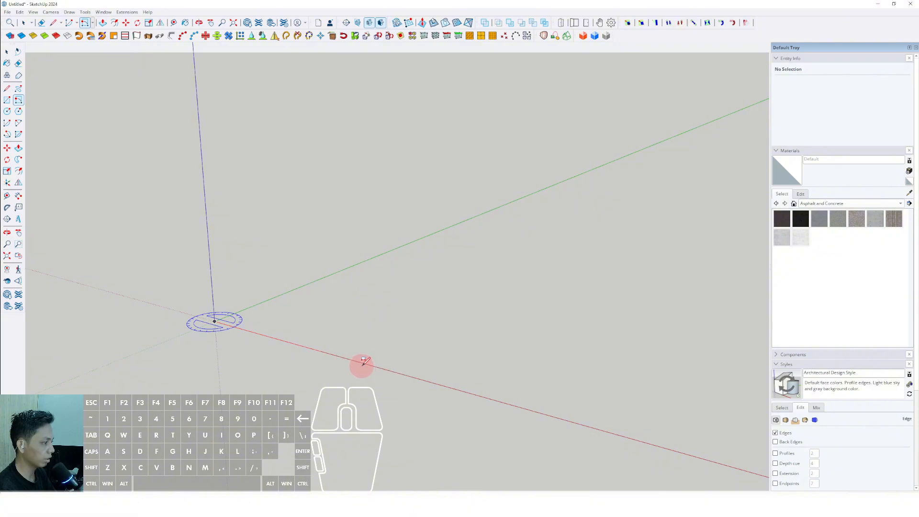
Step: Draw a 40 m by 50 m rectangle on the ground, starting at the origin
scroll(365, 360, up, 2)
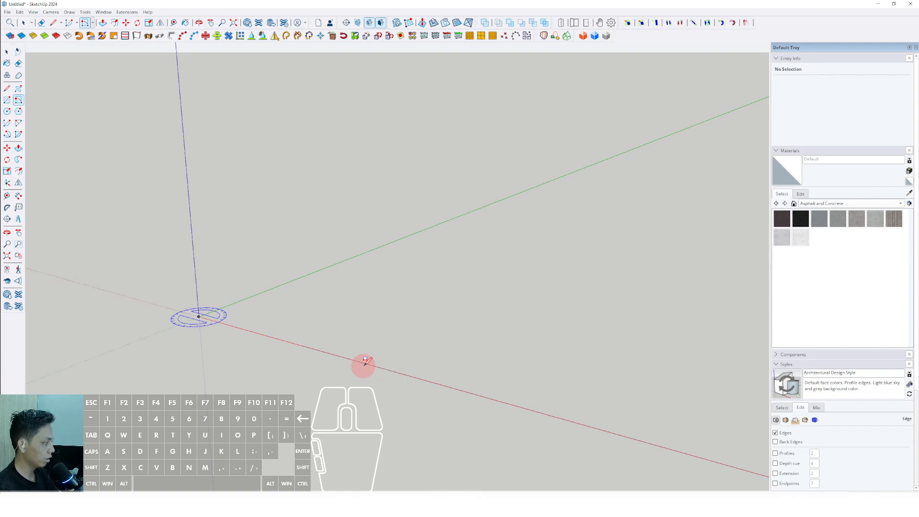
middle_drag(390, 323, 430, 308)
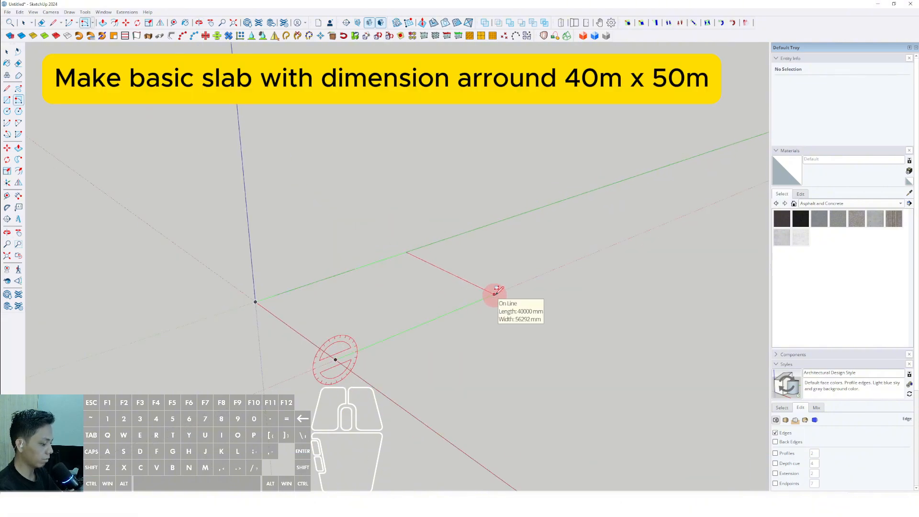
key(Return)
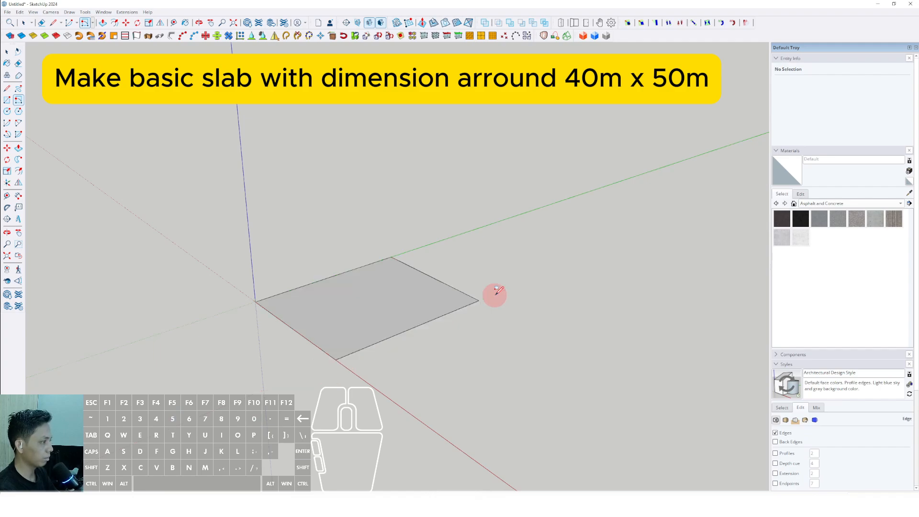
Step: Push/Pull the rectangle's face upward 1 m to form a slab
middle_drag(347, 305, 332, 351)
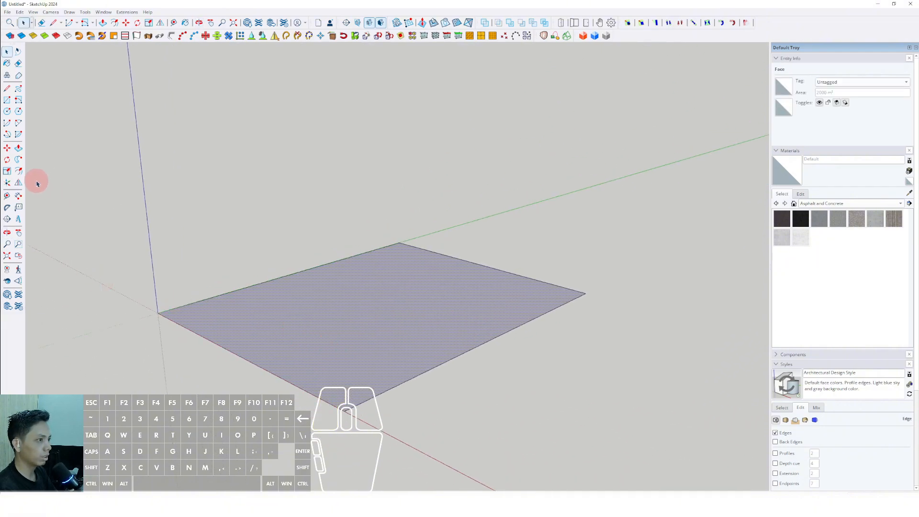
middle_drag(326, 353, 316, 344)
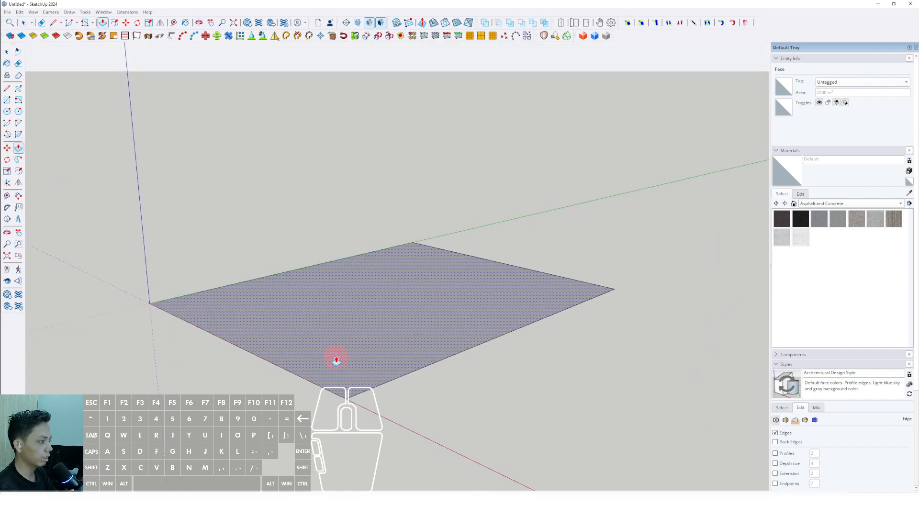
click(330, 361)
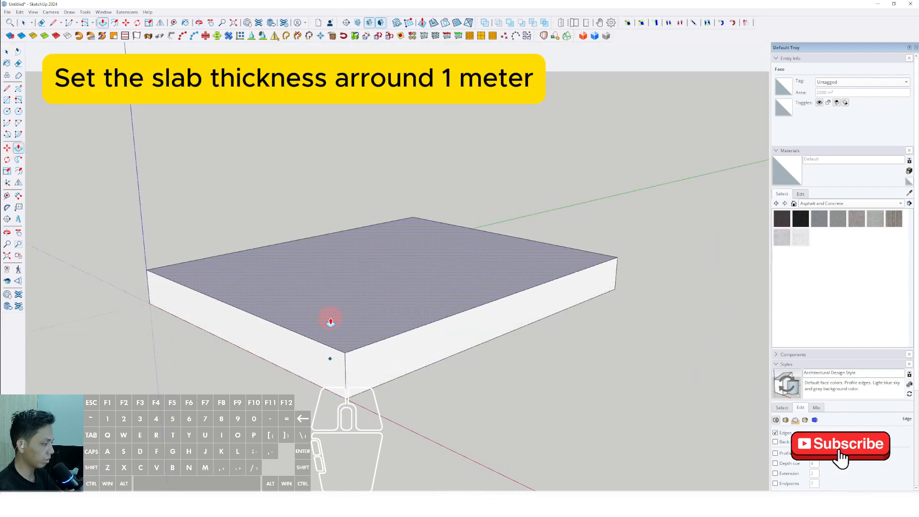
key(Return)
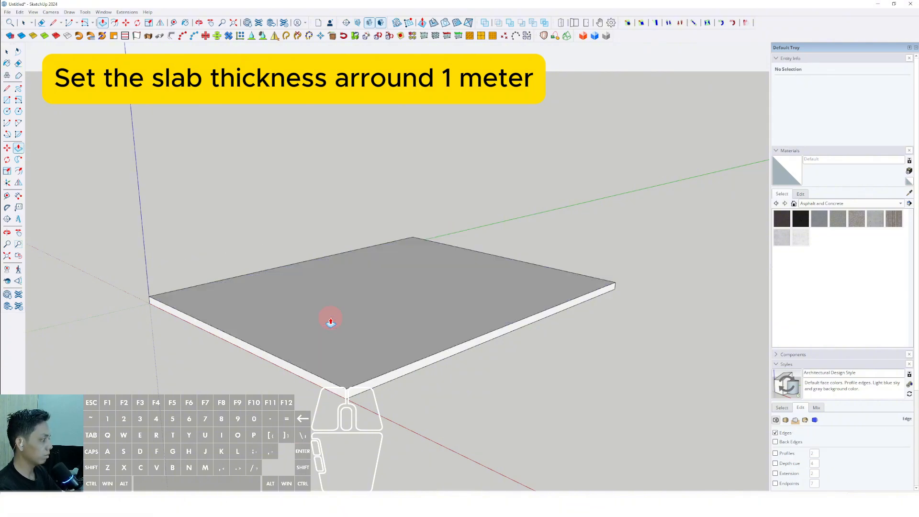
Step: Select all the slab's connected geometry and make it a group
key(space)
middle_drag(330, 321, 379, 309)
triple_click(379, 310)
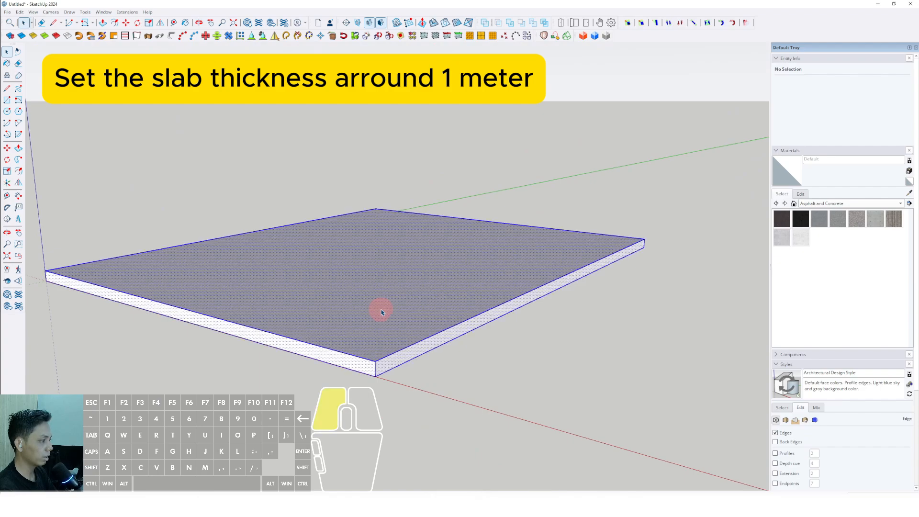
right_click(381, 310)
click(406, 377)
middle_drag(395, 372, 225, 305)
middle_drag(400, 316, 383, 330)
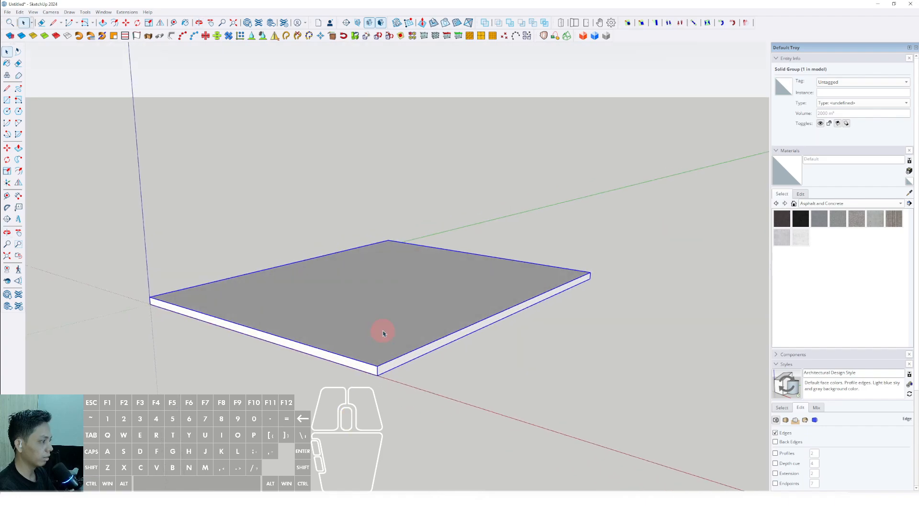
Step: Convert the slab group into a component, keeping the default definition settings
right_click(382, 330)
click(407, 388)
click(468, 343)
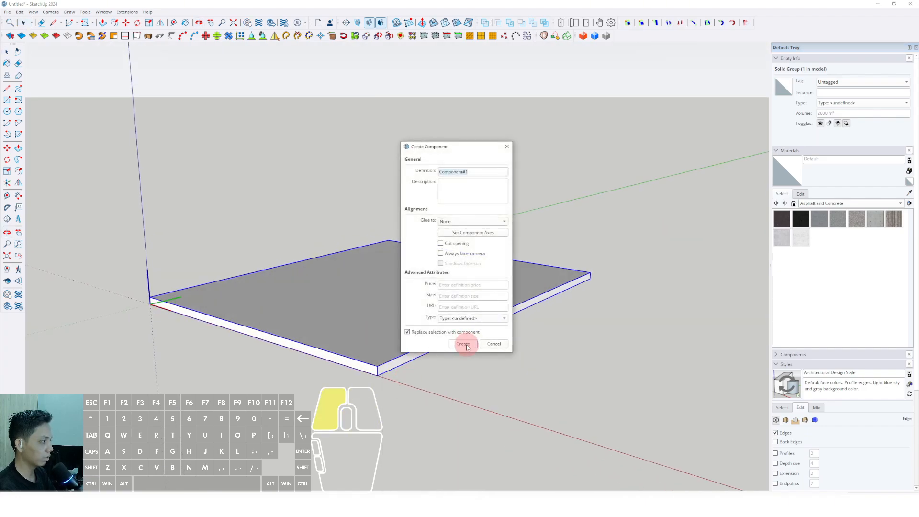
scroll(385, 370, up, 2)
middle_drag(386, 370, 391, 366)
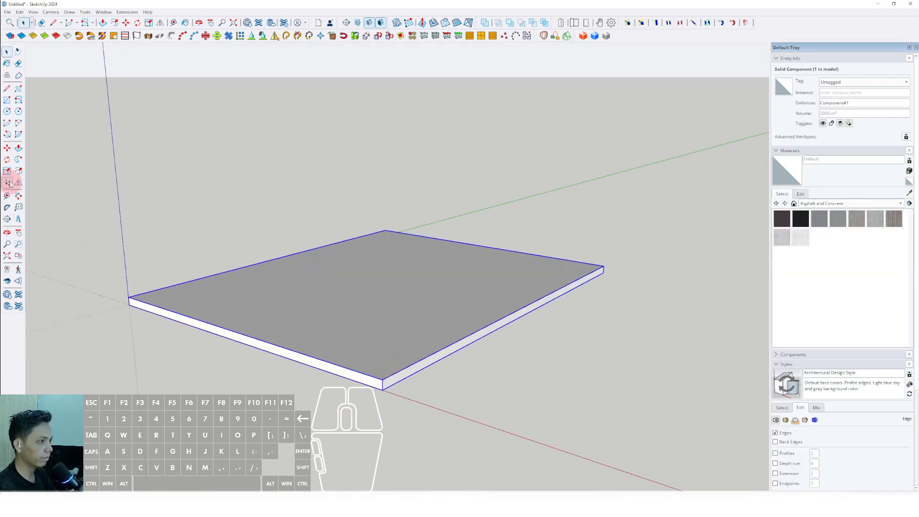
Step: Copy the slab component vertically from its lower front corner so the copy sits directly on top of the original
click(7, 148)
scroll(385, 390, up, 1)
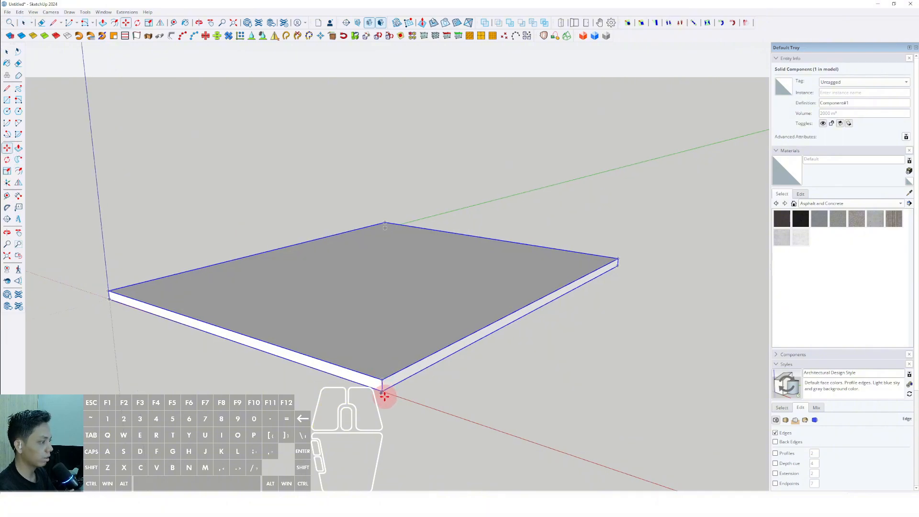
scroll(384, 395, up, 1)
click(381, 387)
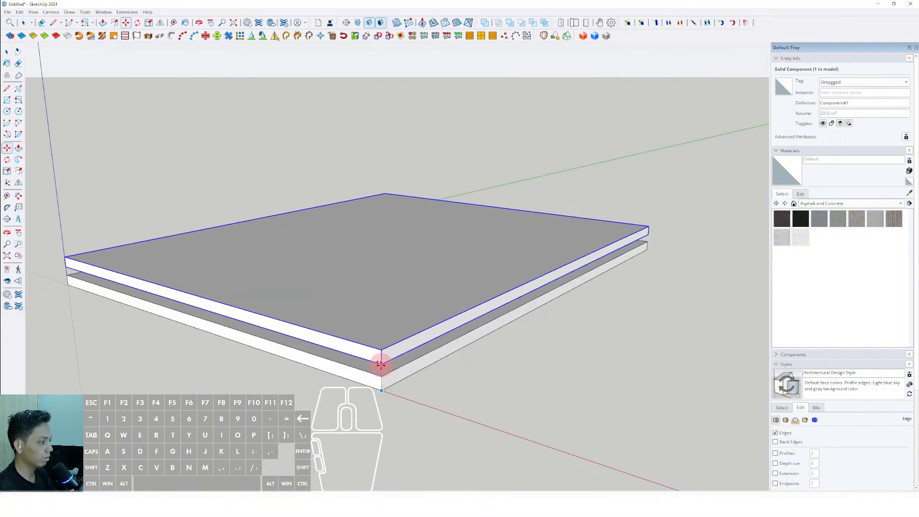
scroll(380, 371, up, 2)
key(shift)
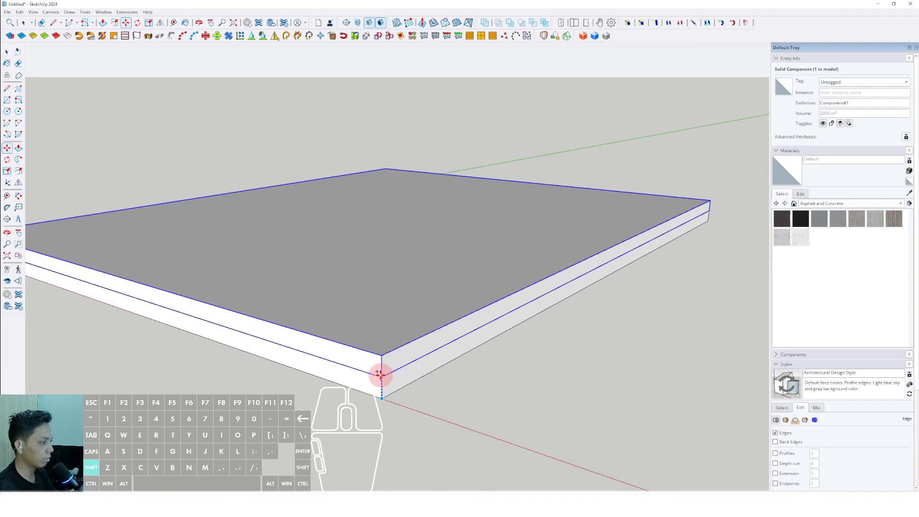
scroll(382, 376, up, 2)
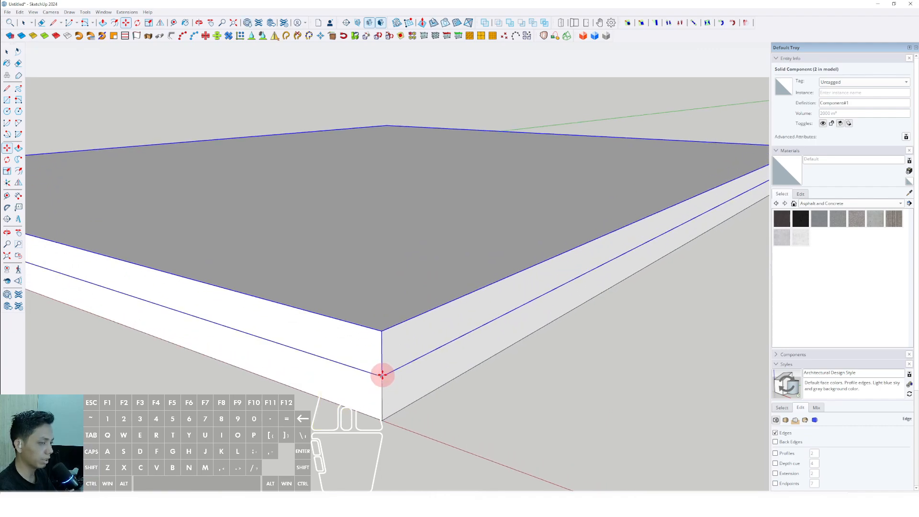
key(space)
scroll(396, 369, down, 5)
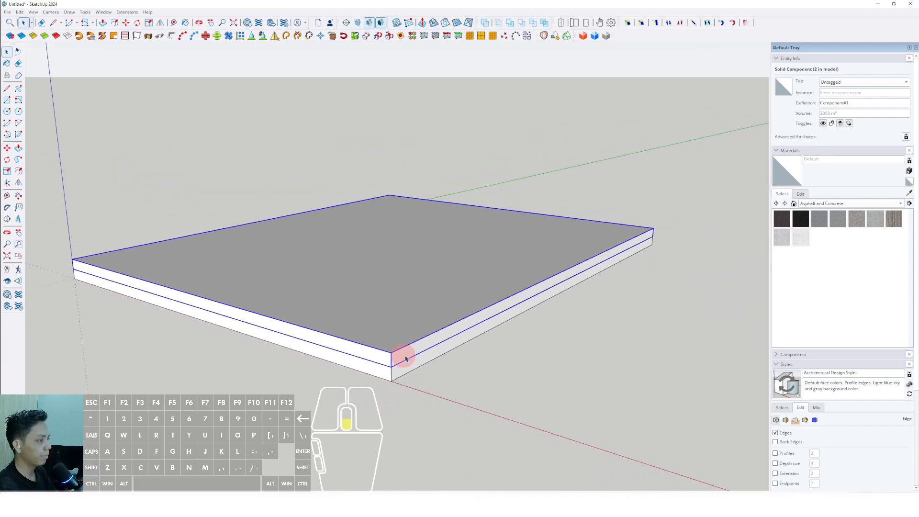
Step: Move the upper slab vertically by 3.6 m to set the floor-to-ceiling height
mouse_move(404, 359)
middle_down()
mouse_move(365, 361)
mouse_move(410, 362)
mouse_move(383, 351)
middle_up()
scroll(365, 361, up, 2)
scroll(404, 359, down, 1)
scroll(400, 359, up, 1)
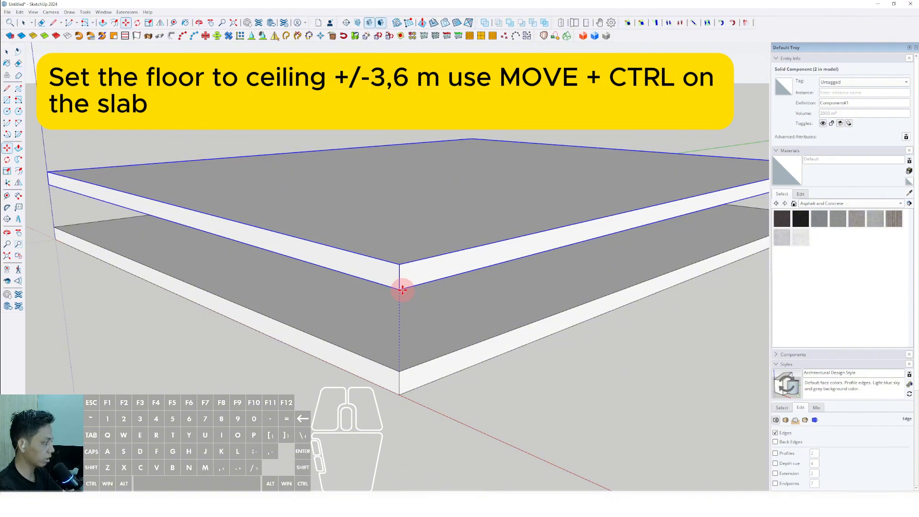
key(Return)
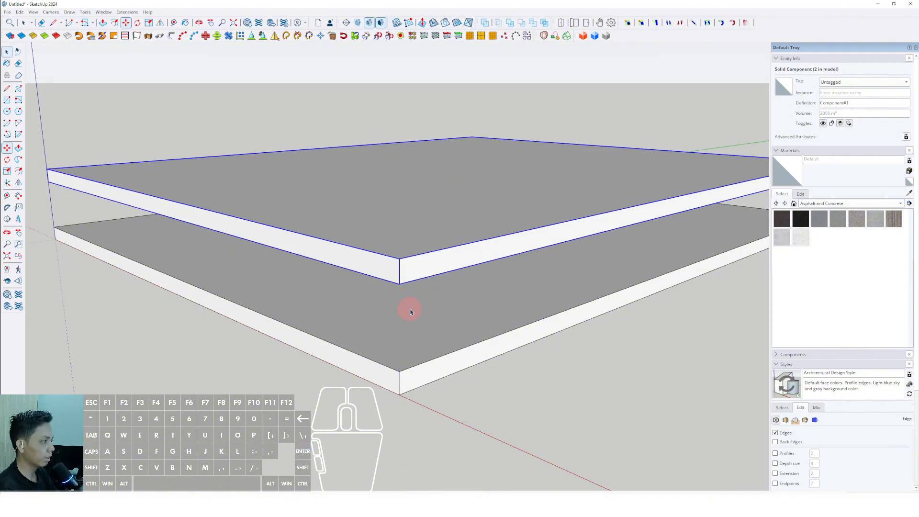
key(space)
Step: Copy the upper slab upward by one storey, using the front corners of the two slabs as reference points
middle_drag(410, 311, 403, 254)
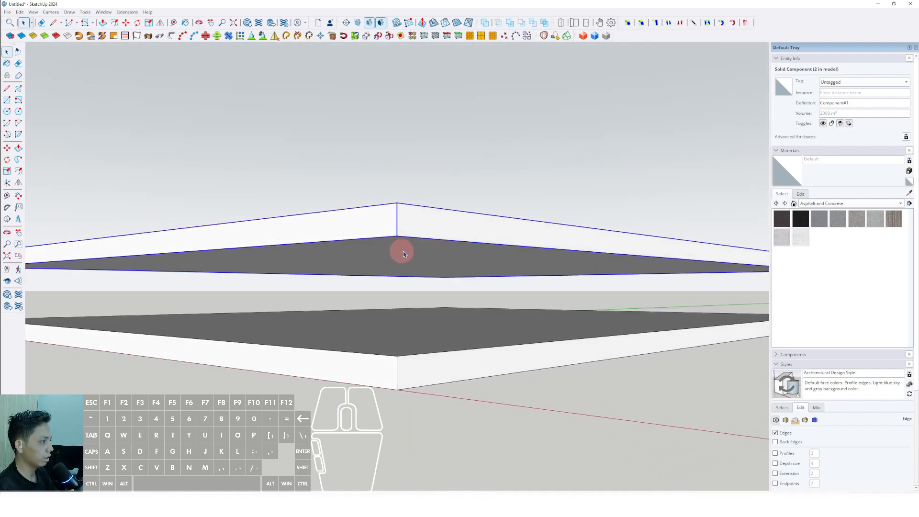
scroll(409, 334, up, 4)
click(401, 329)
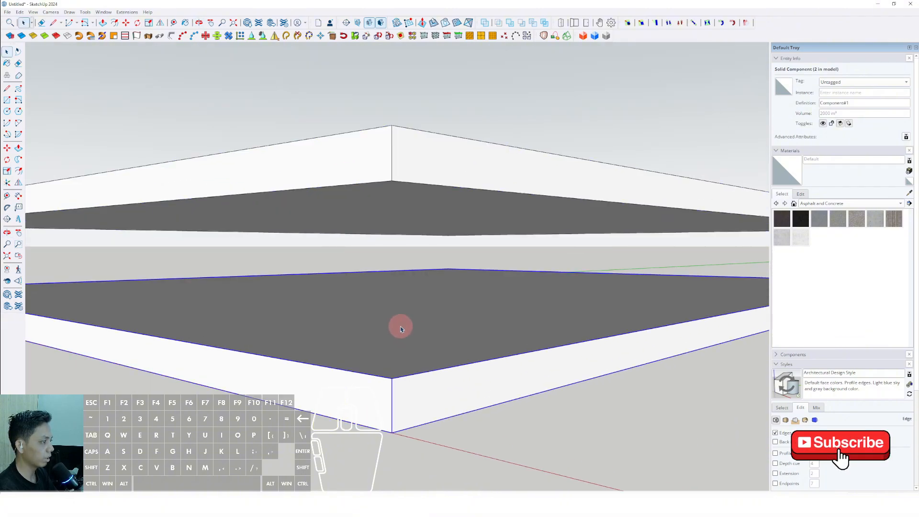
middle_drag(401, 329, 363, 311)
click(406, 223)
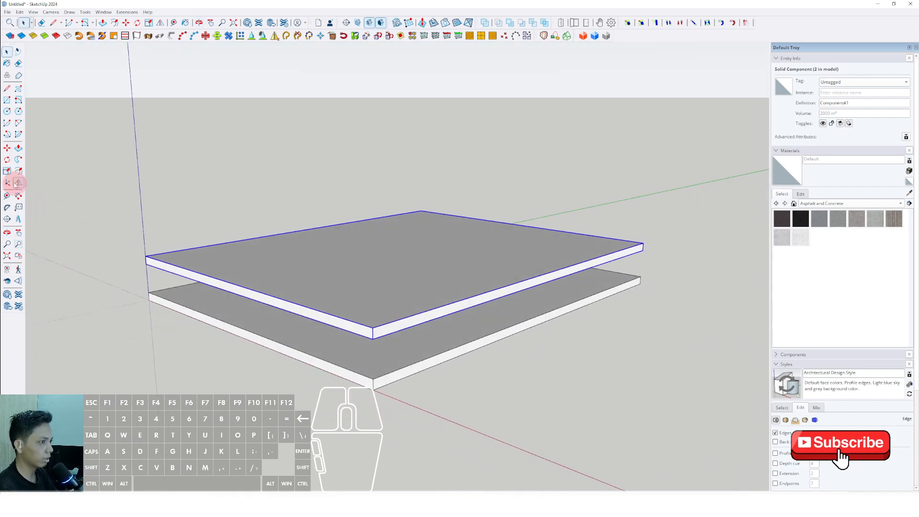
click(7, 149)
scroll(380, 377, up, 2)
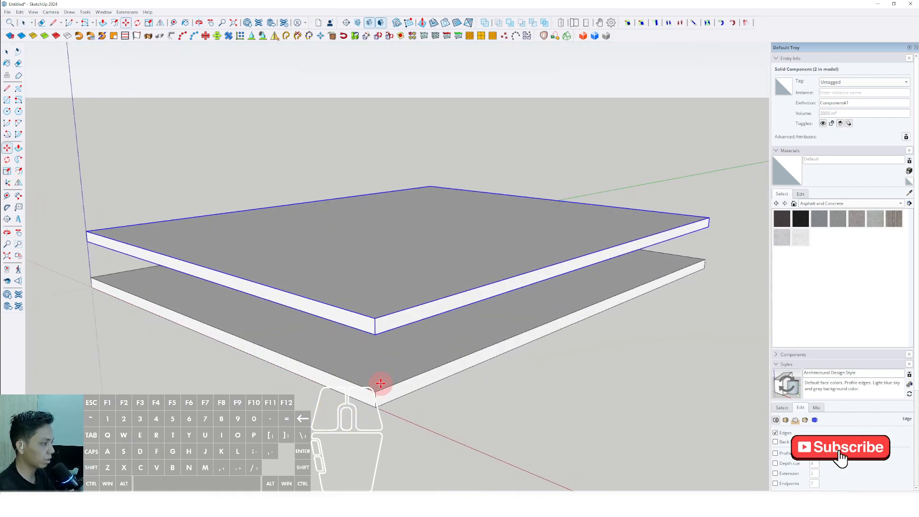
click(375, 391)
key(ctrl)
click(372, 318)
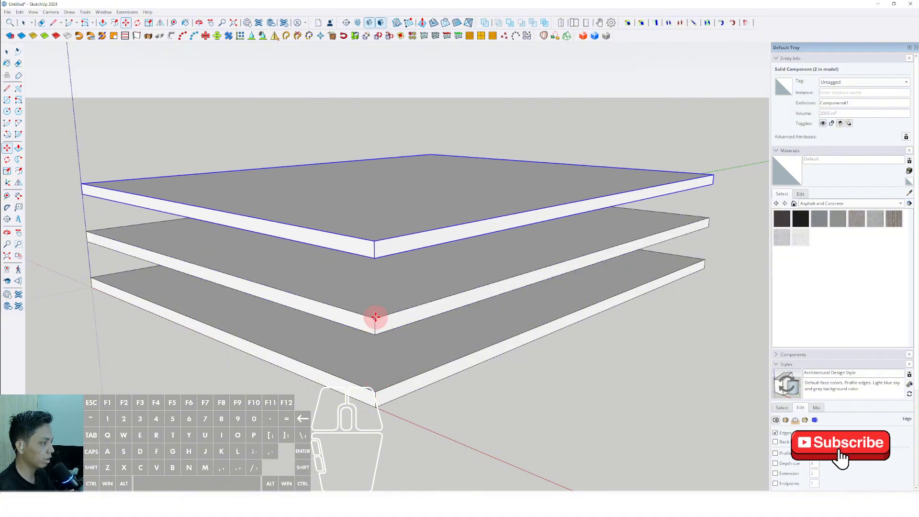
Step: Repeat the slab copy as a vertical array of x30 to stack the typical floors
text(x)
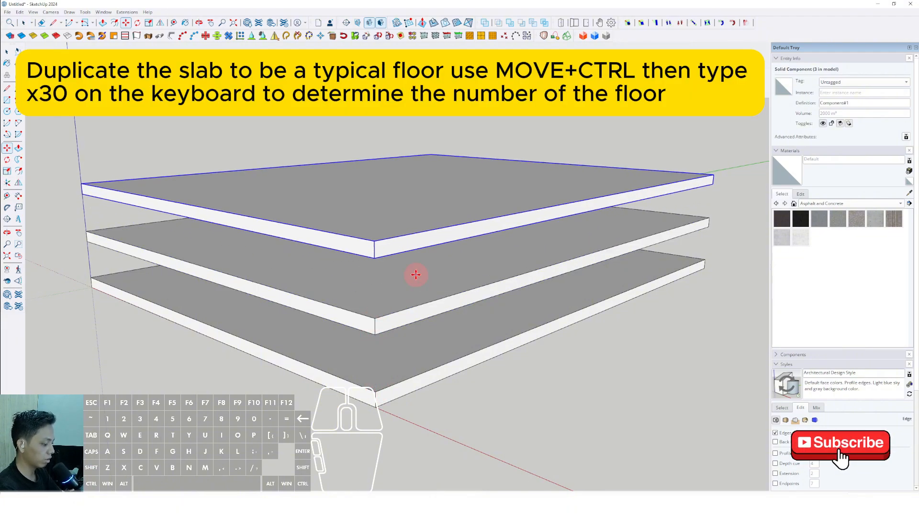
text(30)
key(Return)
key(space)
scroll(418, 348, down, 3)
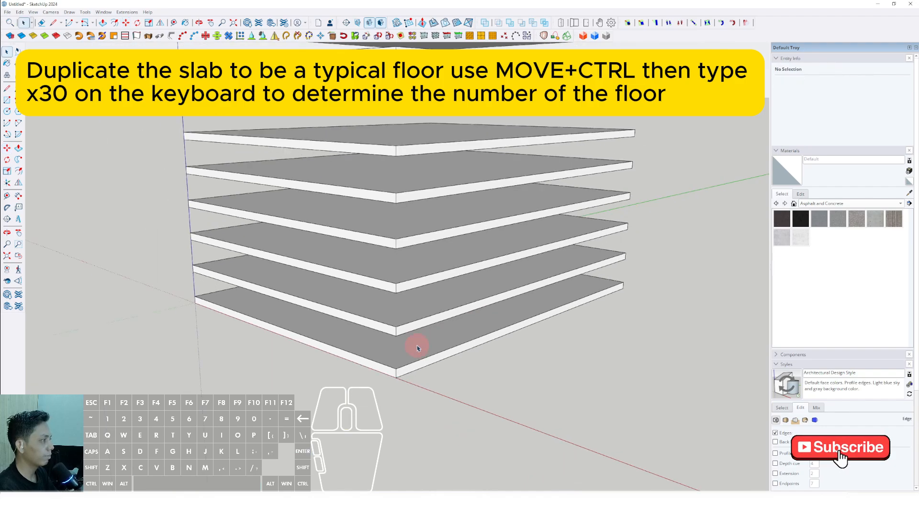
scroll(417, 348, down, 5)
middle_drag(408, 322, 419, 284)
mouse_move(381, 311)
middle_down()
mouse_move(409, 287)
mouse_move(403, 324)
mouse_move(377, 310)
mouse_move(386, 313)
middle_up()
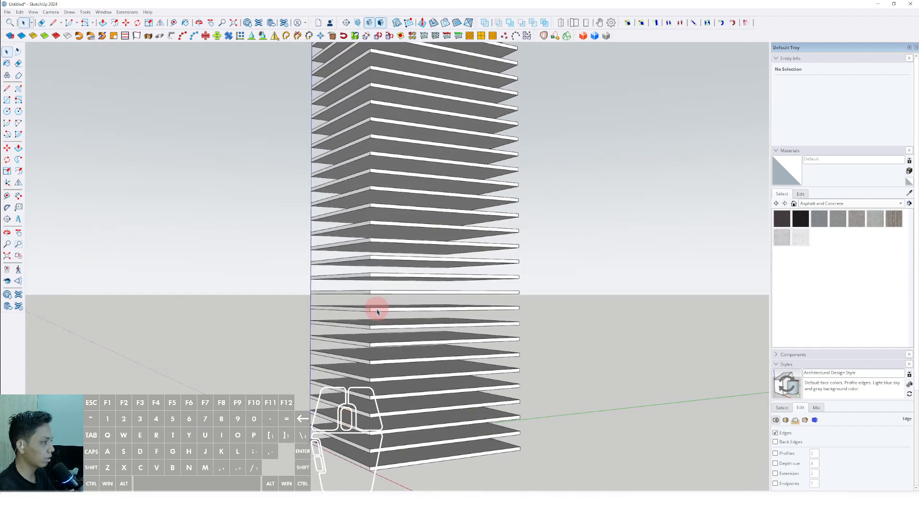
Step: Erase the tenth slab from the base to open a double-height gap in the tower
scroll(376, 312, down, 3)
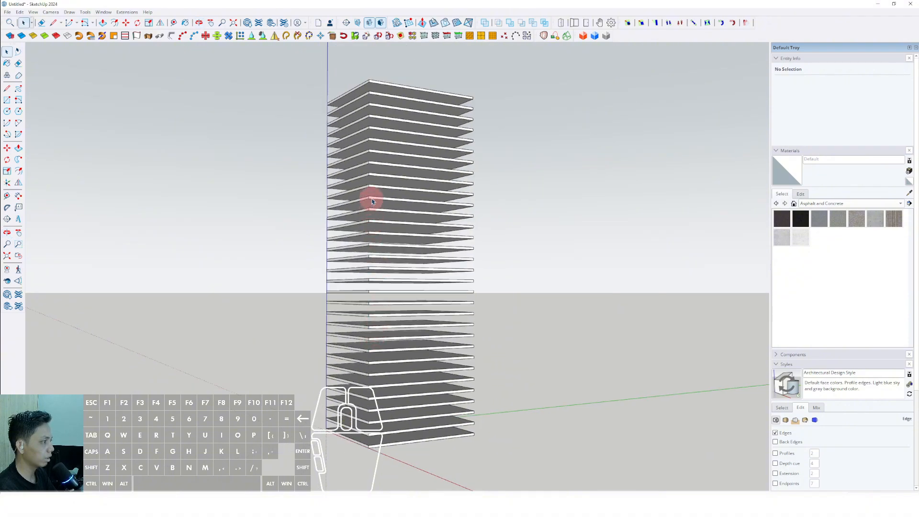
mouse_move(381, 332)
middle_down()
mouse_move(410, 318)
mouse_move(392, 336)
middle_up()
scroll(386, 326, up, 2)
scroll(403, 298, up, 2)
middle_drag(418, 299, 377, 297)
click(402, 315)
scroll(404, 316, up, 1)
right_click(373, 301)
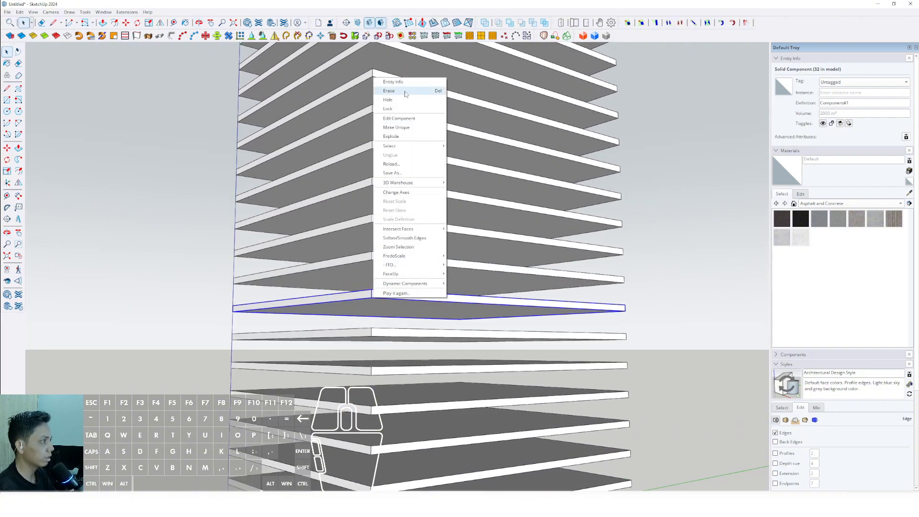
click(389, 91)
scroll(396, 316, down, 5)
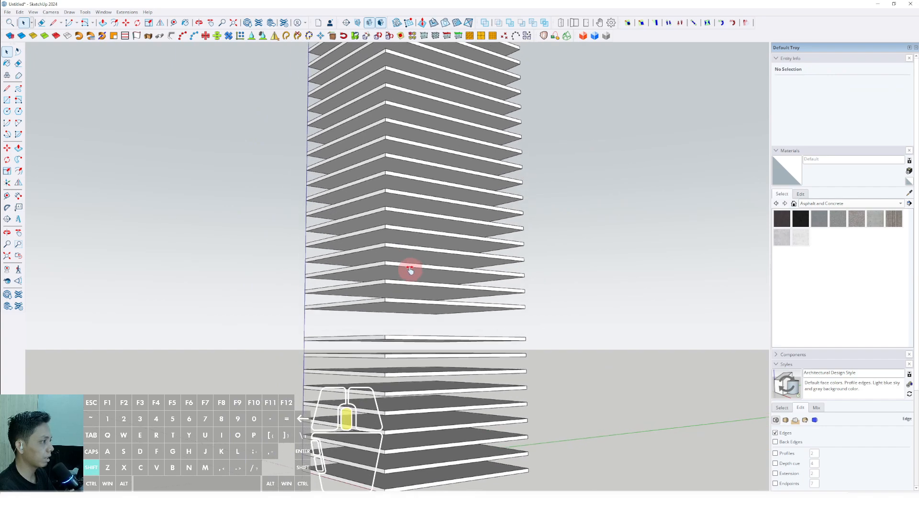
Step: Erase one slab in the middle of the tower, leaving seven slabs above the first gap
middle_drag(400, 293, 385, 241)
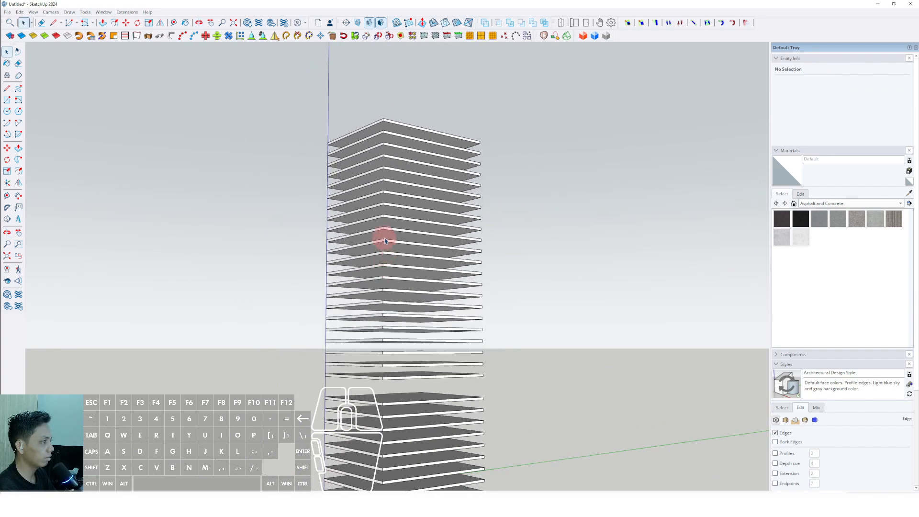
click(384, 294)
scroll(390, 290, up, 3)
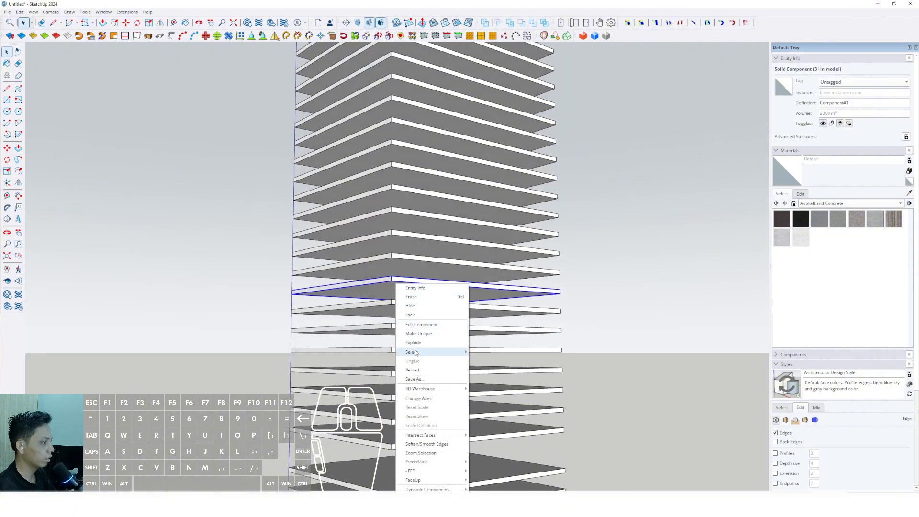
scroll(410, 259, down, 3)
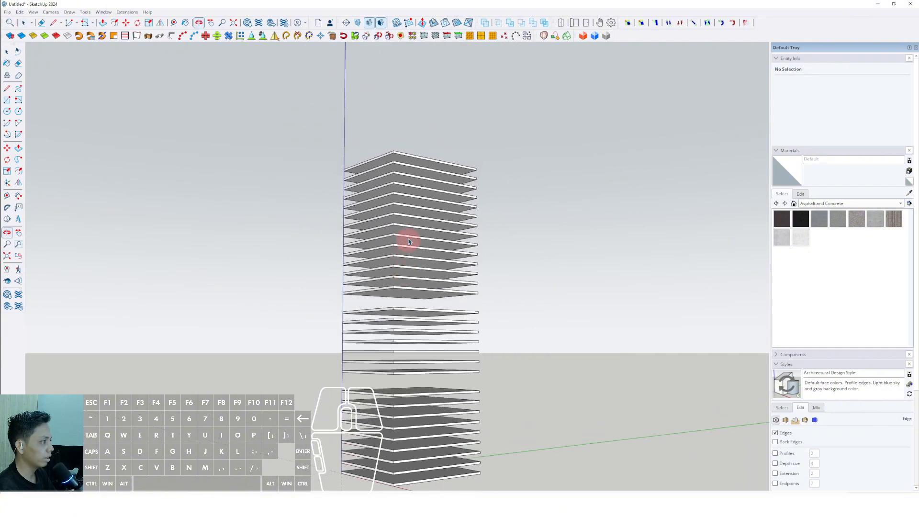
Step: Erase one slab in the upper part of the tower, leaving seven slabs above the second gap
scroll(400, 219, up, 2)
right_click(394, 216)
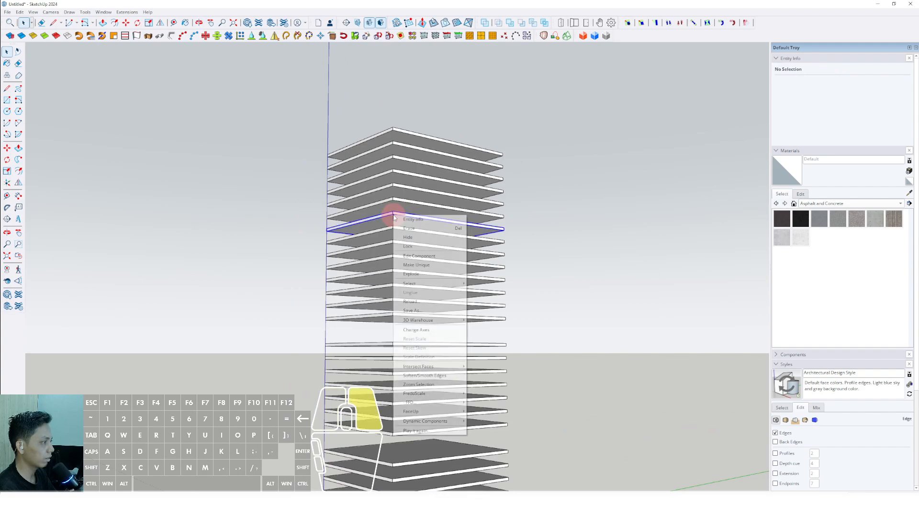
click(409, 227)
scroll(409, 230, down, 3)
mouse_move(408, 231)
middle_down()
mouse_move(343, 314)
mouse_move(273, 257)
mouse_move(396, 359)
mouse_move(471, 333)
middle_up()
scroll(406, 361, up, 2)
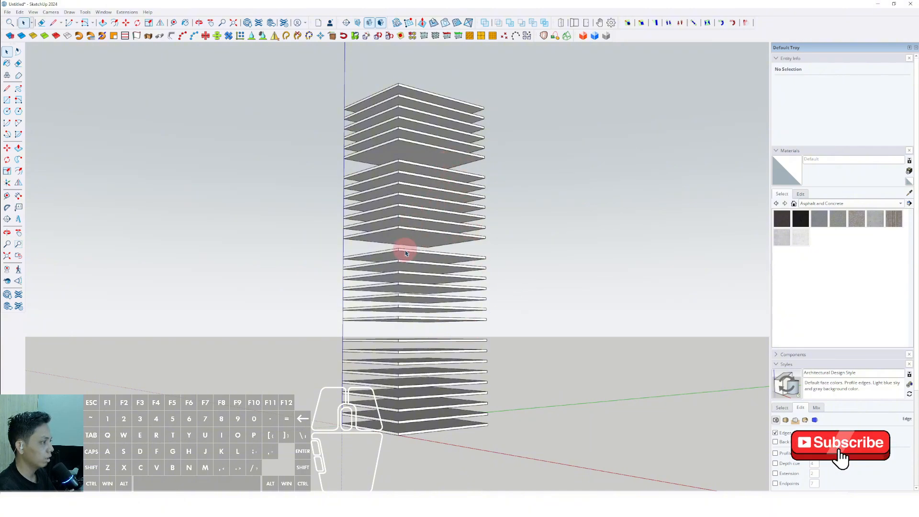
scroll(406, 253, up, 2)
middle_drag(400, 260, 422, 260)
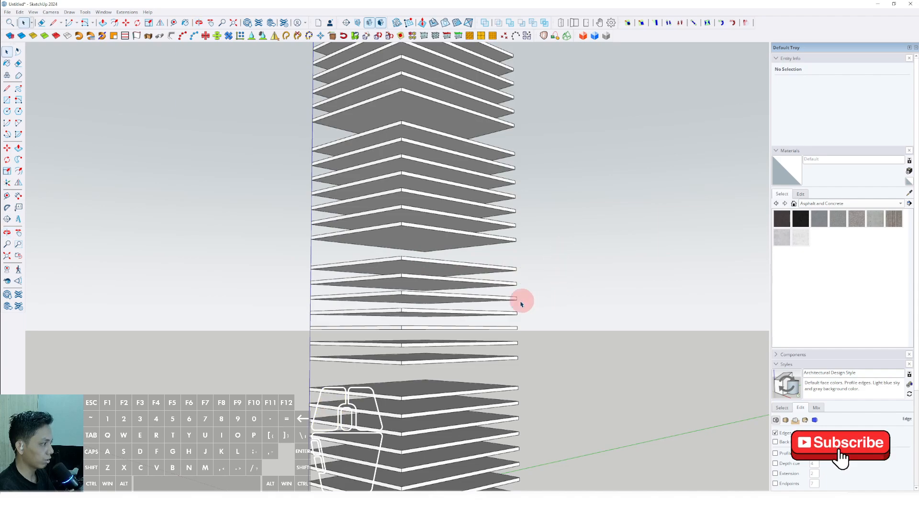
Step: Draw a rectangle across the tower's top slab between two diagonally opposite corners of its upper face
scroll(522, 303, down, 3)
middle_drag(455, 297, 334, 289)
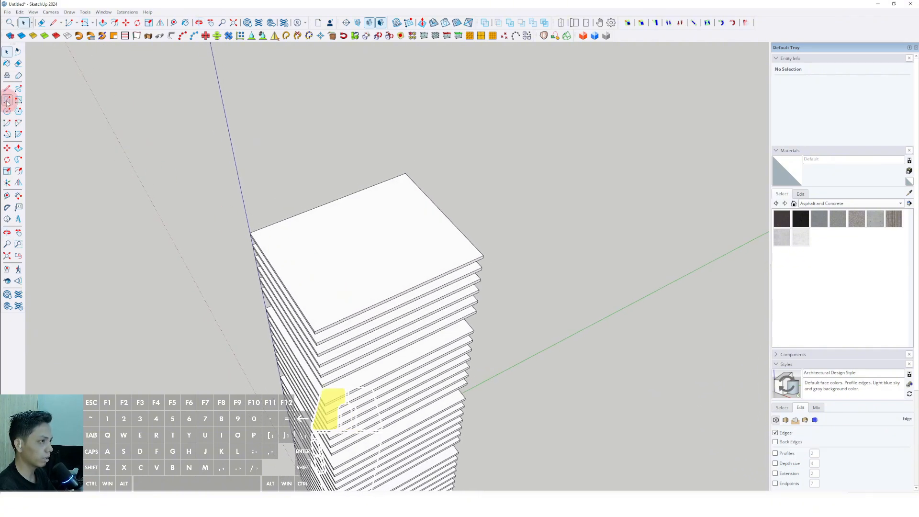
scroll(410, 258, up, 2)
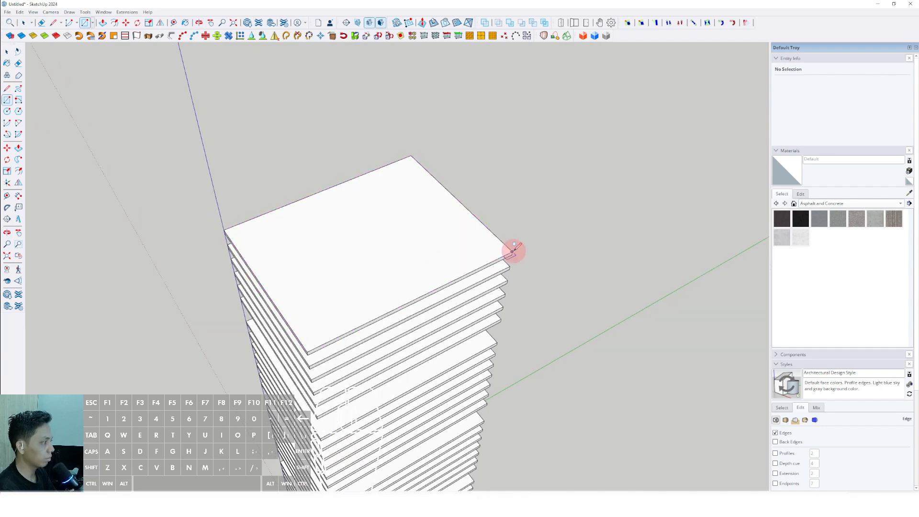
click(513, 246)
click(226, 230)
scroll(227, 227, up, 1)
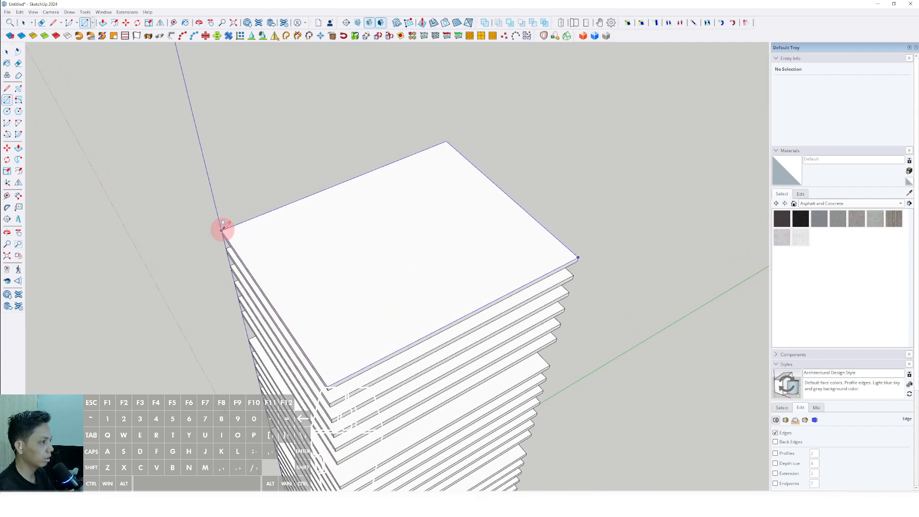
Step: Offset the rectangle on the top slab inward to form a central core outline of 600 m²
scroll(223, 226, down, 2)
key(space)
double_click(424, 216)
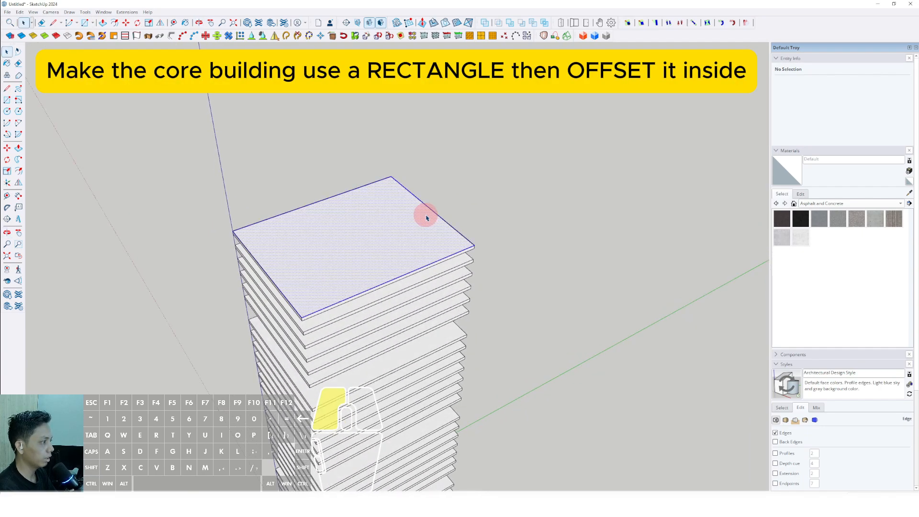
scroll(297, 272, up, 2)
scroll(523, 189, down, 2)
scroll(297, 260, up, 4)
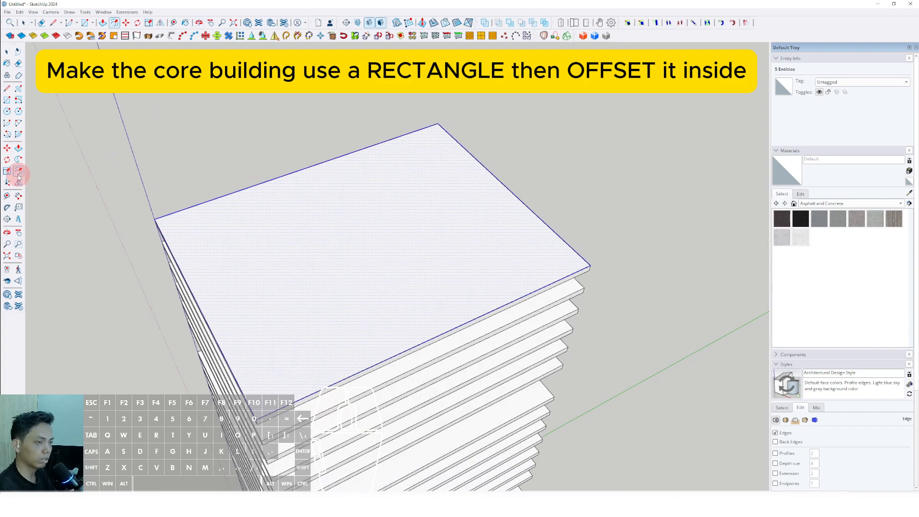
click(537, 217)
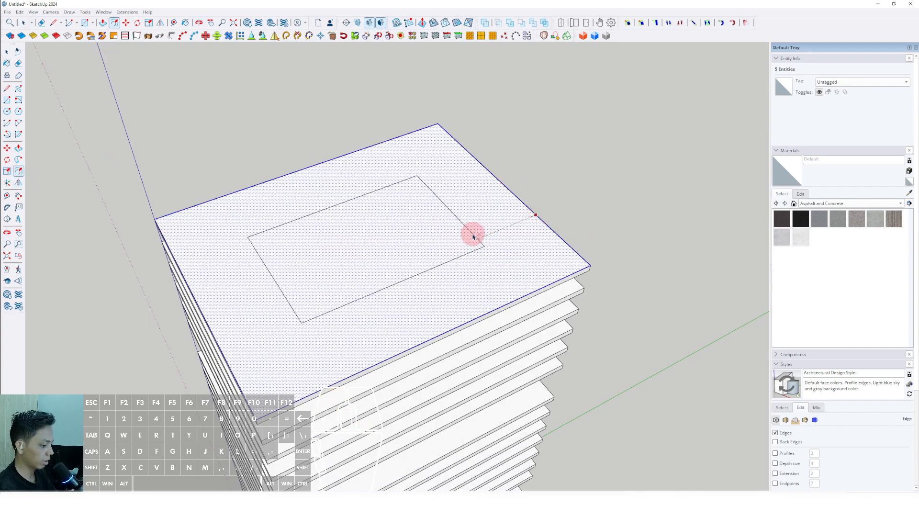
key(Return)
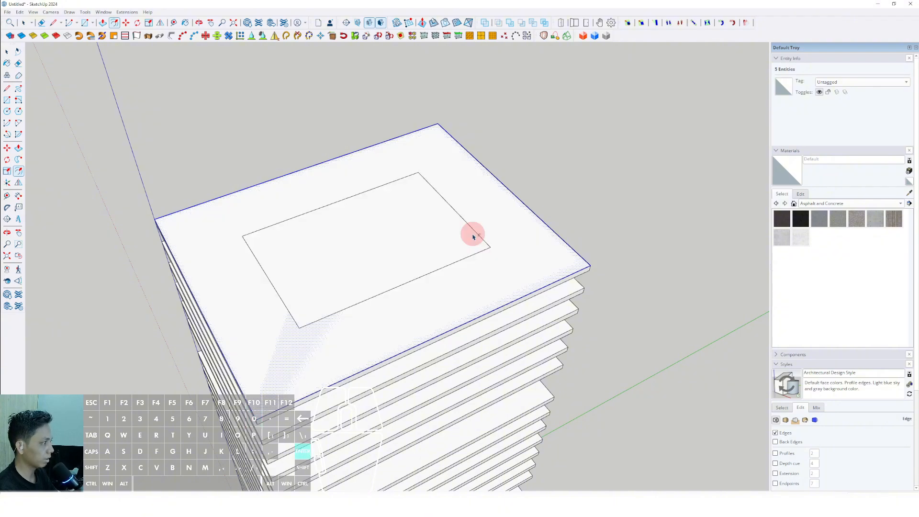
Step: Offset the central core face further inward to 336 m² and erase the larger core outline around it
middle_drag(458, 243, 388, 210)
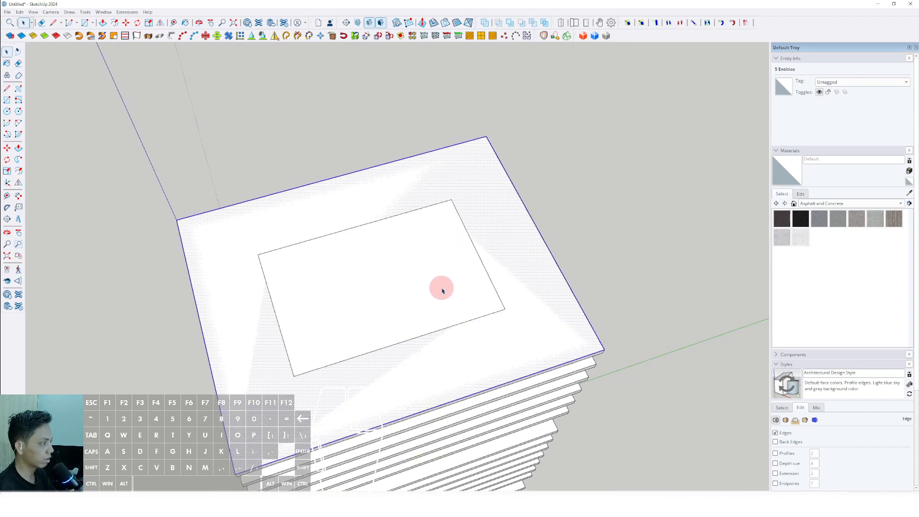
click(470, 255)
scroll(465, 265, up, 1)
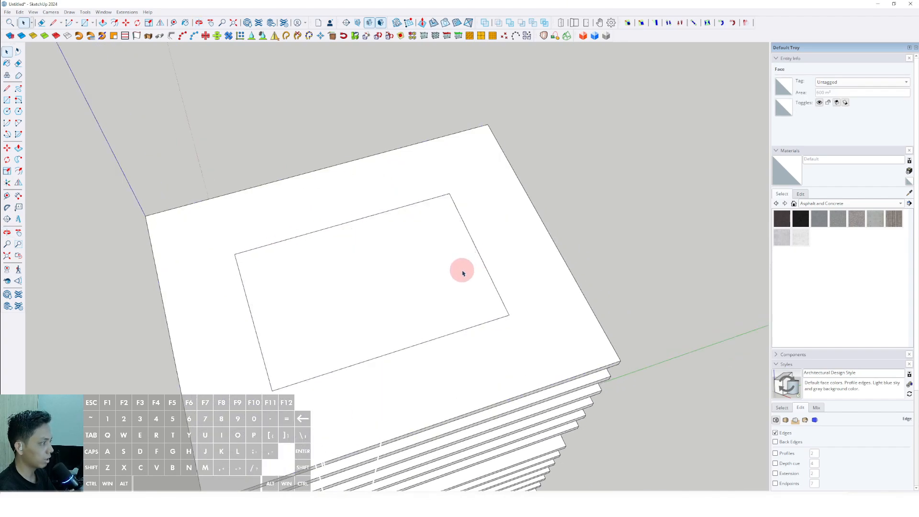
key(f)
click(471, 248)
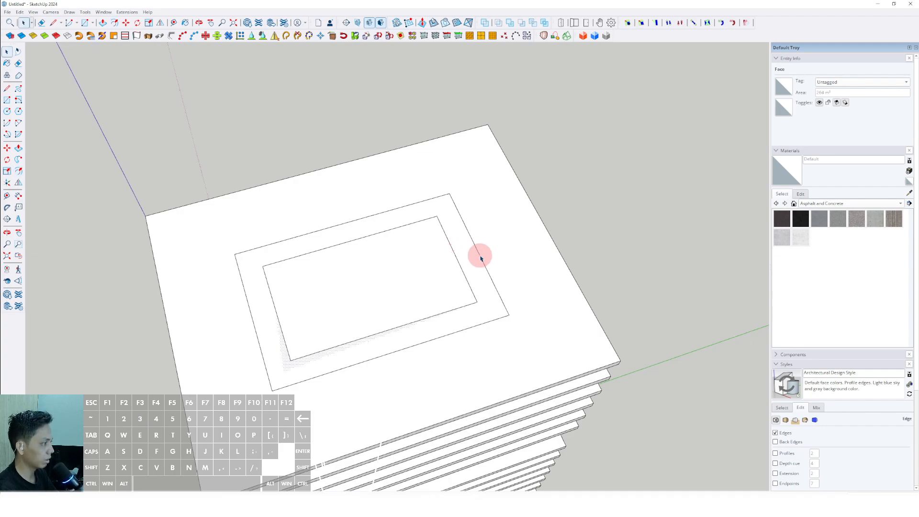
click(487, 324)
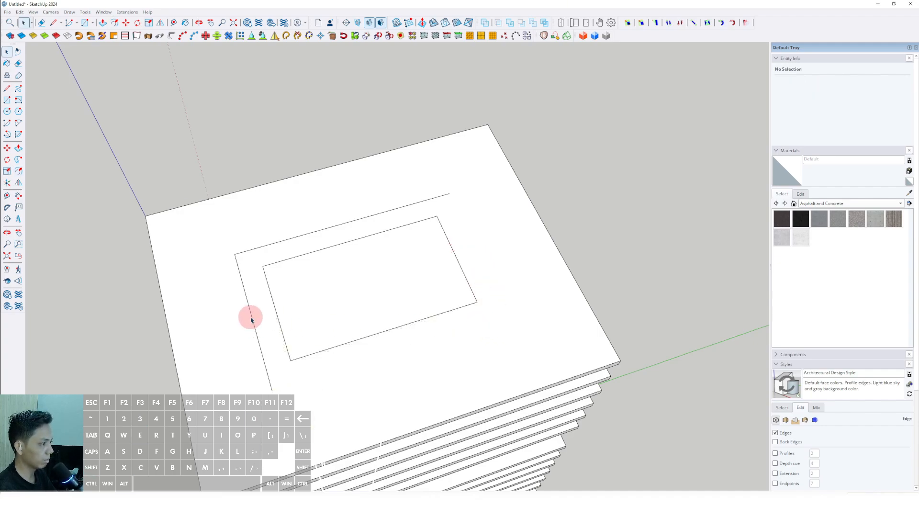
click(244, 276)
Step: Erase the face surrounding the core rectangle and its four outer edges along the top slab
middle_drag(317, 273, 463, 194)
middle_drag(415, 267, 443, 245)
click(518, 207)
middle_drag(492, 203, 477, 260)
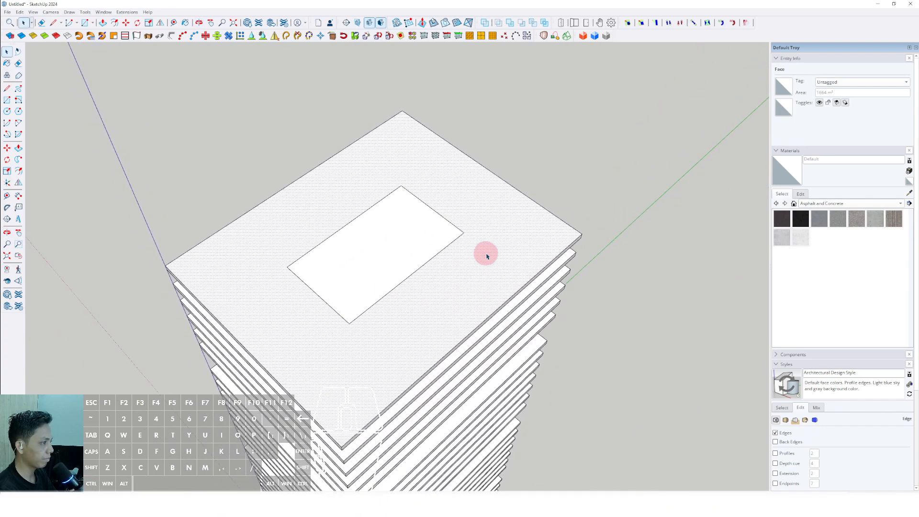
right_click(497, 223)
click(516, 233)
middle_drag(516, 233, 379, 233)
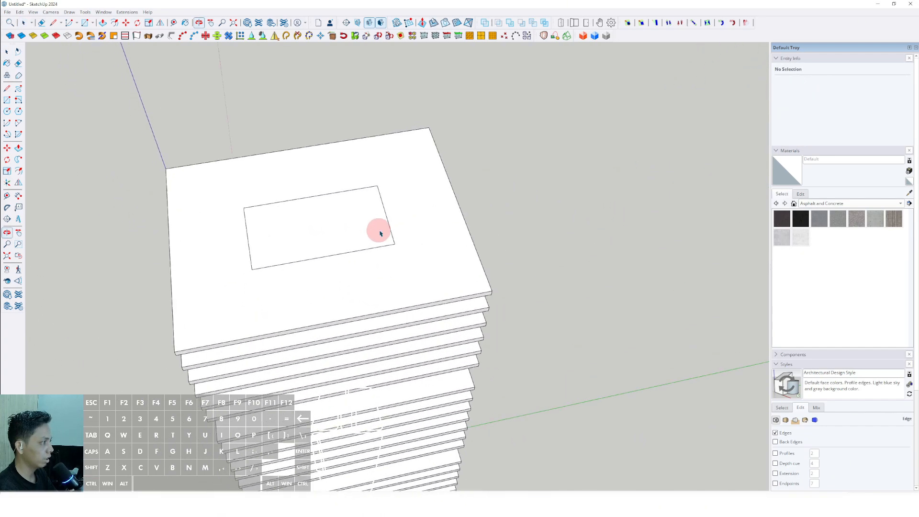
scroll(425, 274, up, 2)
shift+middle_drag(425, 274, 463, 284)
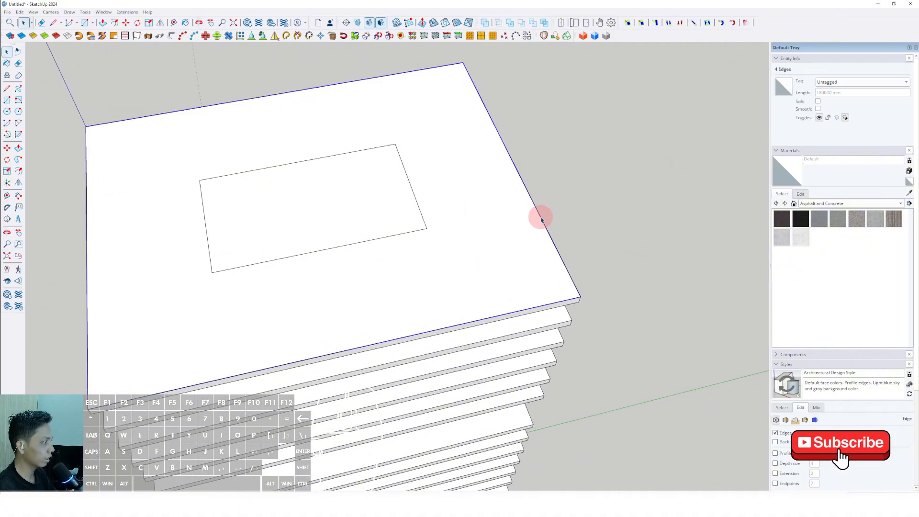
right_click(541, 219)
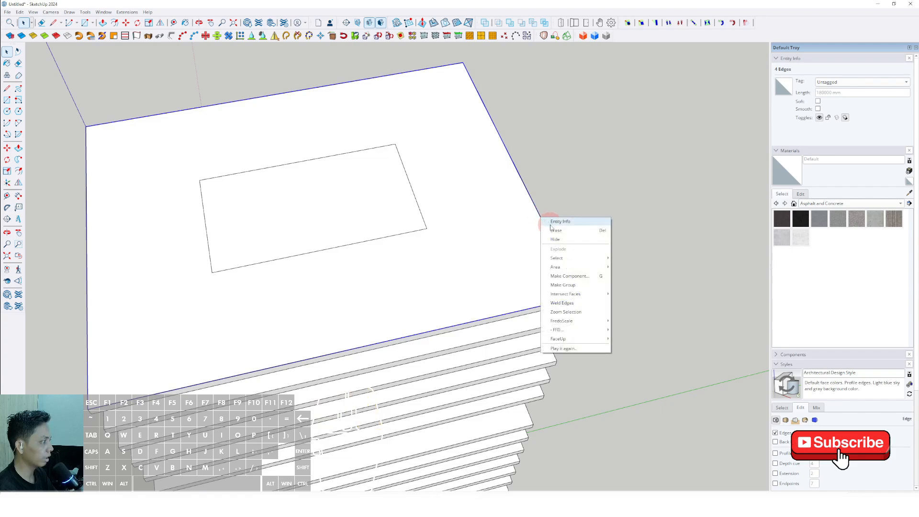
click(556, 230)
Step: Push/Pull the core rectangle down through all the floors to the lowest slab of the tower
scroll(528, 235, down, 3)
mouse_move(484, 255)
middle_down()
mouse_move(527, 202)
mouse_move(487, 240)
mouse_move(458, 205)
mouse_move(504, 139)
mouse_move(472, 157)
middle_up()
scroll(472, 157, up, 2)
shift+middle_drag(428, 185, 370, 246)
scroll(382, 235, up, 2)
scroll(382, 236, up, 2)
scroll(371, 245, down, 1)
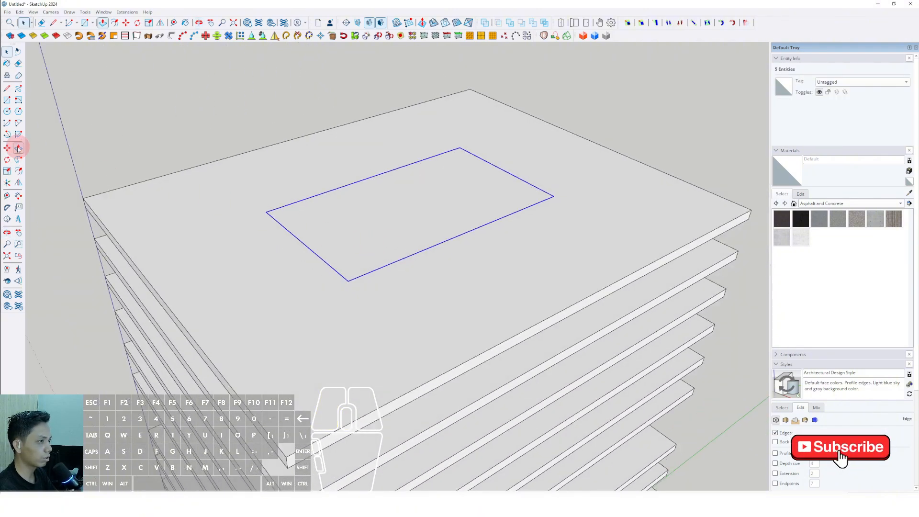
click(18, 148)
click(480, 201)
click(504, 188)
scroll(513, 209, down, 6)
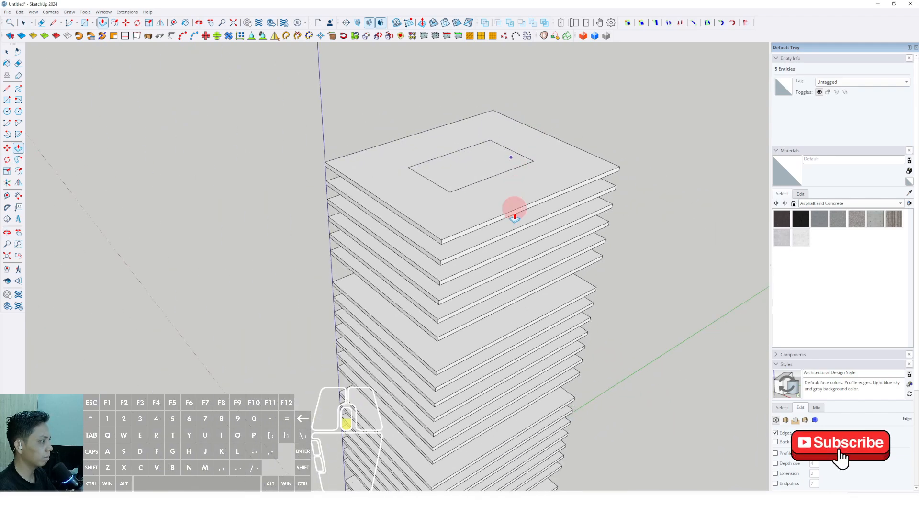
middle_drag(512, 209, 521, 215)
shift+middle_drag(521, 215, 424, 26)
middle_drag(441, 262, 481, 357)
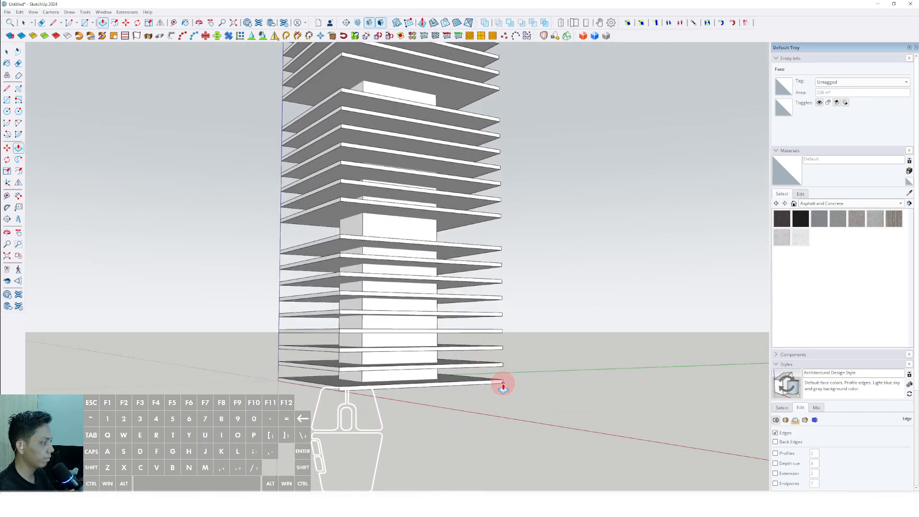
Step: Extend the core's top face above the roof slab and make the whole core a group
scroll(439, 304, down, 3)
middle_drag(439, 304, 369, 338)
scroll(415, 246, up, 3)
scroll(376, 247, up, 2)
middle_drag(376, 247, 390, 302)
scroll(392, 267, up, 3)
scroll(370, 168, up, 2)
middle_drag(371, 167, 287, 252)
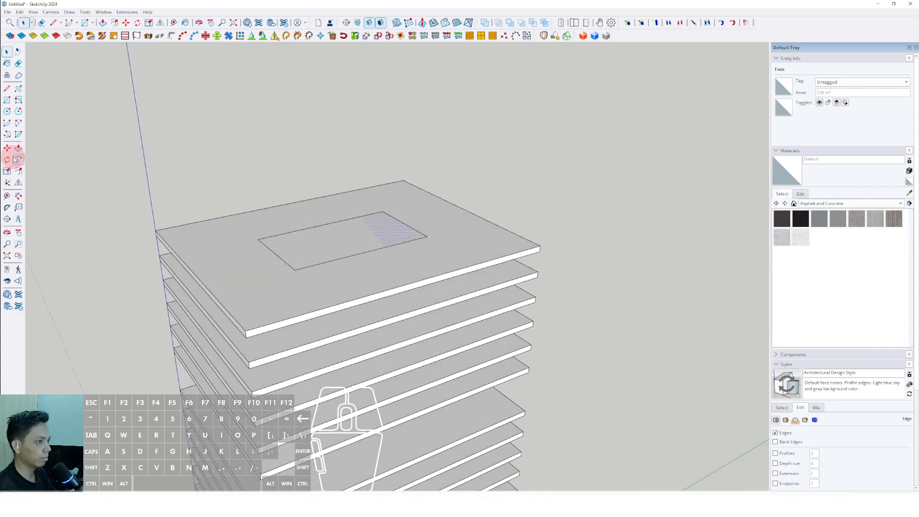
scroll(384, 249, up, 1)
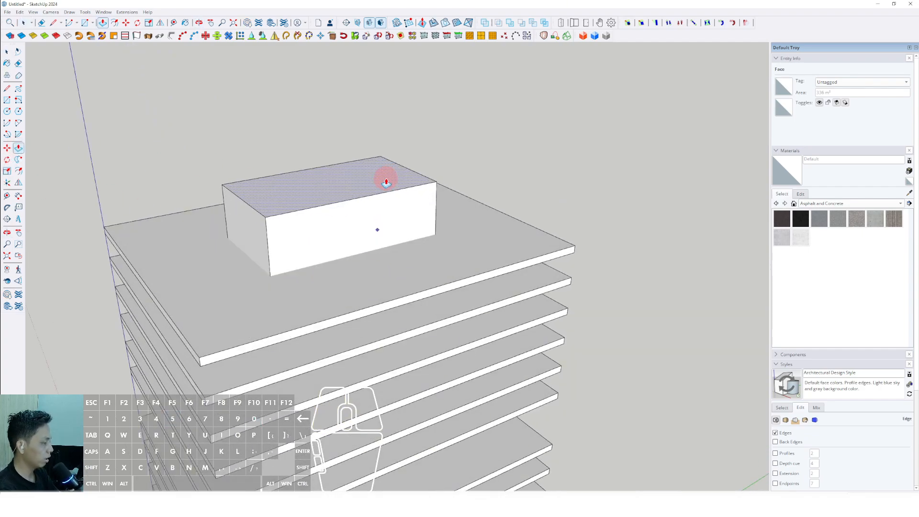
middle_drag(372, 199, 364, 218)
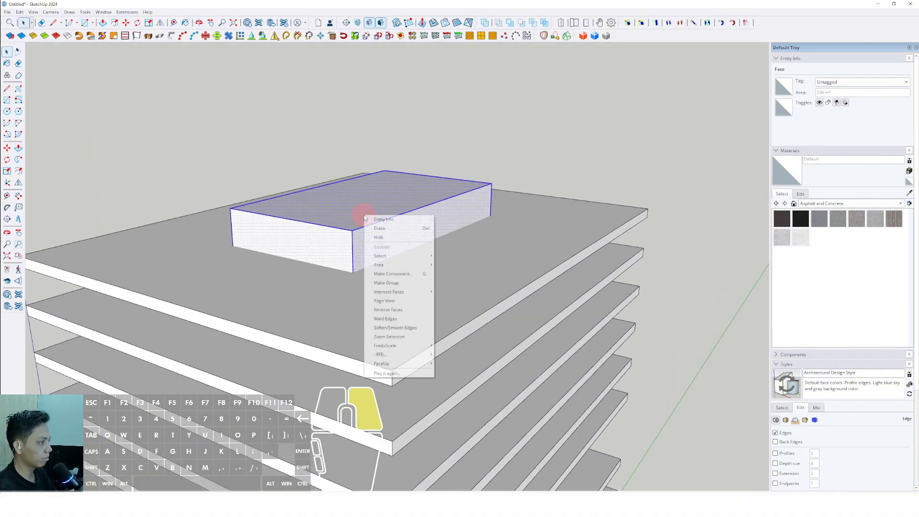
scroll(387, 252, down, 5)
key(ctrl+g)
Step: Examine the grouped core through the floor gaps along the tower's height and from above
middle_drag(387, 252, 358, 243)
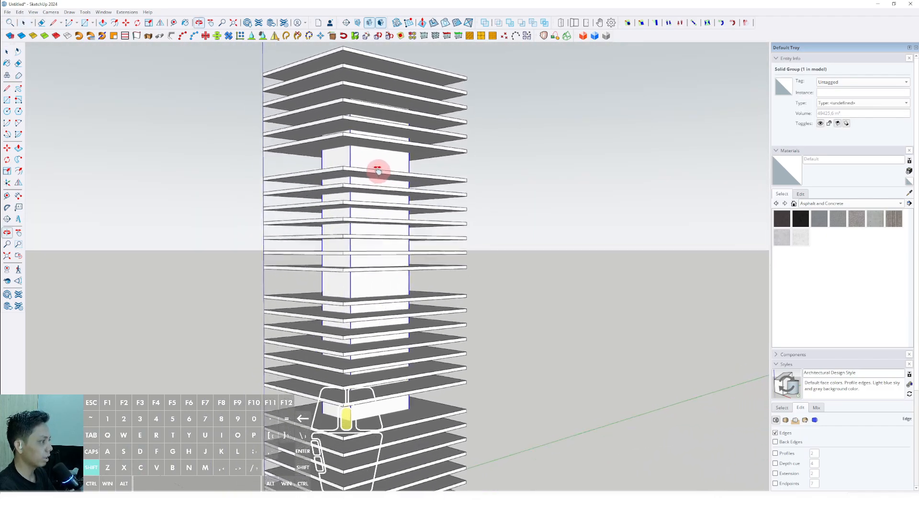
middle_drag(377, 170, 381, 313)
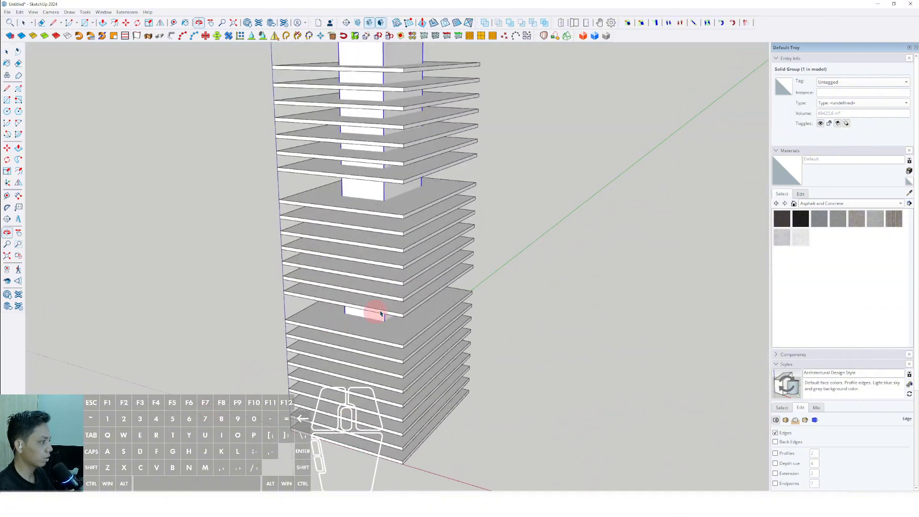
scroll(381, 314, up, 10)
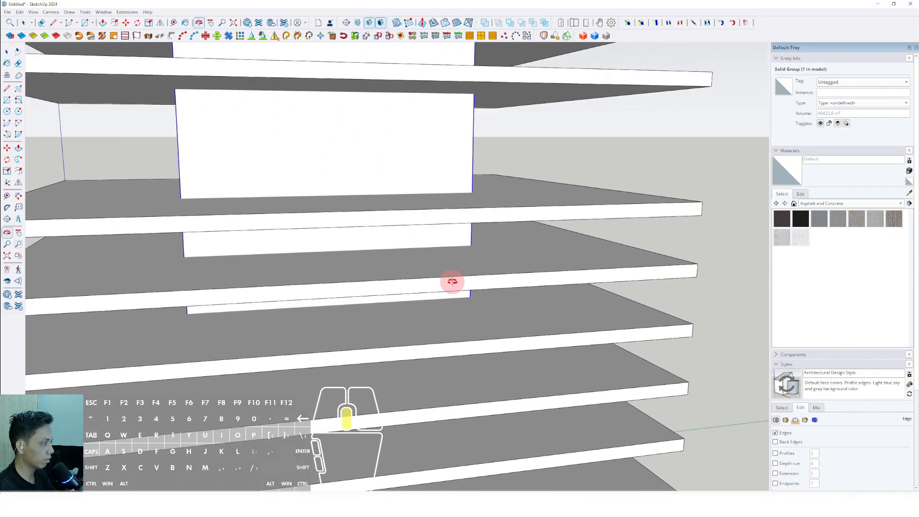
scroll(452, 281, down, 10)
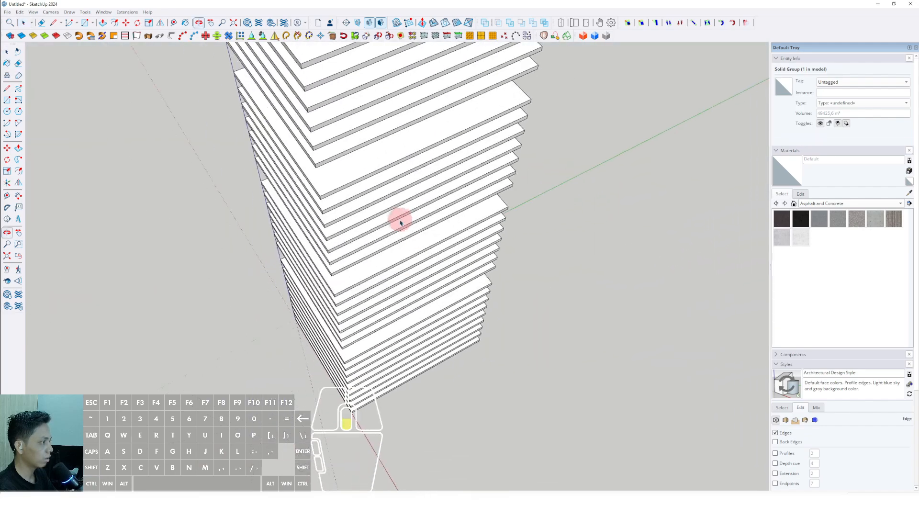
scroll(400, 222, down, 3)
scroll(374, 207, up, 5)
scroll(295, 152, down, 1)
shift+middle_drag(301, 161, 383, 191)
scroll(383, 191, down, 3)
shift+middle_drag(398, 310, 387, 229)
middle_drag(387, 229, 345, 149)
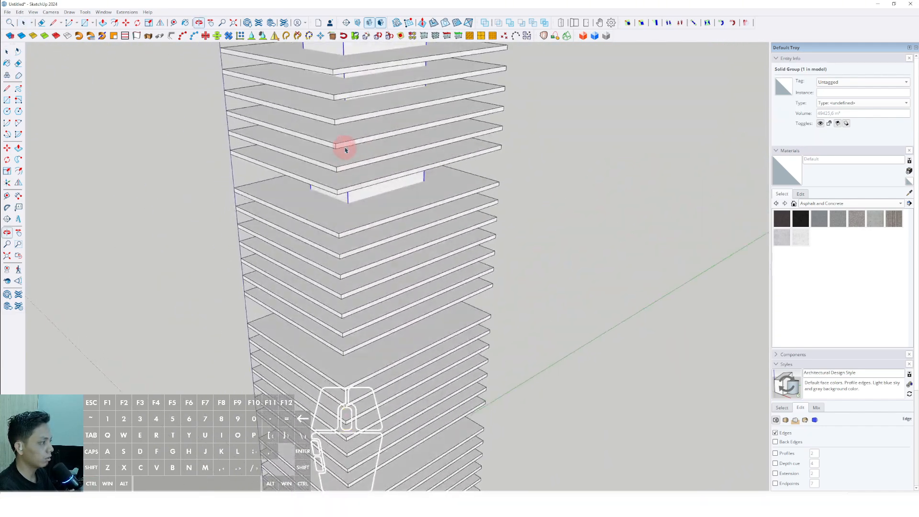
middle_drag(369, 208, 320, 283)
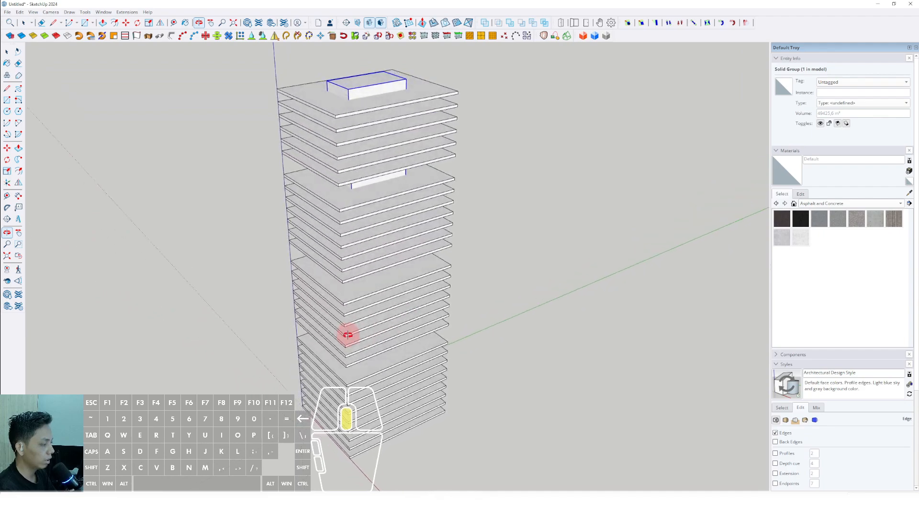
Step: Draw a small rectangular column profile on top of the core at one of its corners with Rotated Rectangle
scroll(342, 129, up, 3)
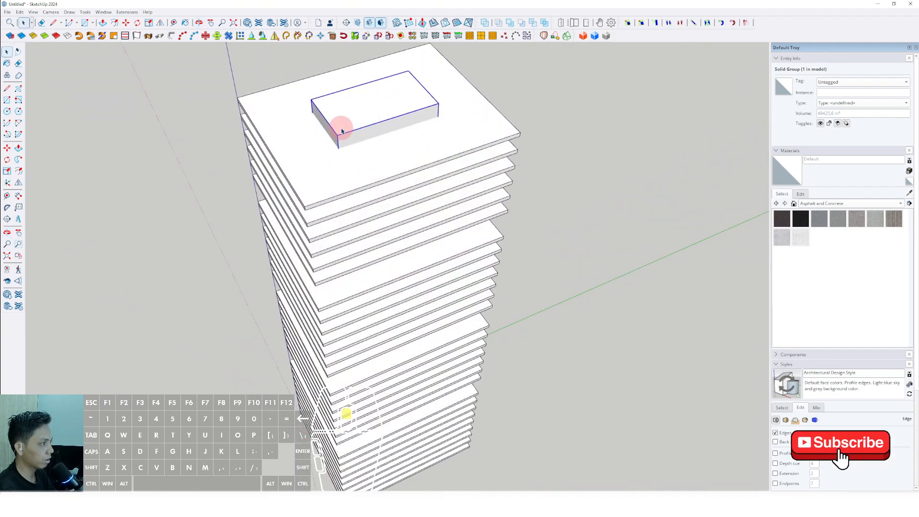
middle_drag(343, 129, 265, 272)
scroll(395, 249, up, 3)
shift+middle_drag(395, 249, 357, 257)
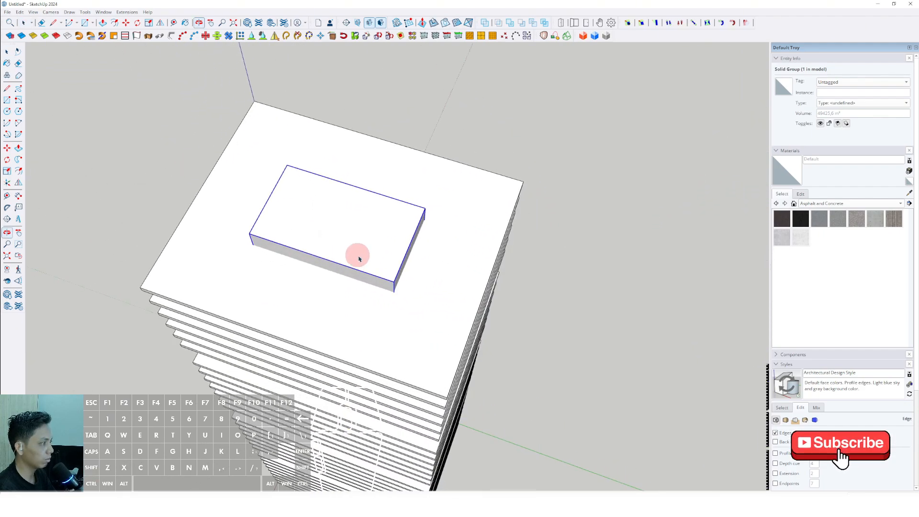
scroll(416, 276, up, 2)
middle_drag(416, 277, 445, 306)
scroll(285, 259, up, 2)
shift+middle_drag(285, 259, 259, 271)
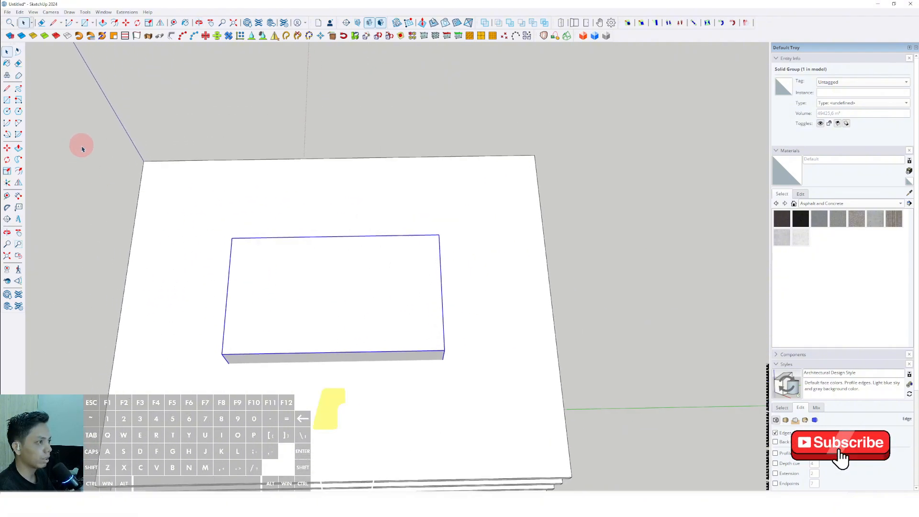
click(18, 110)
click(18, 100)
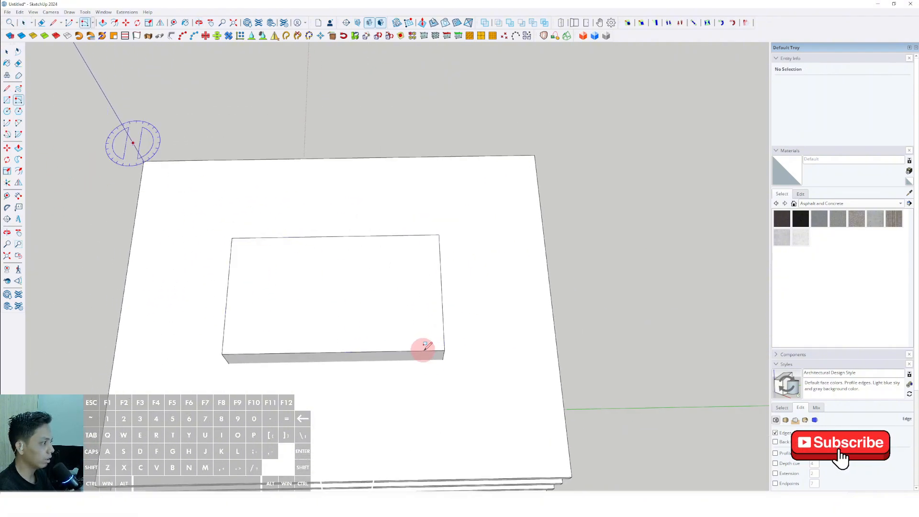
scroll(423, 348, up, 10)
scroll(305, 242, up, 3)
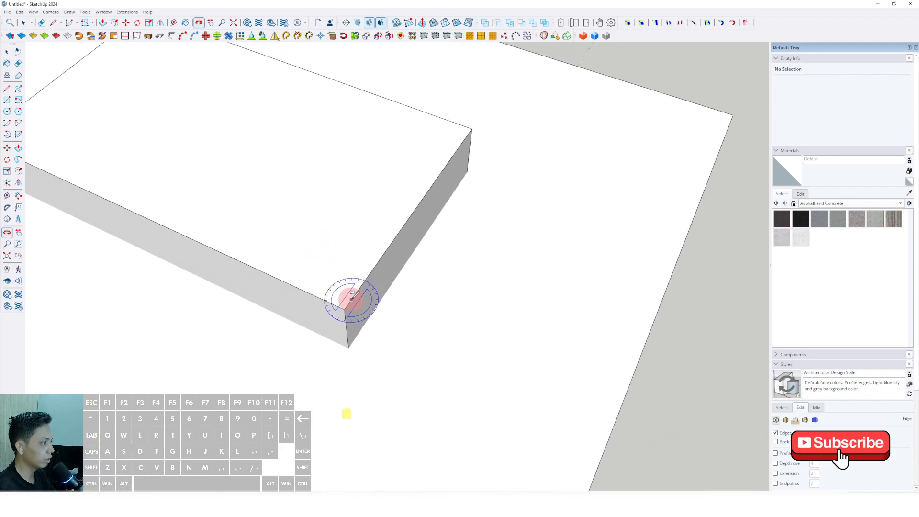
scroll(343, 310, up, 3)
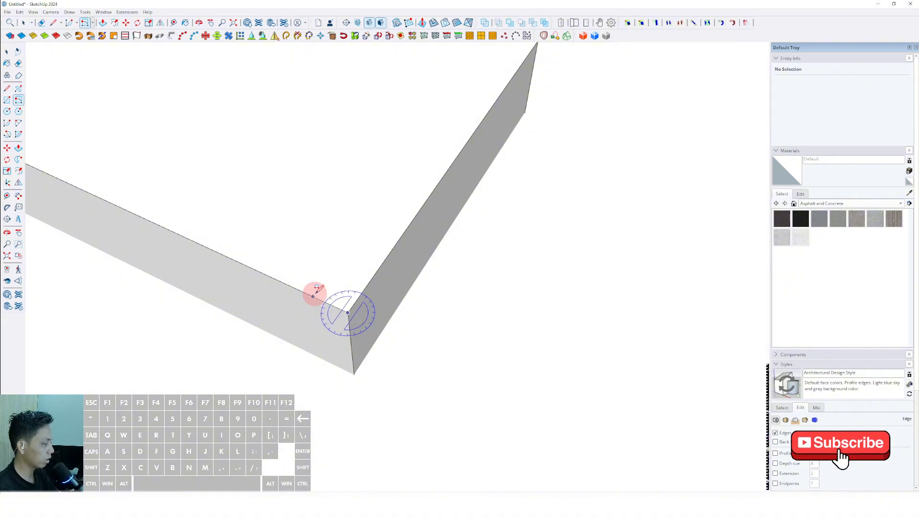
scroll(318, 287, down, 1)
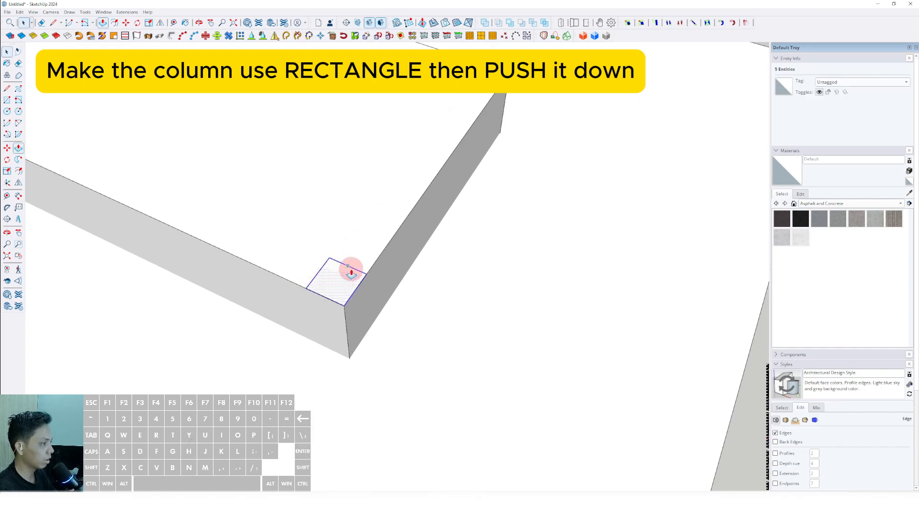
Step: Push/Pull the small column profile at the core's corner down through all the floors to the lowest slab
scroll(377, 191, down, 6)
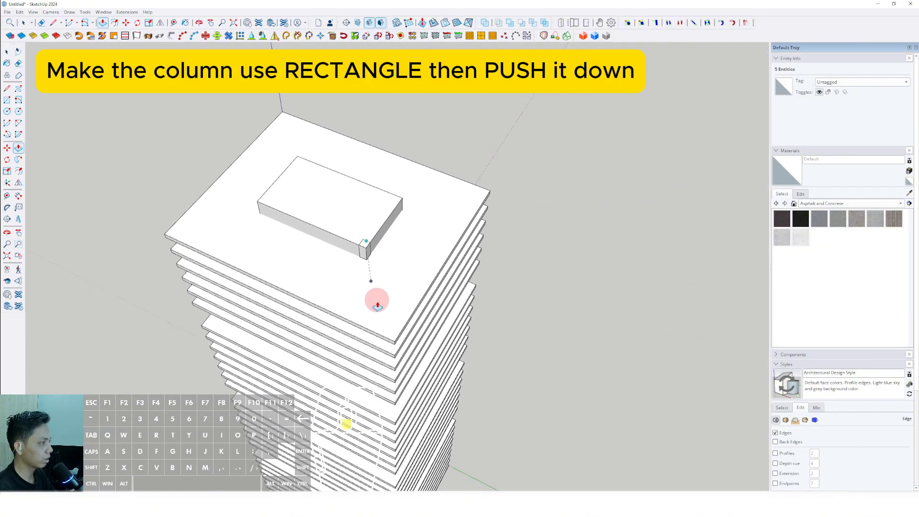
shift+middle_drag(372, 168, 365, 129)
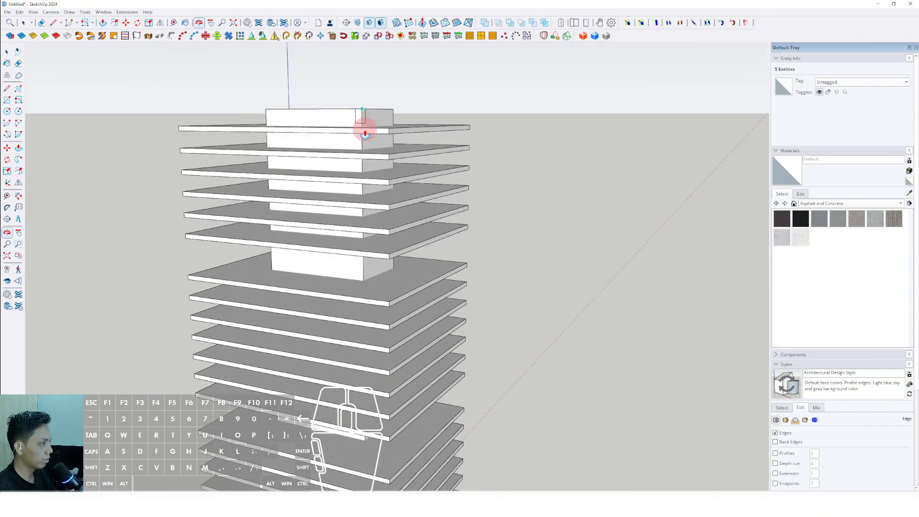
scroll(364, 186, down, 2)
shift+middle_drag(367, 297, 383, 372)
click(373, 409)
key(space)
scroll(360, 357, down, 5)
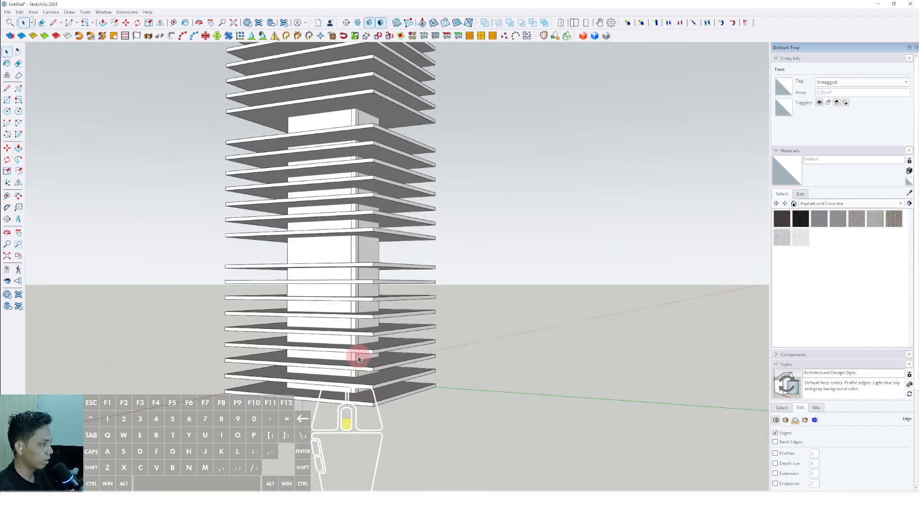
Step: Select the whole extruded column at the core's corner and make it a group
shift+middle_drag(349, 217, 337, 330)
middle_drag(338, 330, 340, 344)
scroll(357, 194, up, 5)
mouse_move(353, 193)
shift+middle_down()
mouse_move(329, 195)
mouse_move(348, 266)
mouse_move(322, 271)
shift+middle_up()
scroll(327, 182, up, 3)
scroll(326, 163, down, 1)
scroll(330, 225, up, 3)
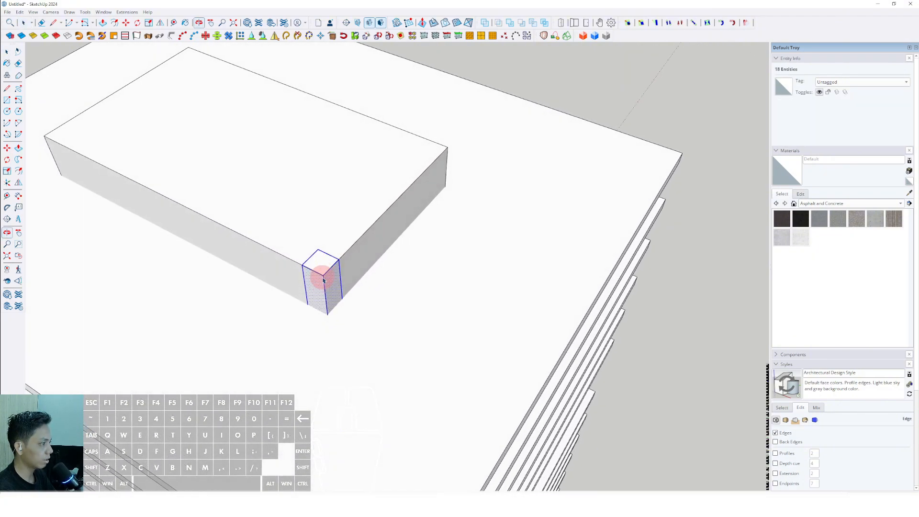
scroll(322, 259, up, 2)
right_click(331, 259)
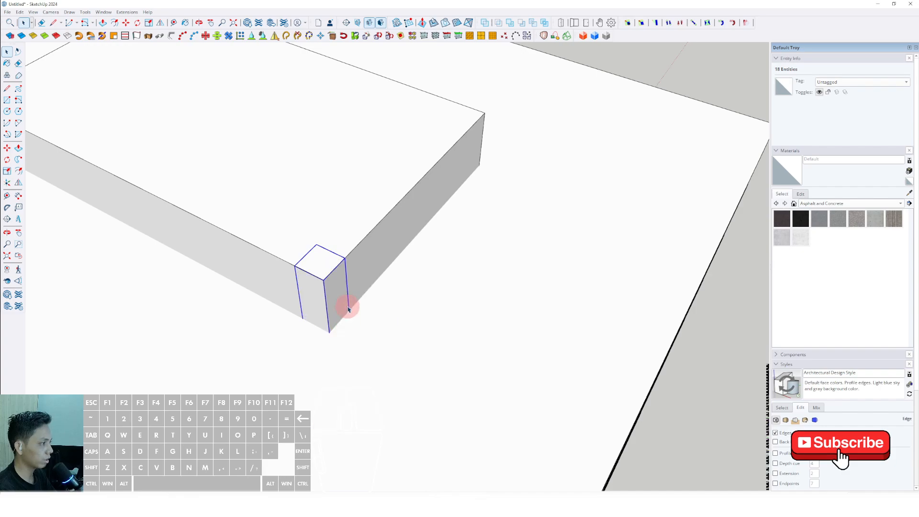
scroll(352, 278, down, 4)
mouse_move(334, 281)
middle_down()
mouse_move(386, 297)
mouse_move(340, 306)
mouse_move(571, 310)
mouse_move(384, 256)
mouse_move(339, 265)
middle_up()
scroll(381, 302, down, 2)
scroll(395, 248, up, 5)
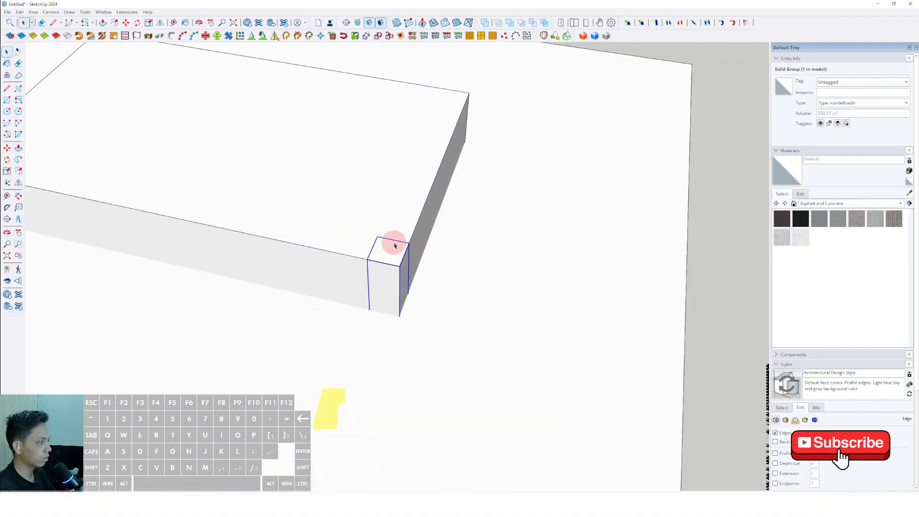
Step: Convert the column group into a component, keeping the default definition name Component#2
right_click(395, 246)
click(416, 300)
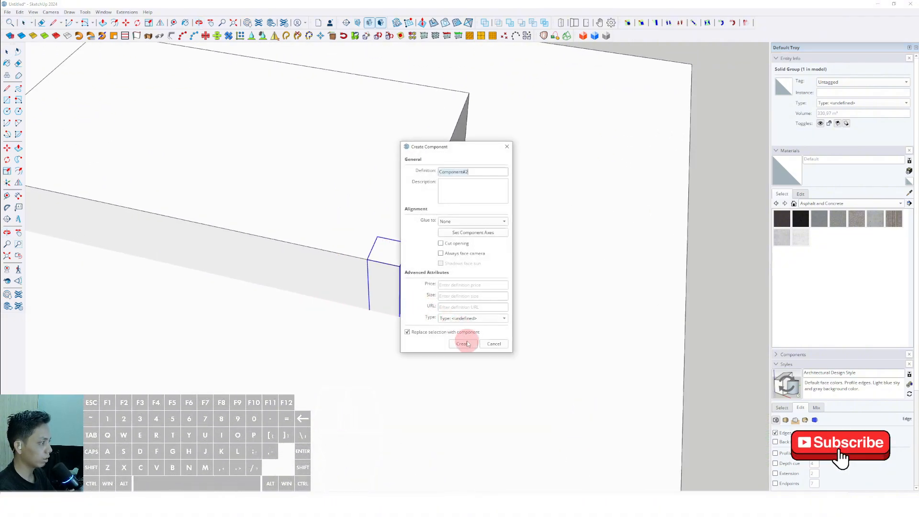
click(463, 345)
scroll(390, 263, down, 3)
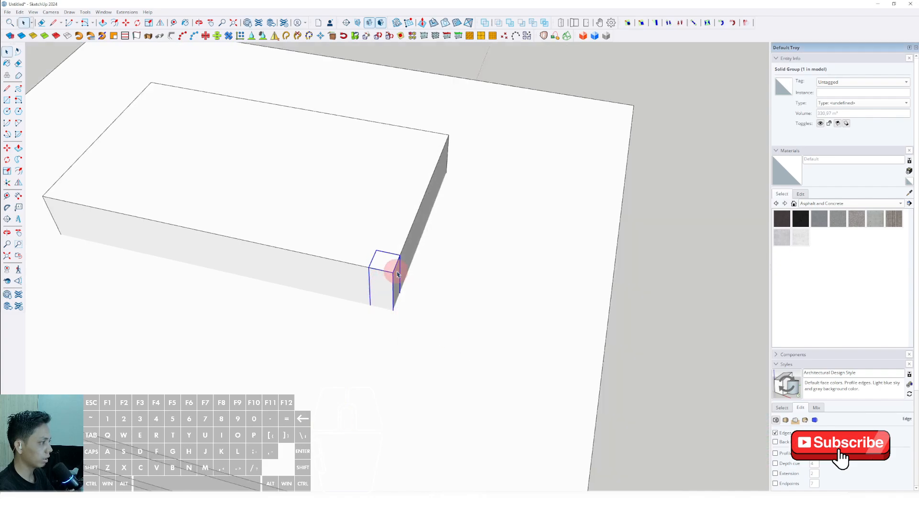
Step: Copy the column component along the core's short side to the adjacent corner, flush with the core's edges
middle_drag(390, 262, 324, 308)
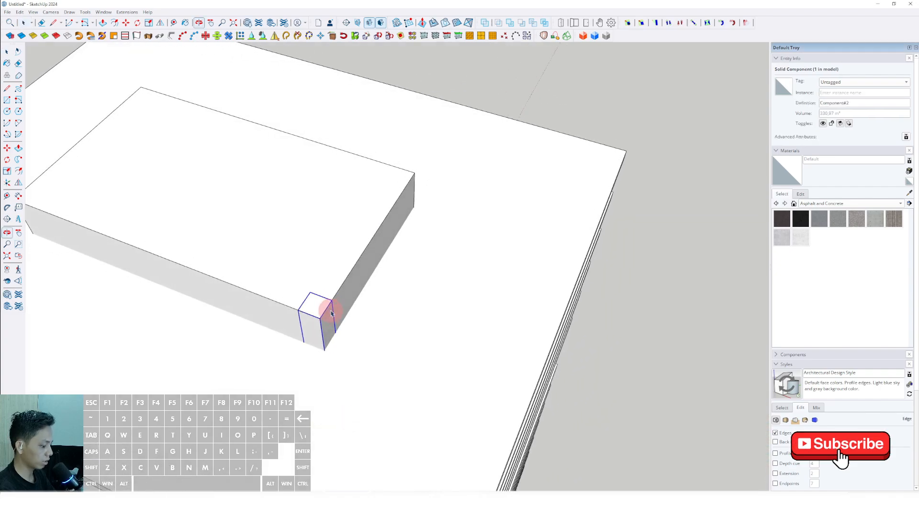
click(7, 147)
scroll(328, 289, up, 4)
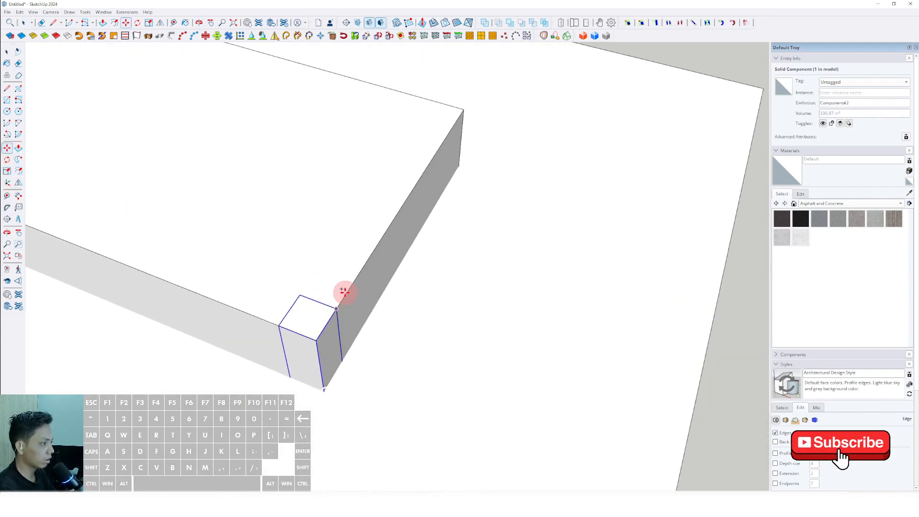
middle_drag(366, 250, 396, 213)
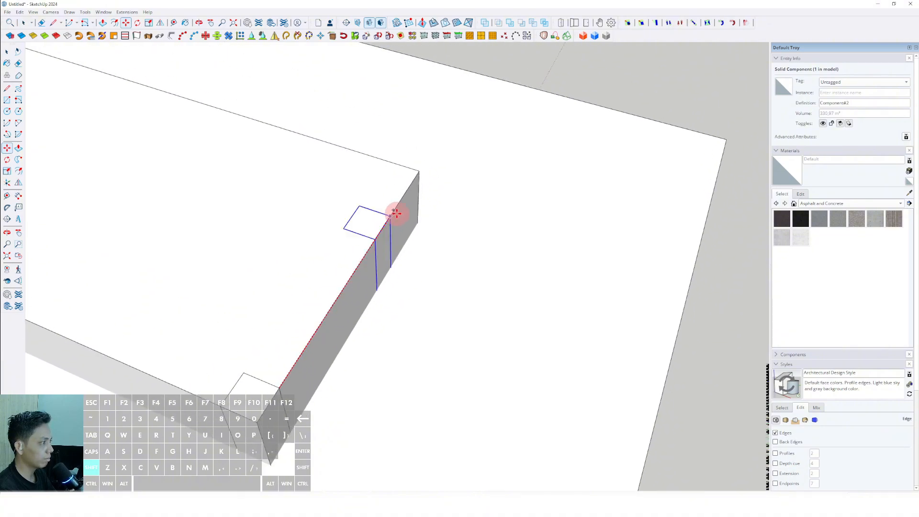
click(419, 172)
scroll(383, 254, down, 3)
Step: Select both corner columns and copy them along the core's long side to the two opposite corners
middle_drag(376, 260, 509, 325)
key(space)
scroll(509, 314, up, 4)
shift+click(529, 272)
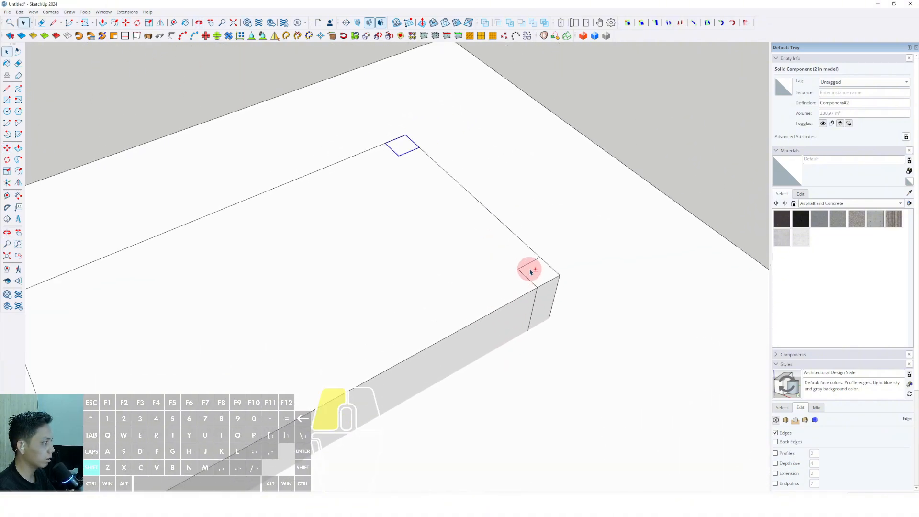
middle_drag(523, 283, 547, 278)
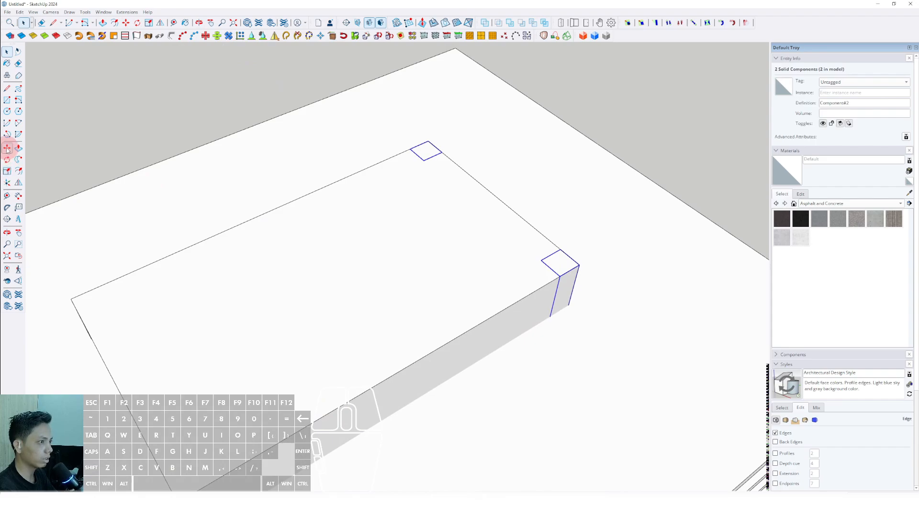
scroll(560, 277, up, 3)
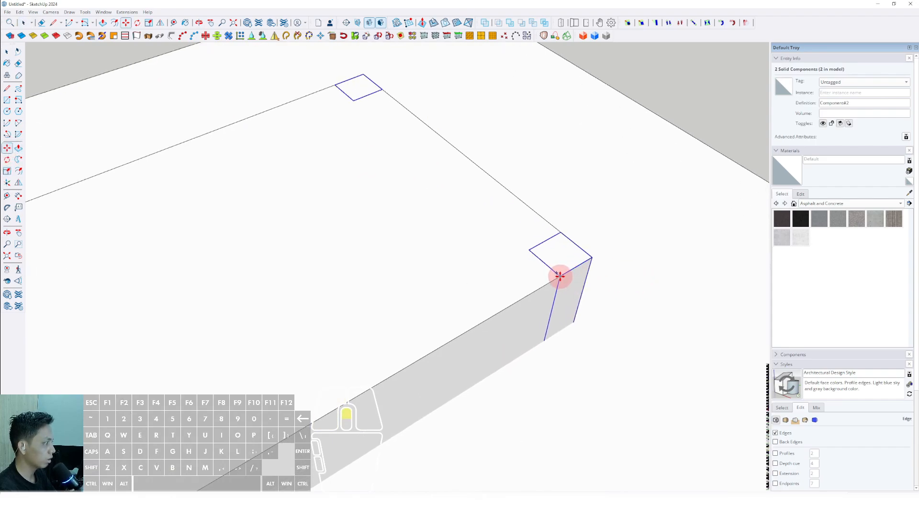
scroll(479, 315, down, 5)
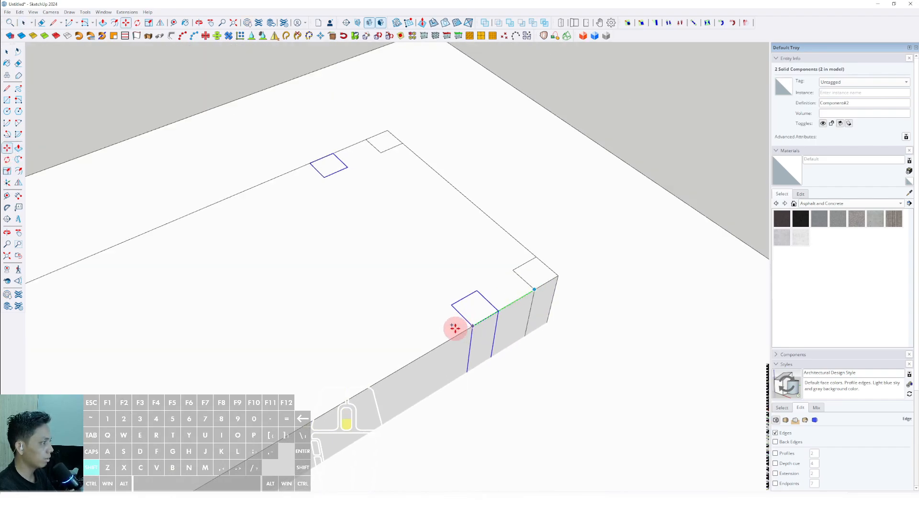
scroll(371, 328, up, 5)
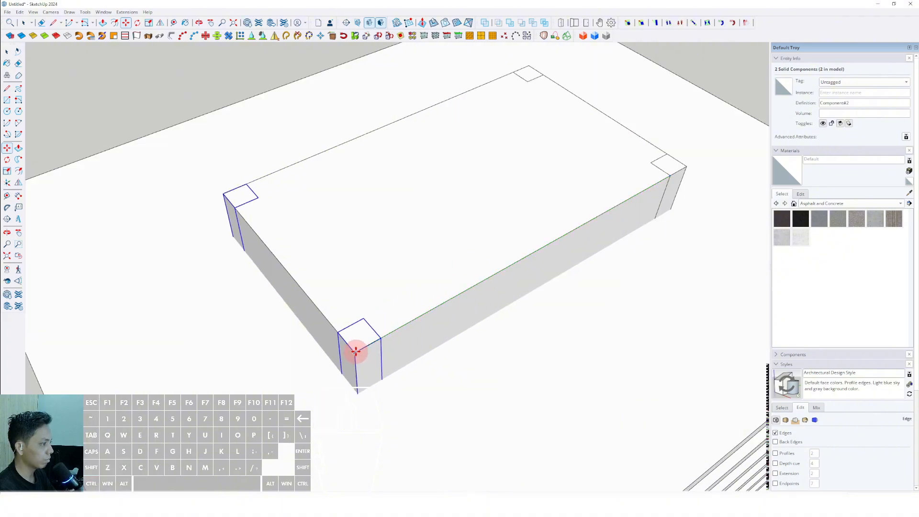
click(355, 351)
key(space)
Step: Copy the two columns at this end of the core outward along the green axis, close to the slab's edge
scroll(364, 261, down, 5)
middle_drag(423, 274, 333, 342)
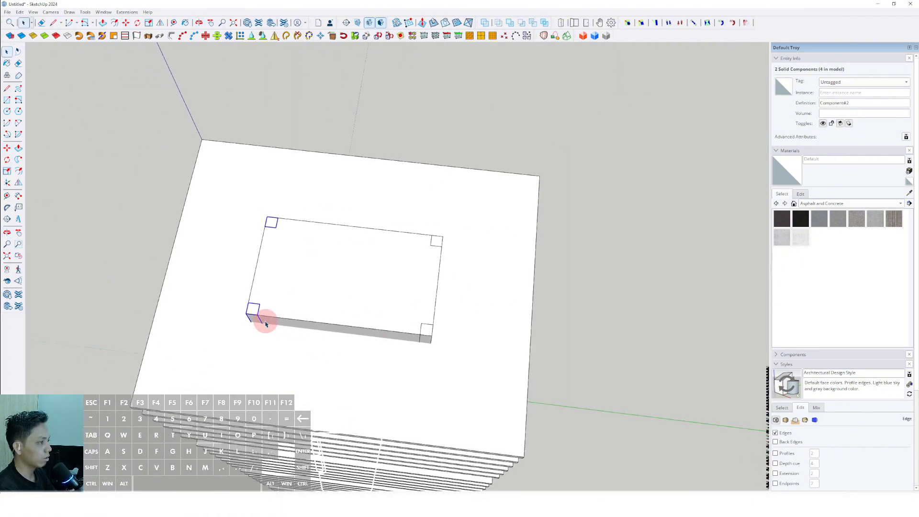
scroll(266, 324, up, 3)
shift+middle_drag(266, 324, 420, 355)
scroll(420, 311, up, 3)
scroll(443, 303, down, 2)
scroll(442, 313, up, 2)
scroll(443, 331, up, 3)
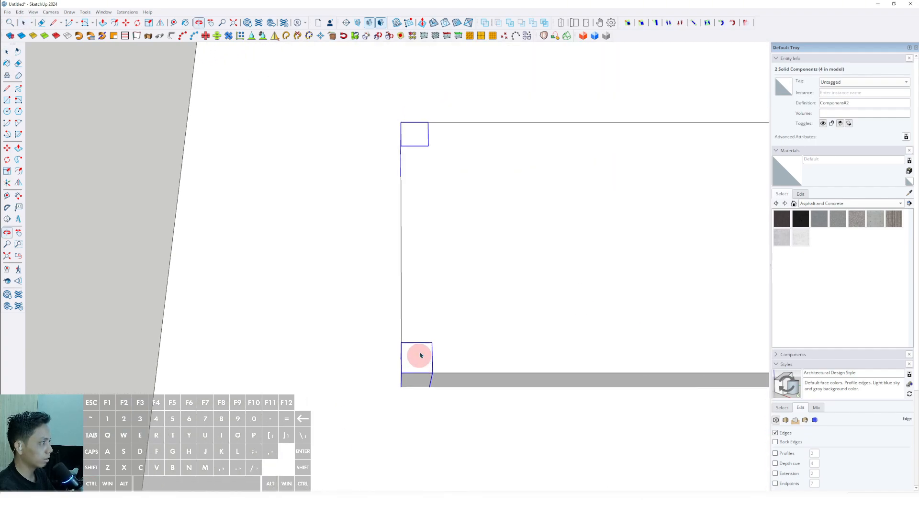
scroll(419, 363, down, 2)
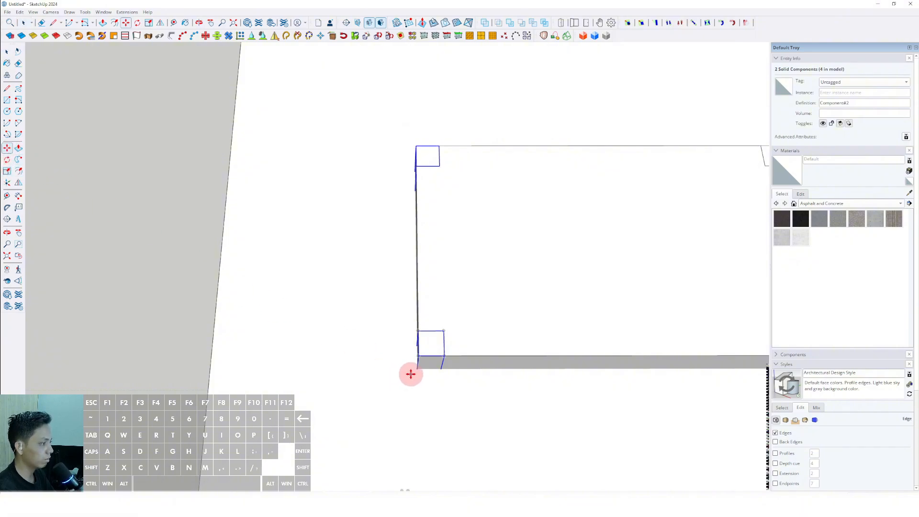
scroll(366, 351, down, 2)
shift+middle_drag(366, 352, 447, 310)
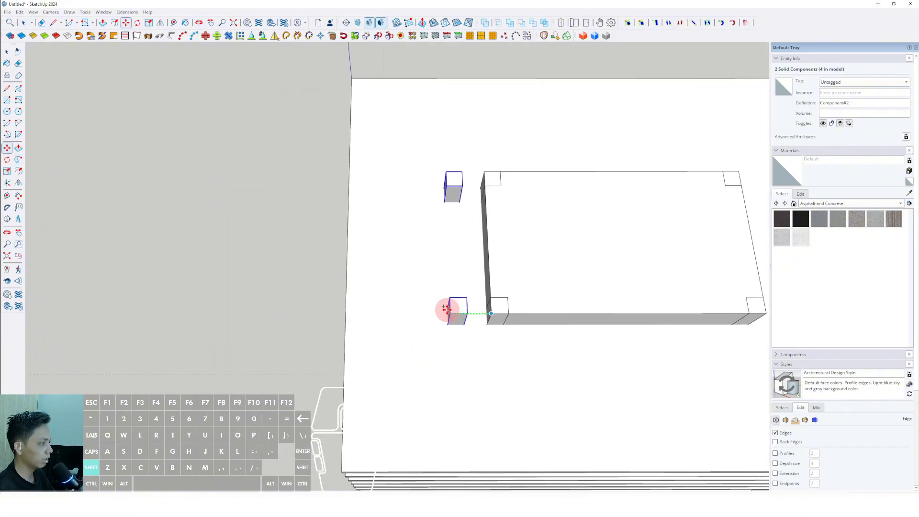
scroll(360, 319, up, 1)
shift+middle_drag(360, 319, 420, 298)
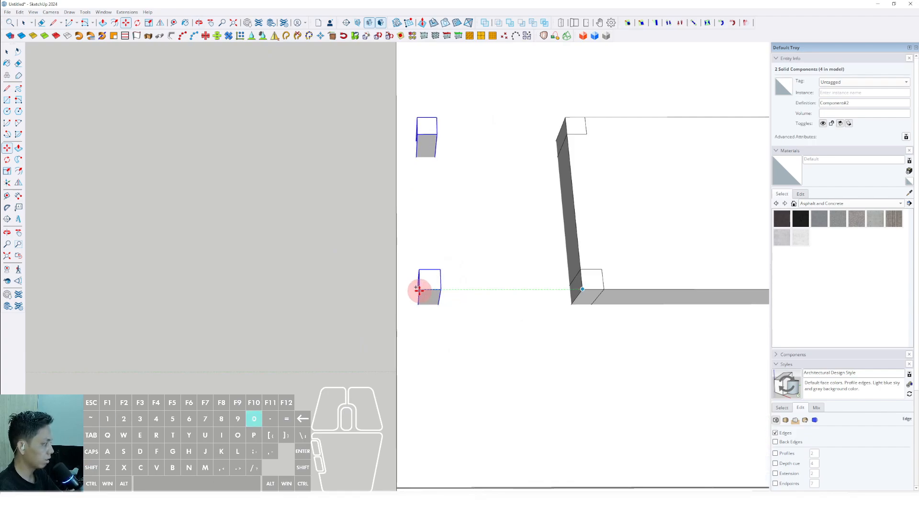
scroll(419, 308, up, 4)
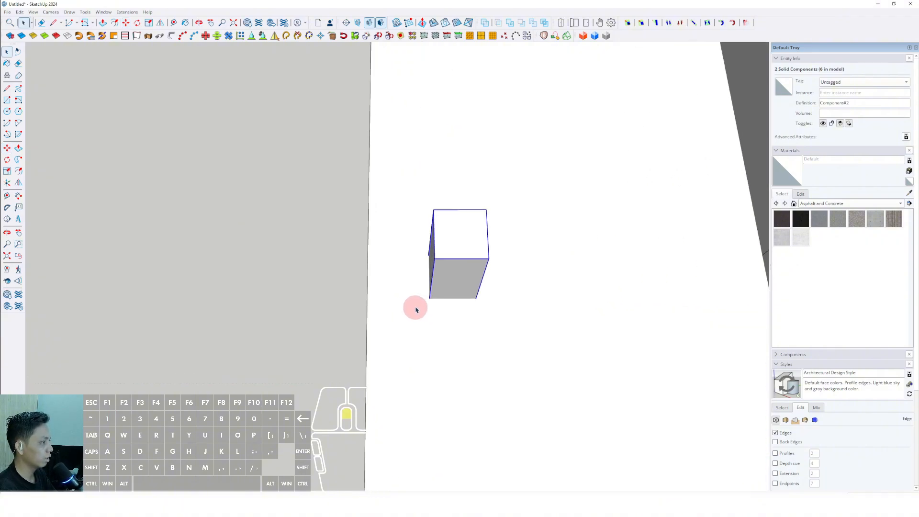
middle_drag(416, 309, 462, 305)
scroll(434, 331, up, 3)
shift+middle_drag(434, 335, 453, 327)
key(l)
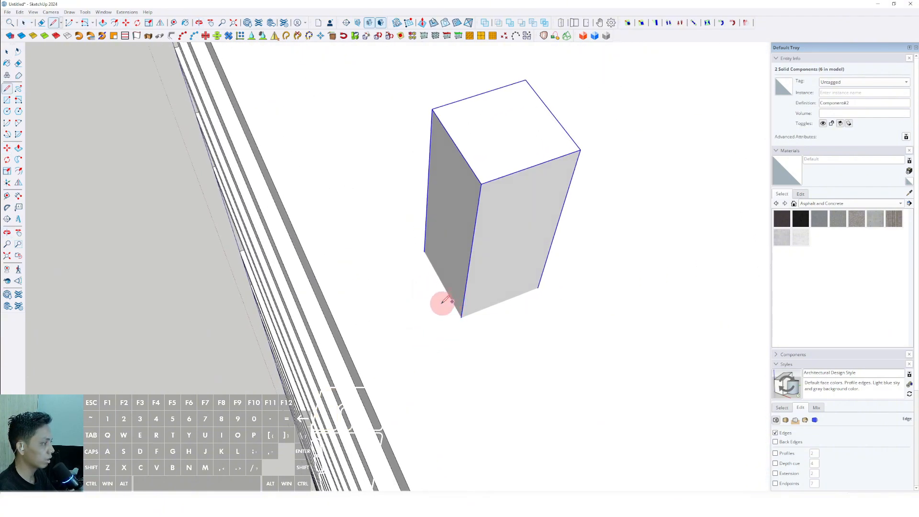
scroll(425, 311, up, 1)
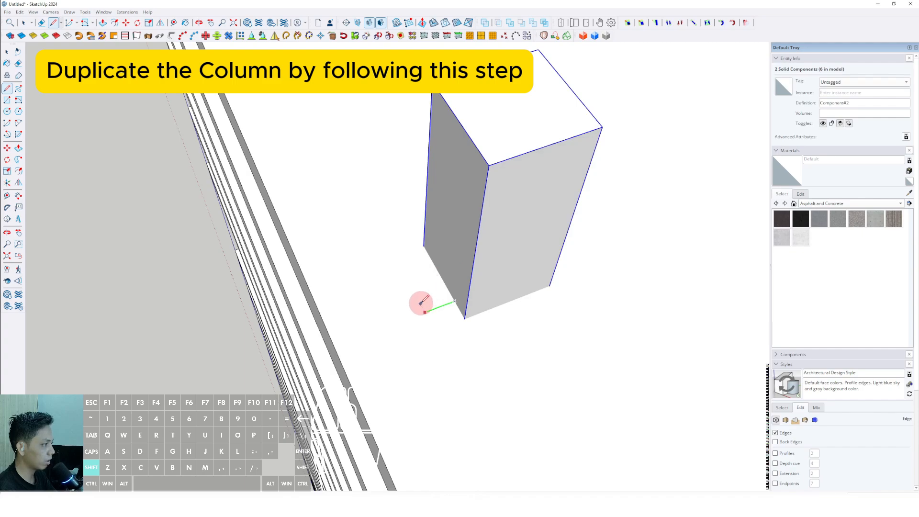
scroll(421, 303, up, 2)
scroll(447, 293, down, 3)
scroll(424, 311, up, 3)
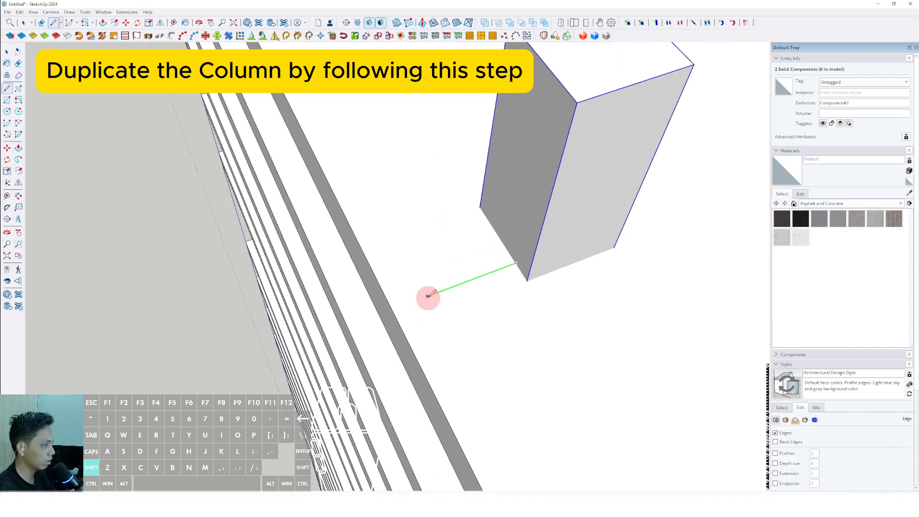
key(space)
scroll(388, 301, down, 7)
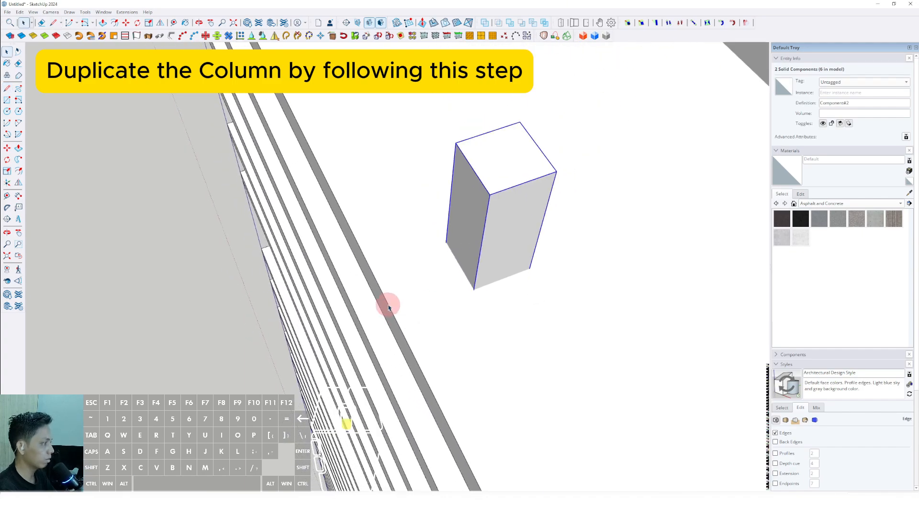
Step: Select the two columns at the core's other end and copy them outward along the green axis, close to the opposite slab edge
shift+middle_drag(443, 304, 307, 306)
scroll(429, 313, down, 1)
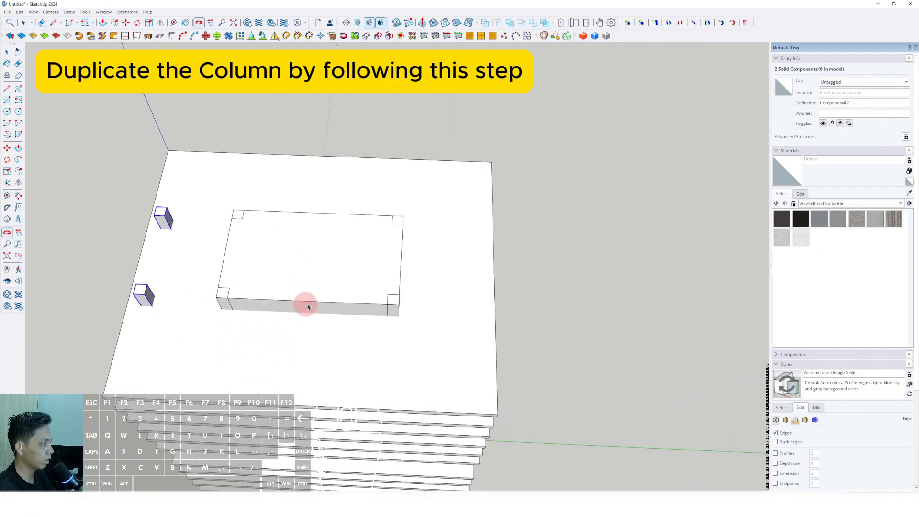
scroll(393, 301, up, 3)
click(395, 300)
middle_drag(394, 302, 424, 183)
scroll(315, 273, up, 2)
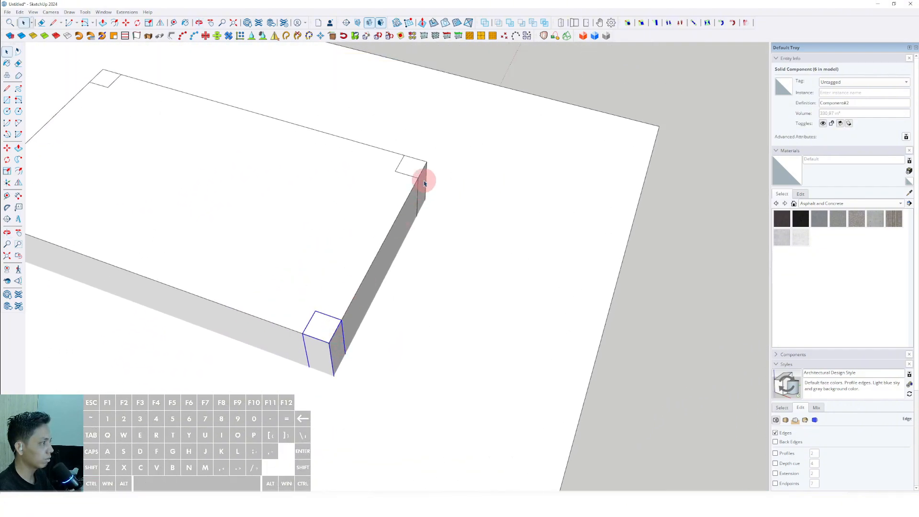
shift+click(412, 163)
scroll(410, 231, down, 3)
scroll(378, 222, up, 2)
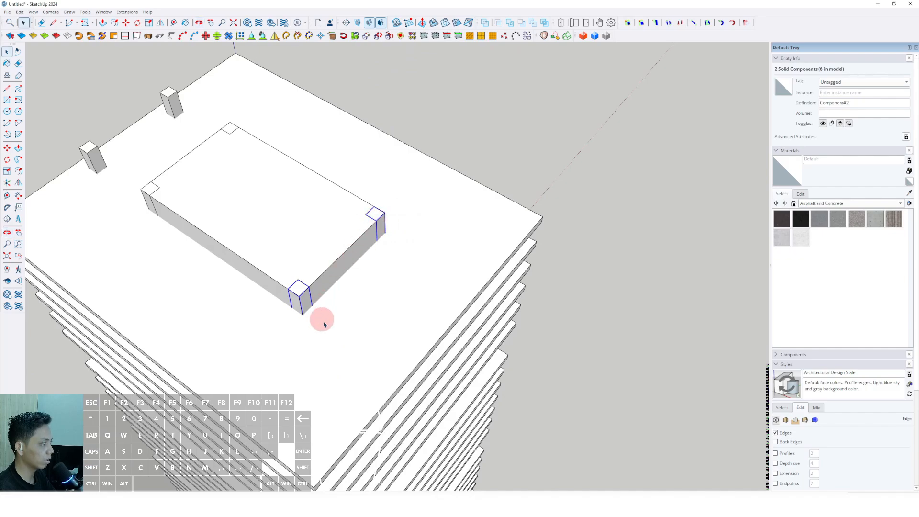
middle_drag(324, 324, 360, 310)
scroll(396, 303, up, 1)
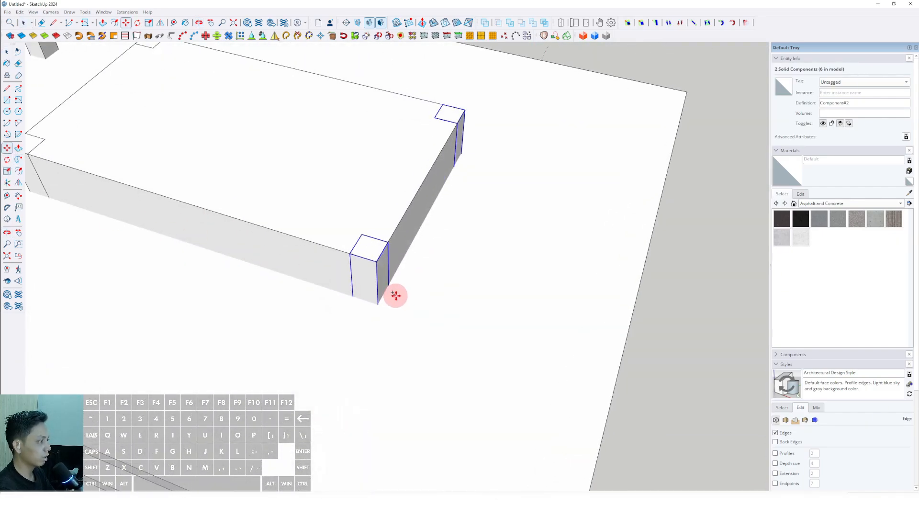
click(394, 295)
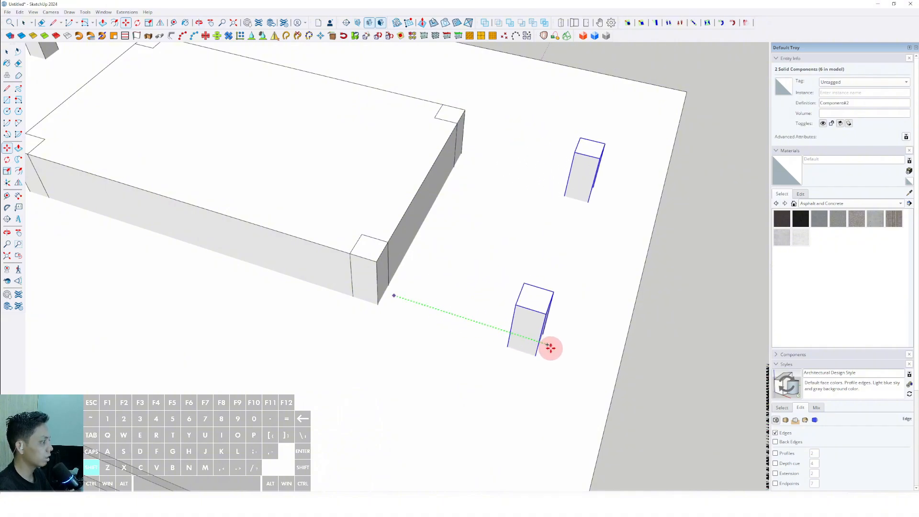
scroll(550, 348, down, 2)
mouse_move(558, 359)
middle_down()
mouse_move(547, 353)
mouse_move(568, 358)
middle_up()
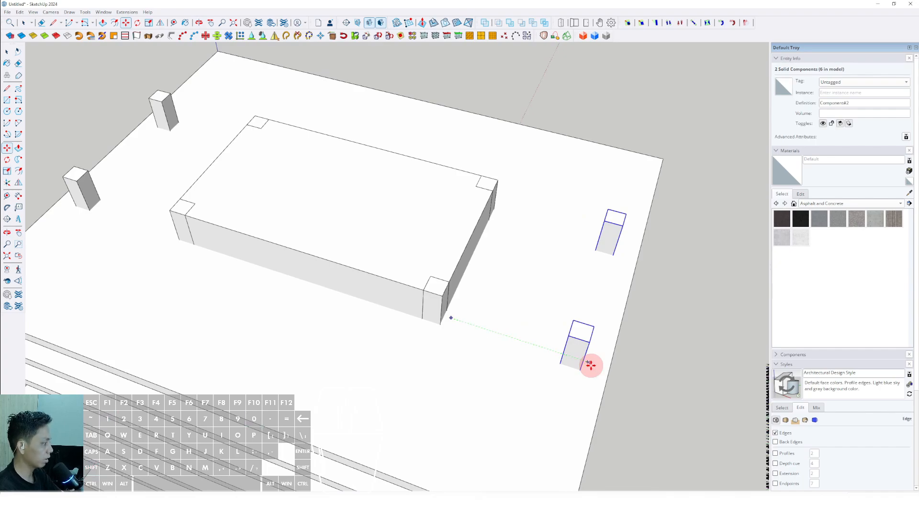
scroll(391, 295, down, 3)
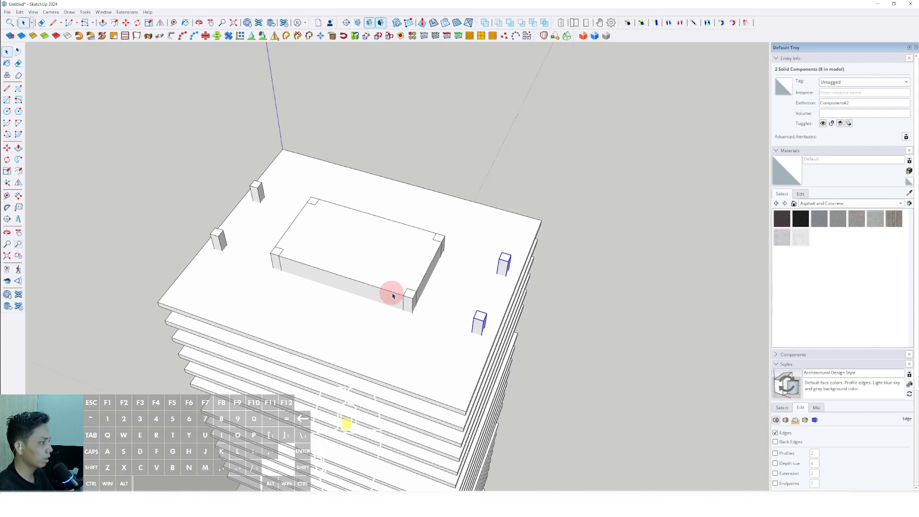
Step: Select the four columns aligned with one long side of the core and copy them outward along the red axis, close to the slab's edge
middle_drag(392, 294, 220, 294)
scroll(220, 295, up, 2)
shift+middle_drag(282, 273, 447, 296)
scroll(459, 330, up, 2)
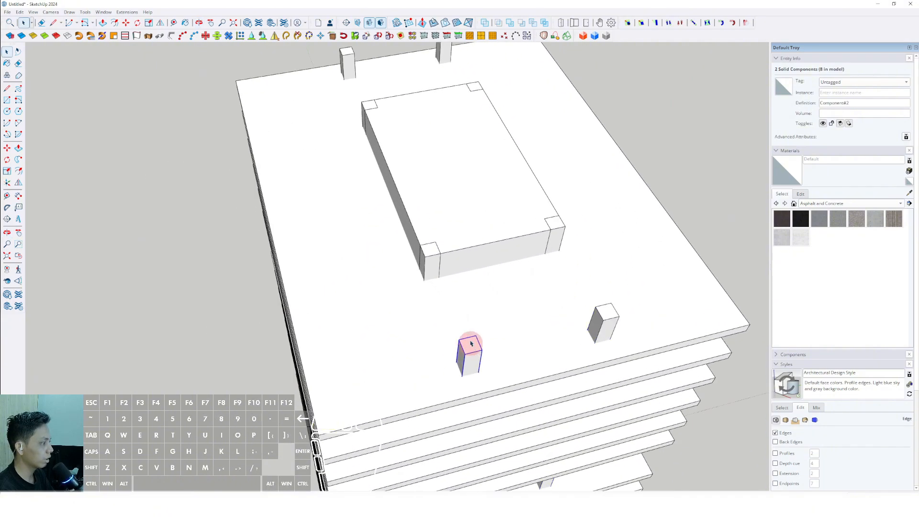
shift+click(436, 258)
middle_drag(398, 246, 452, 268)
scroll(380, 163, up, 2)
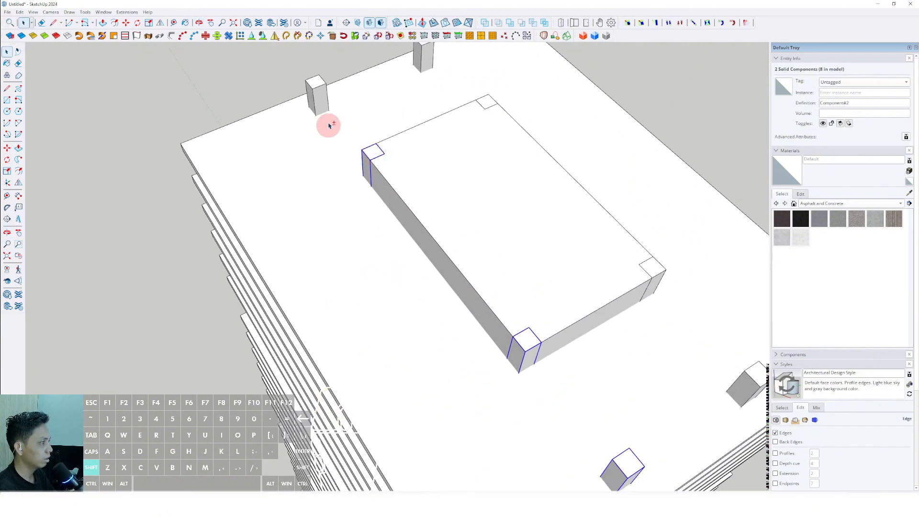
shift+click(317, 89)
scroll(371, 185, down, 3)
middle_drag(371, 185, 459, 290)
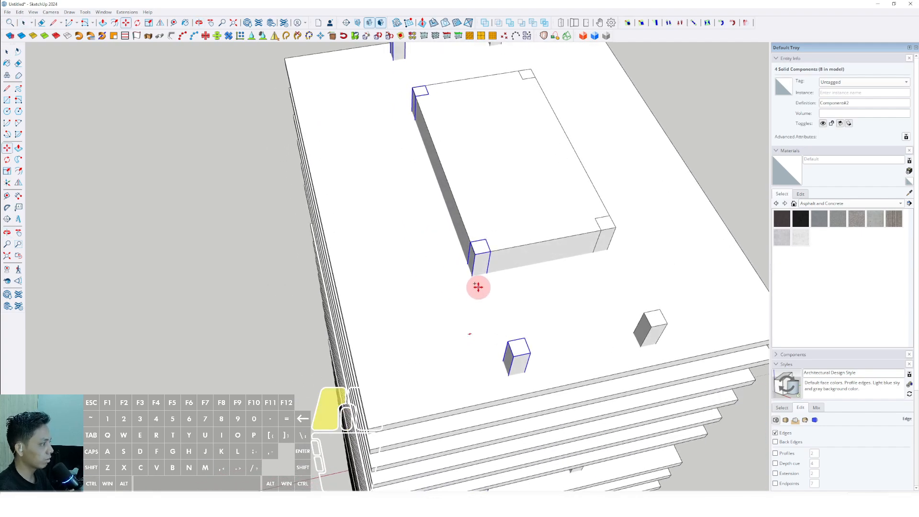
click(478, 286)
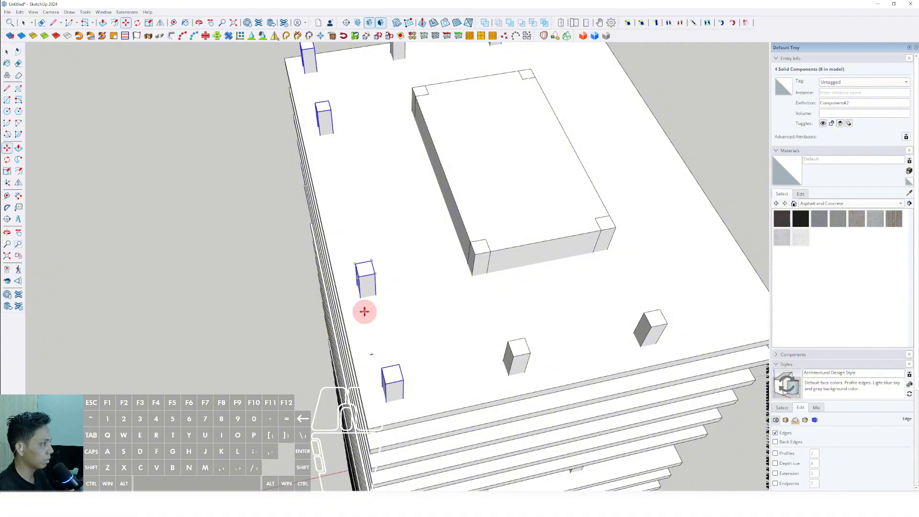
key(space)
Step: Select the four columns aligned with the core's other long side and copy them outward along the red axis by about 11000 mm
scroll(373, 297, down, 3)
middle_drag(379, 283, 395, 350)
click(395, 349)
scroll(404, 275, up, 2)
shift+click(399, 267)
shift+middle_drag(398, 265, 357, 339)
scroll(378, 193, up, 3)
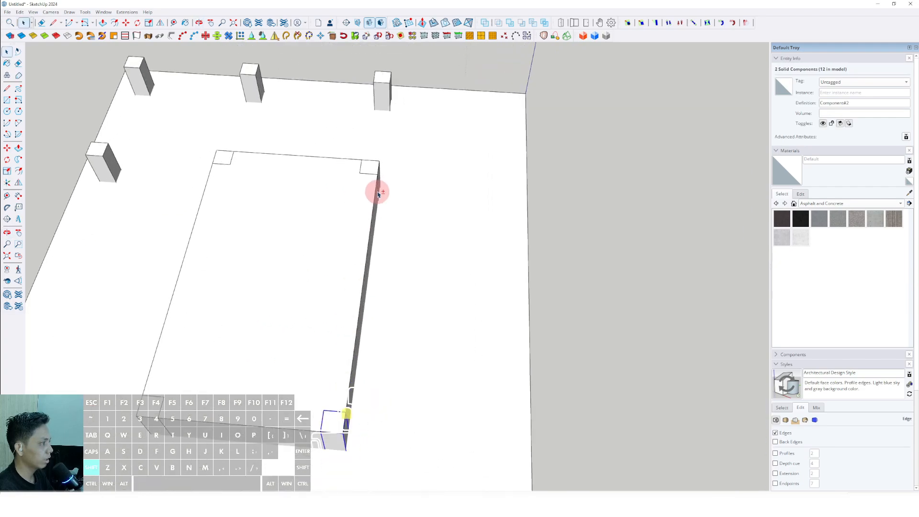
scroll(375, 174, up, 1)
shift+middle_drag(376, 173, 374, 214)
shift+click(377, 136)
scroll(377, 147, down, 4)
shift+middle_drag(370, 297, 363, 267)
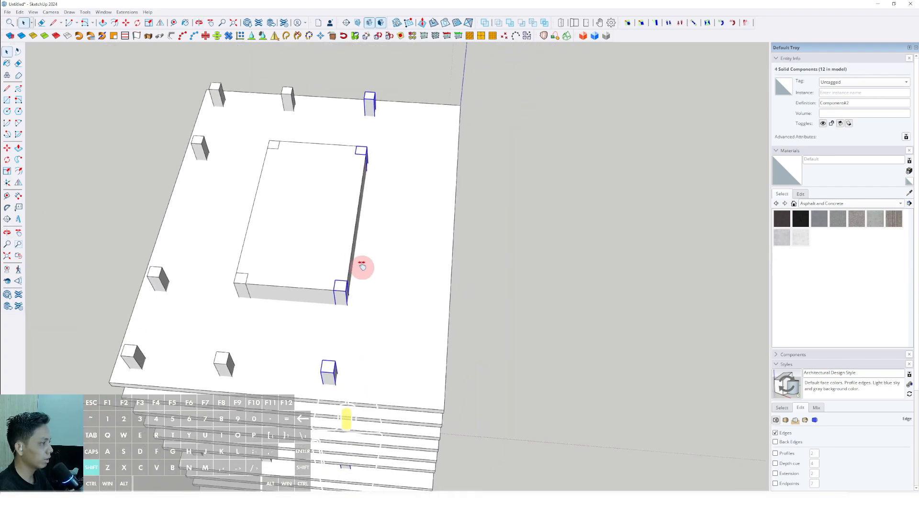
scroll(362, 325, up, 3)
shift+middle_drag(362, 325, 423, 306)
scroll(343, 275, down, 3)
scroll(422, 306, up, 2)
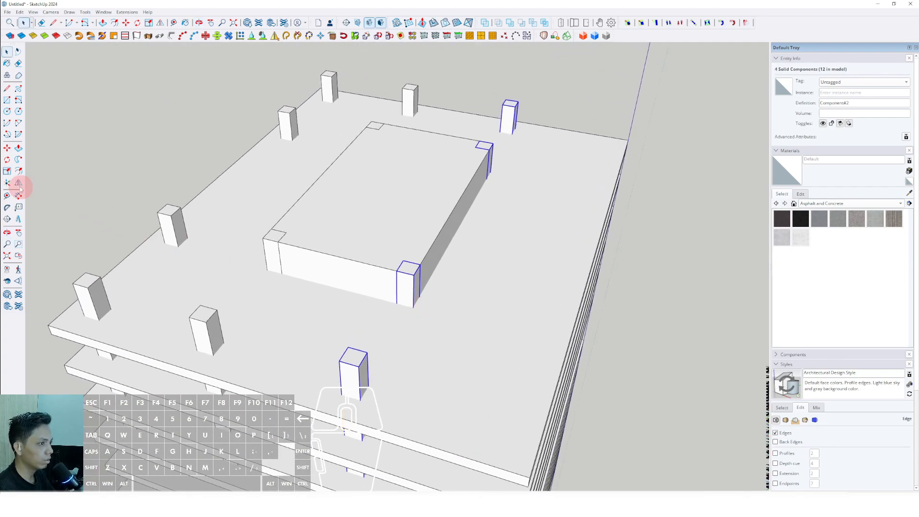
scroll(431, 321, up, 2)
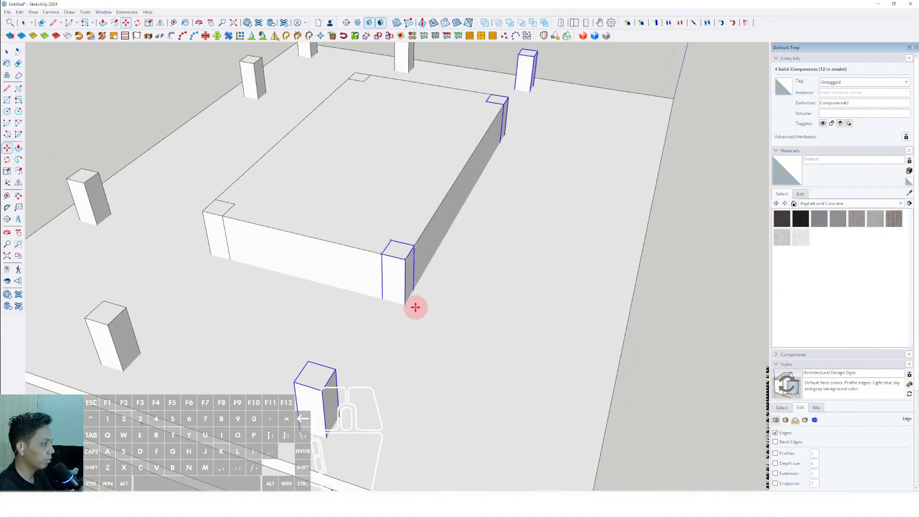
drag(415, 307, 489, 318)
scroll(488, 318, down, 1)
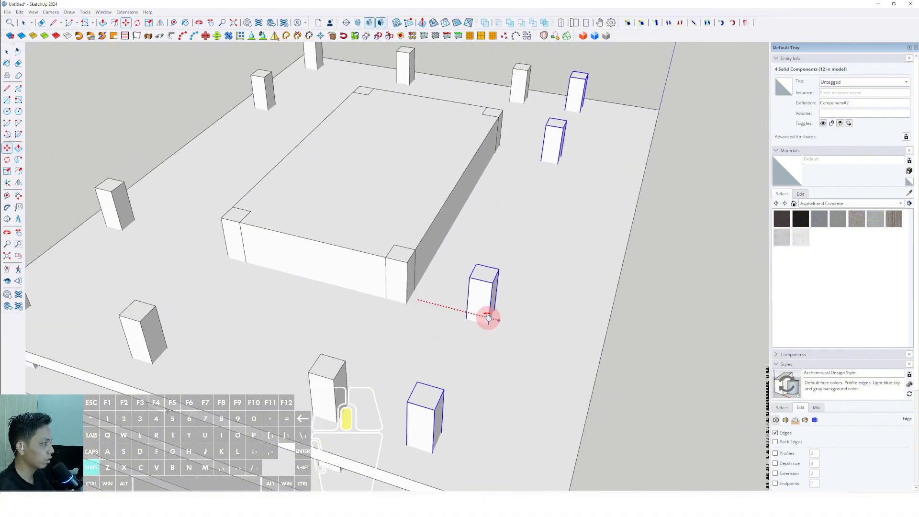
scroll(489, 318, down, 1)
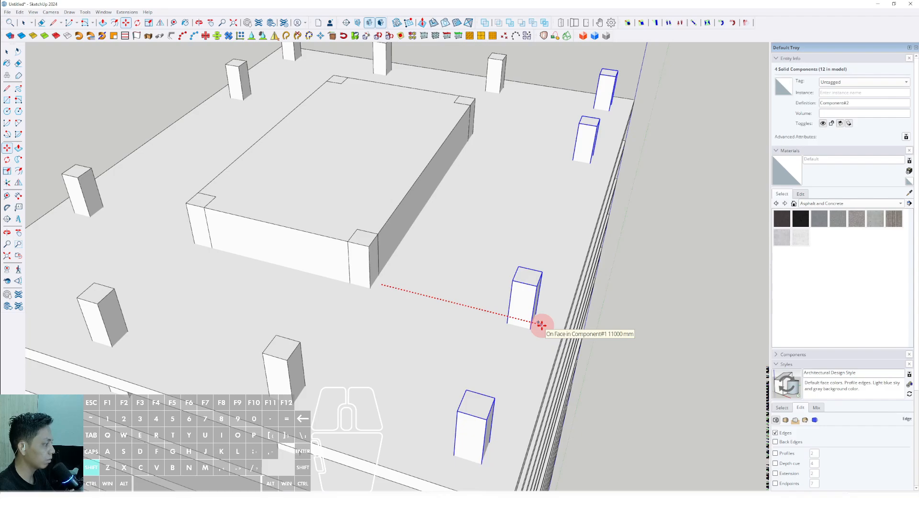
shift+click(541, 325)
key(space)
Step: Open a corner column's component and push its top face down flush with the top slab's upper surface
scroll(542, 326, down, 4)
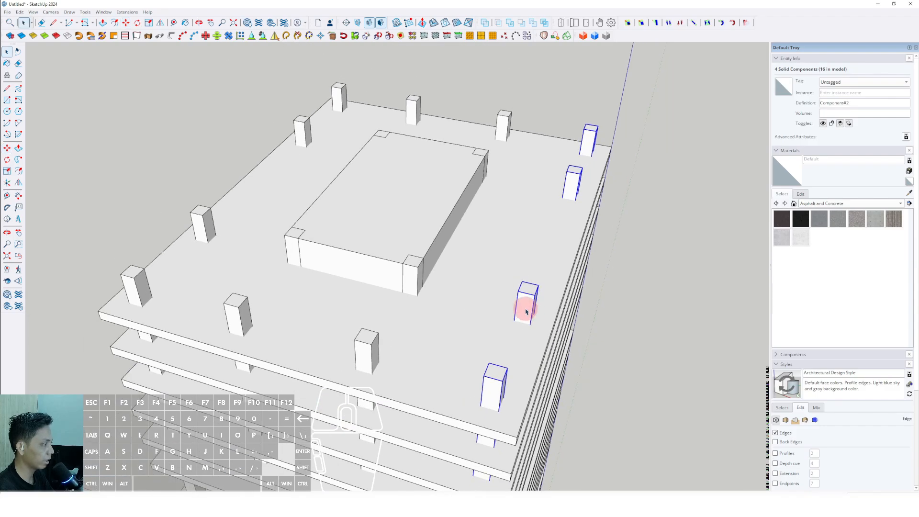
middle_drag(524, 303, 330, 340)
middle_drag(402, 192, 451, 314)
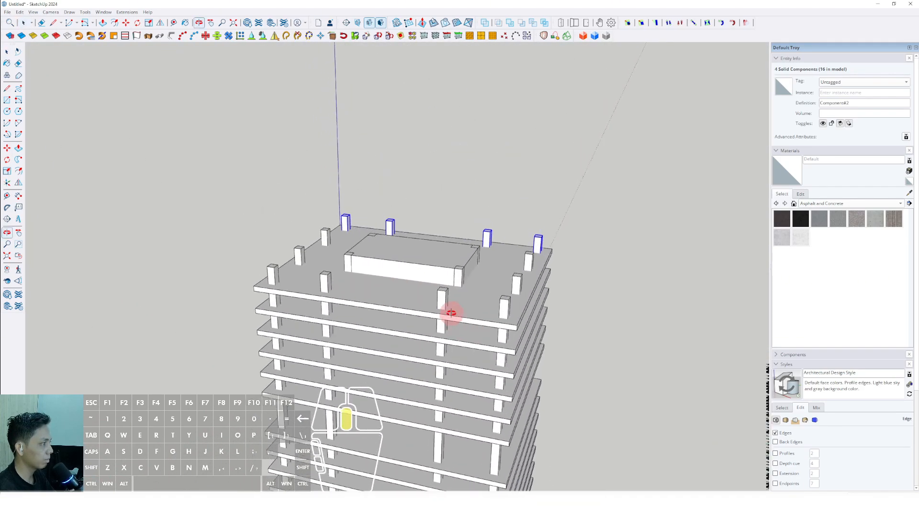
scroll(503, 298, up, 5)
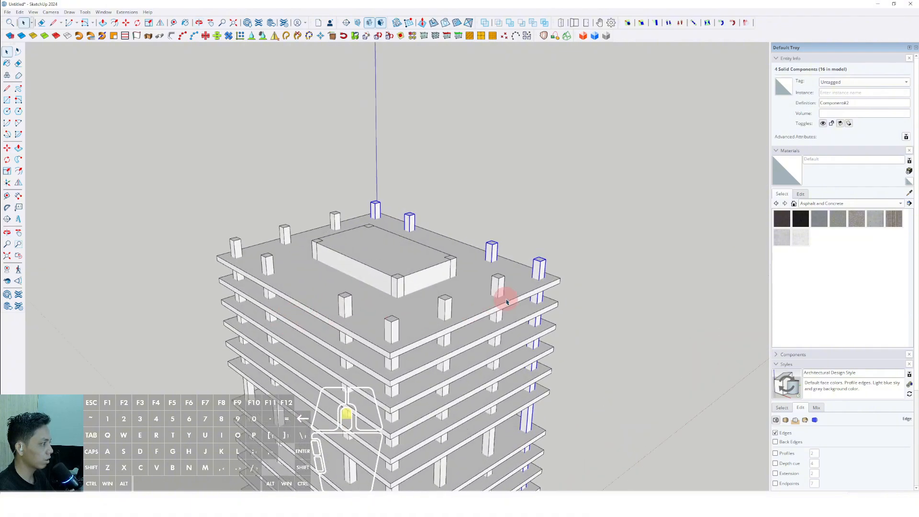
right_click(554, 255)
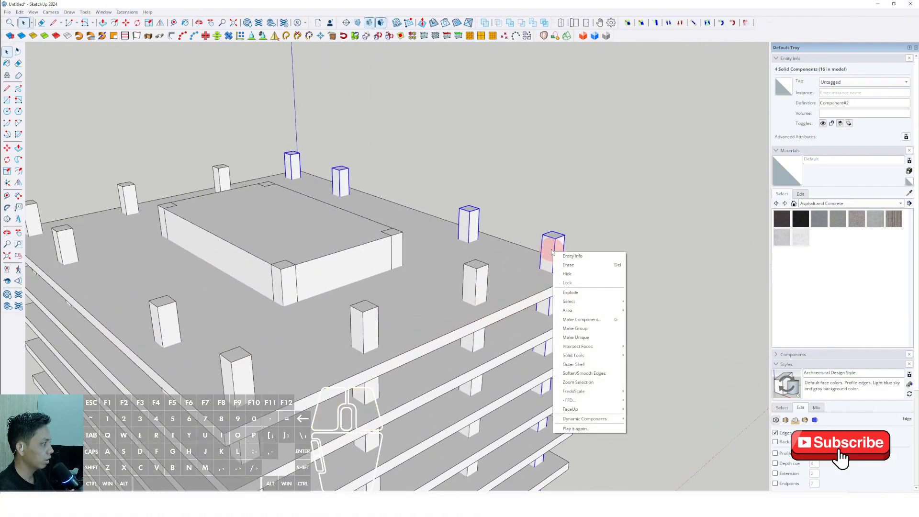
click(553, 247)
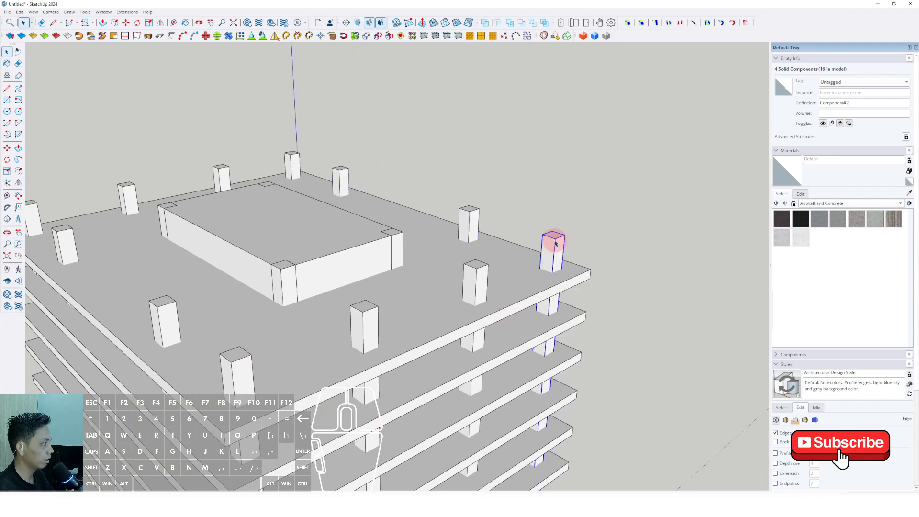
triple_click(553, 245)
scroll(553, 246, down, 3)
middle_drag(552, 246, 493, 292)
scroll(512, 287, up, 4)
middle_drag(545, 271, 550, 265)
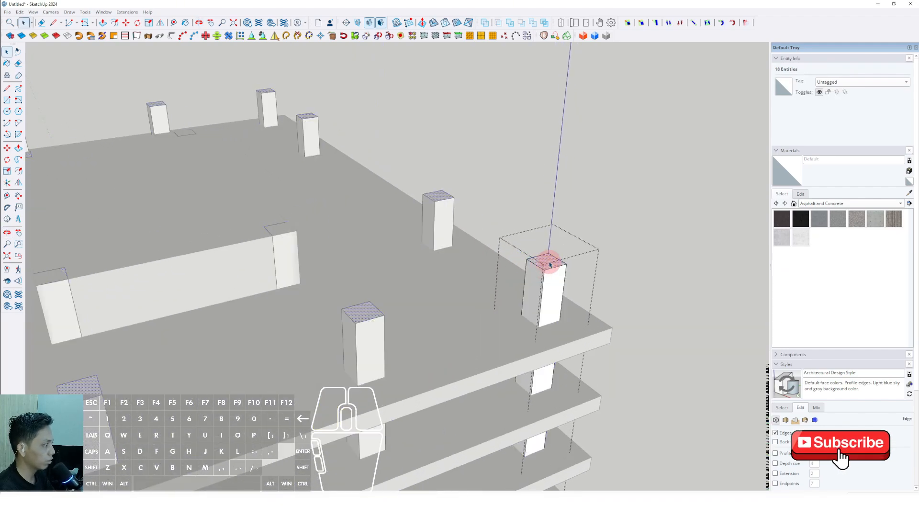
key(space)
scroll(560, 273, up, 2)
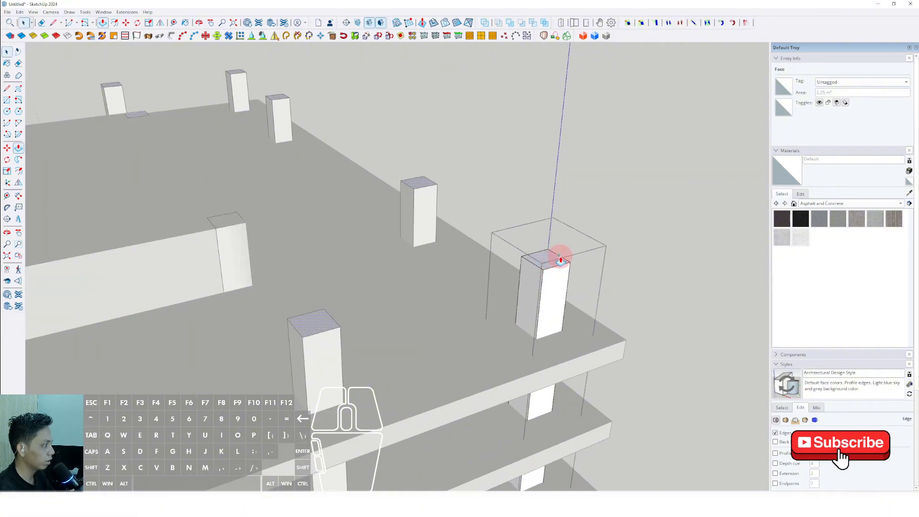
scroll(575, 329, down, 5)
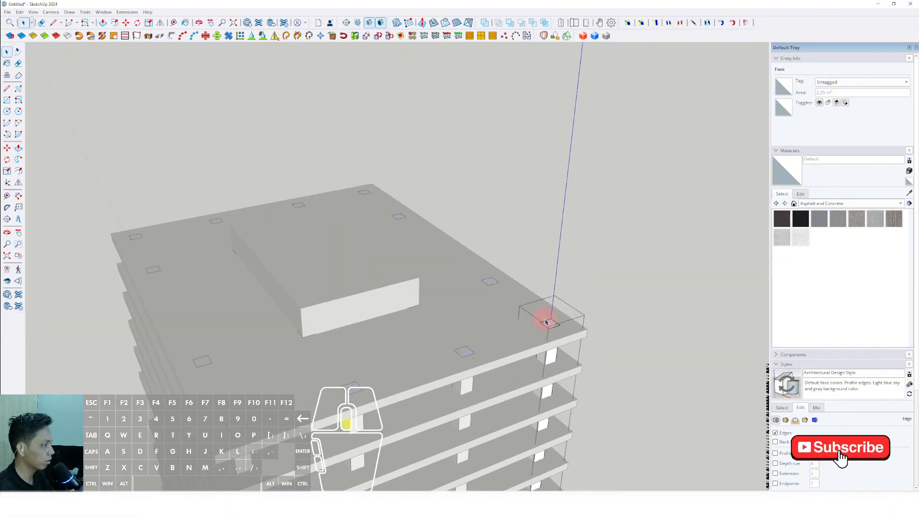
middle_drag(545, 320, 579, 265)
key(space)
click(626, 236)
Step: Draw a guide line on the top slab between the facing corners of the two inner columns along one long edge
scroll(336, 323, down, 1)
shift+middle_drag(337, 324, 381, 379)
scroll(371, 266, down, 5)
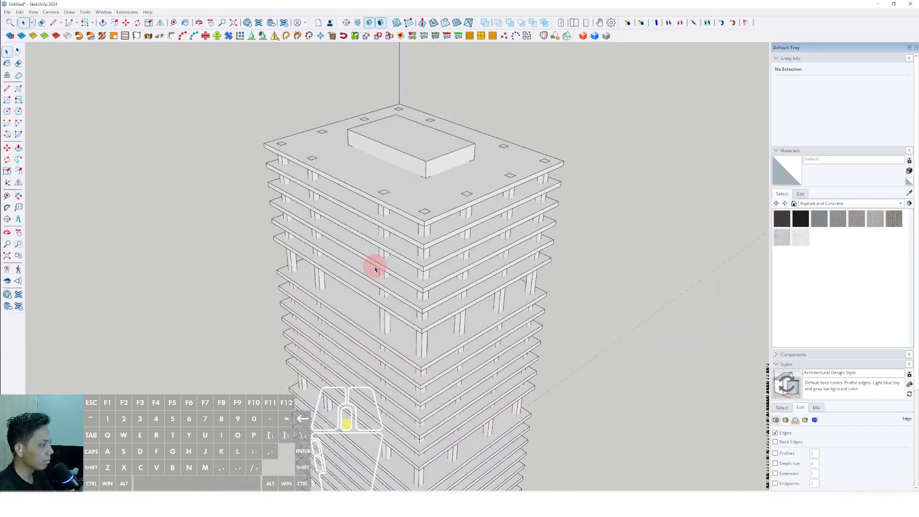
scroll(495, 267, up, 10)
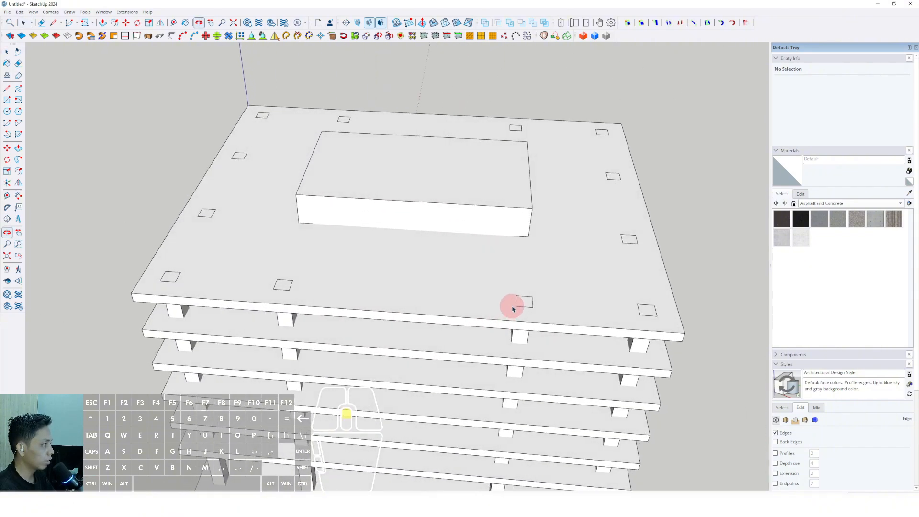
scroll(473, 292, down, 2)
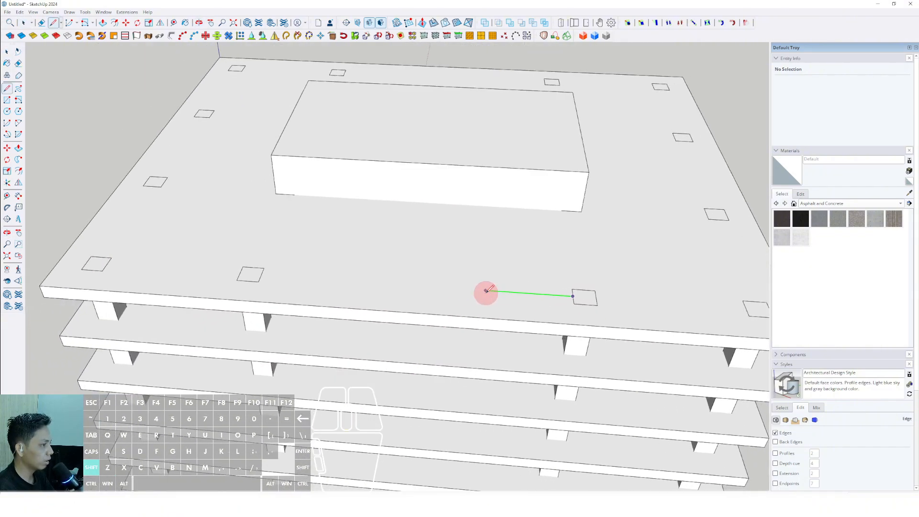
scroll(266, 271, up, 2)
scroll(261, 272, down, 1)
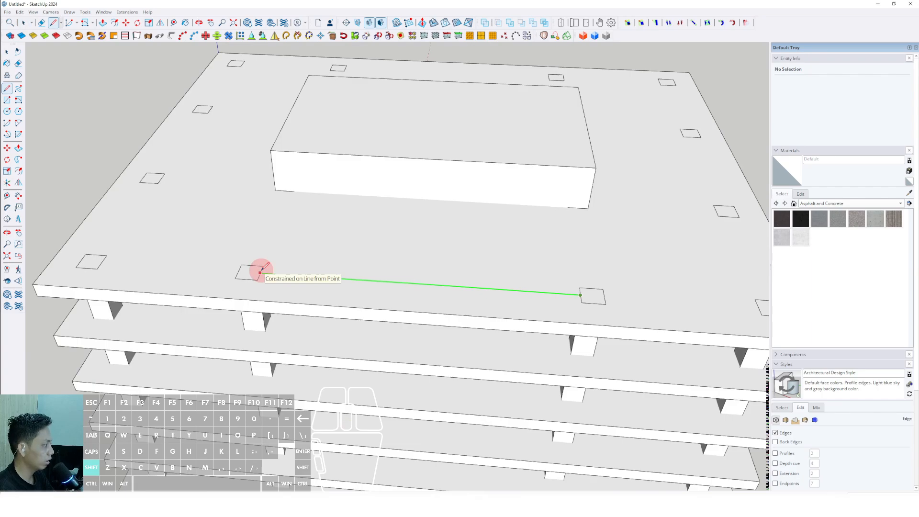
scroll(265, 277, down, 3)
middle_drag(379, 287, 386, 336)
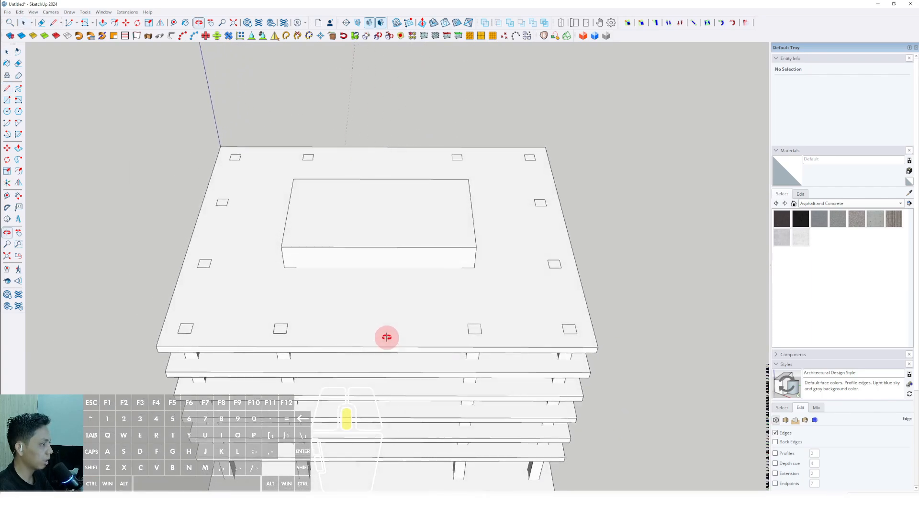
scroll(287, 338, up, 5)
scroll(328, 327, down, 1)
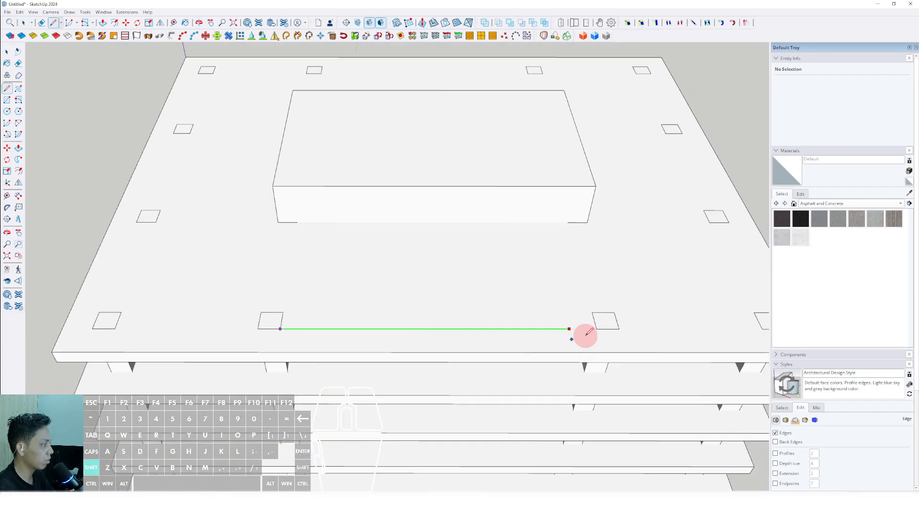
click(596, 329)
Step: Select one inner column and its counterpart on the opposite long edge, and copy both along the green axis to the guide line's midpoint
scroll(537, 334, down, 2)
middle_drag(536, 334, 387, 364)
scroll(415, 360, up, 1)
scroll(420, 364, down, 1)
scroll(388, 364, up, 1)
key(space)
click(390, 361)
scroll(392, 359, down, 2)
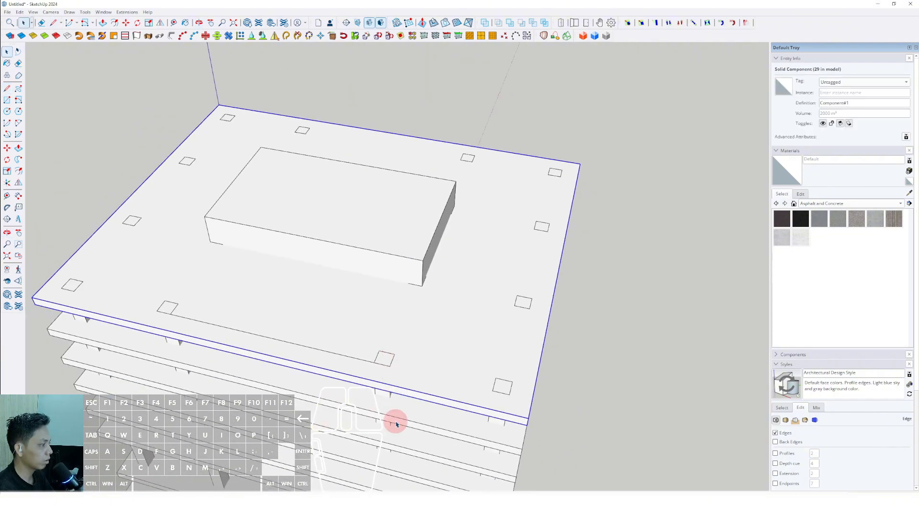
scroll(396, 424, down, 3)
click(378, 316)
shift+middle_drag(379, 318, 455, 249)
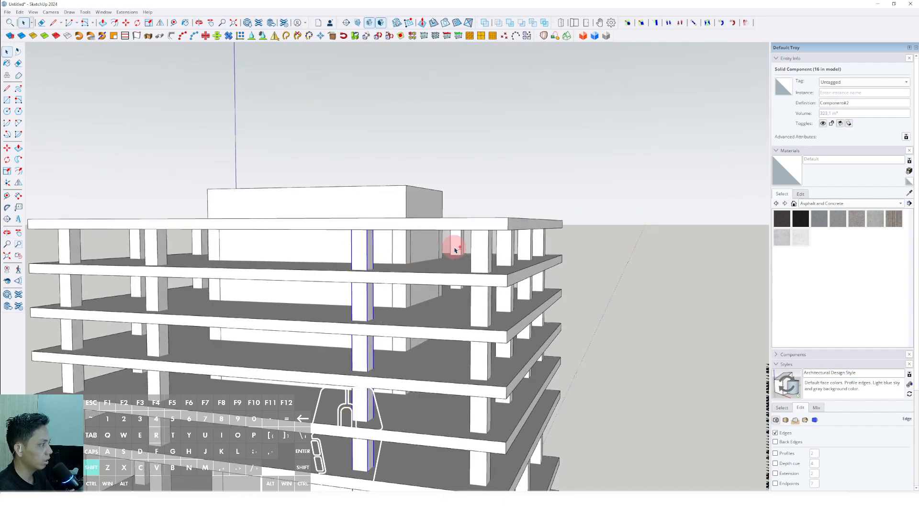
scroll(361, 263, up, 8)
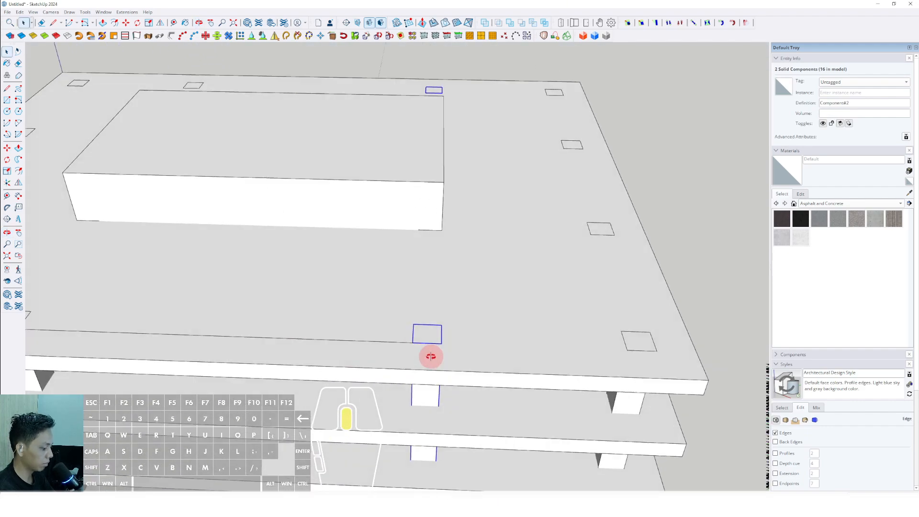
key(m)
scroll(438, 353, up, 2)
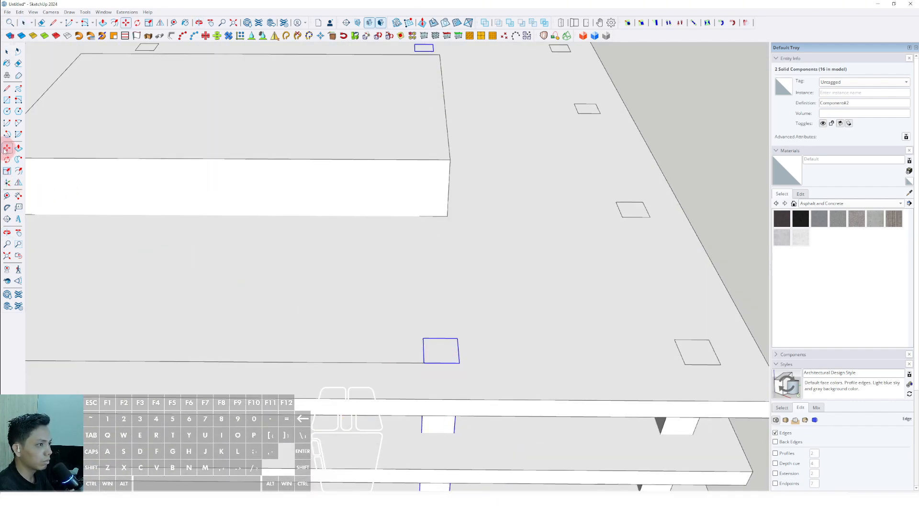
scroll(445, 362, up, 2)
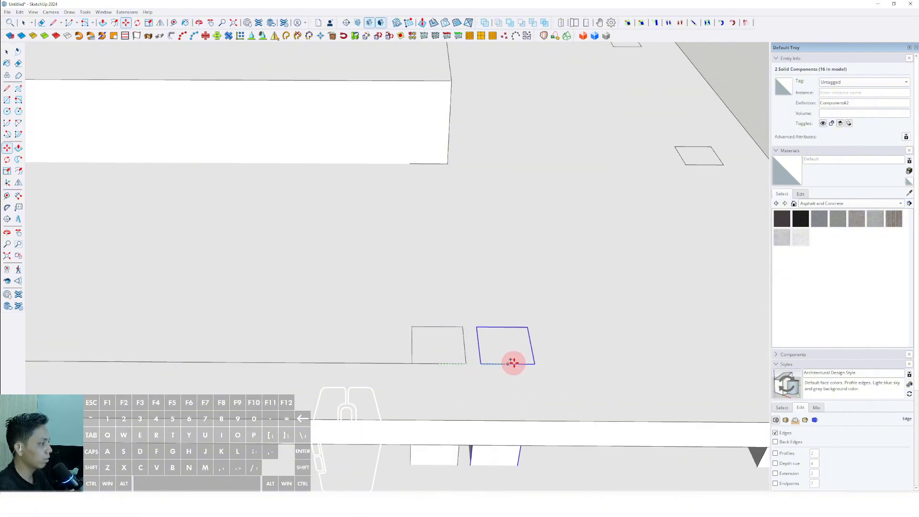
scroll(512, 362, down, 5)
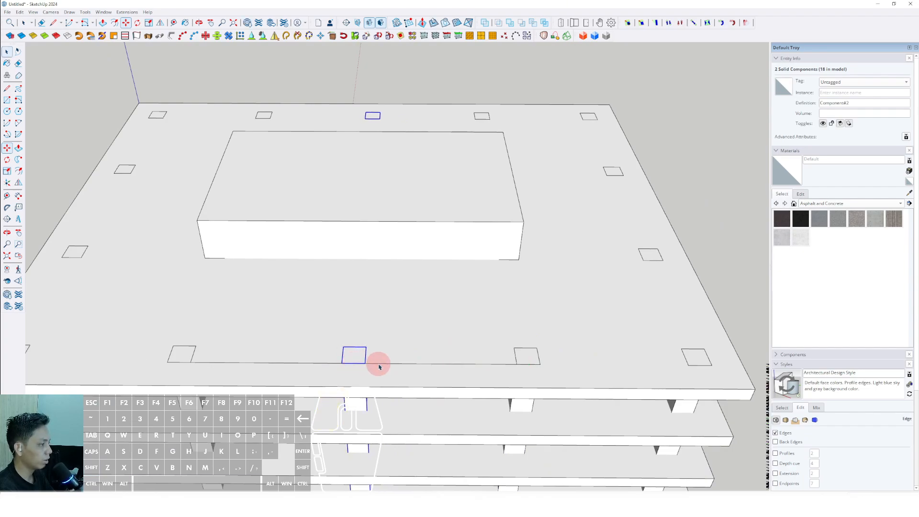
Step: Erase the guide line on the top slab and delete the columns embedded in the core's corners
scroll(386, 366, down, 3)
middle_drag(390, 361, 399, 323)
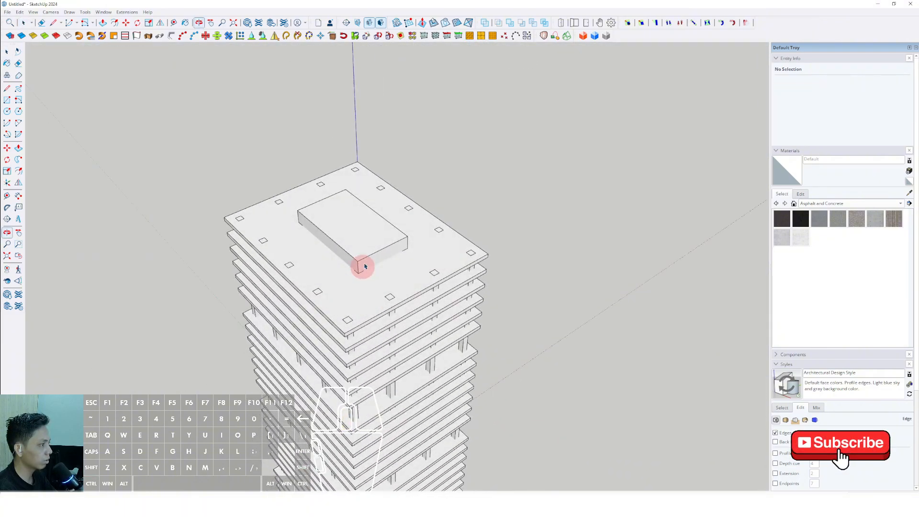
middle_drag(361, 369, 324, 238)
scroll(362, 230, up, 3)
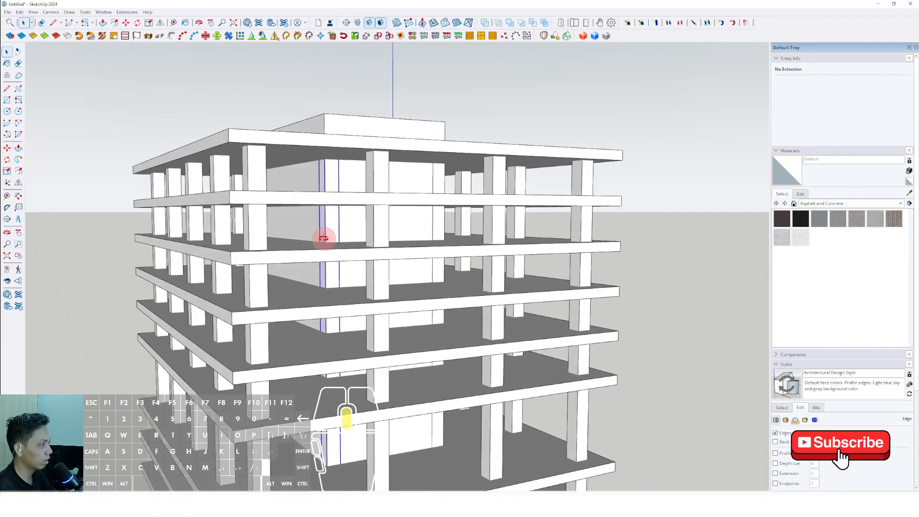
key(e)
middle_drag(416, 242, 368, 251)
scroll(352, 242, up, 2)
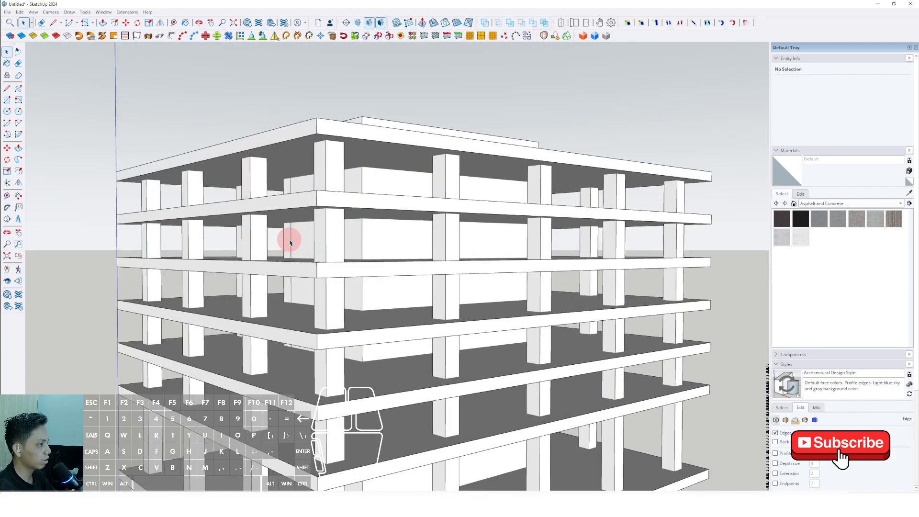
scroll(282, 270, down, 2)
middle_drag(581, 268, 177, 338)
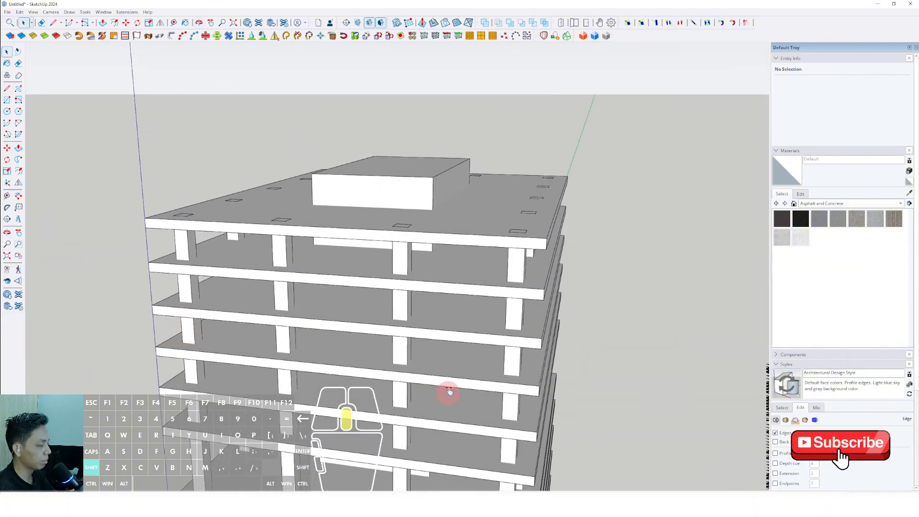
middle_drag(448, 391, 411, 276)
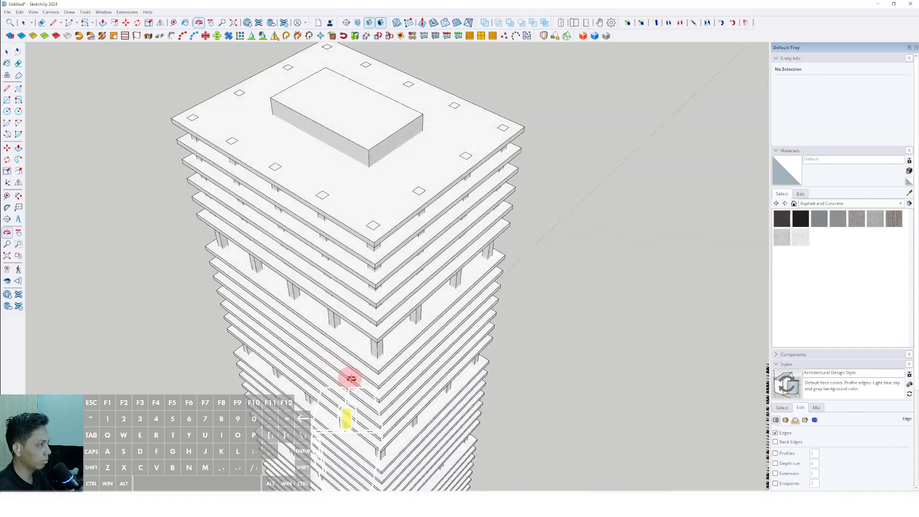
Step: Inspect the tower's slabs, core and column layout from low and high viewpoints
middle_drag(351, 379, 301, 194)
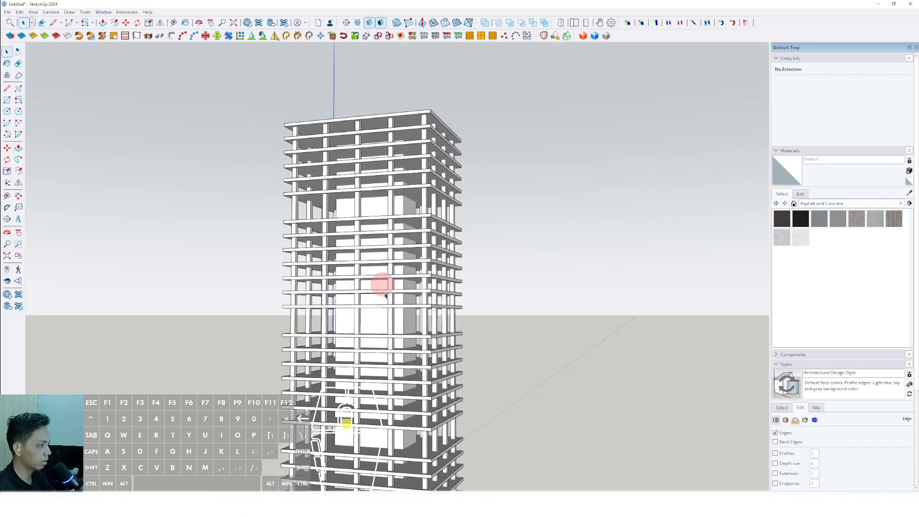
middle_drag(349, 302, 418, 375)
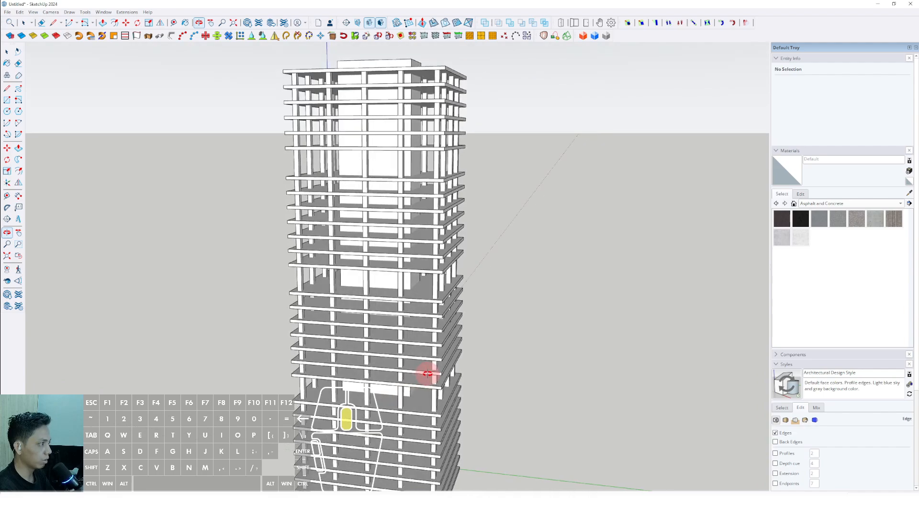
middle_drag(273, 368, 238, 412)
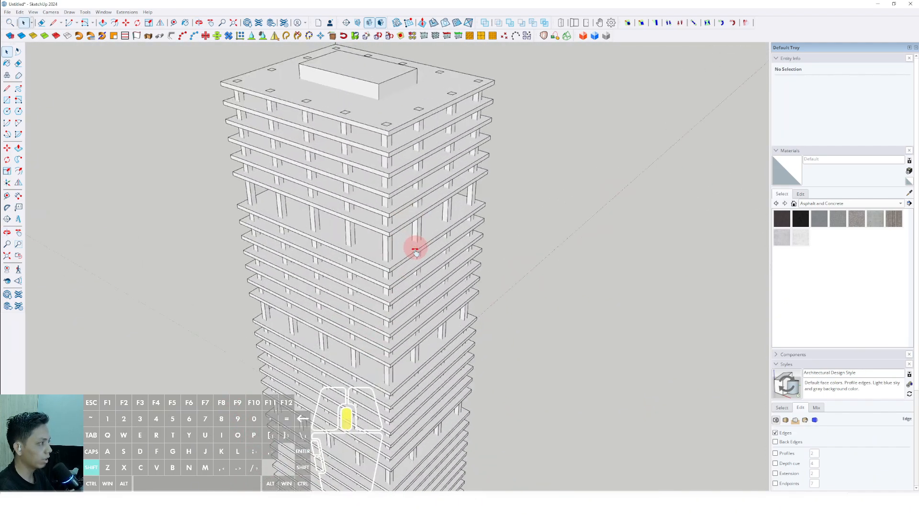
middle_drag(416, 249, 163, 138)
middle_drag(273, 297, 523, 367)
scroll(341, 220, up, 5)
shift+middle_drag(341, 220, 324, 371)
scroll(344, 373, up, 2)
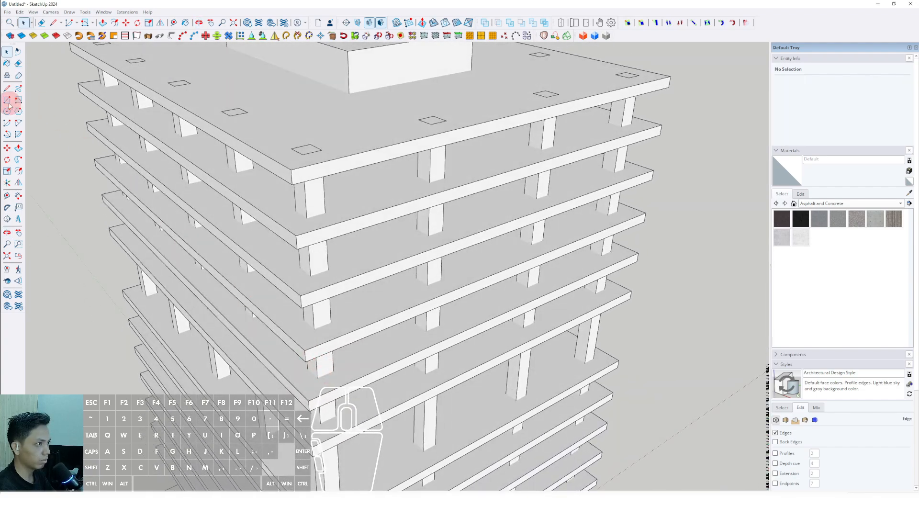
Step: Draw a narrow vertical Rotated Rectangle 24000 mm tall at the slab corner, from the upper tier's lowest slab to the top slab
shift+middle_drag(294, 175, 318, 160)
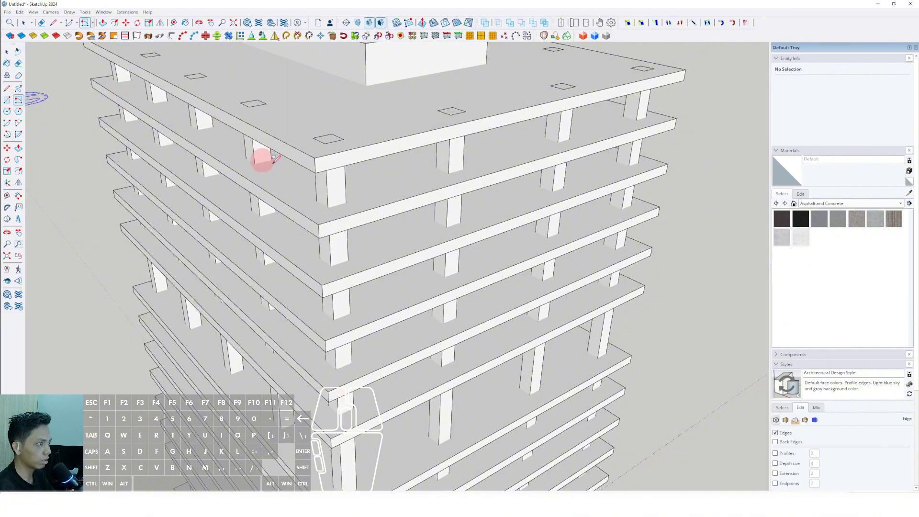
scroll(341, 377, up, 2)
middle_drag(341, 376, 304, 308)
scroll(306, 345, down, 1)
shift+middle_drag(306, 347, 314, 374)
scroll(302, 298, up, 1)
click(300, 318)
scroll(311, 258, down, 3)
scroll(305, 209, up, 2)
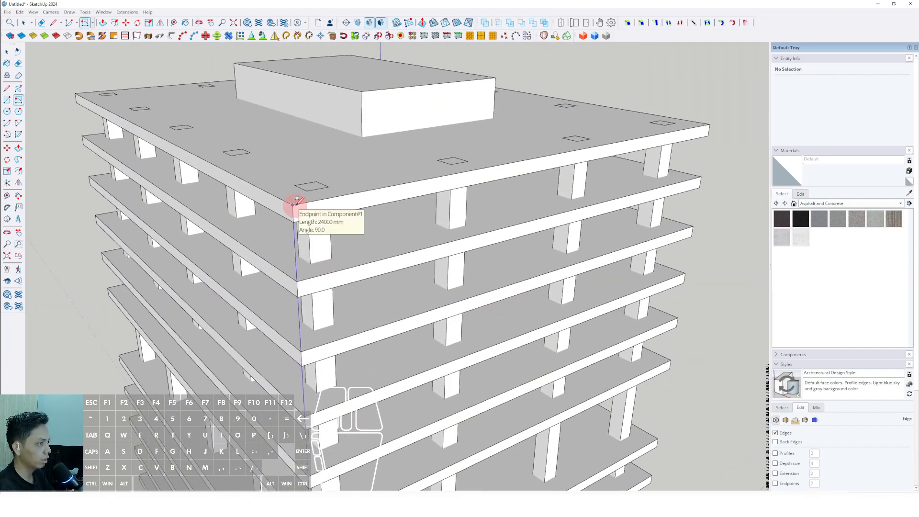
scroll(294, 204, up, 5)
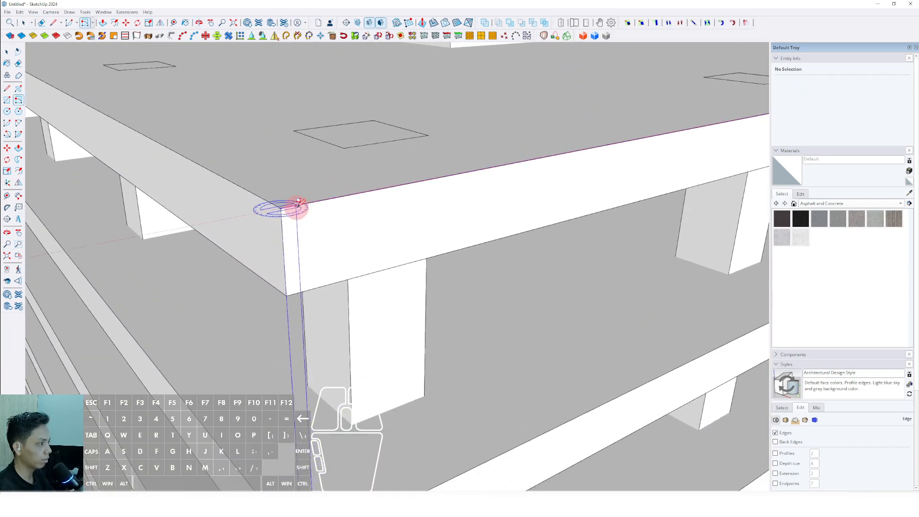
scroll(300, 203, down, 1)
scroll(300, 202, up, 1)
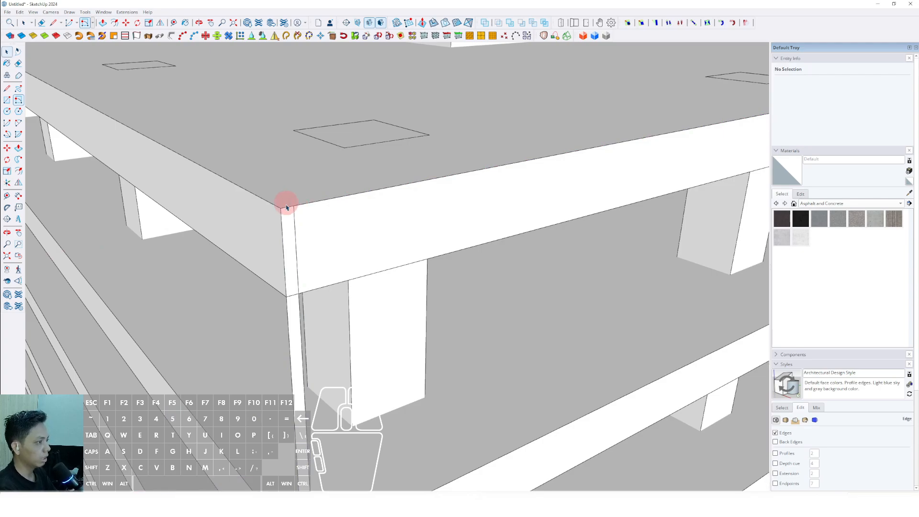
Step: Push/Pull the narrow vertical rectangle outward at the slab corner into a slender square bar
scroll(286, 207, down, 3)
middle_drag(291, 237, 135, 193)
double_click(304, 352)
scroll(304, 353, up, 5)
click(300, 367)
scroll(299, 367, down, 3)
scroll(397, 268, up, 1)
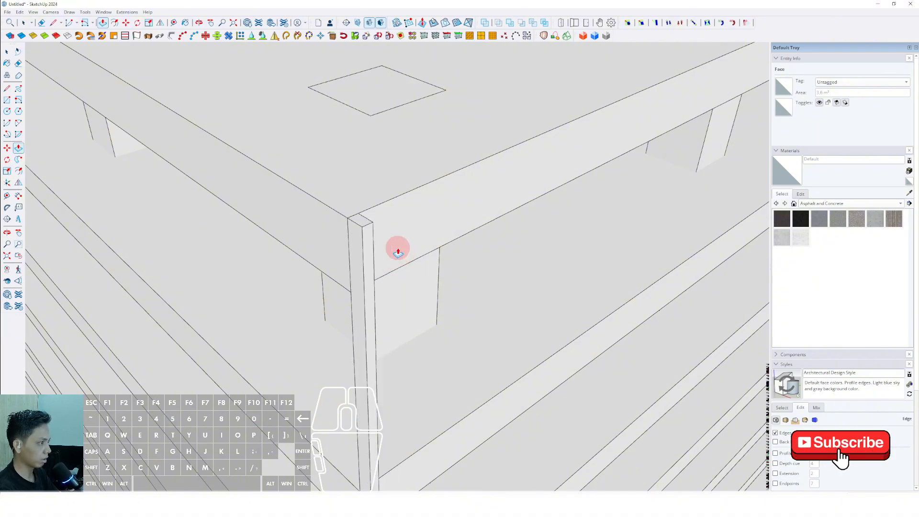
middle_drag(389, 255, 369, 240)
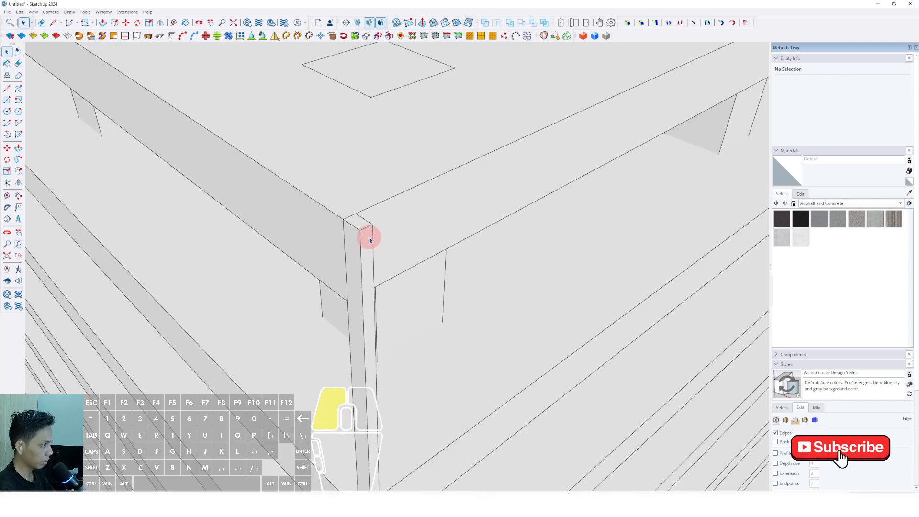
Step: Select the whole corner bar, group it and convert the group into a component with the default settings
click(391, 304)
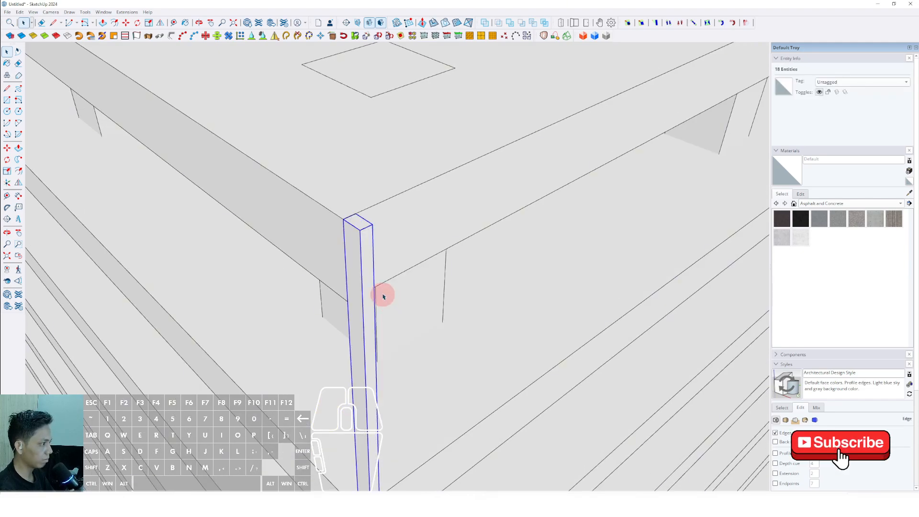
scroll(374, 279, down, 5)
shift+middle_drag(372, 282, 383, 263)
right_click(383, 263)
click(407, 328)
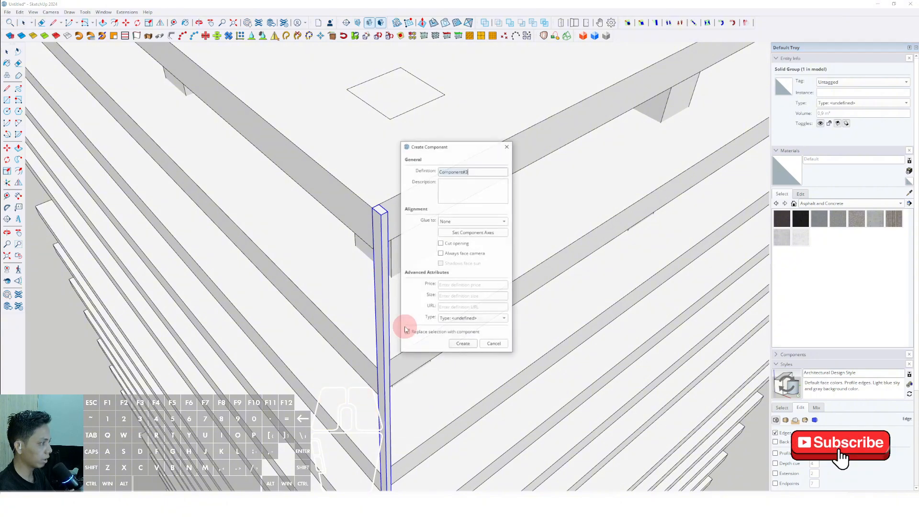
click(457, 344)
middle_drag(456, 342, 387, 274)
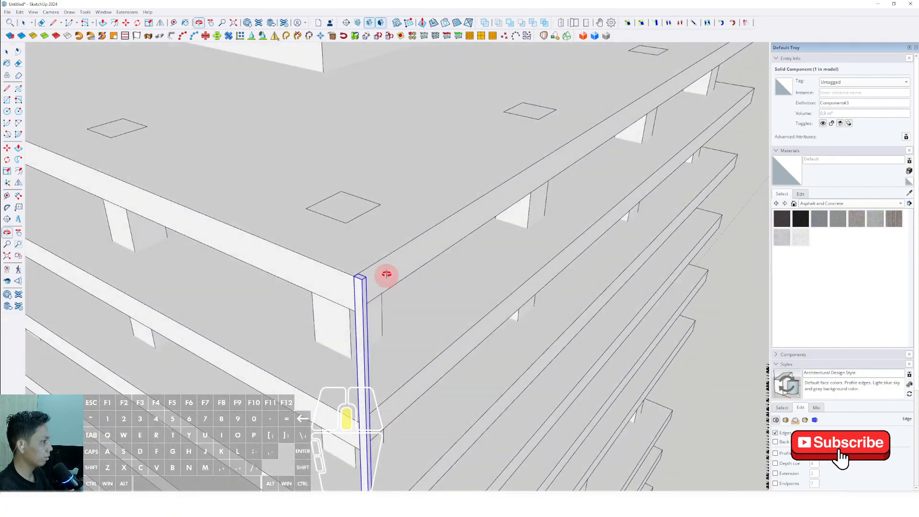
Step: Open the corner bar's component and raise its top end above the top slab, using the core's top as height reference
scroll(365, 272, up, 4)
click(364, 275)
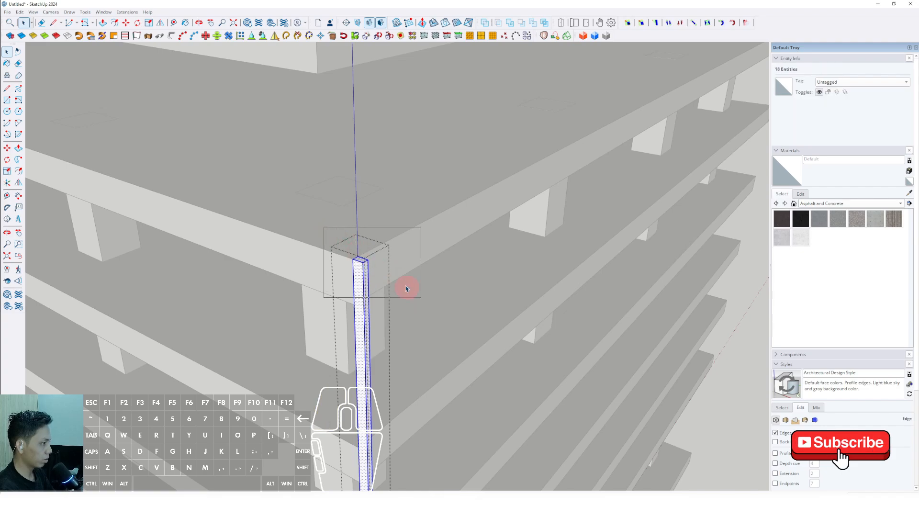
drag(406, 289, 422, 298)
middle_drag(383, 260, 343, 289)
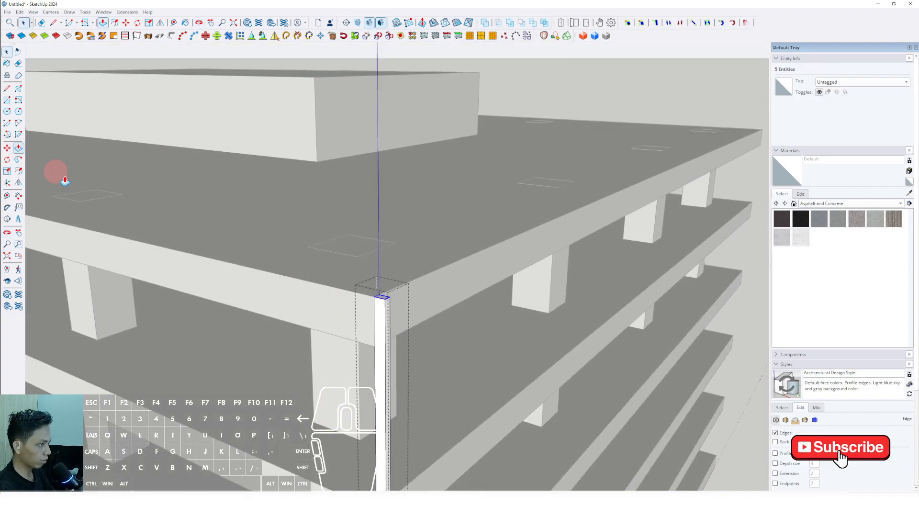
scroll(328, 296, down, 1)
click(375, 301)
middle_drag(369, 231, 376, 209)
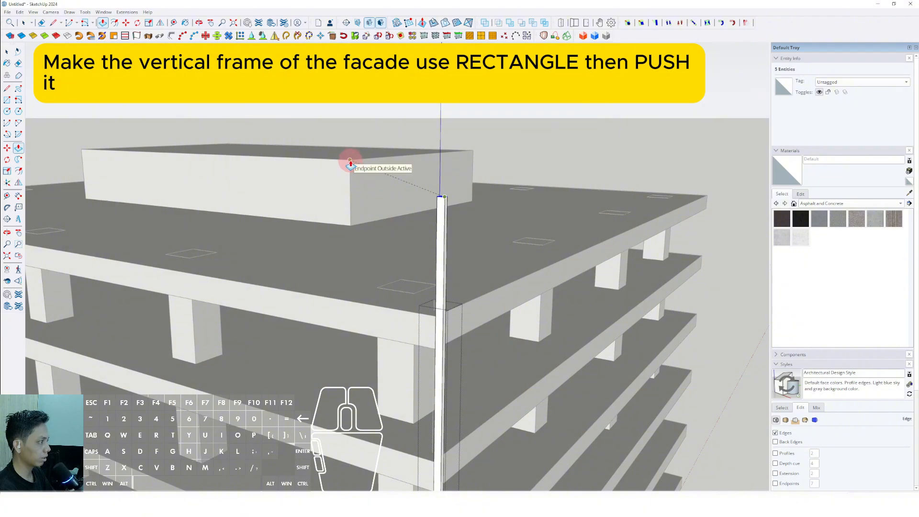
scroll(365, 183, down, 2)
click(544, 144)
middle_drag(416, 242, 451, 270)
Step: Paint the corner bar with the Aluminum material from the Metal collection
scroll(369, 283, up, 2)
click(904, 205)
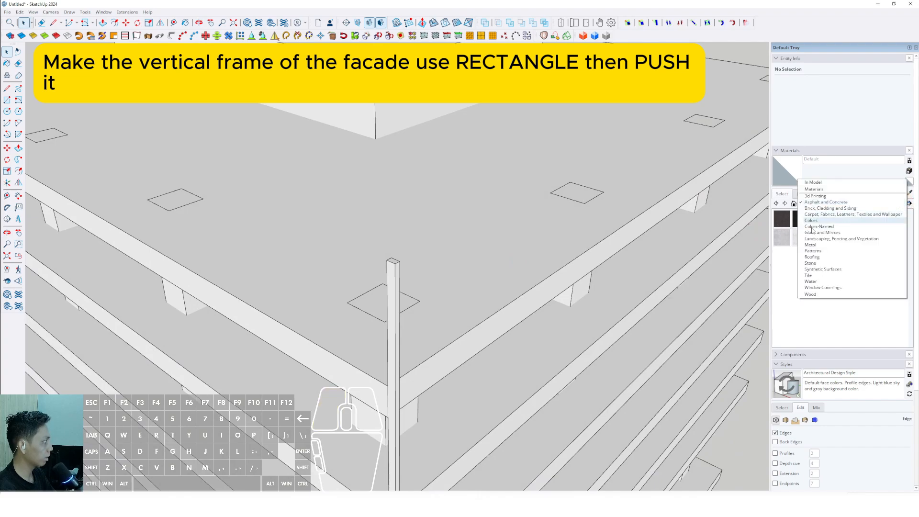
click(809, 245)
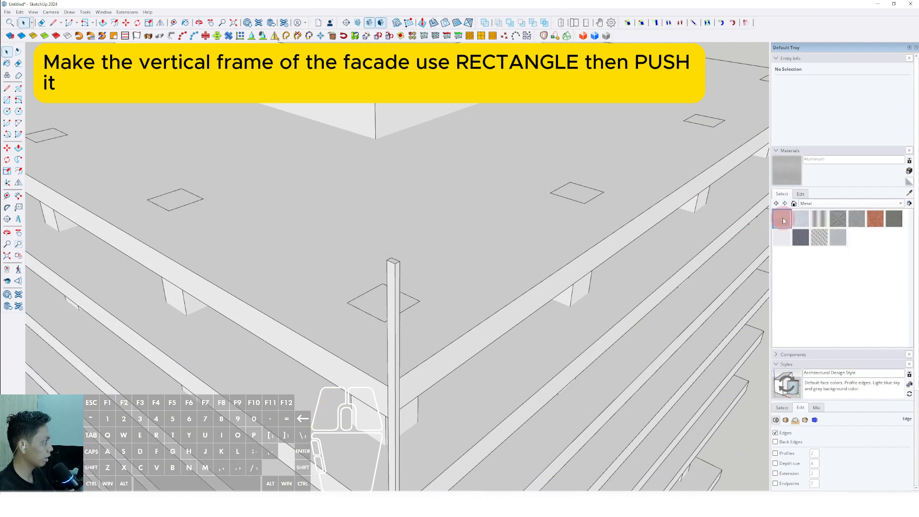
scroll(396, 268, up, 1)
click(395, 263)
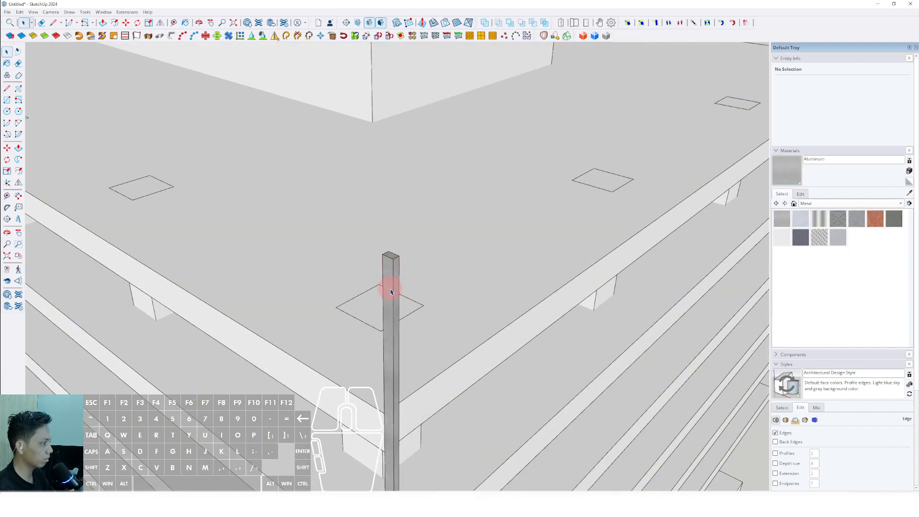
Step: Copy the aluminum bar along the red axis to the far corner of the short slab edge, dividing the distance with /9
scroll(390, 291, down, 3)
middle_drag(369, 205, 410, 252)
scroll(344, 220, up, 8)
key(space)
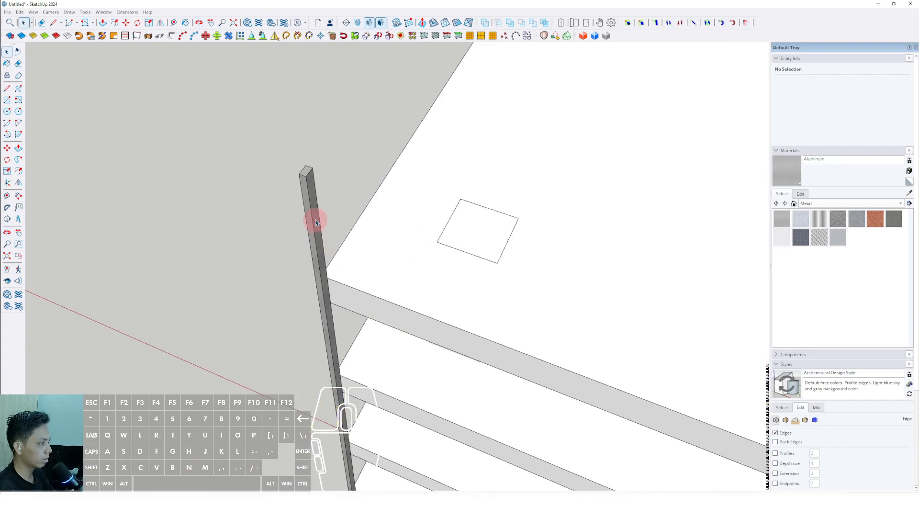
scroll(316, 243, up, 1)
click(316, 225)
scroll(330, 353, down, 2)
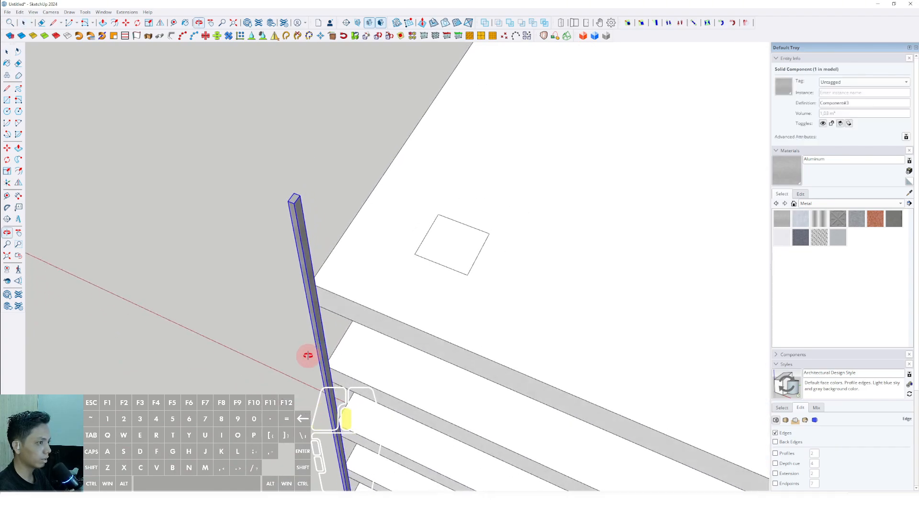
scroll(294, 201, up, 3)
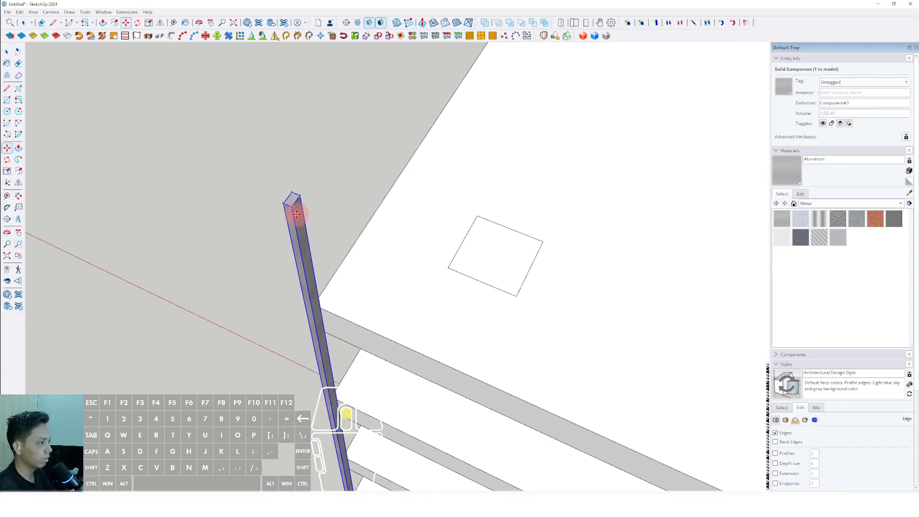
key(ctrl)
shift+scroll(323, 202, down, 6)
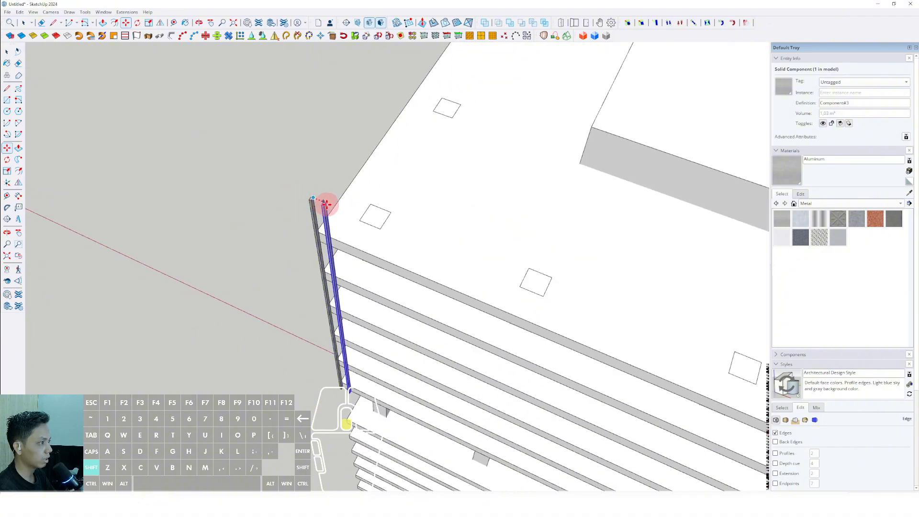
shift+middle_drag(641, 362, 448, 300)
shift+scroll(339, 253, up, 1)
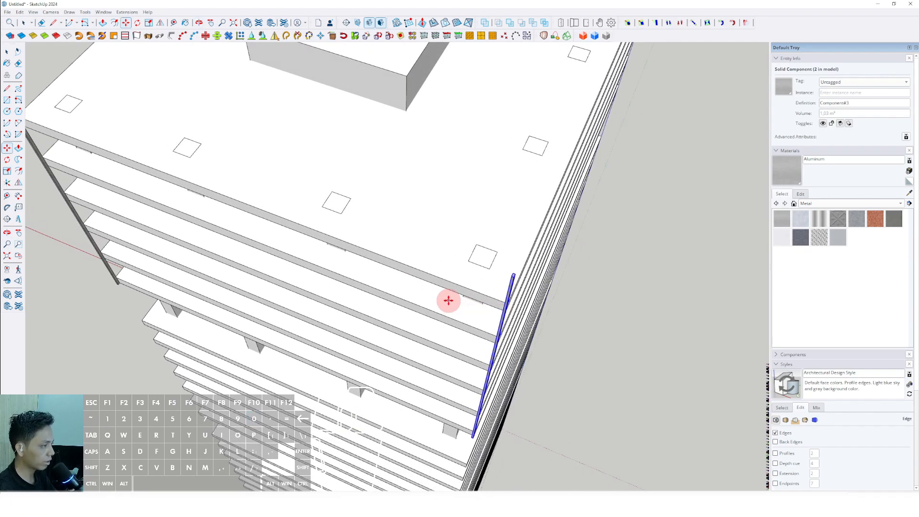
text(/9)
key(Return)
Step: Check the spacing between two neighbouring bars with a temporary Line, and cancel the line
scroll(450, 304, down, 6)
middle_drag(328, 333, 414, 347)
scroll(277, 191, up, 10)
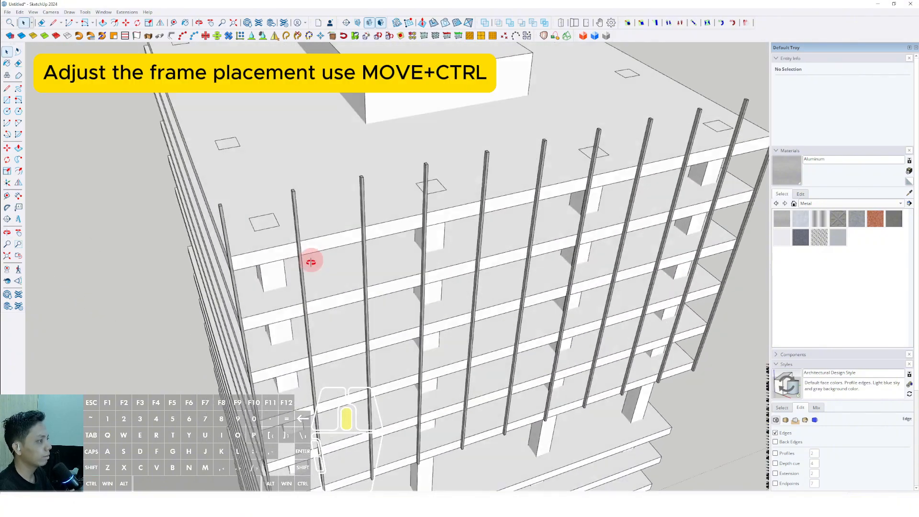
scroll(307, 268, up, 5)
key(l)
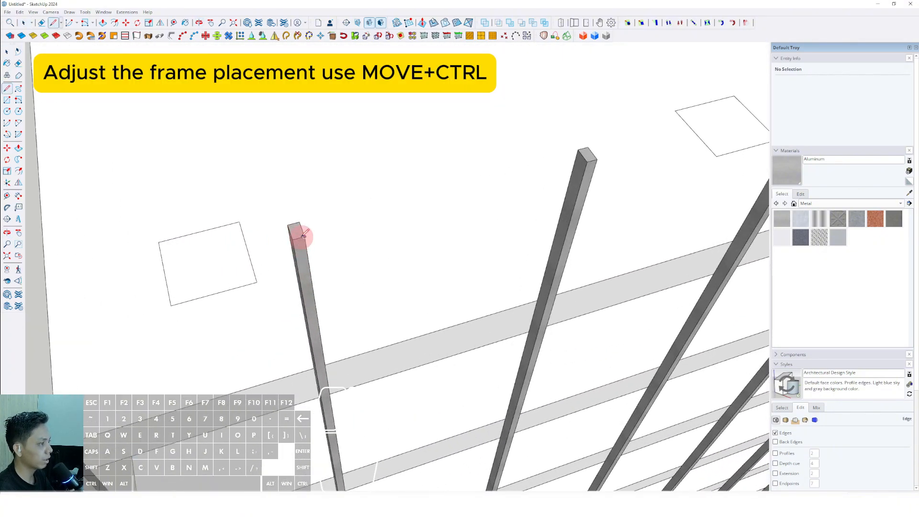
click(311, 235)
scroll(581, 165, up, 2)
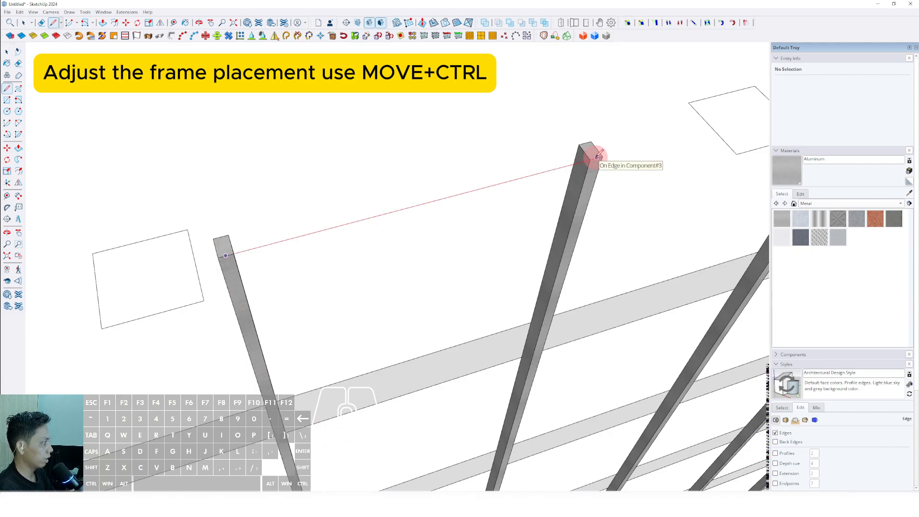
scroll(596, 156, down, 4)
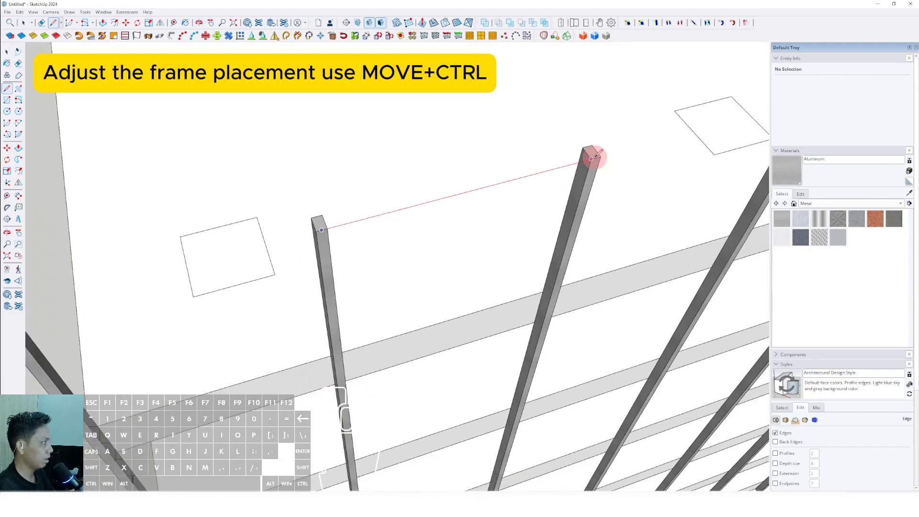
scroll(595, 157, up, 5)
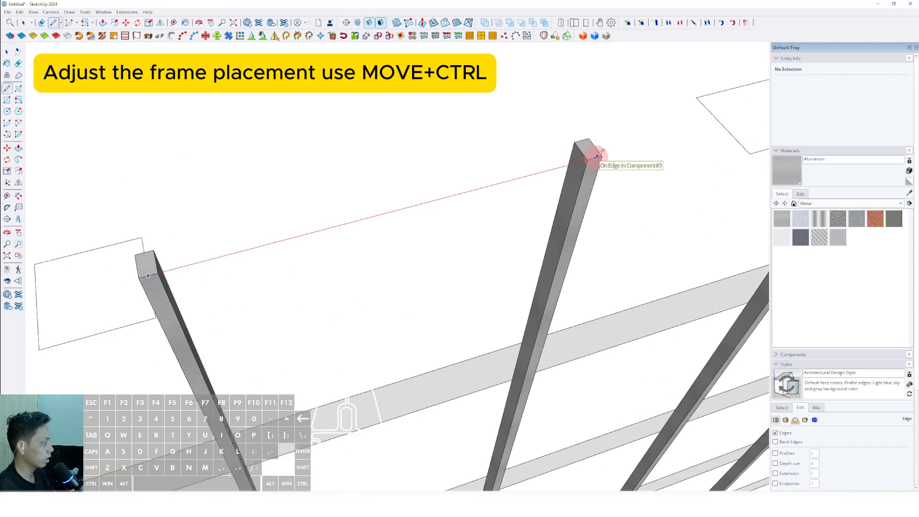
key(space)
Step: Undo the nine-part array, copy the corner bar again to the far corner of the short edge, and fill between with closer-spaced bars
scroll(431, 254, down, 8)
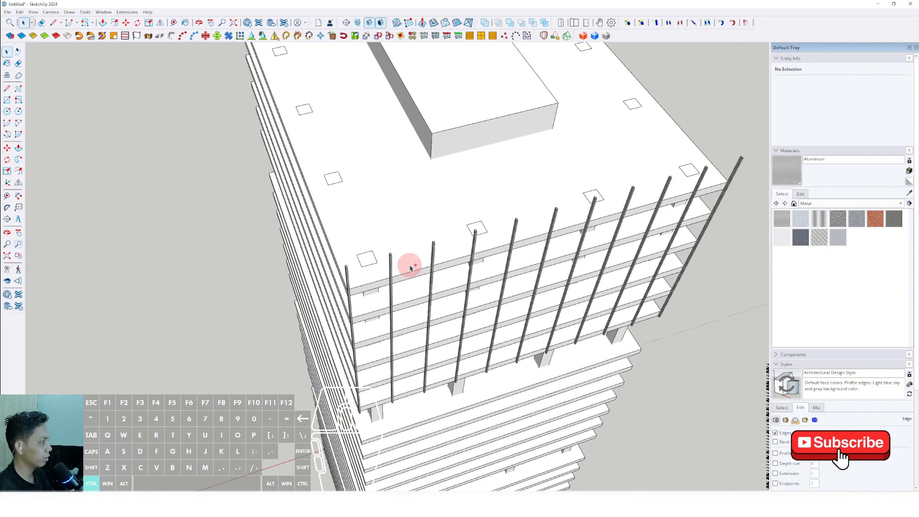
middle_drag(445, 283, 246, 248)
scroll(231, 241, up, 8)
click(218, 243)
scroll(281, 182, down, 3)
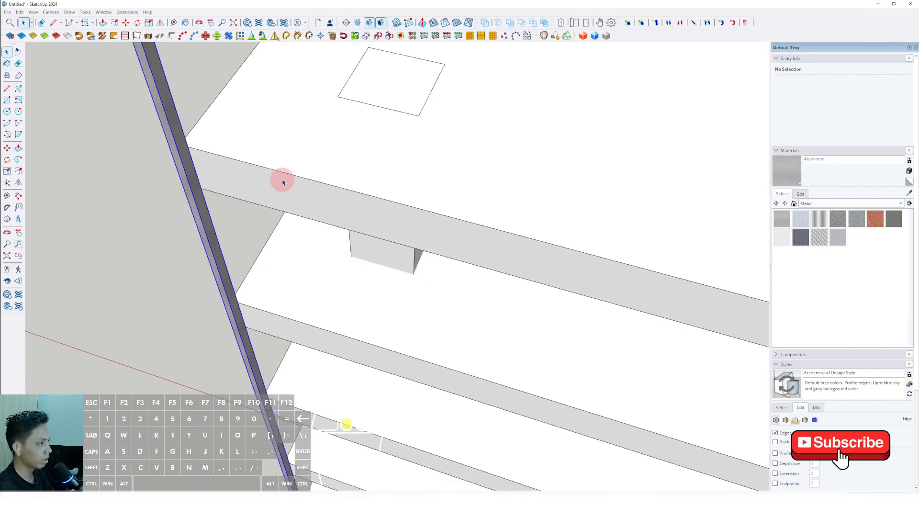
shift+middle_drag(282, 183, 243, 237)
middle_drag(251, 261, 162, 169)
middle_drag(192, 211, 381, 237)
scroll(247, 160, down, 5)
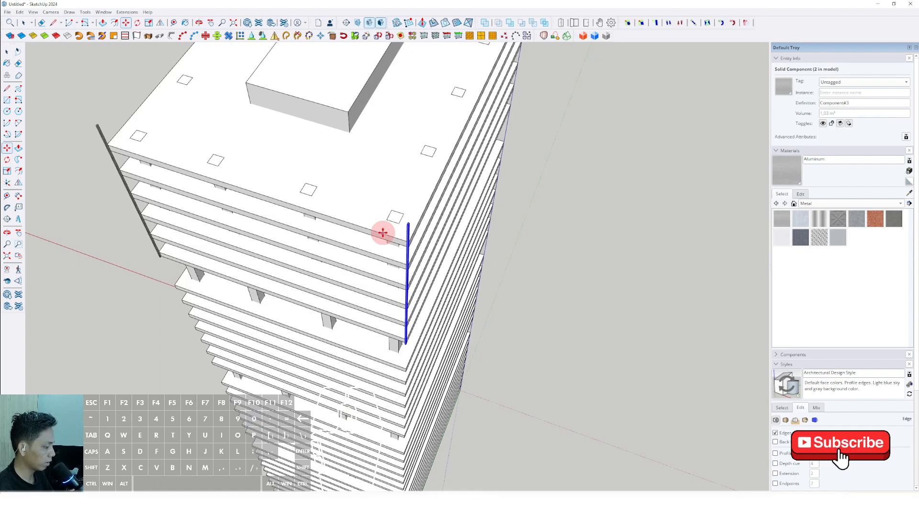
middle_drag(360, 266, 402, 278)
Step: Check the gap between the last two bars at the far corner with a temporary Line, and cancel it
scroll(393, 168, up, 4)
scroll(421, 275, up, 5)
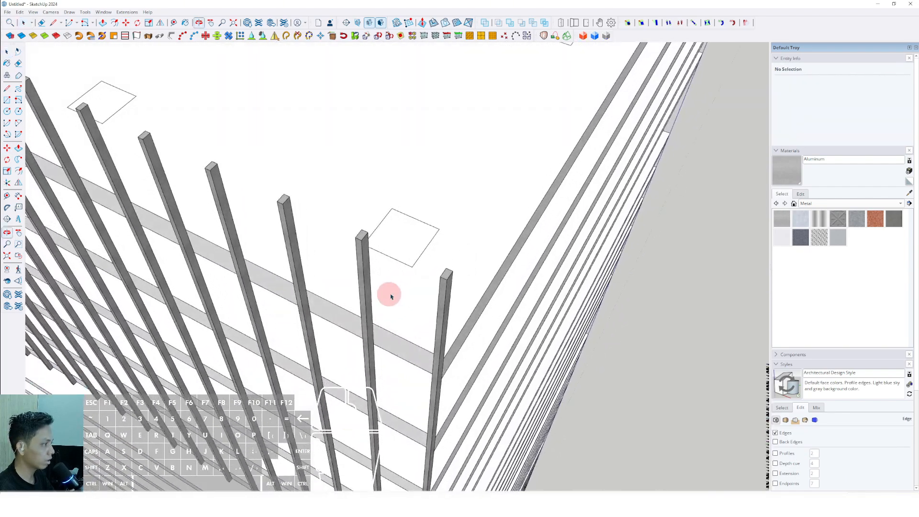
key(l)
click(453, 270)
scroll(290, 193, up, 1)
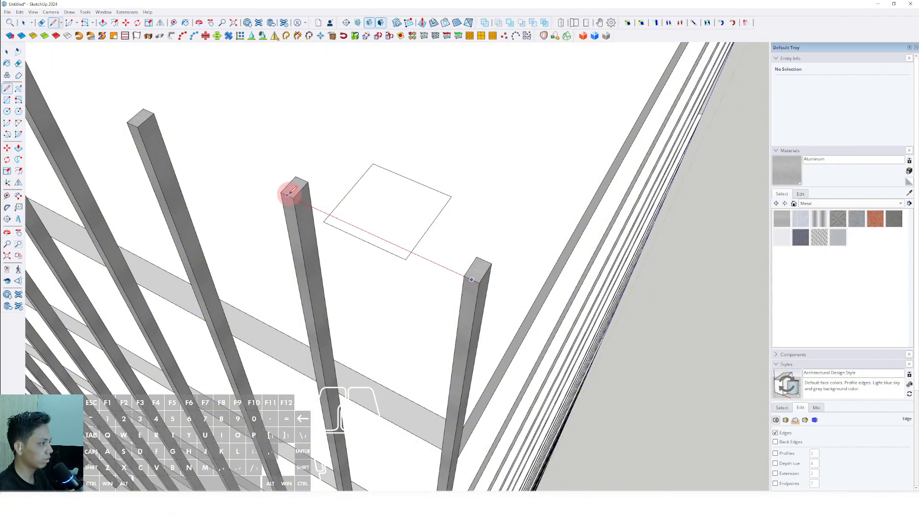
scroll(492, 242, down, 10)
middle_drag(369, 283, 383, 231)
key(space)
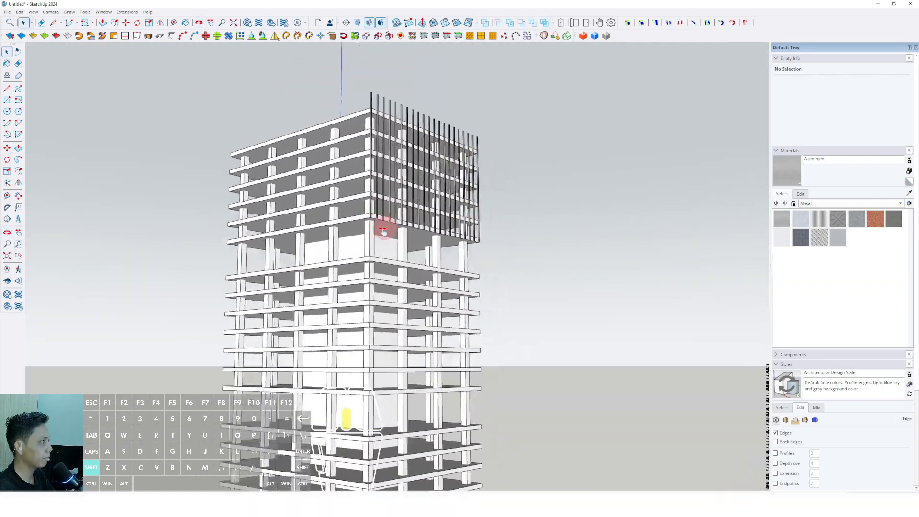
scroll(353, 139, up, 4)
right_click(346, 127)
double_click(347, 121)
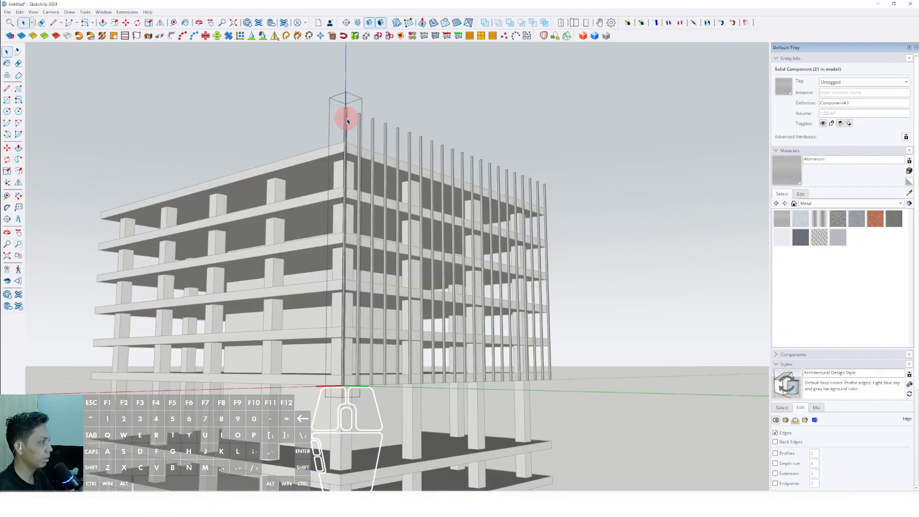
scroll(346, 119, down, 3)
click(573, 181)
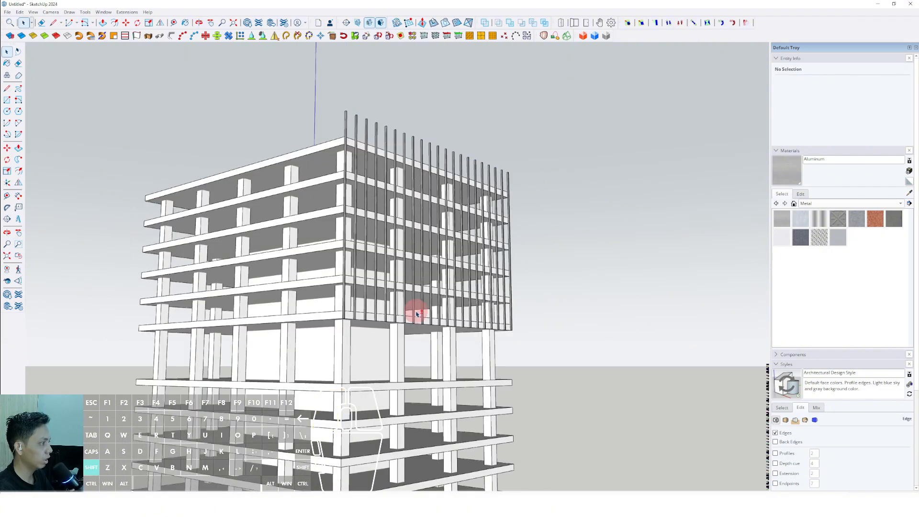
Step: Combine all the vertical aluminum bars along the short side of the top tier into one group
middle_drag(417, 314, 397, 211)
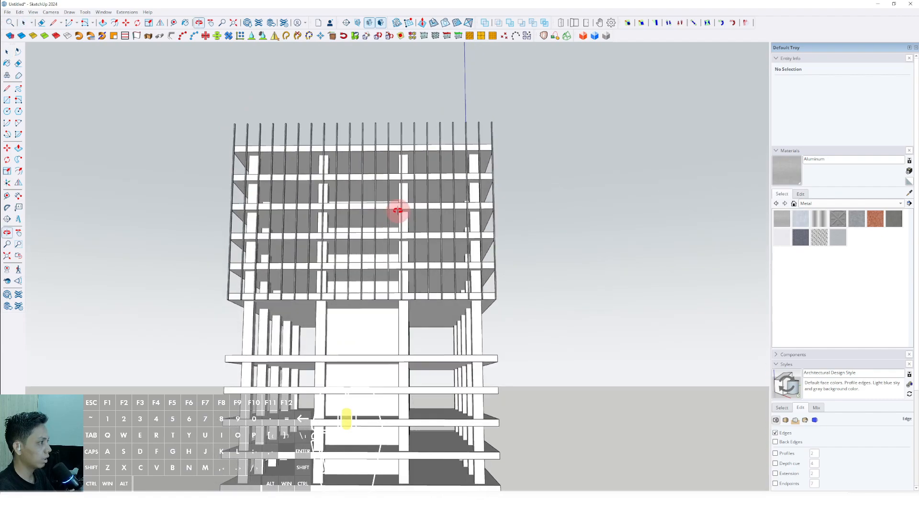
scroll(220, 143, up, 4)
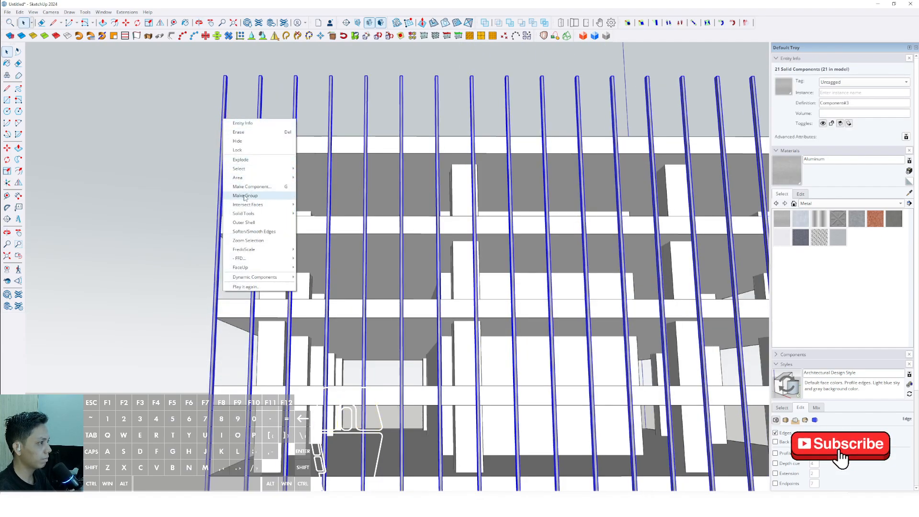
click(244, 196)
Step: Copy the bar group straight down from the top tier to the top slab corner of the second tier
scroll(254, 164, down, 5)
middle_drag(468, 199, 343, 211)
scroll(354, 191, up, 4)
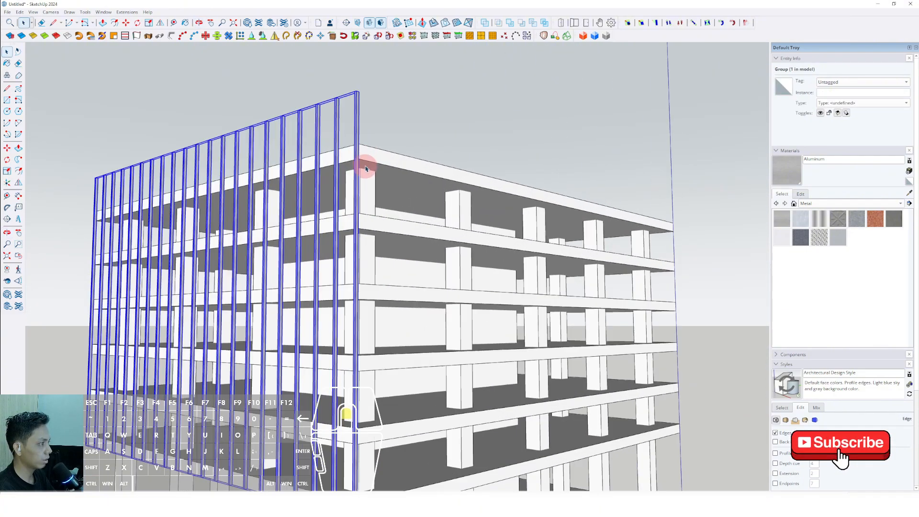
middle_drag(366, 168, 307, 230)
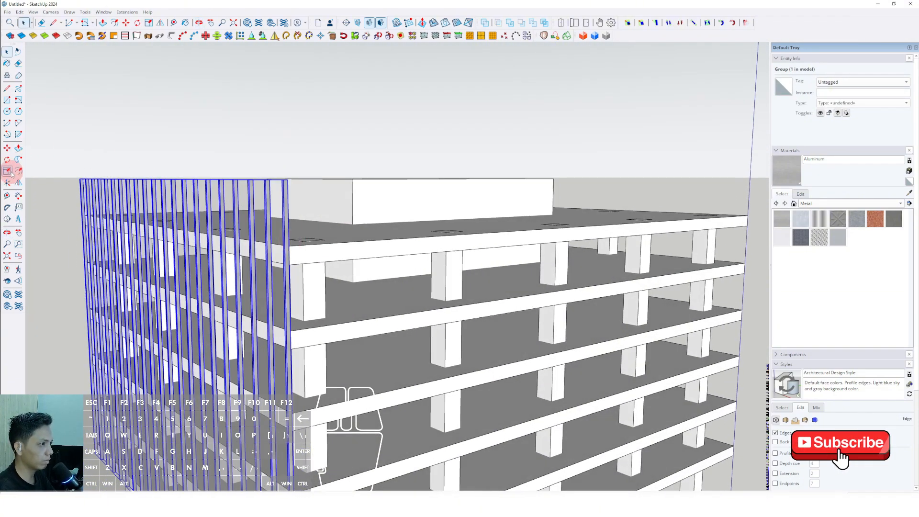
middle_drag(253, 249, 285, 107)
scroll(287, 103, up, 6)
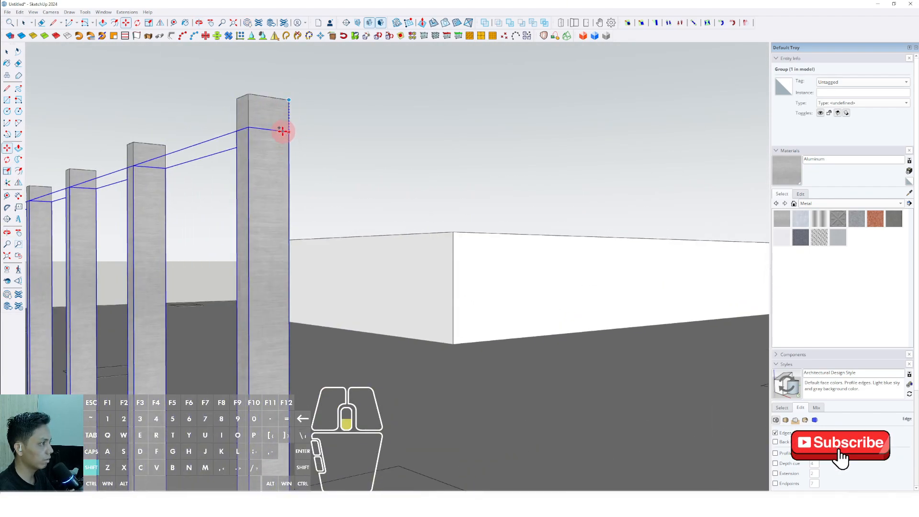
scroll(282, 131, down, 10)
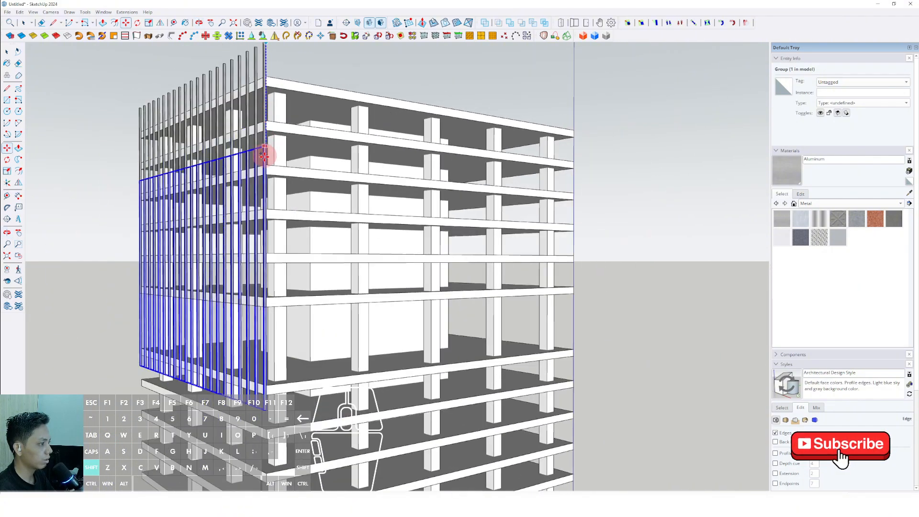
shift+scroll(263, 163, down, 2)
shift+scroll(267, 265, up, 7)
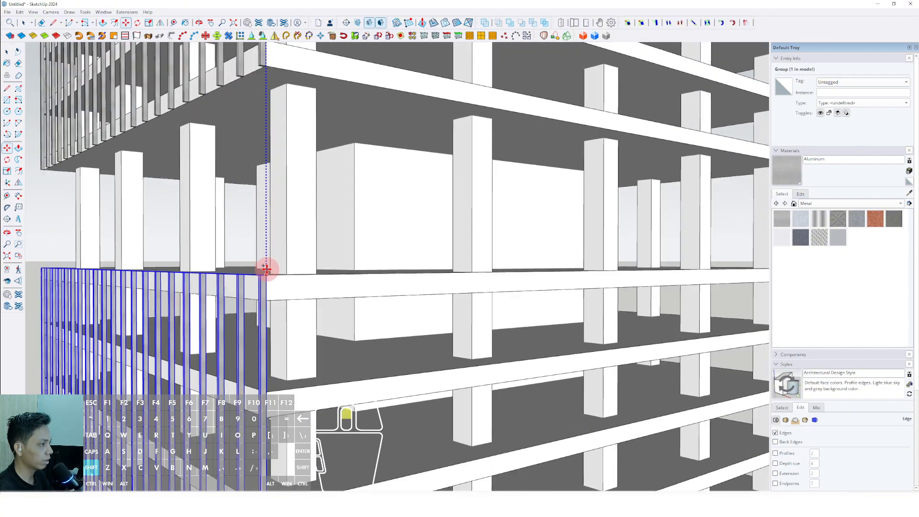
click(269, 273)
key(space)
scroll(314, 206, down, 7)
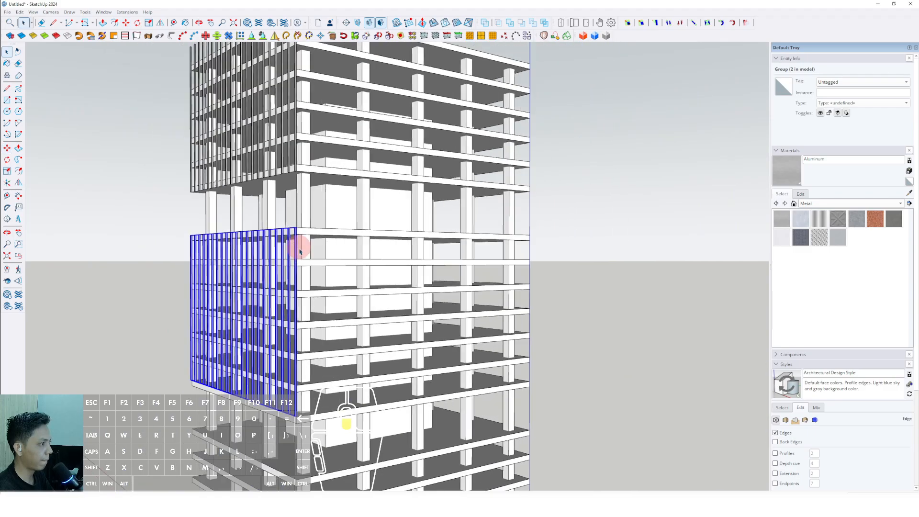
Step: Open the second tier's bar group for editing and make all of its bar components unique
shift+middle_drag(302, 288, 320, 304)
scroll(316, 302, up, 4)
scroll(316, 302, up, 2)
scroll(395, 283, up, 3)
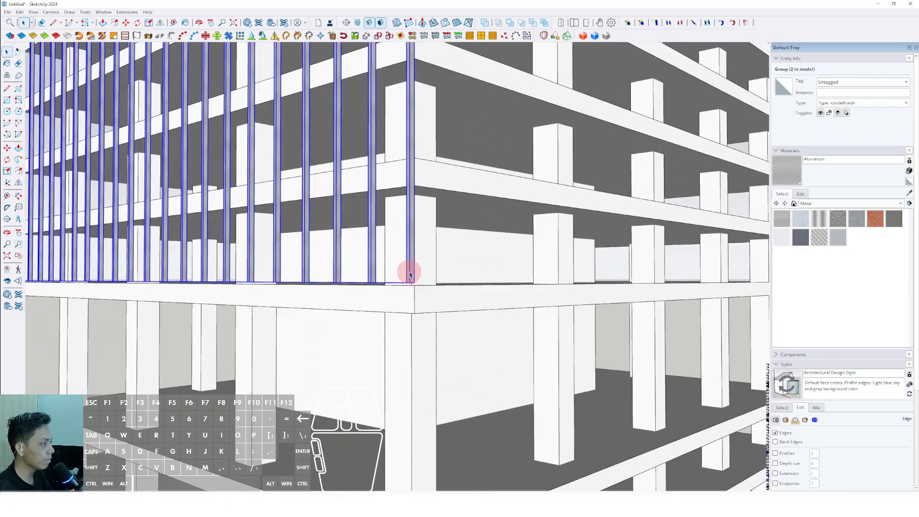
double_click(411, 271)
scroll(411, 268, down, 5)
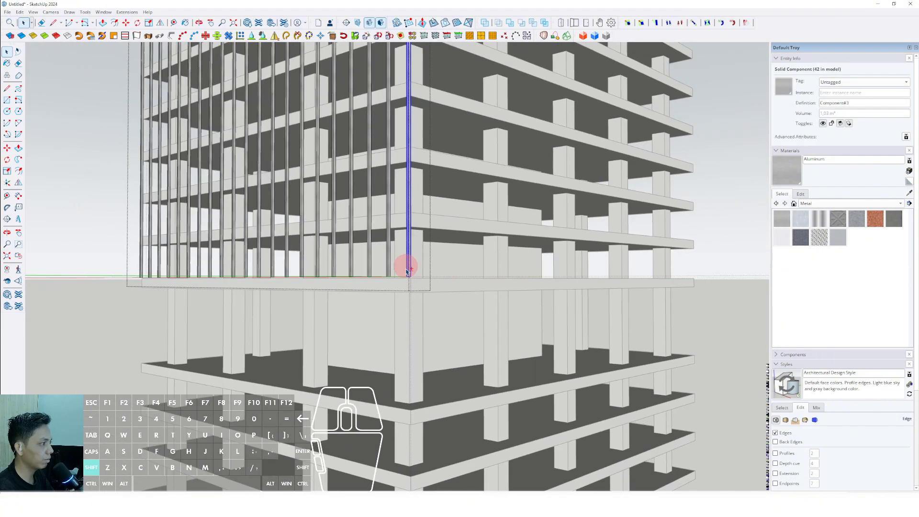
middle_drag(410, 268, 382, 375)
scroll(391, 285, down, 3)
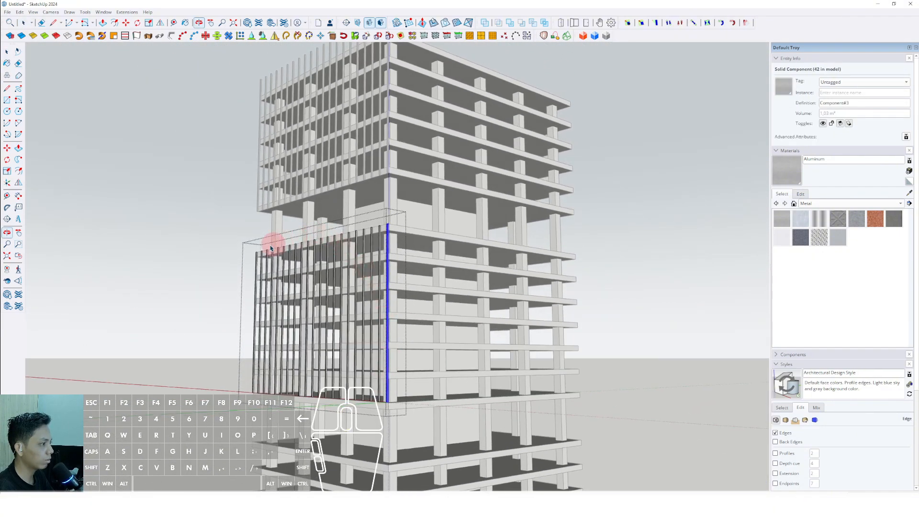
scroll(314, 354, up, 2)
shift+middle_drag(314, 355, 369, 344)
scroll(448, 349, up, 3)
mouse_move(449, 350)
shift+middle_down()
mouse_move(470, 339)
mouse_move(445, 341)
shift+middle_up()
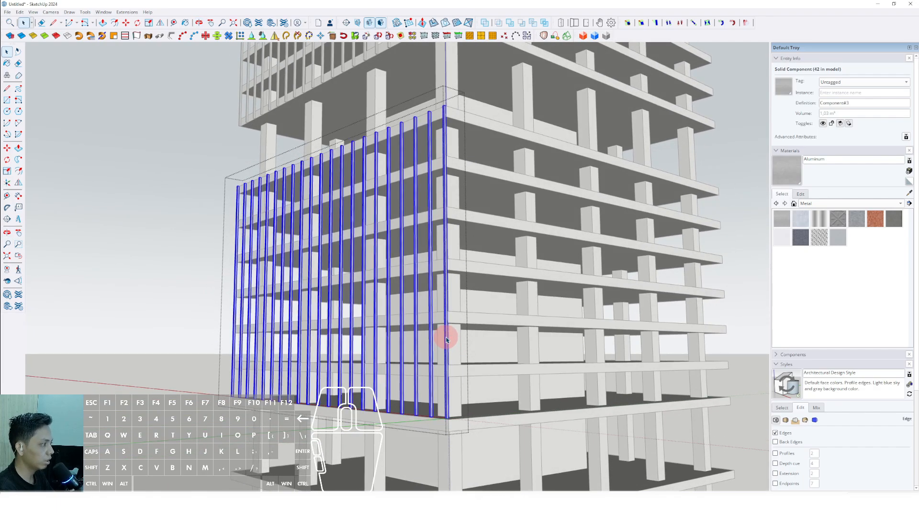
middle_drag(444, 393, 430, 336)
scroll(435, 331, up, 2)
right_click(438, 329)
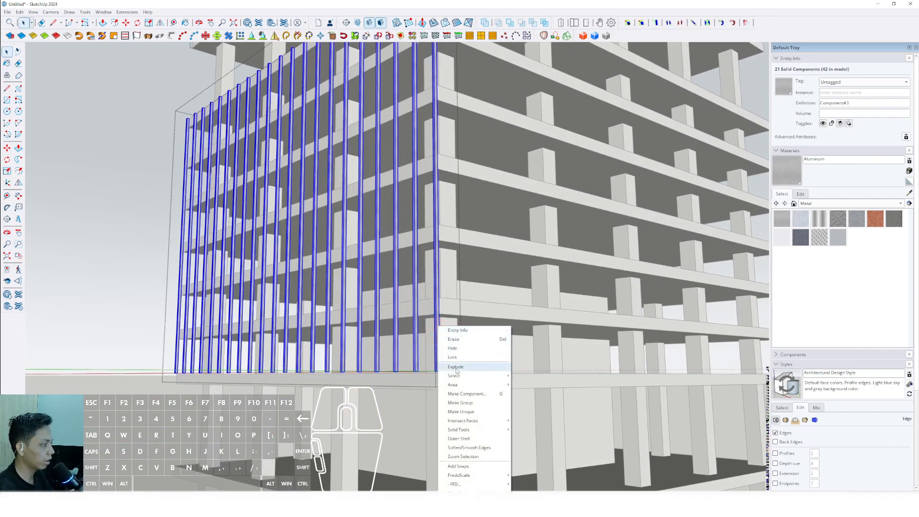
click(466, 412)
Step: Extend the second tier's bars down to the underside of that tier's lowest slab with Push/Pull on a bar's bottom face
scroll(444, 382, up, 6)
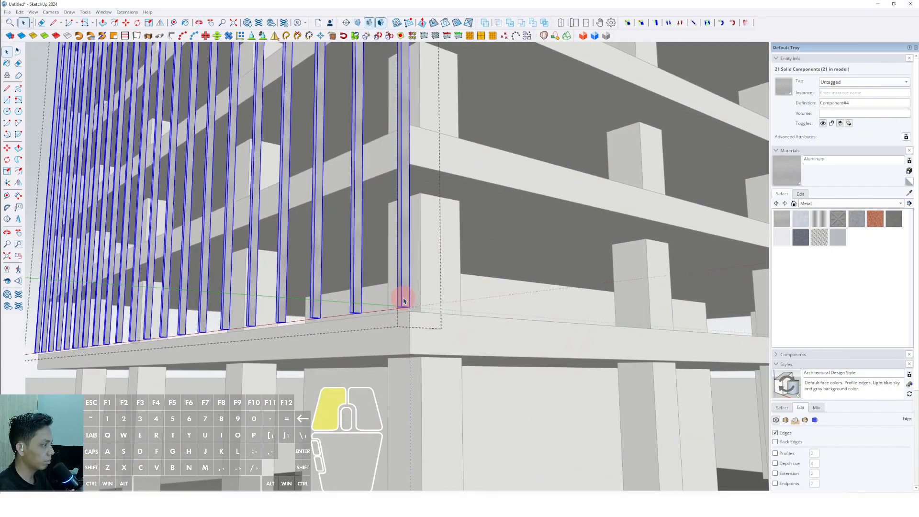
double_click(403, 299)
drag(396, 300, 475, 370)
scroll(412, 322, up, 4)
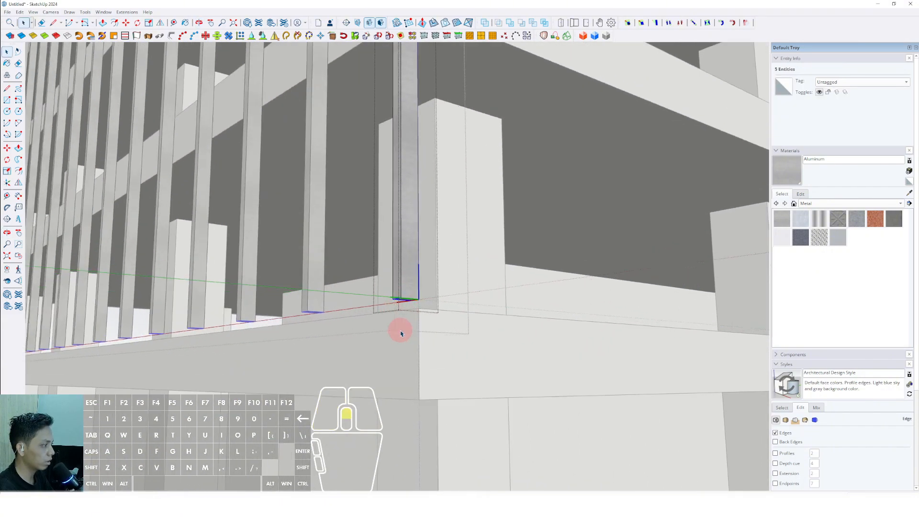
middle_drag(402, 332, 403, 227)
scroll(406, 298, up, 4)
scroll(409, 308, down, 3)
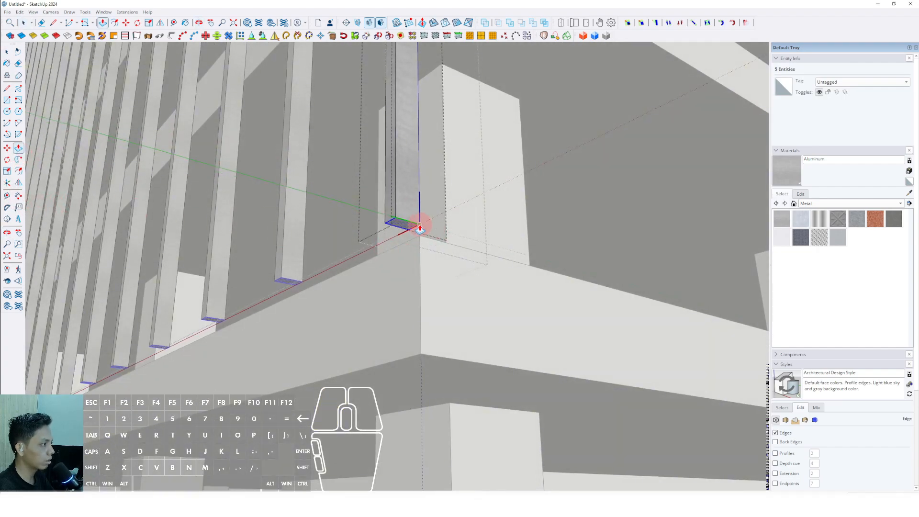
scroll(431, 368, down, 12)
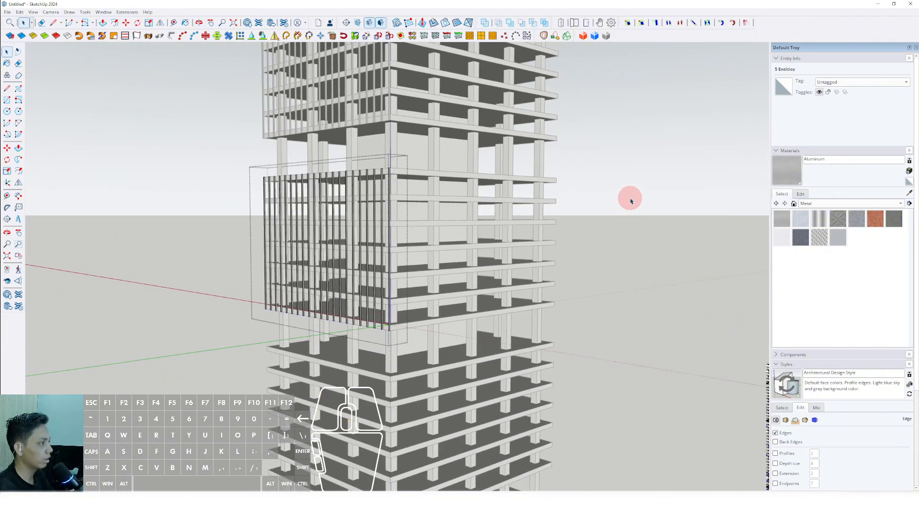
Step: Copy the second tier's extended bar group vertically down to the top slab corner of the third tier
scroll(383, 288, up, 5)
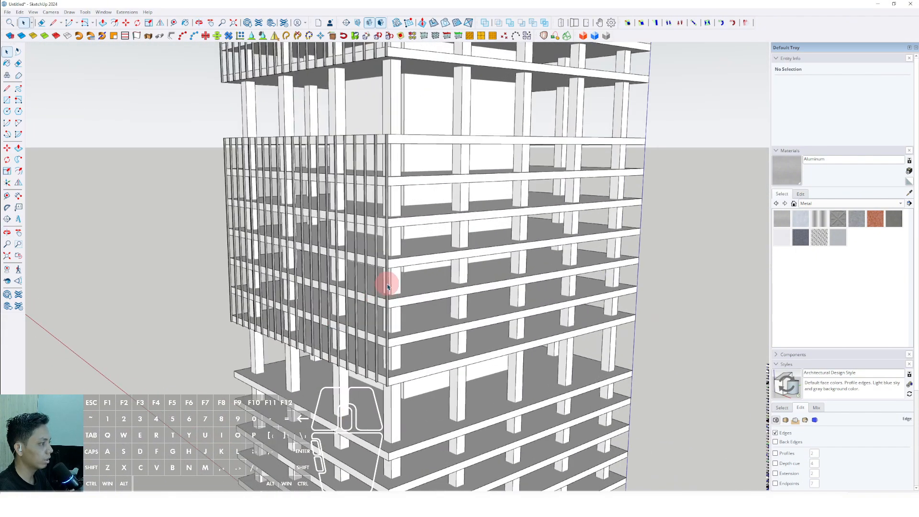
click(264, 173)
scroll(393, 229, up, 6)
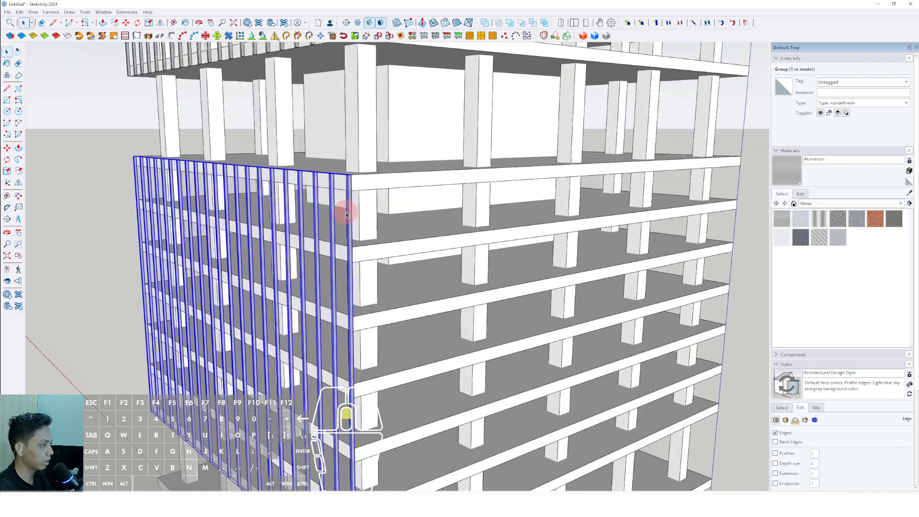
key(m)
scroll(349, 196, up, 3)
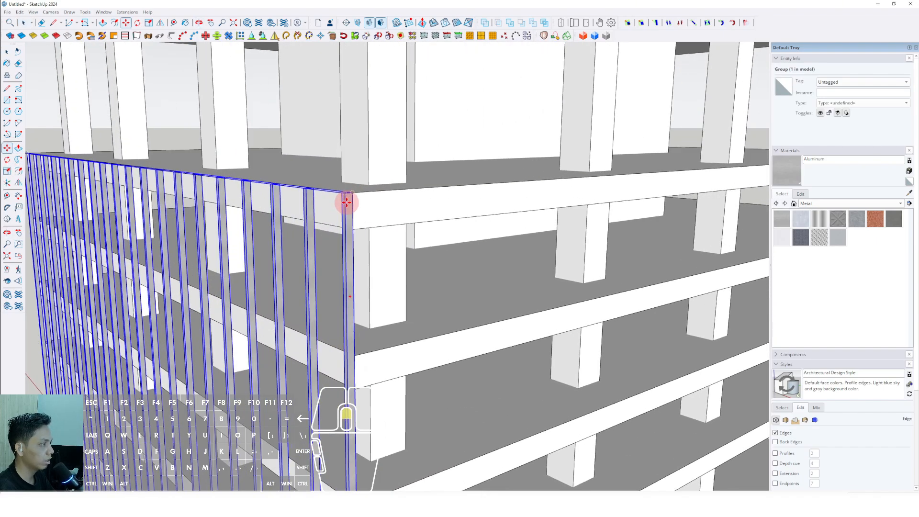
scroll(350, 212, down, 4)
scroll(355, 269, down, 4)
shift+middle_drag(349, 213, 338, 144)
scroll(343, 353, up, 2)
shift+middle_drag(338, 383, 325, 301)
scroll(318, 312, up, 3)
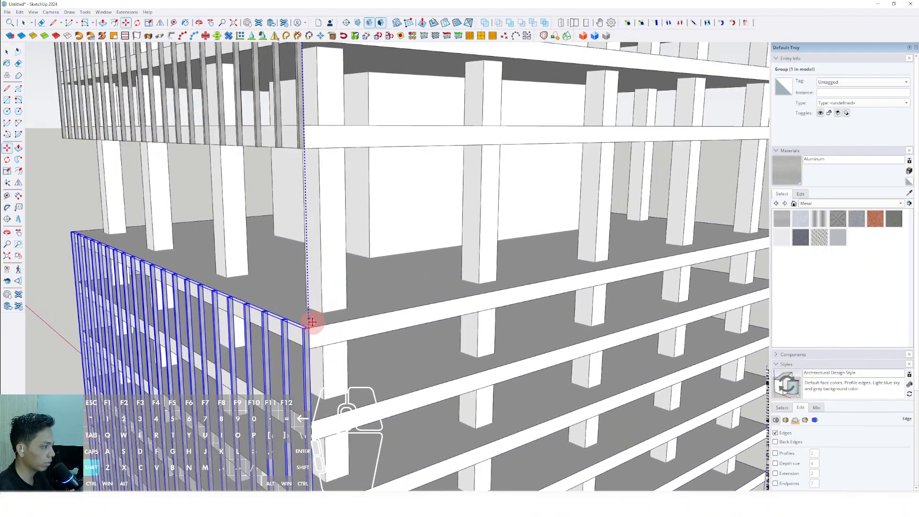
click(320, 307)
key(space)
scroll(362, 265, down, 4)
Step: Copy the third tier's bar group vertically down to the top slab corner of the lowest tier
scroll(349, 277, up, 3)
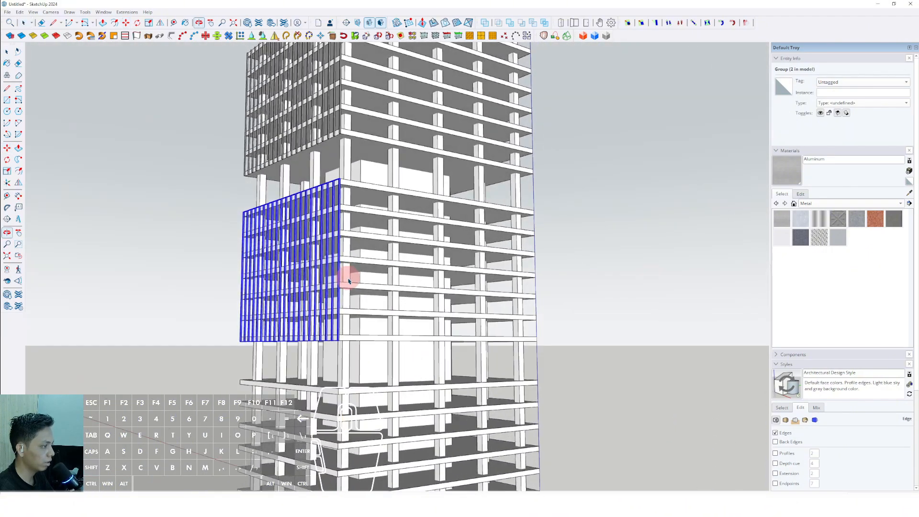
scroll(317, 267, up, 5)
middle_drag(326, 280, 314, 292)
scroll(319, 279, down, 2)
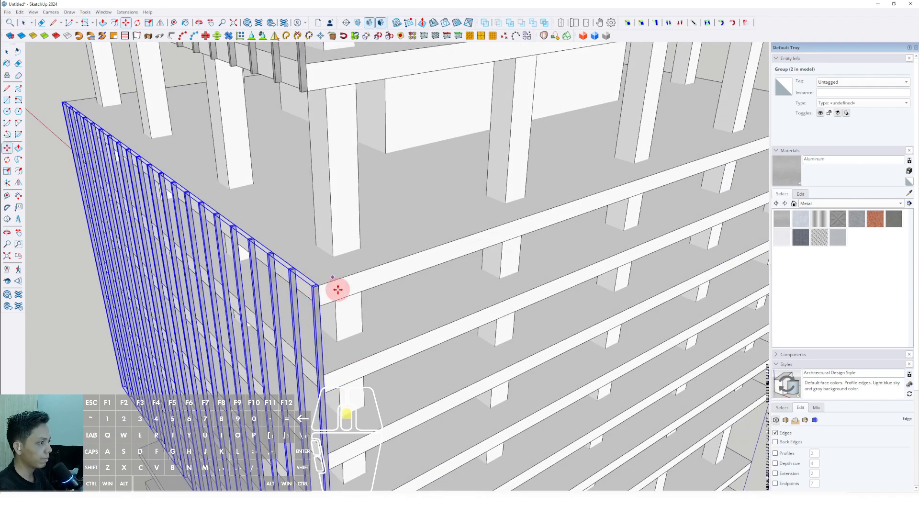
scroll(326, 286, up, 3)
shift+scroll(308, 309, down, 7)
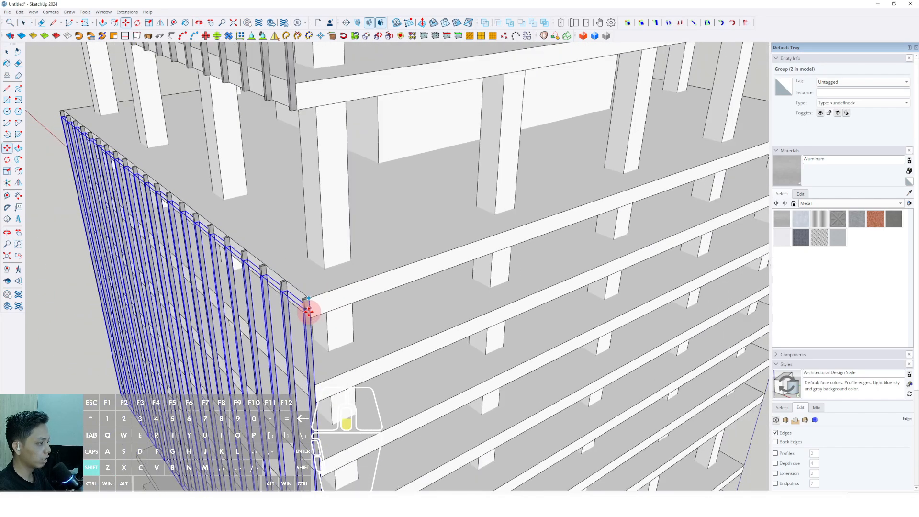
shift+middle_drag(314, 346, 318, 212)
shift+scroll(318, 212, down, 2)
shift+scroll(336, 381, up, 2)
shift+scroll(311, 352, up, 3)
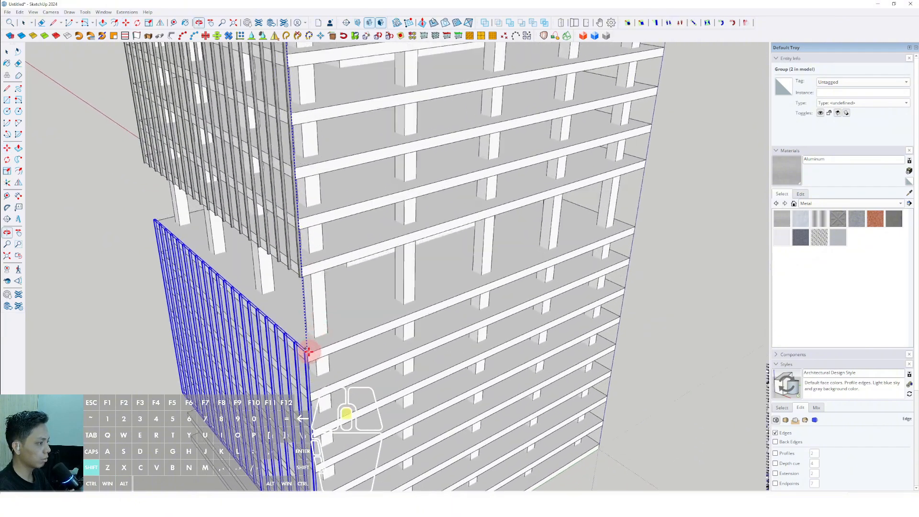
shift+scroll(312, 360, up, 2)
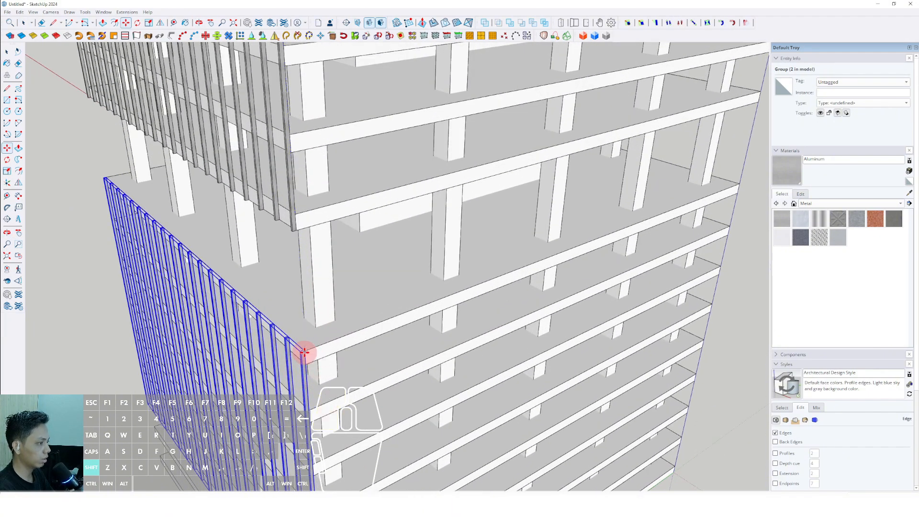
click(304, 352)
key(space)
Step: Open the lowest tier's bar group, select every bar inside it, and make the bars unique
scroll(353, 357, down, 3)
middle_drag(353, 357, 352, 239)
middle_drag(344, 320, 371, 281)
scroll(360, 281, up, 2)
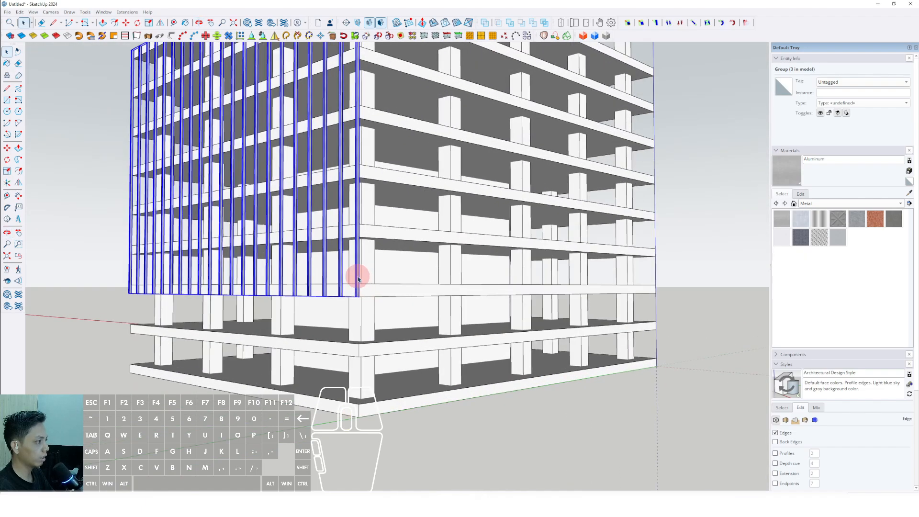
double_click(358, 278)
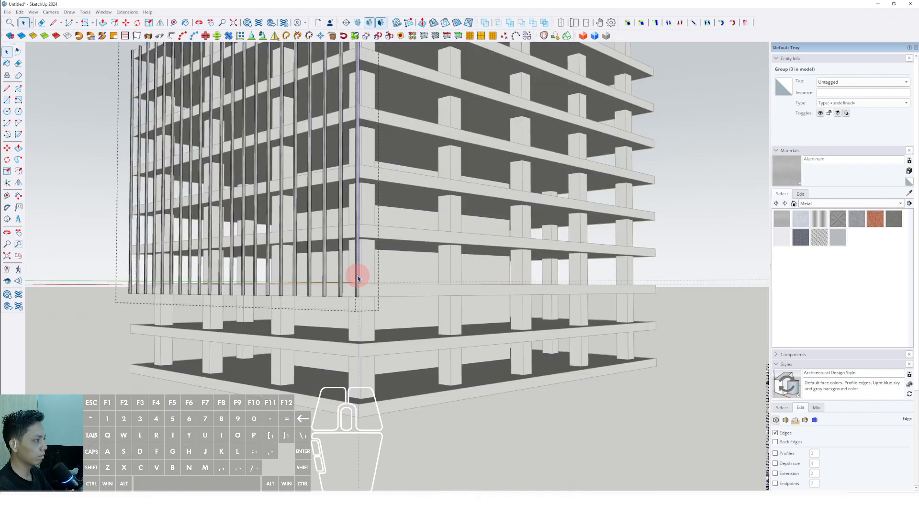
key(ctrl+a)
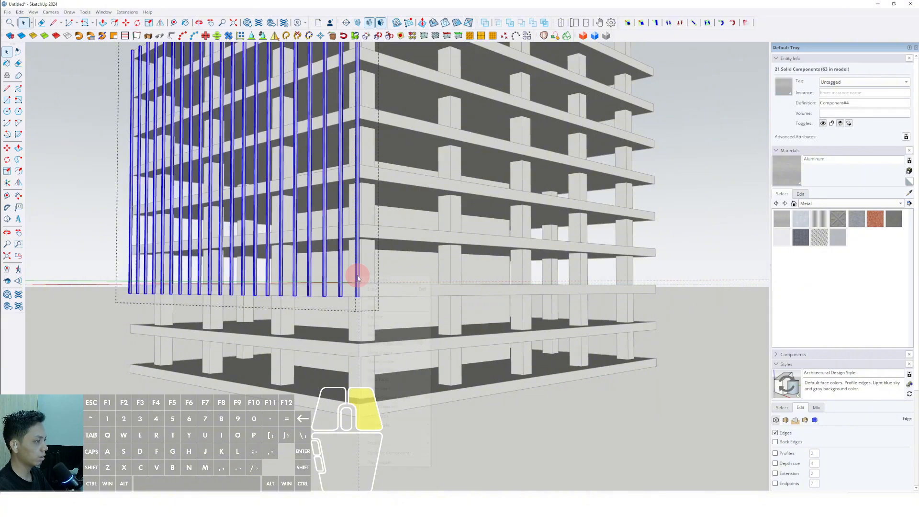
click(380, 343)
Step: Extend the lowest tier's bars down to the underside of the tower's lowest slab with Push/Pull on a bar's bottom face
scroll(358, 294, up, 3)
click(356, 296)
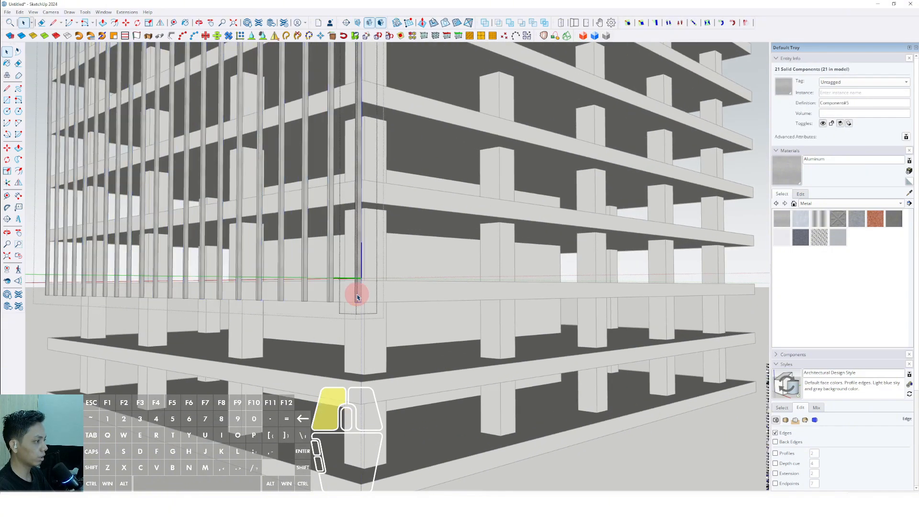
key(ctrl+a)
middle_drag(354, 300, 335, 281)
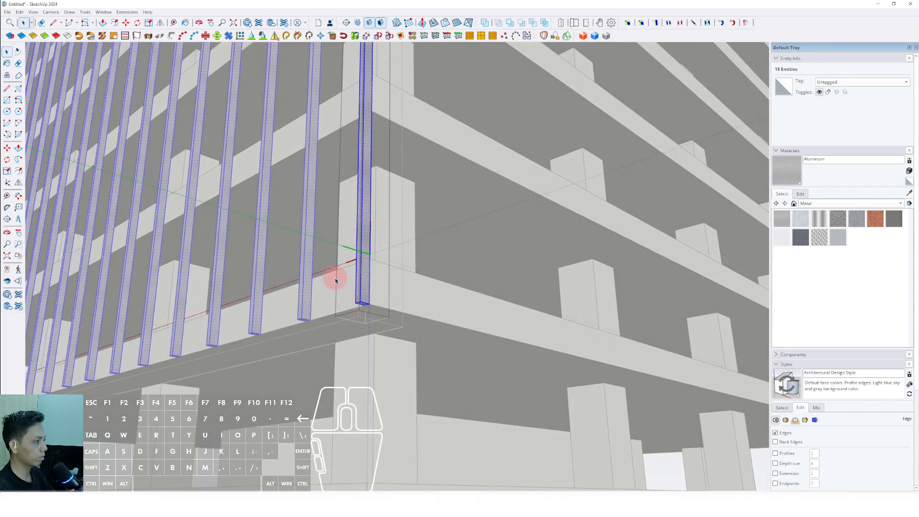
drag(336, 280, 375, 317)
scroll(366, 315, up, 2)
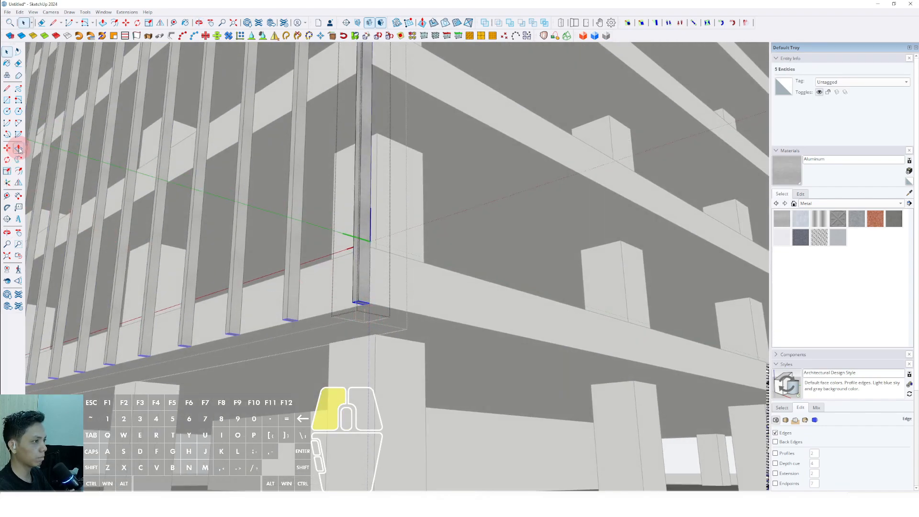
click(371, 306)
scroll(372, 328, down, 4)
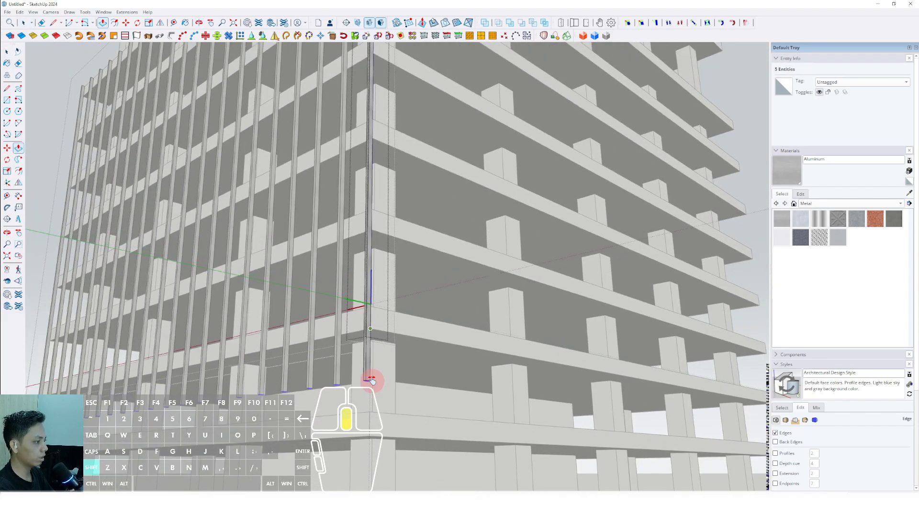
scroll(357, 269, down, 1)
mouse_move(372, 379)
shift+middle_down()
mouse_move(357, 268)
mouse_move(372, 380)
shift+middle_up()
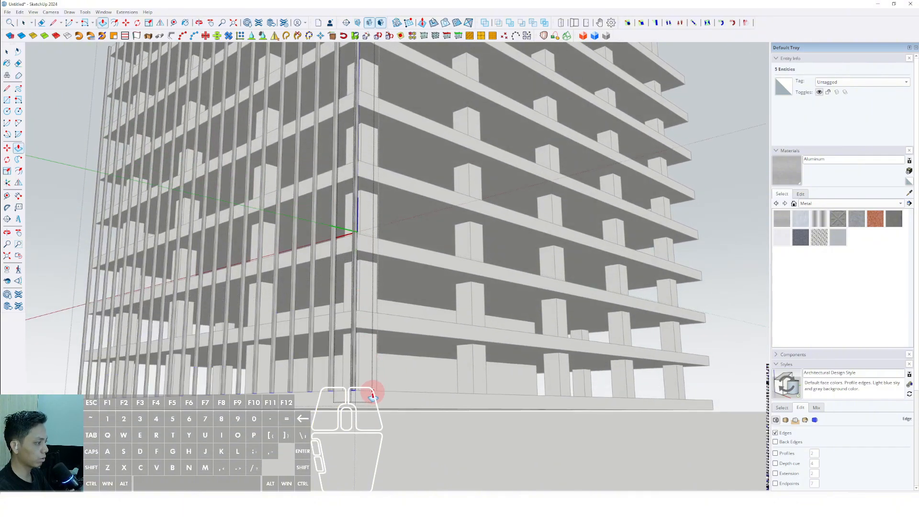
scroll(363, 396, up, 5)
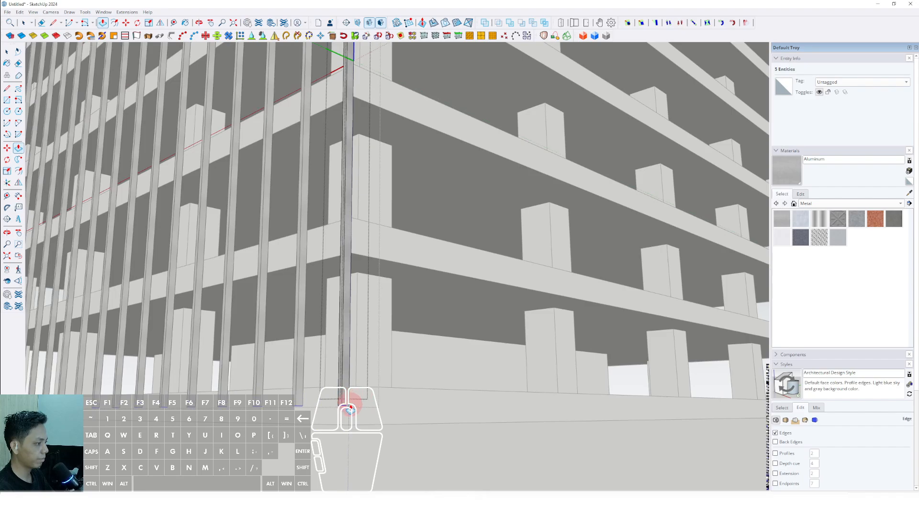
scroll(349, 410, down, 10)
key(space)
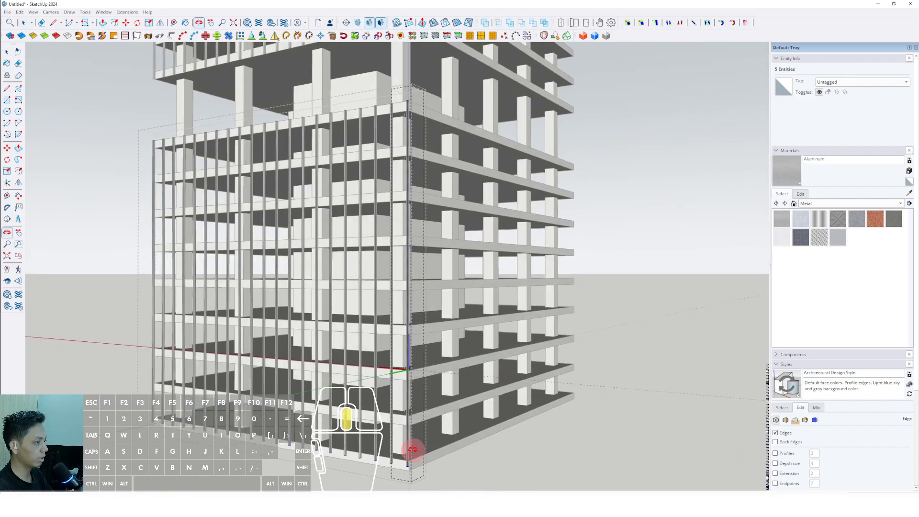
click(554, 254)
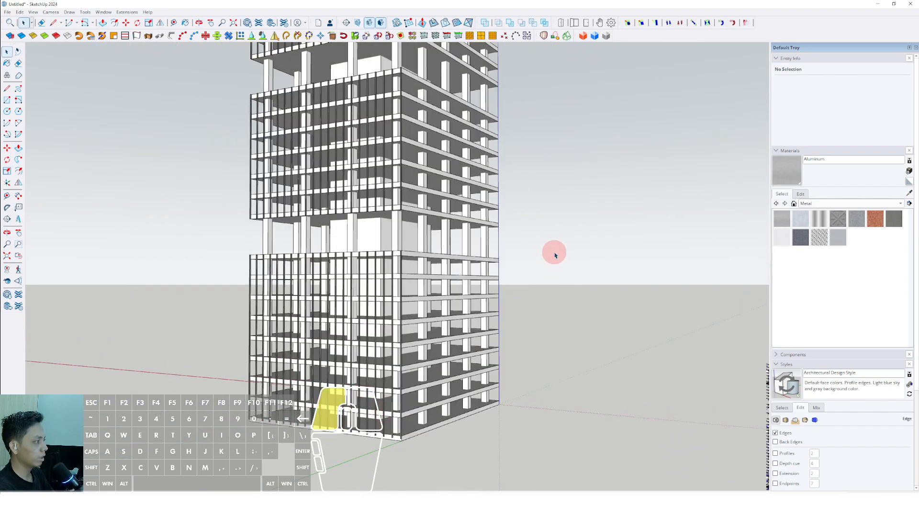
Step: Select the bar groups of all four tiers on the clad facade
scroll(390, 282, down, 4)
middle_drag(389, 284, 448, 385)
scroll(411, 296, up, 3)
shift+middle_drag(411, 296, 397, 273)
middle_drag(398, 369, 393, 300)
scroll(385, 370, up, 2)
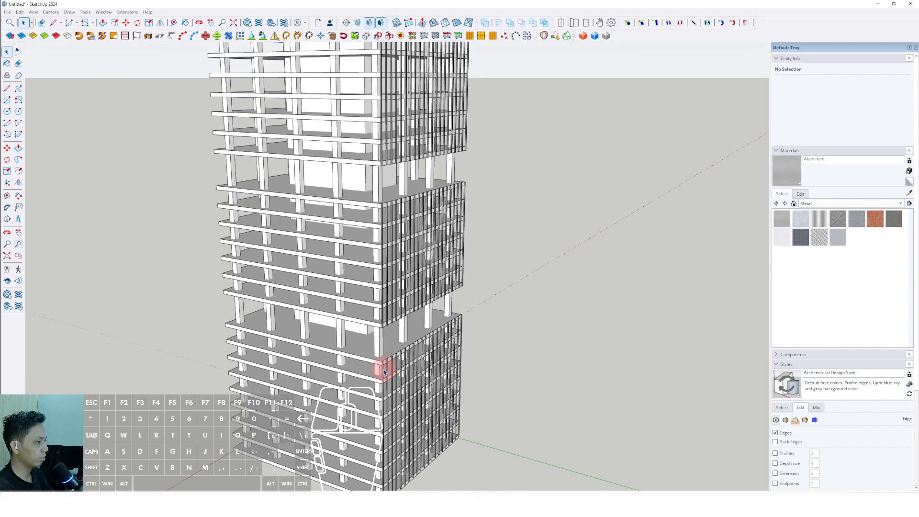
scroll(382, 217, up, 2)
shift+click(381, 213)
scroll(383, 213, down, 2)
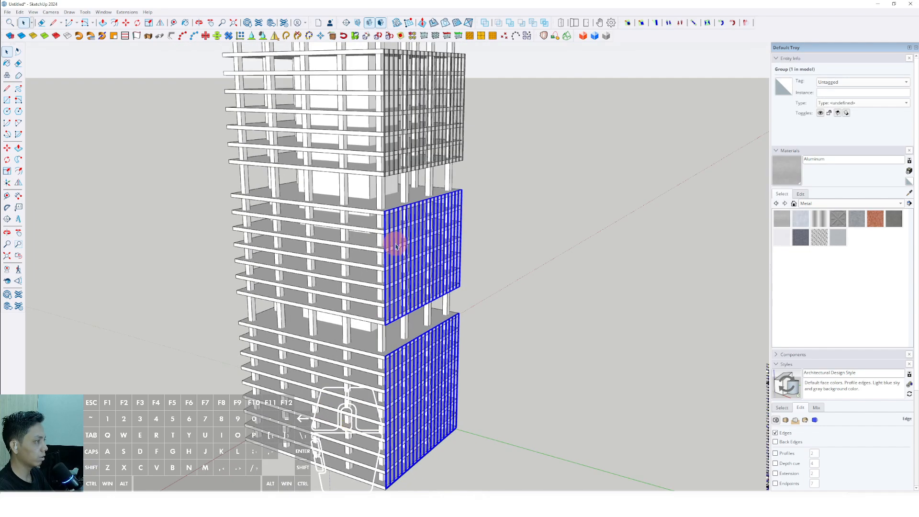
shift+middle_drag(393, 244, 383, 354)
scroll(378, 159, up, 3)
scroll(367, 171, down, 2)
shift+middle_drag(370, 197, 366, 388)
scroll(354, 233, up, 2)
scroll(359, 220, up, 2)
middle_drag(359, 220, 362, 297)
Step: Copy the four selected bar groups across the tower to the opposite facade
click(7, 148)
scroll(381, 275, up, 3)
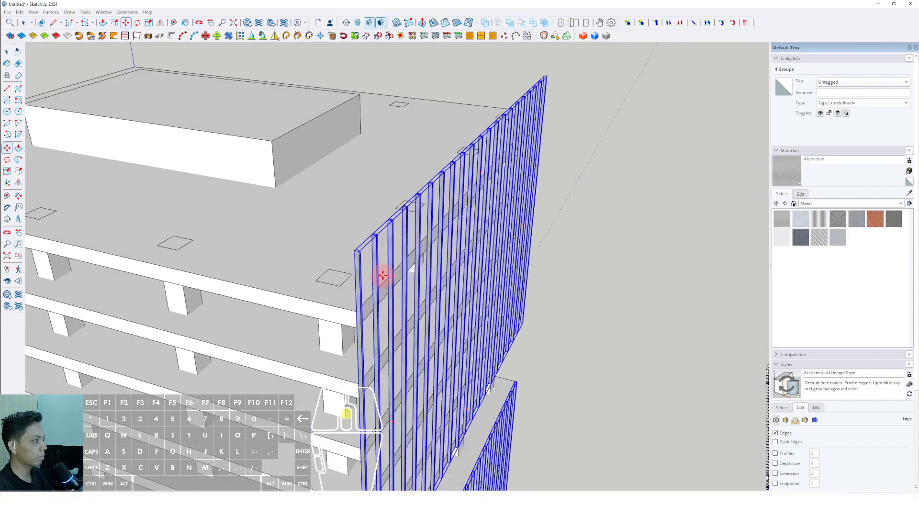
scroll(353, 244, down, 5)
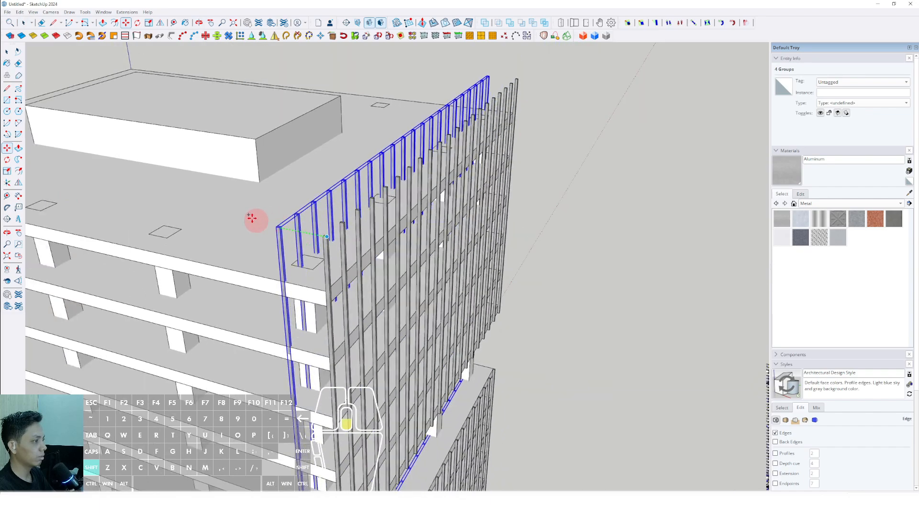
shift+middle_drag(191, 204, 240, 283)
key(space)
Step: Move the copied bar groups so the end bar's edge meets the top slab's corner on the opposite facade
scroll(432, 239, down, 2)
scroll(234, 203, up, 2)
shift+middle_drag(275, 218, 314, 233)
scroll(315, 233, up, 2)
middle_drag(353, 267, 349, 312)
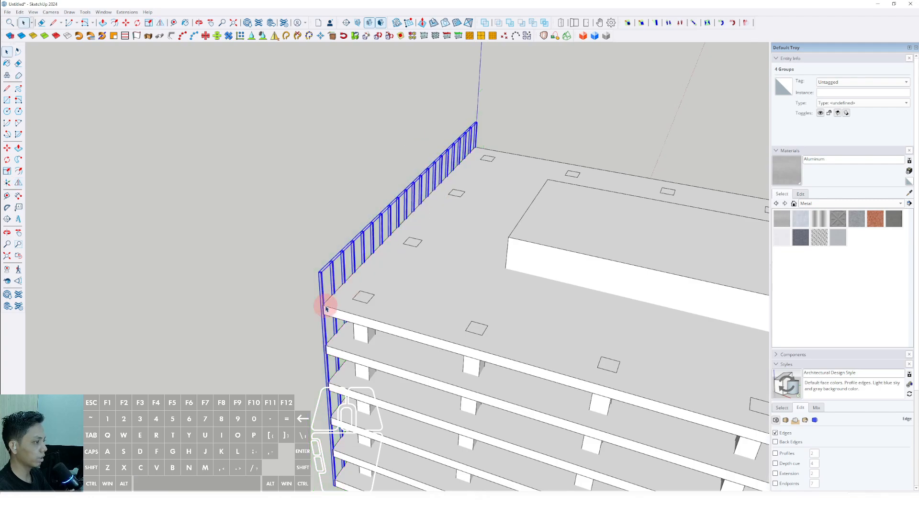
scroll(325, 309, up, 5)
key(m)
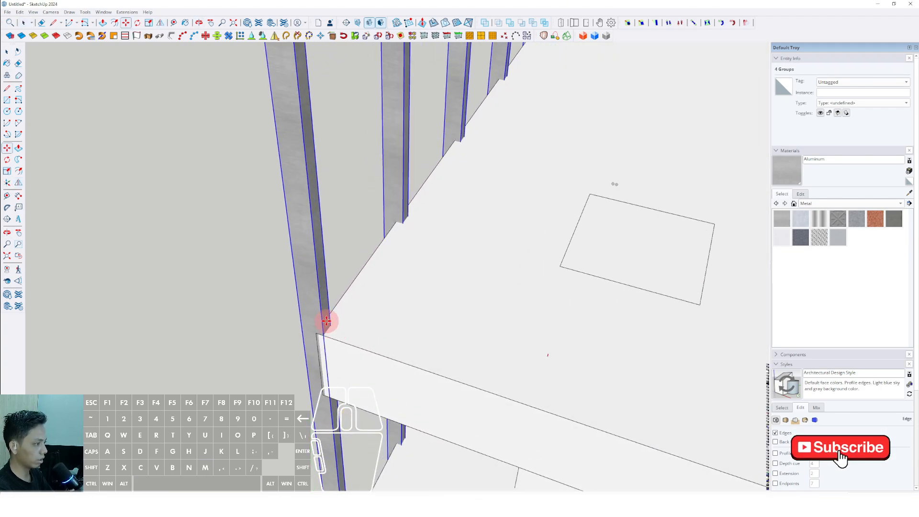
click(333, 321)
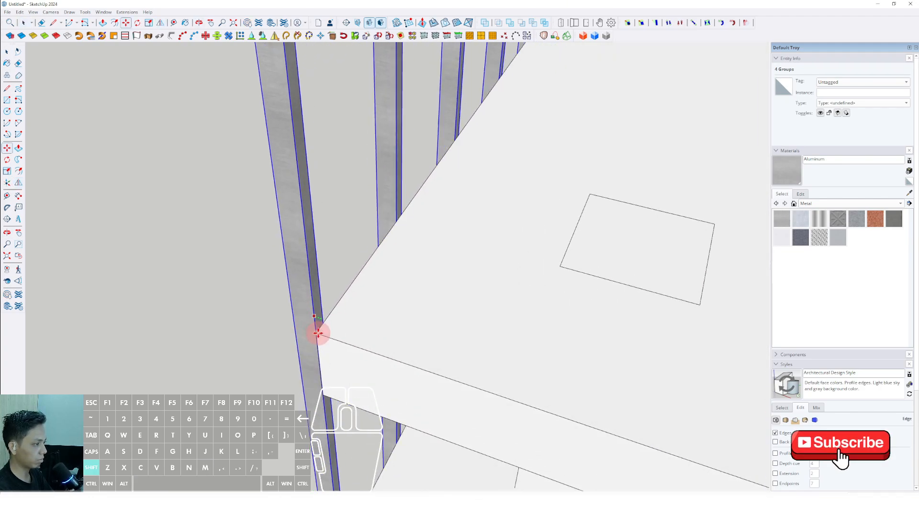
scroll(327, 334, down, 3)
middle_drag(327, 333, 581, 250)
scroll(404, 266, down, 5)
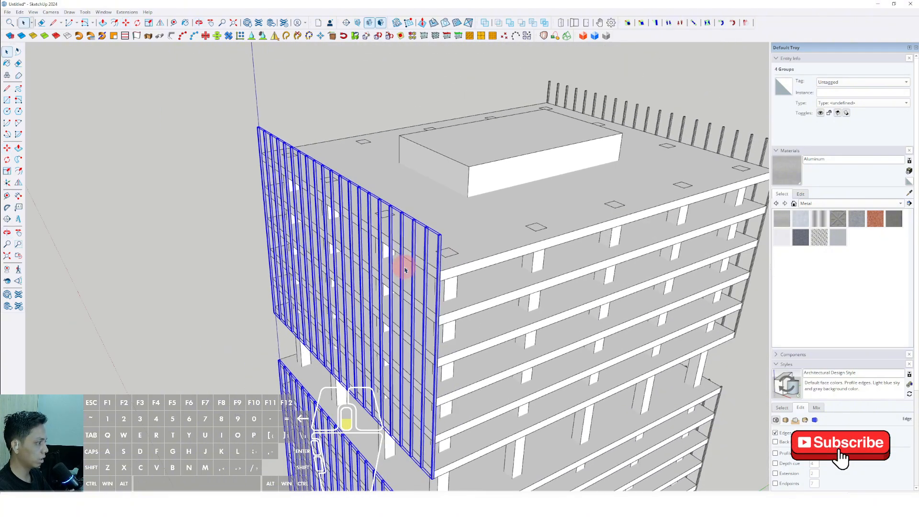
Step: Clear the selection and check the bar cladding on the two opposite facades from around the tower
shift+middle_drag(426, 292, 381, 176)
scroll(382, 176, down, 2)
scroll(429, 193, down, 3)
middle_drag(429, 192, 534, 192)
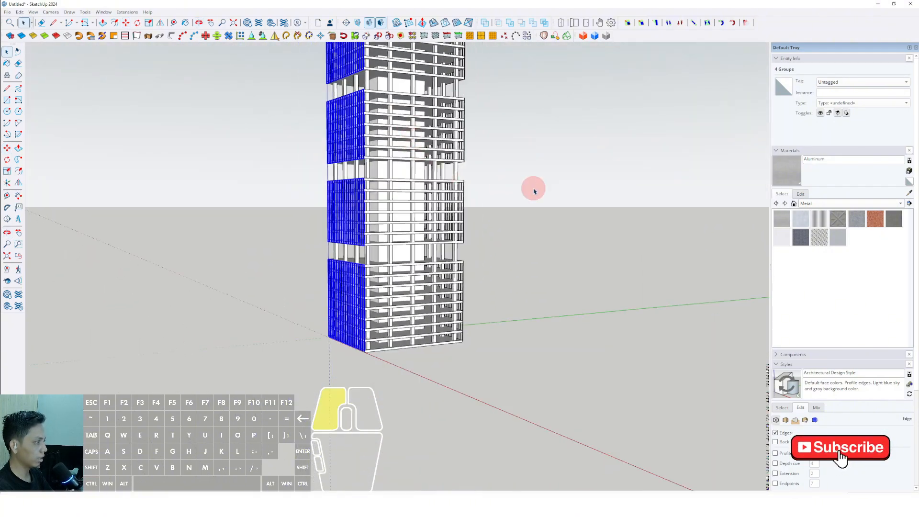
middle_drag(413, 306, 435, 203)
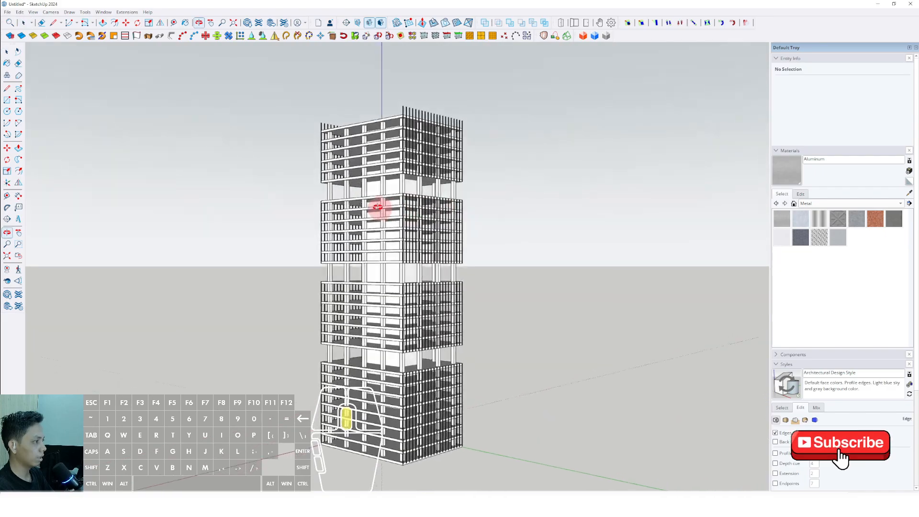
middle_drag(378, 206, 347, 275)
scroll(408, 237, up, 3)
middle_drag(390, 206, 391, 173)
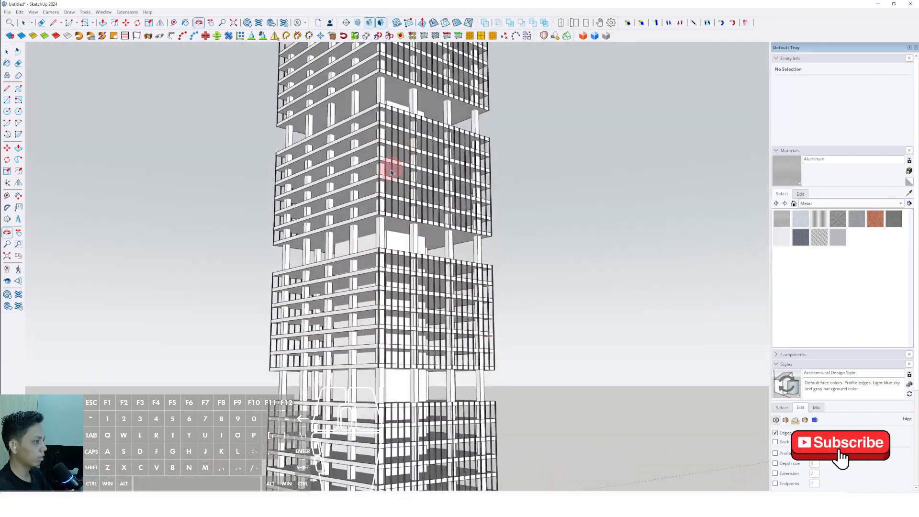
middle_drag(363, 380, 373, 345)
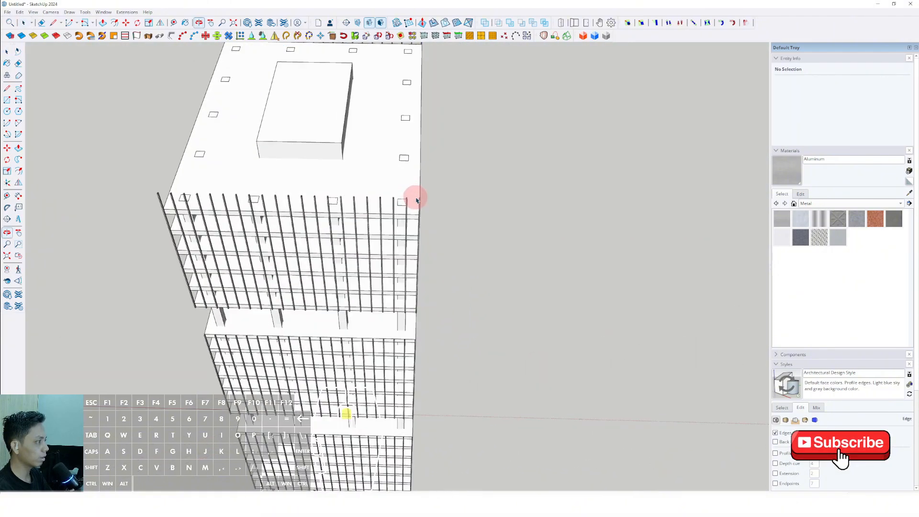
Step: Select the four tiers' bar groups on one clad facade, from the top tier down to the lowest
middle_drag(416, 200, 318, 201)
scroll(368, 194, up, 6)
click(367, 183)
scroll(355, 184, down, 3)
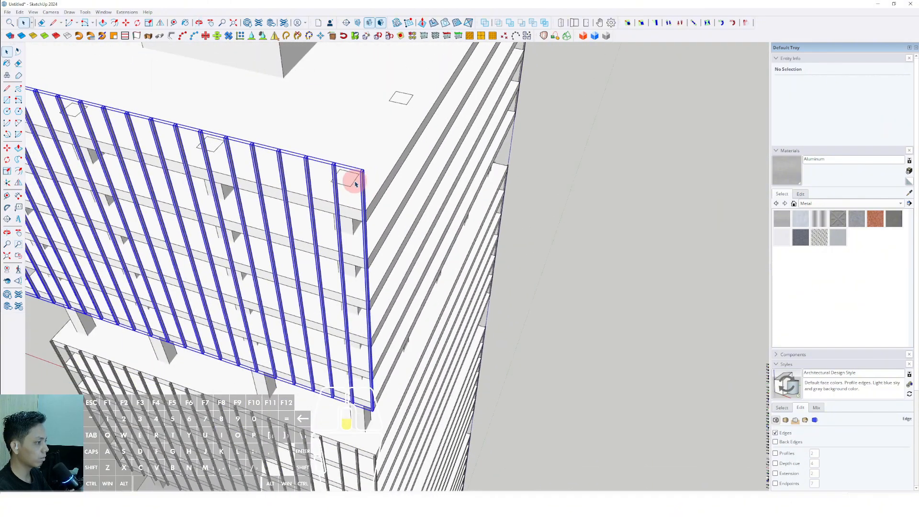
scroll(355, 183, down, 5)
scroll(308, 260, up, 3)
scroll(321, 249, up, 2)
shift+click(327, 220)
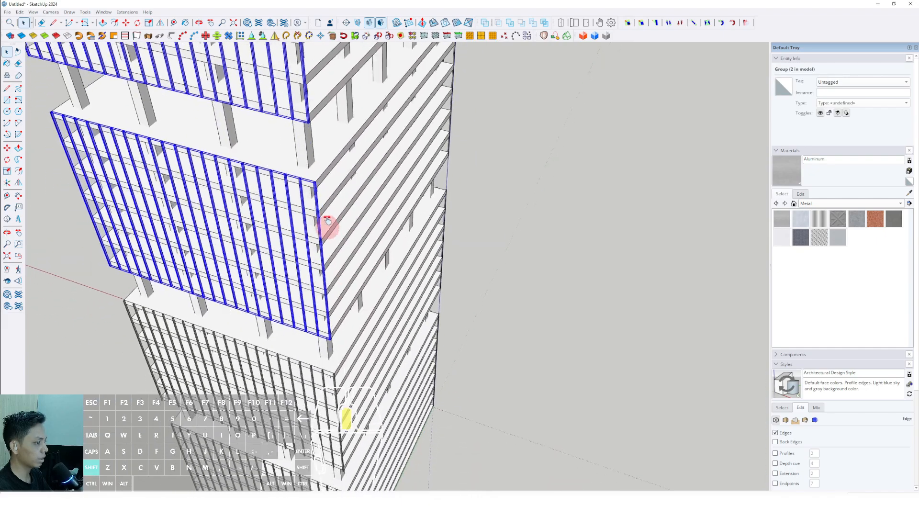
shift+middle_drag(327, 220, 330, 163)
scroll(334, 329, up, 4)
shift+click(336, 328)
scroll(337, 328, down, 4)
shift+middle_drag(357, 371, 332, 225)
scroll(325, 297, up, 2)
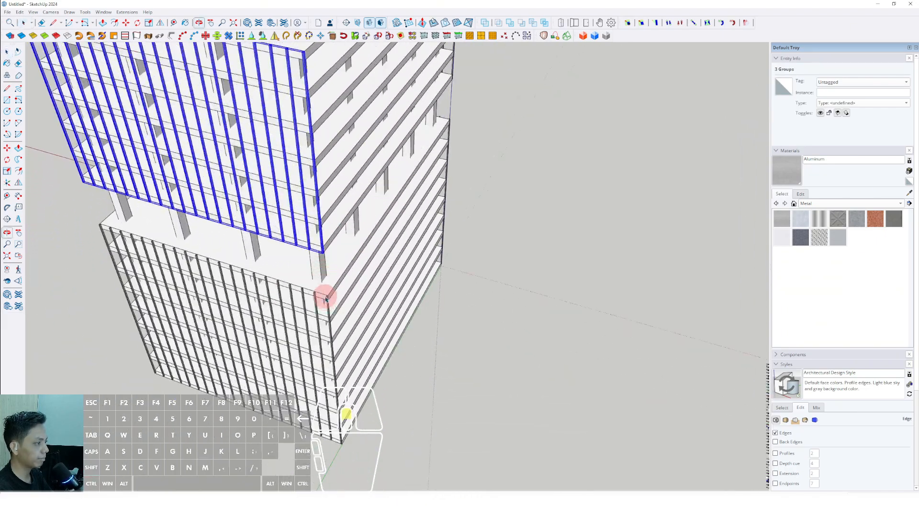
scroll(325, 301, down, 2)
shift+click(324, 307)
scroll(354, 325, down, 5)
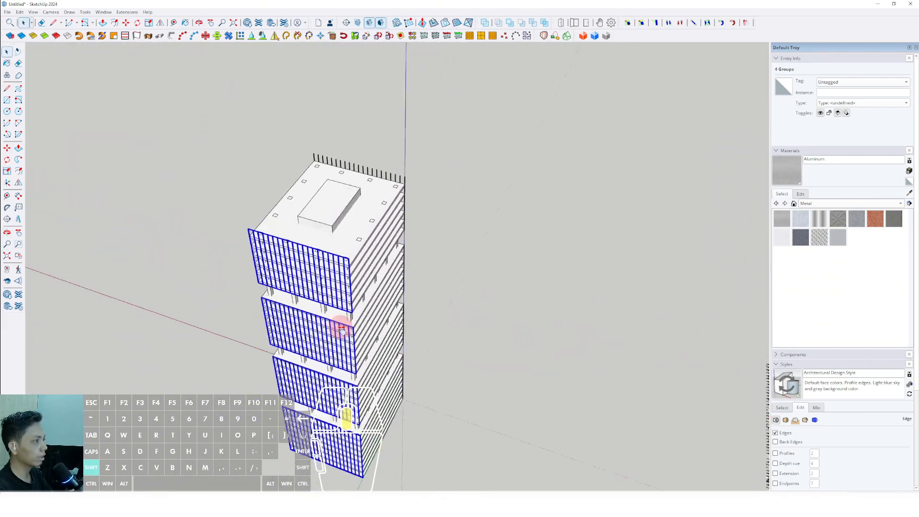
Step: Copy the four selected bar groups to a free spot beside the tower
shift+middle_drag(341, 329, 352, 369)
scroll(352, 306, up, 6)
middle_drag(353, 305, 332, 304)
scroll(330, 302, up, 2)
scroll(364, 289, up, 2)
key(ctrl)
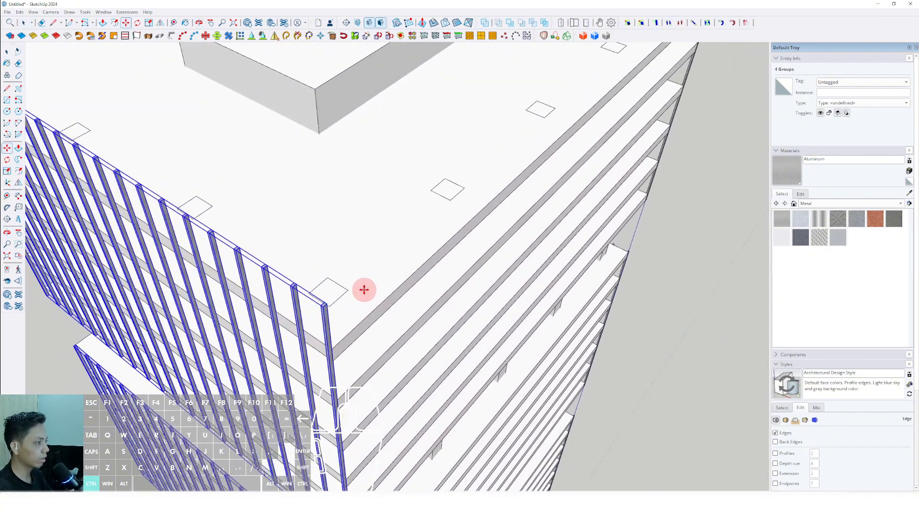
click(373, 288)
shift+scroll(306, 244, down, 5)
shift+middle_drag(297, 234, 550, 364)
Step: Rotate the copied bar groups horizontally about their top corner towards the direction of the unclad facades
scroll(402, 286, up, 3)
shift+middle_drag(400, 287, 488, 345)
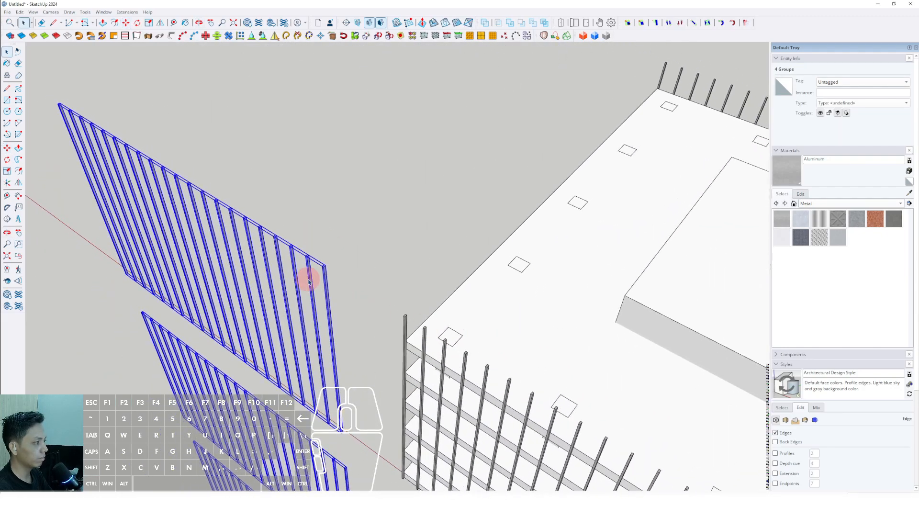
scroll(324, 268, up, 3)
middle_drag(324, 271, 325, 289)
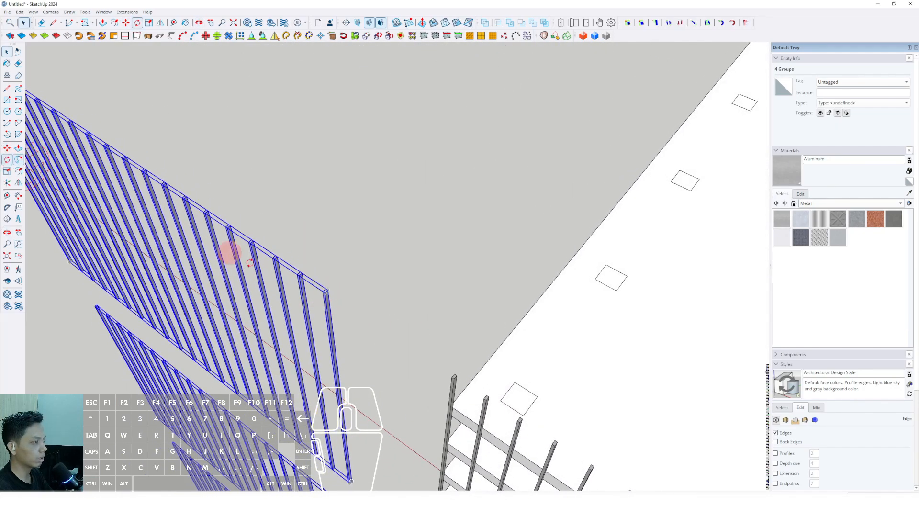
scroll(328, 290, up, 4)
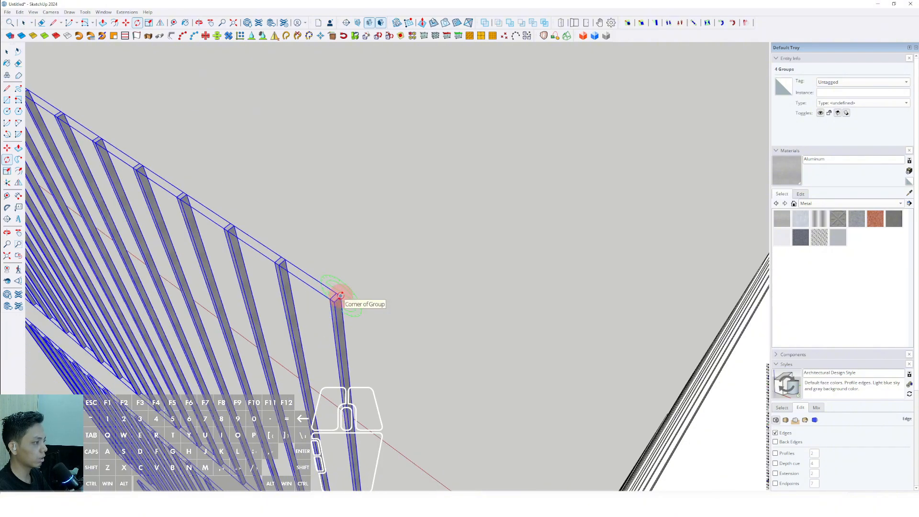
click(370, 318)
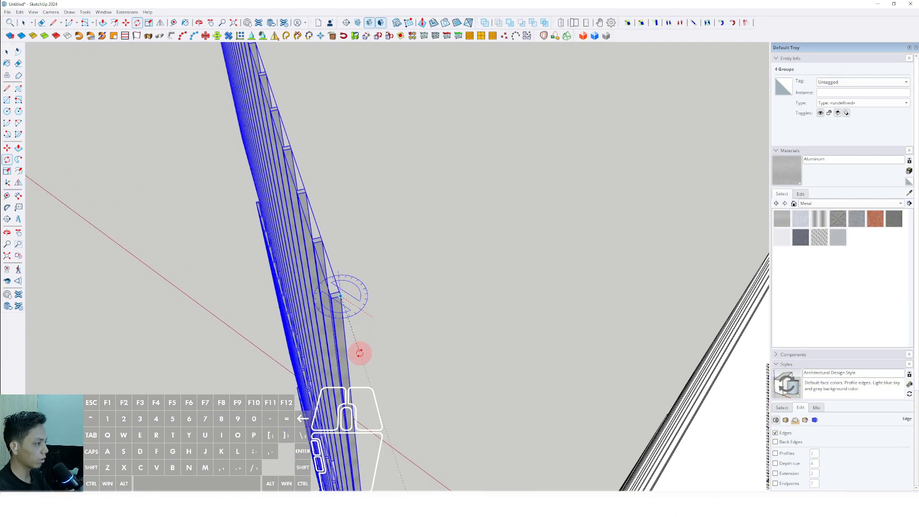
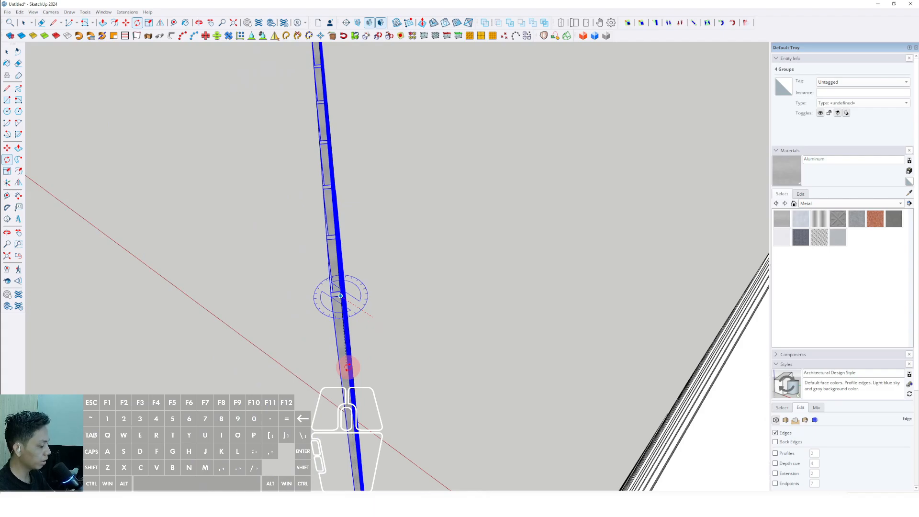
Step: Complete the horizontal rotation of the four copied bar groups at 90 degrees
text(90)
key(Return)
key(space)
scroll(462, 324, down, 5)
middle_drag(357, 333, 586, 331)
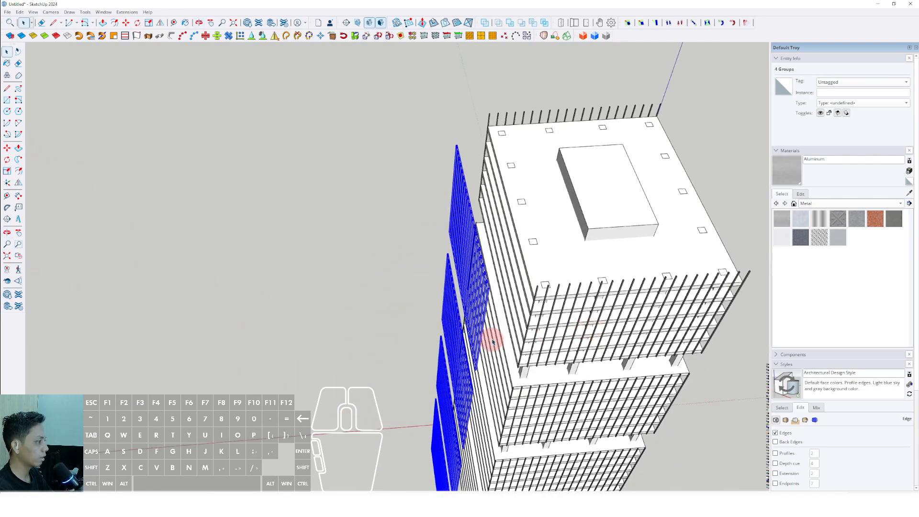
Step: Combine the four rotated bar groups into a single group
scroll(493, 343, up, 4)
right_click(486, 316)
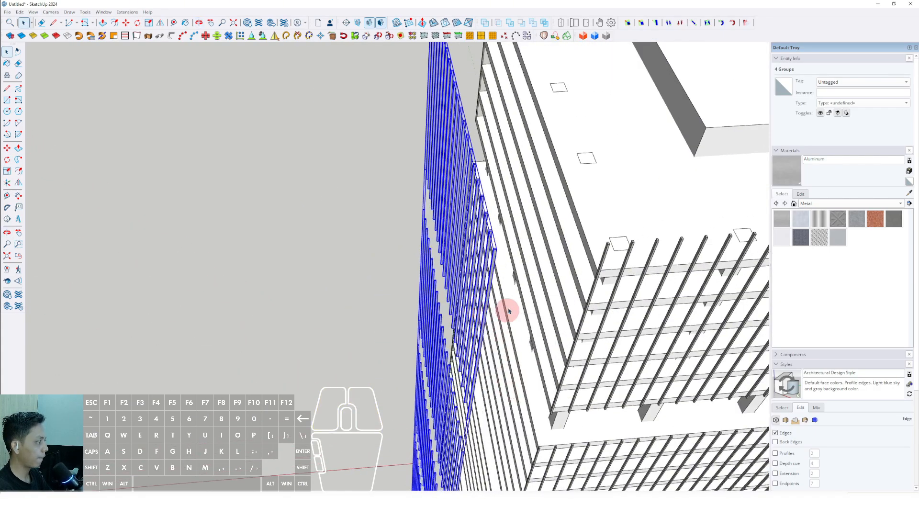
middle_drag(509, 312, 488, 314)
scroll(488, 314, up, 6)
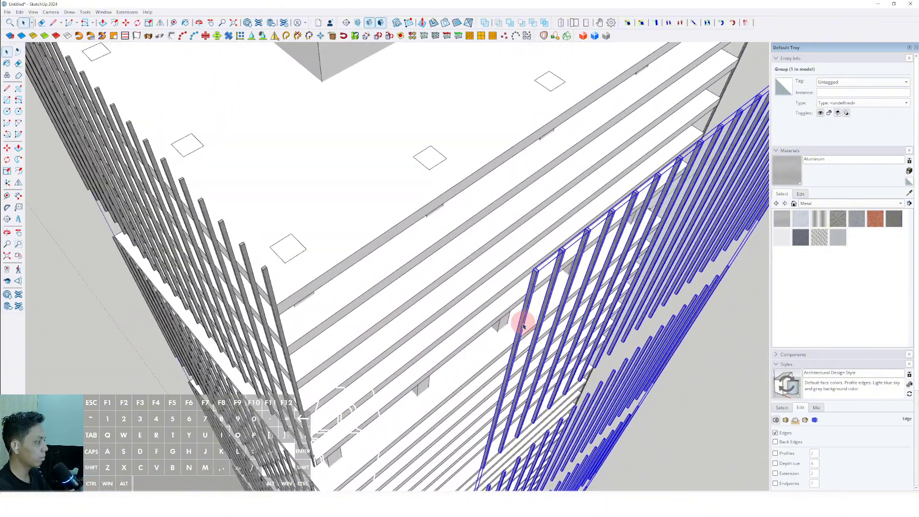
Step: Move the combined bar group along the red axis onto the slab edges of the unclad facade
scroll(523, 325, up, 4)
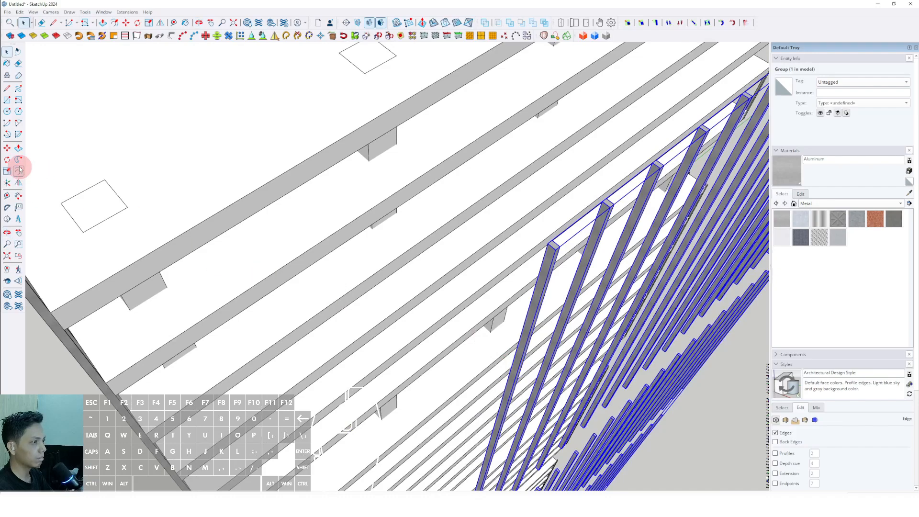
scroll(520, 348, up, 2)
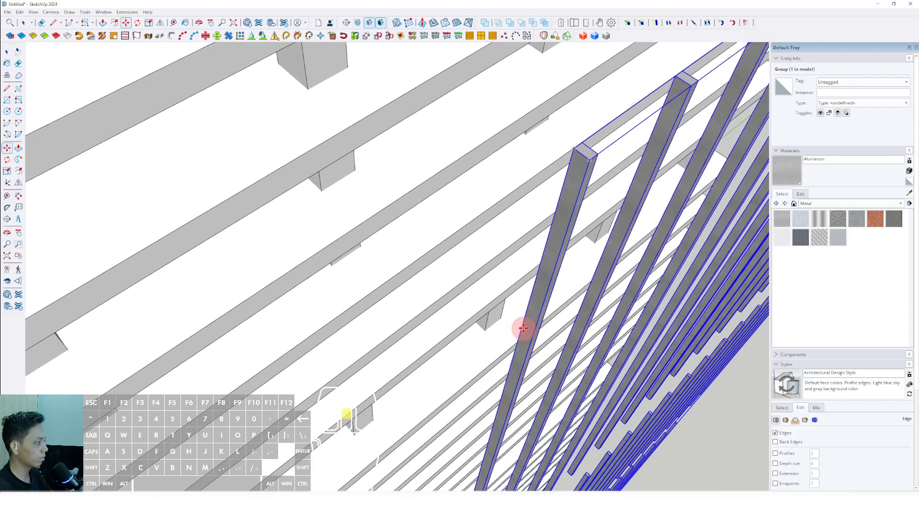
scroll(523, 322, up, 3)
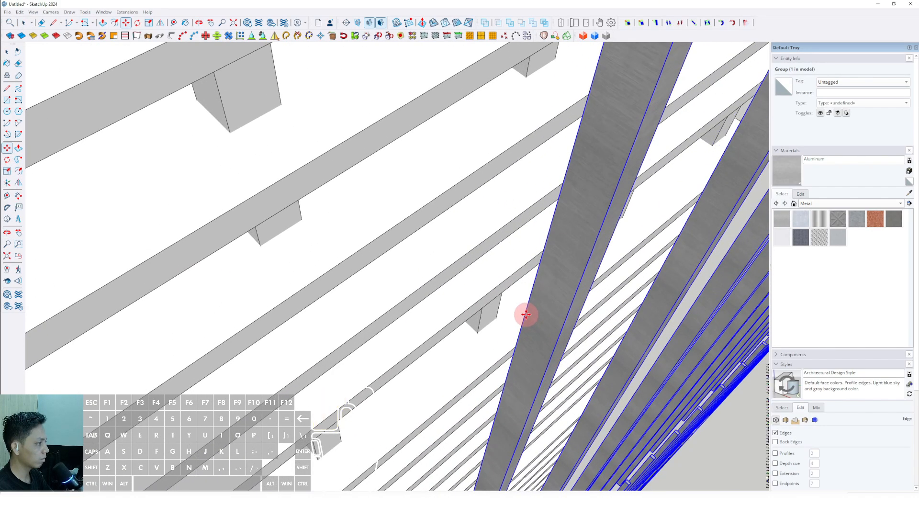
click(525, 315)
shift+scroll(541, 328, down, 7)
shift+scroll(409, 253, up, 2)
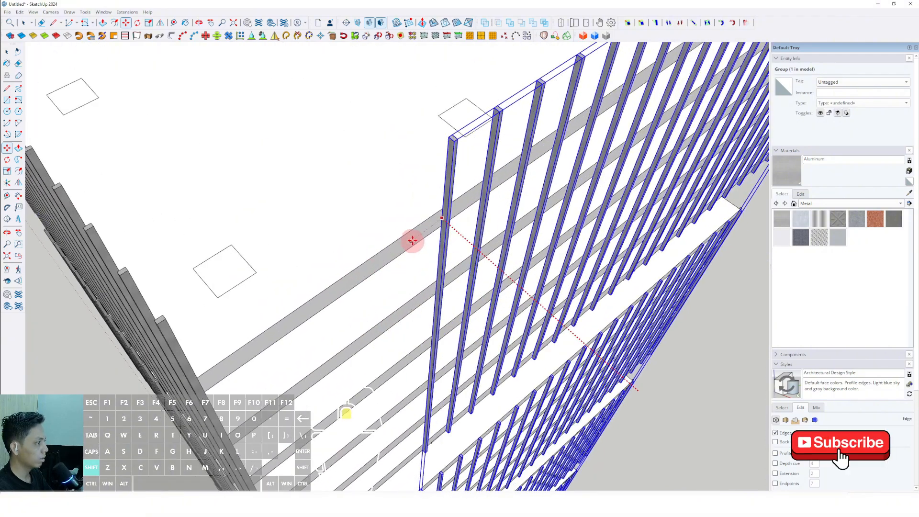
shift+scroll(429, 226, up, 2)
shift+scroll(440, 226, up, 2)
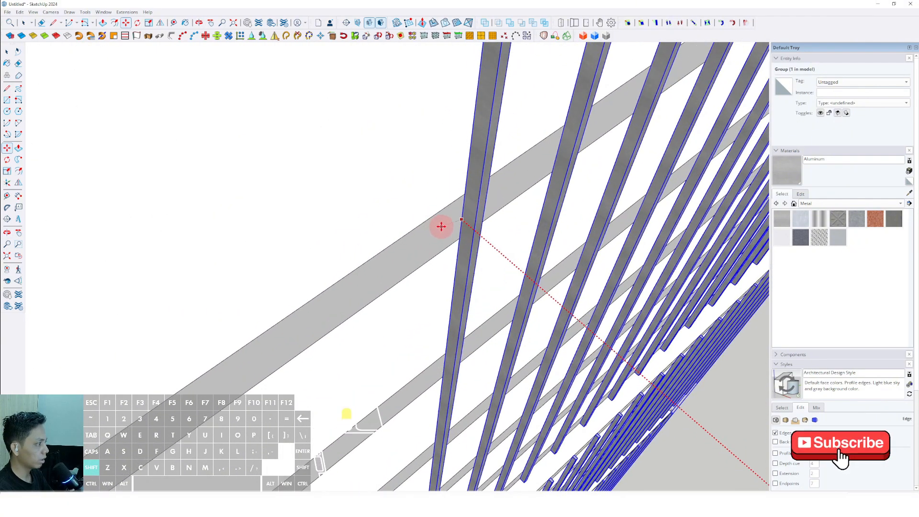
scroll(454, 218, down, 5)
middle_drag(452, 220, 426, 330)
Step: Shift the combined bar group along the green axis to line its end bar up with the tower corner
scroll(479, 283, up, 5)
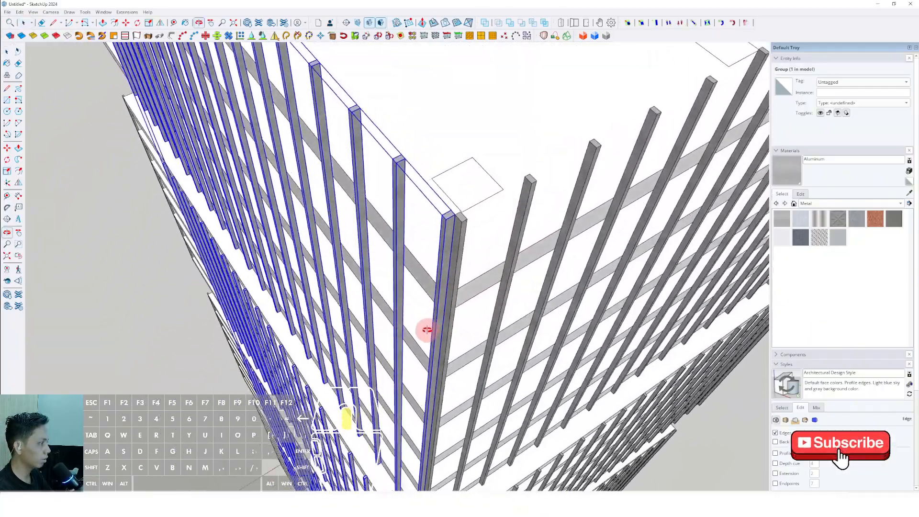
scroll(442, 306, up, 5)
scroll(447, 305, down, 1)
scroll(449, 299, up, 1)
key(m)
click(451, 293)
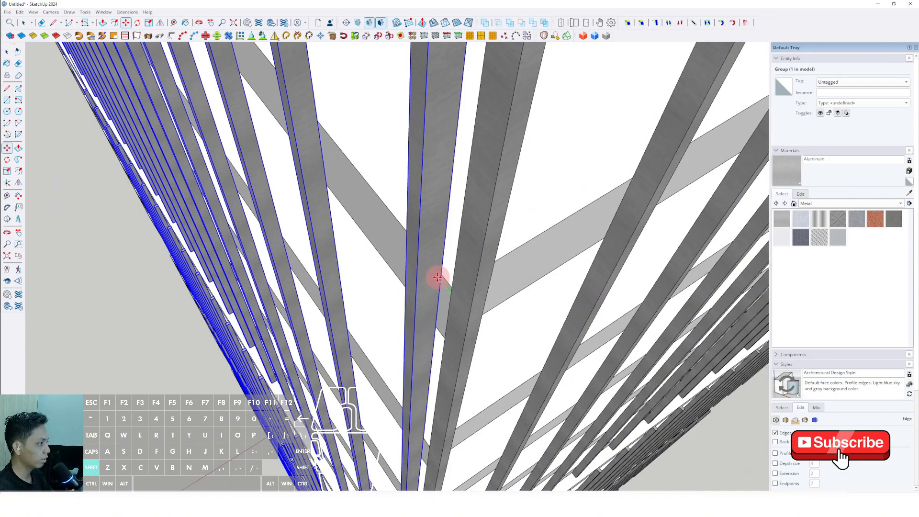
scroll(454, 289, down, 5)
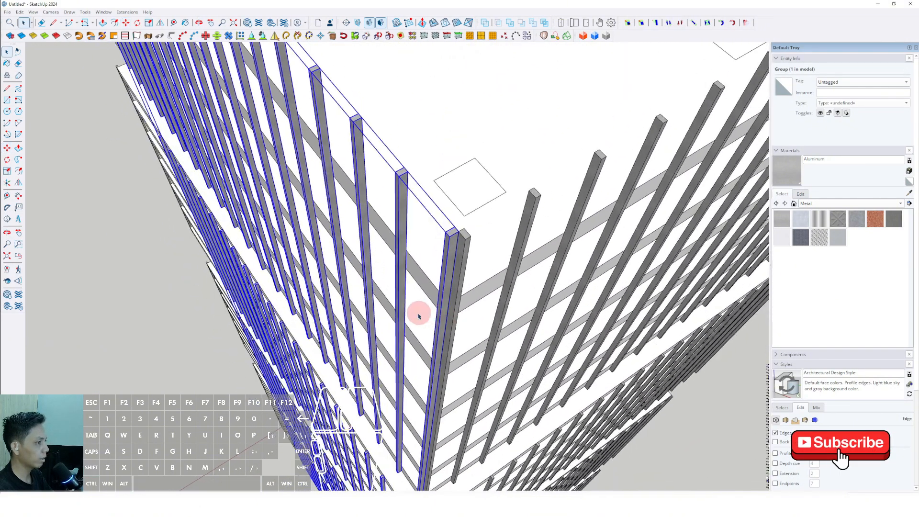
Step: Open the top tier's bar group inside the combined group for editing
mouse_move(418, 316)
middle_down()
mouse_move(535, 254)
mouse_move(479, 291)
mouse_move(442, 265)
mouse_move(445, 218)
mouse_move(387, 250)
mouse_move(412, 244)
mouse_move(418, 272)
mouse_move(419, 260)
mouse_move(497, 249)
mouse_move(406, 252)
middle_up()
scroll(445, 217, up, 4)
double_click(446, 211)
double_click(446, 211)
click(446, 209)
Step: Copy the top tier's end bar one bar spacing towards the uncovered corner of the facade
scroll(449, 209, down, 2)
scroll(389, 249, up, 4)
scroll(412, 244, down, 3)
scroll(422, 245, down, 1)
scroll(418, 272, up, 5)
scroll(417, 266, up, 1)
key(m)
shift+click(400, 252)
key(space)
Step: Copy the top tier's four end bars along the facade by four spacings to fill the gap up to the corner
scroll(400, 252, down, 4)
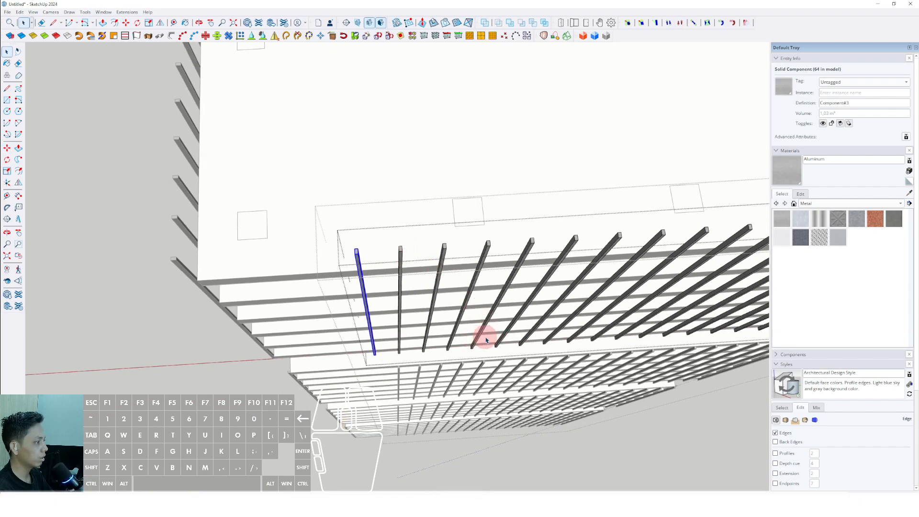
drag(347, 231, 346, 231)
middle_drag(346, 230, 531, 242)
key(m)
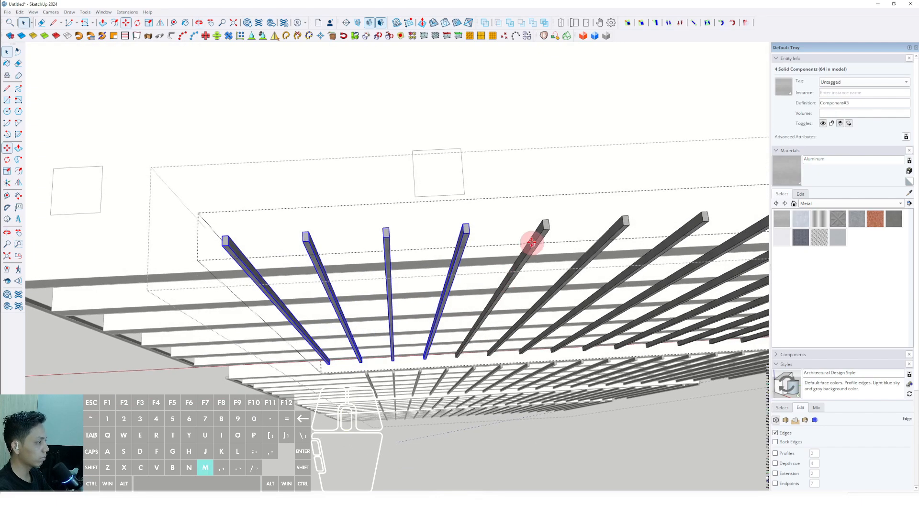
scroll(511, 230, down, 3)
scroll(371, 234, up, 2)
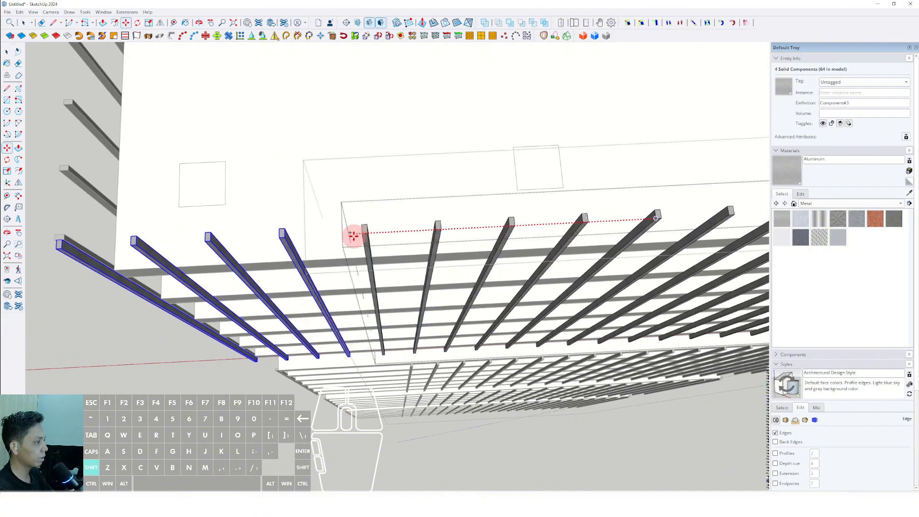
shift+click(362, 232)
key(space)
Step: Select the top tier's outermost bar and align it with the tower corner
middle_drag(362, 232, 318, 280)
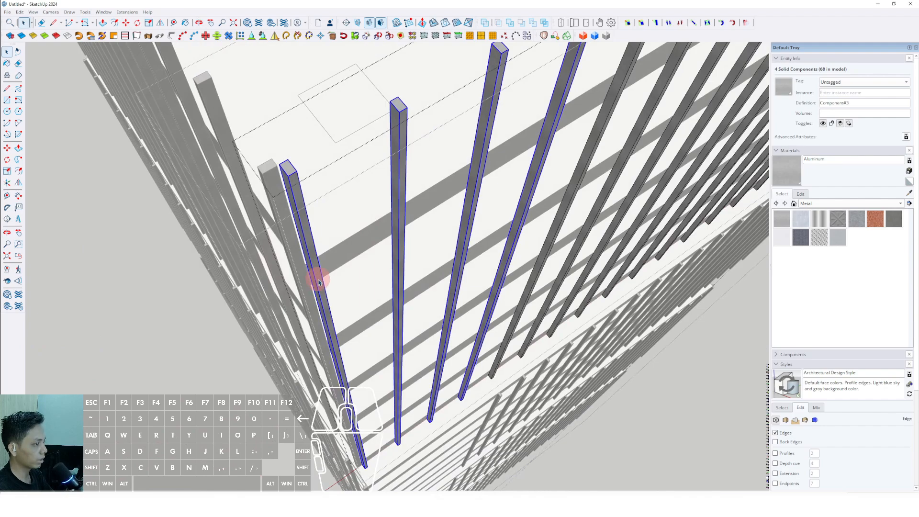
scroll(318, 282, up, 2)
scroll(309, 268, up, 4)
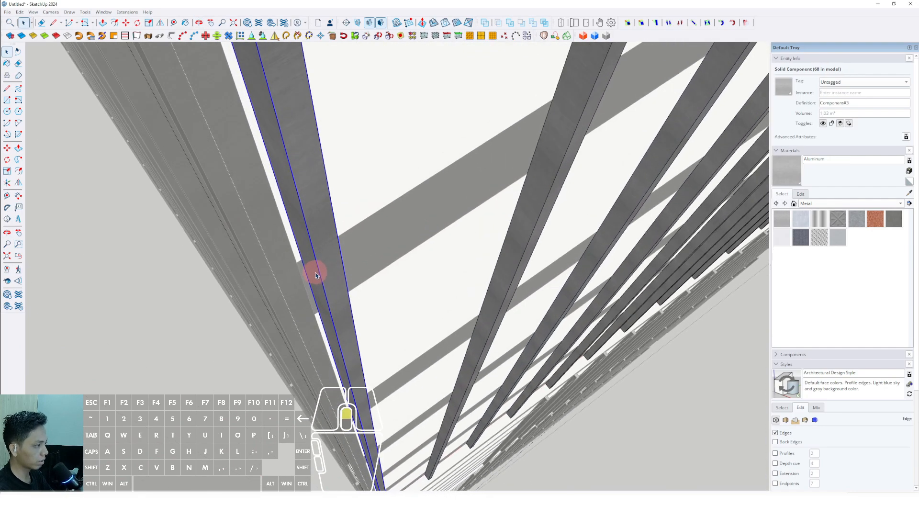
click(304, 266)
key(m)
scroll(298, 271, down, 10)
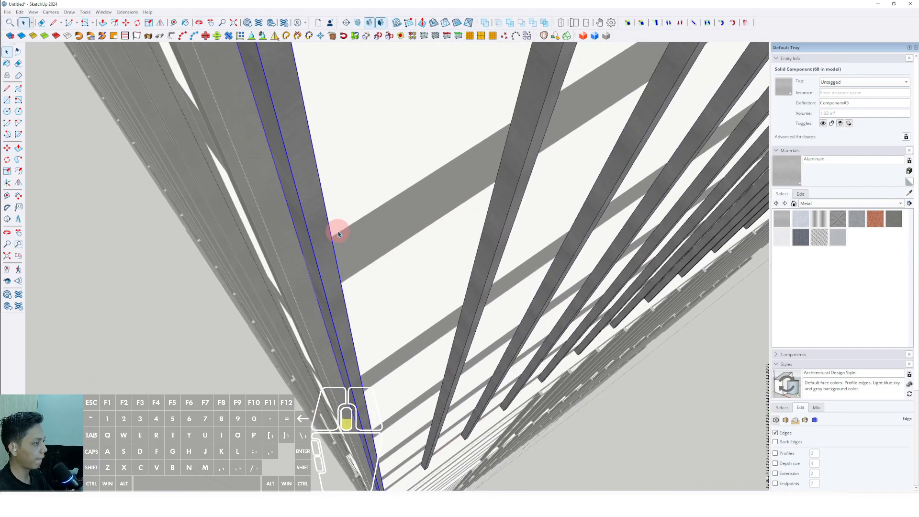
key(space)
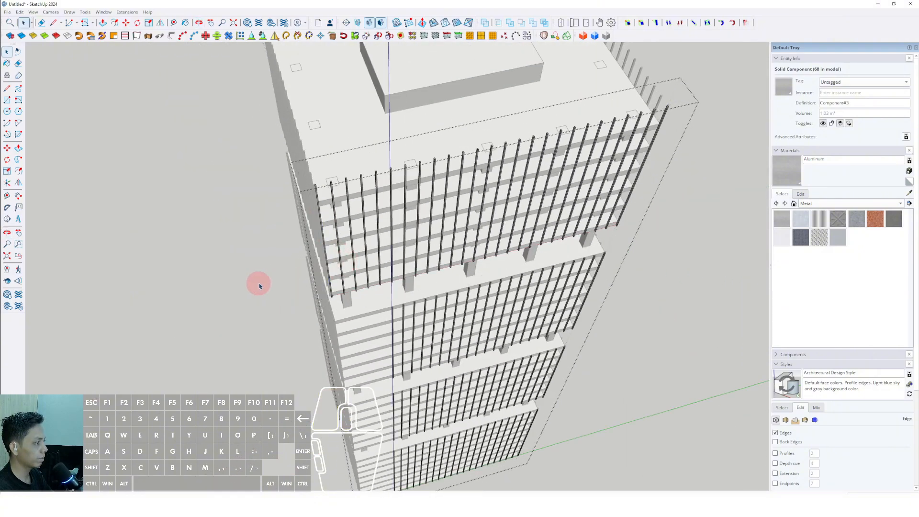
Step: Close the top tier's bar group, open the second tier's, and select its four bars nearest the gap
click(258, 285)
middle_drag(258, 285, 392, 318)
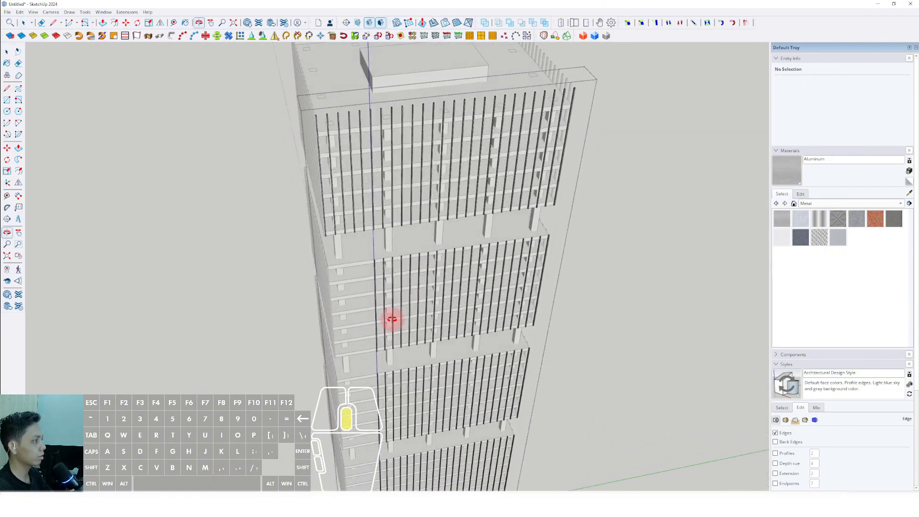
scroll(381, 282, up, 5)
click(369, 252)
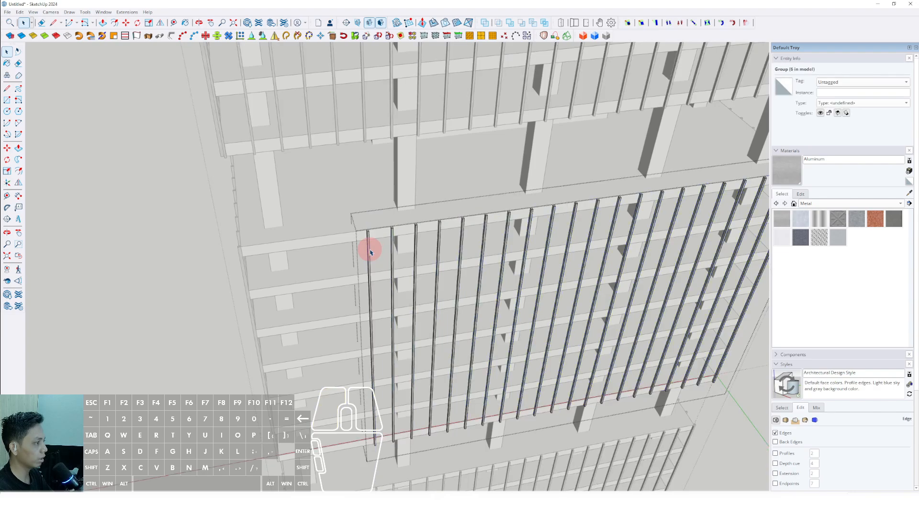
middle_drag(369, 252, 328, 325)
scroll(354, 325, up, 2)
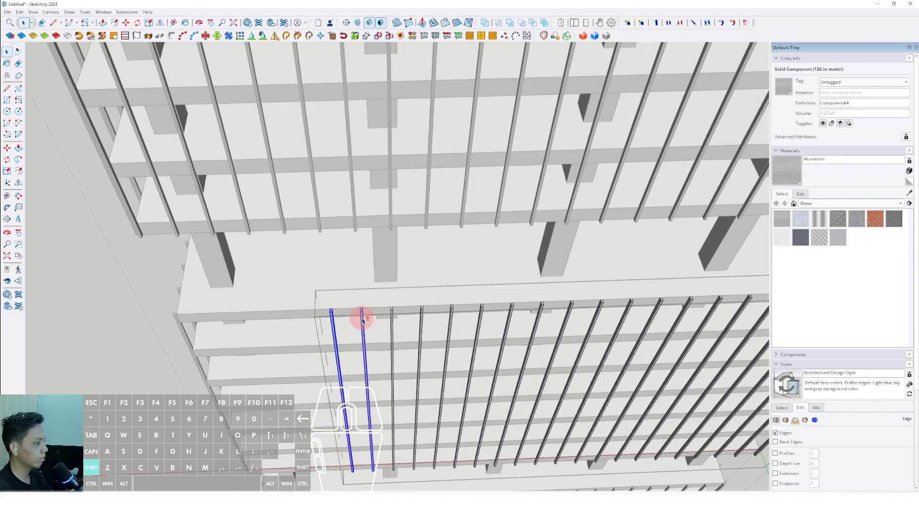
ctrl+click(393, 321)
scroll(402, 323, up, 3)
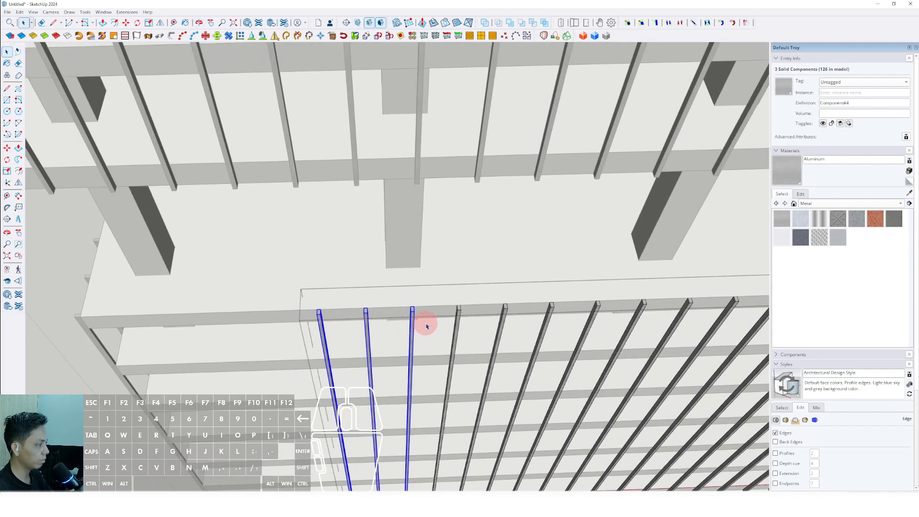
ctrl+click(460, 320)
Step: Copy the second tier's four selected bars along the facade by four spacings towards the uncovered corner
scroll(461, 320, up, 2)
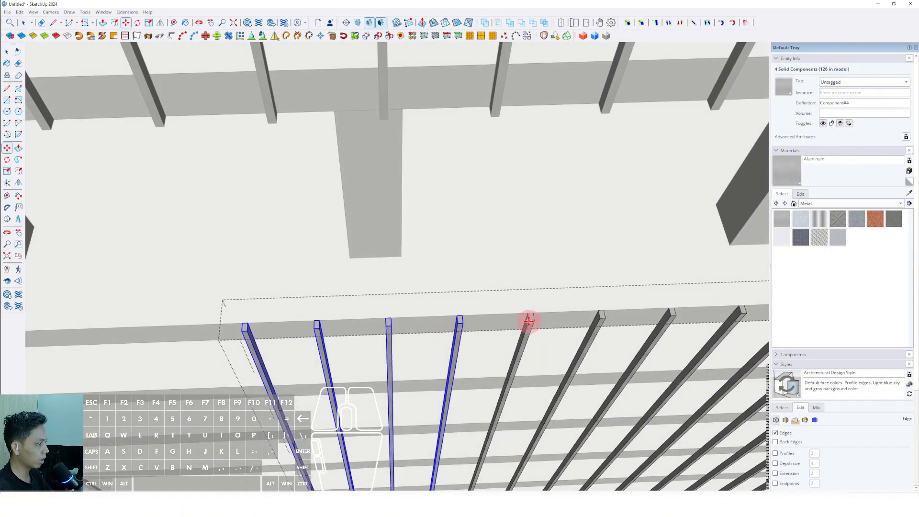
scroll(509, 315, down, 2)
shift+scroll(343, 317, up, 2)
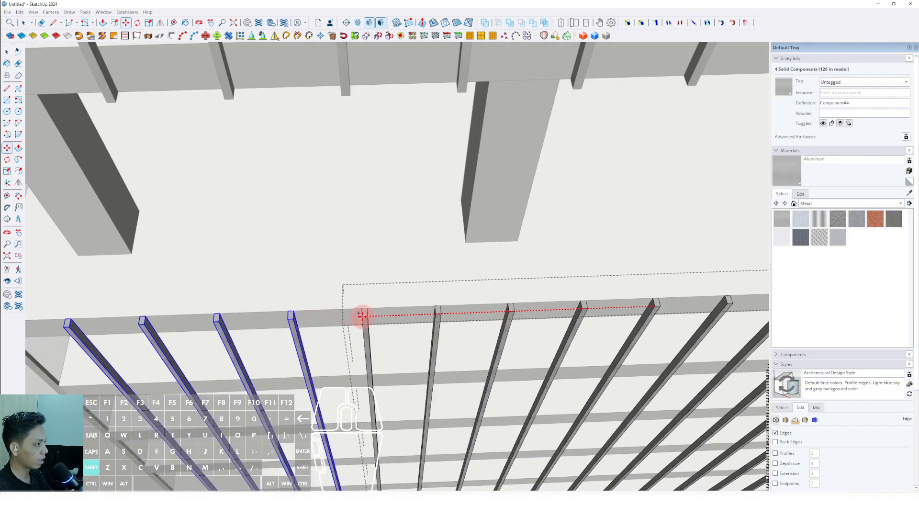
shift+click(363, 316)
key(space)
Step: Copy the second tier's outermost bar along the facade to the tower corner
scroll(345, 320, down, 2)
shift+middle_drag(149, 331, 442, 287)
scroll(303, 270, up, 3)
scroll(411, 273, up, 1)
click(423, 267)
key(t)
shift+middle_drag(390, 263, 445, 246)
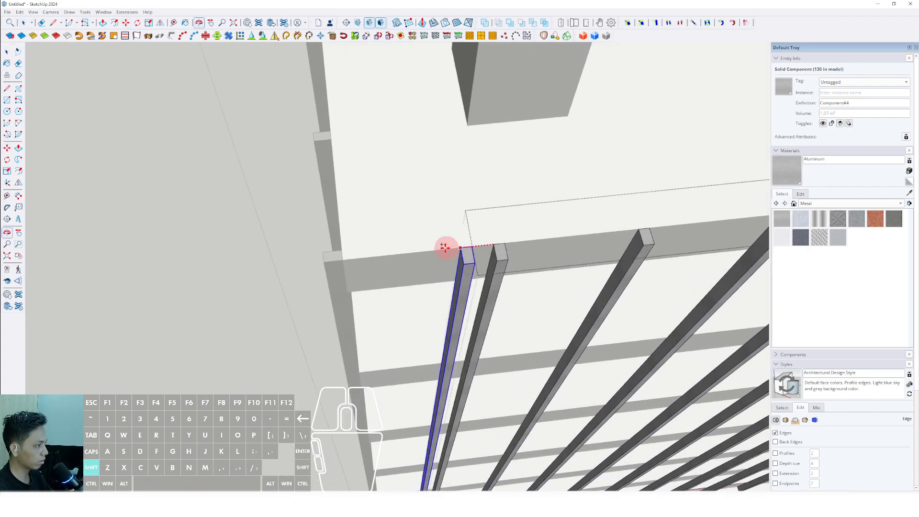
scroll(361, 218, down, 6)
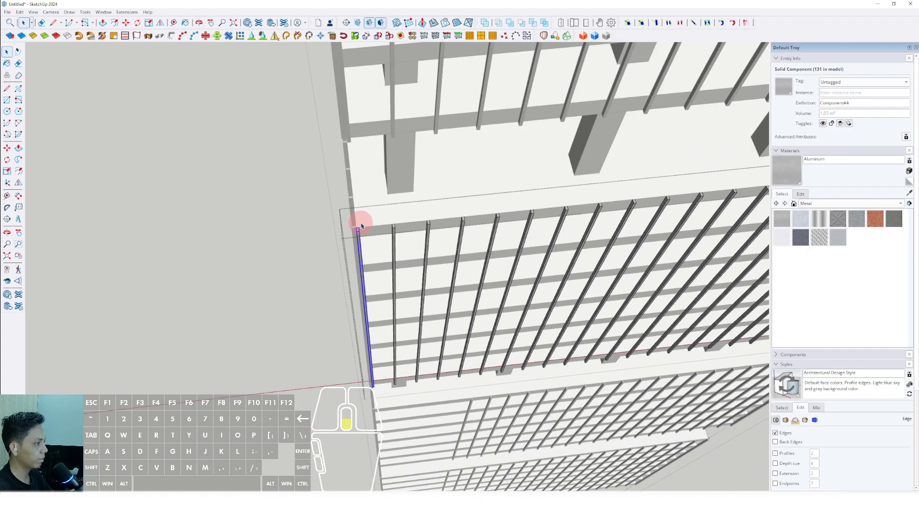
Step: Close the second tier's bar group, open the third tier's, and select its five bars nearest the gap
key(space)
click(283, 250)
middle_drag(283, 250, 392, 271)
scroll(422, 277, up, 4)
click(421, 278)
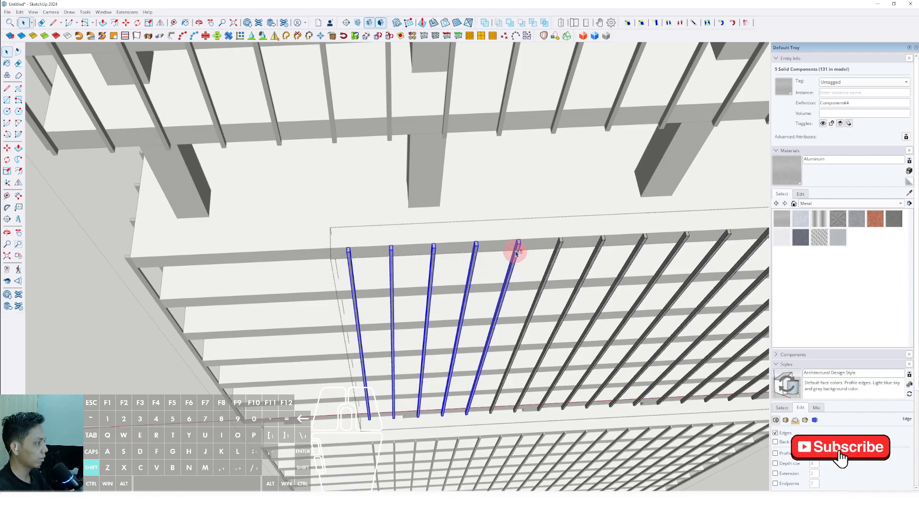
scroll(516, 254, up, 4)
middle_drag(511, 254, 514, 263)
Step: Copy the third tier's five selected bars along the facade by five spacings to fill the gap up to the corner
key(m)
scroll(555, 251, up, 2)
key(ctrl)
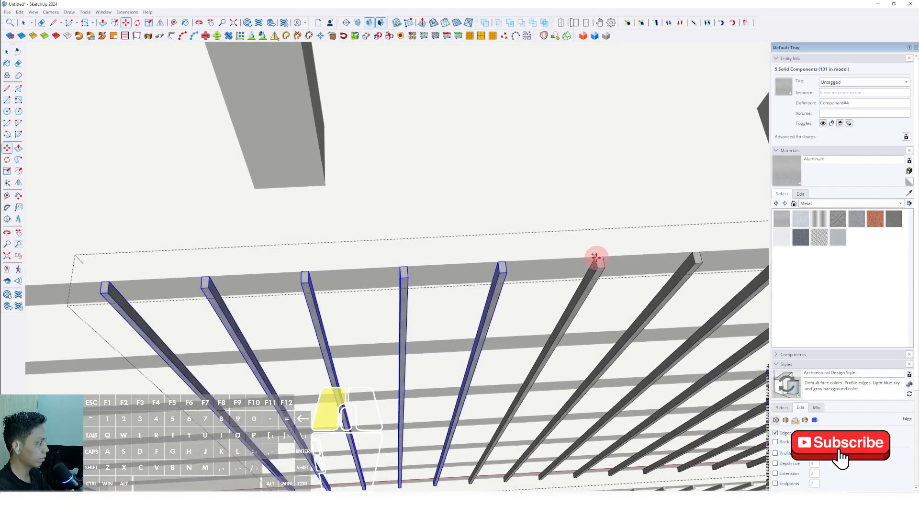
scroll(596, 258, up, 3)
shift+scroll(512, 260, down, 5)
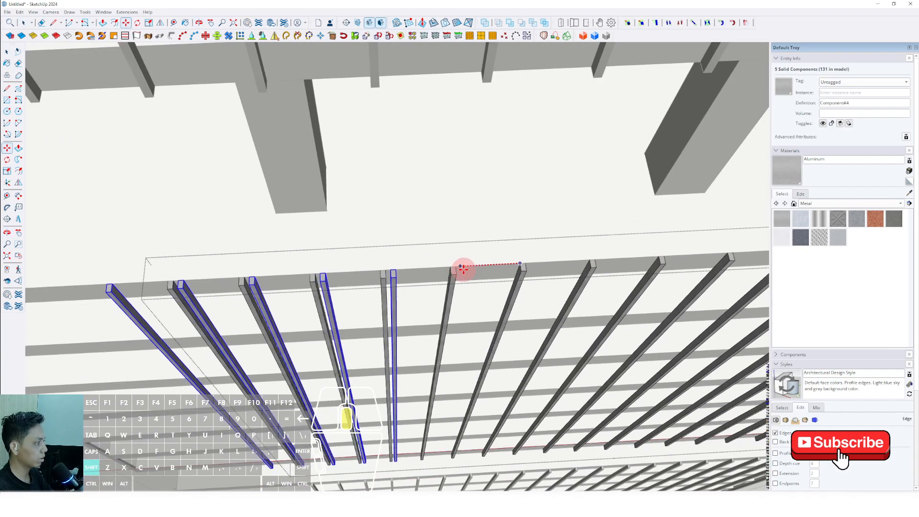
shift+middle_drag(464, 266, 667, 240)
shift+scroll(364, 253, up, 2)
click(378, 253)
scroll(384, 250, down, 3)
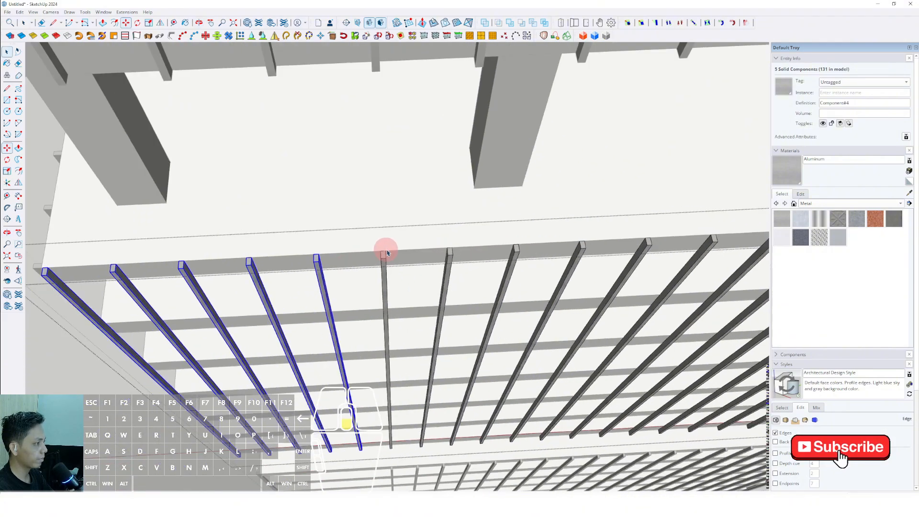
Step: Select the third tier's outermost bar and align it with the tower corner
middle_drag(383, 250, 414, 258)
scroll(424, 234, up, 4)
click(420, 233)
scroll(412, 235, up, 4)
key(m)
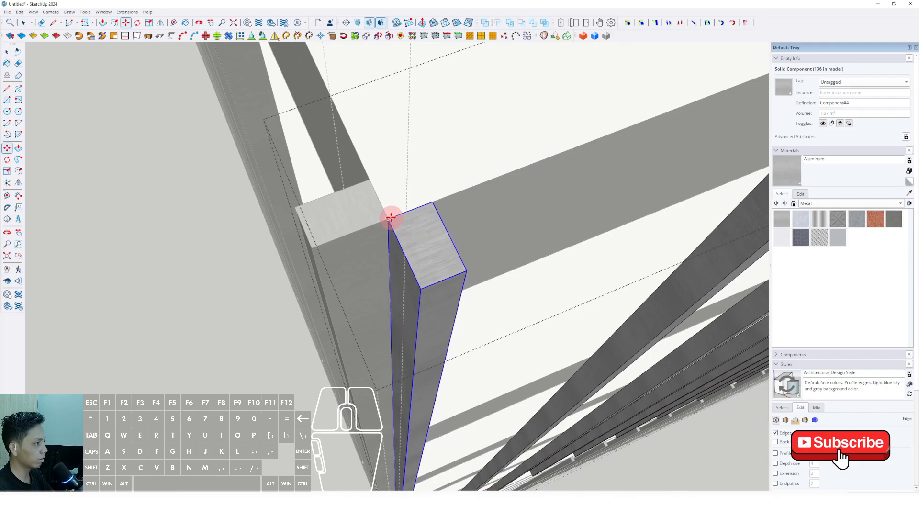
key(space)
scroll(388, 221, down, 6)
Step: Open the lowest tier's bar group and select its five bars nearest the gap
middle_drag(384, 233, 351, 232)
scroll(447, 386, up, 3)
scroll(447, 386, up, 3)
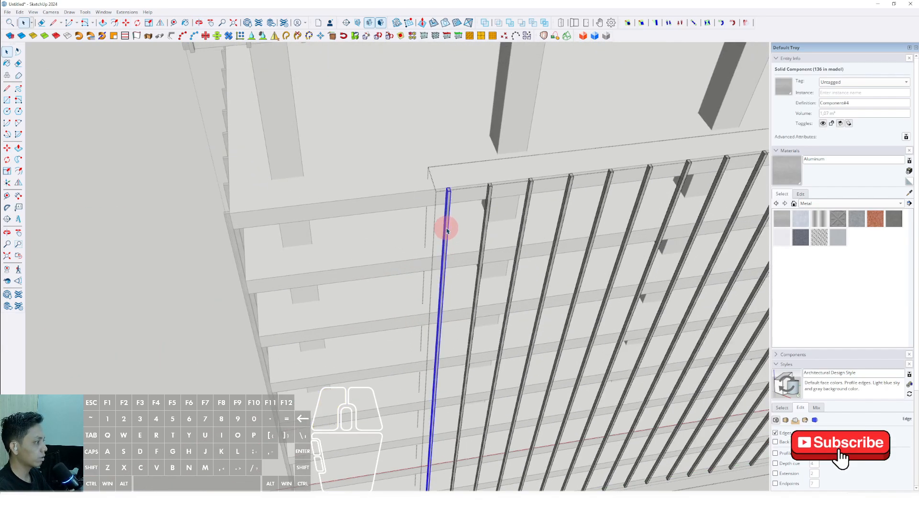
middle_drag(446, 231, 386, 292)
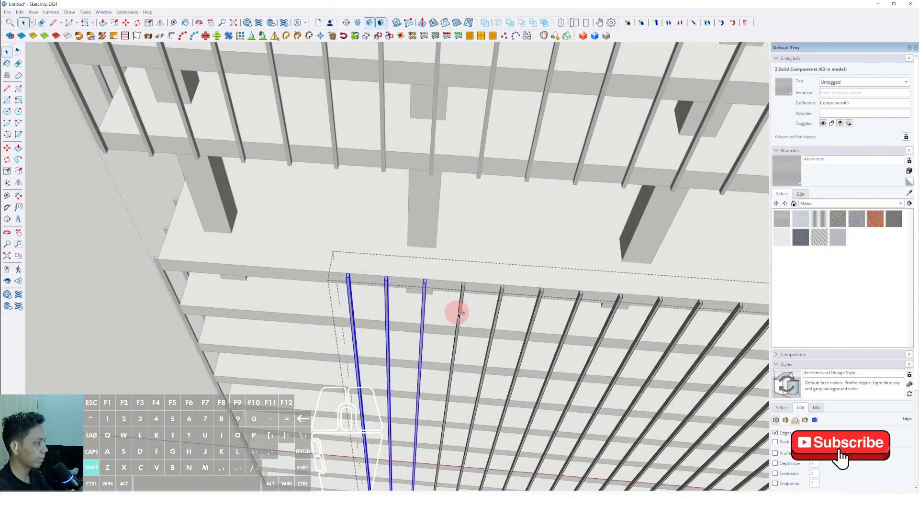
scroll(498, 325, up, 2)
middle_drag(497, 325, 430, 327)
Step: Copy the lowest tier's five selected bars along the facade by five spacings to fill the gap up to the corner
scroll(433, 321, up, 4)
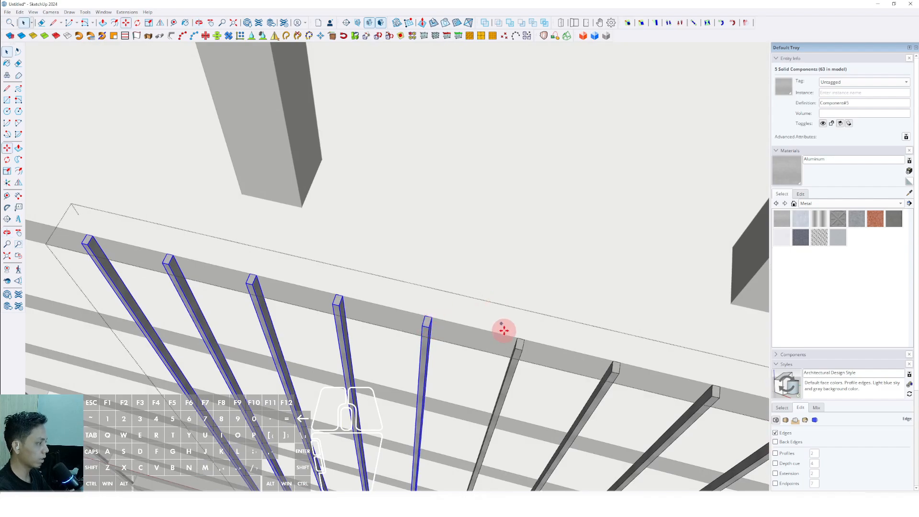
scroll(503, 330, up, 2)
shift+scroll(471, 325, down, 2)
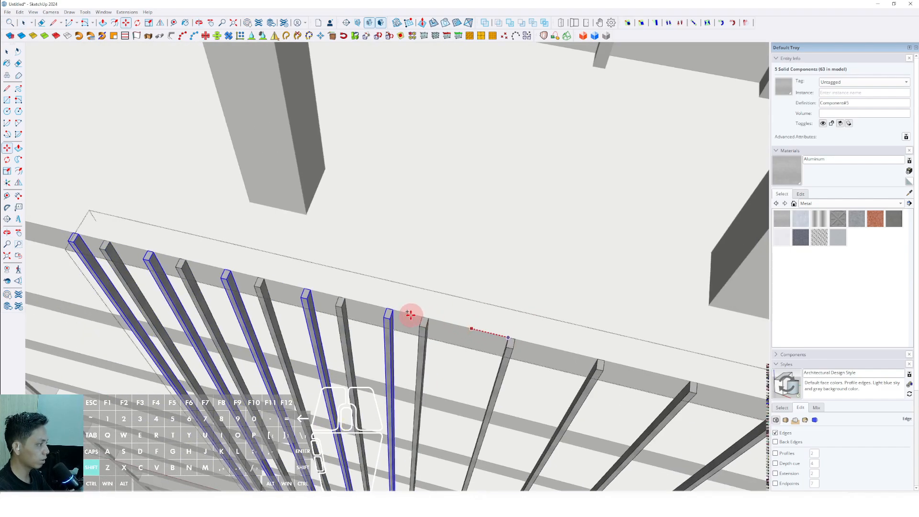
shift+middle_drag(250, 269, 459, 287)
shift+scroll(323, 261, up, 1)
shift+click(333, 269)
shift+scroll(333, 268, down, 2)
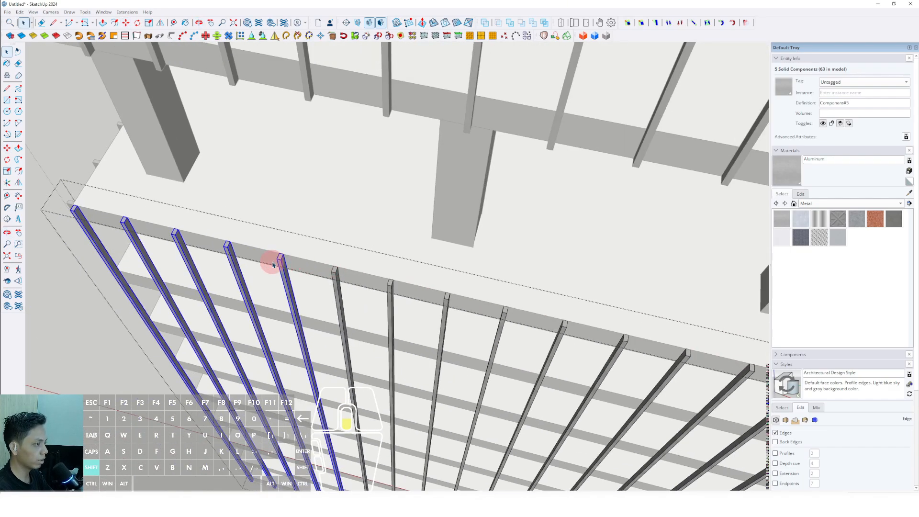
Step: Align the lowest tier's outermost bar with the tower corner and close the bar group
middle_drag(271, 262, 349, 300)
scroll(364, 311, up, 6)
key(space)
right_click(414, 335)
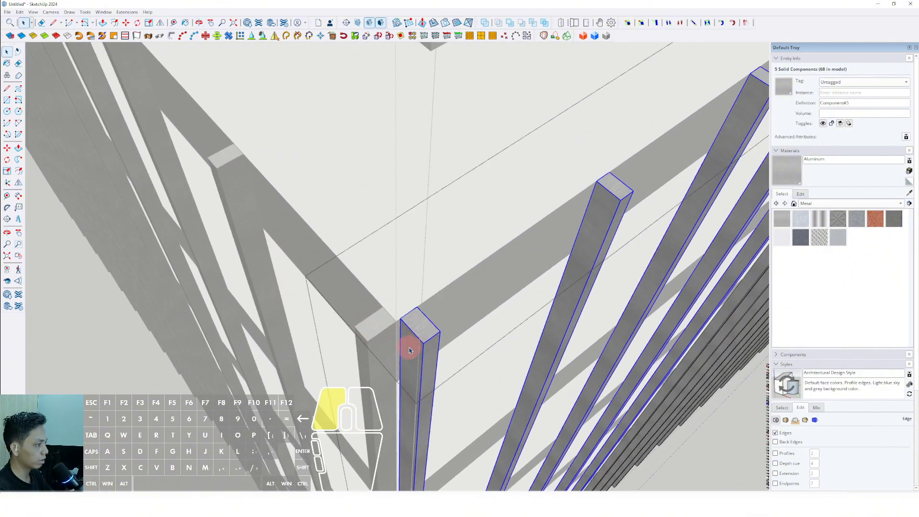
click(409, 350)
scroll(410, 349, up, 4)
key(m)
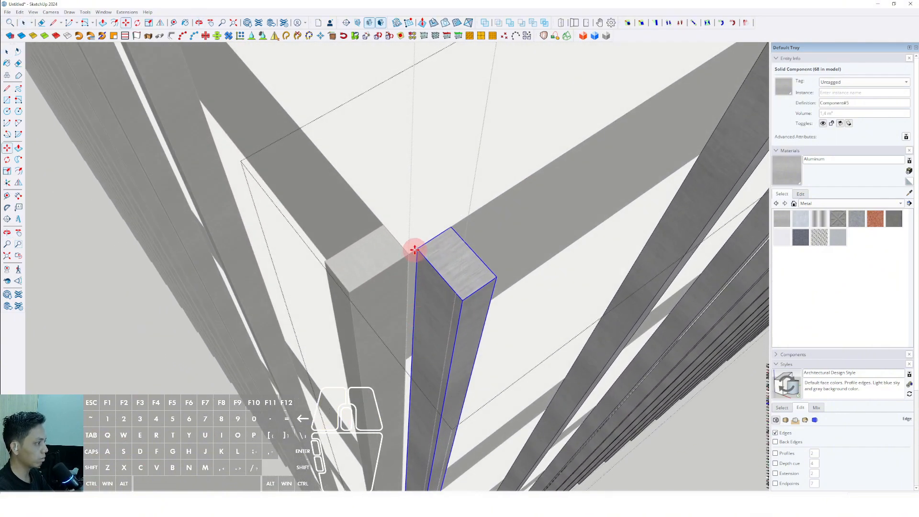
key(space)
scroll(396, 356, down, 12)
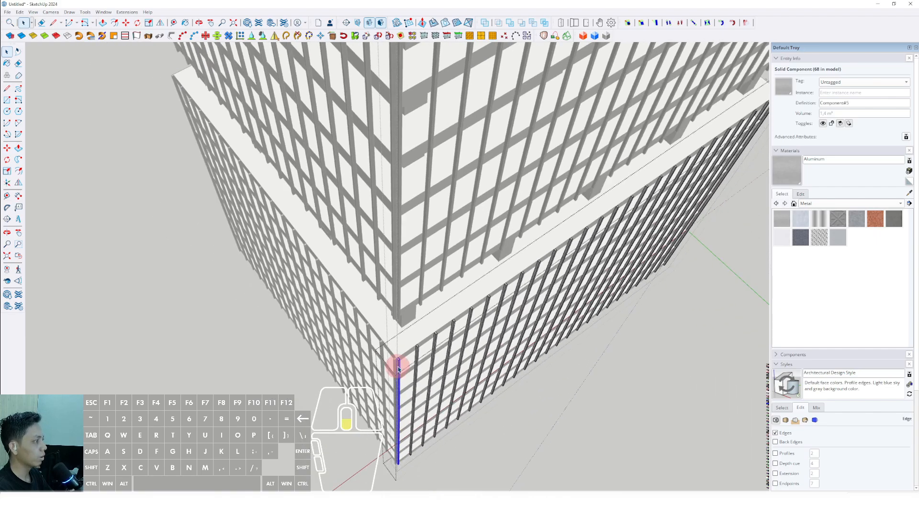
middle_drag(413, 350, 375, 330)
click(625, 259)
click(625, 259)
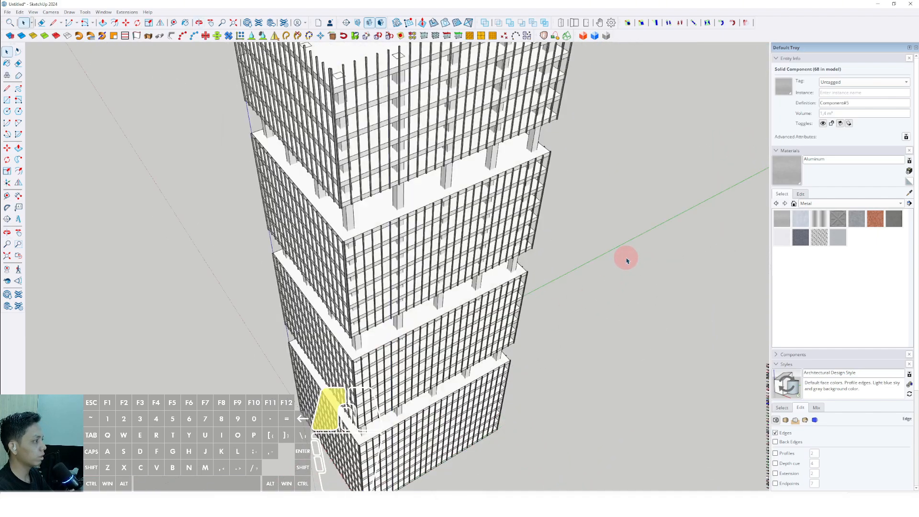
Step: Examine the bar cladding around all tiers of the tower
shift+scroll(485, 318, down, 4)
middle_drag(349, 218, 362, 166)
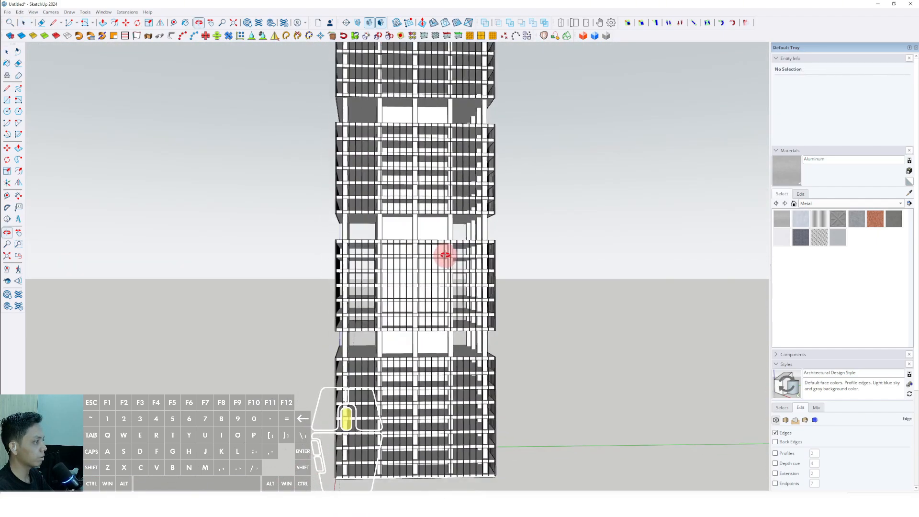
middle_drag(445, 255, 443, 298)
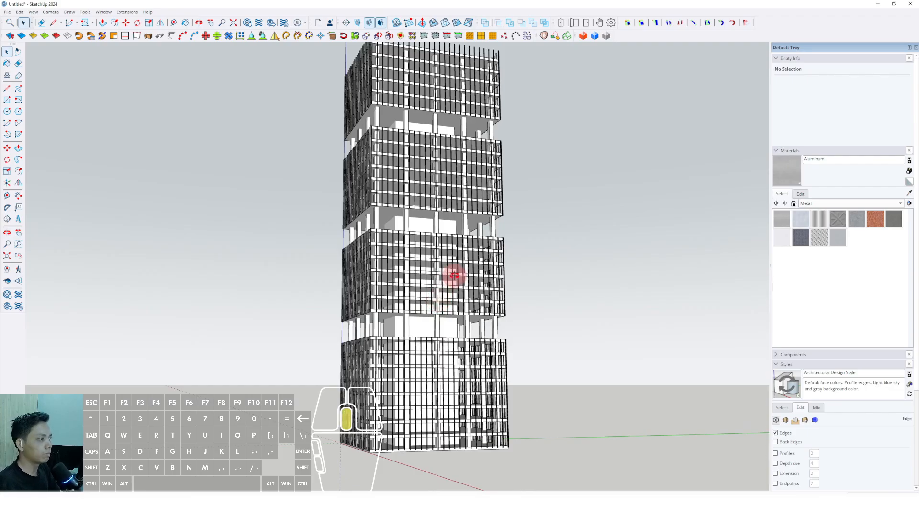
middle_drag(454, 275, 446, 284)
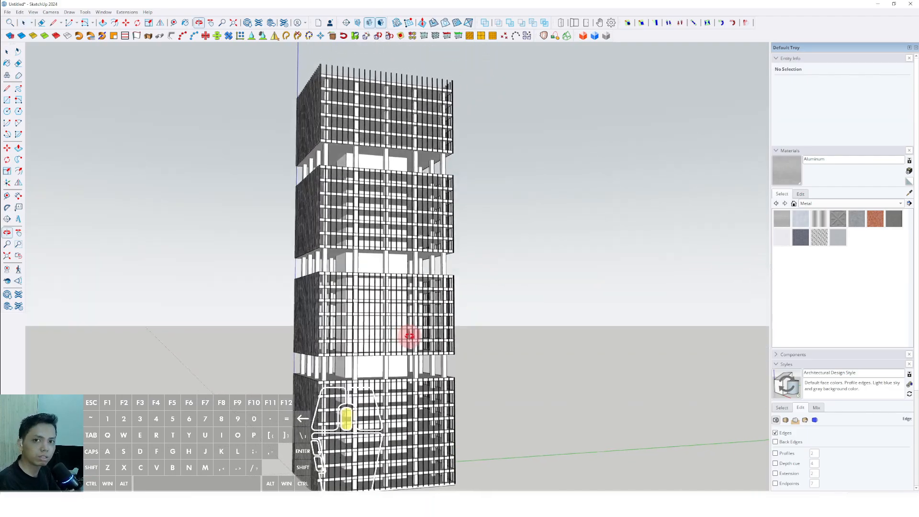
middle_drag(430, 345, 515, 400)
scroll(410, 252, up, 5)
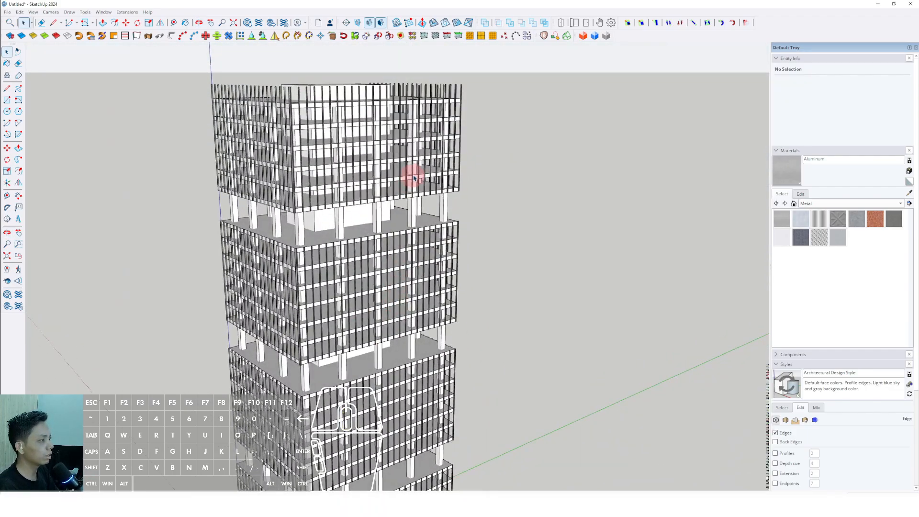
scroll(422, 170, down, 5)
Step: Select the full-height bar group on one facade and copy it across the roof to the opposite facade
middle_drag(415, 215, 292, 285)
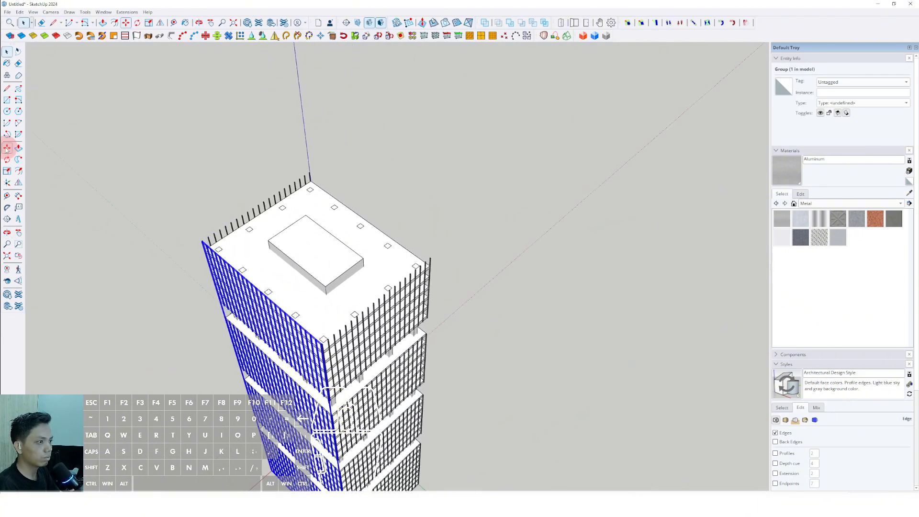
scroll(317, 315, up, 2)
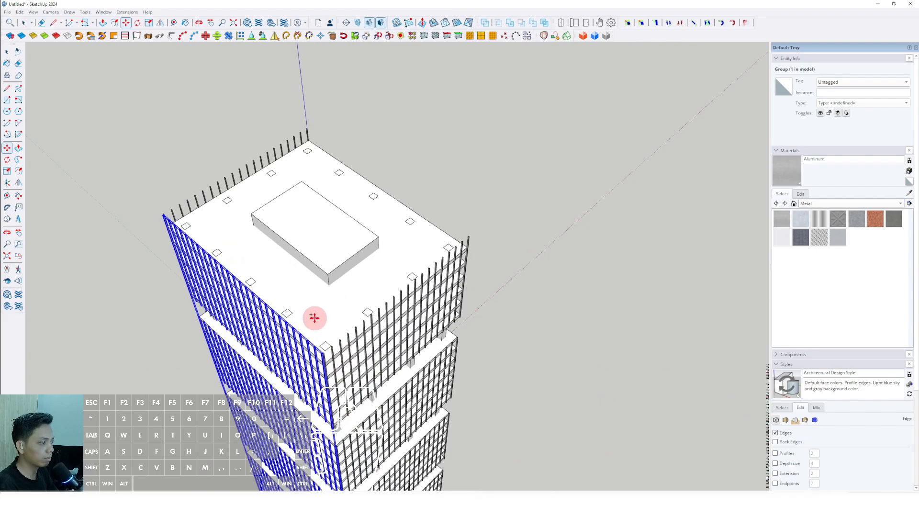
scroll(311, 322, up, 8)
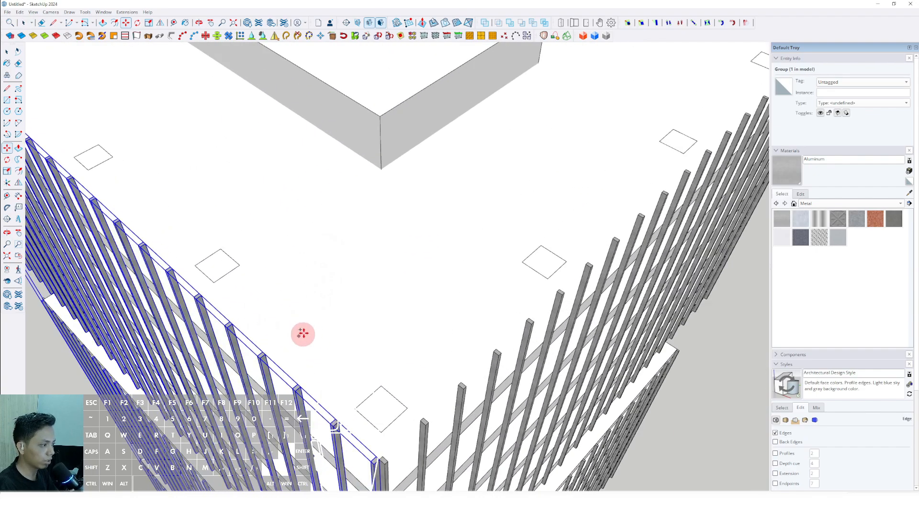
click(303, 333)
shift+scroll(352, 293, down, 5)
shift+middle_drag(474, 186, 288, 350)
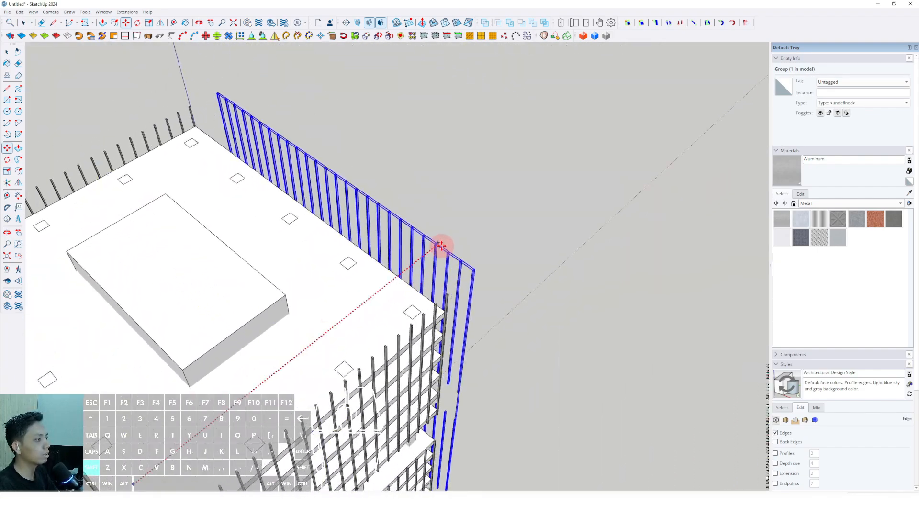
middle_drag(277, 313, 228, 190)
Step: Mirror the copied bar group and move it so its end bar meets the tower corner
click(159, 25)
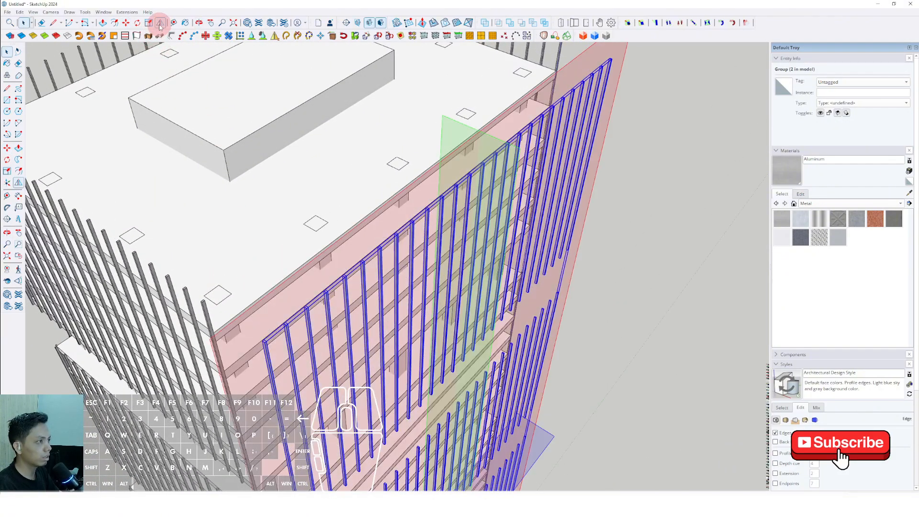
middle_drag(274, 321, 388, 347)
key(space)
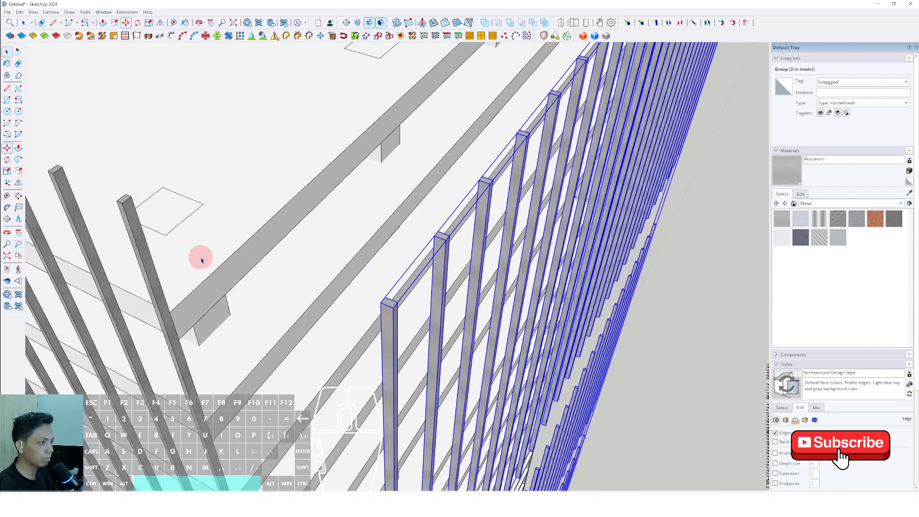
scroll(382, 300, up, 2)
click(378, 296)
scroll(351, 299, down, 1)
shift+middle_drag(347, 304, 462, 261)
scroll(269, 268, up, 1)
scroll(383, 280, down, 10)
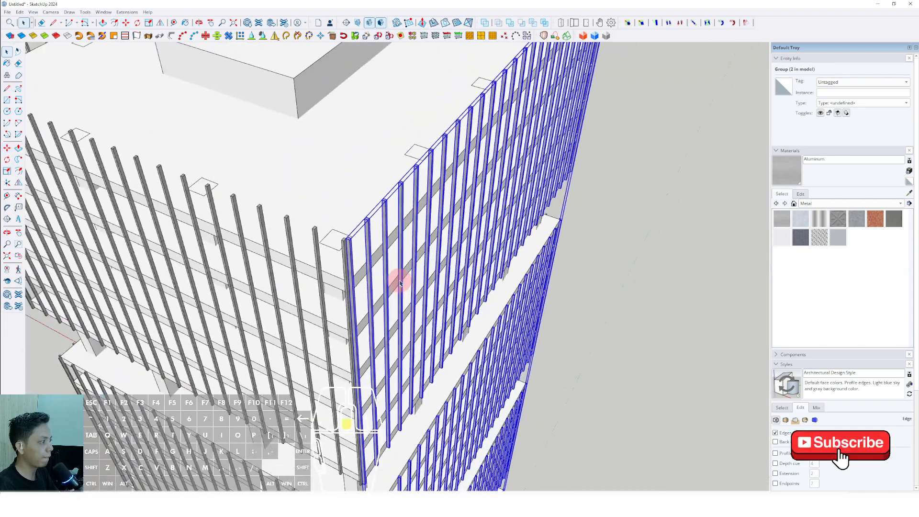
Step: Deselect the group and inspect the bars on all four facades and around the roof edge
shift+middle_drag(388, 292, 563, 213)
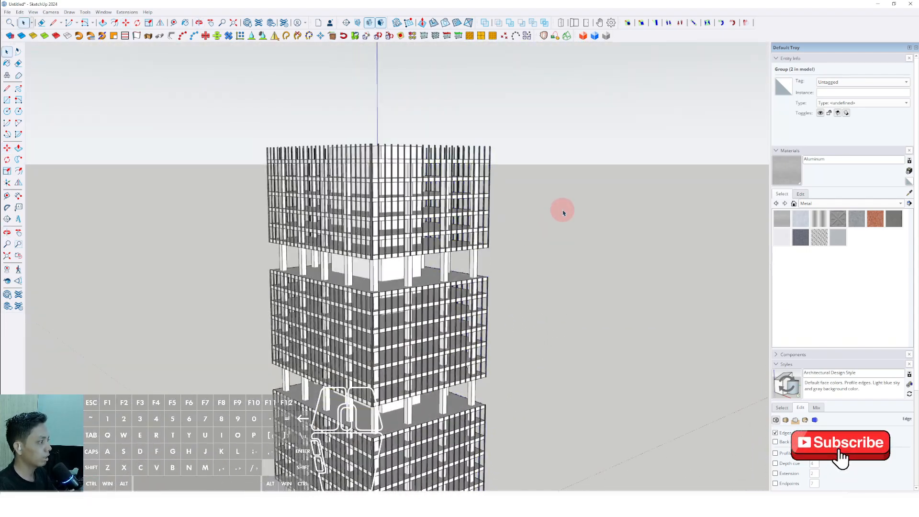
click(509, 249)
middle_drag(502, 249, 537, 205)
scroll(394, 217, down, 4)
middle_drag(387, 295, 426, 341)
middle_drag(483, 337, 426, 460)
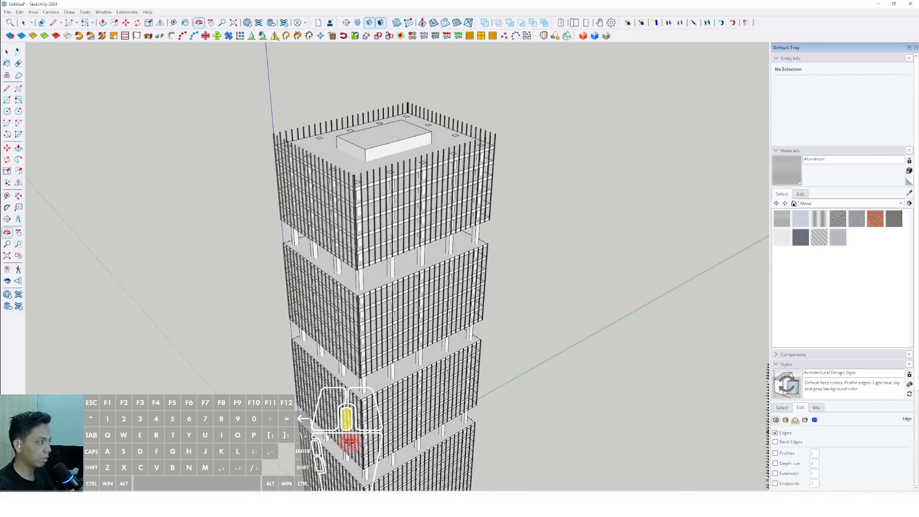
scroll(377, 225, up, 3)
middle_drag(378, 226, 315, 343)
scroll(438, 268, up, 2)
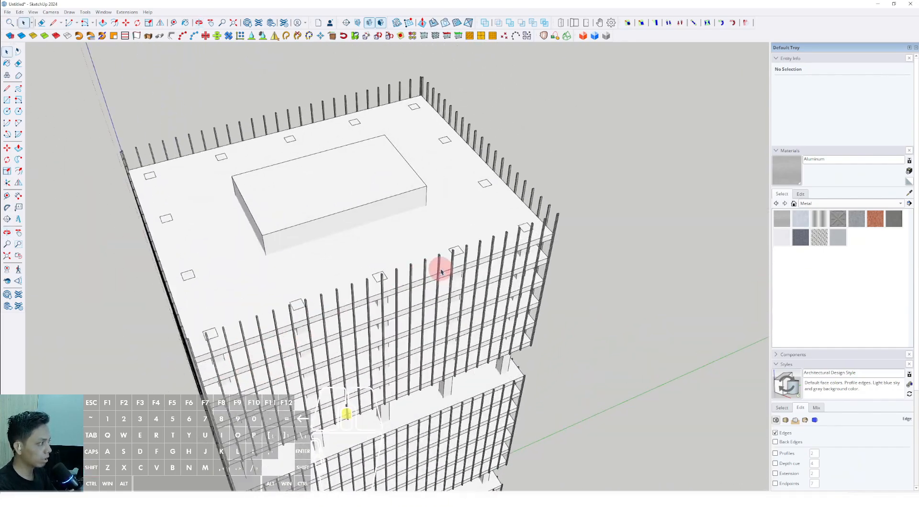
middle_drag(438, 269, 307, 322)
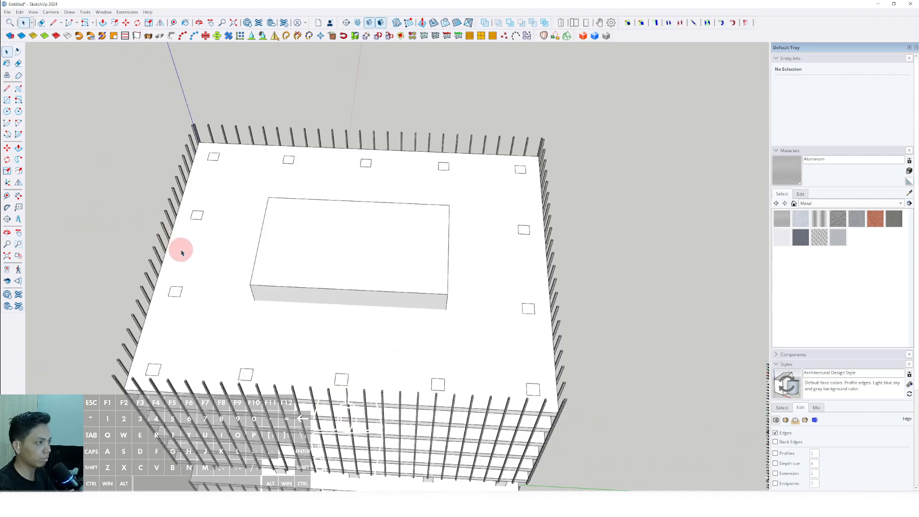
Step: Draw a rectangle over the tops of the bars, spanning the whole roof between diagonally opposite corner bars
middle_drag(181, 253, 93, 185)
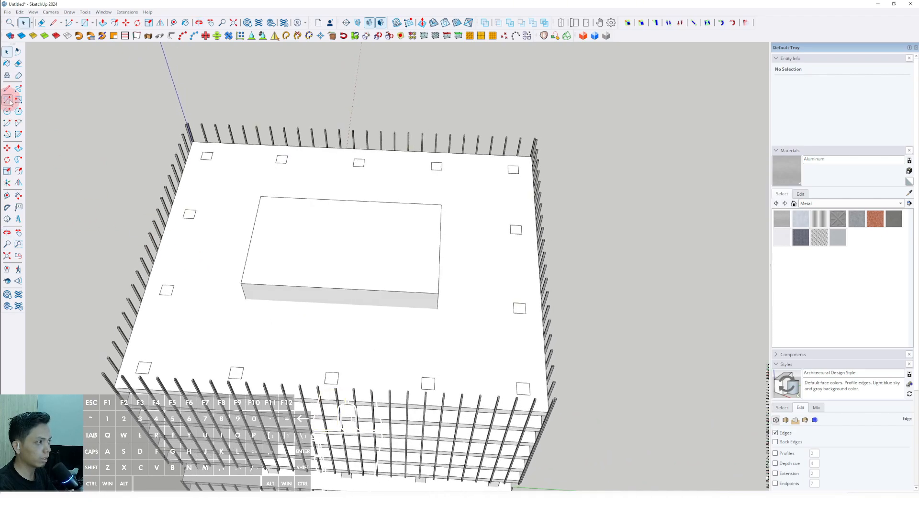
shift+middle_drag(403, 293, 351, 286)
scroll(412, 358, up, 2)
shift+middle_drag(435, 357, 373, 334)
scroll(400, 340, up, 4)
scroll(476, 375, up, 2)
scroll(480, 351, up, 2)
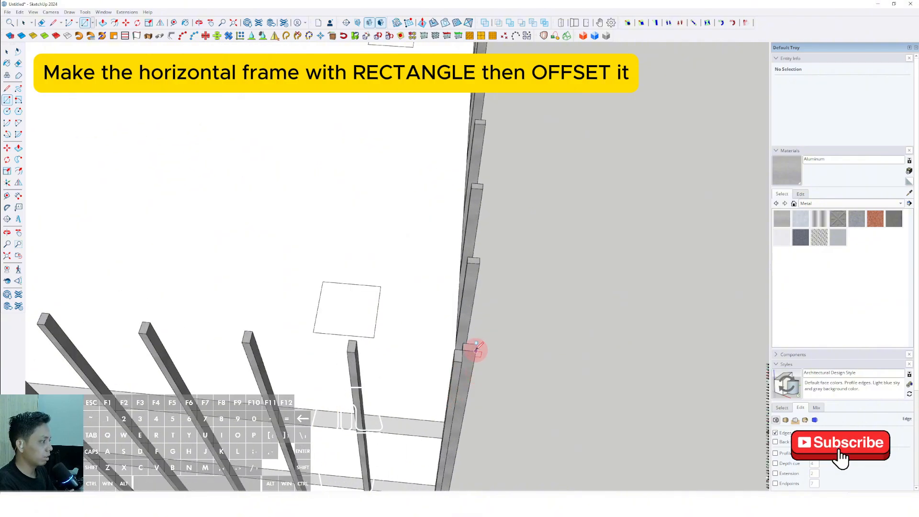
click(476, 351)
scroll(369, 268, down, 6)
shift+middle_drag(246, 179, 541, 416)
shift+middle_drag(314, 217, 375, 305)
scroll(311, 271, up, 2)
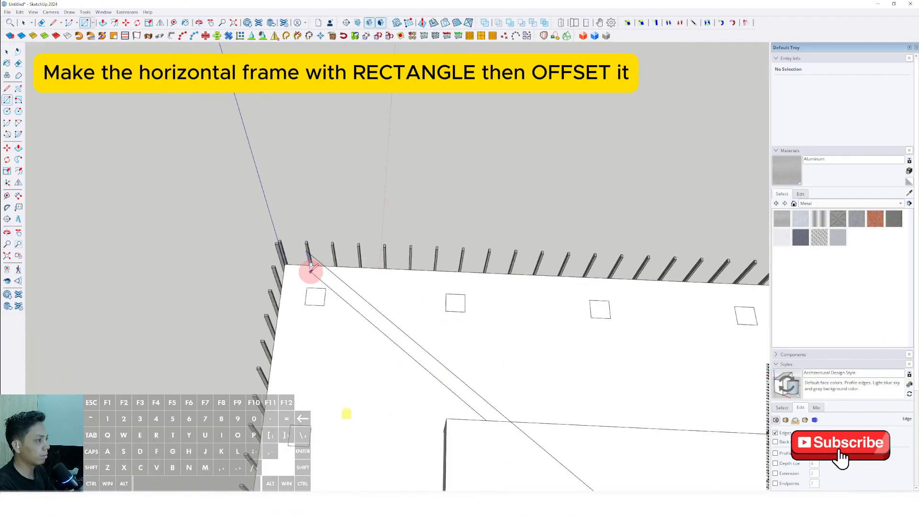
scroll(310, 272, up, 2)
middle_drag(312, 273, 324, 334)
scroll(279, 303, up, 5)
scroll(265, 299, down, 2)
scroll(235, 284, up, 1)
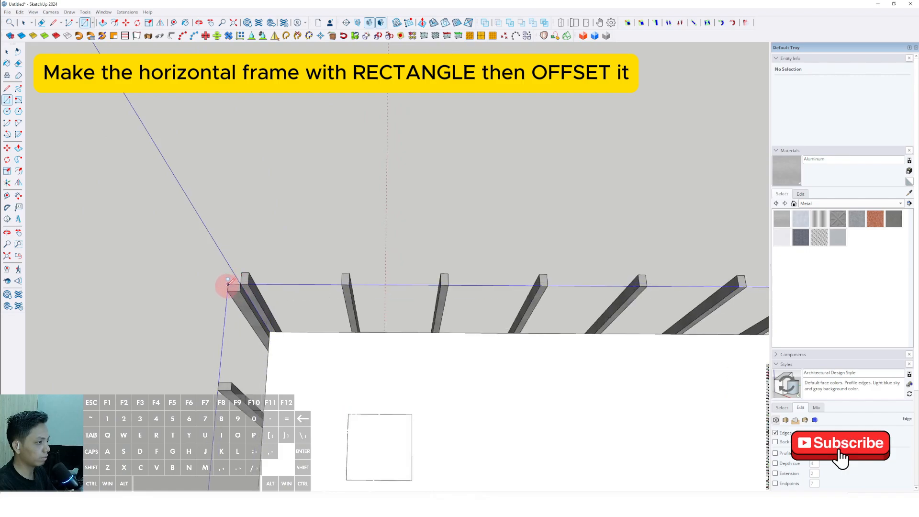
click(228, 283)
key(space)
scroll(294, 302, down, 6)
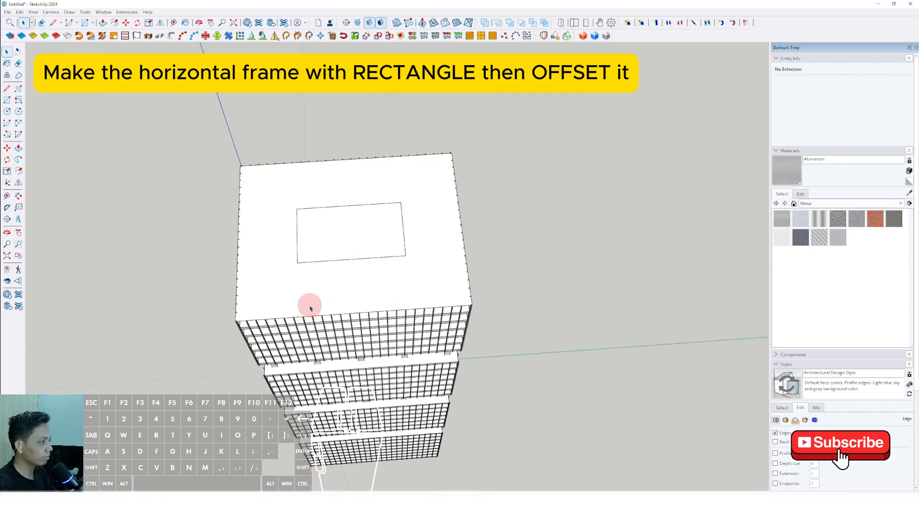
Step: Select the roof rectangle with its edges and scale it outward past the bars along one long facade
middle_drag(310, 308, 492, 231)
double_click(493, 226)
scroll(487, 246, up, 4)
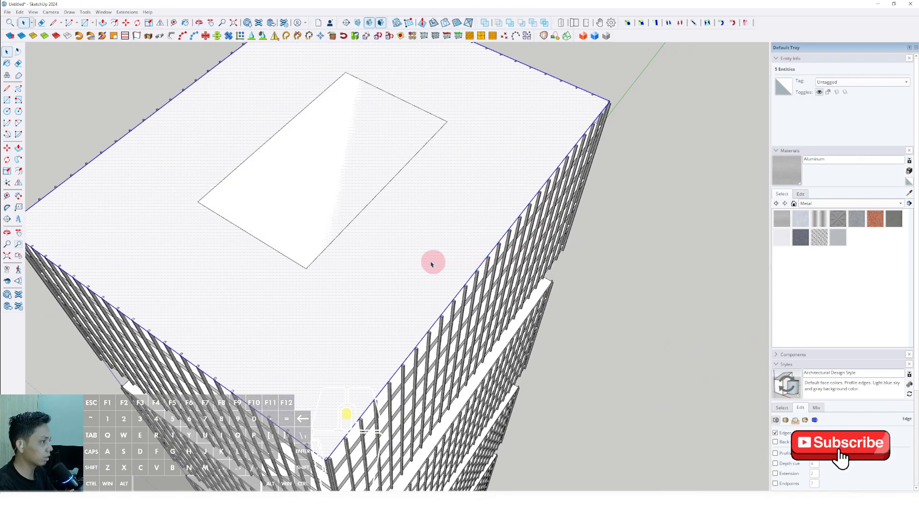
scroll(432, 264, down, 1)
shift+middle_drag(431, 264, 476, 265)
scroll(529, 259, up, 5)
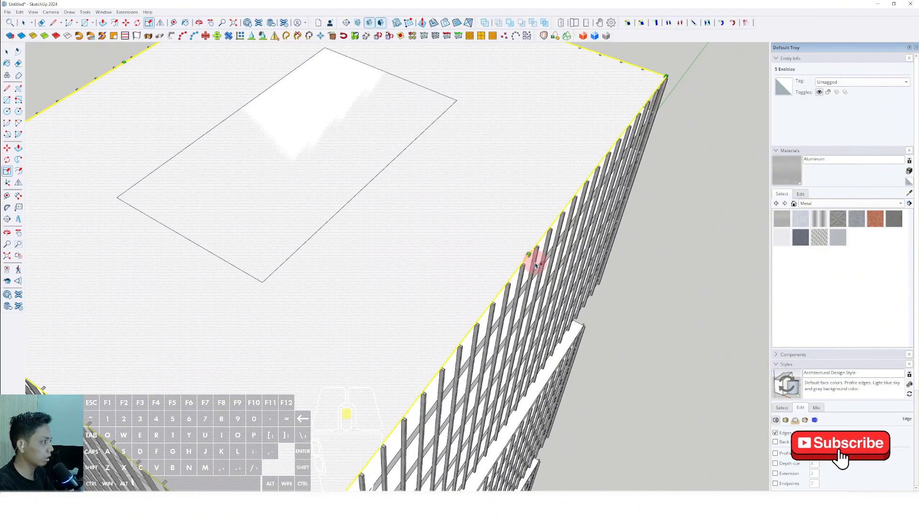
key(space)
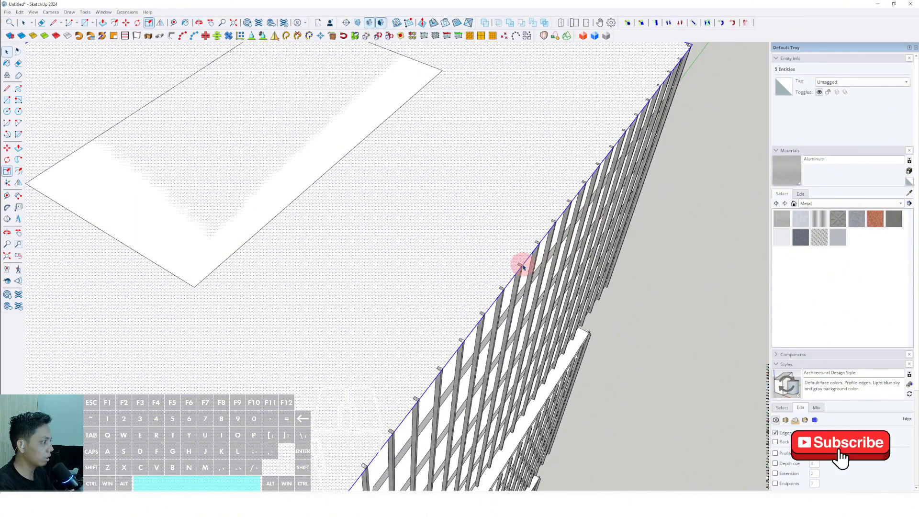
Step: Scale the roof rectangle outward past the bars along the opposite long facade
scroll(515, 264, down, 5)
middle_drag(512, 265, 617, 258)
scroll(306, 248, up, 4)
shift+middle_drag(309, 249, 403, 276)
scroll(416, 261, up, 2)
key(s)
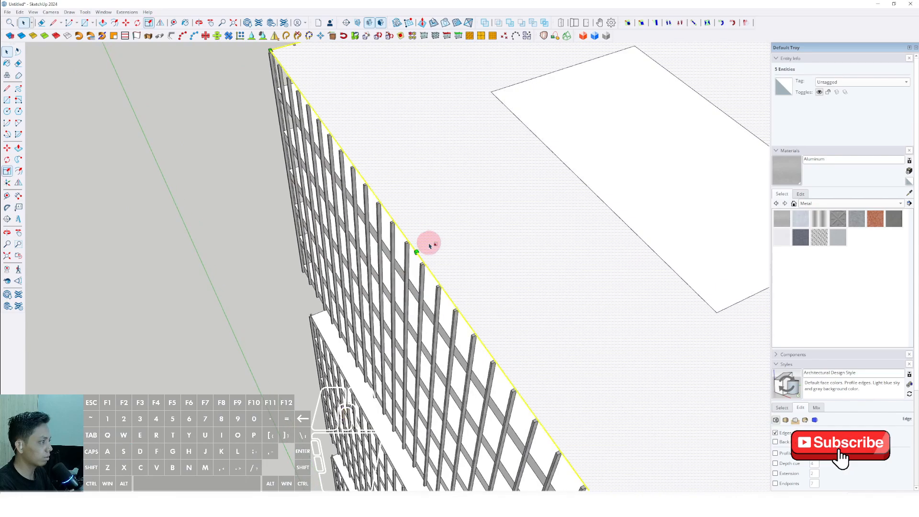
scroll(415, 253, up, 5)
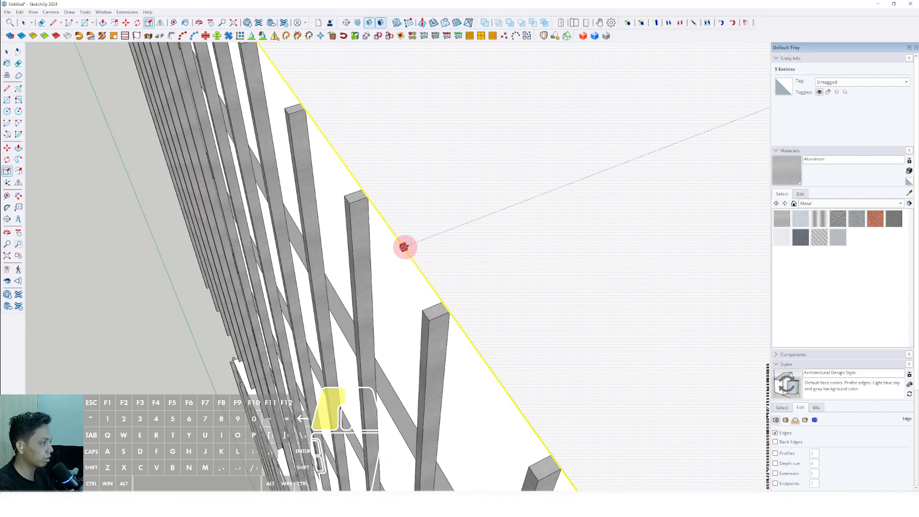
key(space)
scroll(359, 254, down, 10)
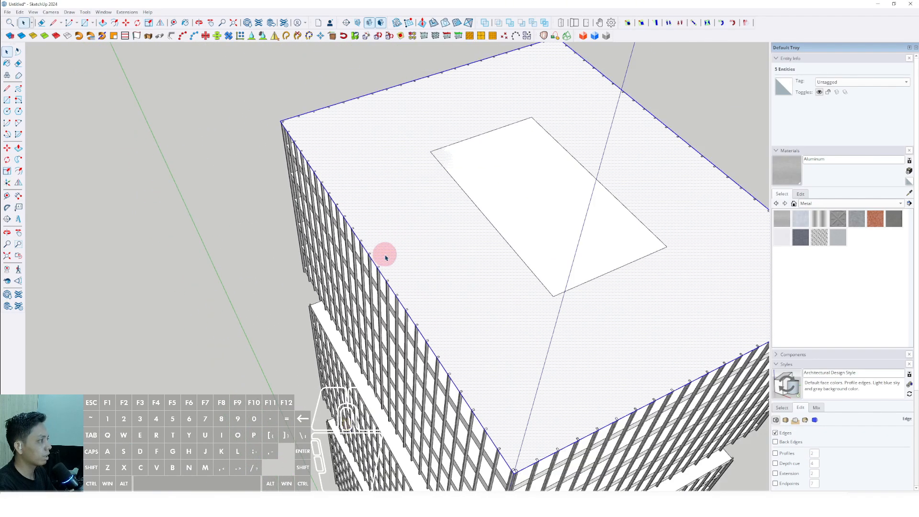
Step: Examine the scaled roof rectangle's edges against the bar tops along every side of the tower
middle_drag(416, 258, 356, 279)
middle_drag(377, 332, 330, 335)
scroll(385, 451, up, 6)
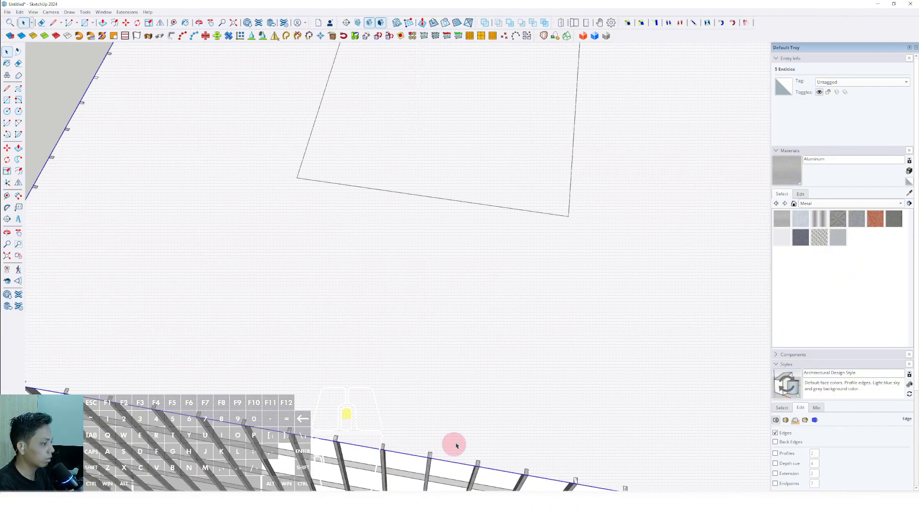
shift+middle_drag(452, 421, 206, 320)
scroll(497, 337, down, 2)
mouse_move(498, 337)
shift+middle_down()
mouse_move(450, 370)
mouse_move(461, 181)
mouse_move(414, 180)
mouse_move(414, 274)
mouse_move(306, 240)
mouse_move(619, 203)
mouse_move(314, 300)
mouse_move(414, 294)
mouse_move(460, 267)
shift+middle_up()
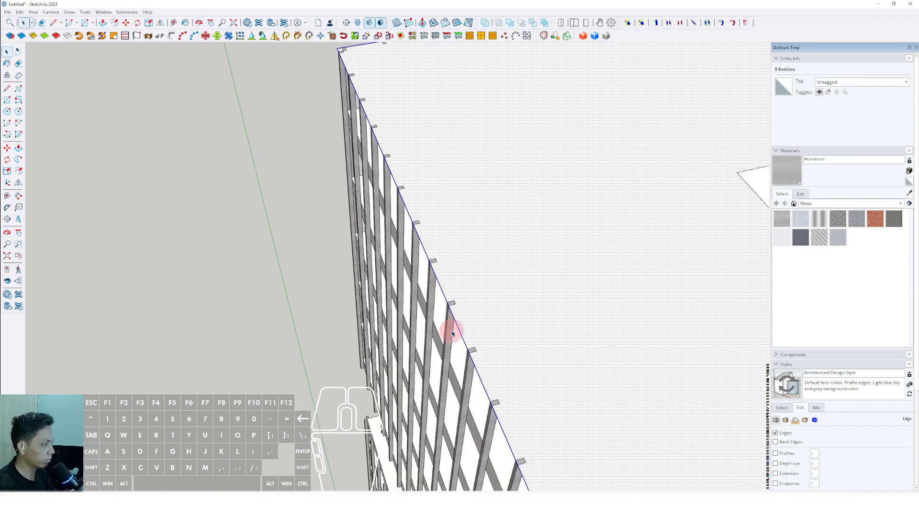
mouse_move(453, 338)
middle_down()
mouse_move(421, 267)
mouse_move(404, 287)
mouse_move(400, 205)
mouse_move(512, 327)
mouse_move(369, 330)
mouse_move(527, 322)
mouse_move(320, 314)
mouse_move(402, 361)
mouse_move(452, 291)
mouse_move(424, 301)
mouse_move(422, 318)
middle_up()
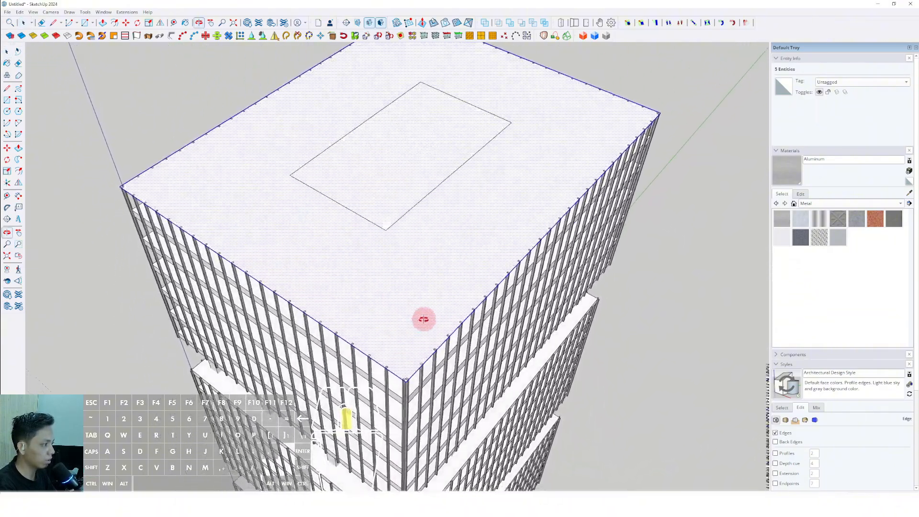
scroll(511, 324, up, 5)
middle_drag(511, 323, 431, 348)
shift+middle_drag(440, 294, 431, 319)
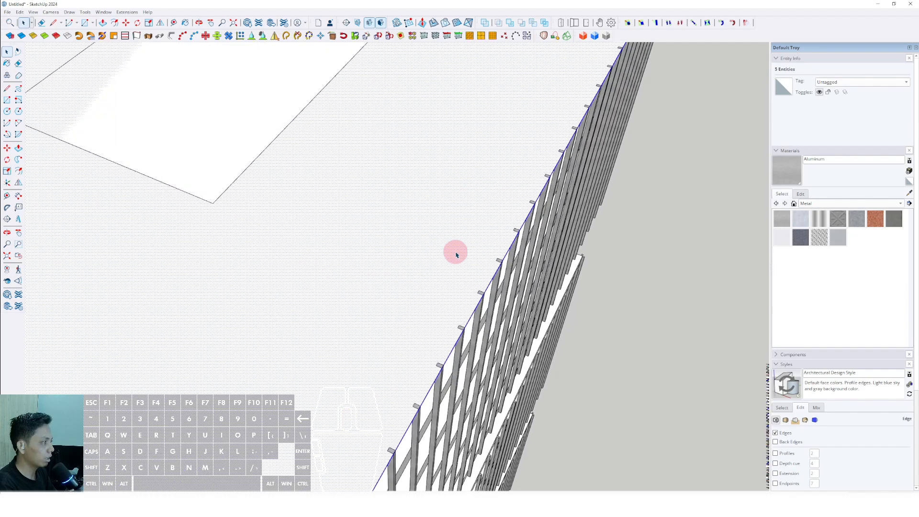
Step: Offset the roof rectangle's outline inward to the inner side of the bars, forming a narrow strip around the perimeter
click(456, 254)
shift+middle_drag(462, 282, 459, 294)
scroll(477, 289, up, 5)
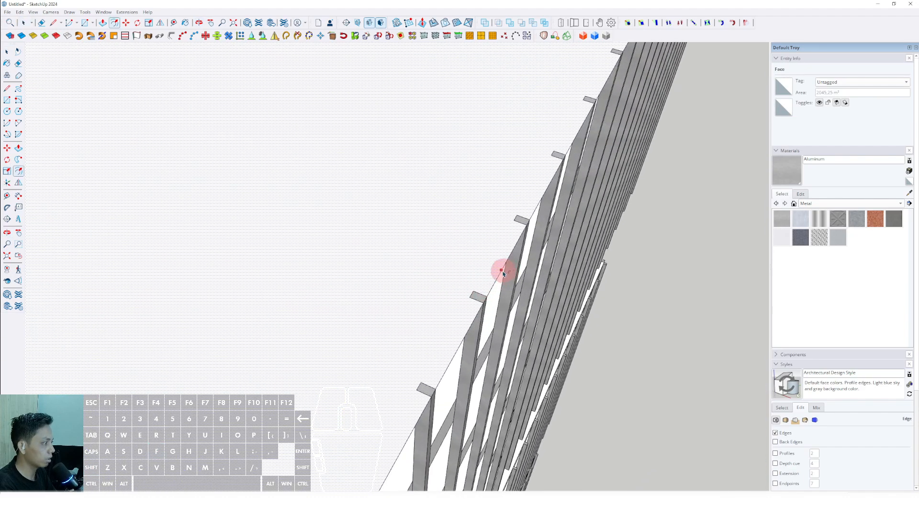
scroll(475, 295, down, 10)
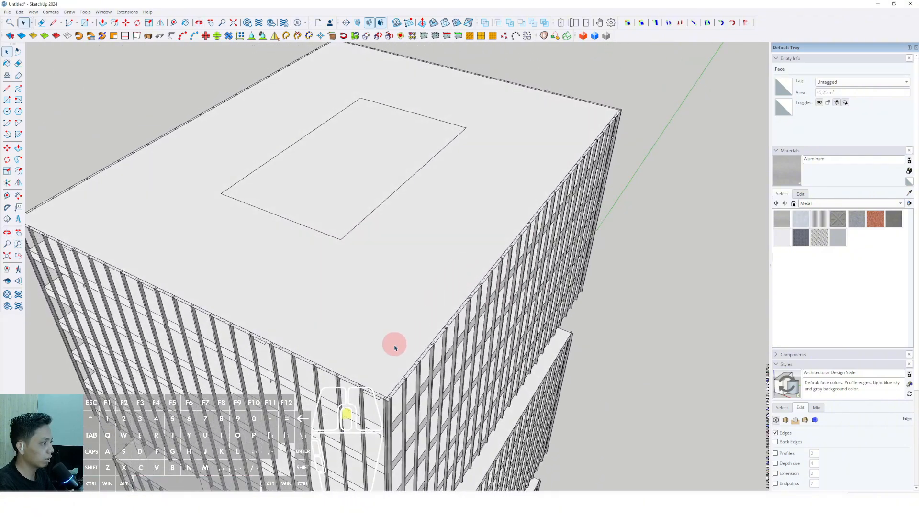
Step: Select the large inner roof face and erase it, keeping only the narrow strip over the bar tops
scroll(433, 355, up, 8)
click(476, 295)
middle_drag(464, 332, 510, 330)
scroll(484, 345, up, 3)
scroll(507, 328, down, 3)
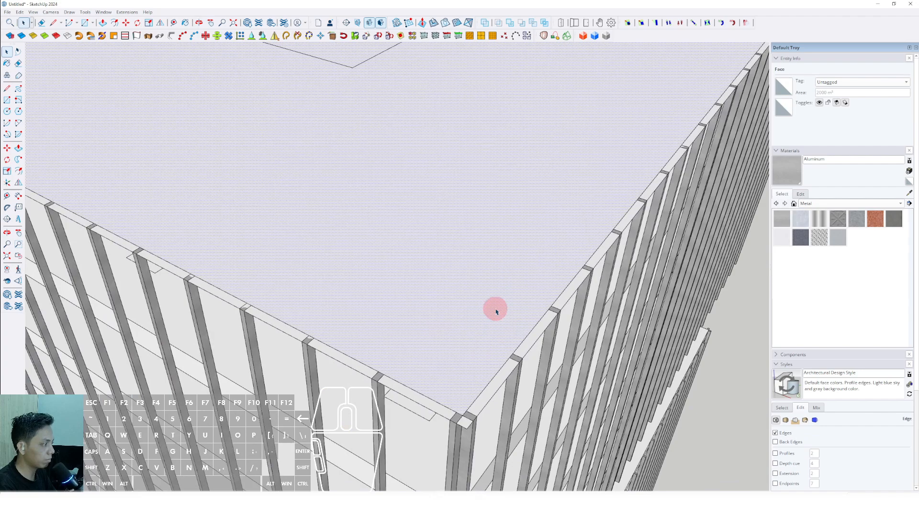
scroll(475, 324, down, 1)
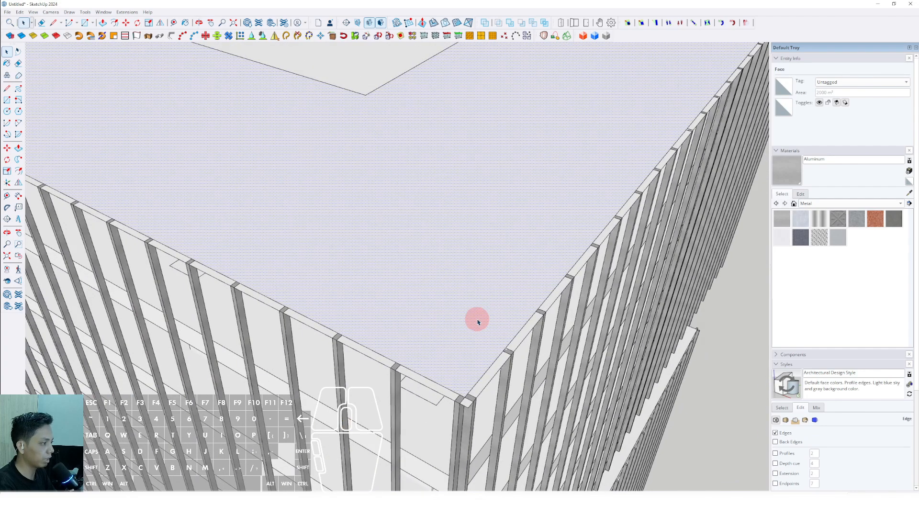
middle_drag(502, 316, 534, 324)
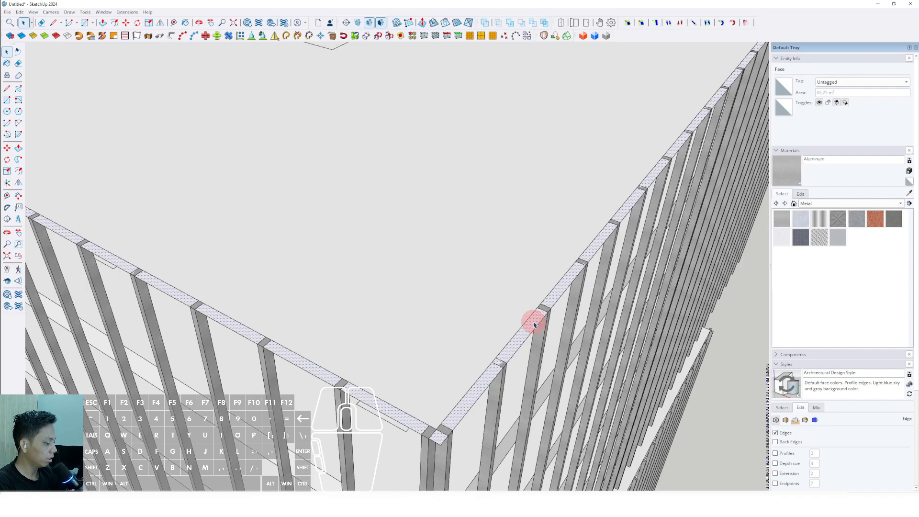
middle_drag(488, 303, 426, 273)
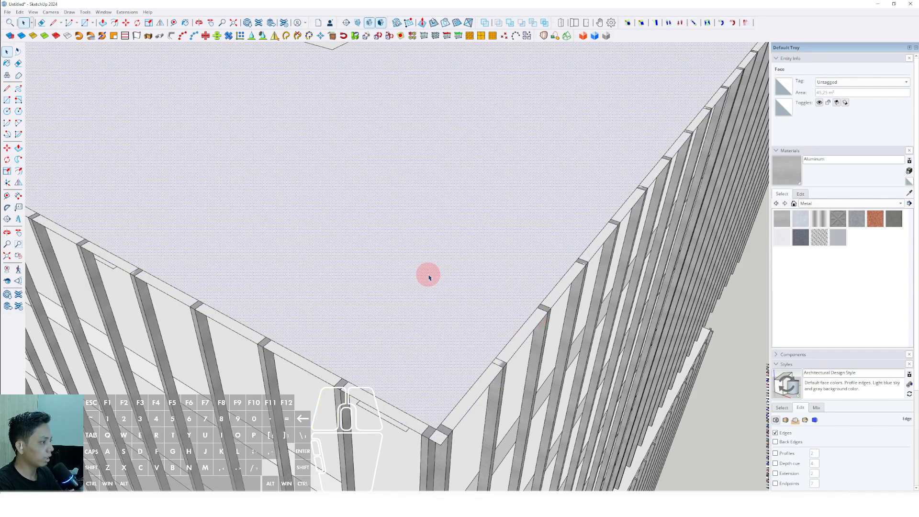
scroll(420, 330, down, 5)
right_click(447, 259)
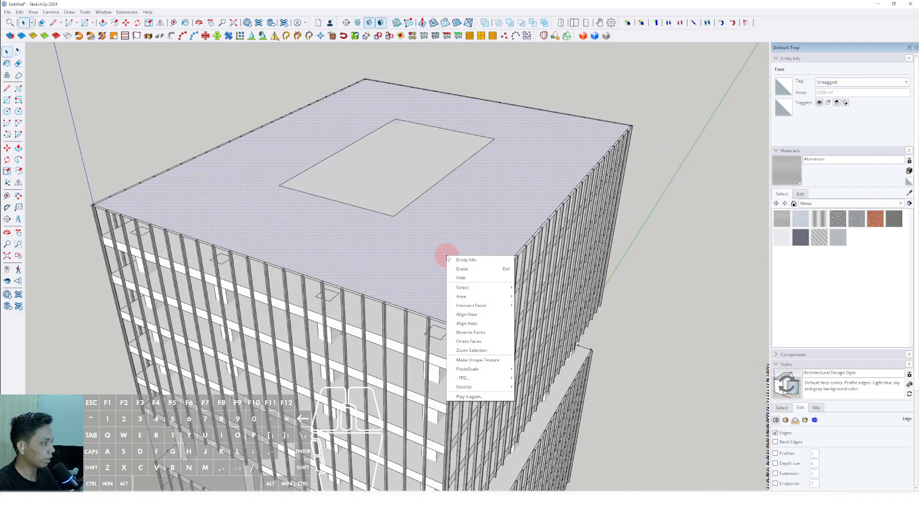
click(467, 271)
Step: Select the perimeter strip and push/pull it slightly downward into a thin solid frame around the bar tops
scroll(476, 306, up, 5)
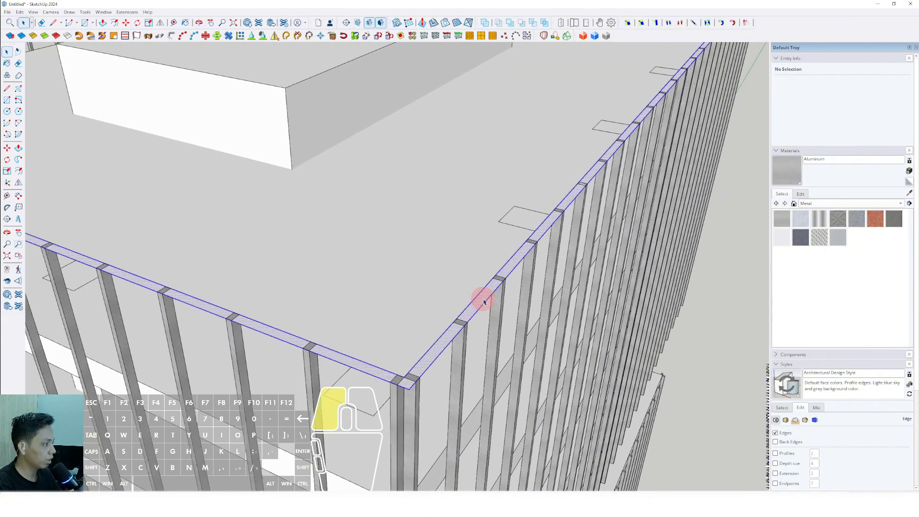
middle_drag(483, 301, 437, 260)
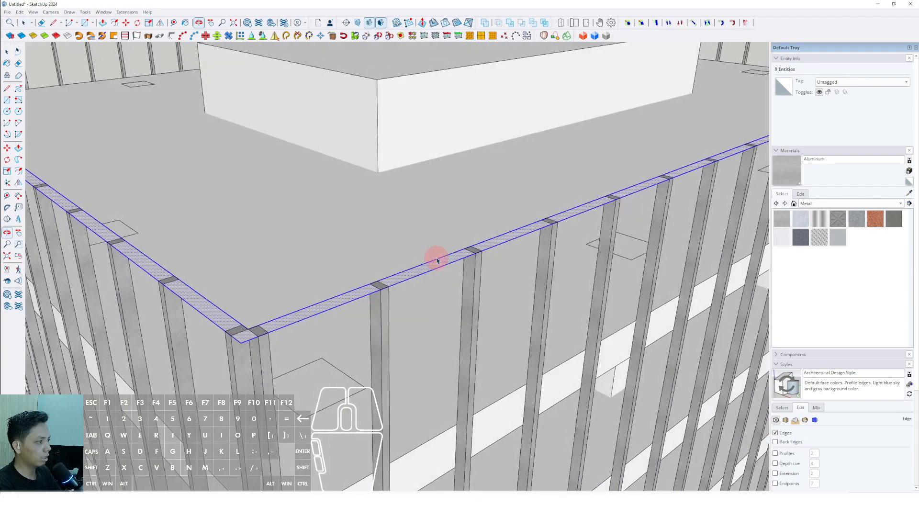
scroll(475, 259, up, 2)
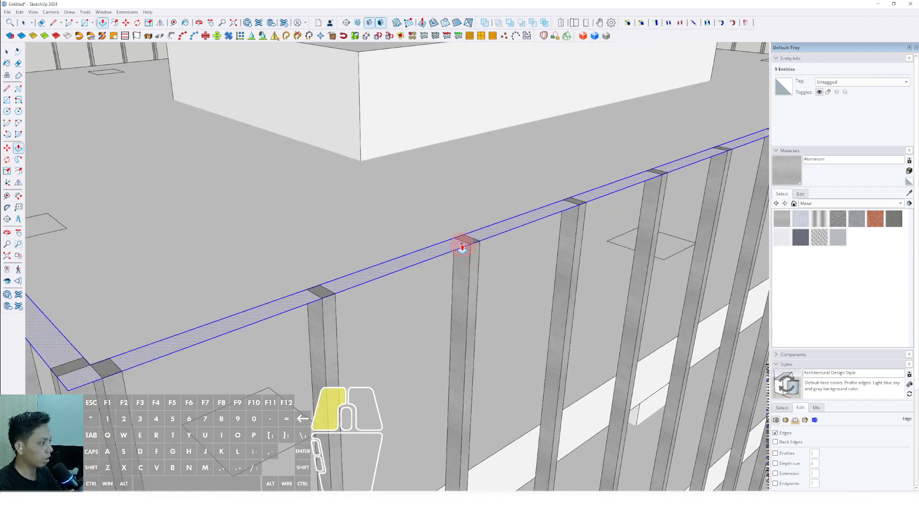
drag(462, 247, 463, 257)
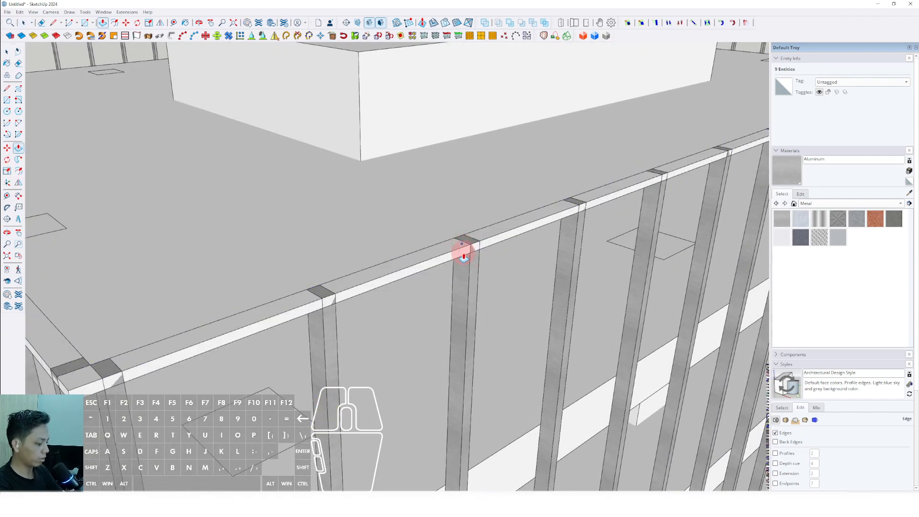
key(space)
scroll(465, 258, down, 2)
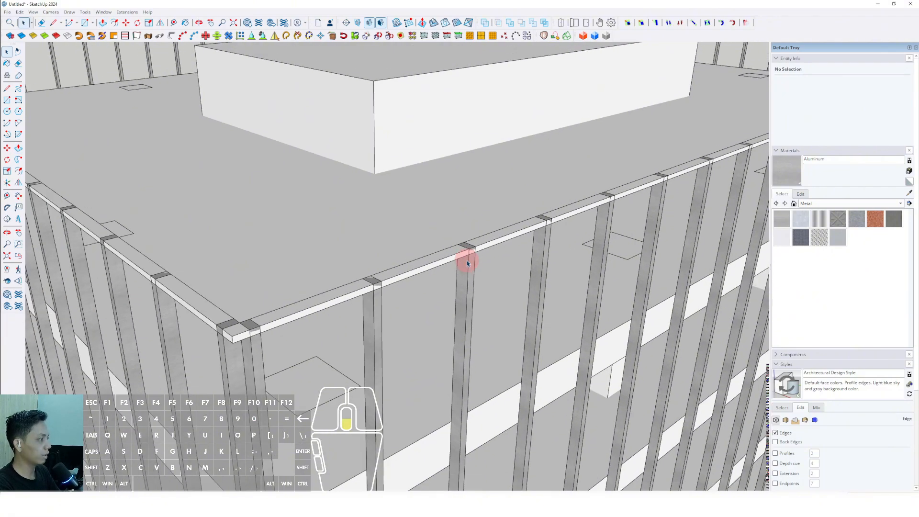
Step: Group the whole perimeter frame and paint it with the Aluminum material
middle_drag(467, 262, 462, 251)
scroll(459, 254, up, 2)
right_click(455, 257)
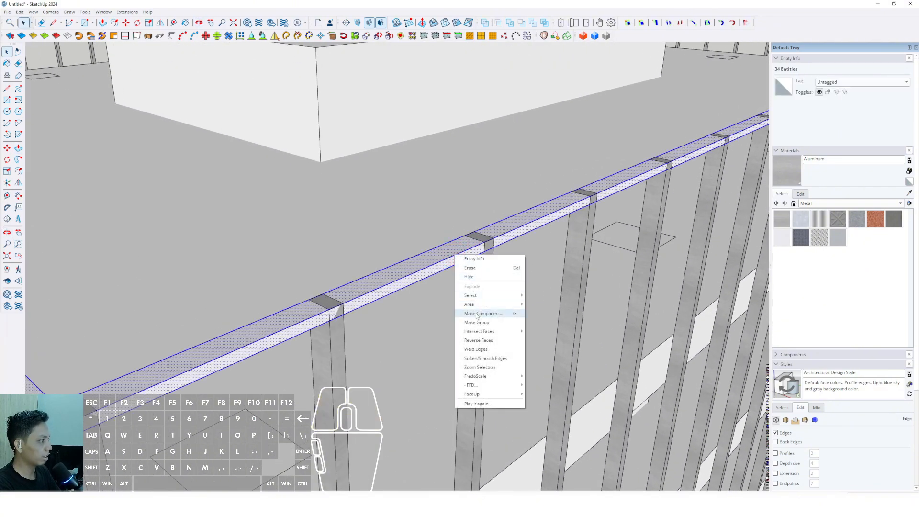
click(476, 323)
click(455, 257)
key(space)
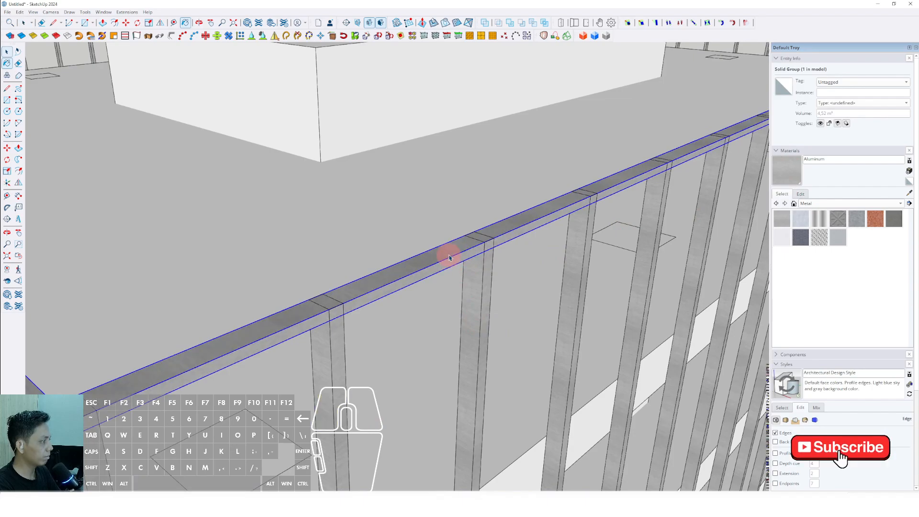
Step: Convert the aluminum perimeter frame group into a component with the default settings
scroll(455, 257, down, 3)
scroll(451, 258, down, 3)
middle_drag(380, 266, 404, 285)
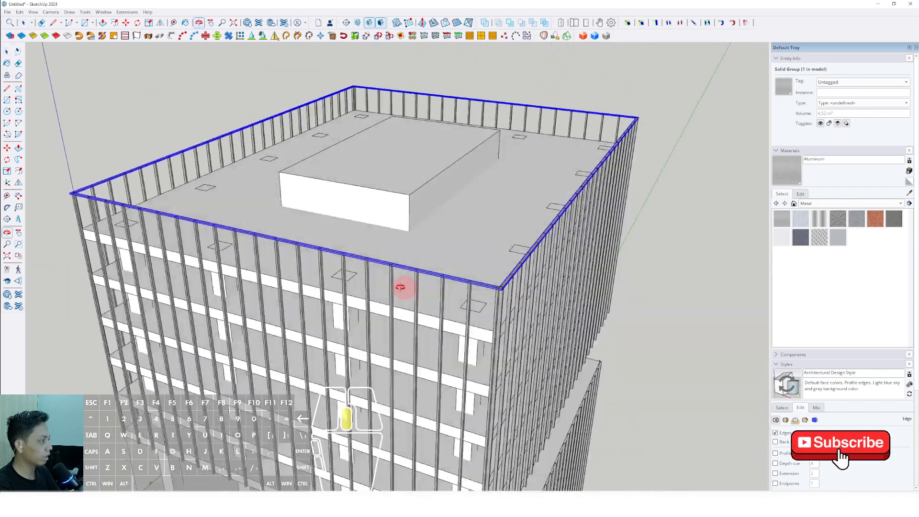
scroll(403, 287, up, 4)
right_click(426, 305)
click(445, 362)
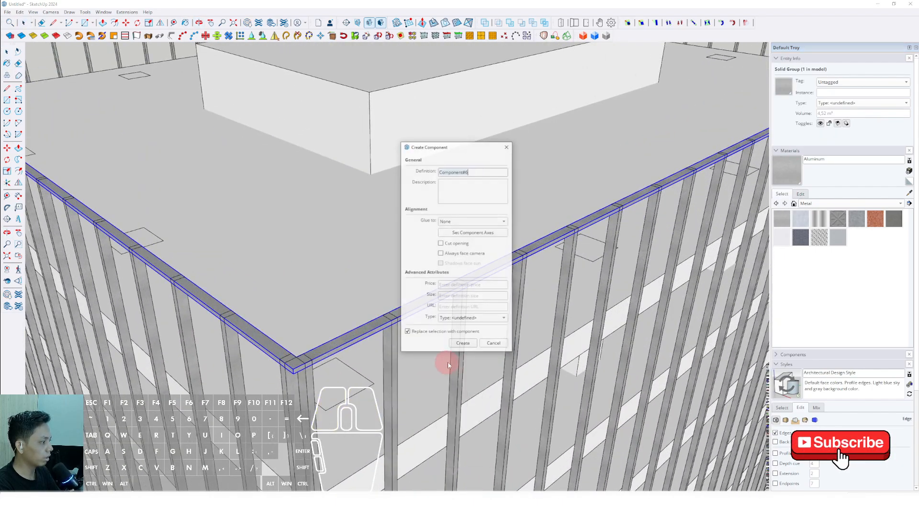
click(464, 344)
Step: Copy the frame component straight down from the bar tops to the lower edge of the roof slab
scroll(445, 327, down, 4)
shift+middle_drag(446, 326, 303, 170)
scroll(365, 211, up, 3)
scroll(304, 178, up, 3)
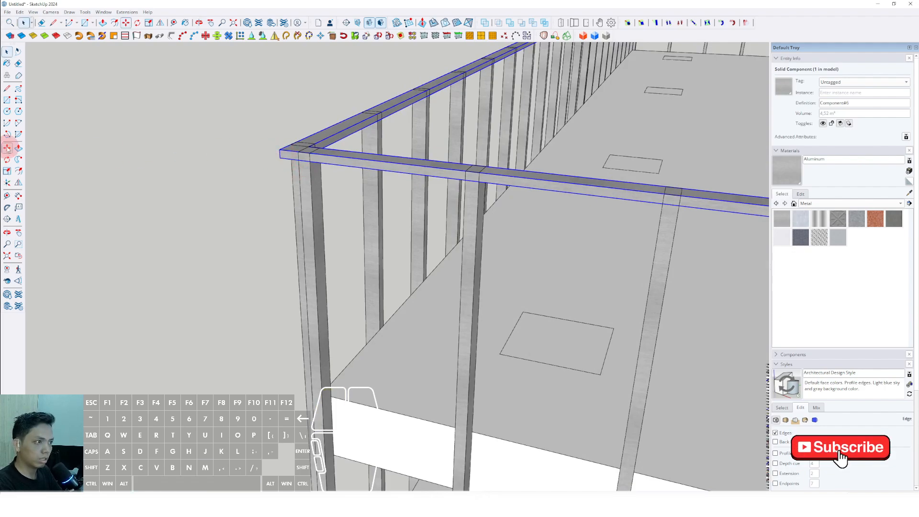
middle_drag(280, 157, 298, 306)
scroll(302, 210, up, 3)
scroll(309, 204, down, 3)
scroll(311, 199, up, 1)
key(ctrl)
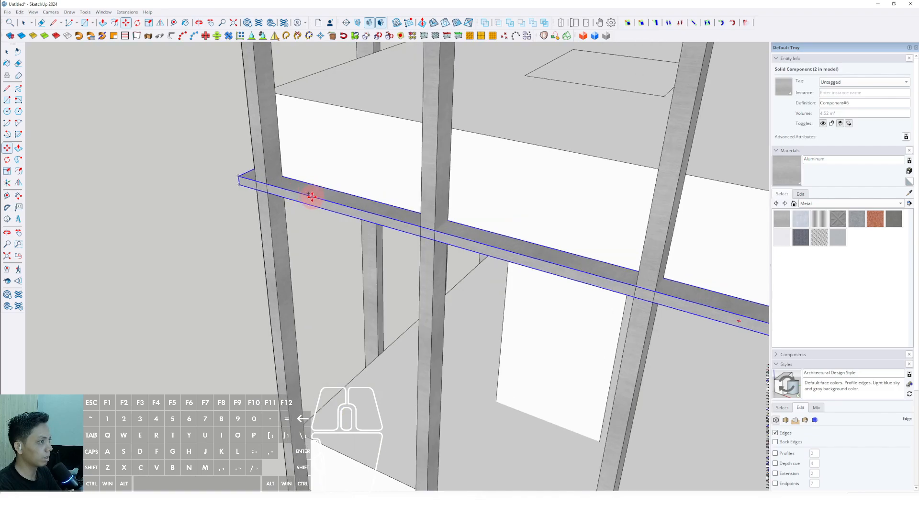
Step: Copy the lower frame component up to the top edge of the roof slab
click(311, 196)
middle_drag(313, 154, 324, 178)
shift+click(345, 157)
scroll(323, 228, down, 3)
key(space)
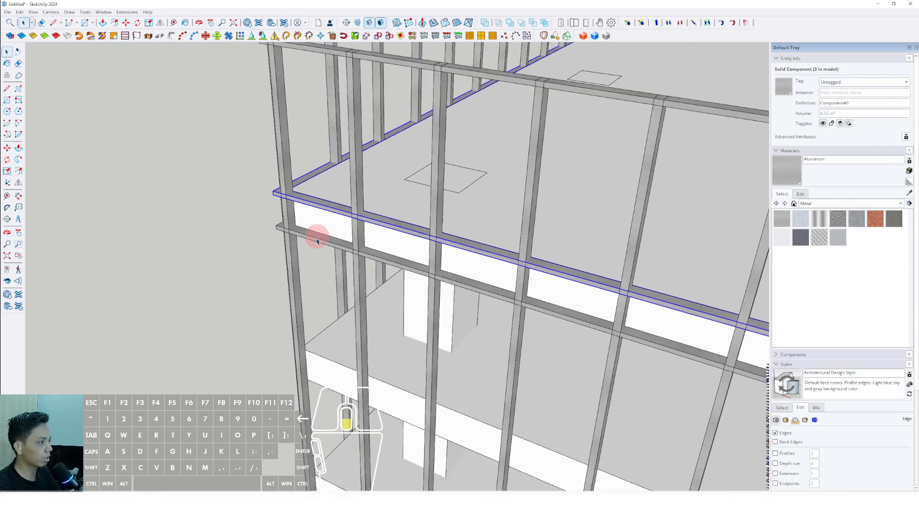
Step: Select the two frames at the roof slab's upper and lower edges and combine them into one group
scroll(316, 241, down, 2)
shift+click(316, 239)
middle_drag(316, 239, 396, 281)
scroll(296, 308, up, 3)
middle_drag(296, 308, 279, 295)
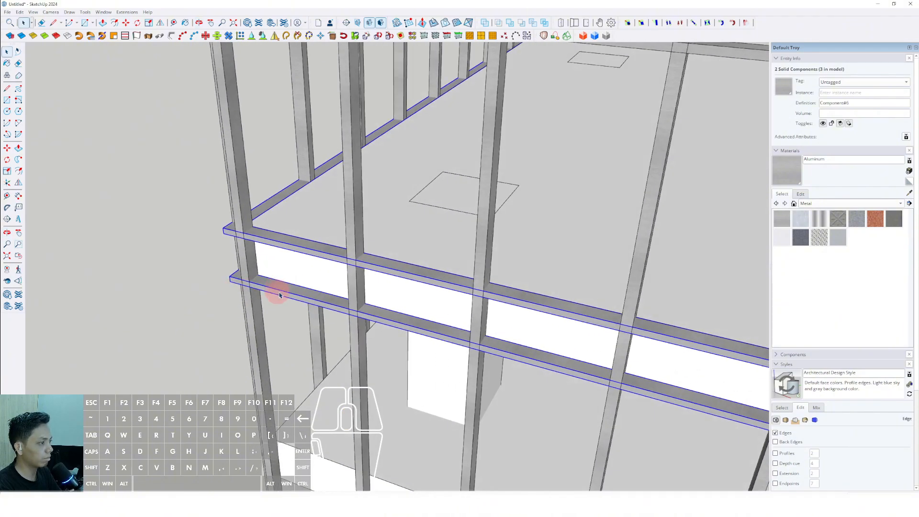
middle_drag(316, 261, 252, 217)
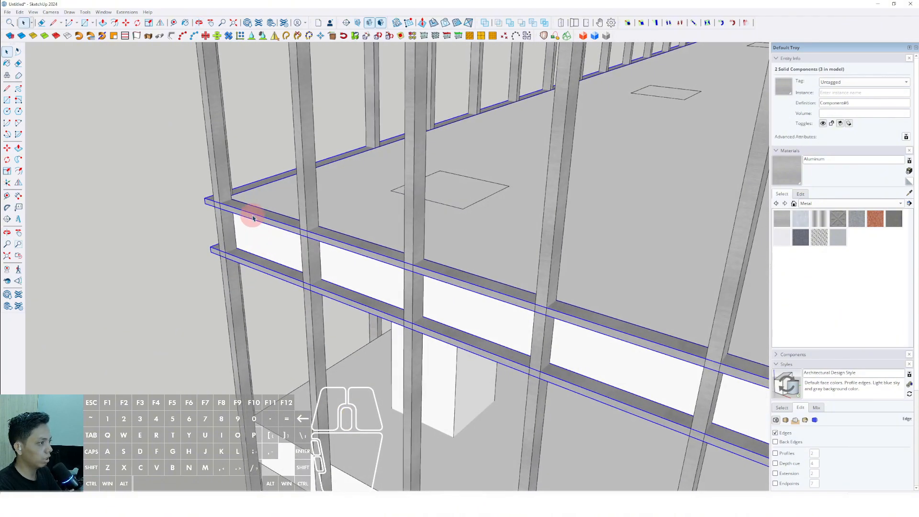
click(275, 289)
scroll(267, 229, up, 3)
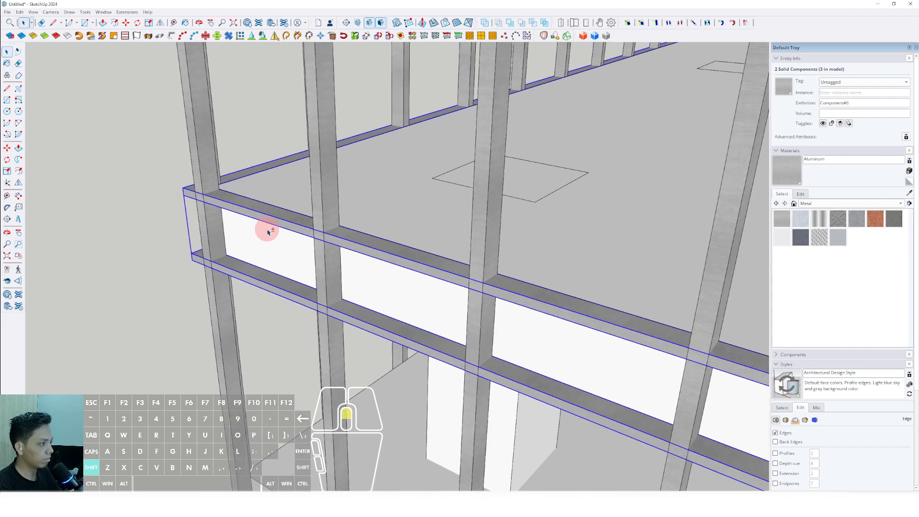
Step: Copy the grouped frame pair down from the roof slab and repeat it at the floor levels below
middle_drag(211, 180, 265, 199)
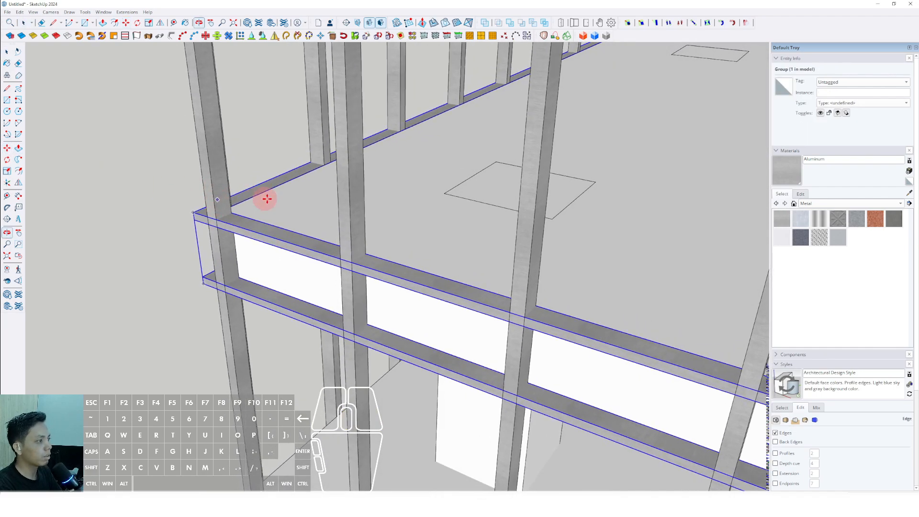
scroll(267, 225, up, 2)
click(272, 230)
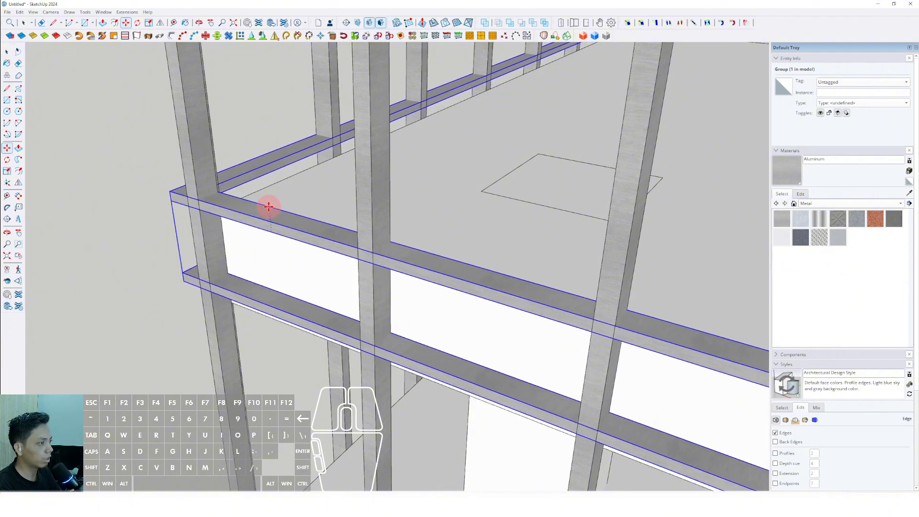
middle_drag(263, 144, 282, 215)
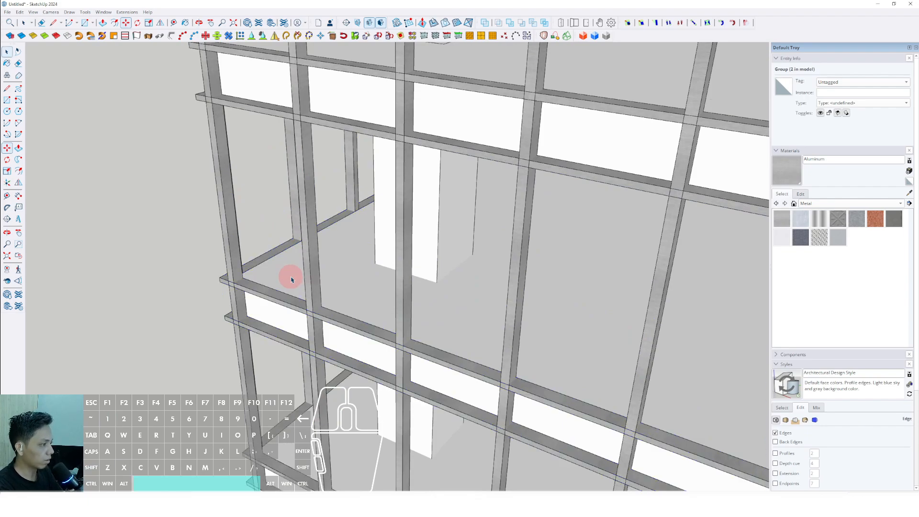
Step: Delete the frame pair floating in the open gap between the top two blocks of the tower
scroll(307, 274, down, 8)
shift+middle_drag(334, 347, 328, 164)
scroll(348, 210, down, 2)
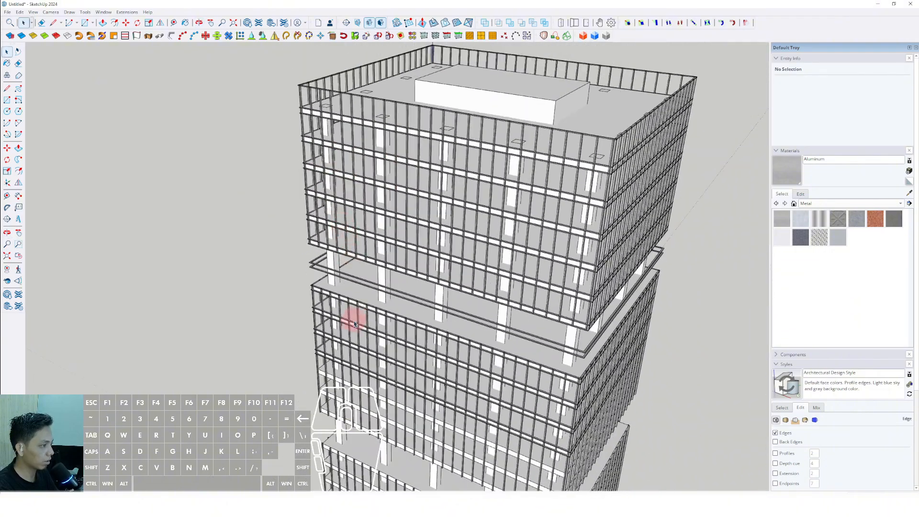
scroll(355, 324, up, 3)
scroll(353, 283, up, 4)
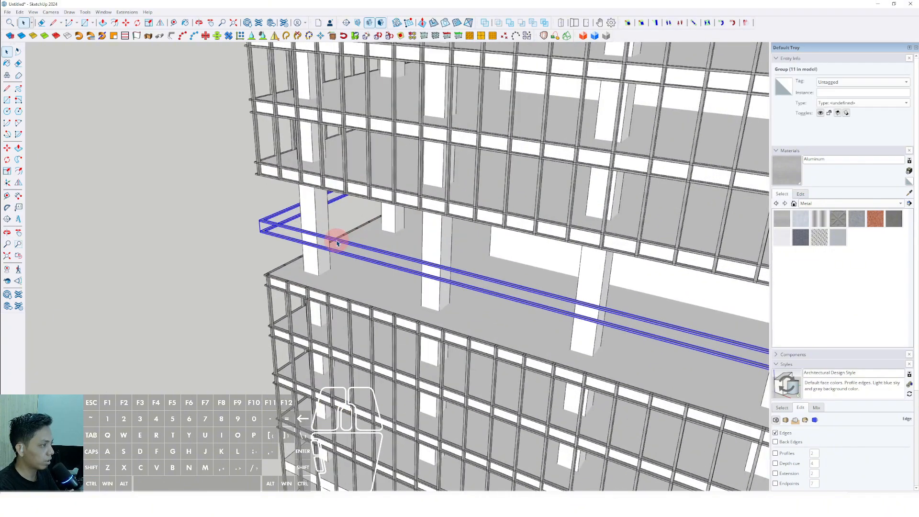
scroll(339, 245, down, 2)
Step: Select the lowest frame pair on the second block and copy it down repeatedly along the remaining slabs
shift+middle_drag(349, 248, 367, 139)
scroll(345, 345, up, 4)
middle_drag(345, 342, 354, 369)
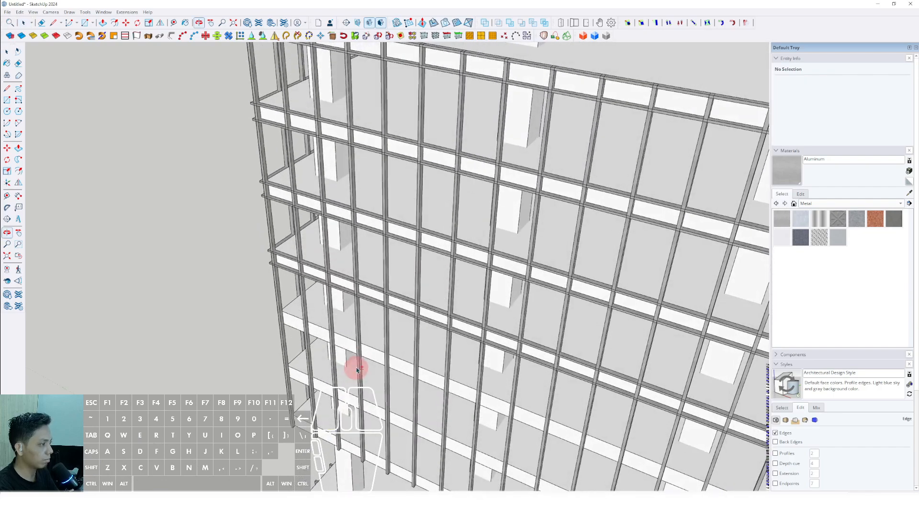
scroll(351, 329, down, 1)
middle_drag(351, 329, 368, 177)
scroll(330, 213, down, 1)
scroll(347, 217, up, 4)
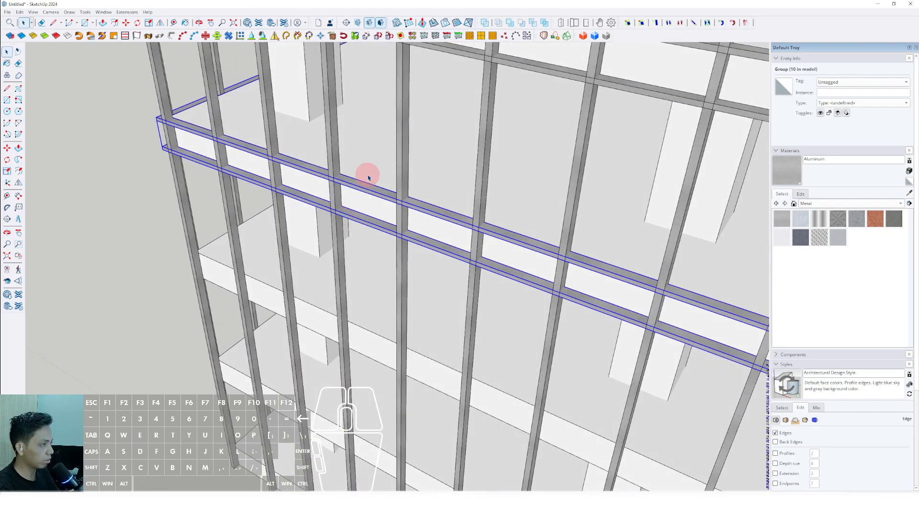
click(371, 164)
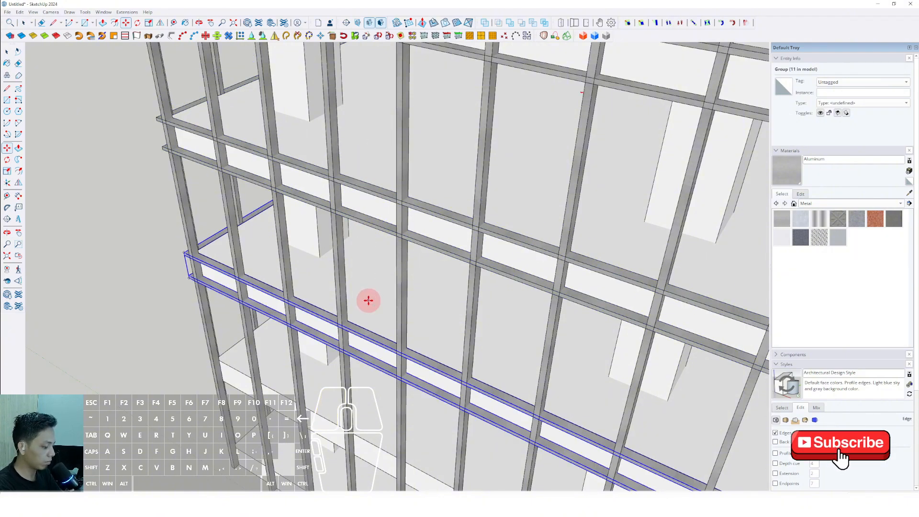
scroll(324, 244, down, 10)
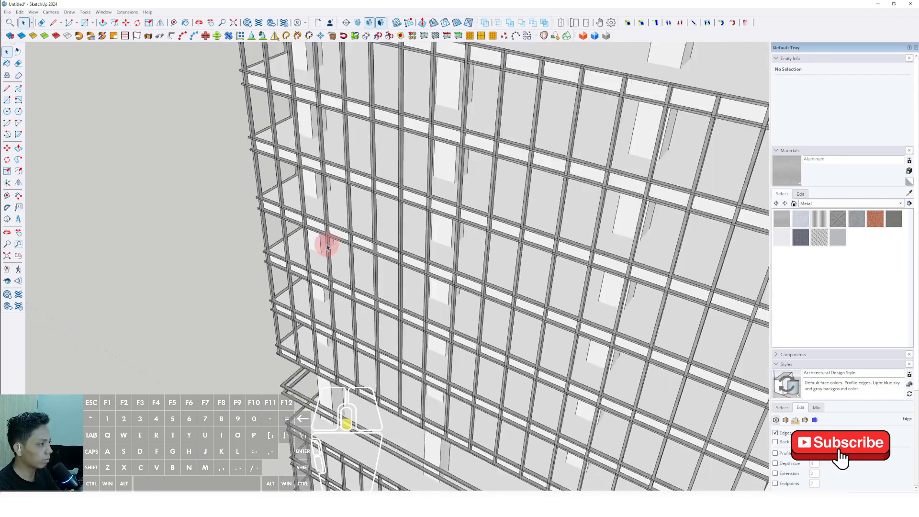
Step: Delete the stray frame pair floating in the open gap between two of the lower tower blocks
shift+middle_drag(375, 340, 342, 156)
scroll(343, 156, down, 2)
middle_drag(400, 282, 407, 190)
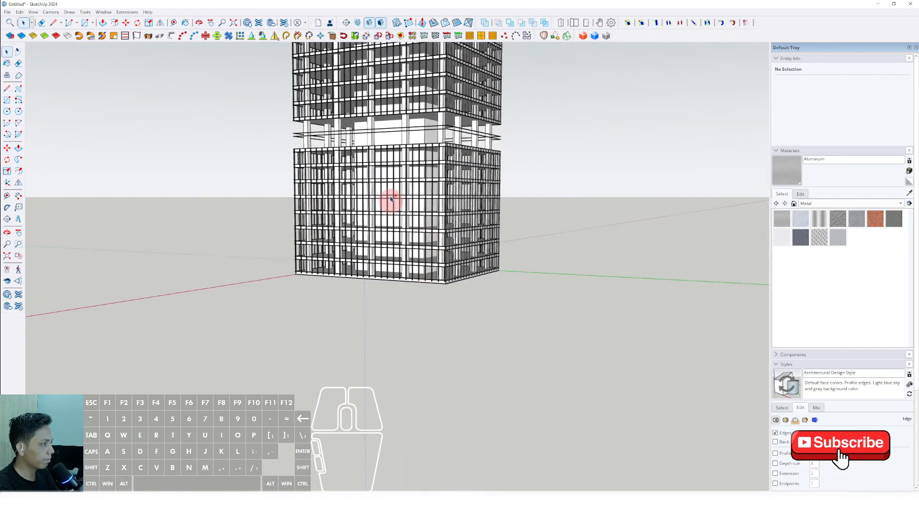
middle_drag(391, 198, 334, 268)
scroll(293, 216, up, 4)
scroll(315, 231, down, 3)
shift+middle_drag(316, 231, 311, 330)
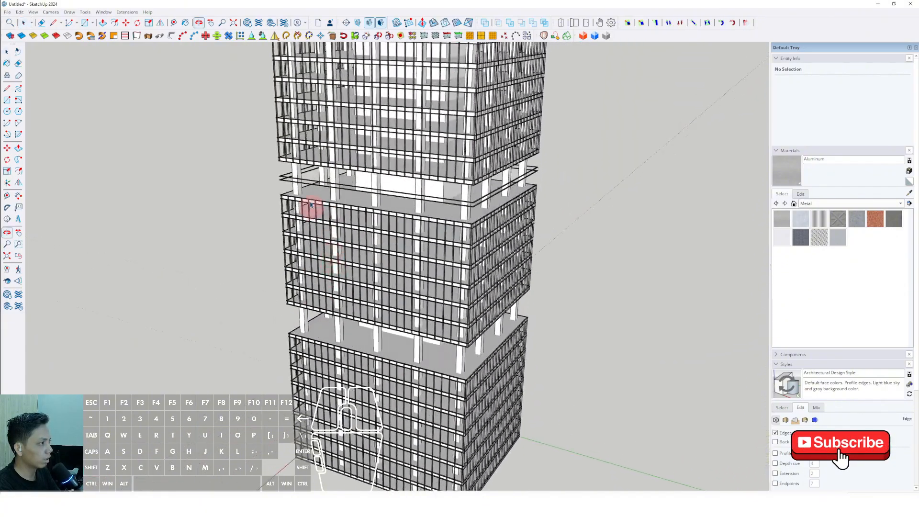
scroll(307, 203, up, 2)
click(281, 179)
key(Delete)
scroll(302, 229, down, 5)
shift+middle_drag(305, 242, 170, 252)
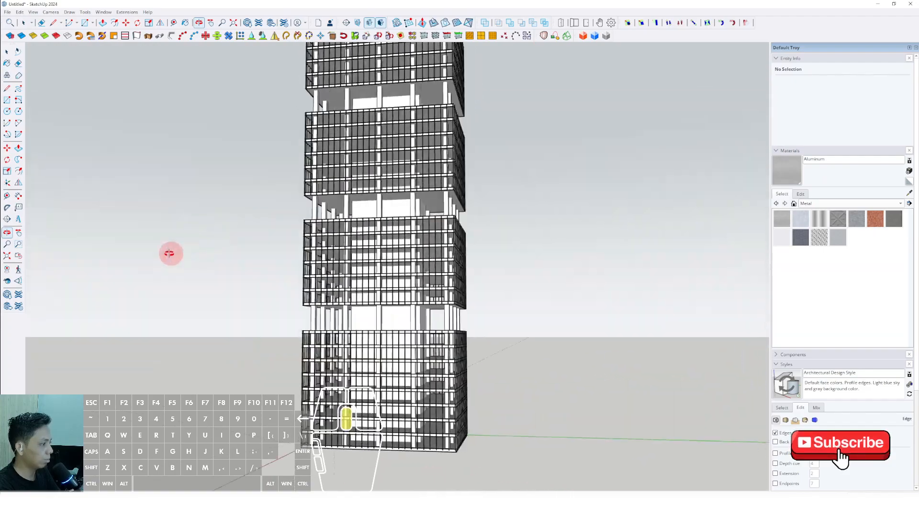
Step: Move the lowest aluminum frame up the base slab's edge to the lower ends of the vertical bars
scroll(410, 443, up, 5)
middle_drag(410, 443, 308, 310)
scroll(372, 359, up, 5)
scroll(372, 359, up, 5)
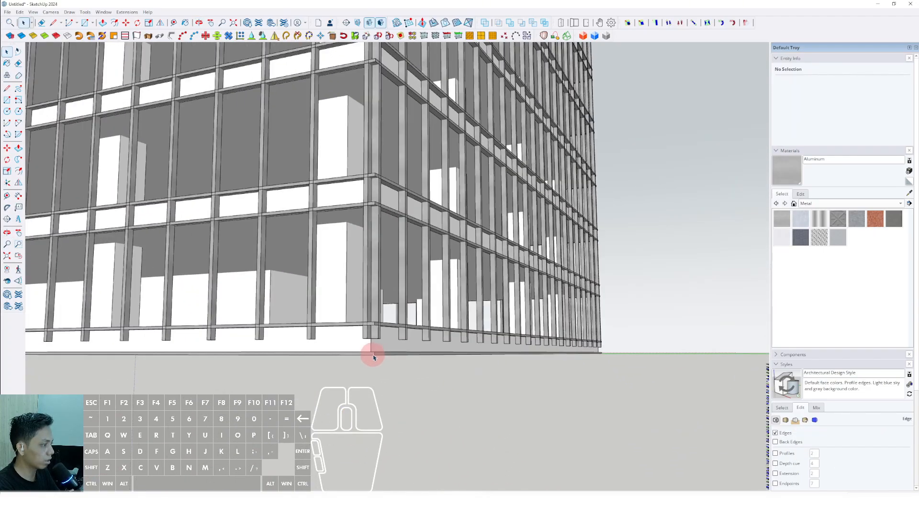
click(374, 352)
scroll(291, 383, up, 5)
middle_drag(337, 367, 358, 372)
key(m)
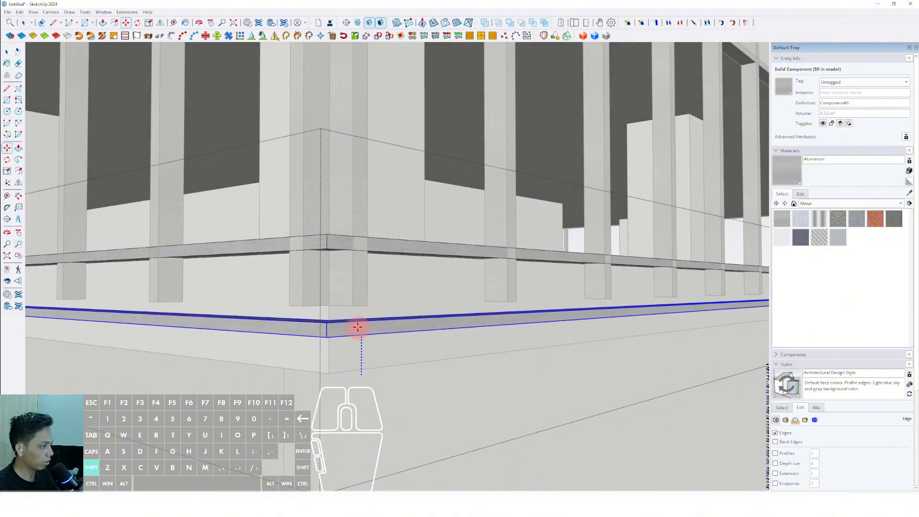
scroll(357, 291, down, 8)
click(414, 390)
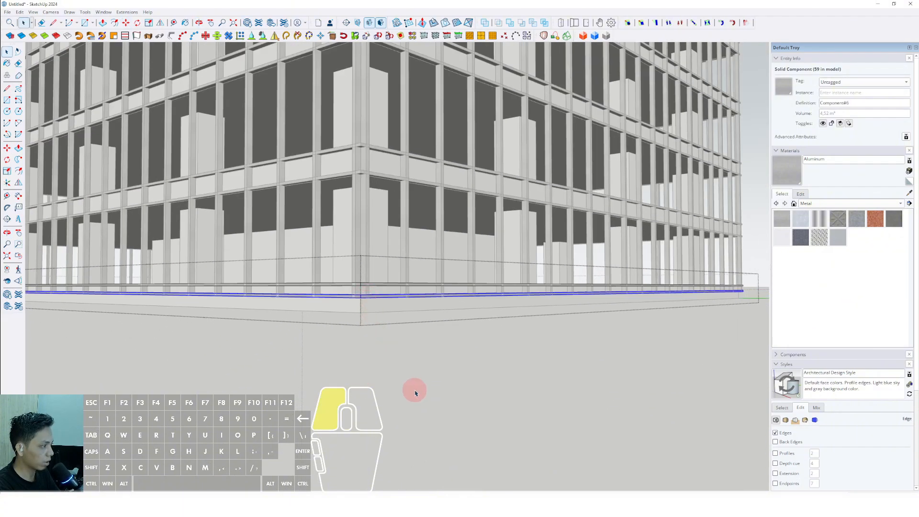
scroll(400, 344, down, 3)
shift+middle_drag(332, 321, 473, 341)
scroll(483, 345, up, 10)
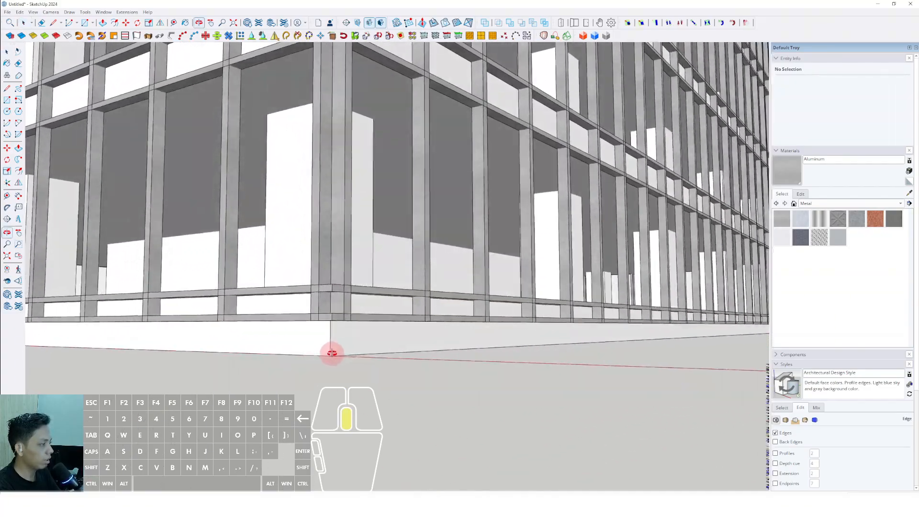
middle_drag(331, 353, 271, 345)
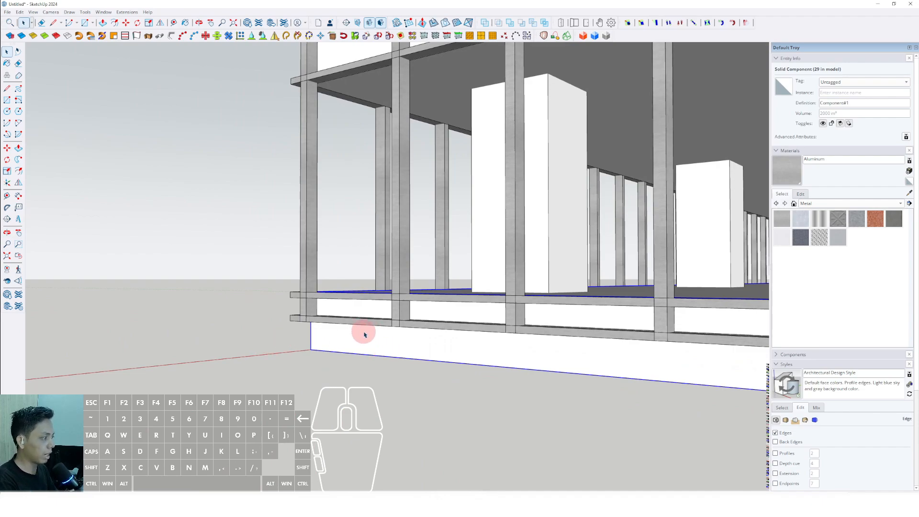
scroll(361, 336, down, 10)
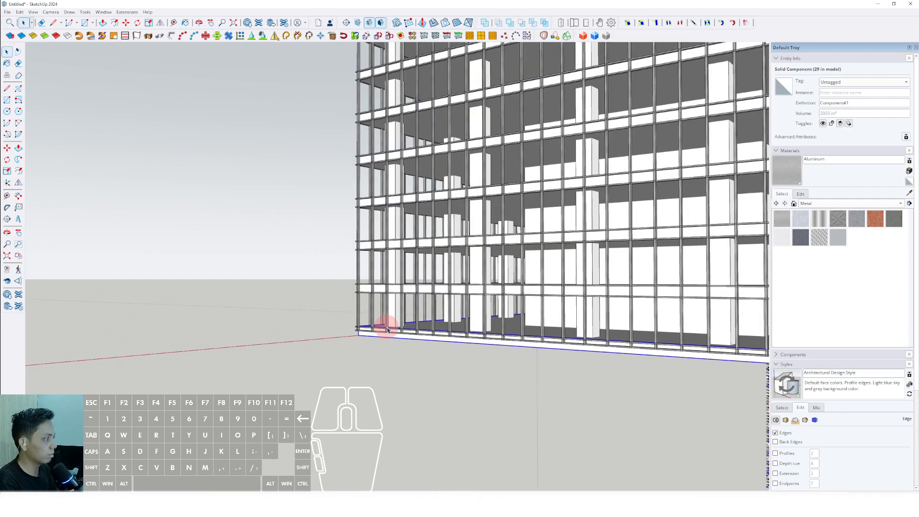
Step: Draw a rectangle across the top of the tower, spanning two opposite outer corners of the uppermost frame
middle_drag(472, 274, 385, 331)
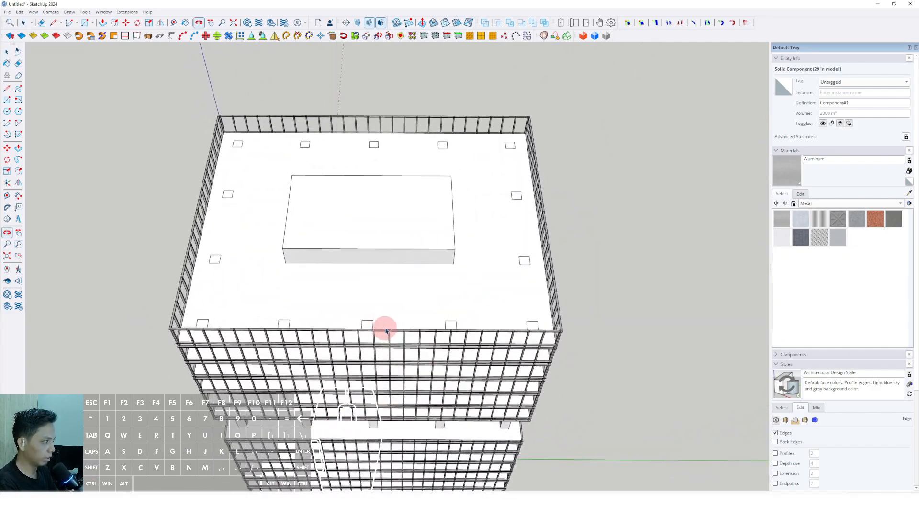
scroll(424, 308, up, 4)
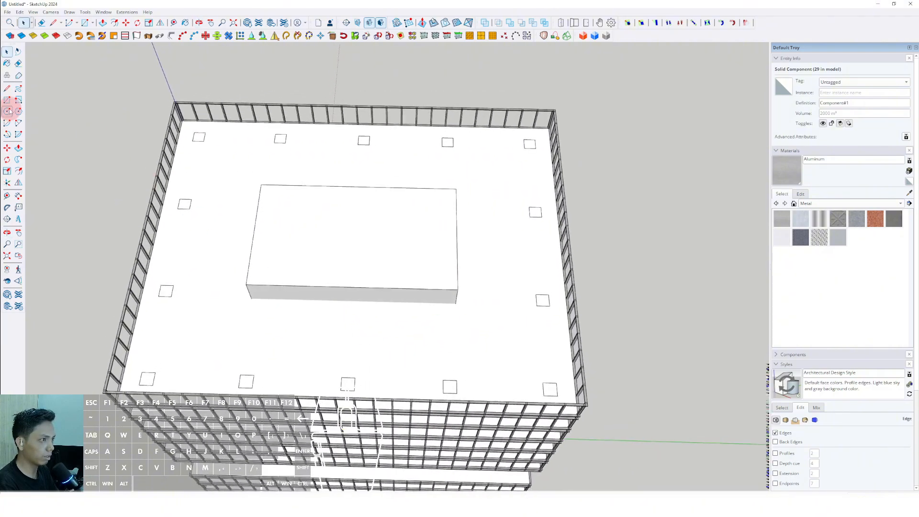
scroll(549, 379, up, 5)
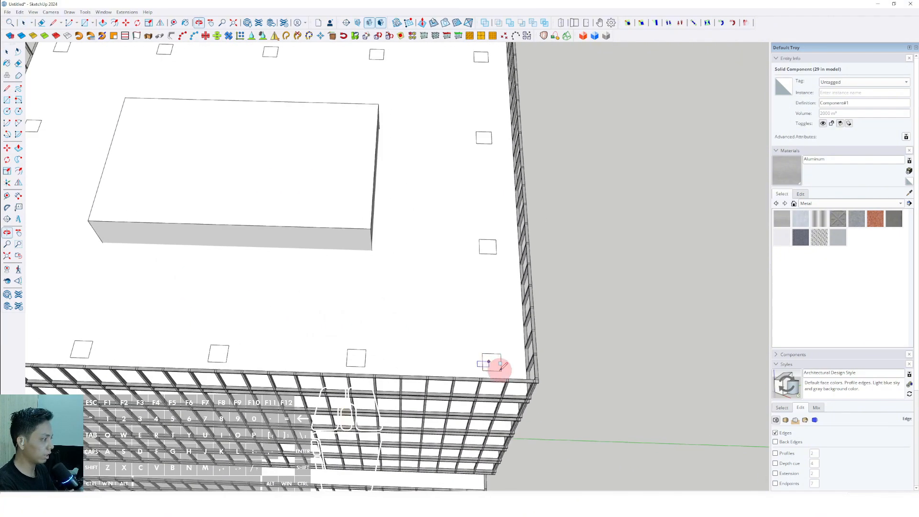
click(546, 382)
scroll(459, 322, down, 5)
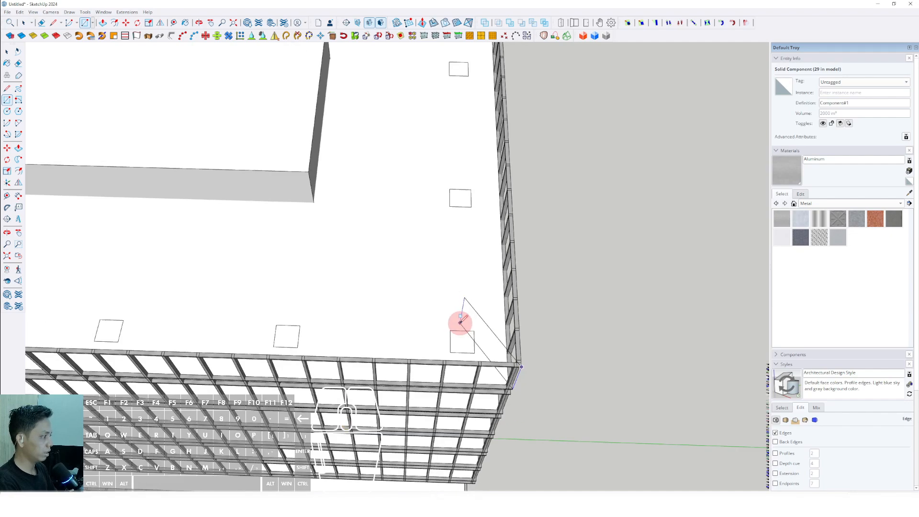
shift+middle_drag(383, 307, 479, 374)
scroll(196, 199, up, 2)
shift+middle_drag(197, 199, 337, 270)
scroll(320, 177, up, 4)
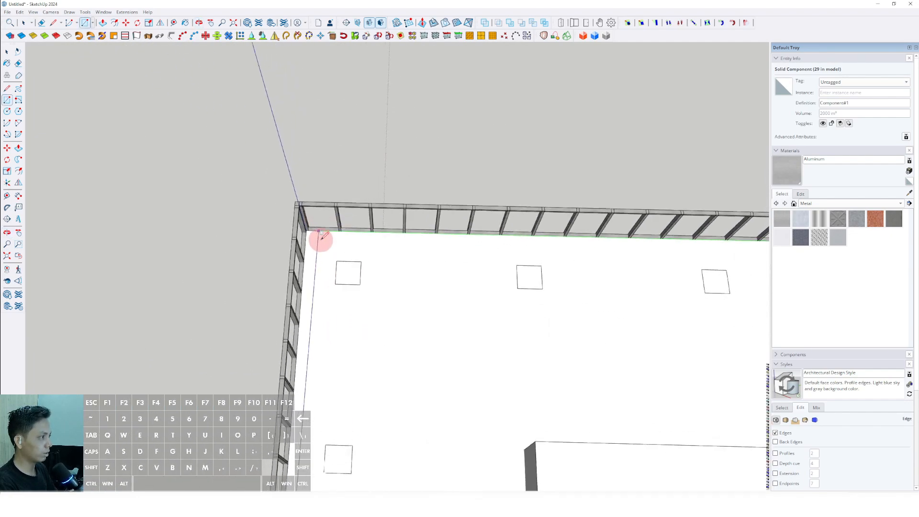
click(286, 202)
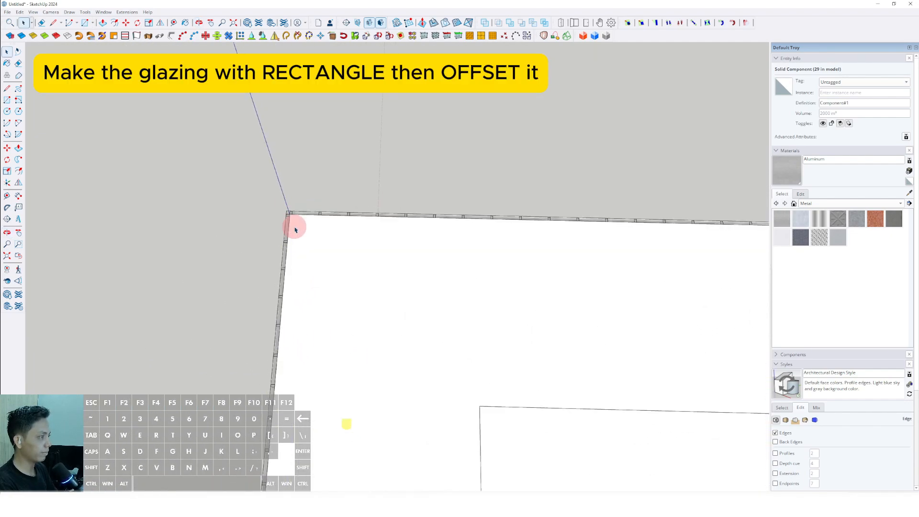
Step: Offset the roof rectangle slightly outward to form a thin perimeter ring, and erase the face inside it
scroll(295, 230, down, 8)
middle_drag(451, 301, 503, 306)
scroll(443, 207, up, 5)
key(space)
click(466, 241)
scroll(490, 301, up, 4)
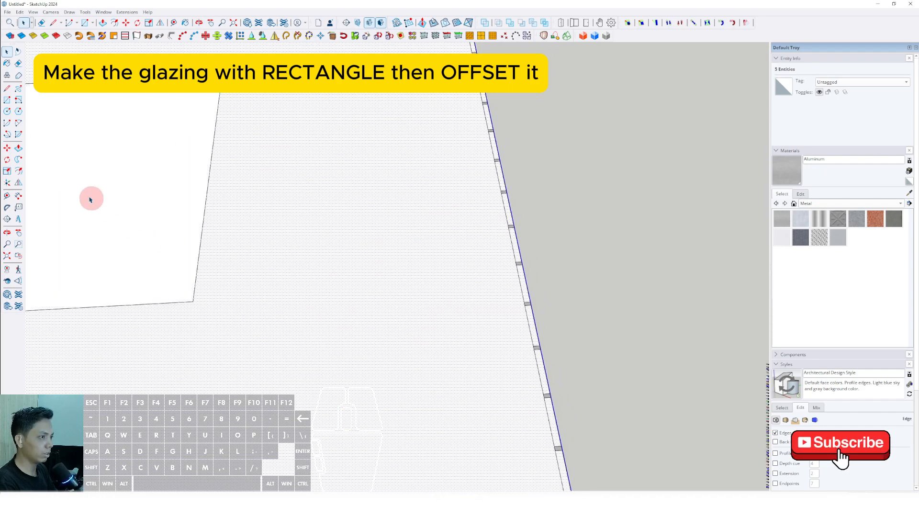
scroll(523, 324, up, 2)
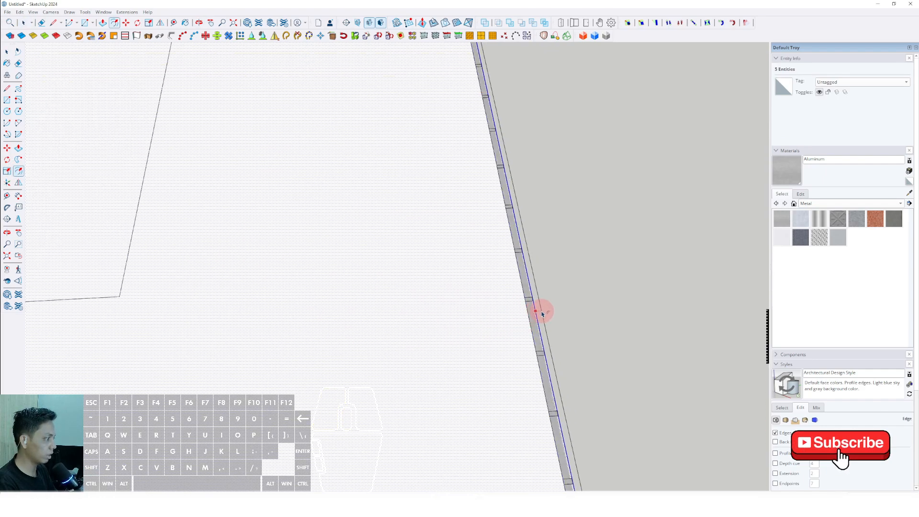
scroll(541, 314, up, 1)
scroll(540, 314, down, 1)
scroll(533, 314, up, 1)
scroll(534, 317, down, 1)
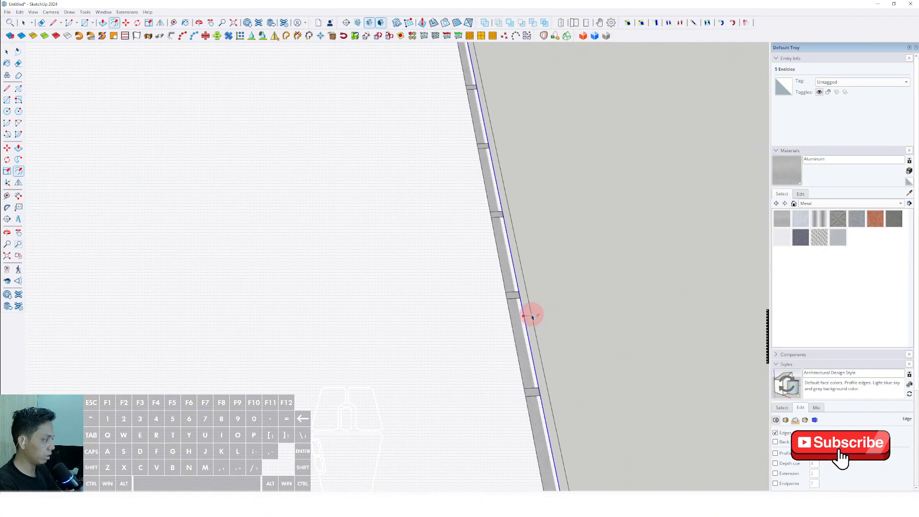
scroll(515, 327, down, 5)
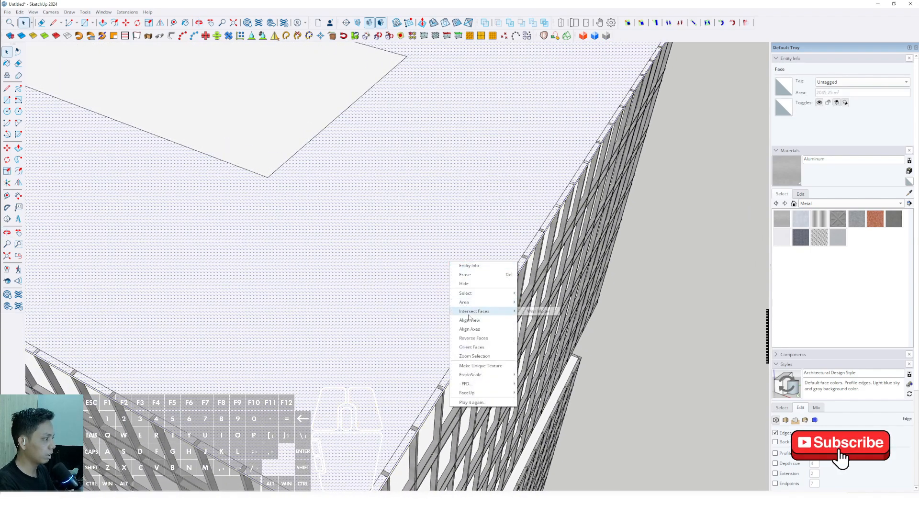
click(464, 274)
Step: Push/Pull the thin ring down to the bottom edge of the top block to form its glazing walls
scroll(510, 294, up, 4)
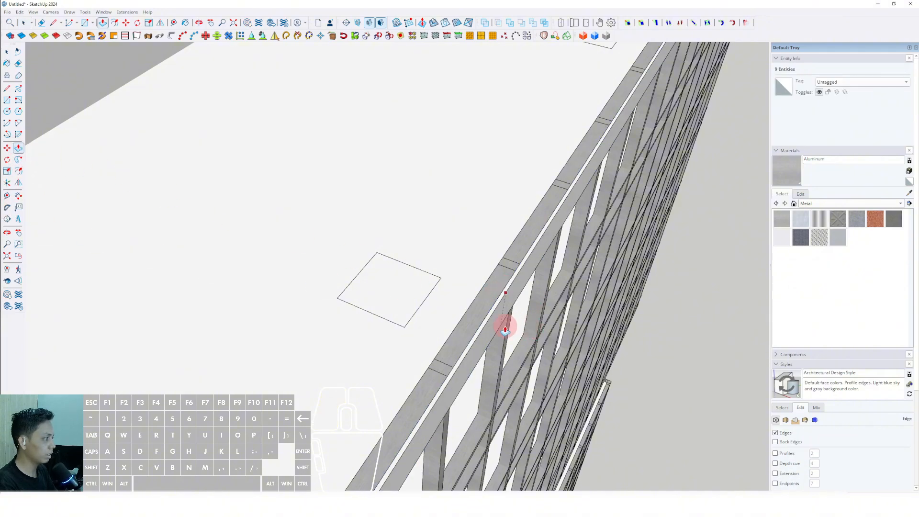
scroll(507, 354, down, 4)
middle_drag(509, 375, 454, 167)
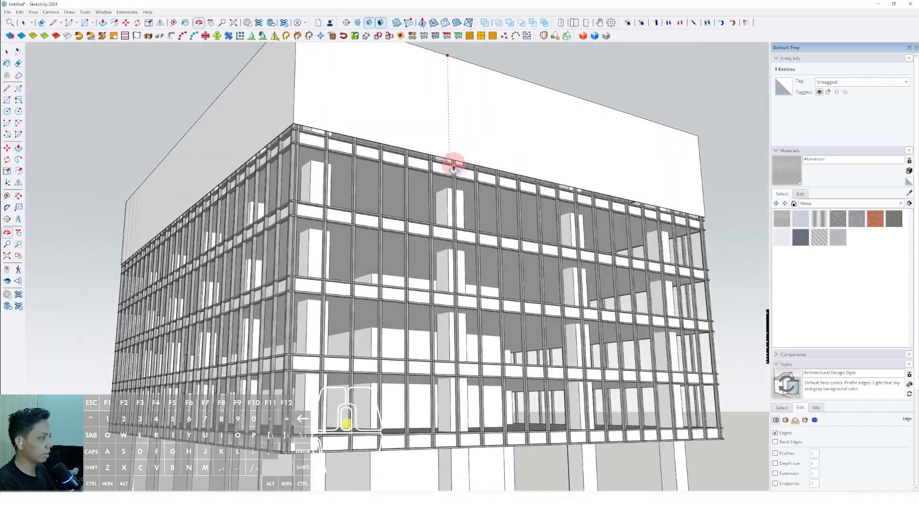
scroll(454, 168, up, 8)
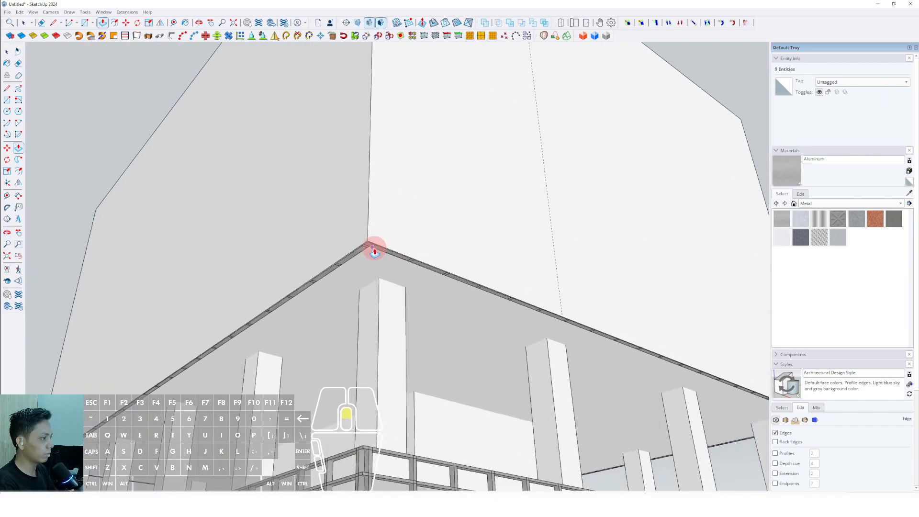
scroll(374, 250, up, 3)
middle_drag(372, 252, 346, 355)
Step: Combine the extruded glazing walls of the top block into one group
key(space)
right_click(366, 224)
click(388, 291)
scroll(370, 230, down, 6)
scroll(424, 282, up, 3)
middle_drag(434, 282, 455, 316)
scroll(345, 311, up, 2)
shift+middle_drag(344, 314, 353, 274)
middle_drag(353, 274, 335, 273)
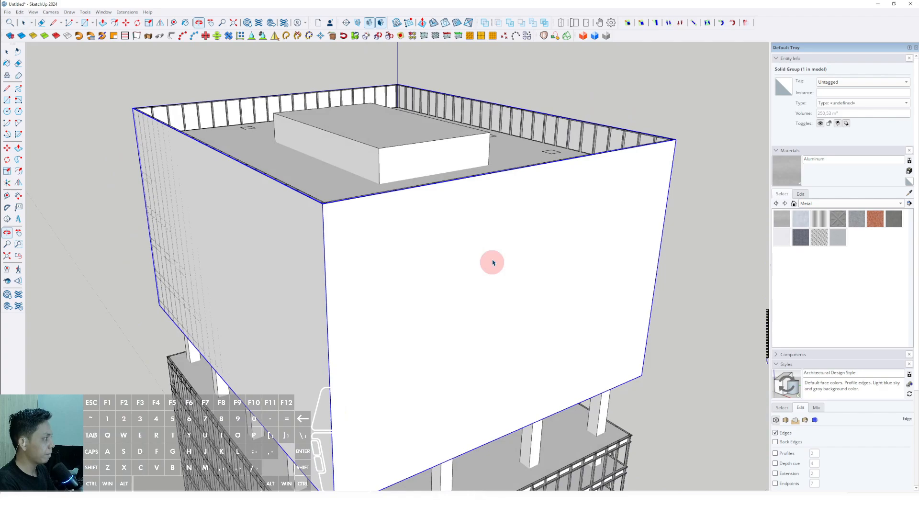
Step: Paint the glazing group with Translucent Glass Tinted from the Glass and Mirrors materials
click(901, 205)
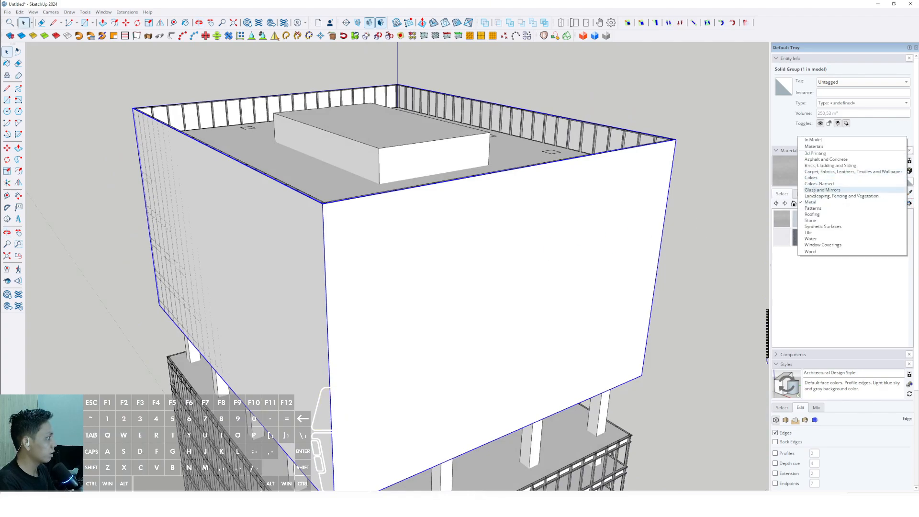
click(811, 190)
scroll(363, 191, up, 4)
click(837, 238)
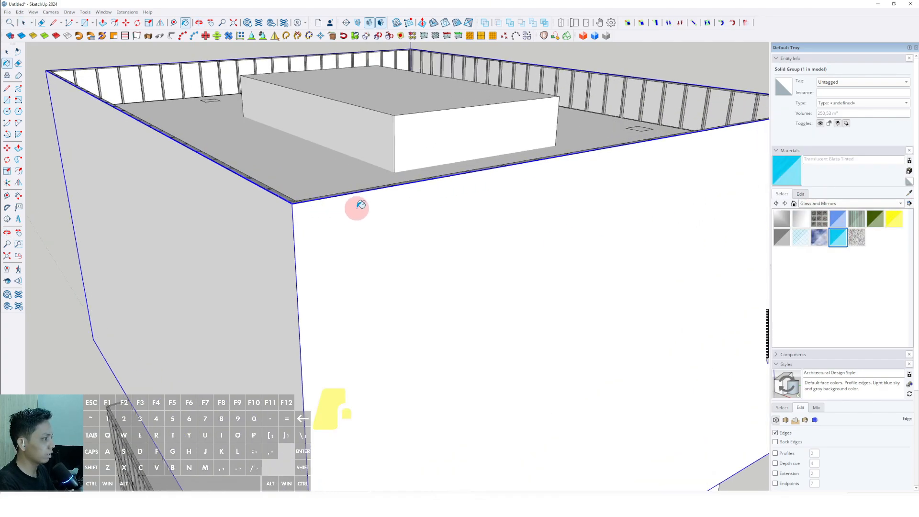
click(359, 208)
key(space)
scroll(362, 212, down, 6)
mouse_move(379, 257)
middle_down()
mouse_move(298, 138)
mouse_move(363, 218)
mouse_move(428, 129)
mouse_move(461, 134)
mouse_move(420, 251)
mouse_move(368, 170)
middle_up()
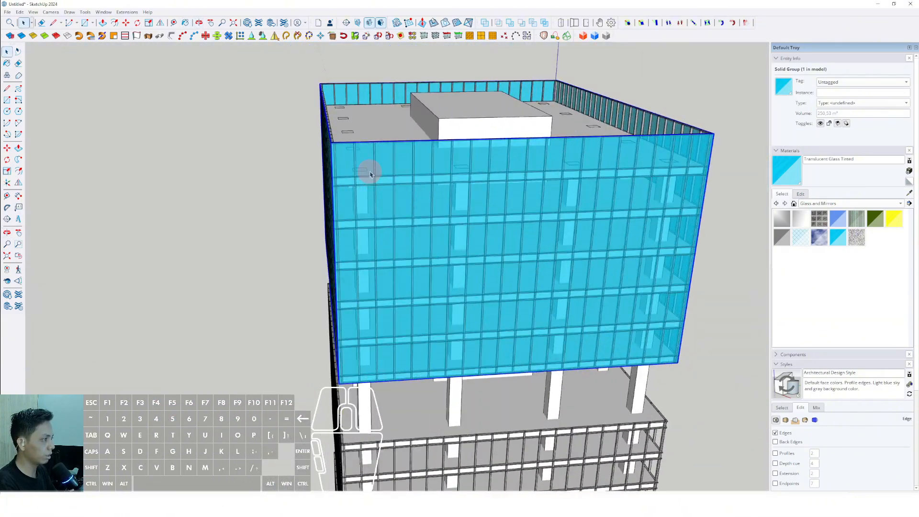
scroll(365, 182, up, 5)
scroll(356, 201, up, 5)
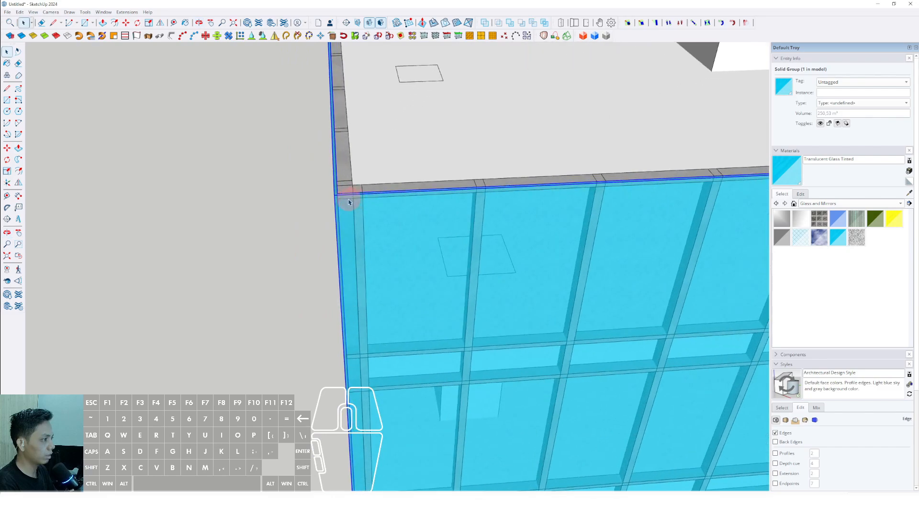
key(space)
double_click(349, 217)
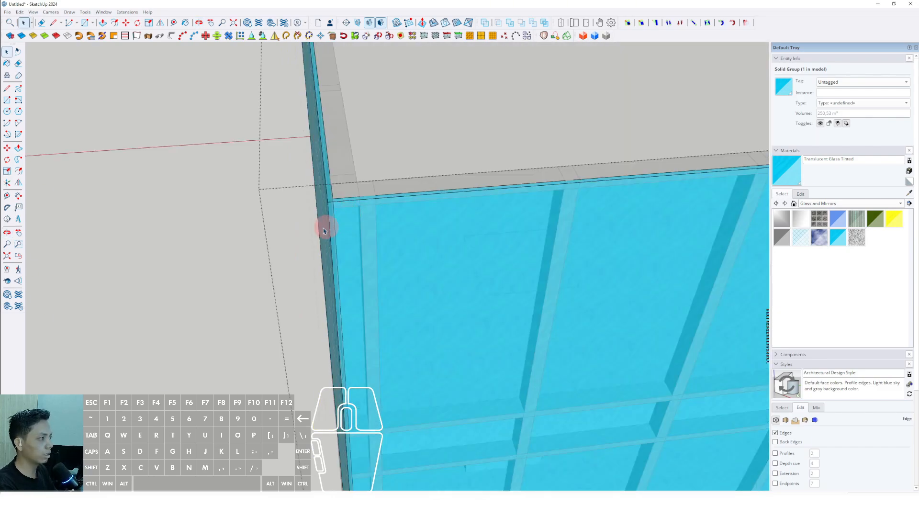
click(173, 209)
Step: Copy the top block's glazing group straight down so it wraps the second block from its upper corner
click(390, 221)
middle_drag(390, 221, 56, 152)
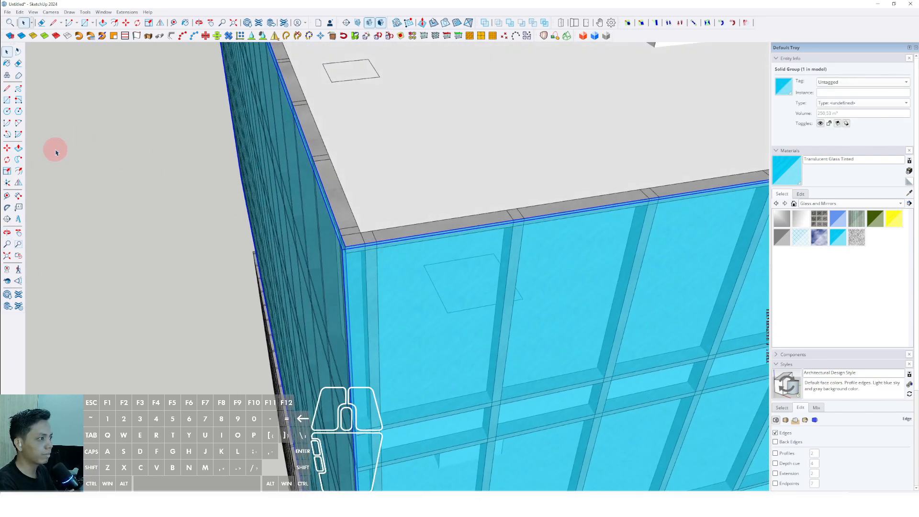
click(8, 149)
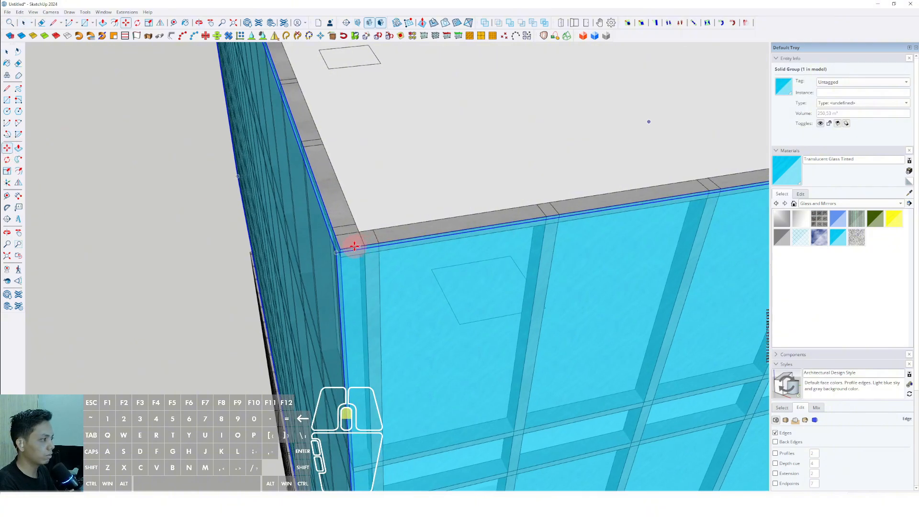
scroll(342, 246, up, 2)
click(340, 250)
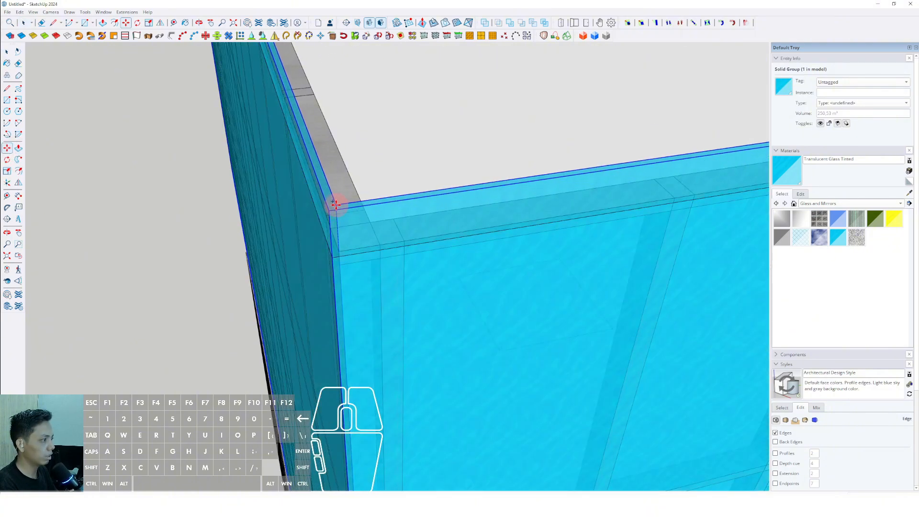
scroll(335, 191, down, 7)
shift+middle_drag(351, 330, 330, 106)
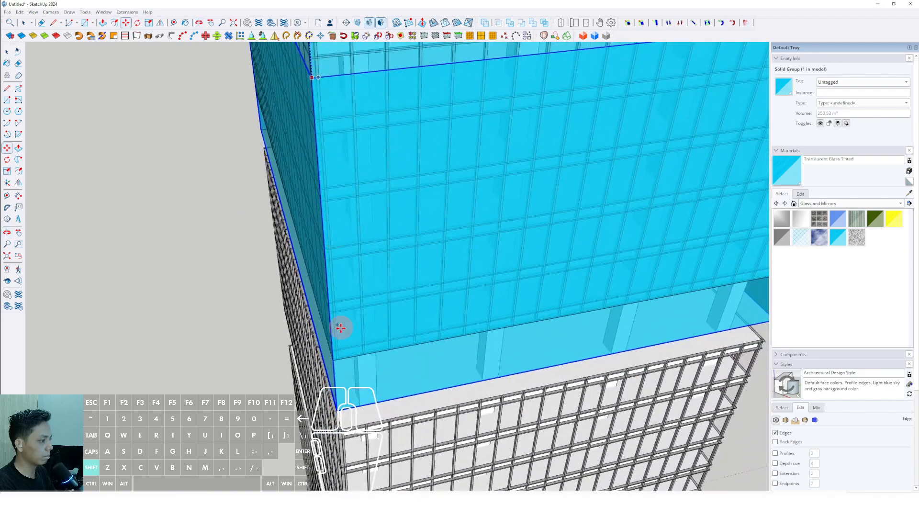
mouse_move(338, 423)
shift+middle_down()
mouse_move(332, 280)
mouse_move(376, 130)
mouse_move(377, 231)
shift+middle_up()
scroll(337, 286, down, 5)
scroll(344, 226, up, 6)
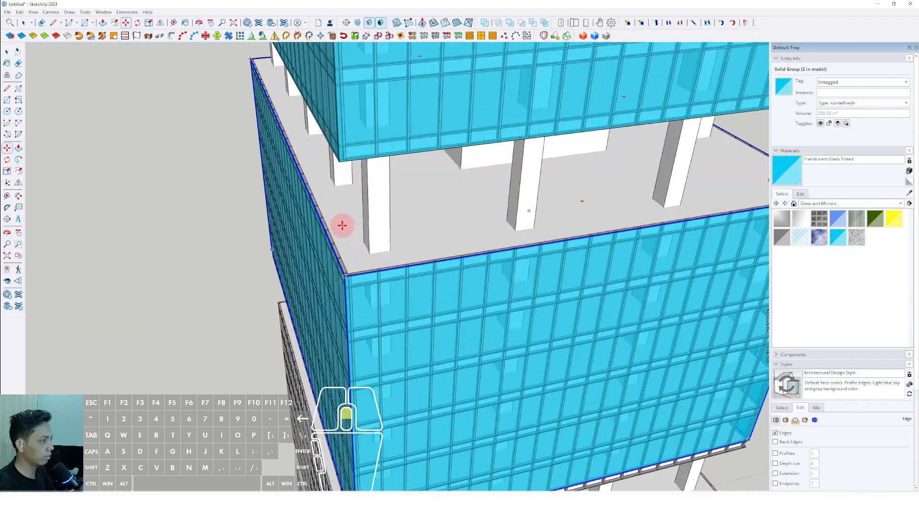
Step: Copy the second block's glazing group vertically down onto the third block, aligned with its upper corner
scroll(349, 225, down, 4)
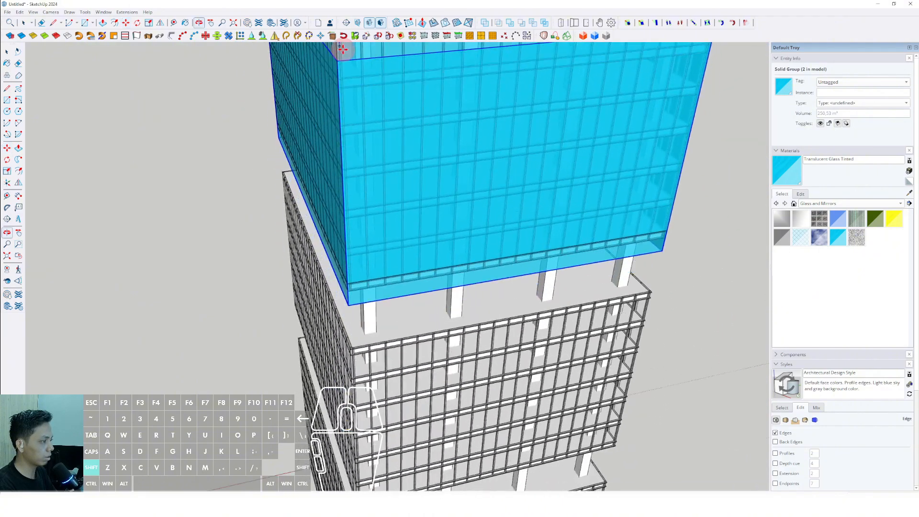
scroll(373, 324, up, 4)
middle_drag(345, 332, 354, 267)
scroll(353, 266, up, 2)
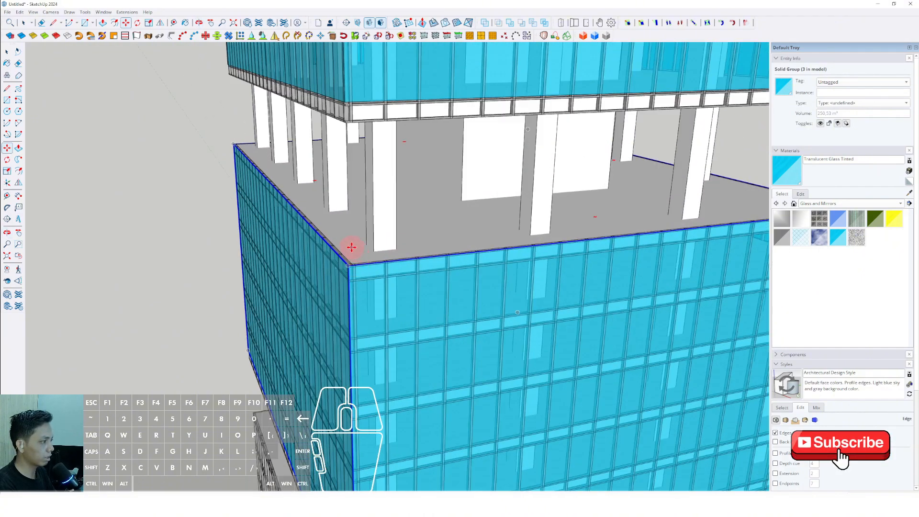
Step: Copy the third block's glazing group straight down onto the lowest block, aligned with its upper corner
key(ctrl)
click(351, 246)
shift+scroll(351, 223, down, 2)
shift+middle_drag(351, 223, 356, 72)
shift+scroll(357, 74, down, 1)
shift+middle_drag(369, 250, 364, 134)
shift+scroll(359, 257, up, 2)
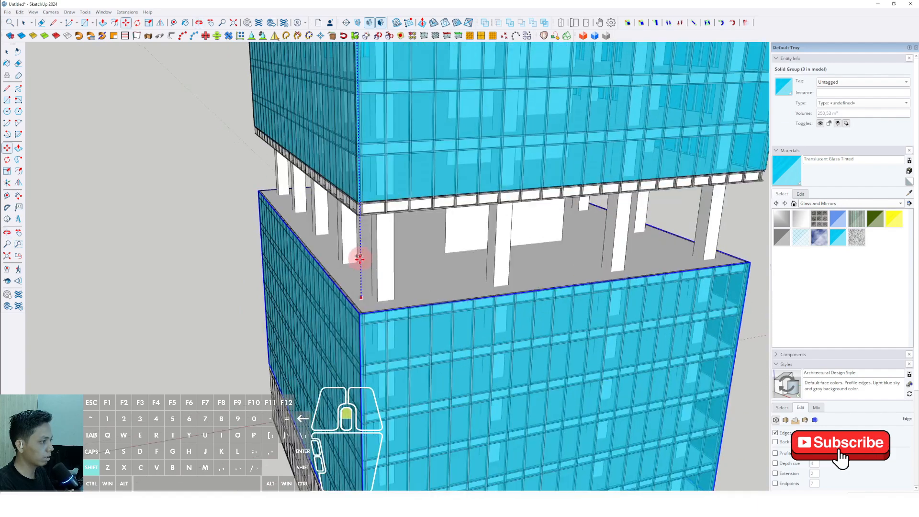
shift+click(363, 289)
key(space)
Step: Open the lowest block's glazing group, hide the rest of the model, and select the bottom rim face with its edges
scroll(363, 299, down, 3)
scroll(365, 292, down, 2)
scroll(349, 312, up, 6)
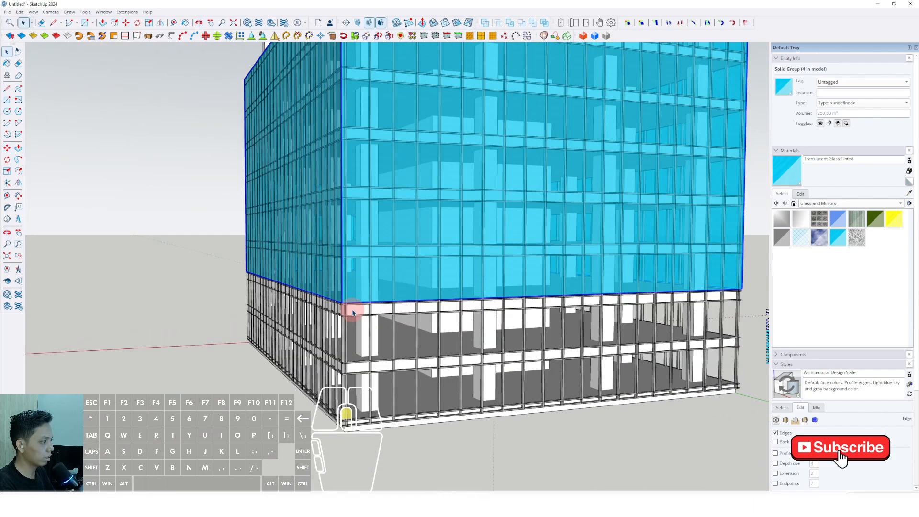
triple_click(340, 293)
scroll(332, 281, down, 3)
key(f)
middle_drag(372, 273, 372, 261)
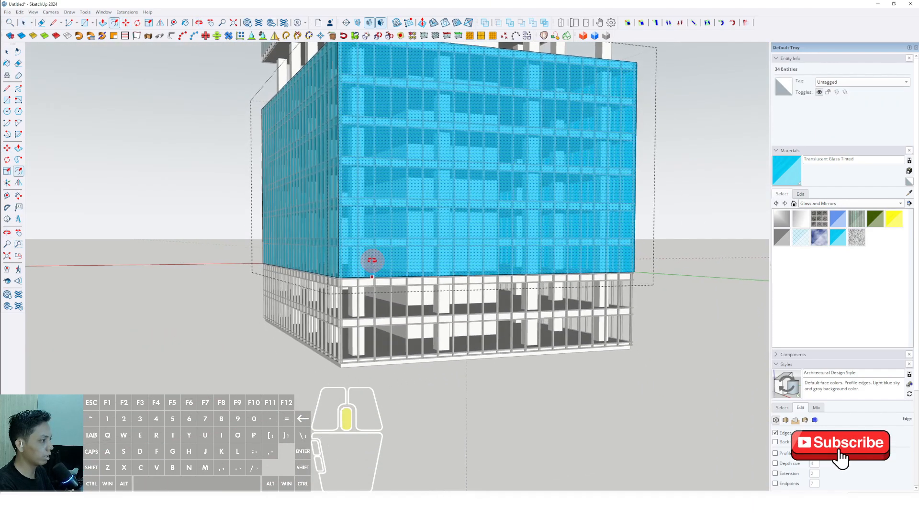
drag(684, 344, 688, 343)
mouse_move(467, 280)
middle_down()
mouse_move(408, 205)
mouse_move(468, 273)
middle_up()
key(i)
middle_drag(467, 242, 424, 214)
scroll(394, 252, up, 2)
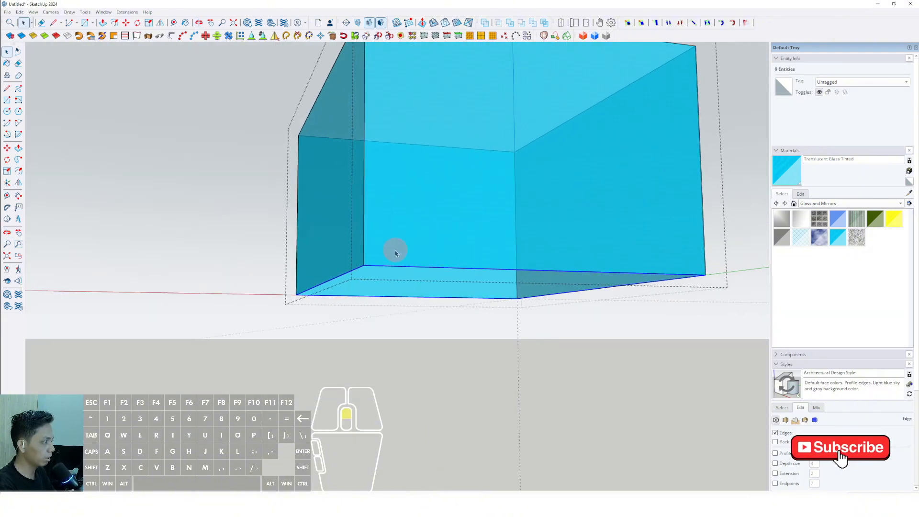
middle_drag(394, 252, 388, 197)
middle_drag(345, 219, 313, 238)
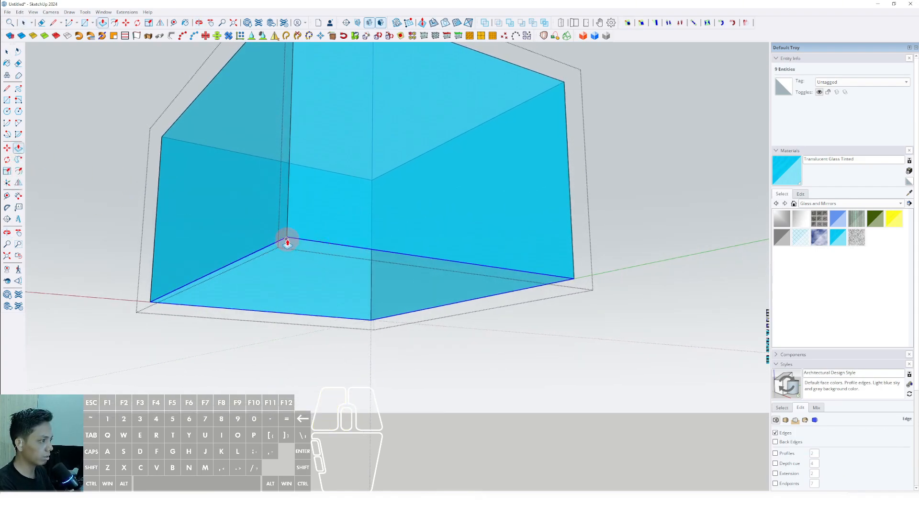
Step: Push/Pull the bottom rim of the lowest block's glazing down to the underside of the tower's base frame
scroll(287, 251, up, 4)
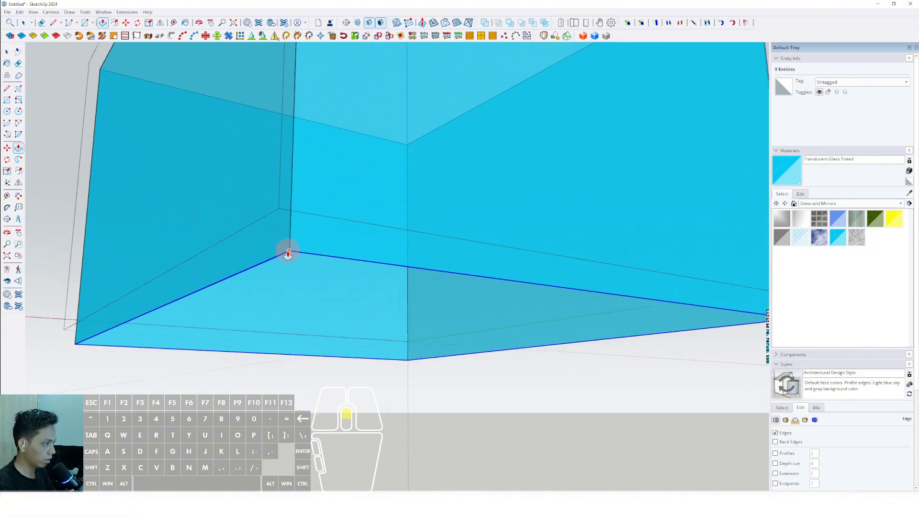
scroll(289, 248, down, 3)
scroll(294, 291, up, 6)
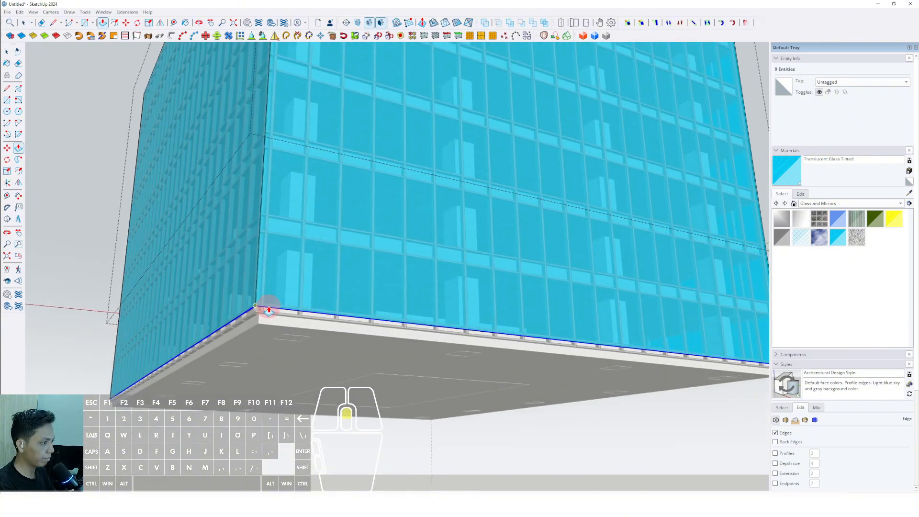
scroll(248, 318, up, 2)
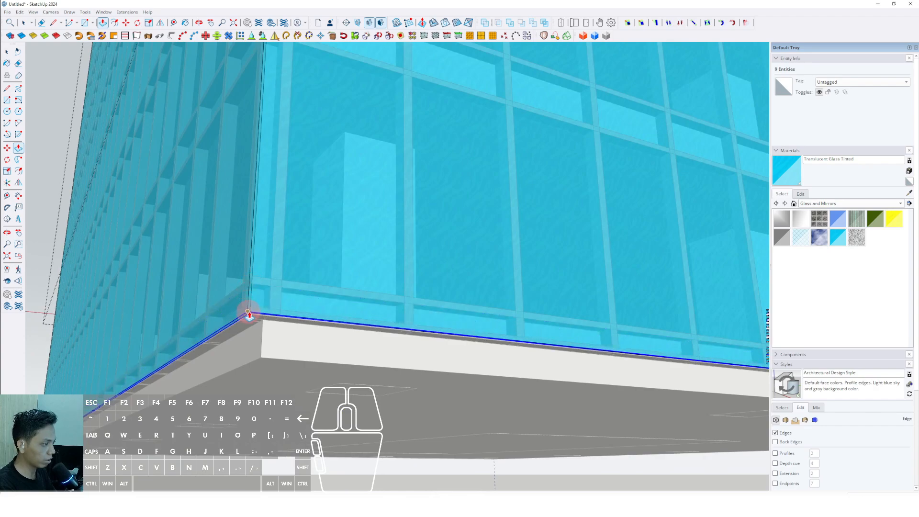
scroll(252, 309, up, 3)
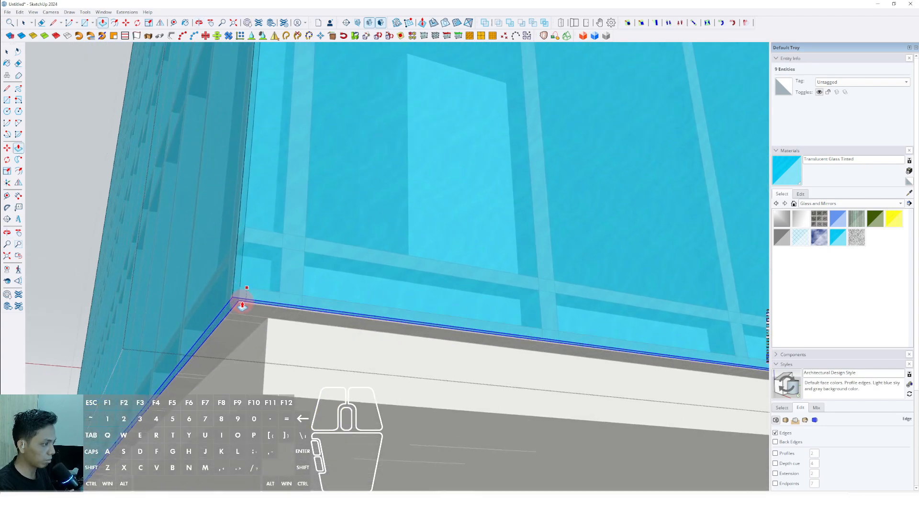
scroll(240, 309, up, 3)
click(234, 290)
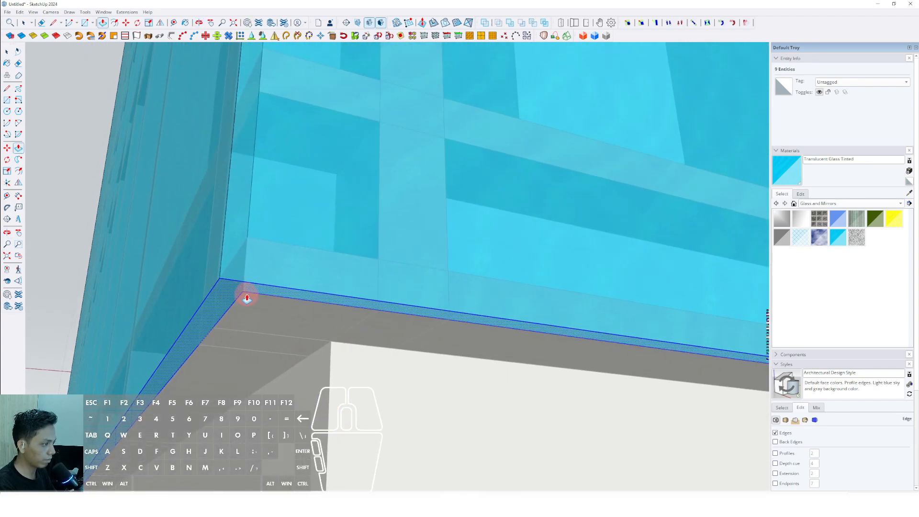
scroll(267, 256, down, 10)
key(space)
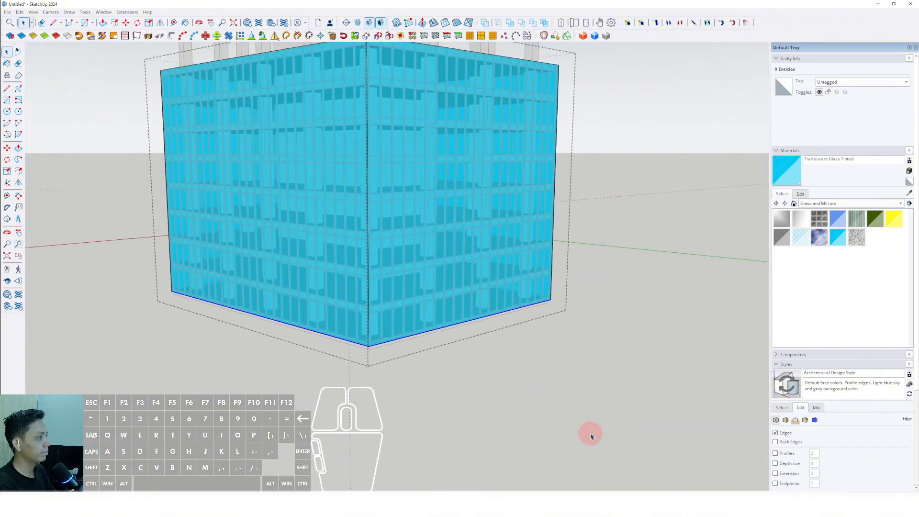
Step: Extend the third block's glazing down with Push/Pull so it covers the bottom slab frame, and close the group
scroll(441, 273, down, 3)
scroll(358, 322, up, 10)
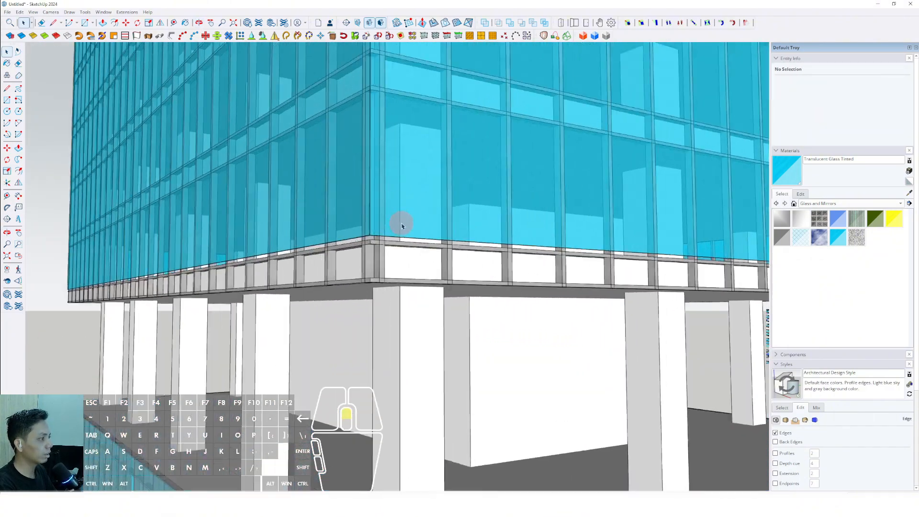
scroll(371, 220, up, 2)
triple_click(372, 219)
scroll(347, 240, up, 5)
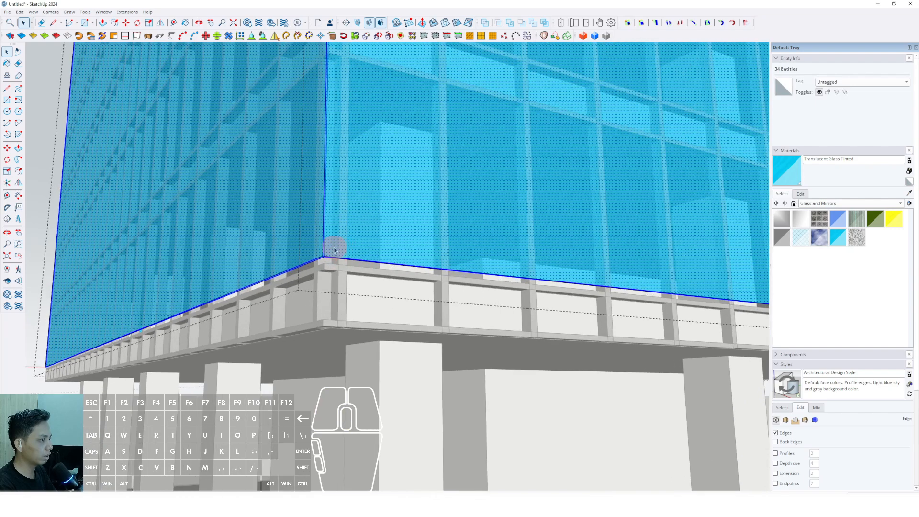
scroll(334, 250, up, 4)
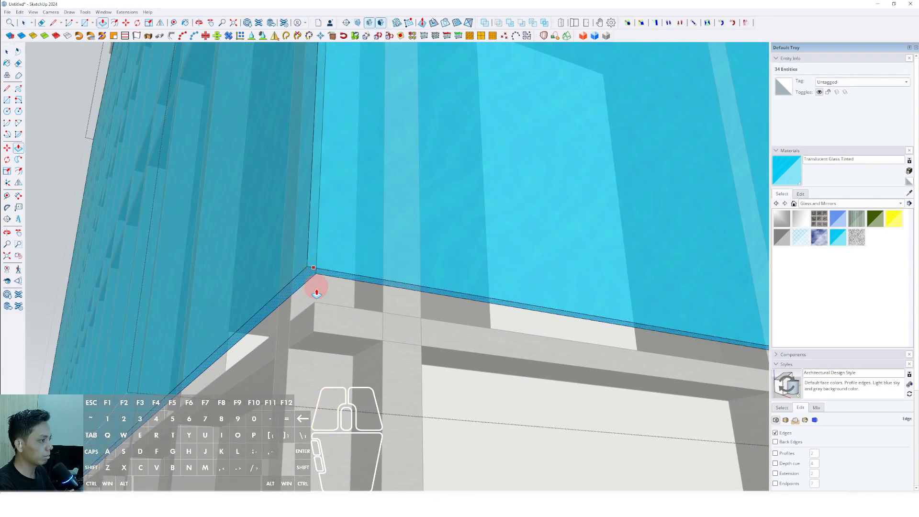
scroll(316, 293, down, 4)
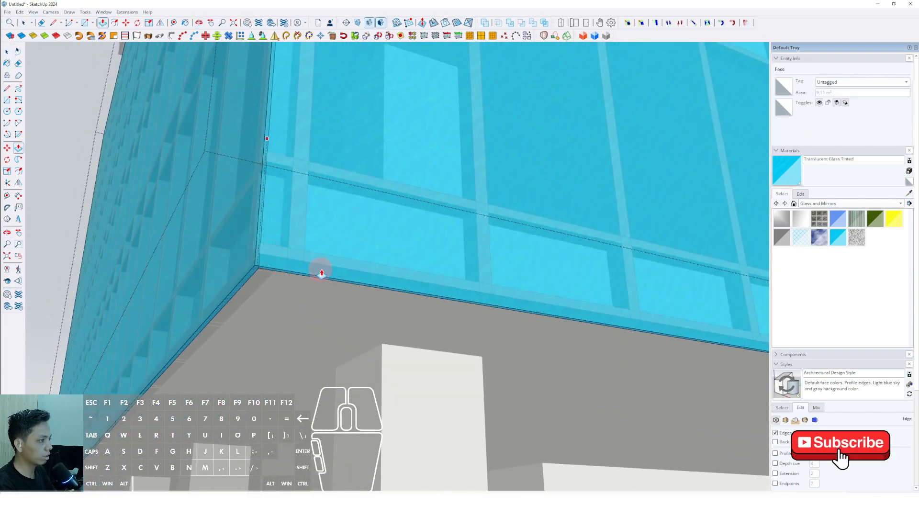
middle_drag(321, 273, 172, 173)
scroll(336, 287, down, 10)
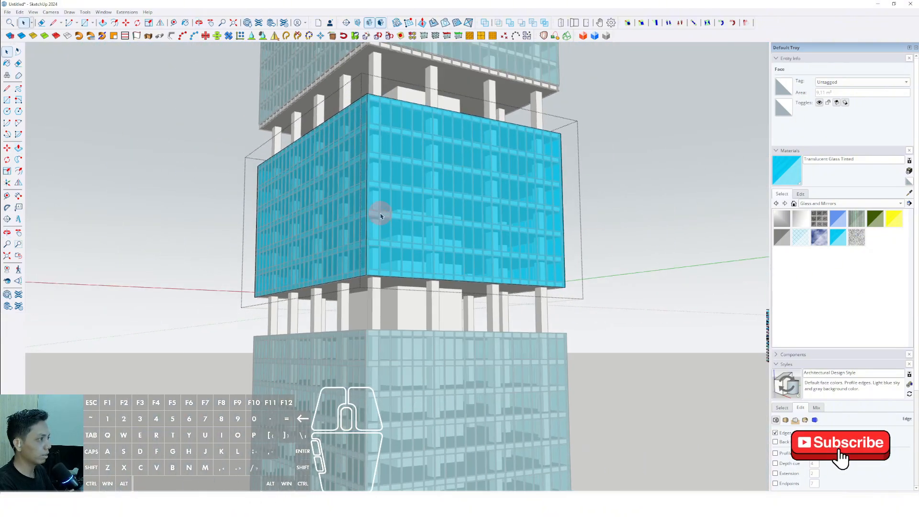
key(space)
click(120, 232)
Step: Extend the second block's glazing down with Push/Pull to the underside of its bottom slab frame, and close the group
scroll(423, 106, up, 10)
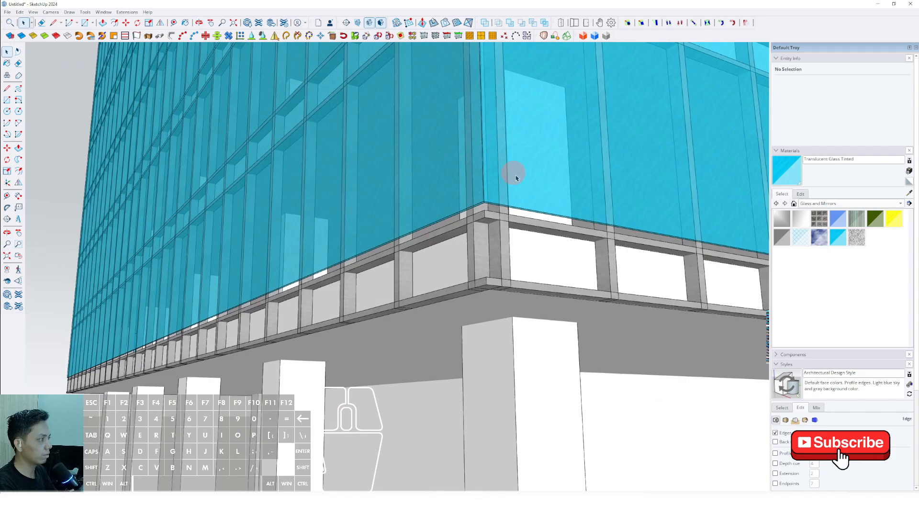
double_click(517, 178)
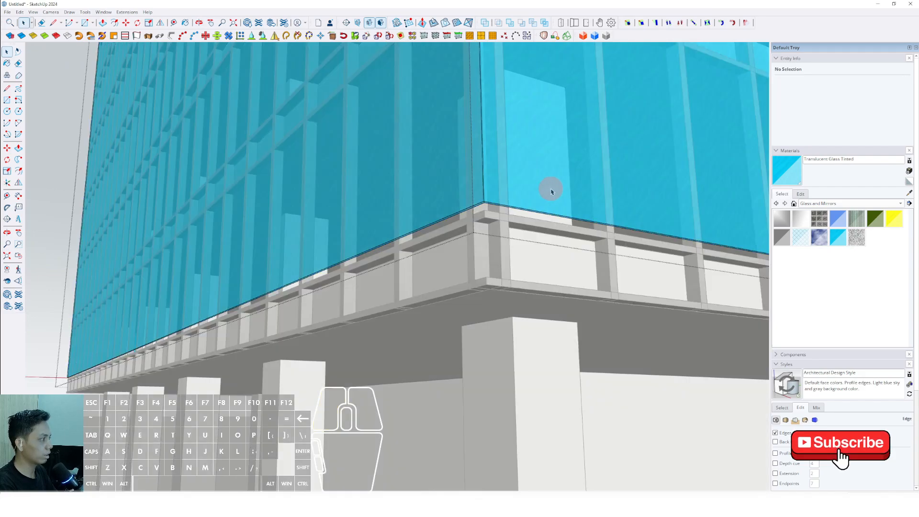
scroll(408, 164, up, 5)
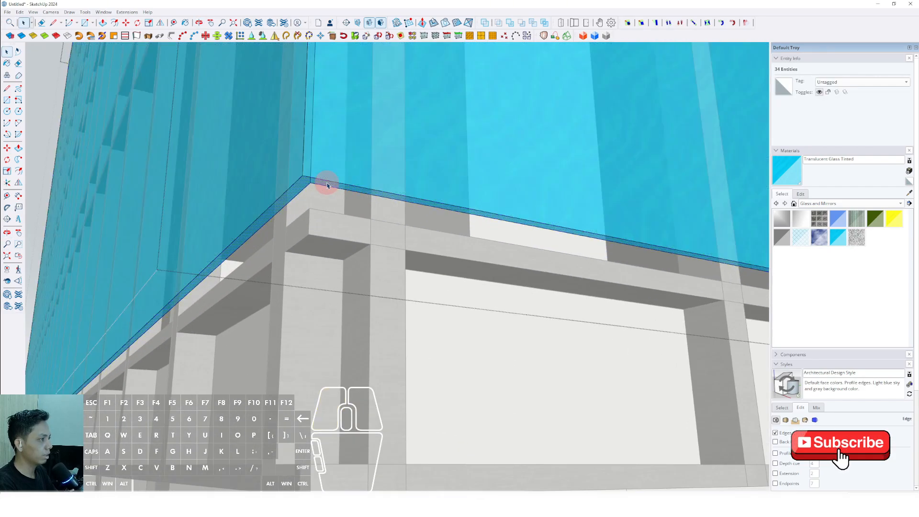
scroll(361, 274, down, 4)
middle_drag(361, 275, 271, 159)
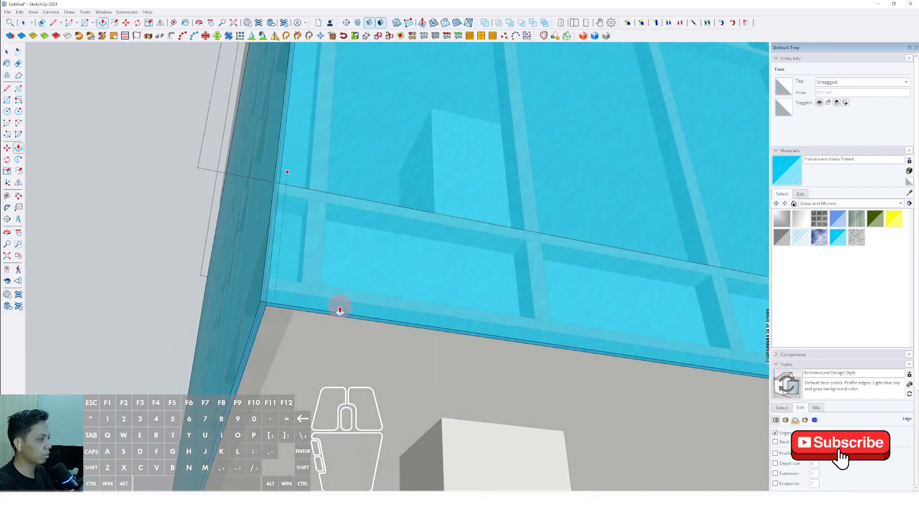
middle_drag(340, 310, 484, 242)
middle_drag(272, 218, 689, 238)
drag(689, 238, 687, 226)
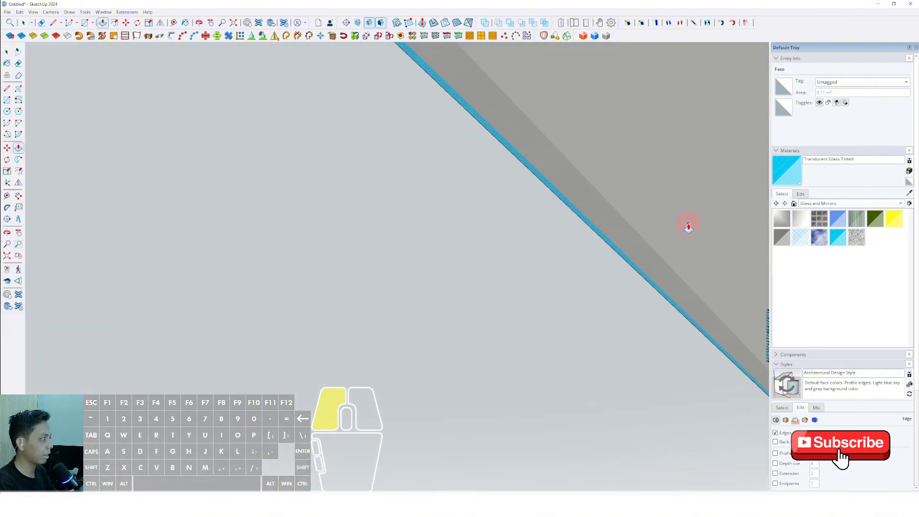
scroll(598, 231, down, 10)
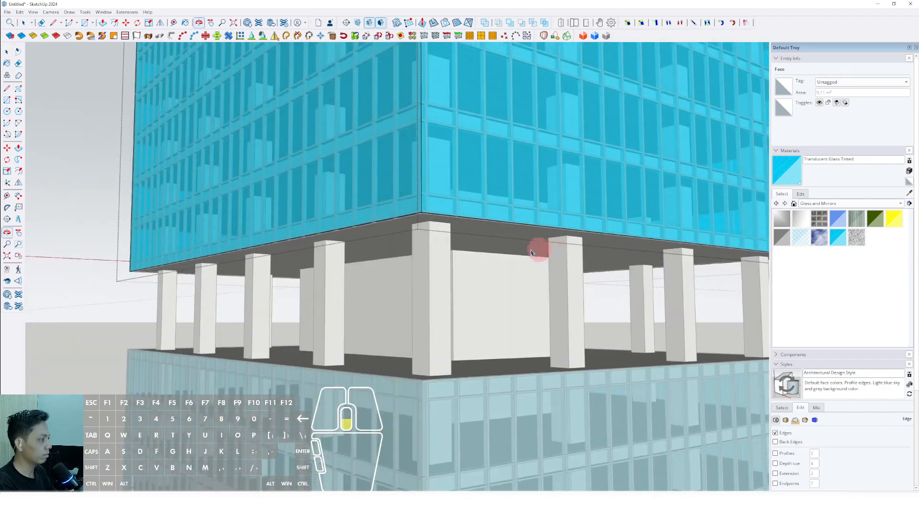
key(space)
scroll(459, 254, down, 5)
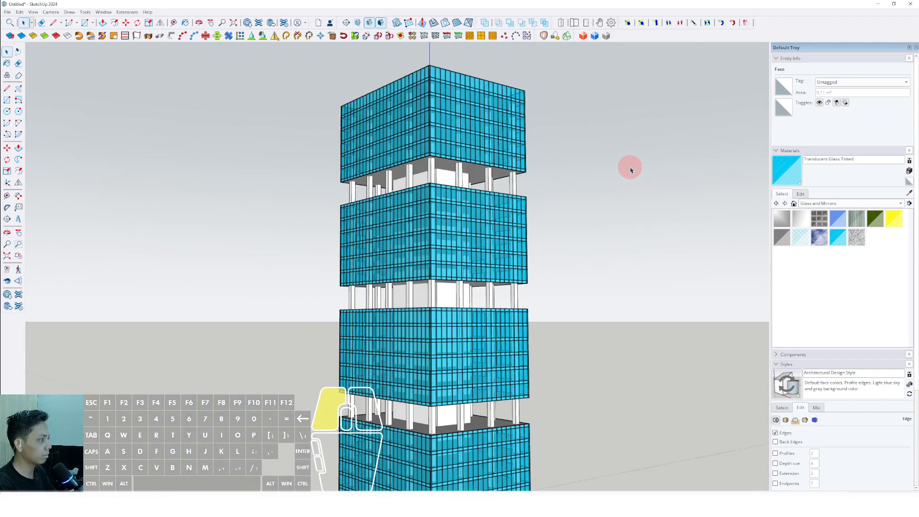
Step: Examine the fully glazed tower from several angles and browse the available material collections
middle_drag(407, 243, 437, 375)
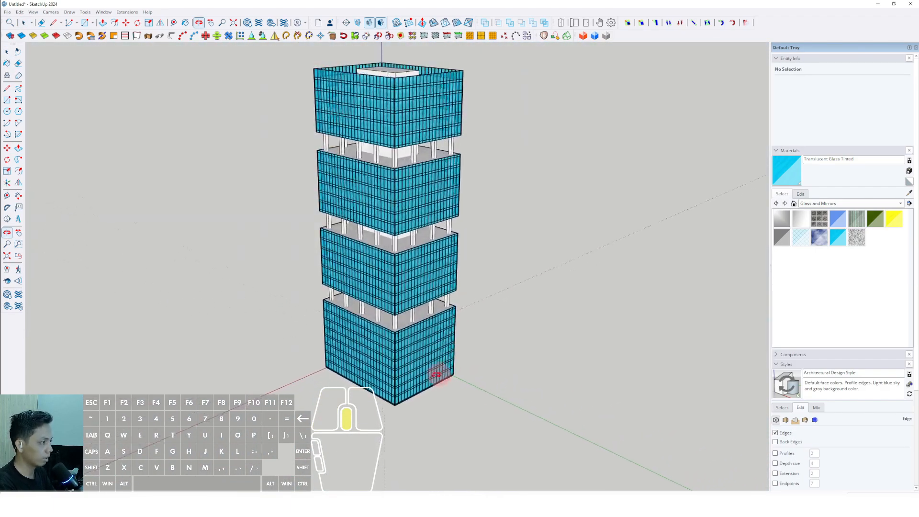
middle_drag(259, 367, 266, 245)
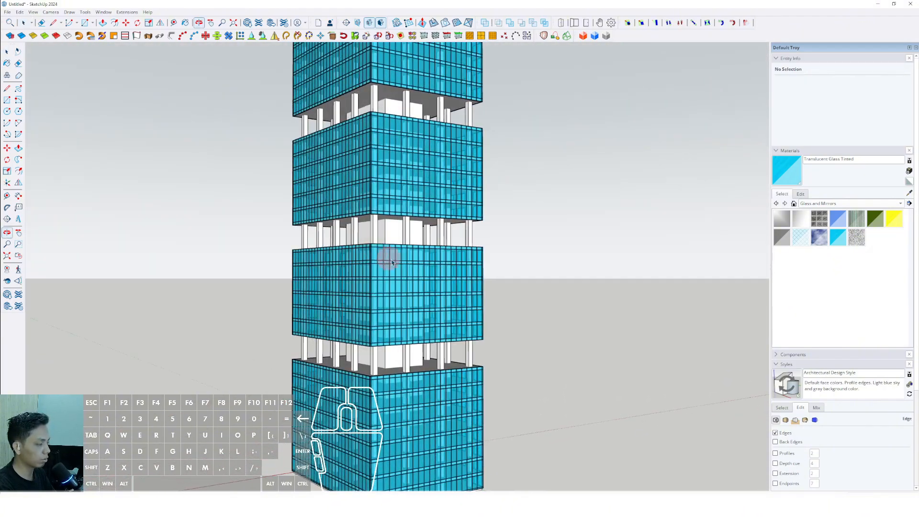
middle_drag(404, 267, 687, 326)
middle_drag(404, 294, 385, 311)
click(844, 194)
click(900, 205)
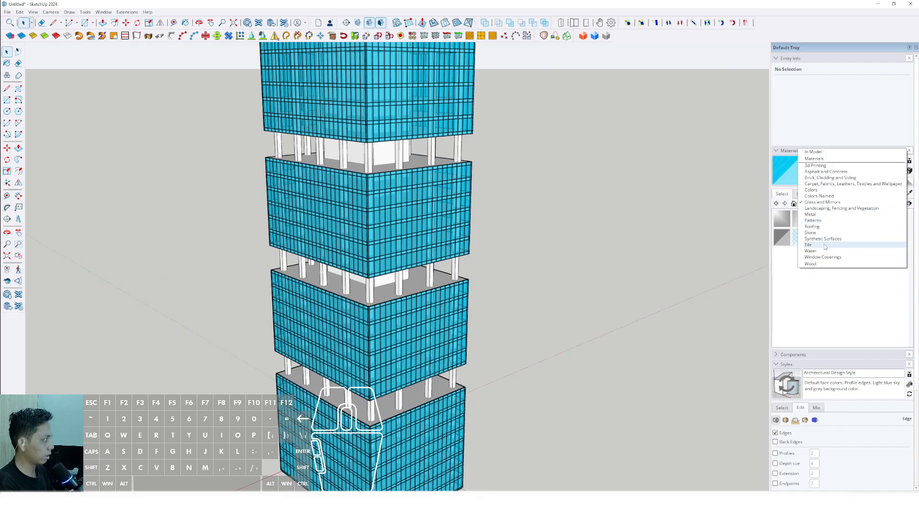
middle_drag(402, 213, 403, 172)
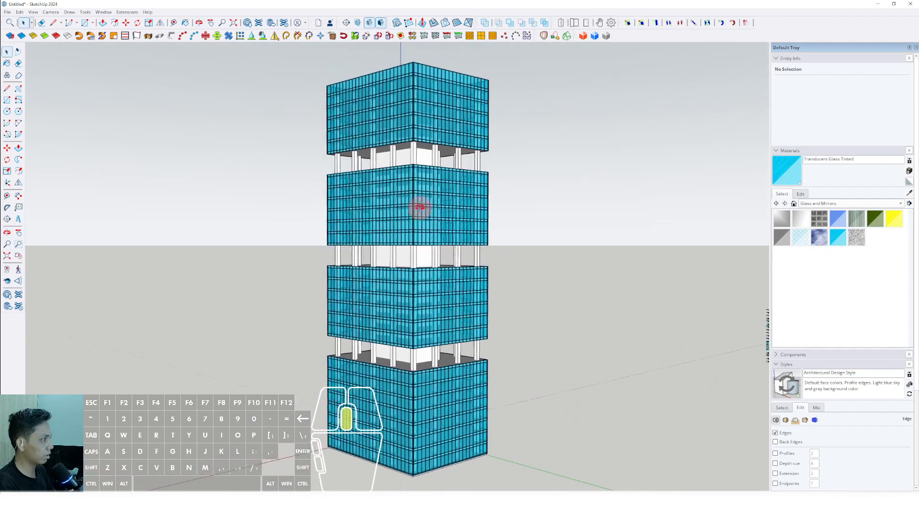
middle_drag(419, 207, 471, 179)
middle_drag(429, 244, 479, 259)
Step: Paint the tower's columns with the dark grey Color M06 from the Colors materials
click(901, 205)
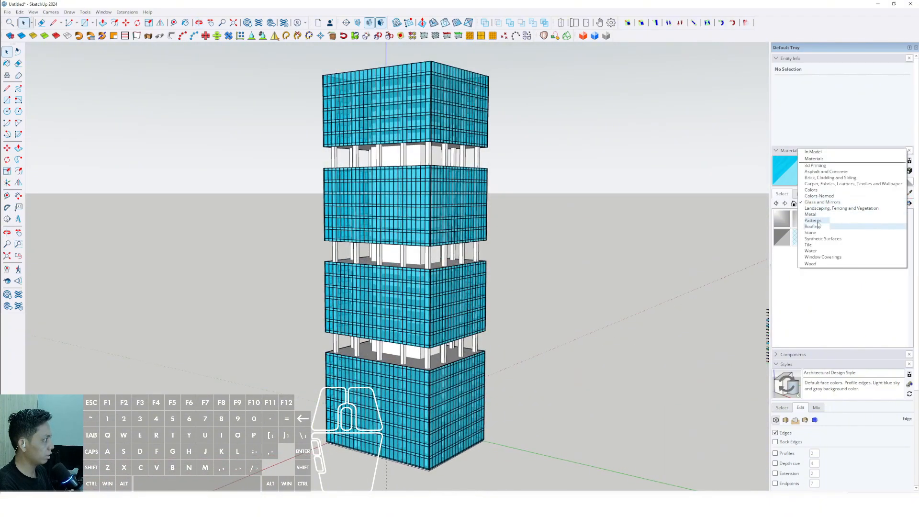
click(813, 201)
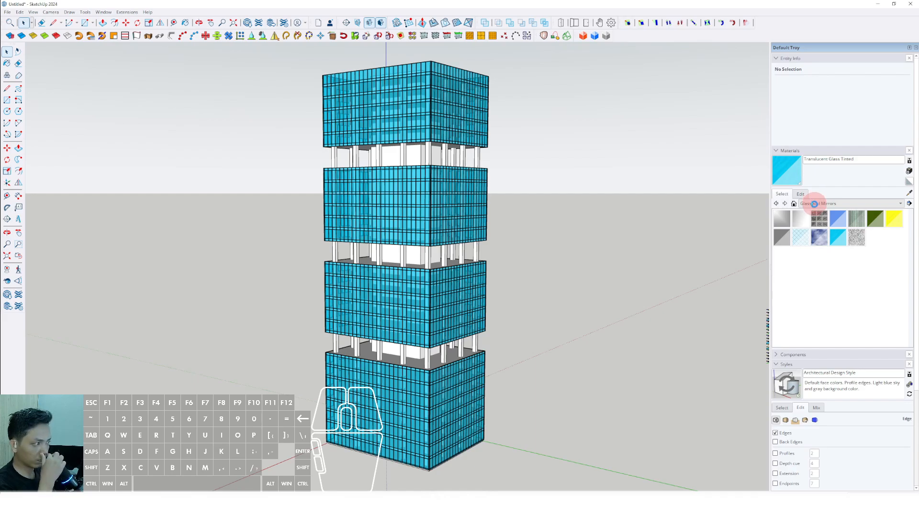
scroll(839, 291, down, 10)
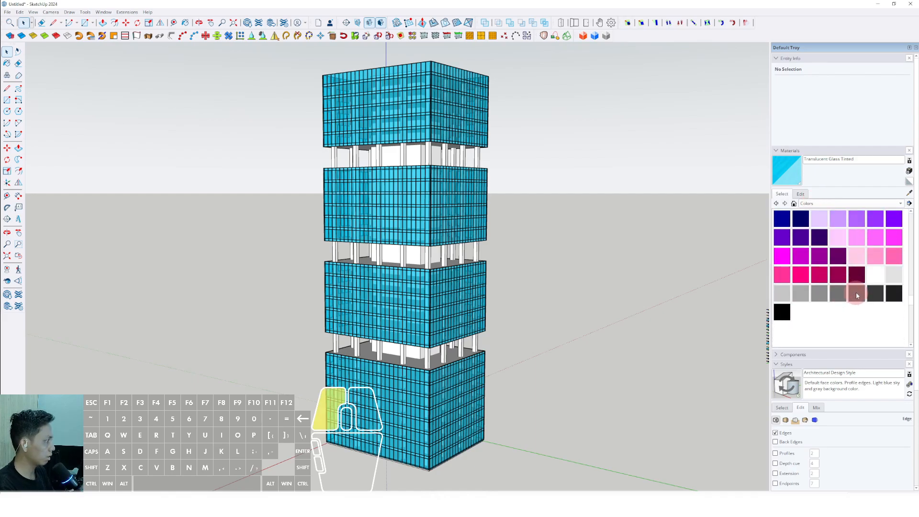
click(856, 293)
scroll(426, 195, up, 6)
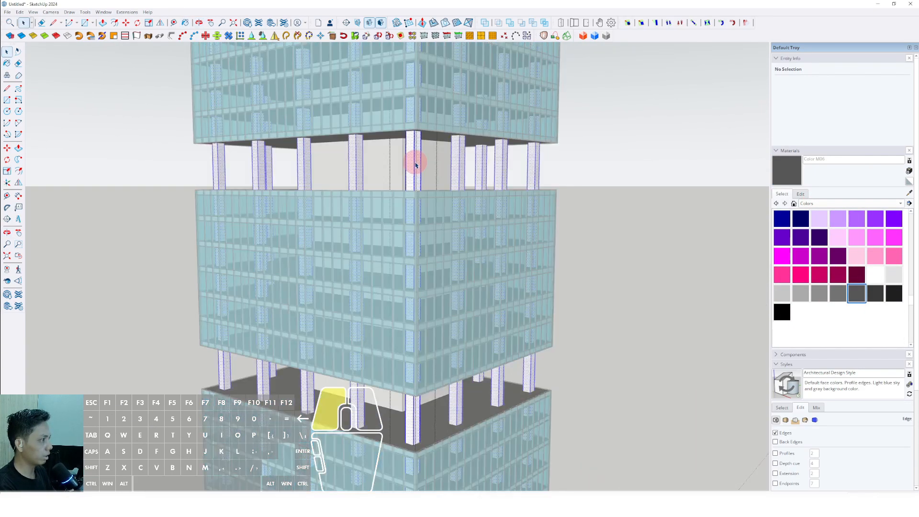
click(410, 149)
scroll(423, 163, down, 4)
key(space)
click(566, 146)
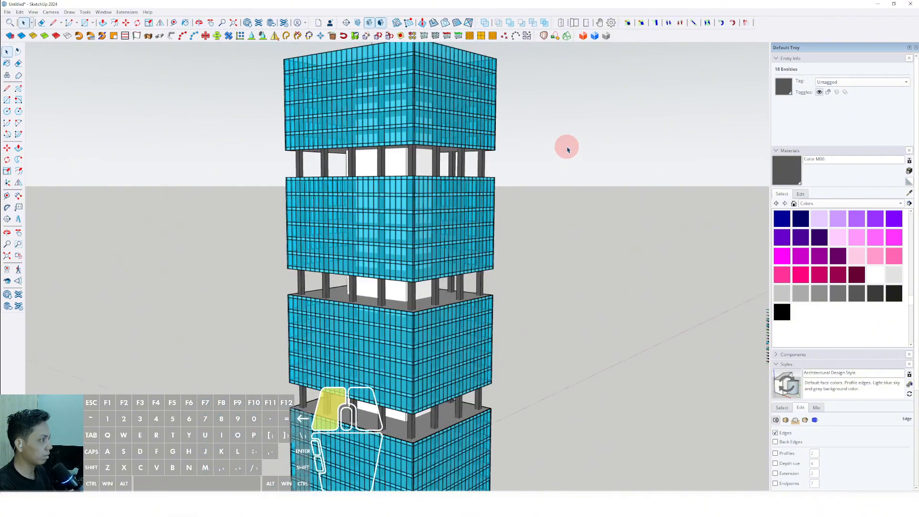
Step: Lighten the columns' Color M06 material to a mid grey
scroll(459, 220, down, 2)
mouse_move(456, 233)
shift+middle_down()
mouse_move(450, 245)
mouse_move(375, 139)
shift+middle_up()
mouse_move(433, 192)
middle_down()
mouse_move(258, 170)
mouse_move(438, 197)
middle_up()
scroll(412, 196, up, 3)
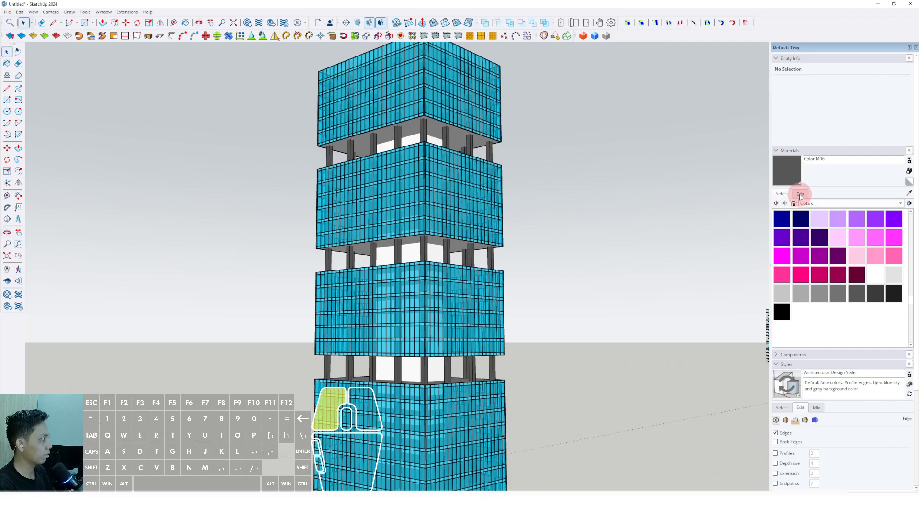
click(800, 195)
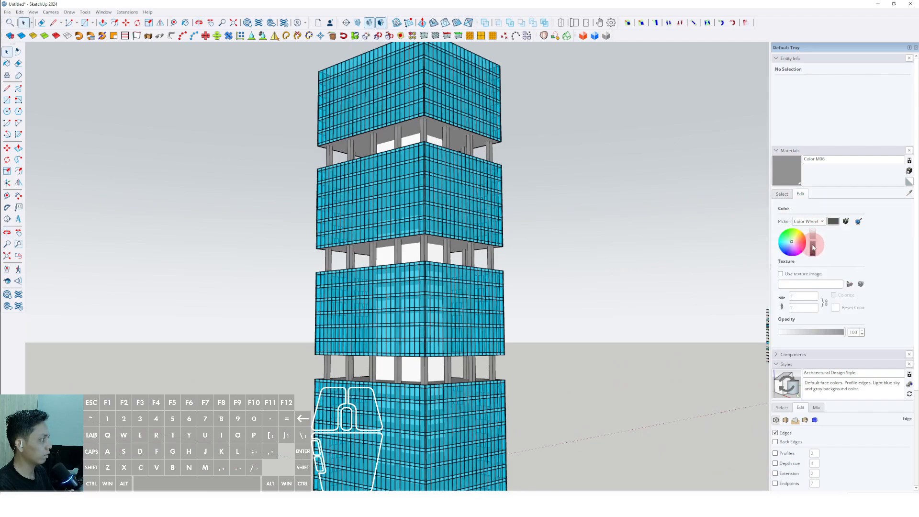
middle_drag(443, 129, 425, 148)
key(space)
Step: Paint all faces of the tower's central core with the grey Color M06 material
scroll(421, 146, up, 3)
triple_click(411, 142)
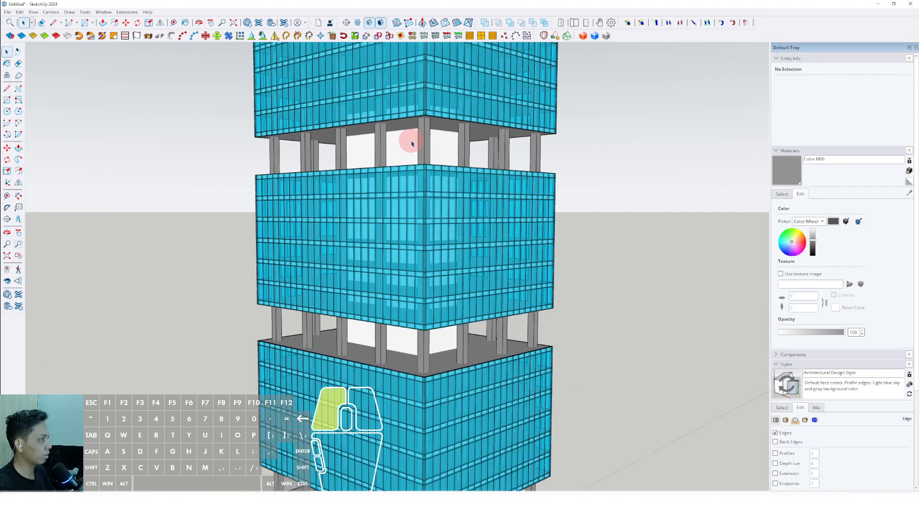
click(411, 142)
scroll(418, 148, down, 3)
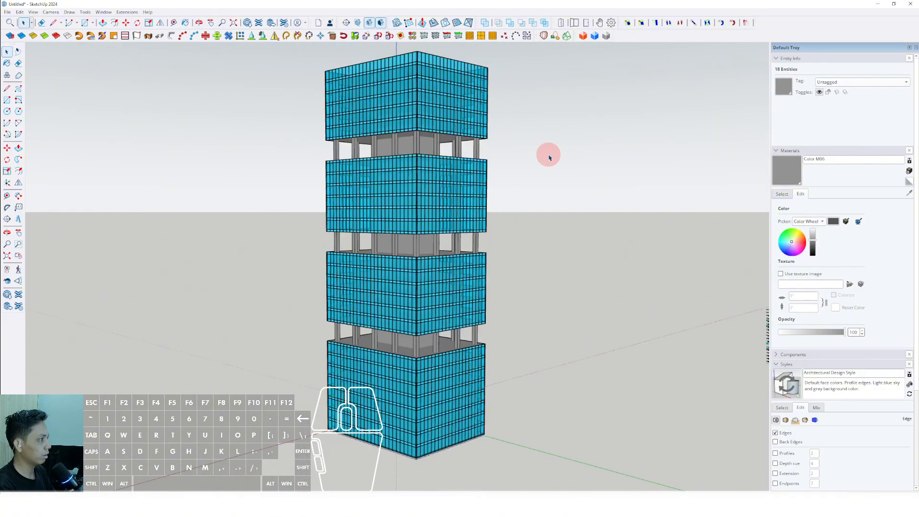
Step: Examine the painted columns and core around the tower, from street level up to the roof
middle_drag(457, 196, 592, 161)
middle_drag(362, 158, 352, 156)
scroll(428, 244, up, 2)
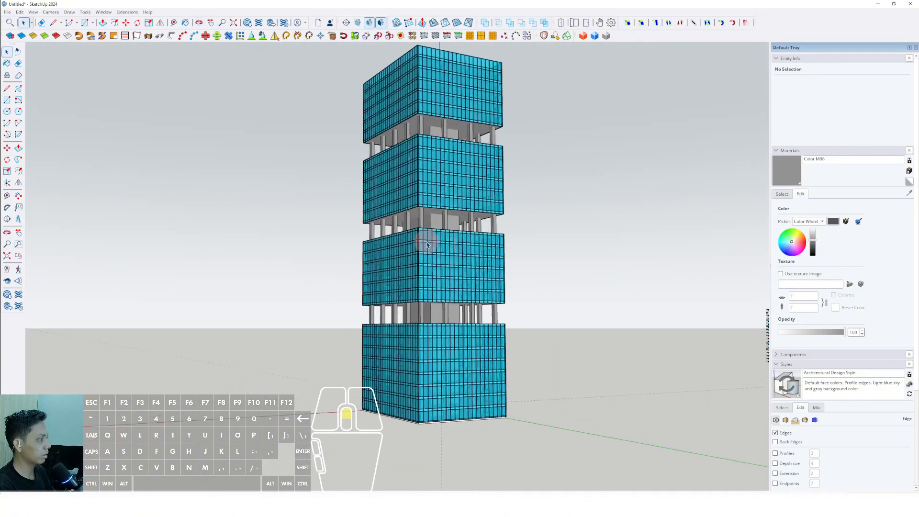
middle_drag(521, 242, 569, 371)
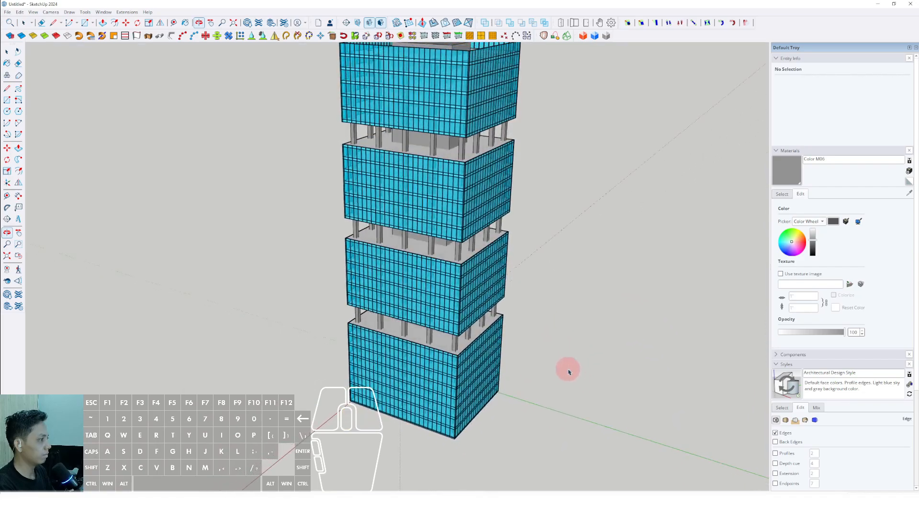
mouse_move(444, 249)
middle_down()
mouse_move(455, 260)
mouse_move(644, 250)
mouse_move(437, 233)
middle_up()
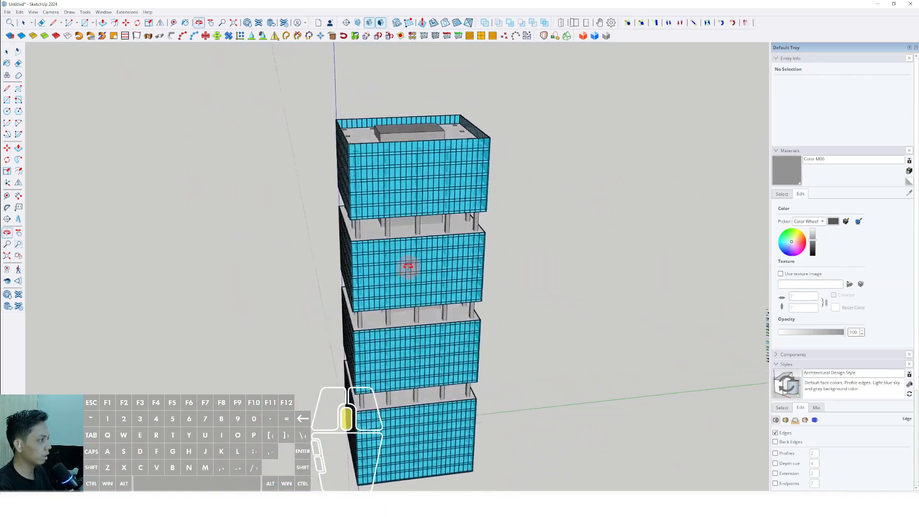
middle_drag(408, 266, 386, 229)
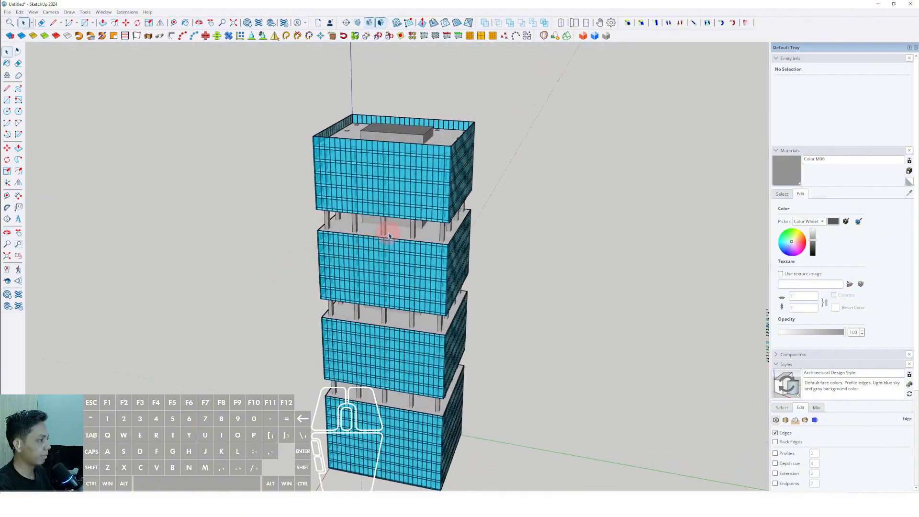
scroll(452, 236, up, 5)
middle_drag(541, 230, 571, 278)
Step: Open the slab component on the upper open level to check which slabs share it, and close it
double_click(503, 262)
scroll(495, 268, down, 5)
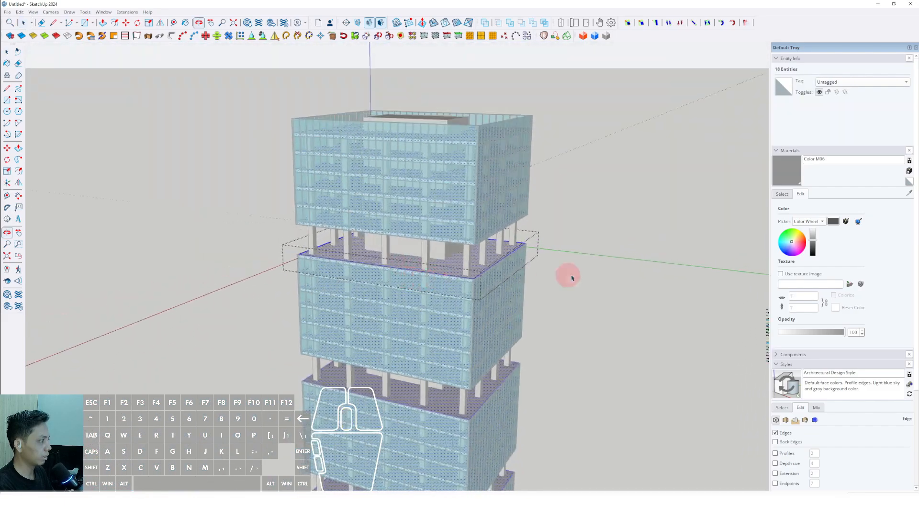
scroll(472, 271, up, 2)
click(453, 265)
click(450, 261)
Step: Select the topmost slab of each of the four glazed blocks and make them one unique component
scroll(449, 261, down, 1)
mouse_move(449, 261)
middle_down()
mouse_move(463, 219)
mouse_move(462, 263)
middle_up()
scroll(463, 263, down, 3)
shift+click(442, 276)
scroll(442, 276, down, 1)
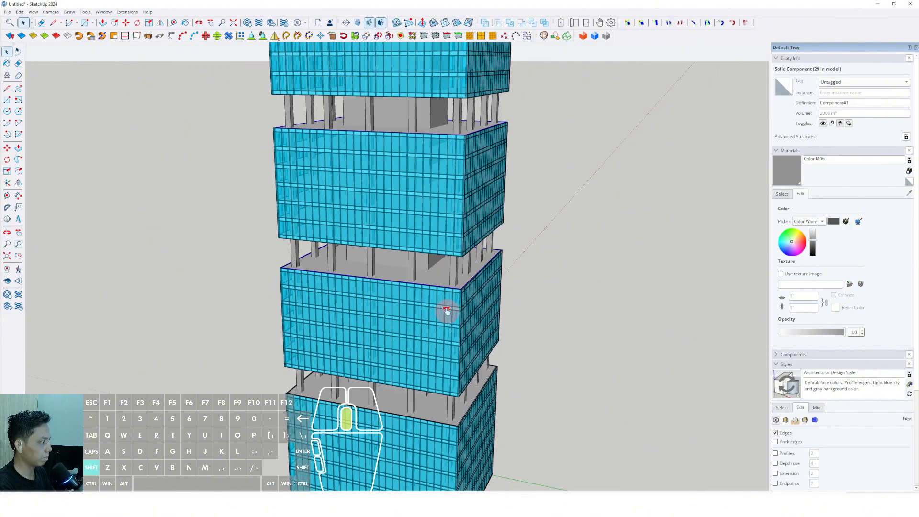
shift+middle_drag(446, 312, 429, 200)
scroll(421, 277, up, 3)
shift+click(424, 274)
scroll(422, 290, down, 4)
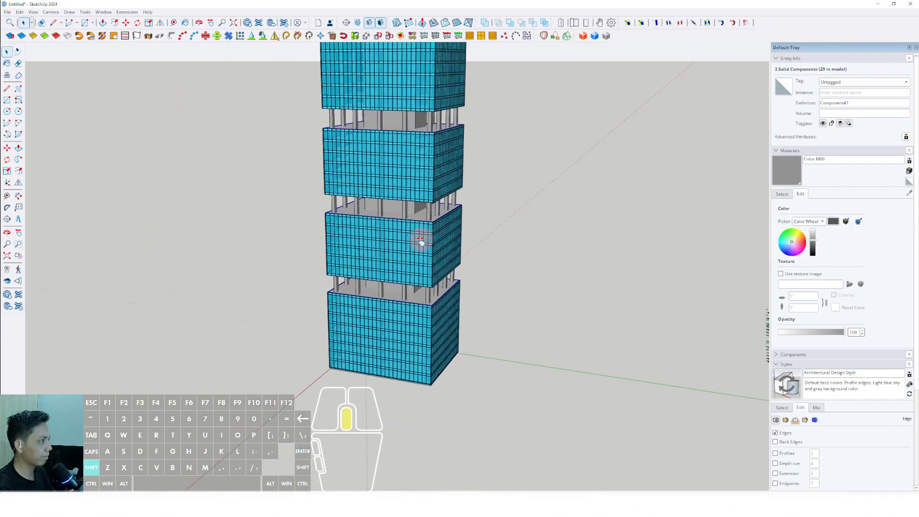
middle_drag(416, 260, 431, 298)
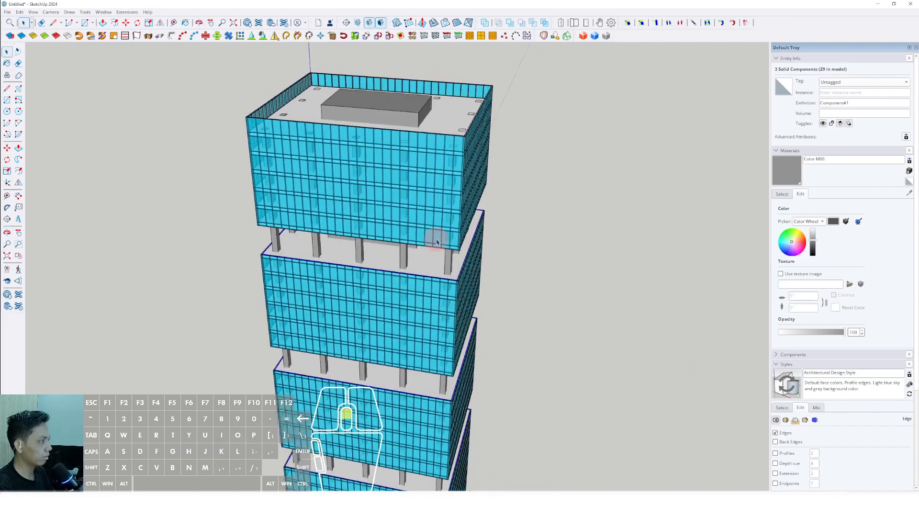
middle_drag(436, 243, 427, 241)
shift+click(442, 145)
scroll(445, 142, up, 2)
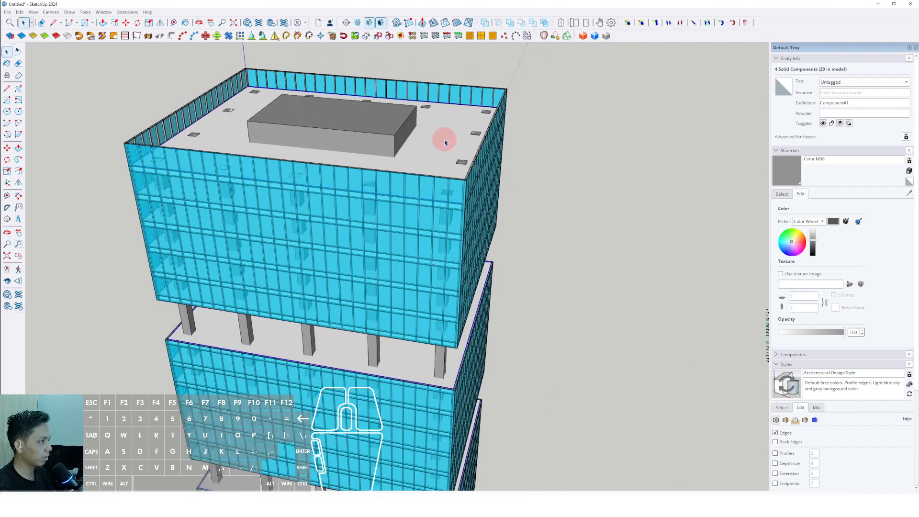
scroll(415, 354, up, 2)
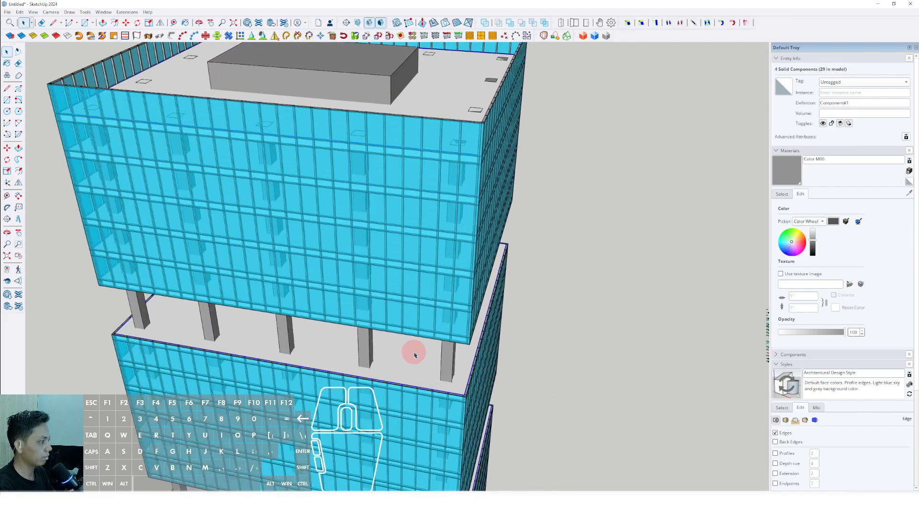
middle_drag(440, 366, 439, 338)
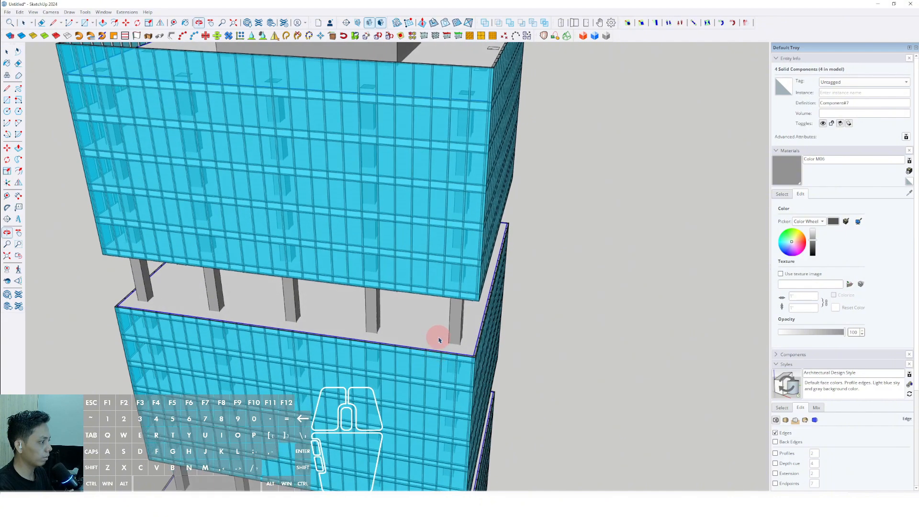
Step: Open the unique slab component, select its geometry, and hide the rest of the model to inspect its four instances
double_click(437, 331)
triple_click(437, 330)
scroll(429, 320, down, 7)
scroll(404, 210, down, 3)
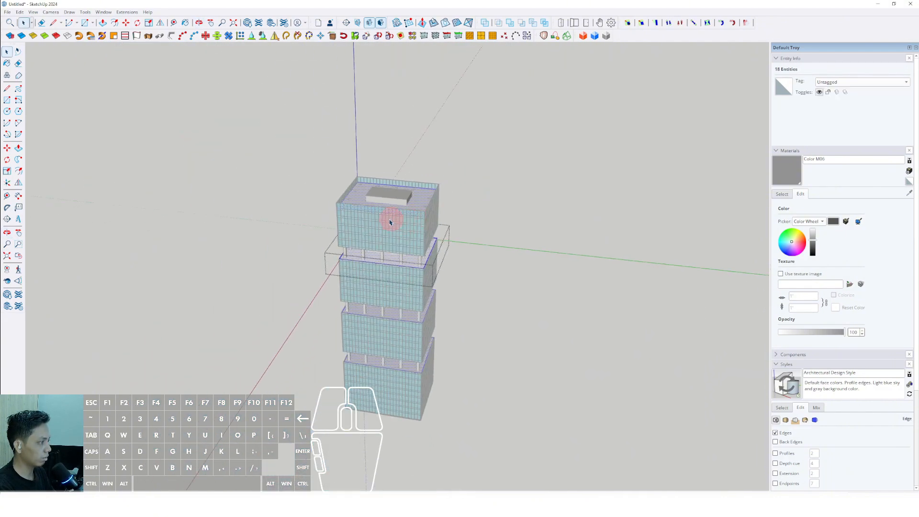
scroll(401, 360, up, 3)
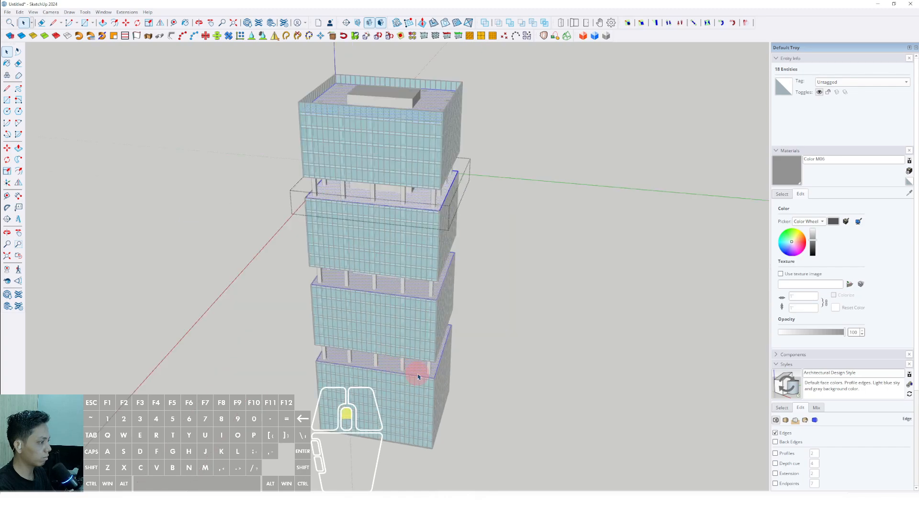
middle_drag(418, 374, 311, 250)
middle_drag(412, 280, 430, 205)
key(comma)
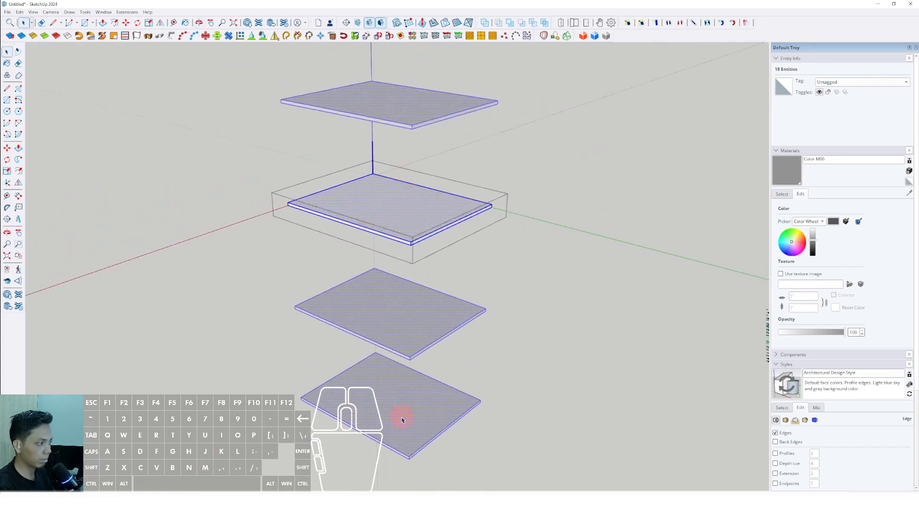
shift+middle_drag(407, 242, 413, 238)
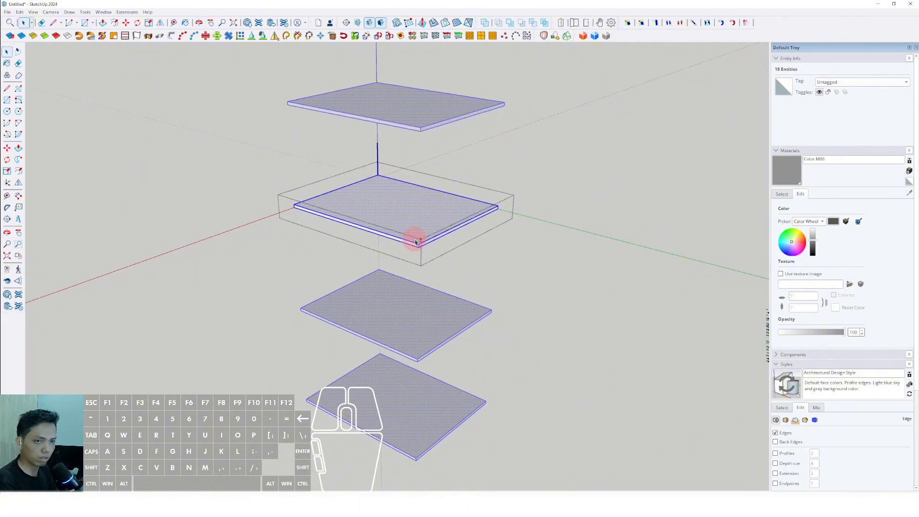
scroll(419, 241, down, 2)
scroll(433, 228, up, 6)
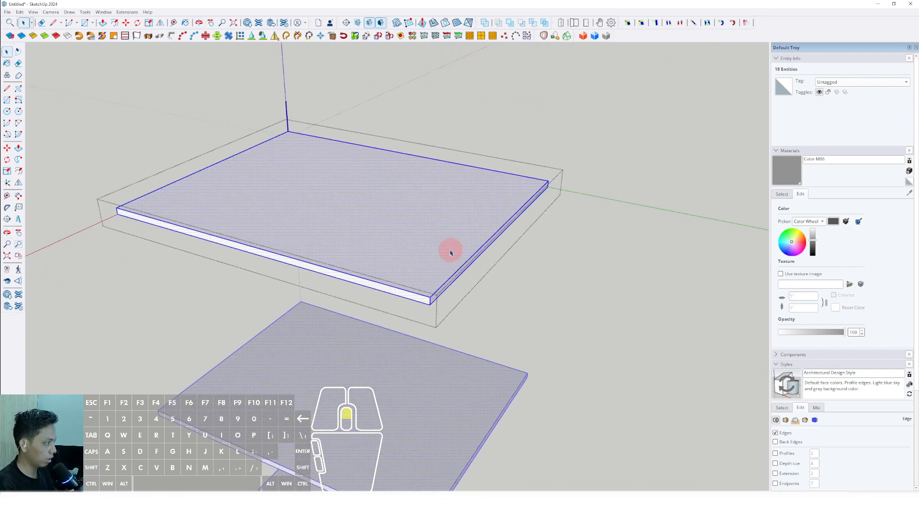
Step: Show the rest of the model and offset the slab's top face inward to create a perimeter strip along the columns
scroll(450, 252, down, 3)
middle_drag(458, 285, 492, 312)
scroll(537, 337, up, 3)
middle_drag(537, 337, 468, 331)
scroll(501, 340, up, 3)
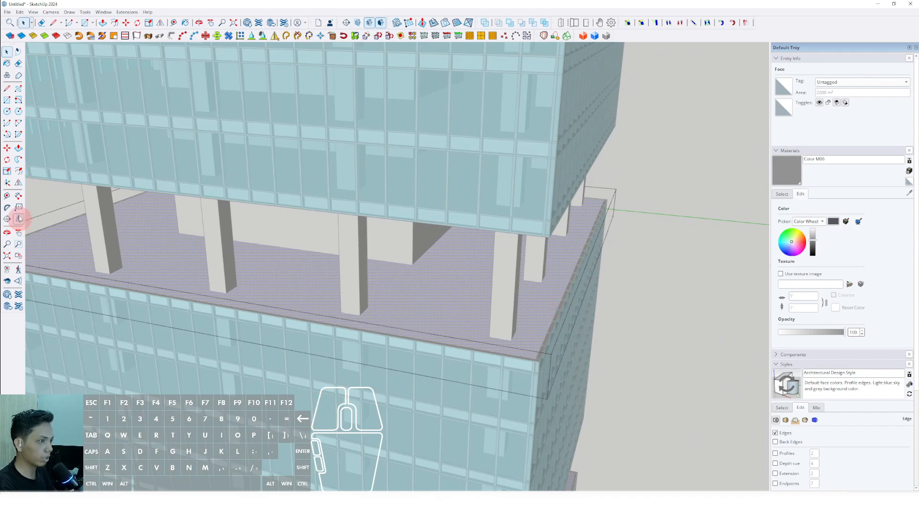
scroll(545, 314, up, 3)
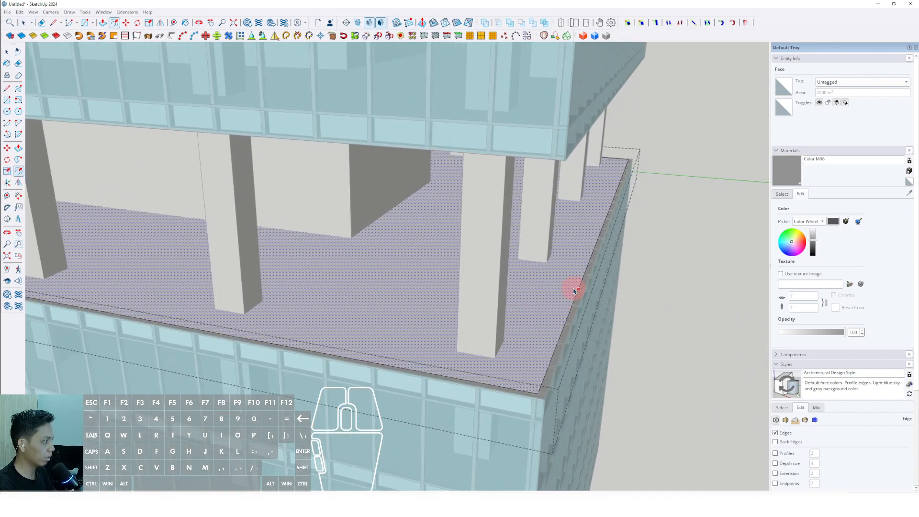
middle_drag(575, 286, 591, 297)
scroll(556, 316, up, 1)
scroll(577, 298, up, 2)
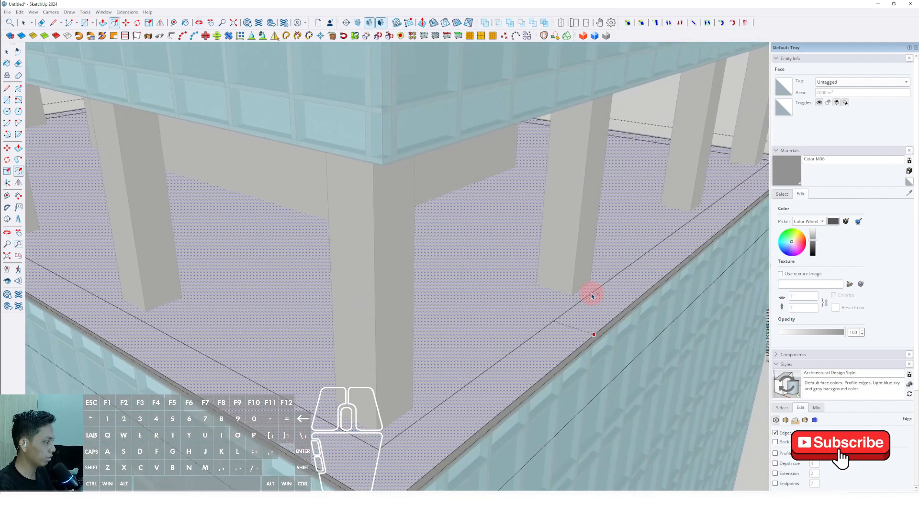
scroll(589, 296, down, 5)
middle_drag(526, 322, 383, 380)
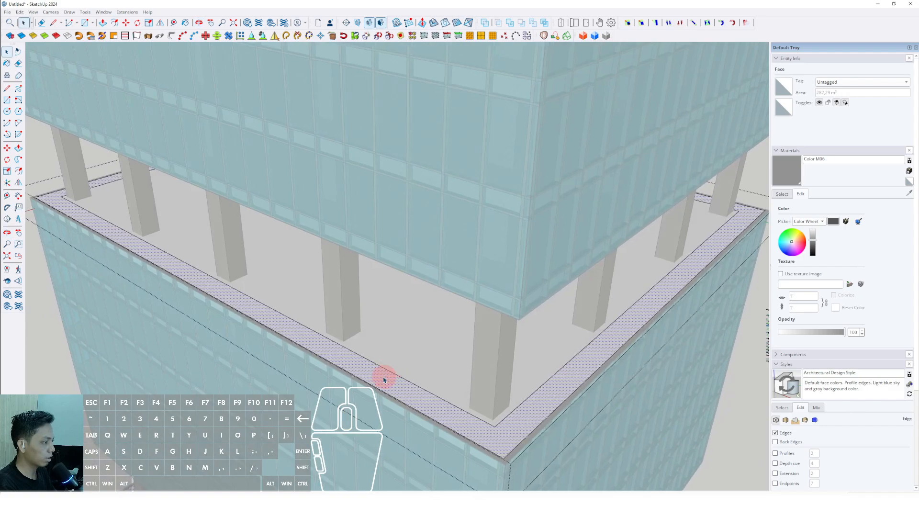
Step: Draw a wavy Freehand curve around the slab's corner column, connecting the two inner offset edges
middle_drag(570, 350, 398, 345)
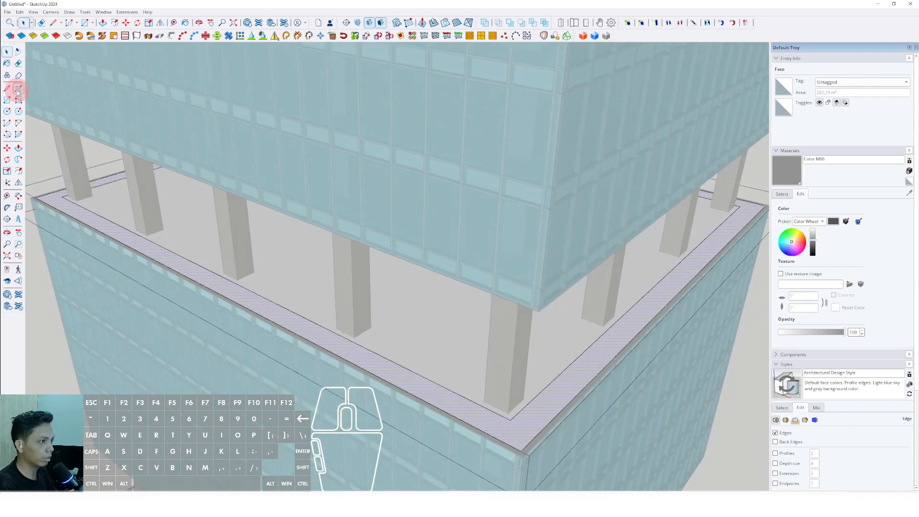
middle_drag(75, 112, 342, 330)
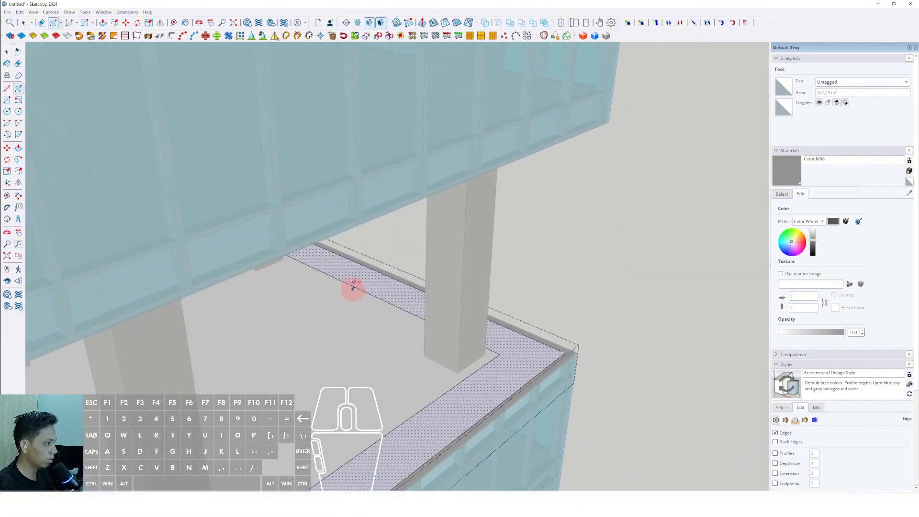
middle_drag(353, 286, 338, 239)
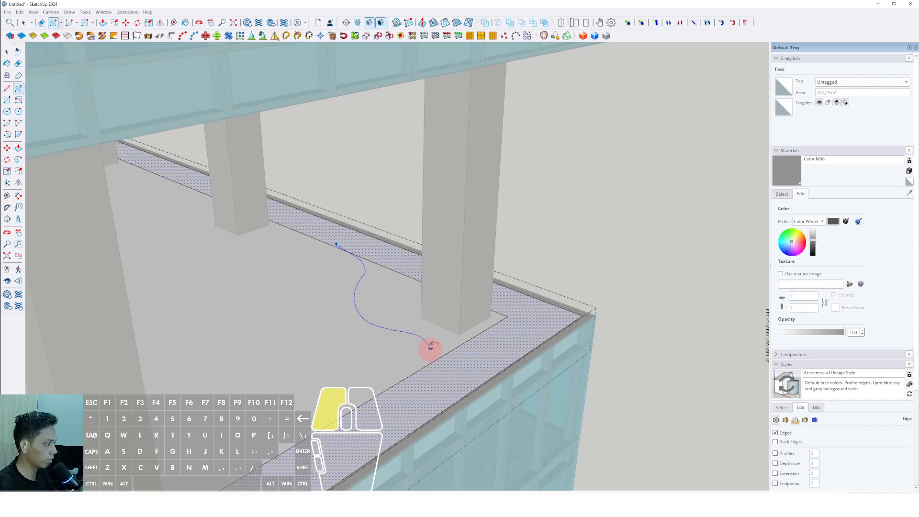
Step: Erase the leftover offset edges and the curve's overshoot at that corner so the corner area merges with the perimeter strip
scroll(343, 243, up, 5)
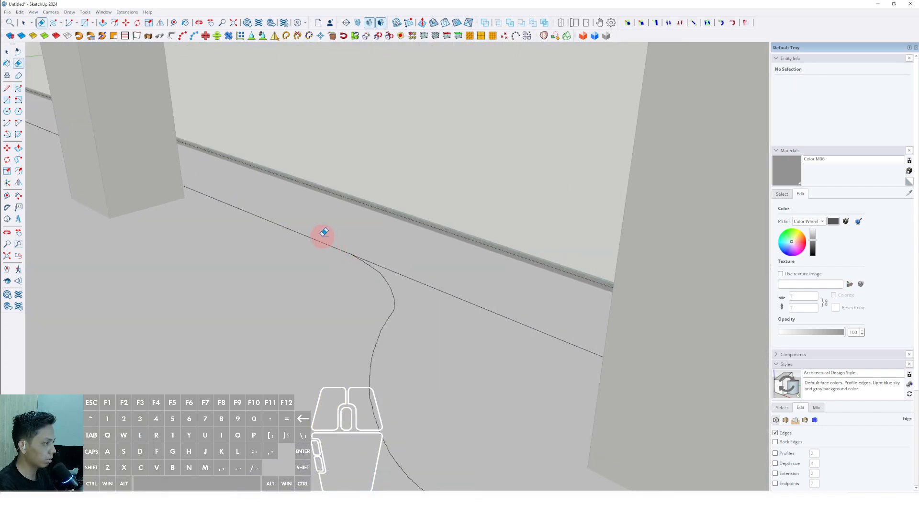
scroll(324, 233, down, 5)
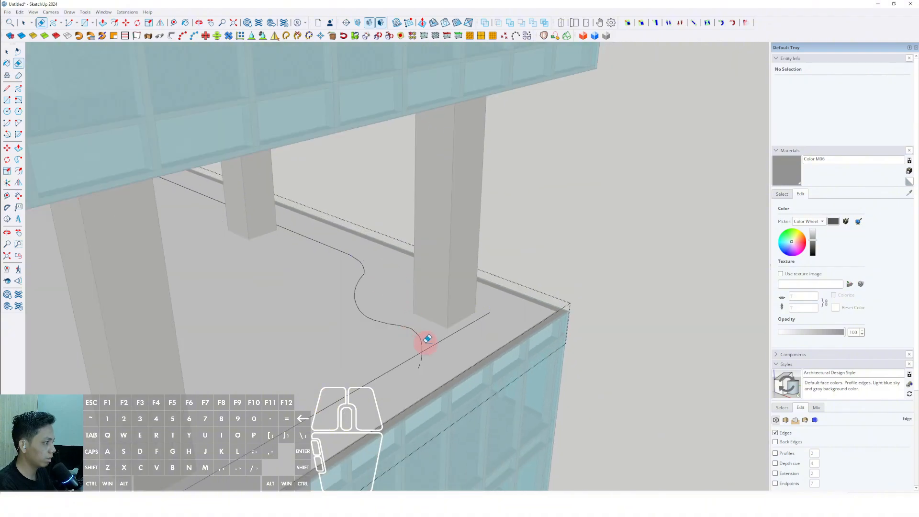
scroll(421, 354, up, 2)
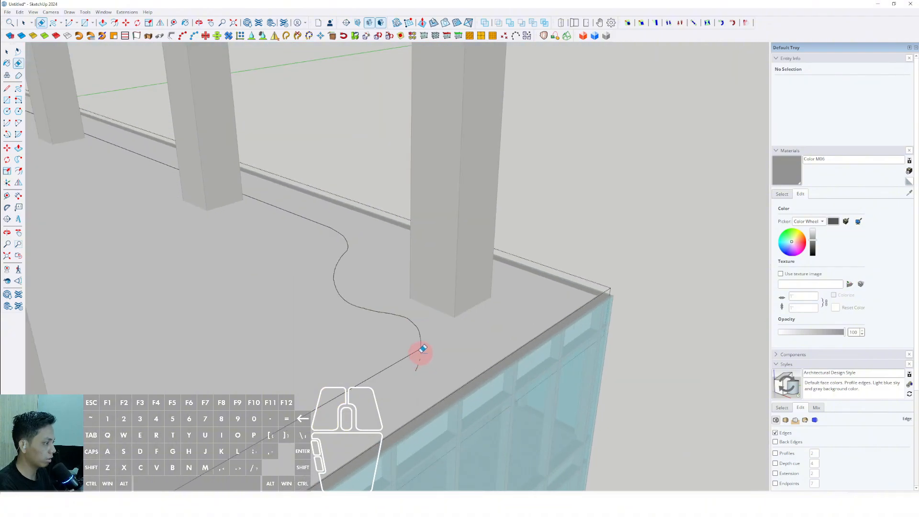
scroll(422, 349, up, 2)
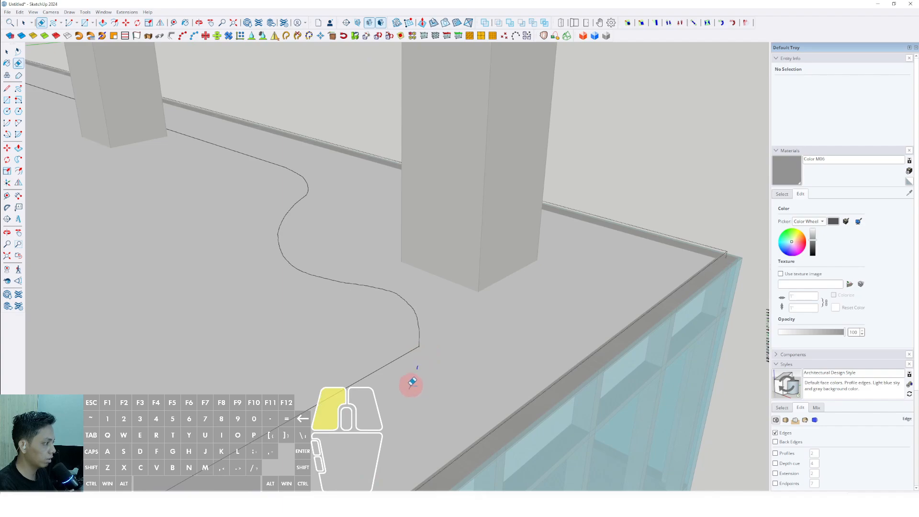
scroll(422, 355, down, 1)
click(449, 340)
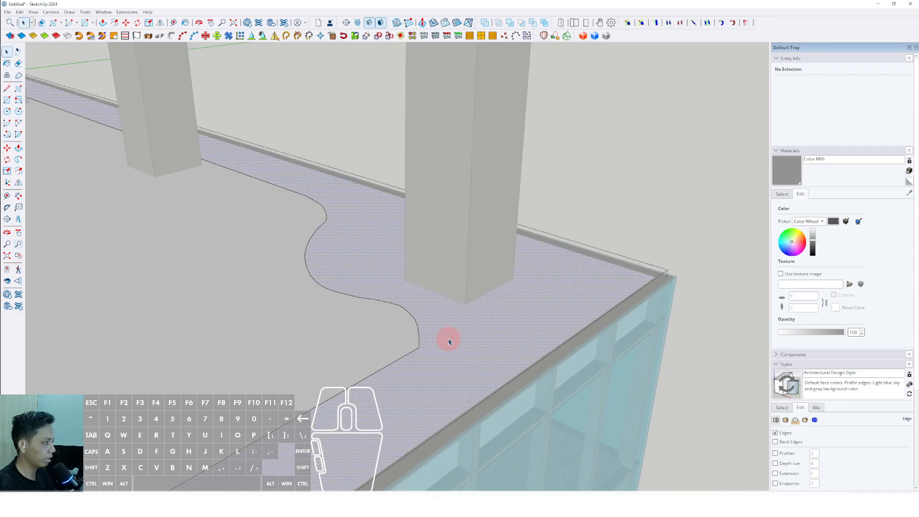
Step: Draw another wavy Freehand curve around the column at the slab's next corner, between the two inner offset edges
scroll(449, 340, down, 4)
middle_drag(497, 340, 742, 373)
scroll(213, 314, up, 3)
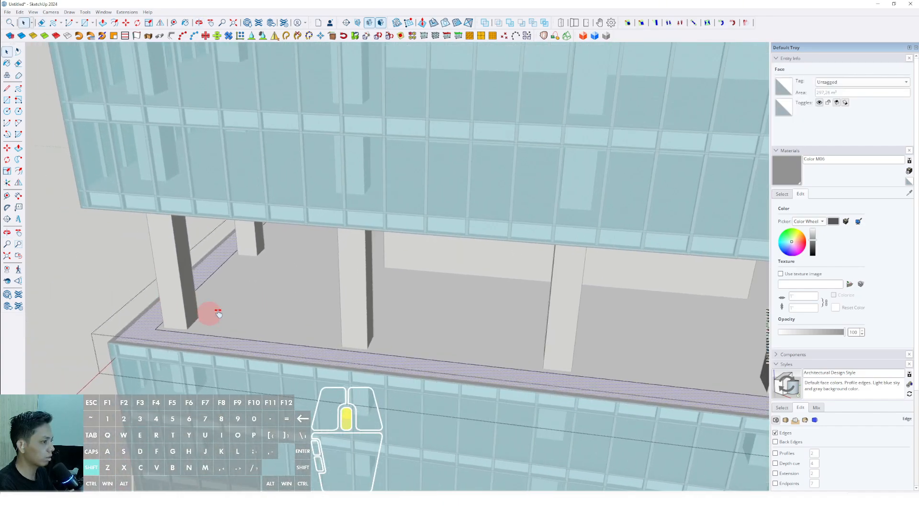
shift+middle_drag(213, 313, 252, 292)
scroll(252, 291, up, 2)
middle_drag(313, 324, 287, 306)
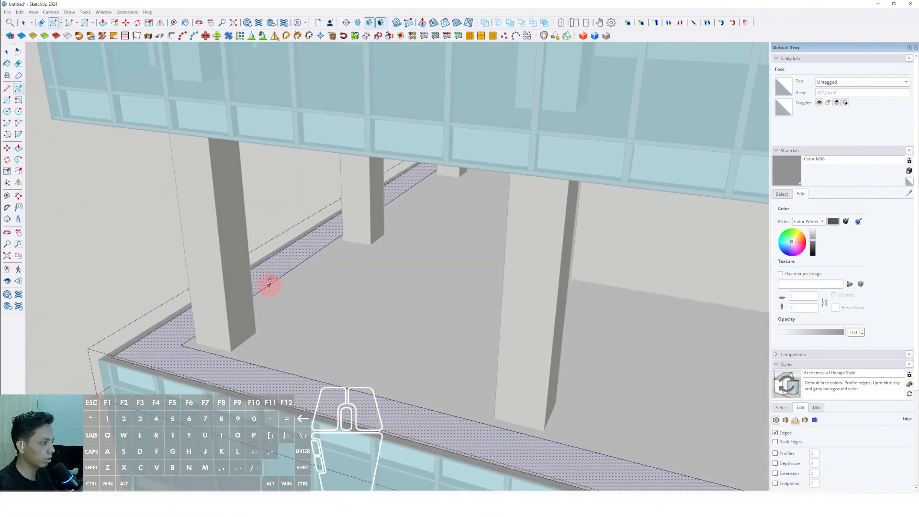
scroll(310, 388, up, 3)
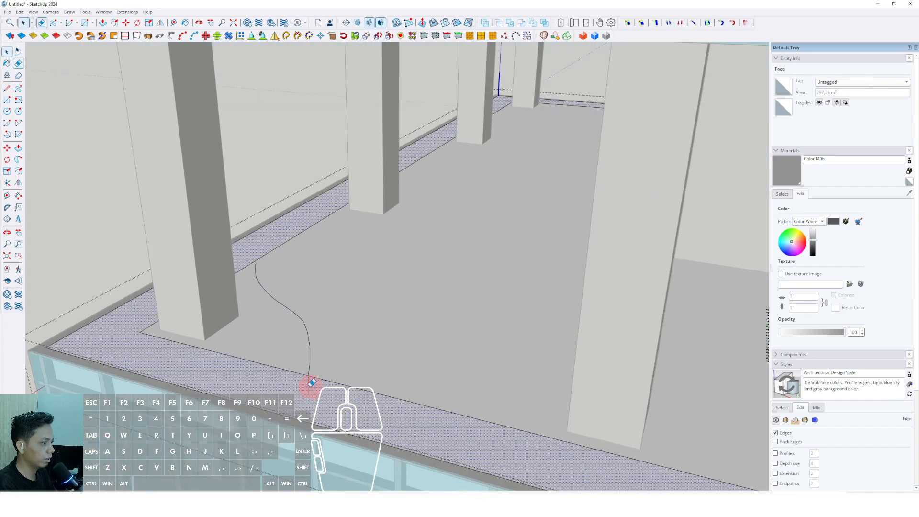
Step: Erase the leftover offset edges and the curve's overshoot at the second corner, merging it with the perimeter strip
key(e)
scroll(312, 380, up, 2)
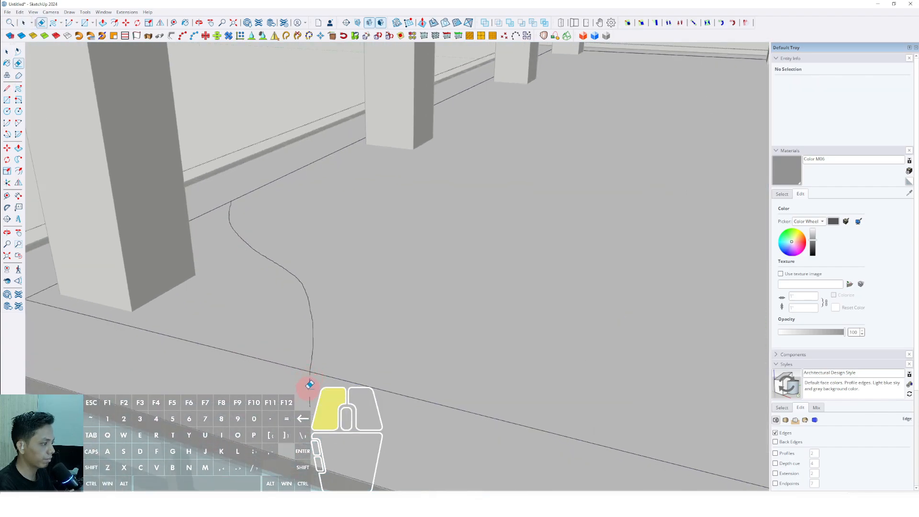
middle_drag(227, 187, 265, 337)
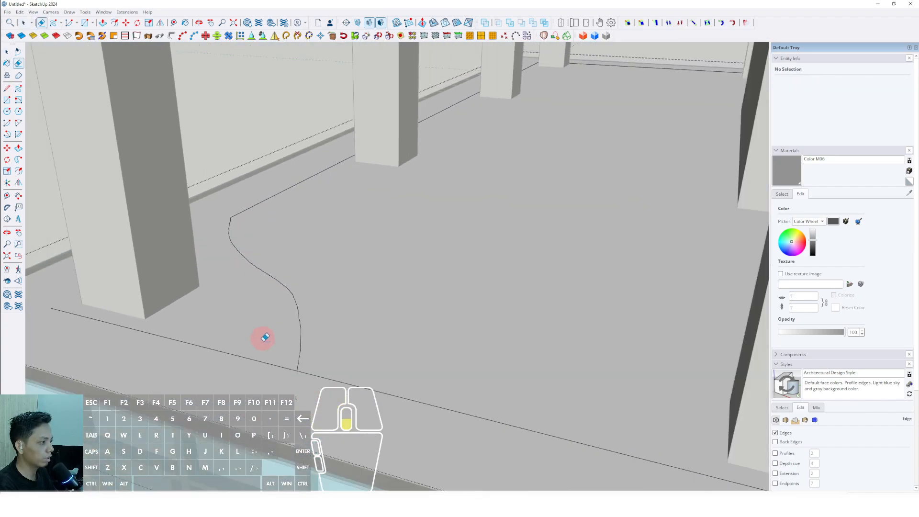
key(space)
click(263, 338)
Step: Draw a wavy Freehand curve around the column at the slab's third corner, between the two inner offset edges
scroll(262, 340, down, 8)
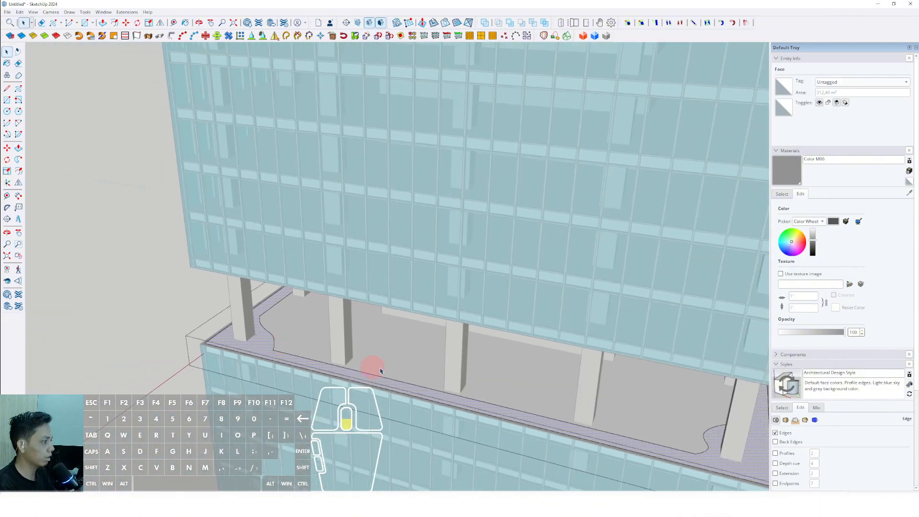
scroll(305, 316, down, 2)
scroll(313, 302, up, 8)
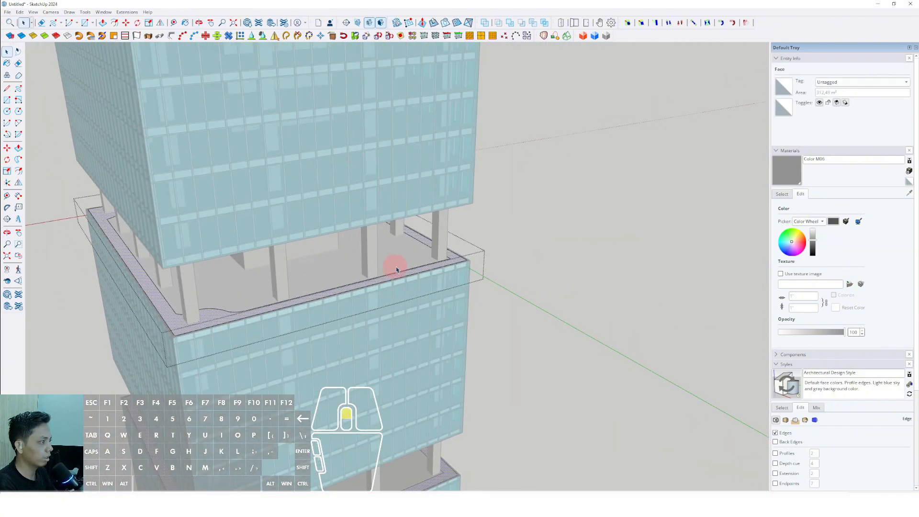
scroll(380, 272, up, 3)
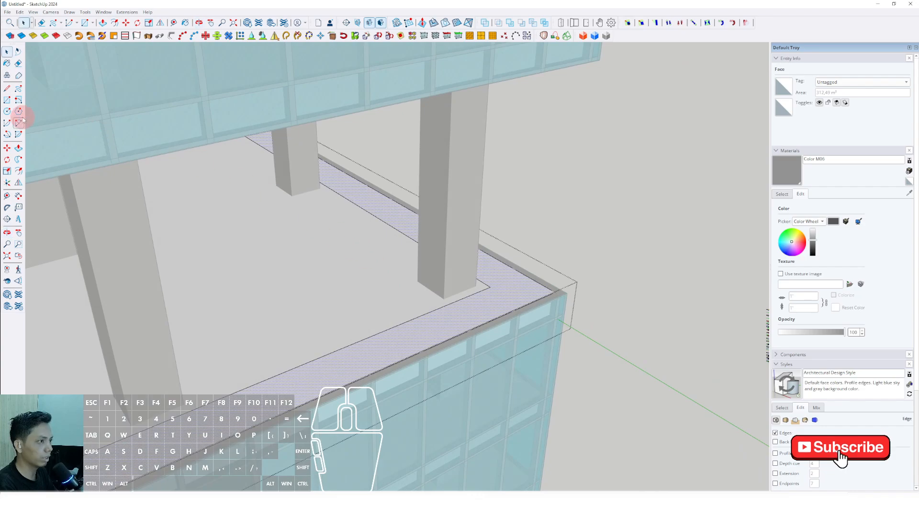
click(18, 90)
scroll(400, 221, up, 1)
drag(392, 218, 406, 247)
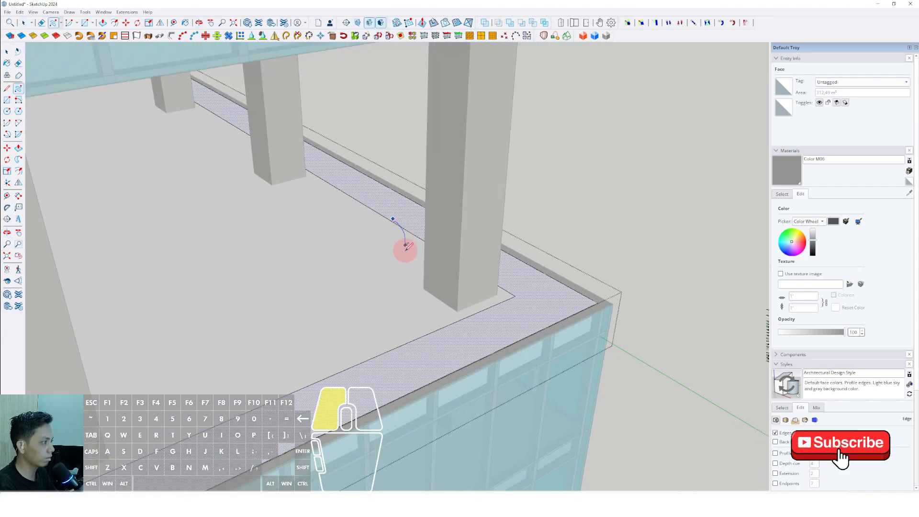
drag(401, 314, 457, 346)
key(space)
Step: Erase the leftover offset edges and stray curve ends at the third corner so it joins the perimeter strip
key(e)
click(445, 343)
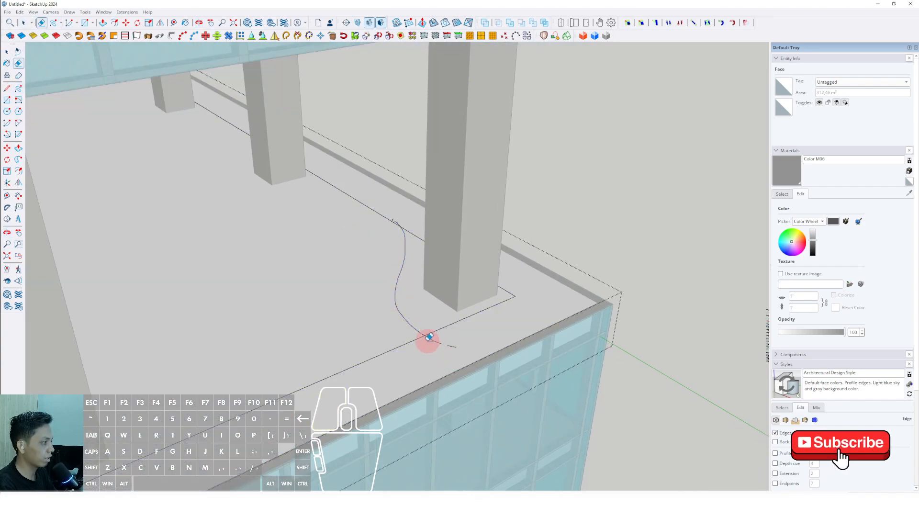
scroll(428, 339, up, 2)
click(432, 337)
click(405, 195)
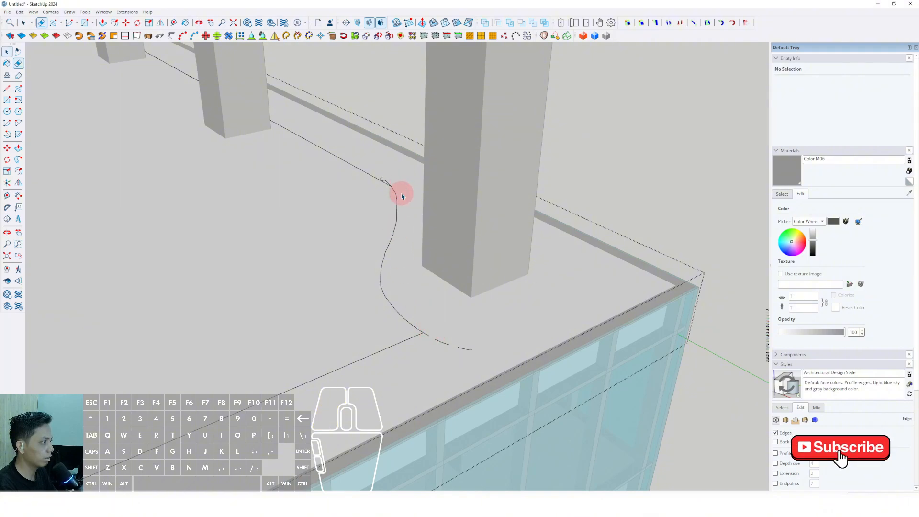
key(space)
click(403, 196)
Step: Draw a wavy Freehand curve around the column at the slab's last corner, linking the two inner offset edges
scroll(443, 239, down, 9)
middle_drag(293, 298, 378, 275)
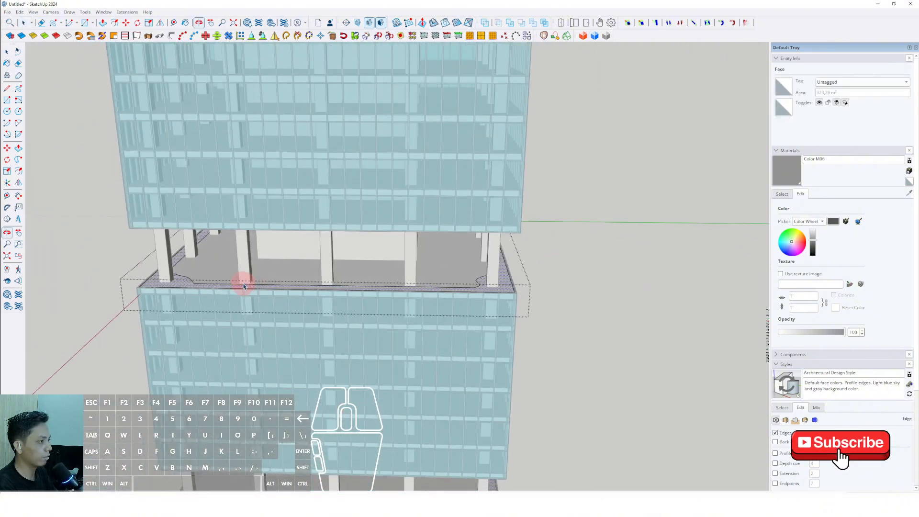
middle_drag(158, 215, 309, 294)
scroll(315, 300, up, 5)
scroll(316, 300, up, 5)
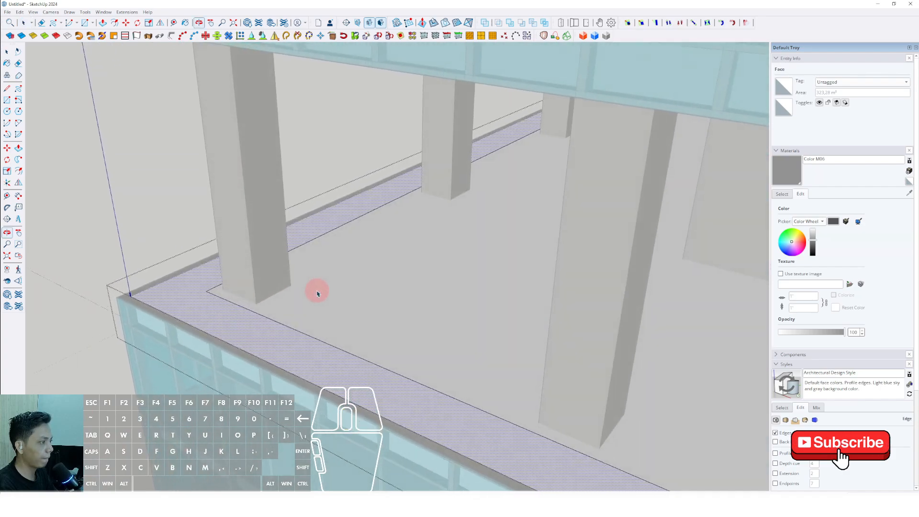
click(18, 89)
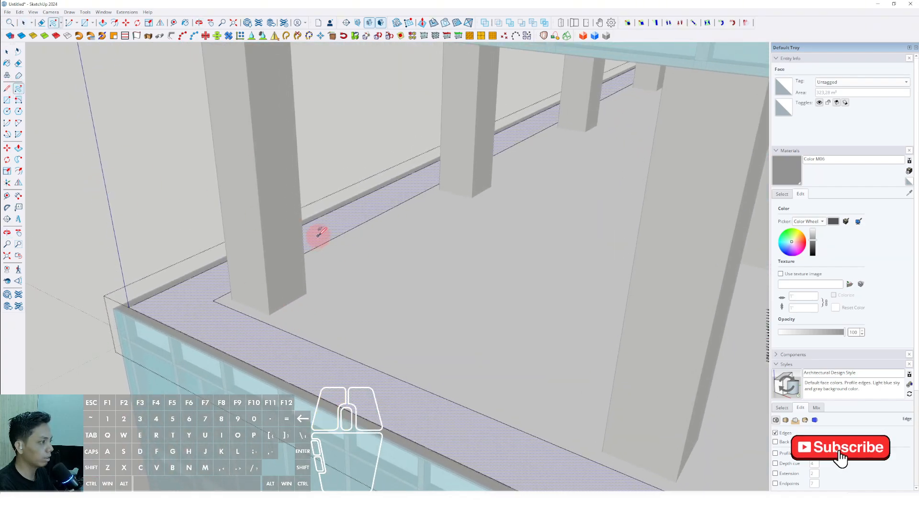
drag(319, 235, 318, 246)
mouse_move(359, 292)
mouse_down()
mouse_move(509, 439)
mouse_move(483, 415)
mouse_up()
Step: Erase the leftover offset edges and the curve's overshoot at the last corner, and select the merged perimeter face
key(e)
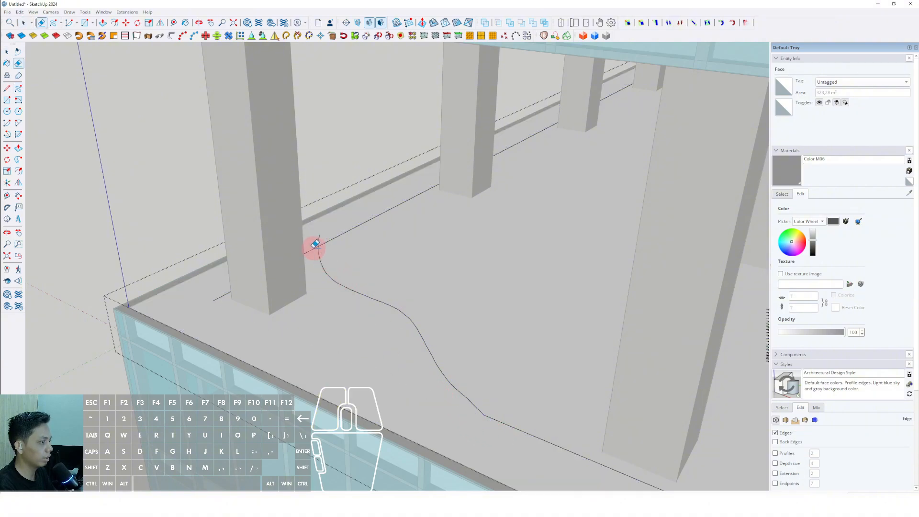
click(315, 245)
scroll(317, 249, down, 4)
scroll(318, 250, up, 4)
key(space)
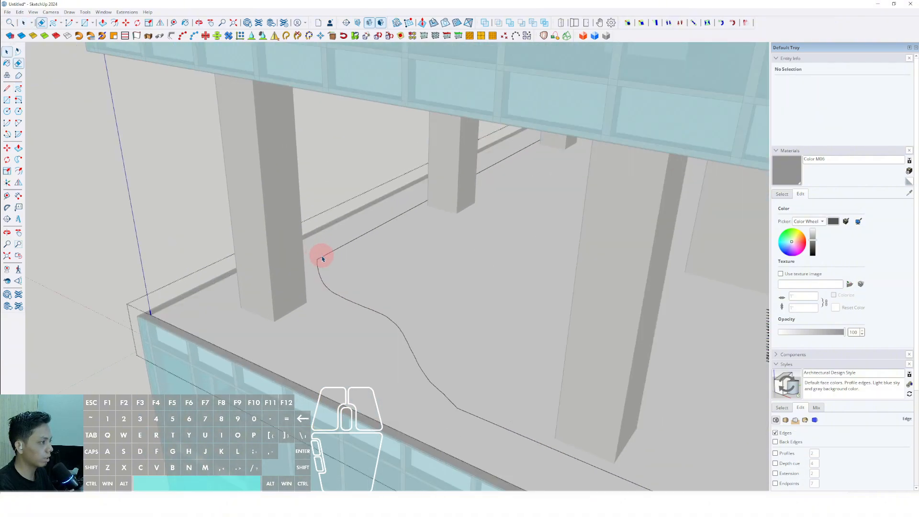
click(322, 300)
Step: Paint the curved perimeter strip with Vegetation Grass from the Landscaping, Fencing and Vegetation materials and close the slab for editing
scroll(322, 301, down, 8)
middle_drag(325, 304, 397, 312)
scroll(408, 325, up, 2)
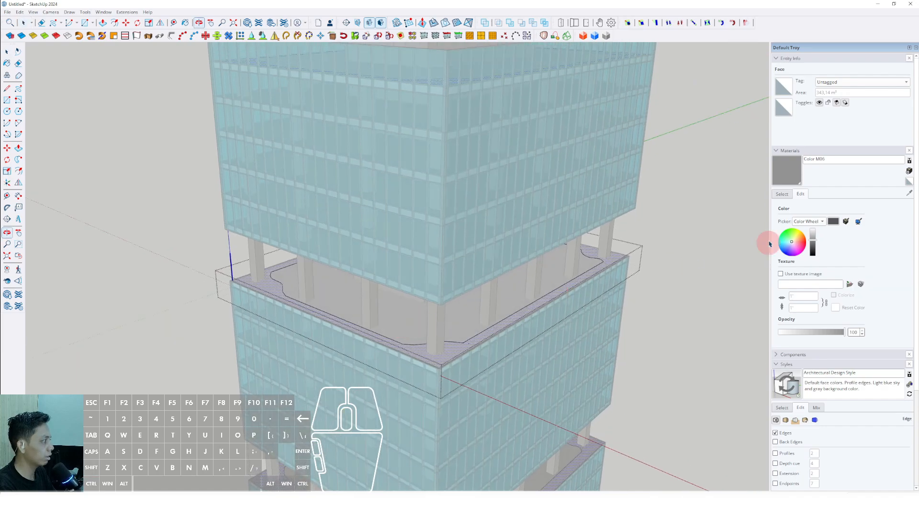
click(782, 194)
click(894, 204)
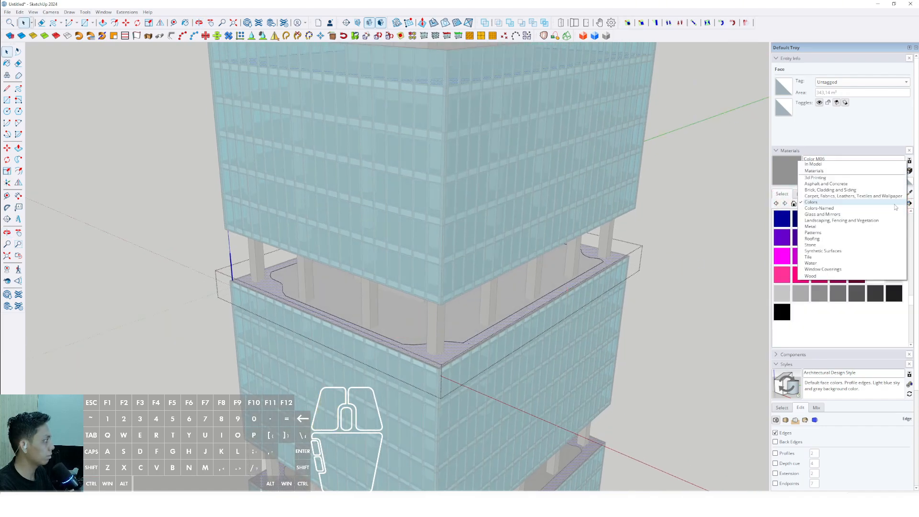
click(820, 221)
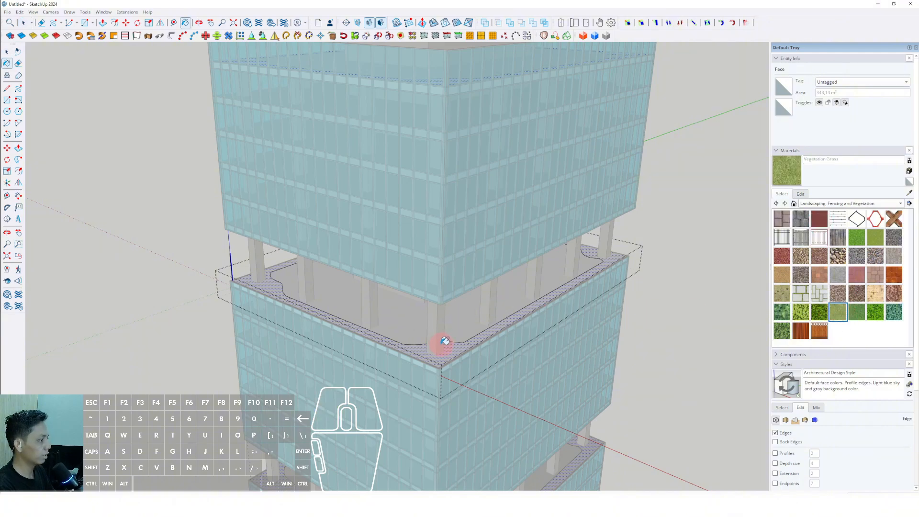
mouse_move(441, 344)
middle_down()
mouse_move(470, 353)
mouse_move(475, 266)
mouse_move(435, 308)
mouse_move(454, 328)
middle_up()
scroll(500, 334, up, 3)
click(508, 330)
key(space)
scroll(471, 341, down, 5)
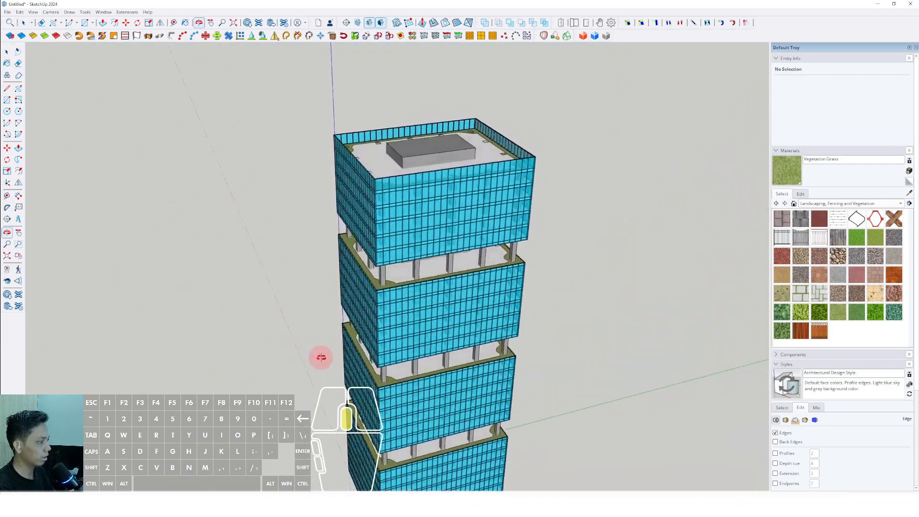
Step: Try to draw a rectangle around the core on the roof slab's top face
middle_drag(441, 361, 435, 271)
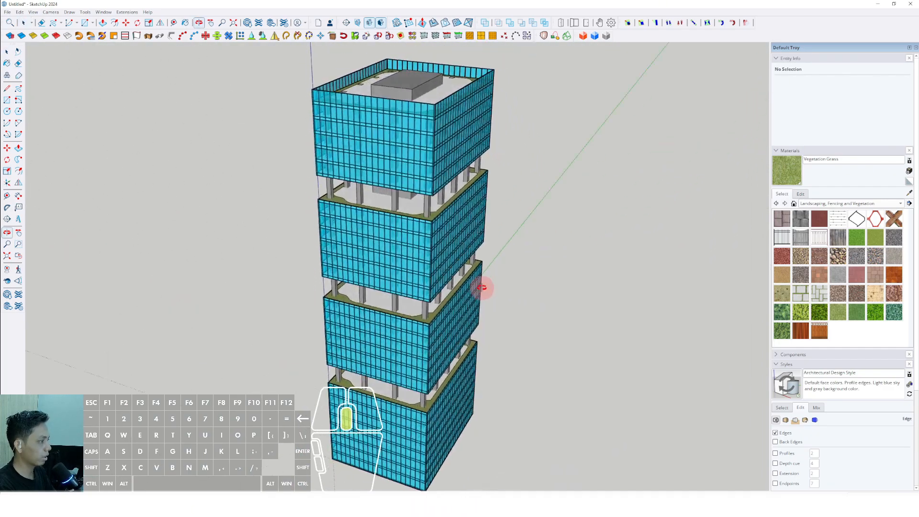
scroll(414, 312, up, 5)
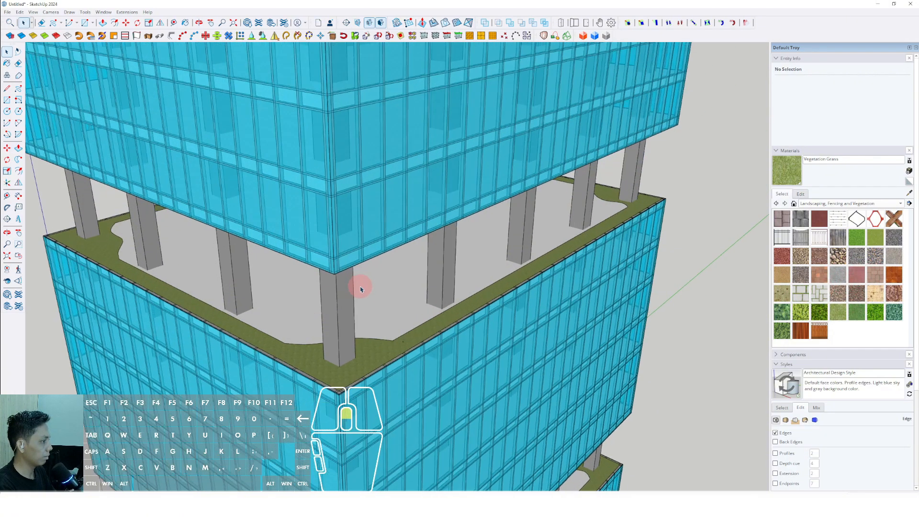
middle_drag(361, 287, 612, 260)
scroll(407, 240, up, 4)
mouse_move(407, 241)
shift+middle_down()
mouse_move(413, 252)
mouse_move(322, 211)
mouse_move(335, 248)
mouse_move(446, 261)
mouse_move(466, 273)
mouse_move(440, 272)
mouse_move(400, 205)
mouse_move(406, 227)
shift+middle_up()
triple_click(440, 271)
scroll(431, 268, down, 6)
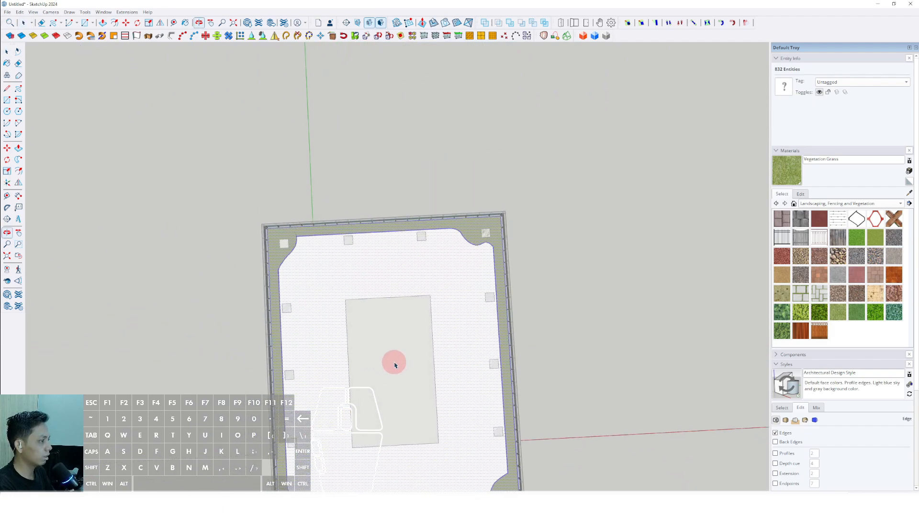
middle_drag(395, 365, 310, 206)
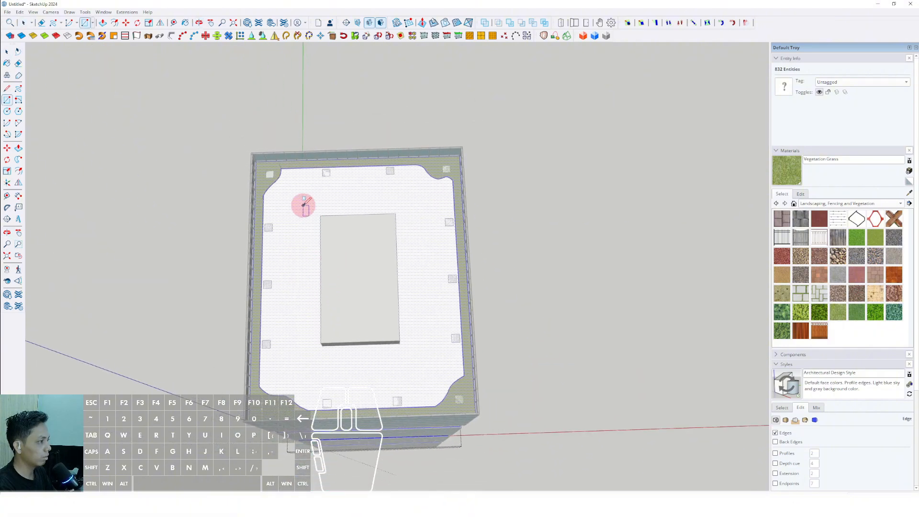
scroll(305, 205, up, 2)
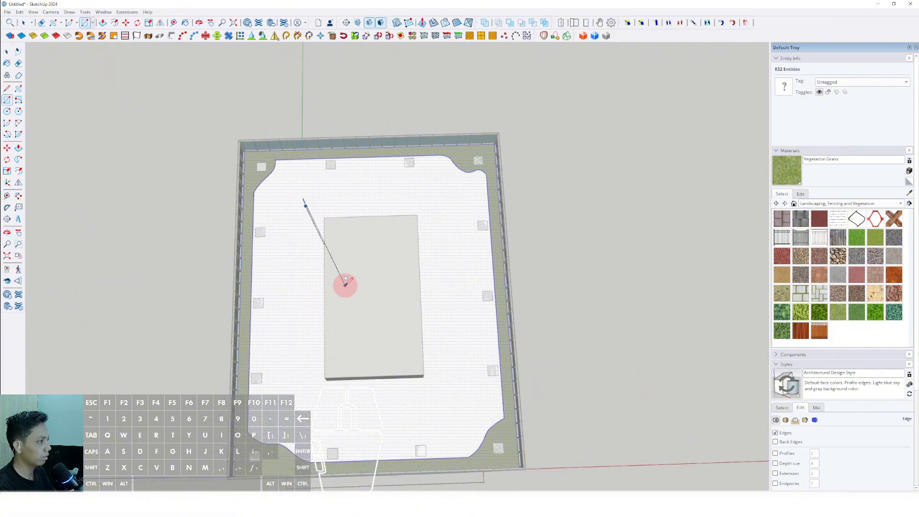
click(444, 393)
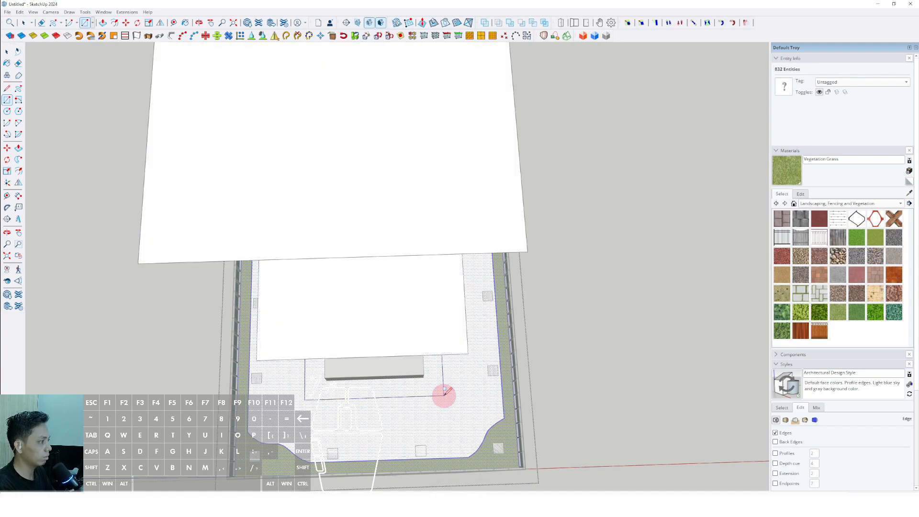
scroll(433, 287, down, 6)
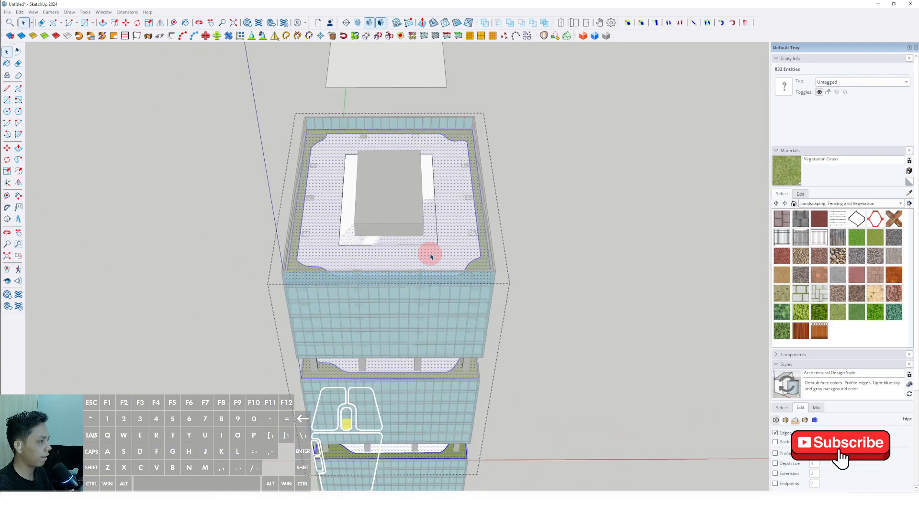
click(564, 203)
Step: Reopen the roof slab for editing and draw a rectangle around the core on its top face, larger than the core's footprint
scroll(437, 201, up, 5)
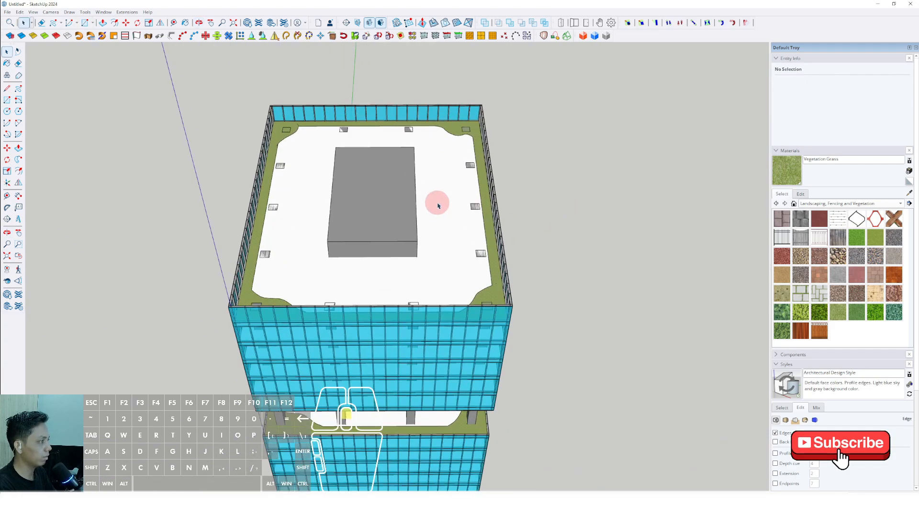
triple_click(443, 208)
mouse_move(440, 208)
middle_down()
mouse_move(393, 322)
mouse_move(369, 295)
middle_up()
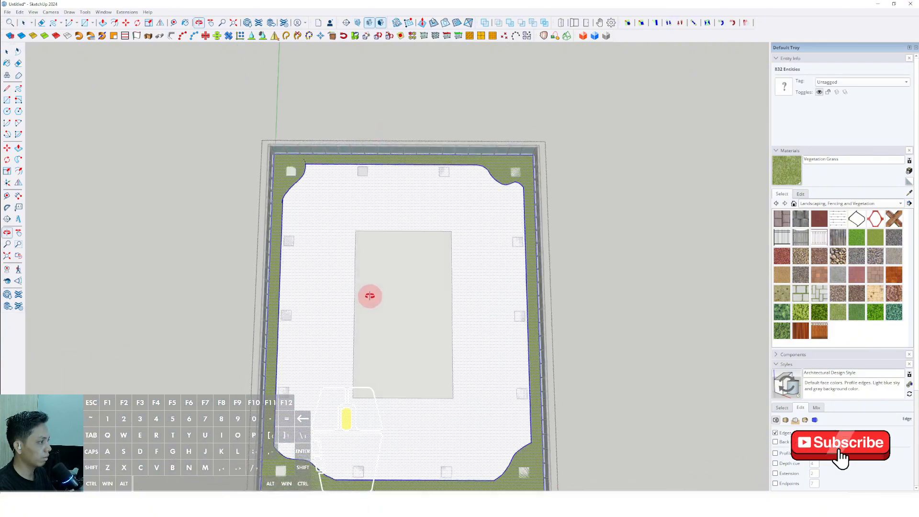
key(r)
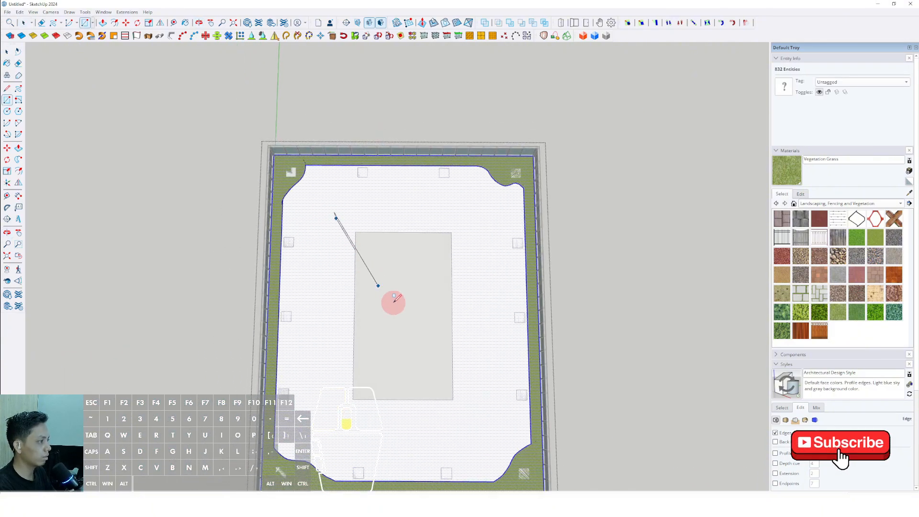
scroll(393, 303, down, 1)
click(454, 387)
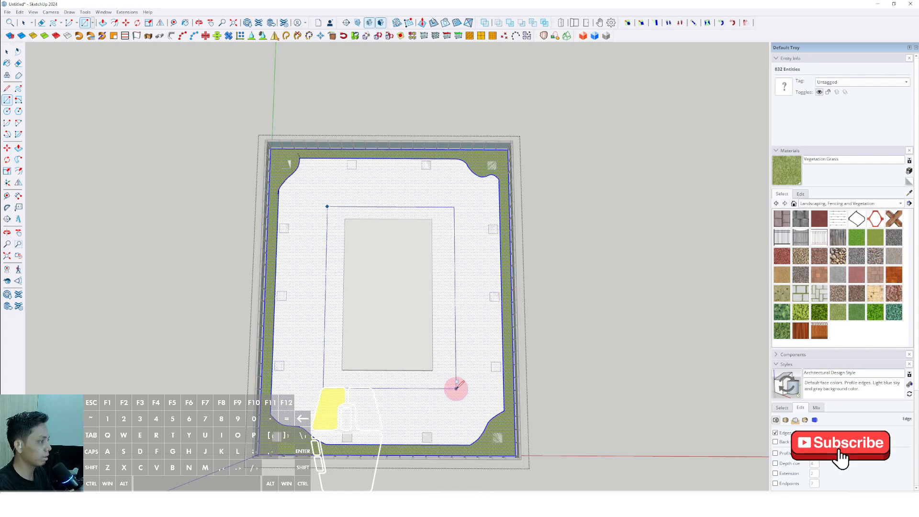
key(space)
Step: Select the rectangular face around the core and bring up the Tile materials
scroll(449, 354, up, 1)
click(443, 364)
middle_drag(437, 370, 411, 283)
shift+middle_drag(412, 282, 409, 338)
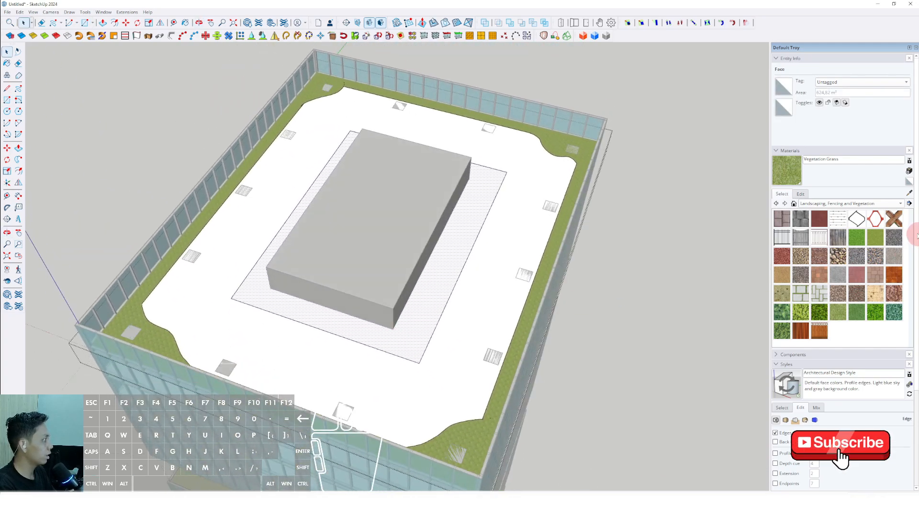
click(902, 205)
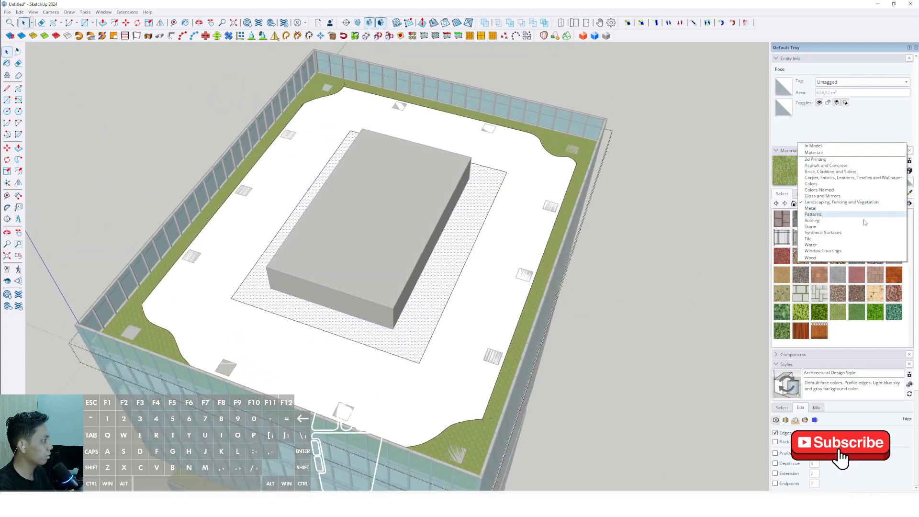
click(813, 238)
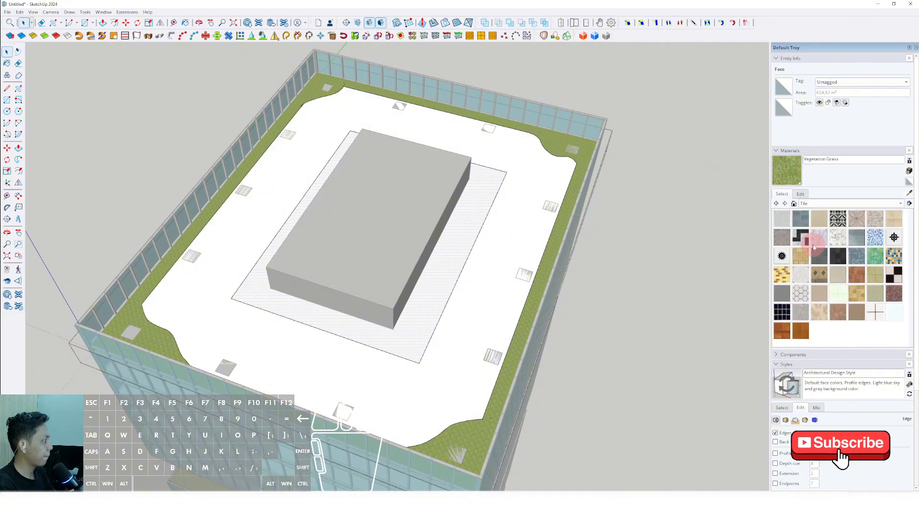
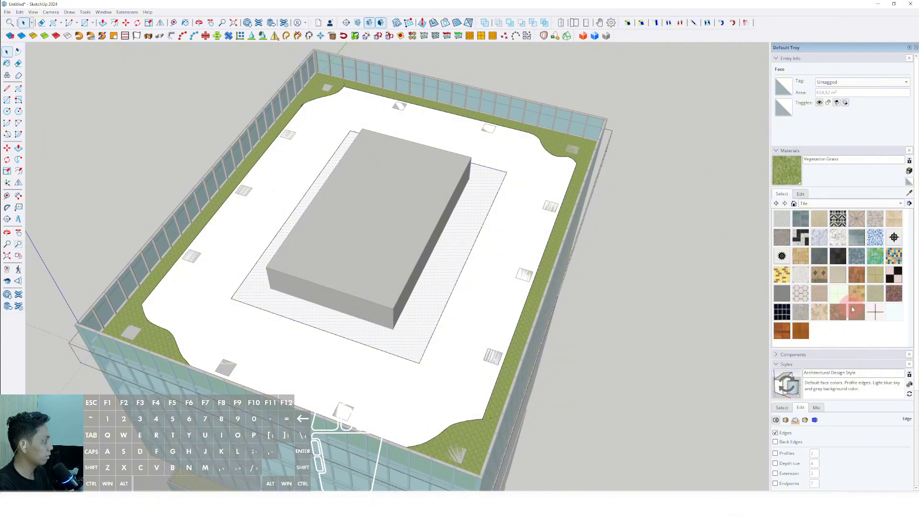
Step: Paint the rectangular floor face around the core with the Slate tile material
click(819, 255)
click(452, 275)
scroll(447, 269, up, 2)
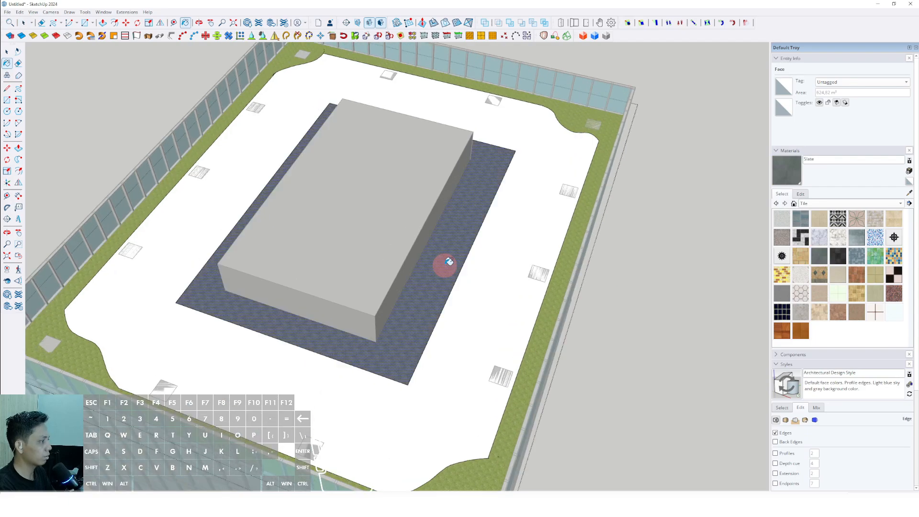
scroll(446, 287, down, 1)
scroll(448, 291, up, 3)
mouse_move(430, 311)
middle_down()
mouse_move(422, 320)
mouse_move(474, 301)
mouse_move(516, 375)
mouse_move(524, 411)
middle_up()
scroll(475, 297, down, 3)
Step: Paint the terrace floor between the slate area and the grass strip with Beadboard from the Brick, Cladding and Siding materials
key(space)
click(513, 296)
click(854, 204)
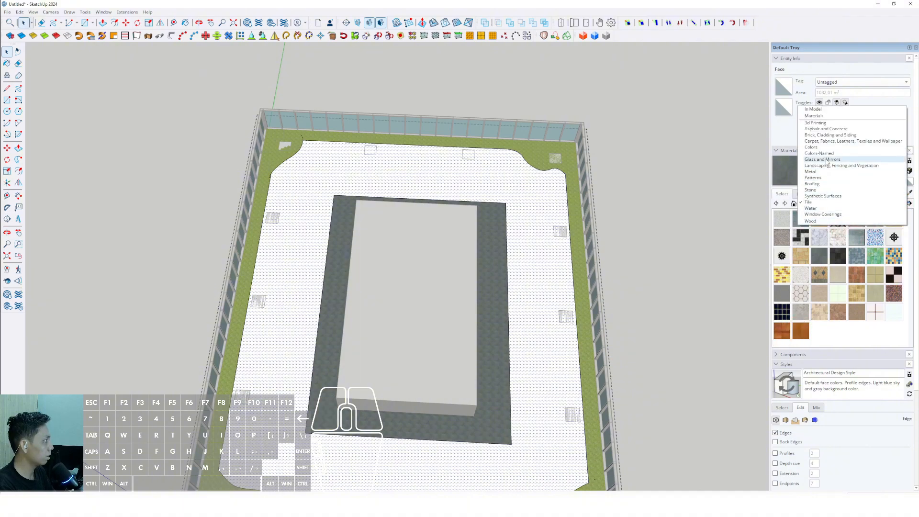
click(821, 135)
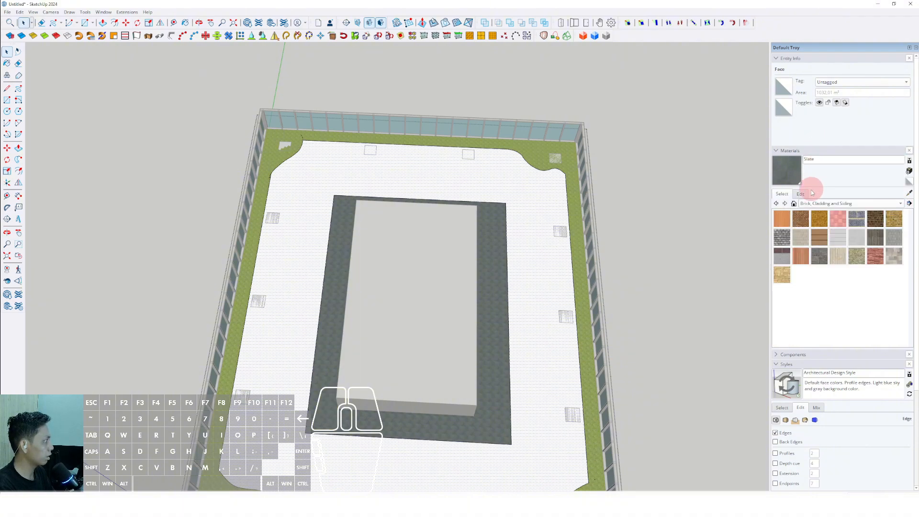
click(783, 220)
click(538, 246)
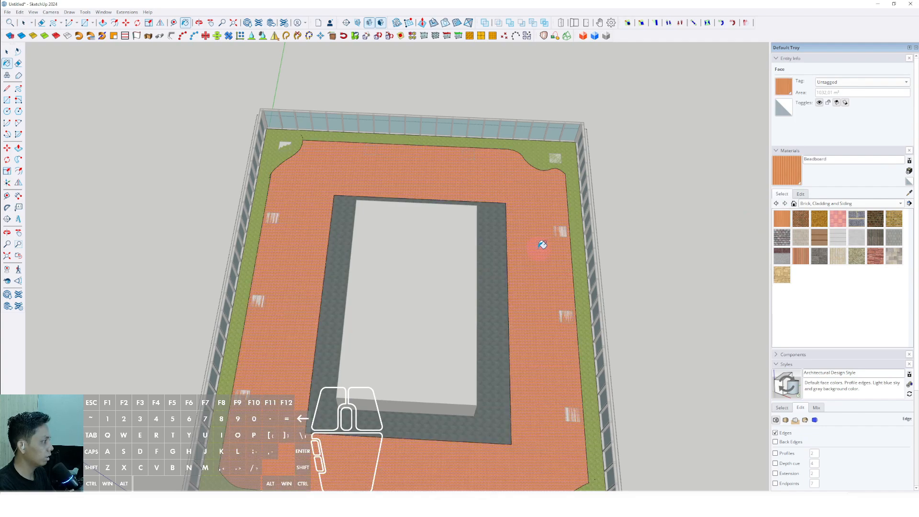
mouse_move(541, 246)
middle_down()
mouse_move(529, 273)
mouse_move(436, 246)
middle_up()
scroll(480, 303, up, 5)
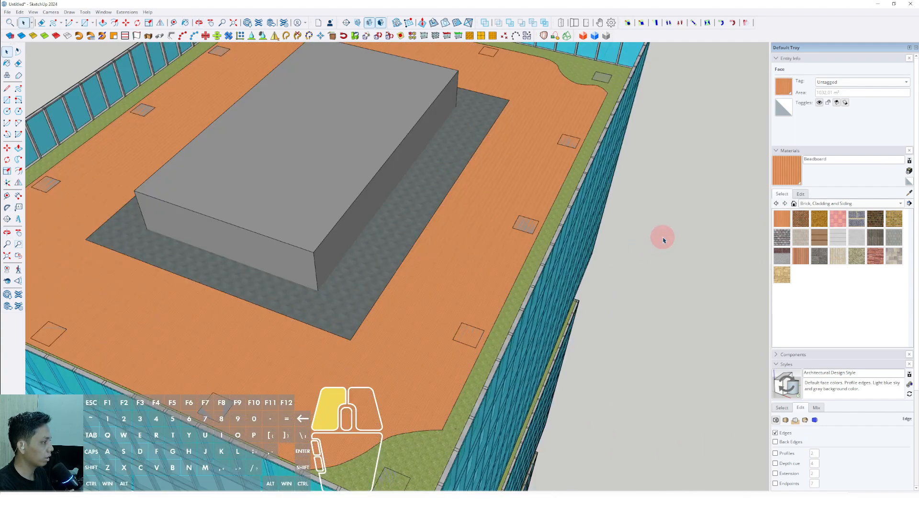
key(space)
Step: Adjust the Beadboard material's color in HLS mode to saturation 34 and lightness 50 for a darker, duller brown
scroll(431, 344, up, 5)
scroll(503, 357, down, 5)
middle_drag(509, 357, 488, 306)
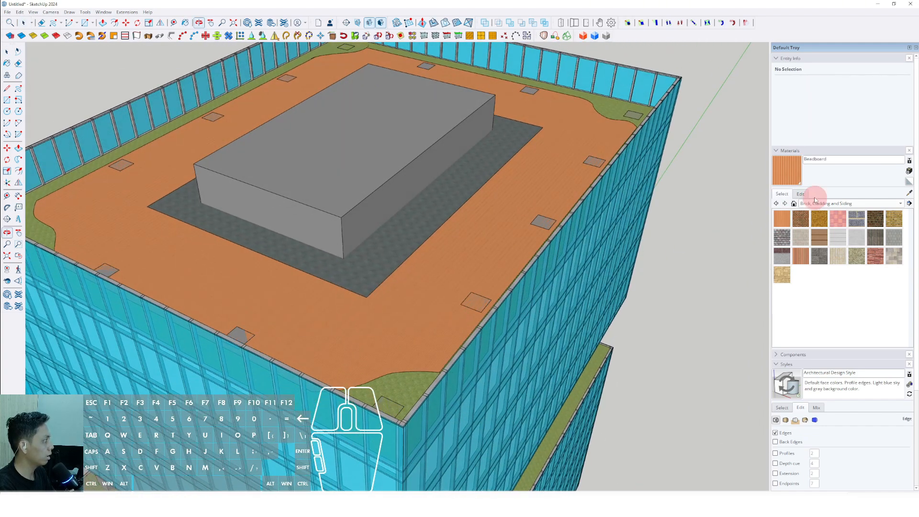
click(800, 194)
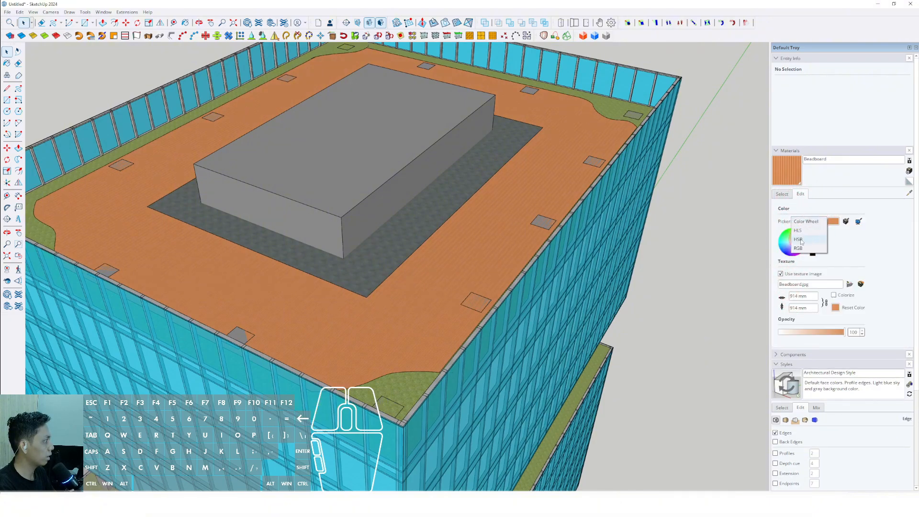
click(803, 233)
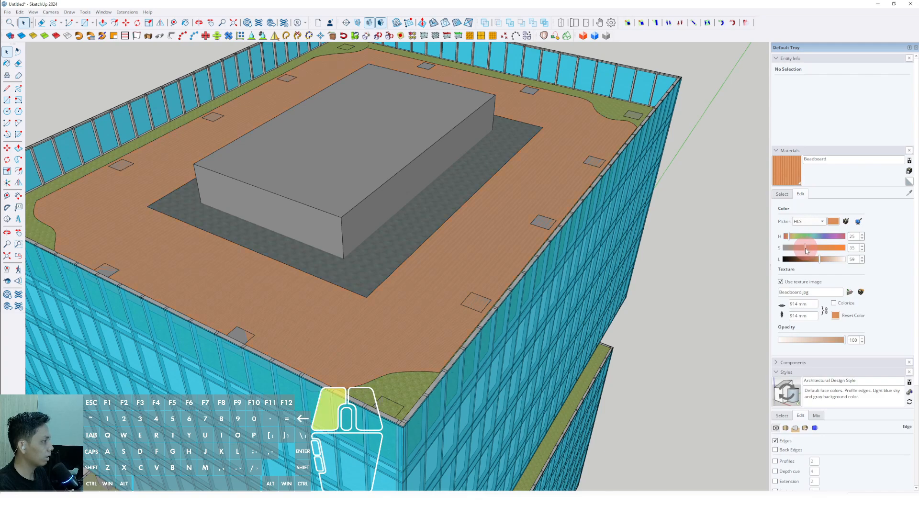
mouse_move(807, 250)
mouse_down()
mouse_move(816, 261)
mouse_move(803, 262)
mouse_move(815, 260)
mouse_up()
scroll(410, 261, down, 10)
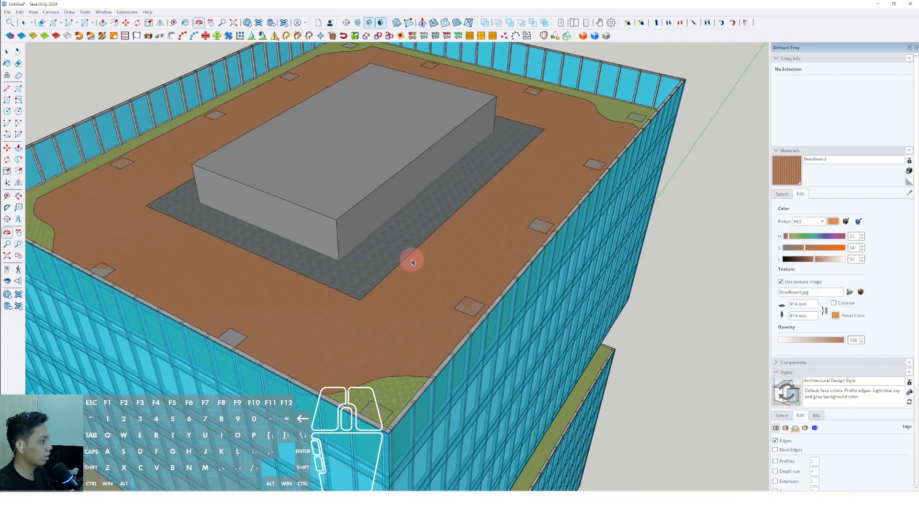
Step: Examine the finished floor materials on the tower's open terrace levels and roof from several angles
scroll(452, 290, down, 4)
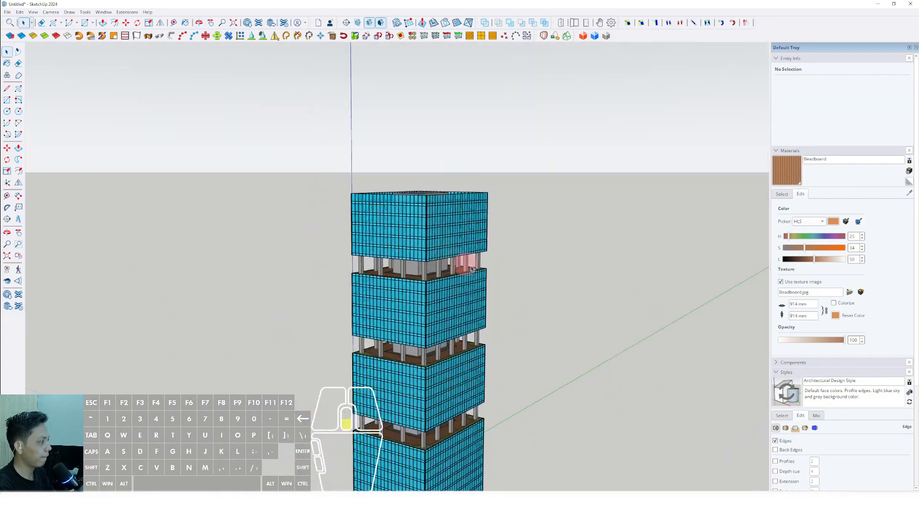
middle_drag(433, 328, 431, 231)
scroll(430, 231, up, 3)
shift+middle_drag(424, 309, 426, 225)
middle_drag(426, 225, 431, 331)
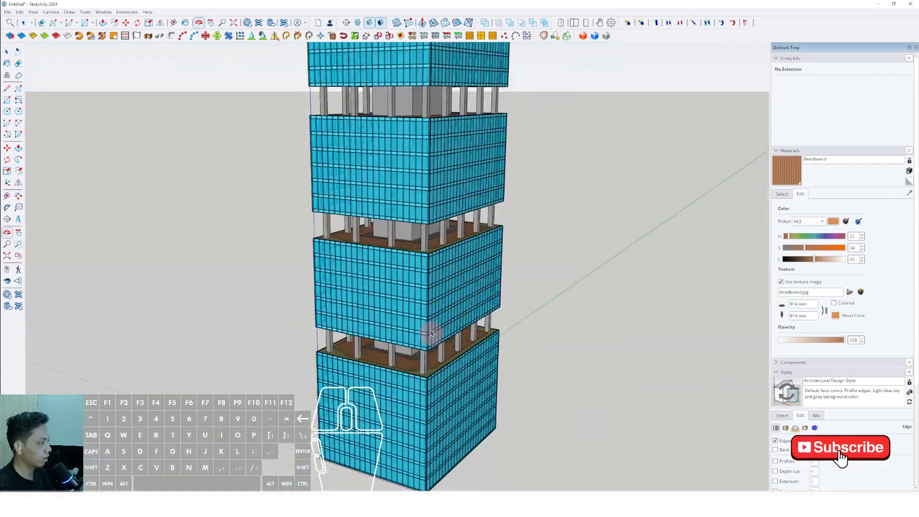
scroll(429, 259, up, 5)
shift+middle_drag(428, 258, 471, 313)
scroll(441, 240, down, 2)
scroll(441, 241, down, 1)
scroll(406, 299, up, 7)
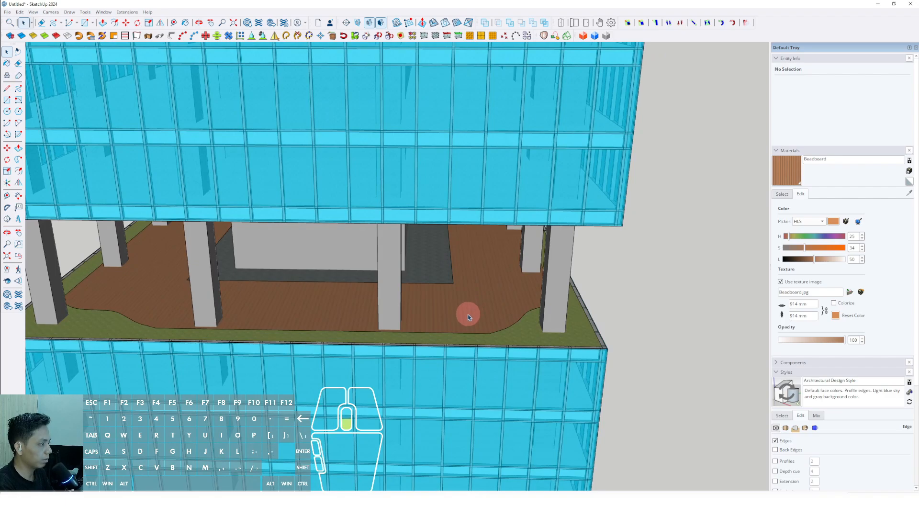
scroll(468, 315, down, 6)
middle_drag(451, 279, 426, 367)
scroll(430, 299, down, 2)
scroll(448, 220, up, 6)
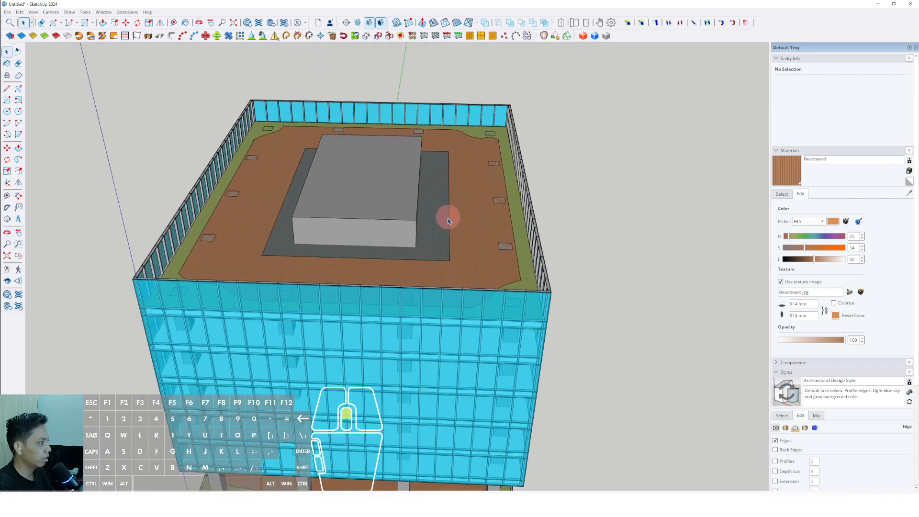
Step: Draw a rectangle over the roof floor between the outer corners of two diagonally opposite corner columns
middle_drag(448, 220, 488, 374)
scroll(538, 425, up, 3)
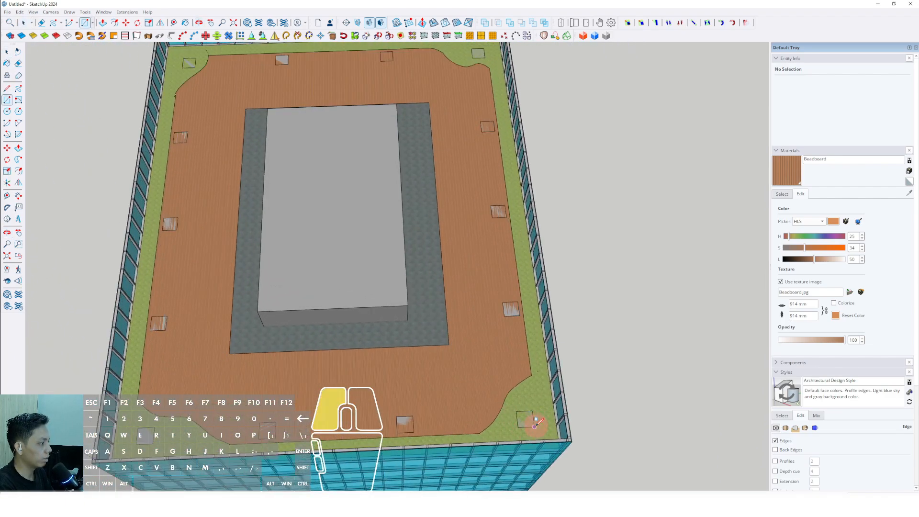
click(534, 426)
scroll(451, 357, down, 3)
scroll(240, 117, up, 4)
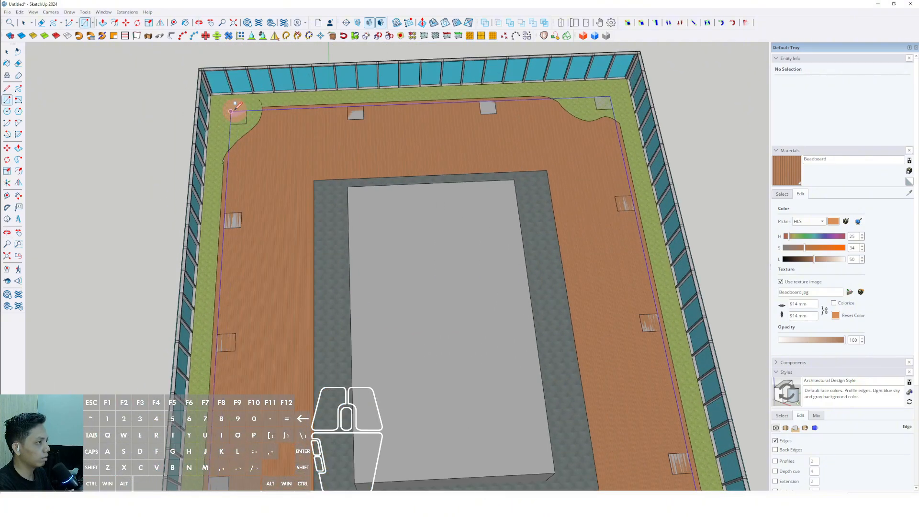
click(230, 111)
key(space)
Step: Offset the rectangle's outline slightly outward to form a narrow band around the terrace
scroll(273, 143, down, 5)
scroll(424, 180, up, 3)
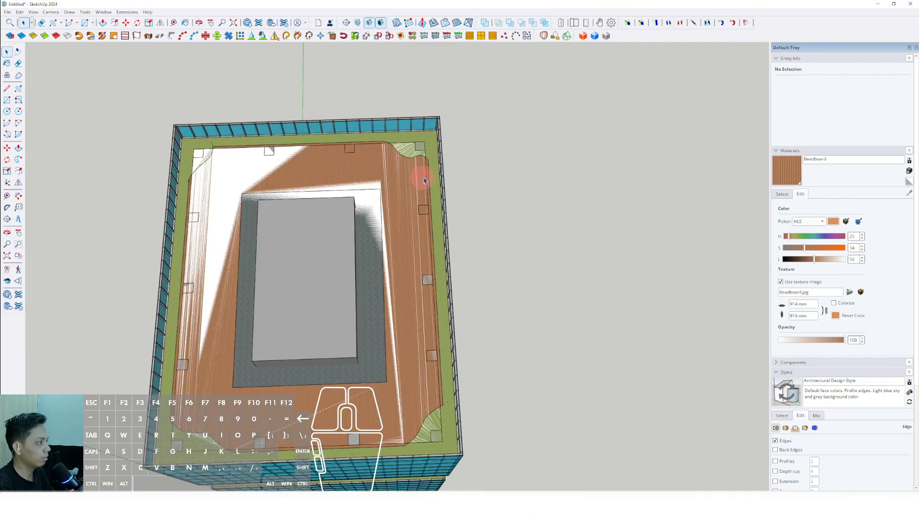
double_click(424, 180)
scroll(425, 168, up, 5)
key(f)
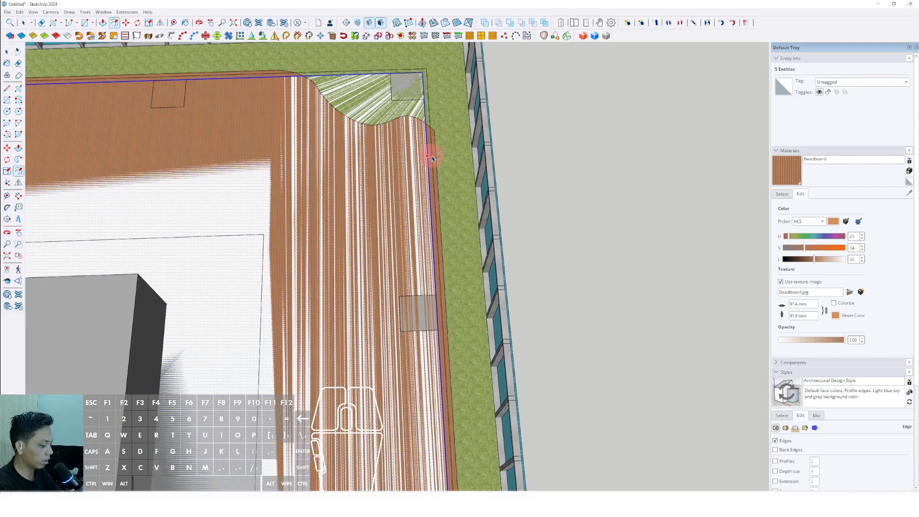
key(space)
scroll(410, 166, up, 3)
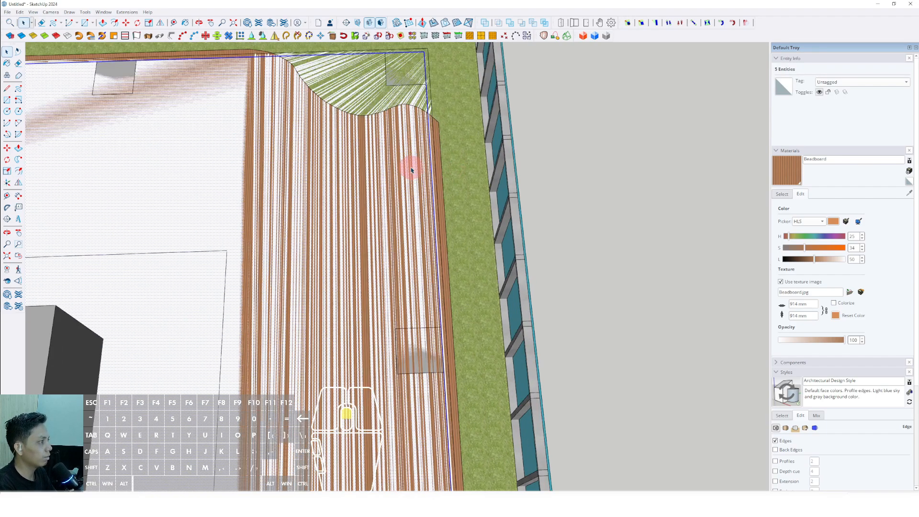
Step: Delete the large face inside the narrow band so that only the border remains over the floor
scroll(420, 151, down, 3)
click(421, 153)
key(e)
mouse_move(418, 147)
middle_down()
mouse_move(427, 178)
mouse_move(427, 123)
mouse_move(430, 133)
middle_up()
double_click(429, 133)
Step: Extrude the narrow band upward into a low curb around the terrace and make it a group
middle_drag(412, 185, 426, 164)
key(p)
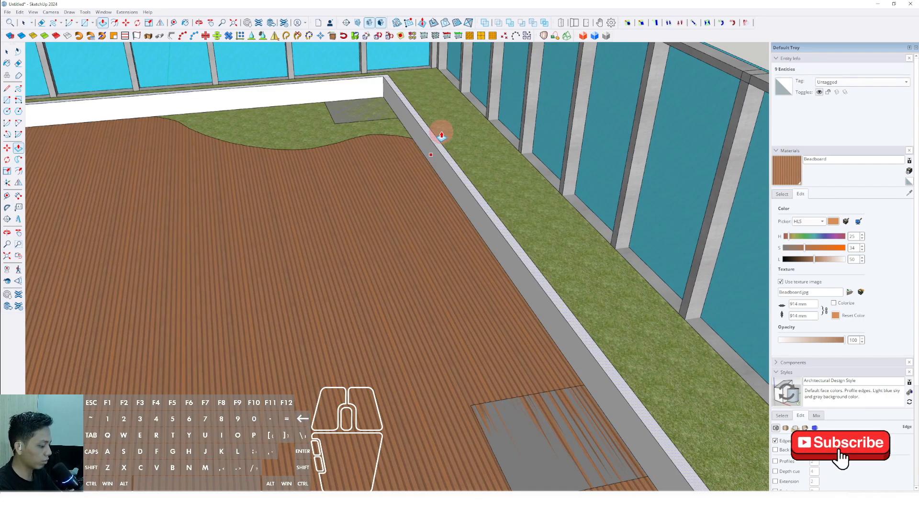
key(Return)
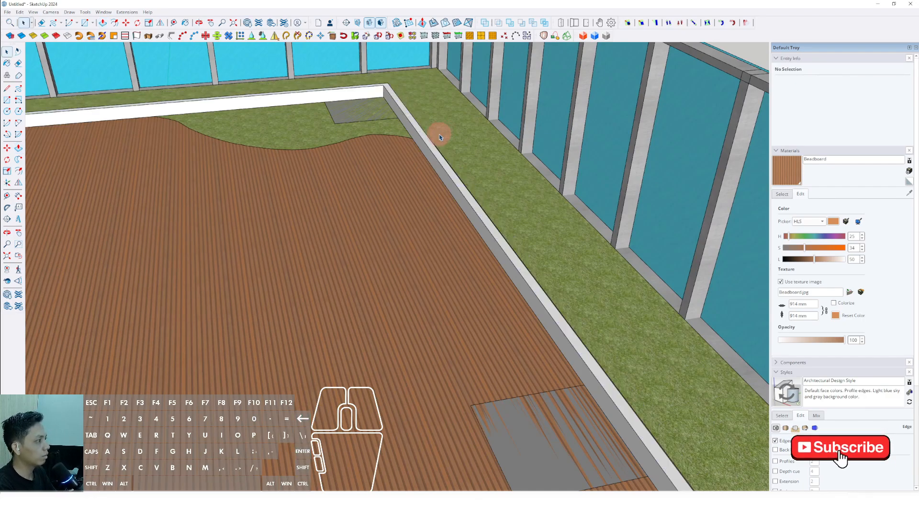
triple_click(422, 134)
right_click(422, 134)
click(438, 200)
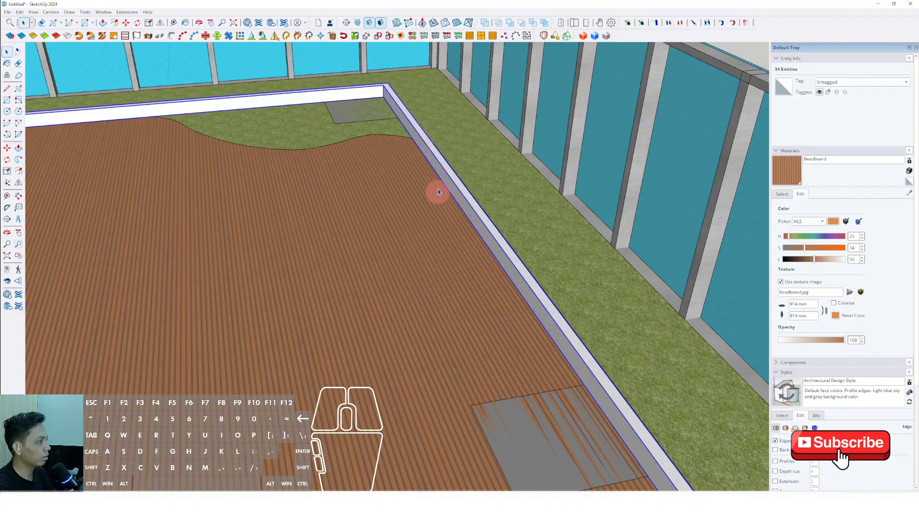
Step: Draw a rectangle along the middle of the curb's top face between two diagonally opposite corners
scroll(416, 142, down, 10)
mouse_move(416, 142)
middle_down()
mouse_move(408, 182)
mouse_move(474, 328)
mouse_move(457, 326)
middle_up()
scroll(473, 329, up, 2)
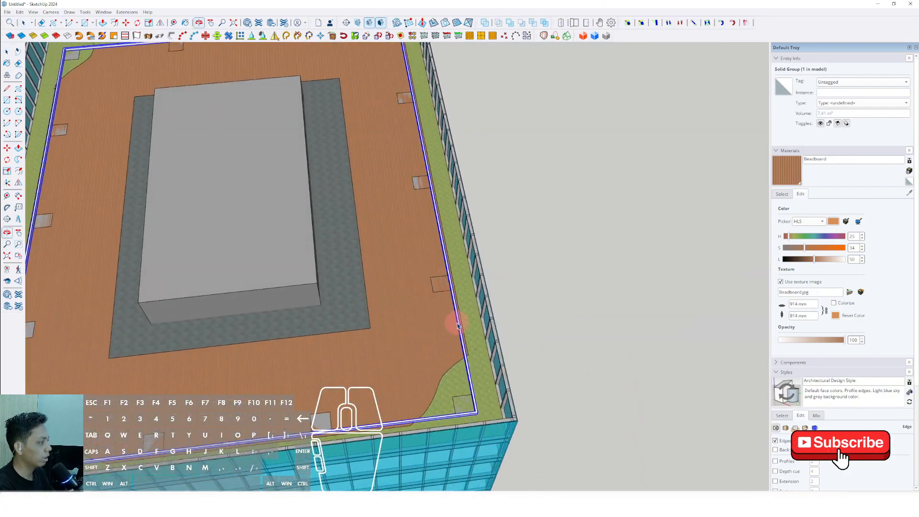
scroll(478, 412, up, 5)
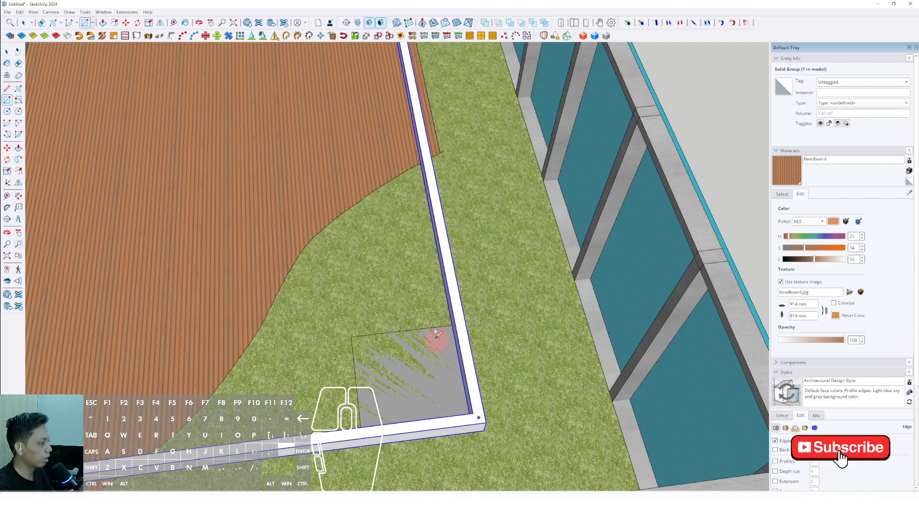
scroll(486, 426, up, 2)
scroll(516, 375, down, 8)
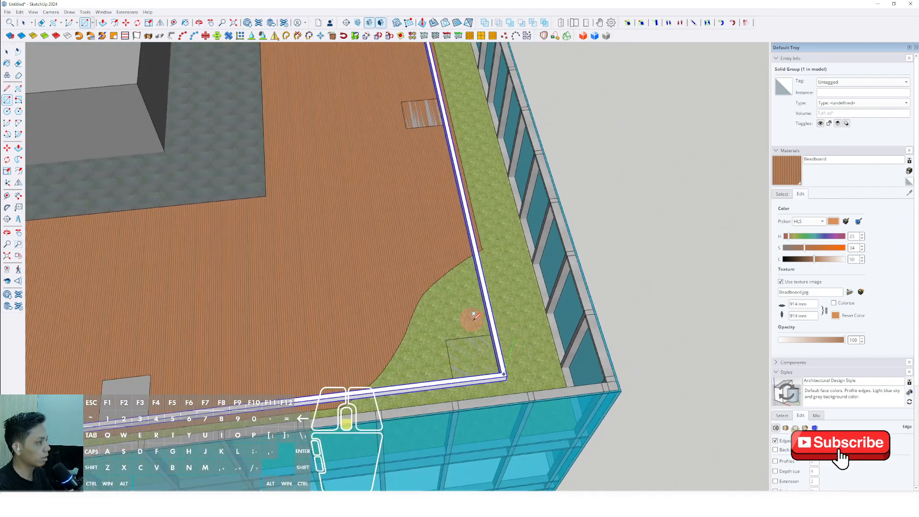
shift+middle_drag(322, 239, 547, 406)
scroll(547, 406, down, 4)
scroll(291, 154, up, 5)
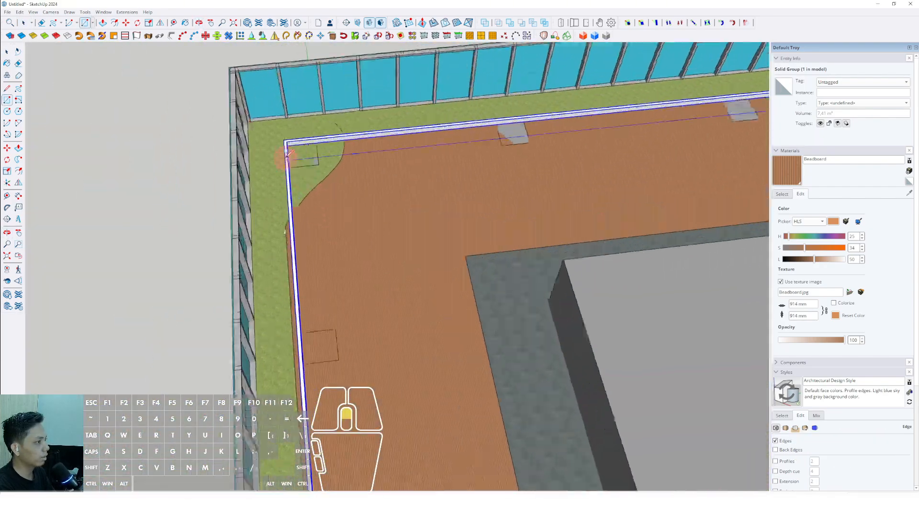
middle_drag(292, 155, 322, 241)
scroll(335, 231, up, 9)
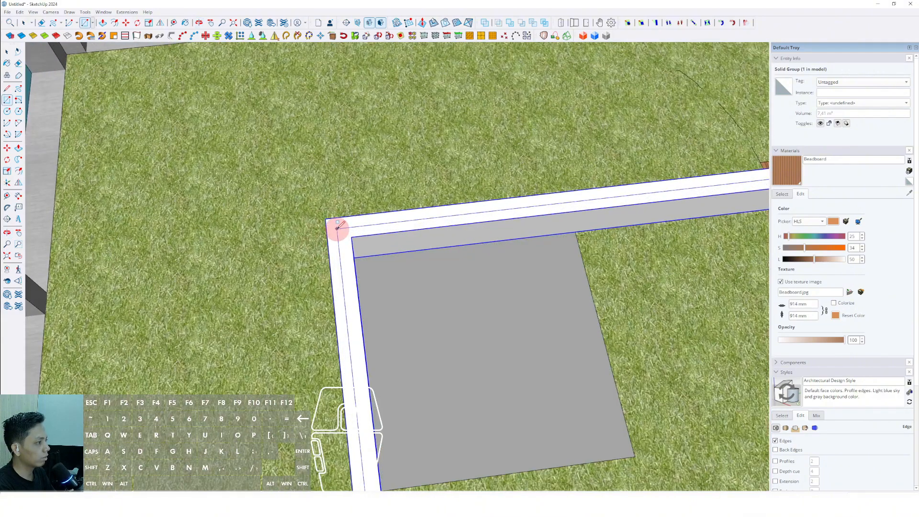
click(337, 229)
key(space)
Step: Offset the rectangle on the curb slightly inward and delete its inner face to leave a thin strip
scroll(340, 235, down, 3)
key(f)
scroll(344, 242, up, 4)
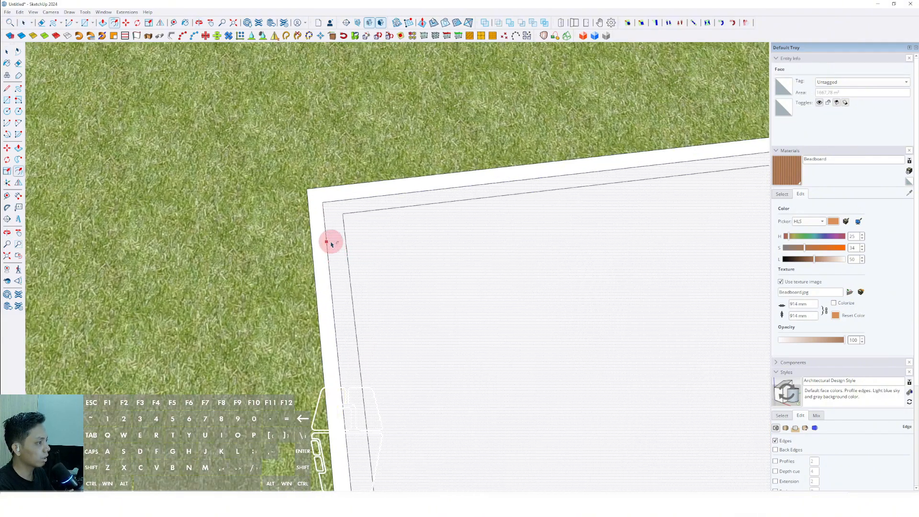
key(space)
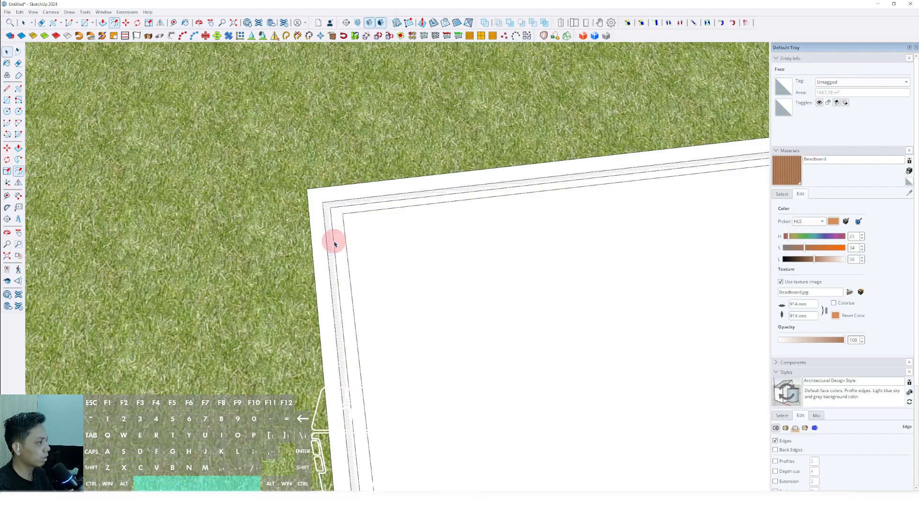
key(Delete)
scroll(338, 241, down, 10)
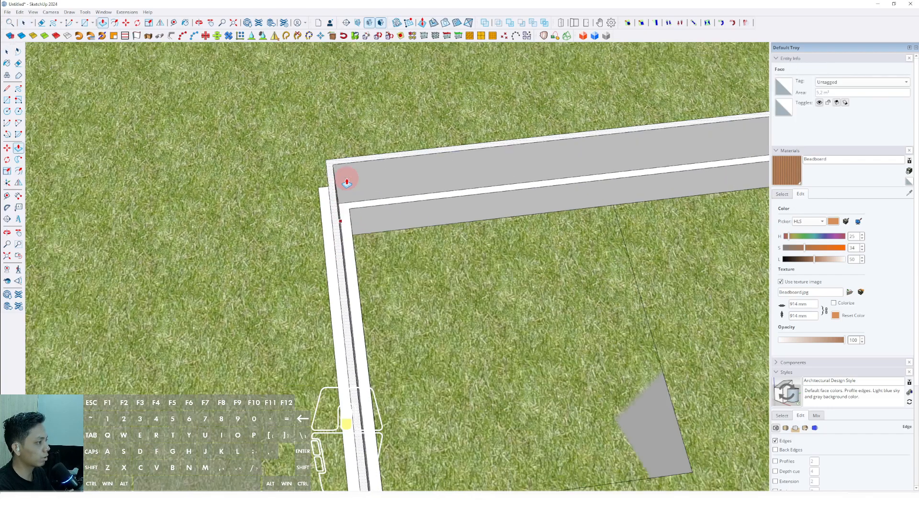
Step: Extrude the thin strip upward from the curb into a railing panel and make it a group
key(p)
scroll(395, 200, down, 2)
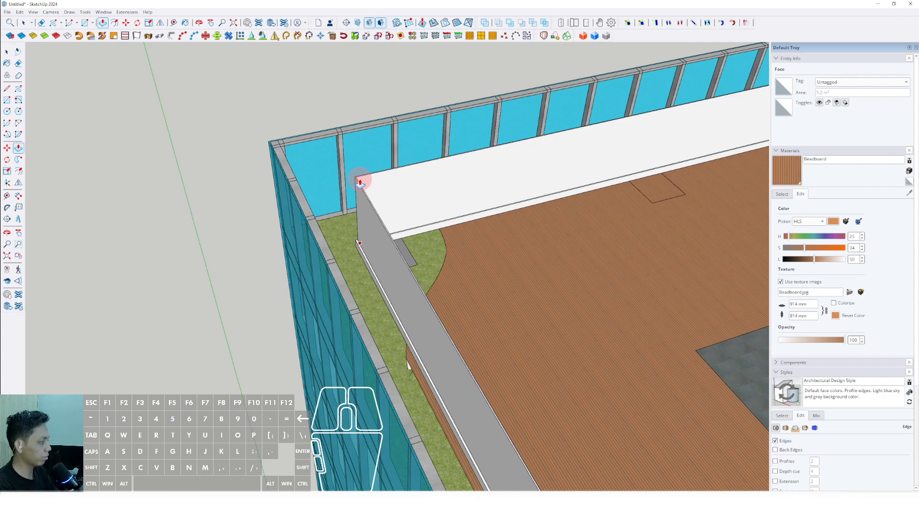
key(Return)
key(space)
scroll(375, 209, up, 4)
triple_click(372, 209)
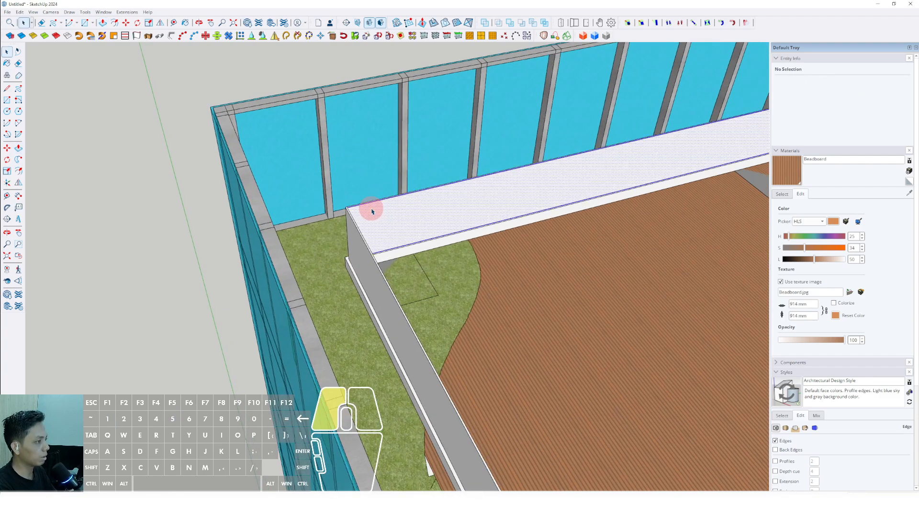
right_click(371, 210)
click(398, 277)
Step: Paint the railing panel group with Translucent Glass Grey from the Glass and Mirrors materials
scroll(430, 240, down, 3)
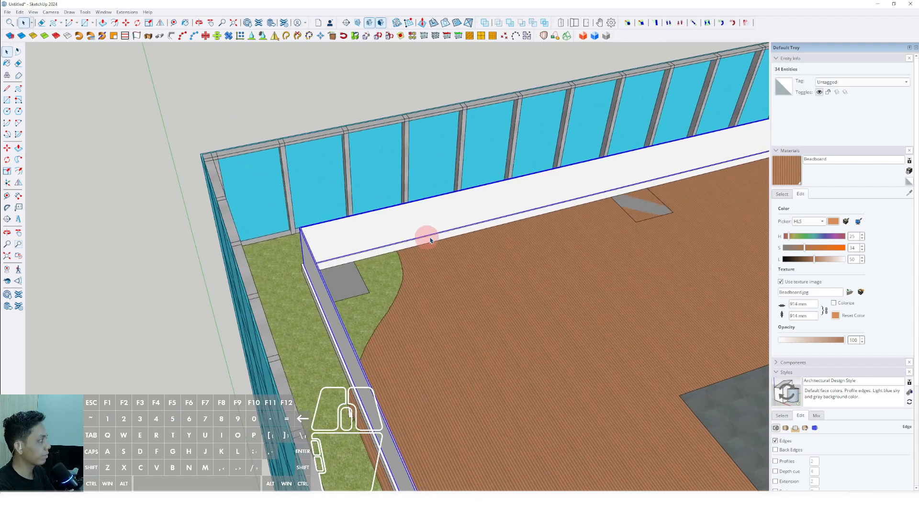
click(782, 193)
click(900, 203)
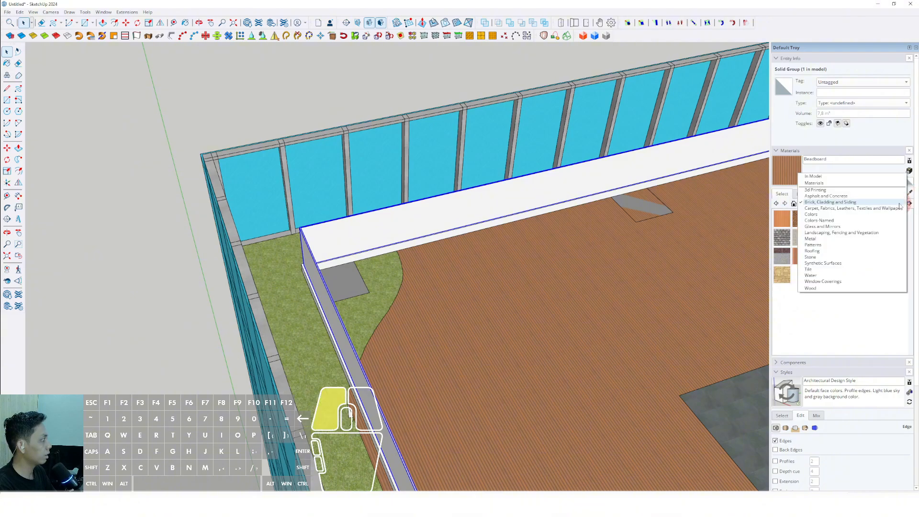
click(822, 227)
click(782, 238)
middle_drag(445, 250, 382, 232)
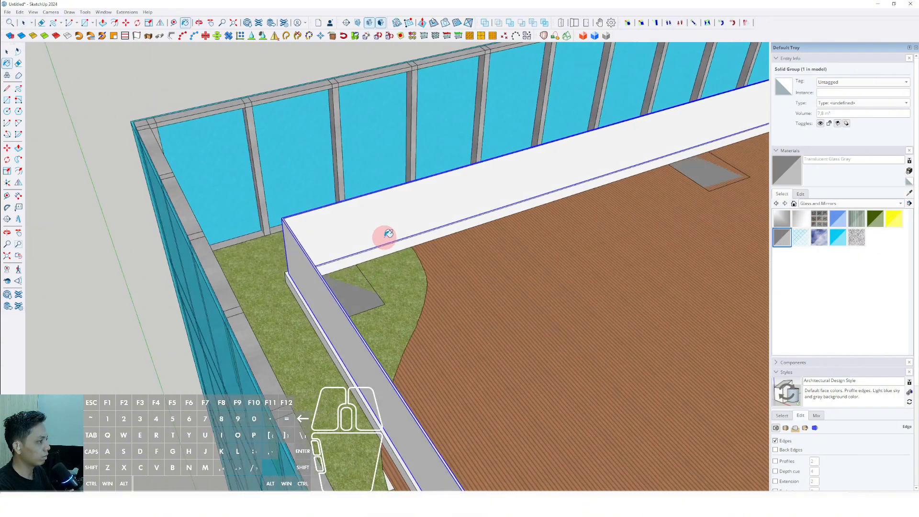
click(330, 223)
scroll(328, 244, down, 4)
key(space)
Step: Paint the curb beneath the glass railing with Blacktop Old 01 from the Asphalt and Concrete materials
mouse_move(333, 256)
middle_down()
mouse_move(346, 252)
mouse_move(259, 231)
mouse_move(193, 236)
middle_up()
click(900, 207)
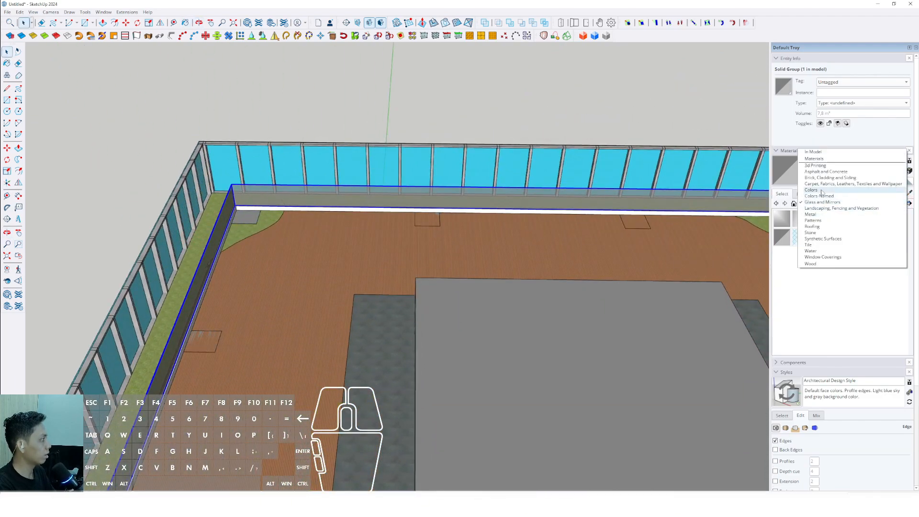
click(825, 171)
click(823, 218)
scroll(246, 206, up, 4)
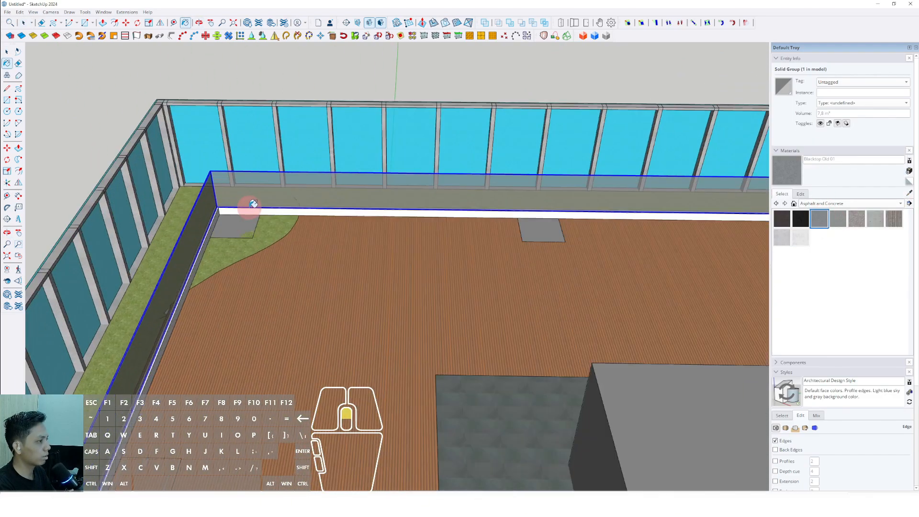
scroll(246, 209, down, 3)
scroll(249, 213, up, 3)
Step: Group the glass railing and curb together and convert that group into a component
middle_drag(254, 215, 310, 165)
right_click(306, 159)
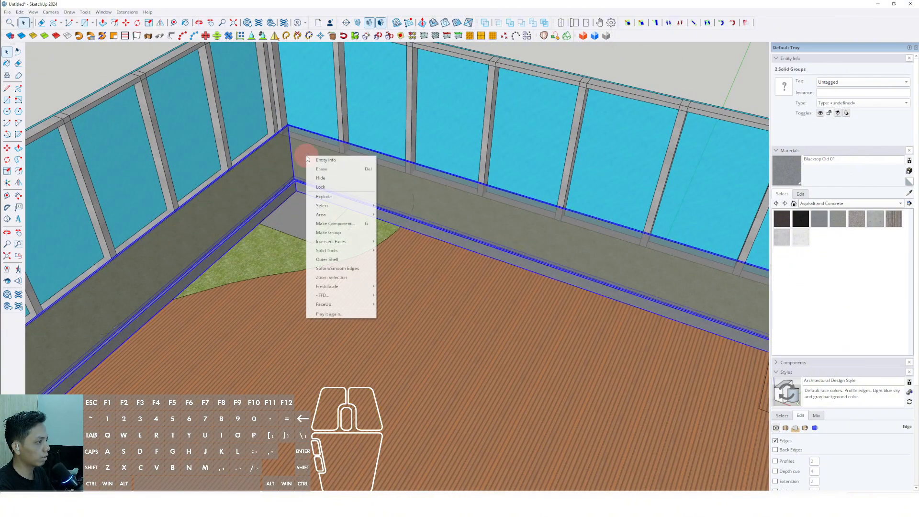
click(330, 220)
right_click(325, 170)
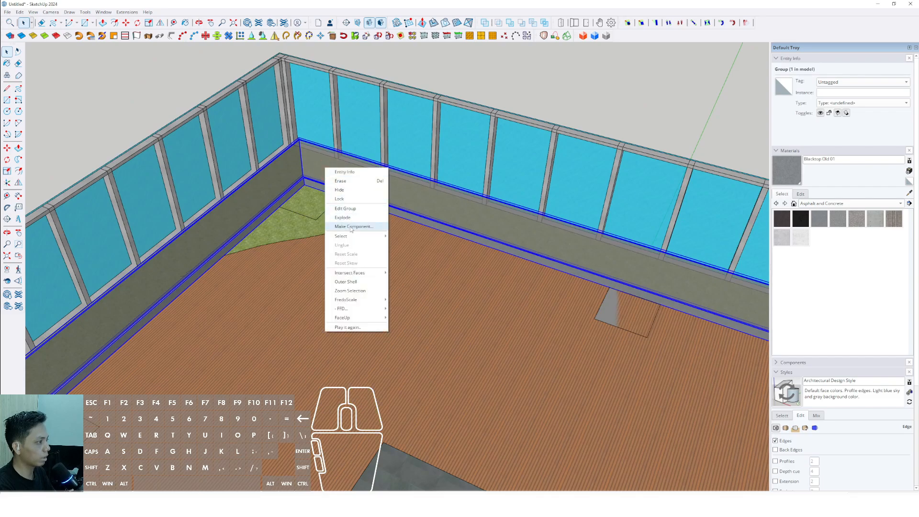
click(357, 245)
click(462, 343)
scroll(348, 192, down, 6)
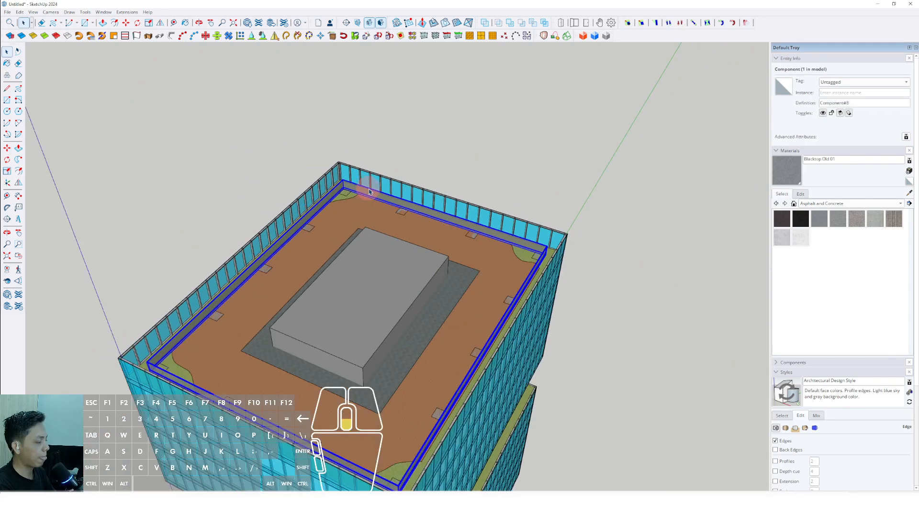
Step: Cut the railing component and paste it in place inside the terrace floor component
scroll(364, 190, up, 3)
middle_drag(372, 189, 232, 251)
click(20, 12)
click(38, 50)
scroll(246, 206, down, 2)
double_click(215, 252)
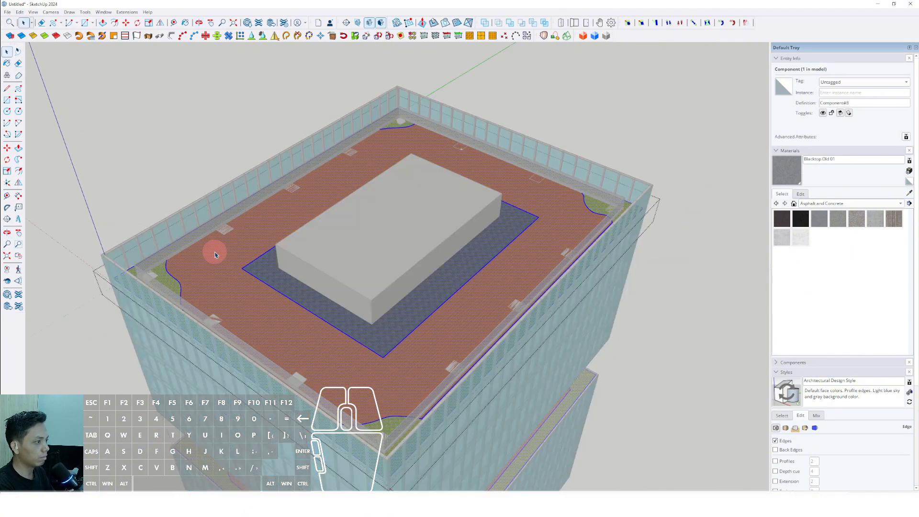
click(216, 250)
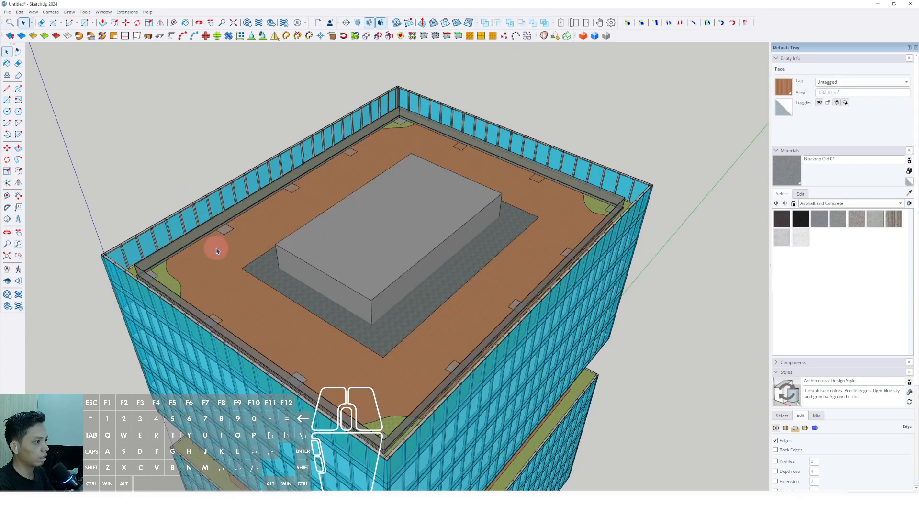
double_click(220, 262)
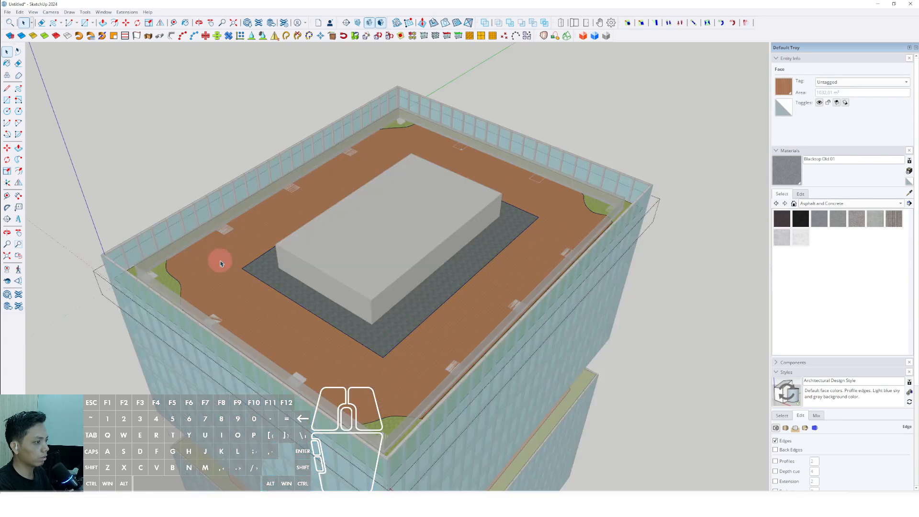
click(19, 12)
click(38, 67)
scroll(311, 202, down, 4)
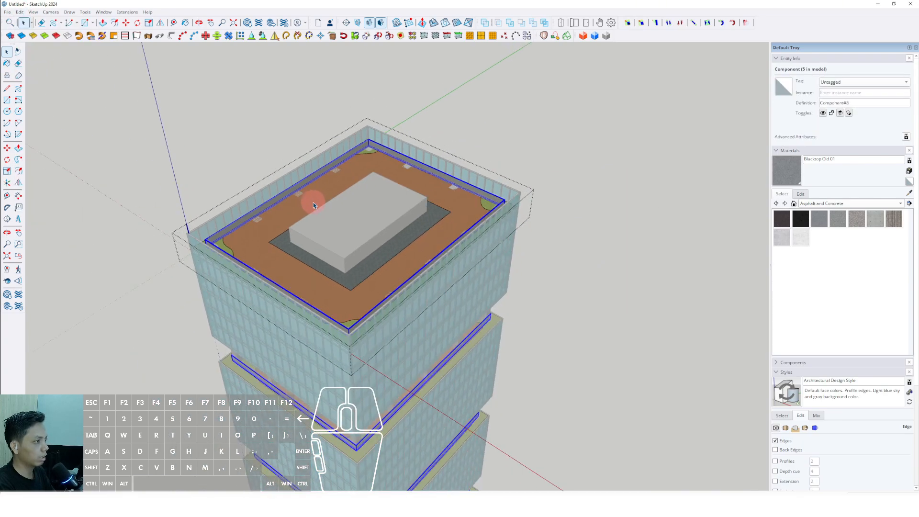
Step: Leave the terrace component and examine the glass railings on the tower's terrace levels from several sides
middle_drag(314, 202, 303, 95)
scroll(319, 351, up, 4)
middle_drag(320, 350, 365, 209)
scroll(354, 157, up, 4)
middle_drag(354, 156, 369, 287)
scroll(236, 238, up, 1)
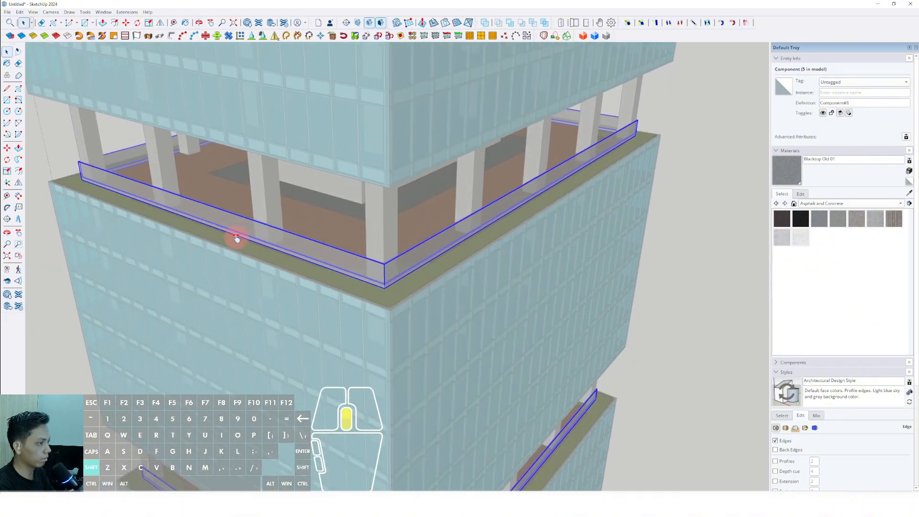
shift+middle_drag(236, 238, 278, 240)
middle_drag(277, 239, 449, 220)
scroll(394, 244, down, 3)
shift+middle_drag(393, 243, 644, 243)
click(644, 243)
middle_drag(565, 233, 390, 260)
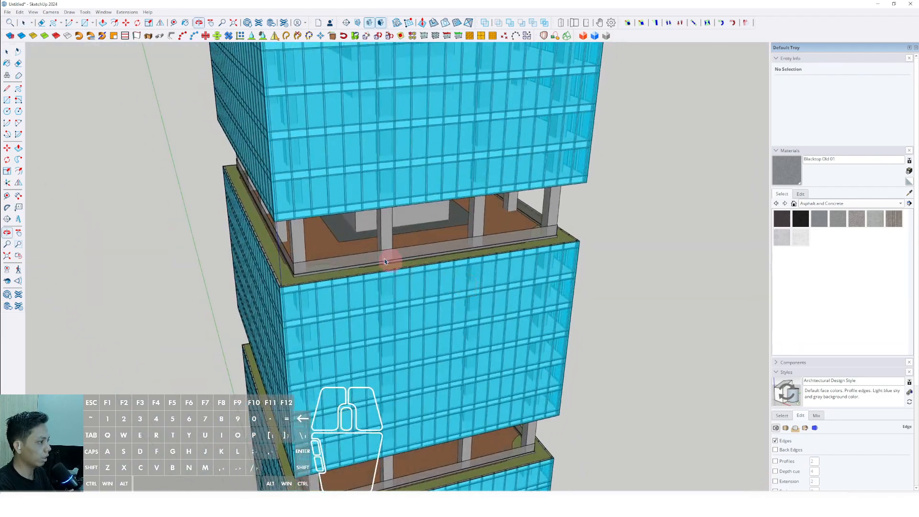
scroll(296, 268, up, 5)
middle_drag(295, 268, 144, 292)
shift+middle_drag(336, 248, 424, 249)
middle_drag(425, 249, 160, 205)
scroll(320, 223, down, 5)
shift+middle_drag(320, 223, 300, 195)
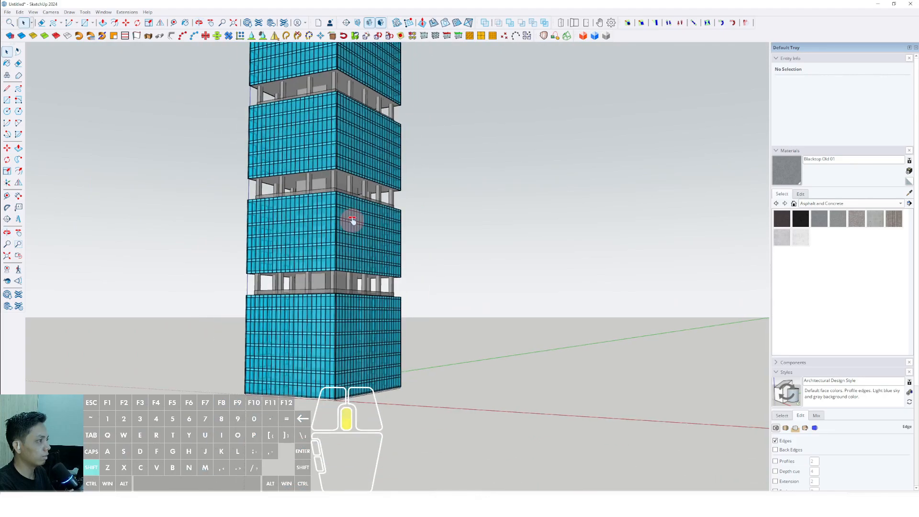
shift+middle_drag(352, 220, 371, 261)
middle_drag(371, 261, 321, 255)
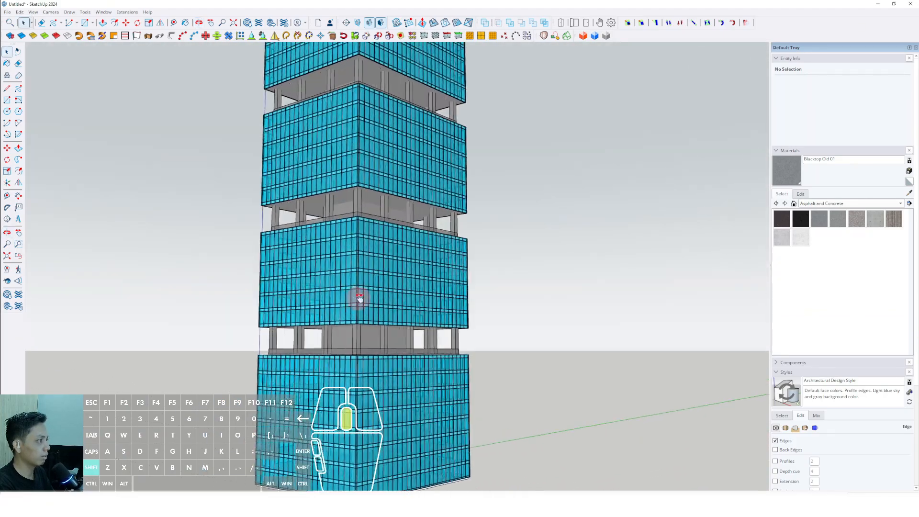
middle_drag(359, 297, 404, 320)
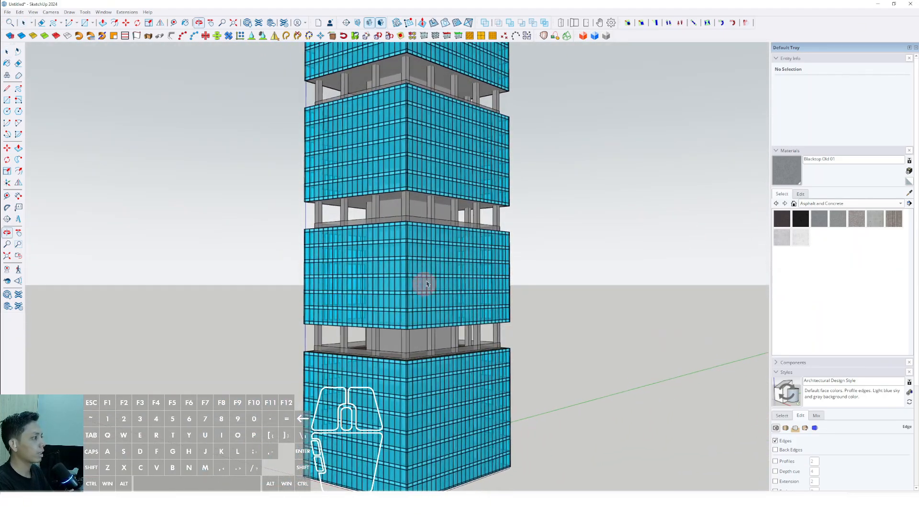
scroll(437, 262, down, 3)
scroll(426, 239, up, 5)
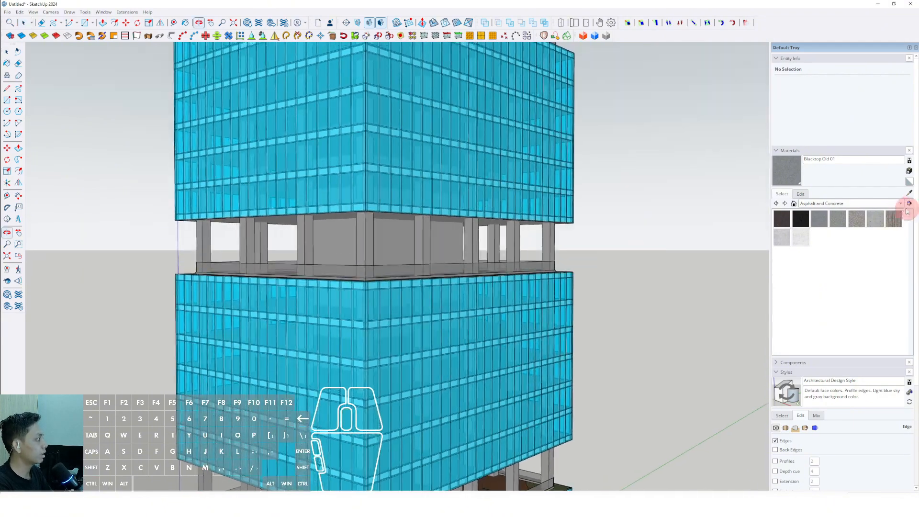
Step: Sample the railing's Translucent Glass Gray material, lower its opacity to 26 and lighten its color using the Color Wheel picker
click(909, 192)
scroll(459, 263, up, 3)
click(459, 263)
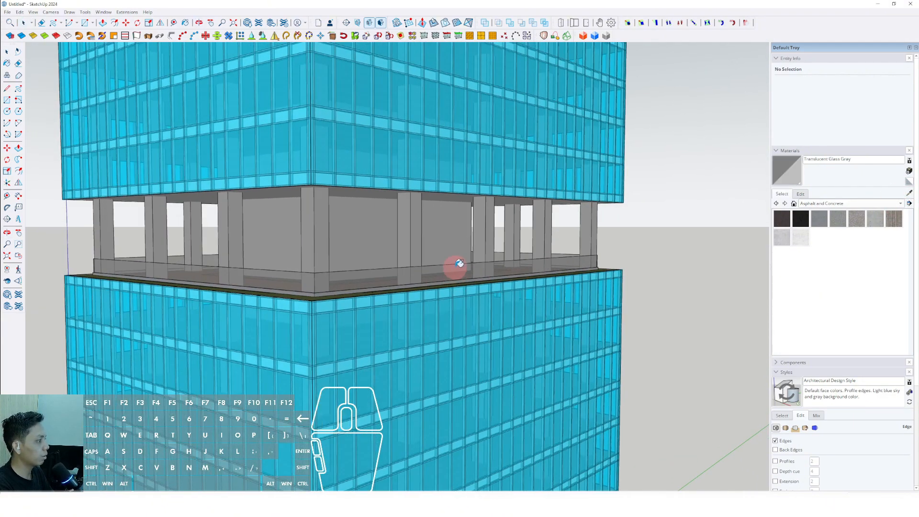
click(801, 194)
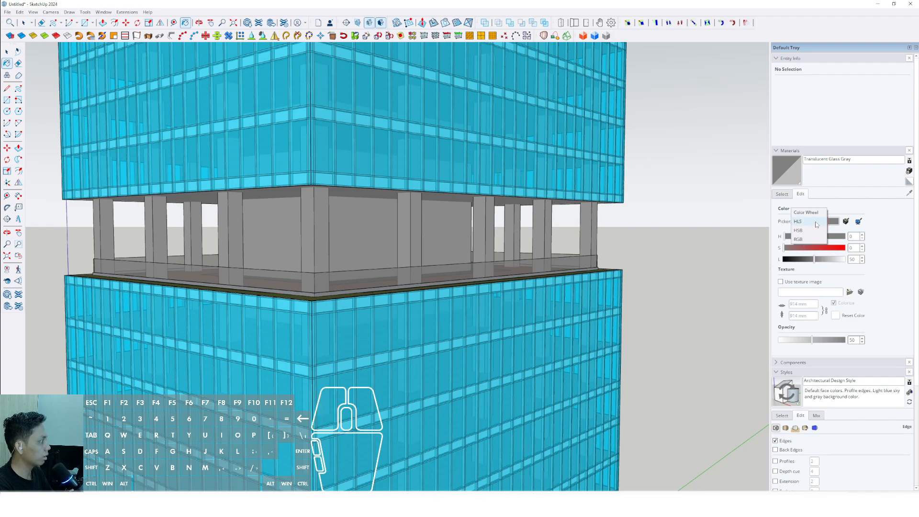
click(808, 214)
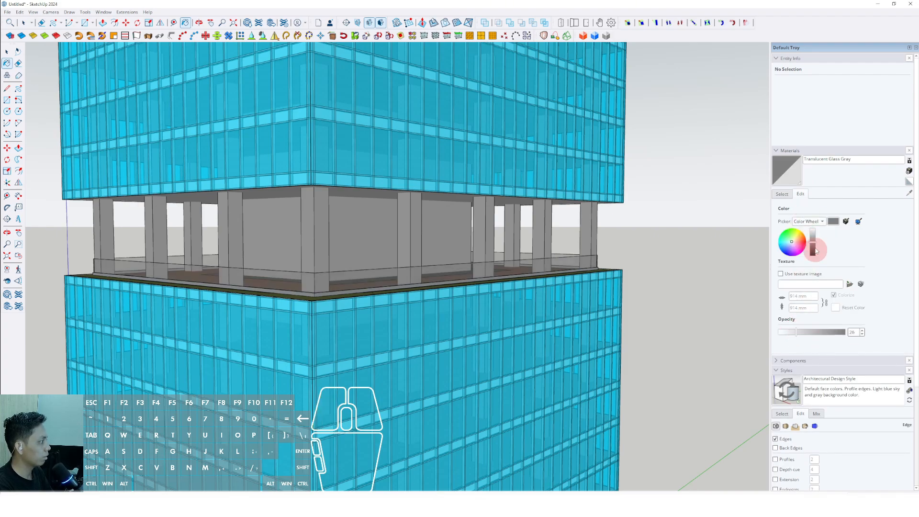
drag(817, 250, 815, 242)
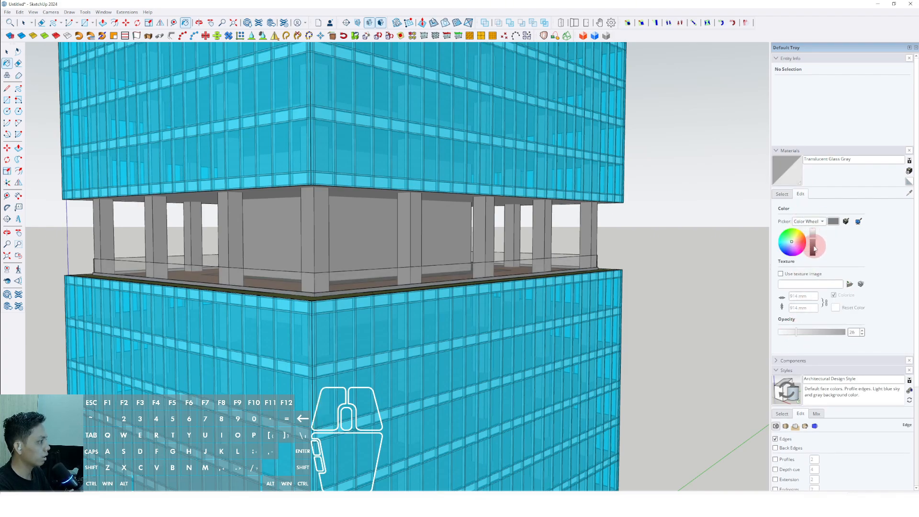
scroll(406, 286, down, 10)
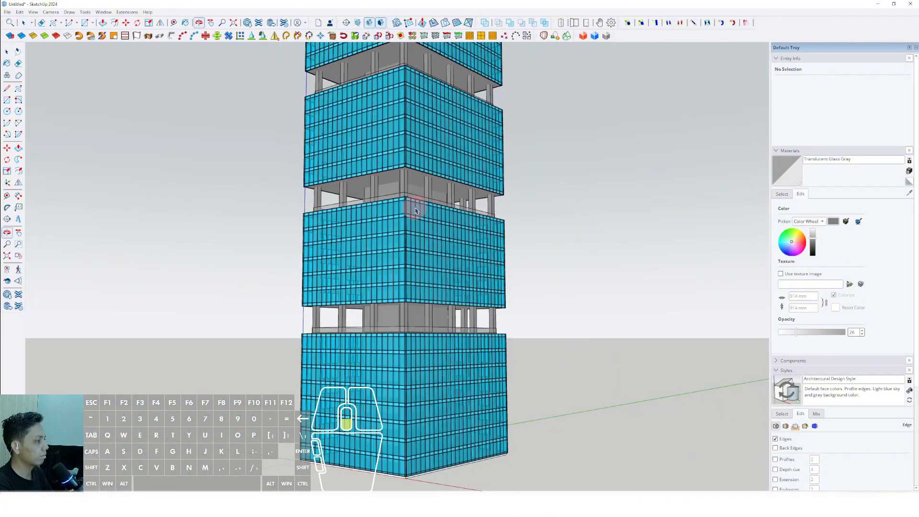
Step: Examine the whole tower with its lighter glass railings from different heights, sides and distances
shift+middle_drag(414, 205, 407, 303)
click(568, 231)
scroll(447, 274, down, 2)
shift+middle_drag(445, 274, 574, 246)
scroll(405, 240, down, 3)
middle_drag(404, 240, 208, 221)
scroll(405, 282, up, 2)
shift+middle_drag(406, 283, 441, 118)
scroll(414, 344, up, 2)
shift+middle_drag(414, 345, 402, 246)
scroll(402, 246, down, 3)
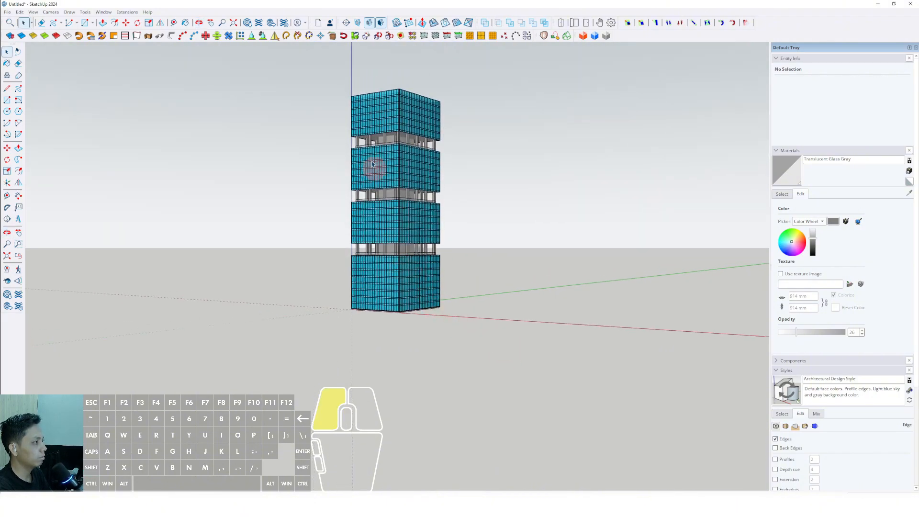
Step: Select the entire tower and move it straight up along the vertical axis, clear of the ground
scroll(402, 282, up, 5)
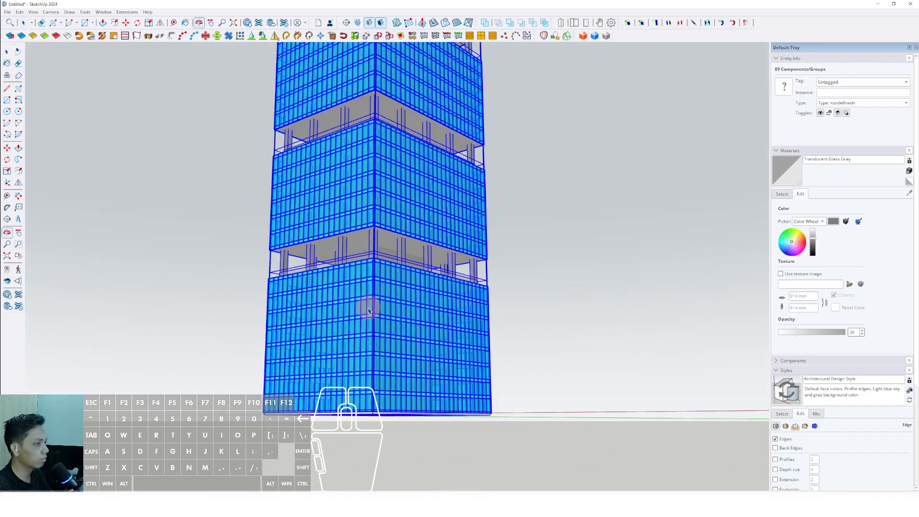
middle_drag(369, 311, 366, 324)
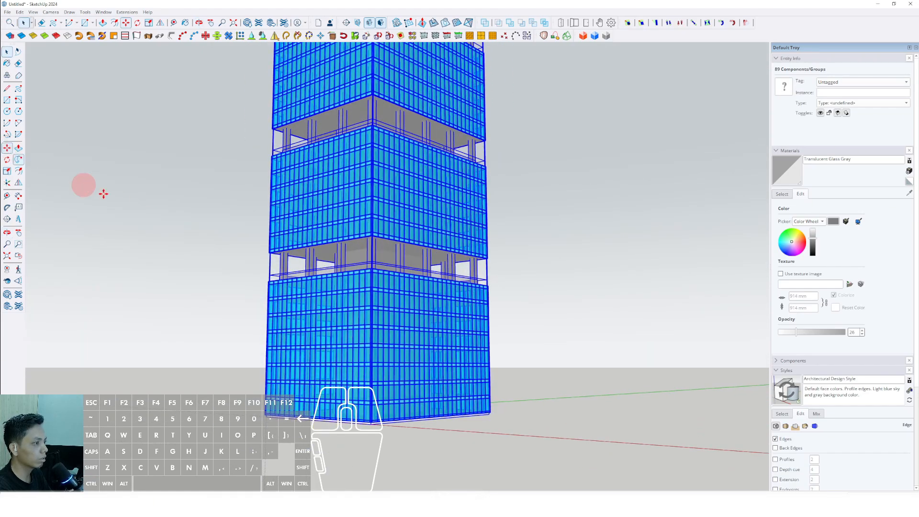
click(400, 348)
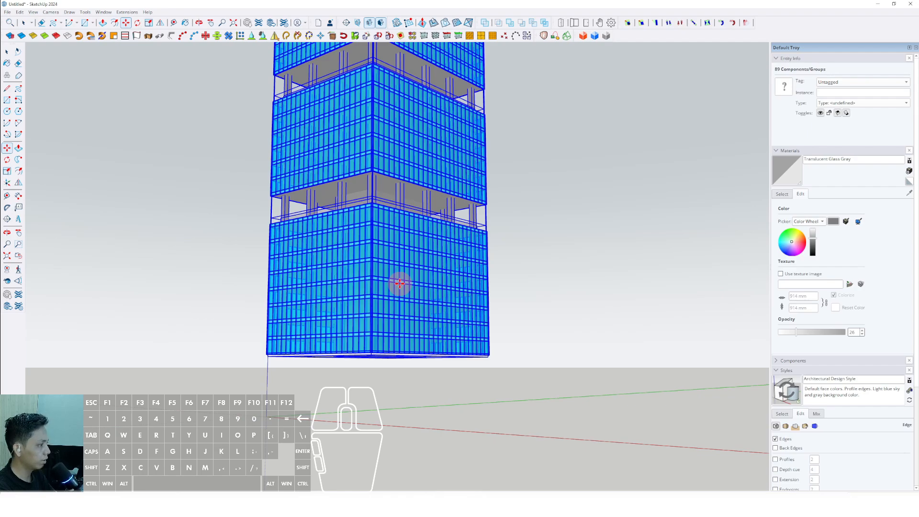
scroll(400, 283, down, 5)
key(space)
click(486, 273)
Step: Draw a rectangle on the ground from the origin, extending beneath and well beyond the tower
middle_drag(512, 269, 349, 367)
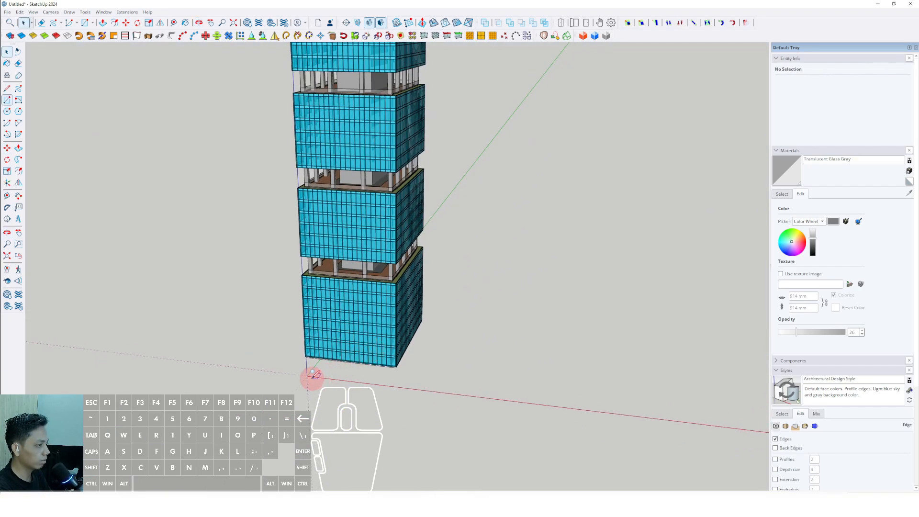
key(space)
scroll(335, 312, up, 3)
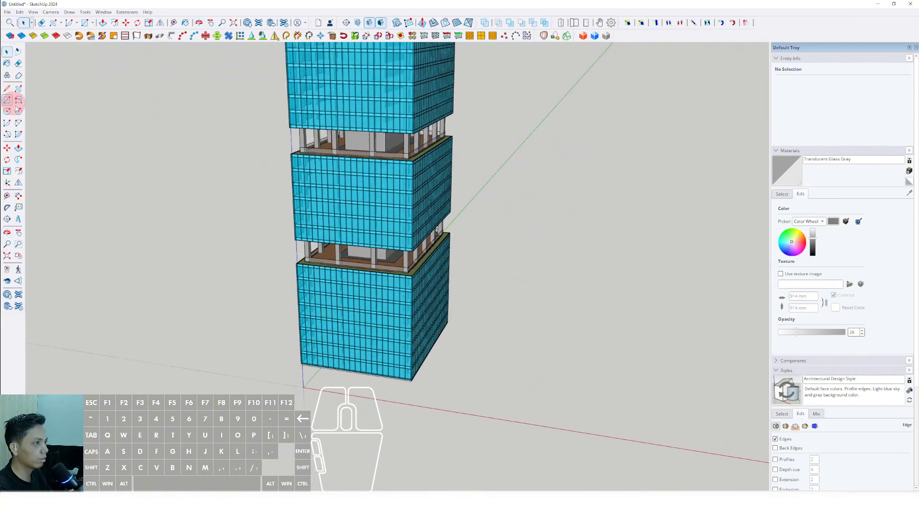
click(304, 385)
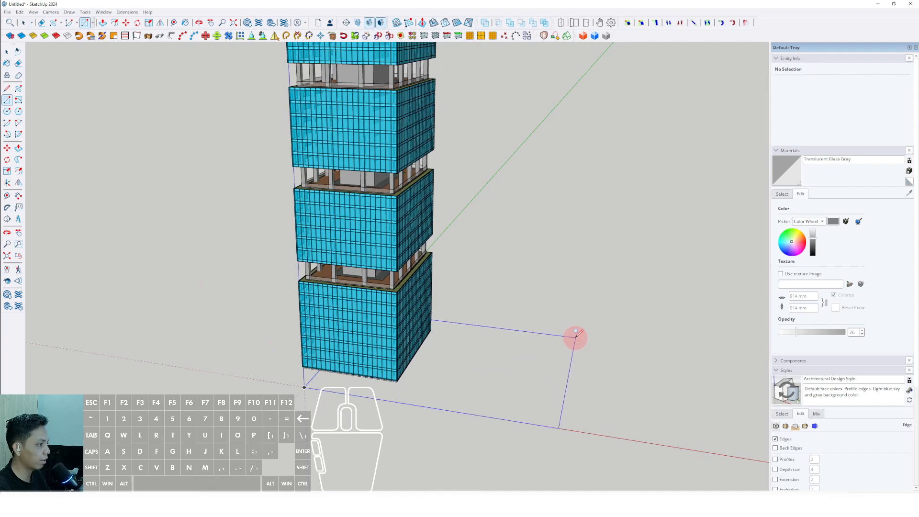
click(573, 335)
key(space)
scroll(467, 352, down, 3)
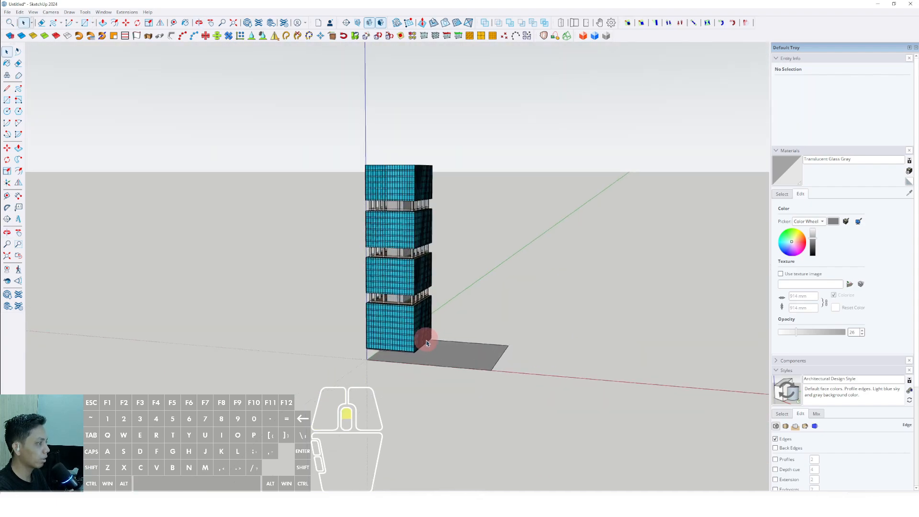
Step: Scale the ground rectangle from its opposite sides so it extends a margin beyond both sides of the tower's footprint
scroll(429, 335, up, 5)
middle_drag(494, 332, 375, 332)
double_click(544, 340)
key(s)
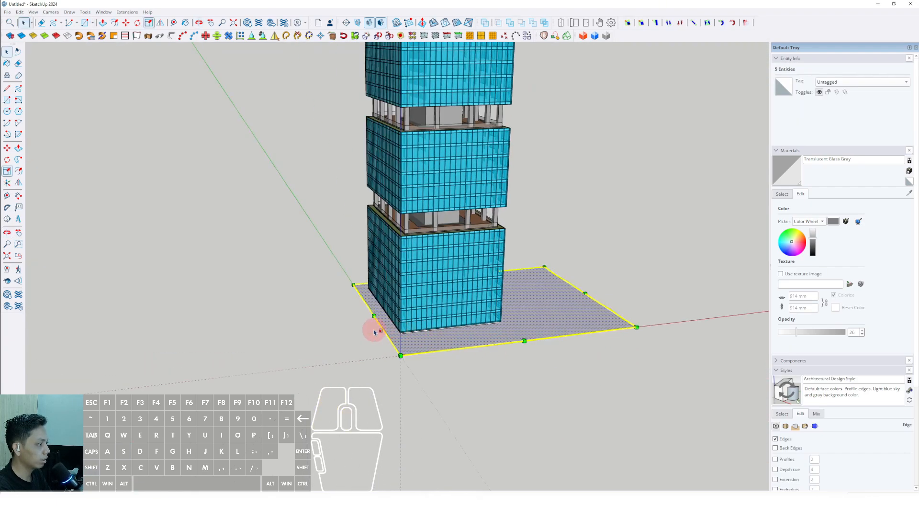
drag(374, 318, 339, 320)
middle_drag(339, 320, 598, 370)
drag(574, 364, 462, 349)
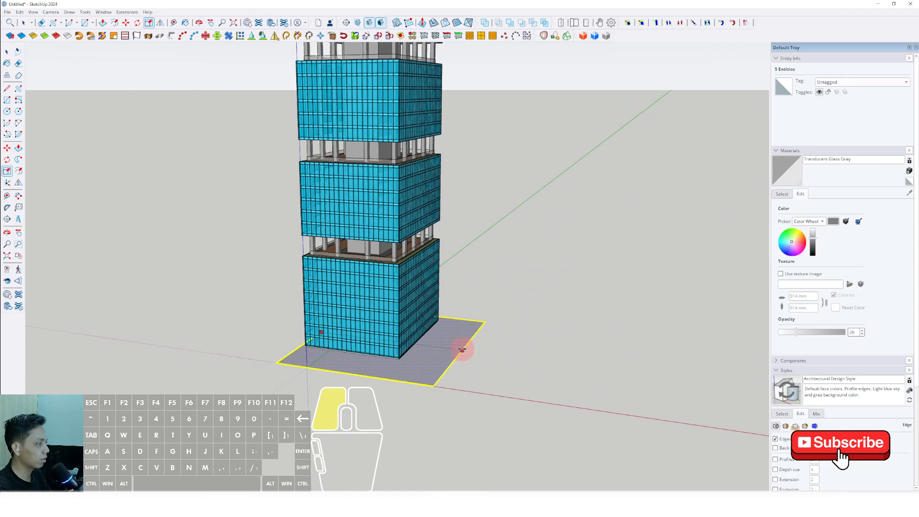
Step: Extrude the ground rectangle upward into a thin slab and make the slab a group
scroll(404, 363, up, 10)
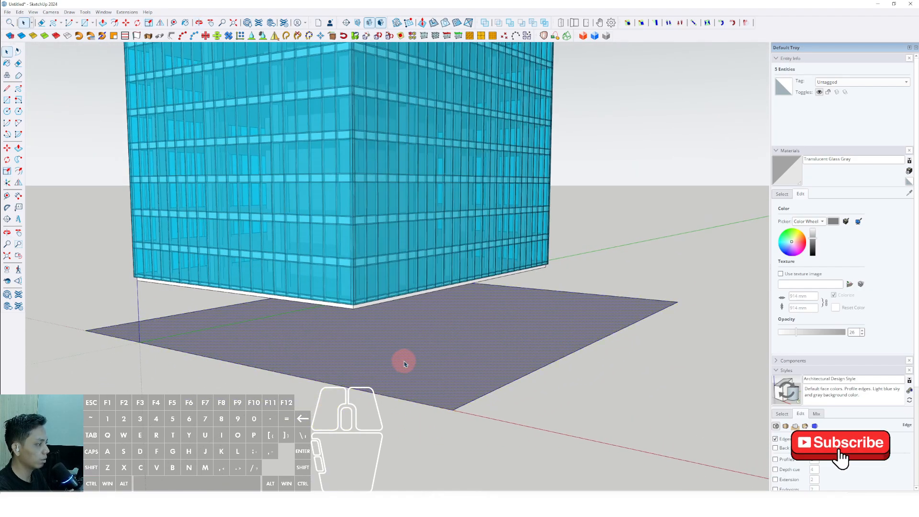
key(p)
drag(404, 360, 413, 341)
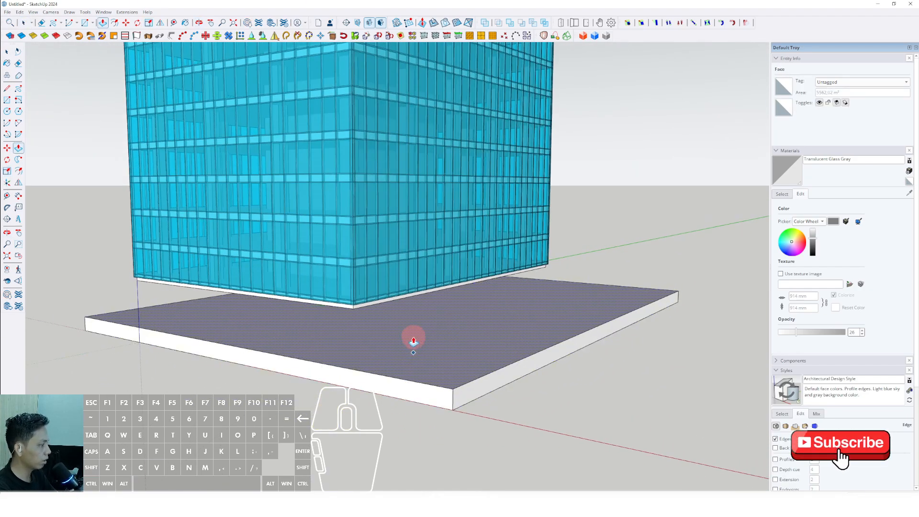
key(space)
triple_click(434, 337)
right_click(436, 338)
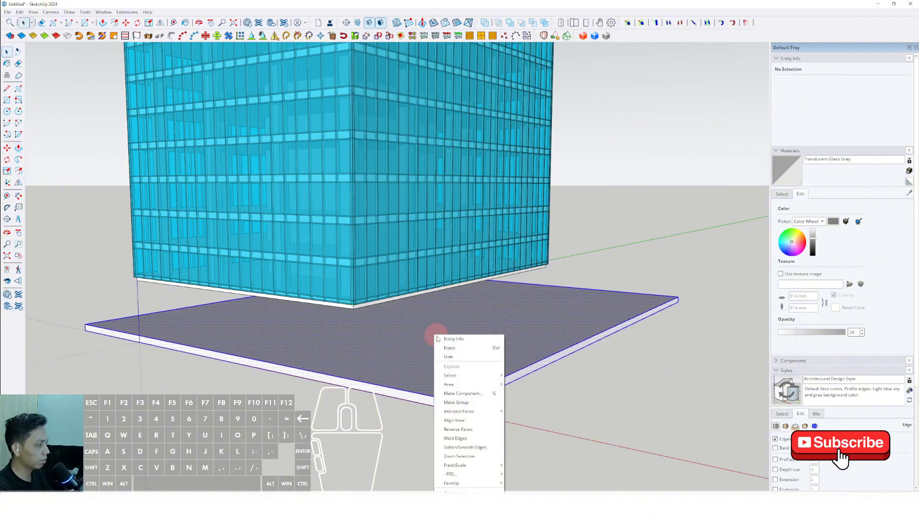
click(456, 402)
Step: Copy the ground slab straight up along the vertical axis so its top meets the tower's base
scroll(435, 335, up, 8)
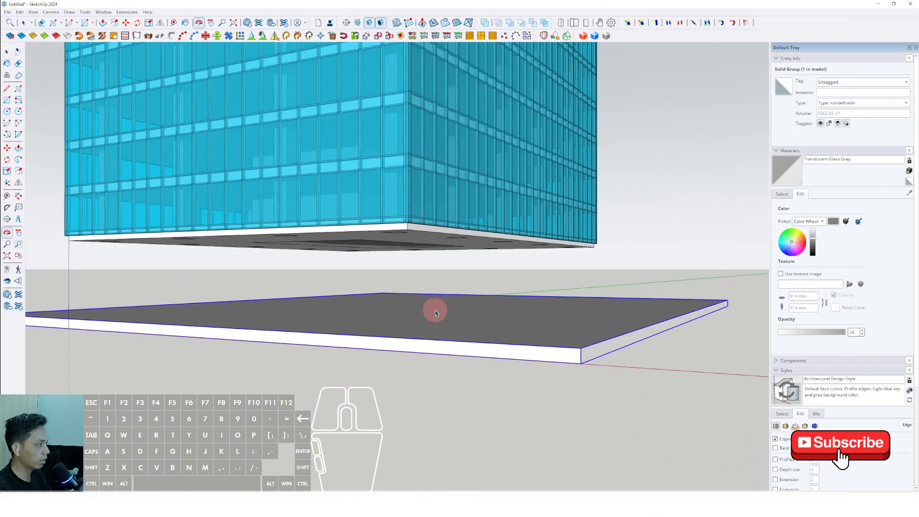
scroll(455, 328, down, 5)
scroll(431, 328, up, 3)
key(m)
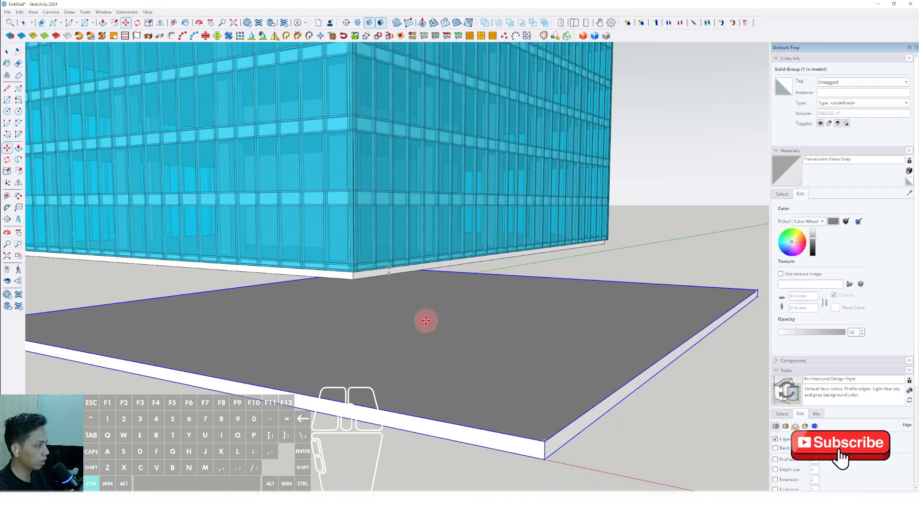
key(ctrl)
click(425, 321)
shift+scroll(381, 300, up, 5)
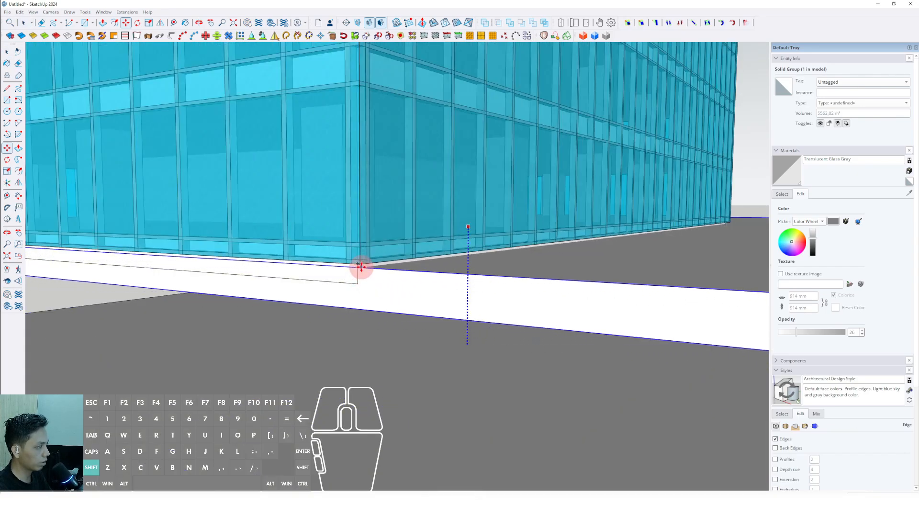
click(361, 267)
key(space)
middle_drag(360, 266, 423, 345)
scroll(389, 261, down, 4)
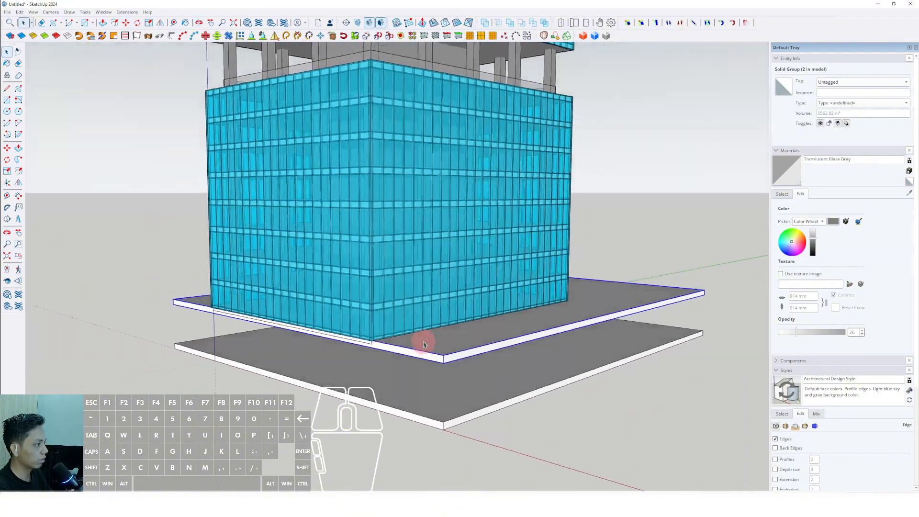
Step: Open the upper slab's group and extend one short side outward with Push/Pull, beyond the tower's face
scroll(423, 344, down, 6)
scroll(388, 383, up, 5)
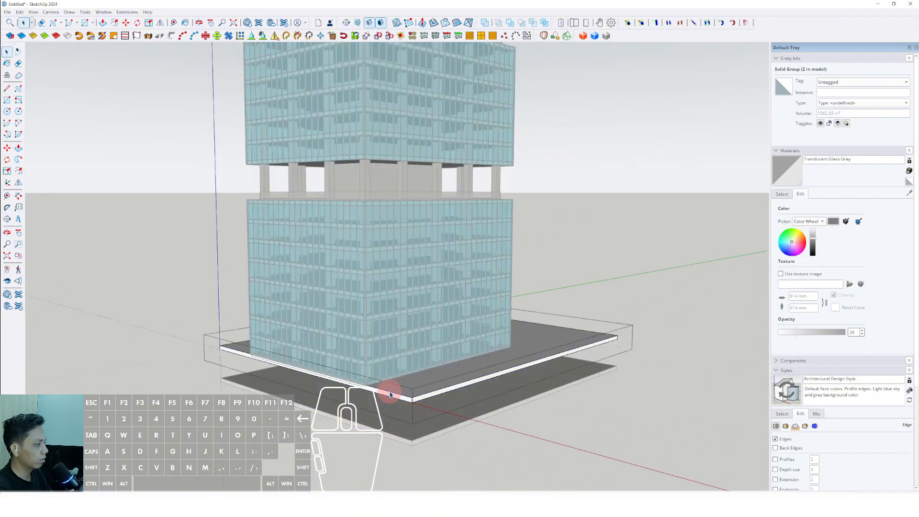
click(390, 395)
scroll(390, 394, up, 2)
key(p)
click(390, 392)
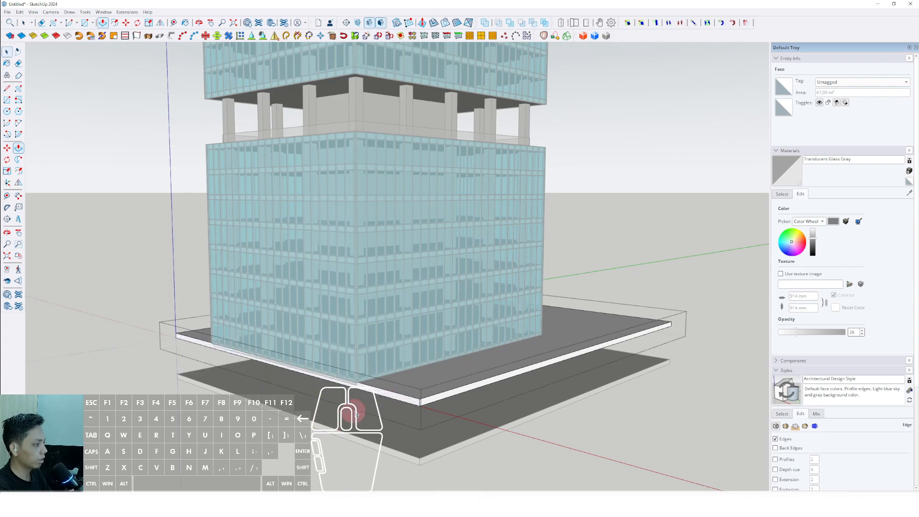
middle_drag(356, 413, 375, 362)
click(375, 362)
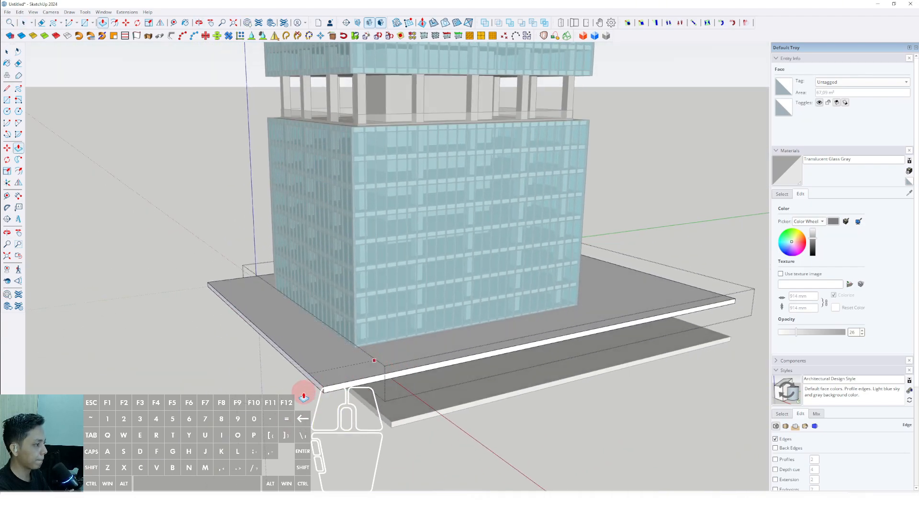
Step: Extend the same side of the lower slab with Push/Pull until it aligns with the upper slab's edge
key(space)
click(378, 416)
scroll(377, 418, up, 2)
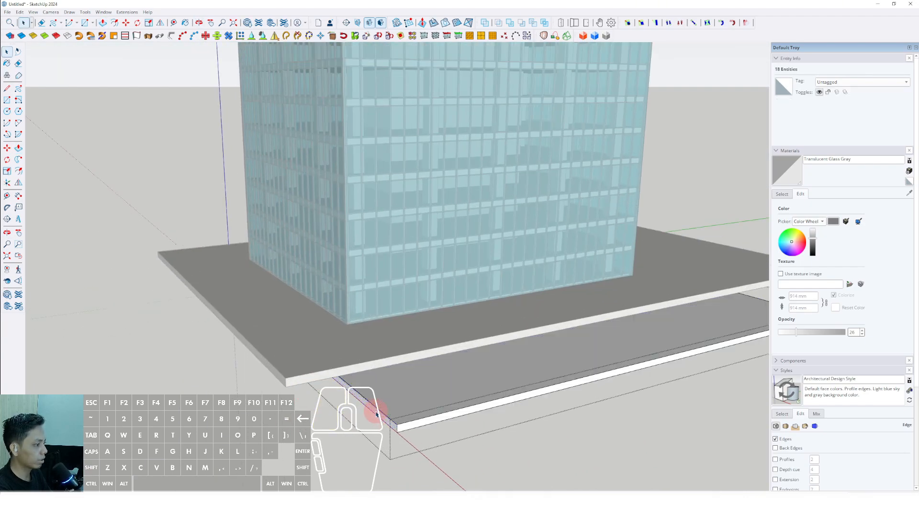
key(p)
drag(376, 415, 288, 390)
scroll(292, 379, down, 3)
middle_drag(318, 378, 335, 353)
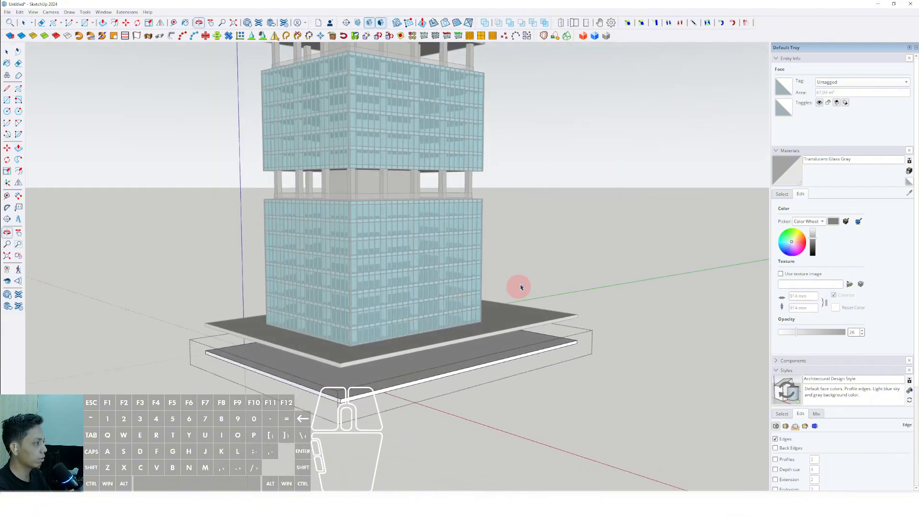
key(space)
click(581, 241)
Step: Copy the lower slab straight down, using the distance between the two existing slabs as the spacing
scroll(424, 395, down, 2)
shift+middle_drag(424, 395, 408, 353)
scroll(421, 335, down, 3)
scroll(414, 346, up, 3)
click(389, 349)
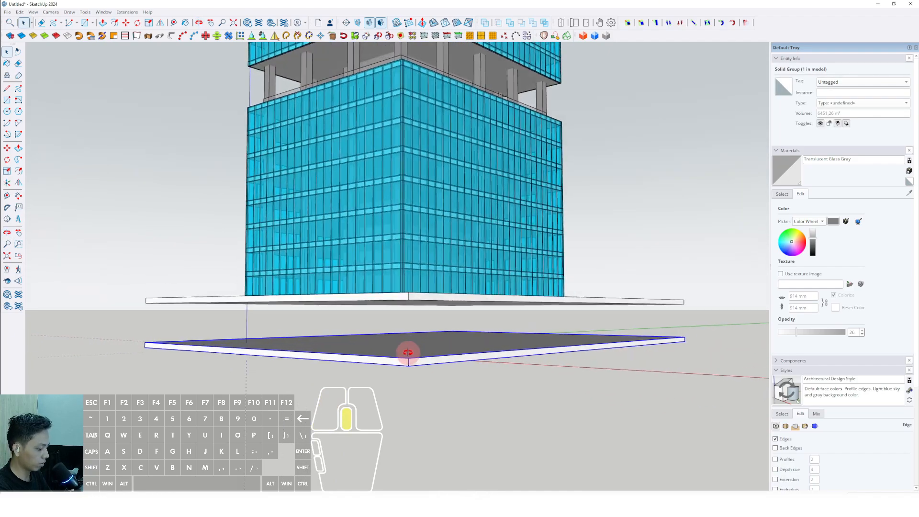
key(shift)
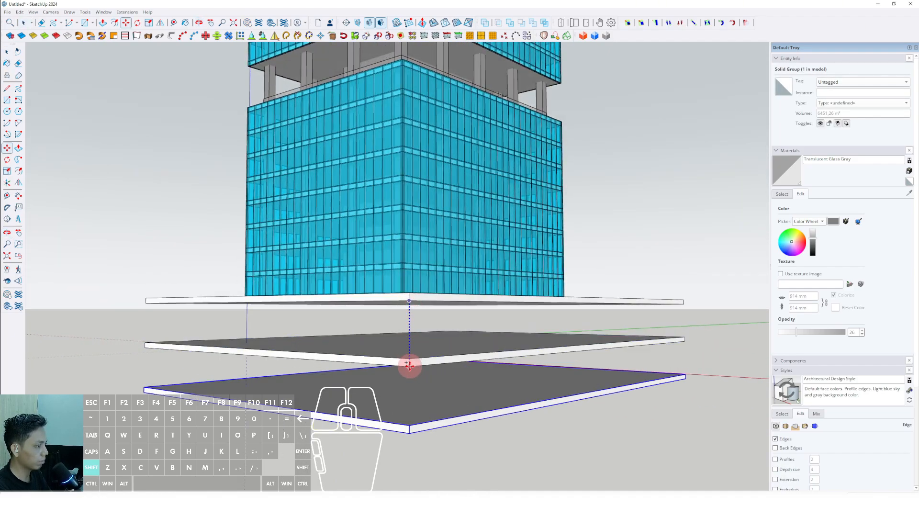
scroll(416, 364, down, 8)
key(space)
click(542, 250)
Step: Draw a rectangle corner to corner over the lowest slab's top and offset its outline a short distance inward
mouse_move(445, 362)
middle_down()
mouse_move(421, 355)
mouse_move(215, 361)
mouse_move(441, 382)
mouse_move(544, 334)
mouse_move(501, 348)
mouse_move(475, 382)
mouse_move(622, 338)
middle_up()
scroll(440, 383, up, 5)
key(r)
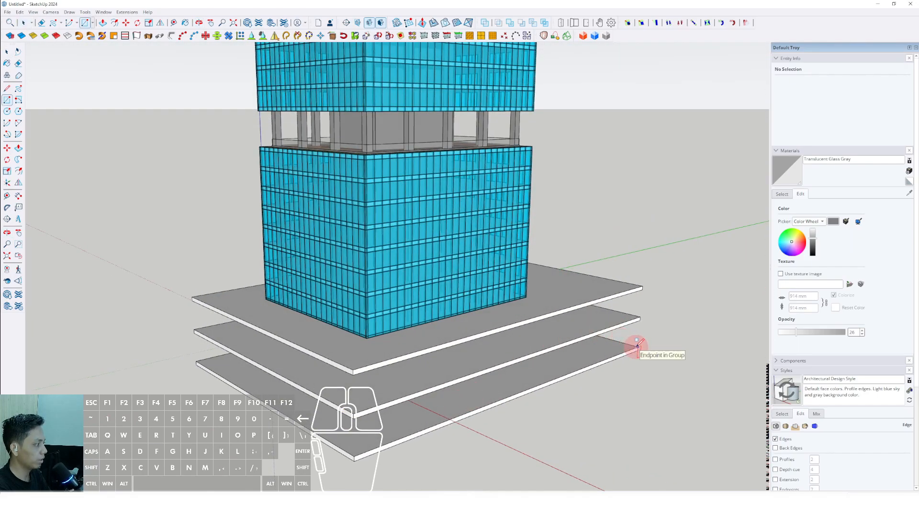
scroll(636, 344, up, 5)
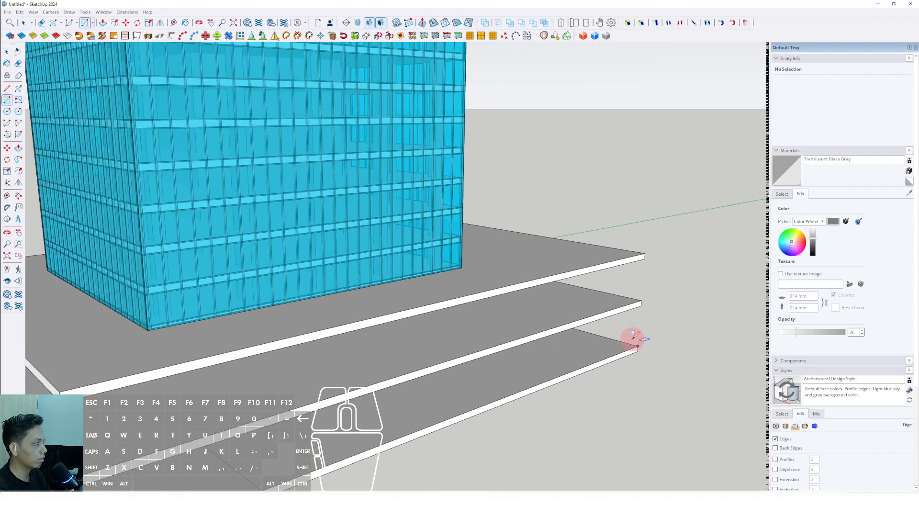
click(637, 345)
scroll(622, 349, down, 5)
scroll(291, 354, up, 2)
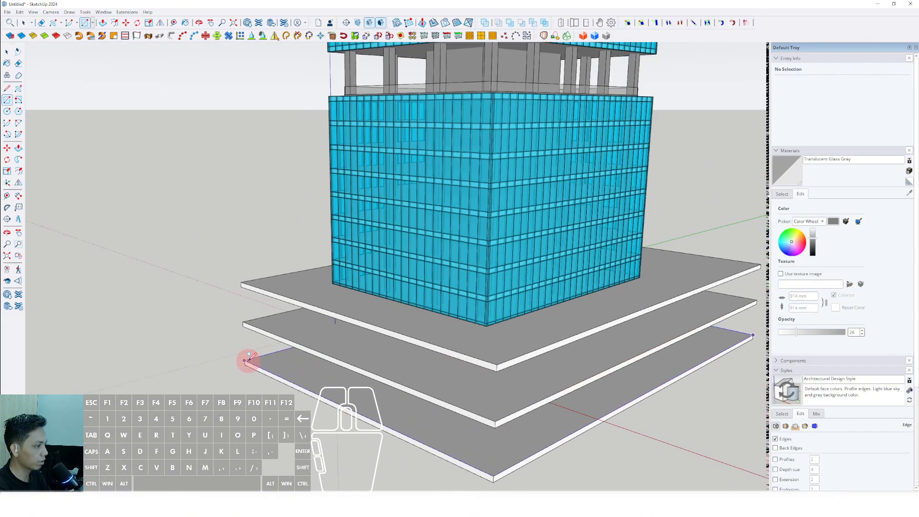
scroll(250, 364, up, 3)
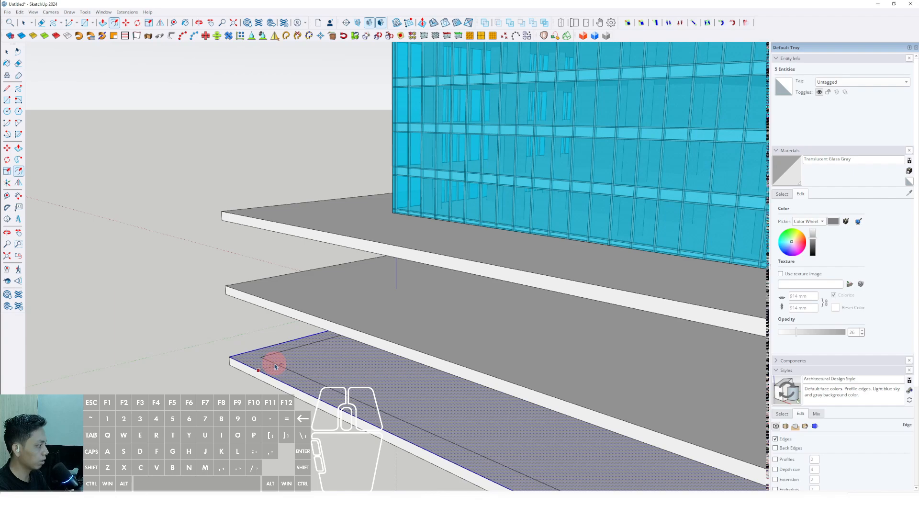
key(space)
Step: Delete the outer border of the offset rectangle on the lowest slab, keeping only the inner rectangle
scroll(272, 369, up, 2)
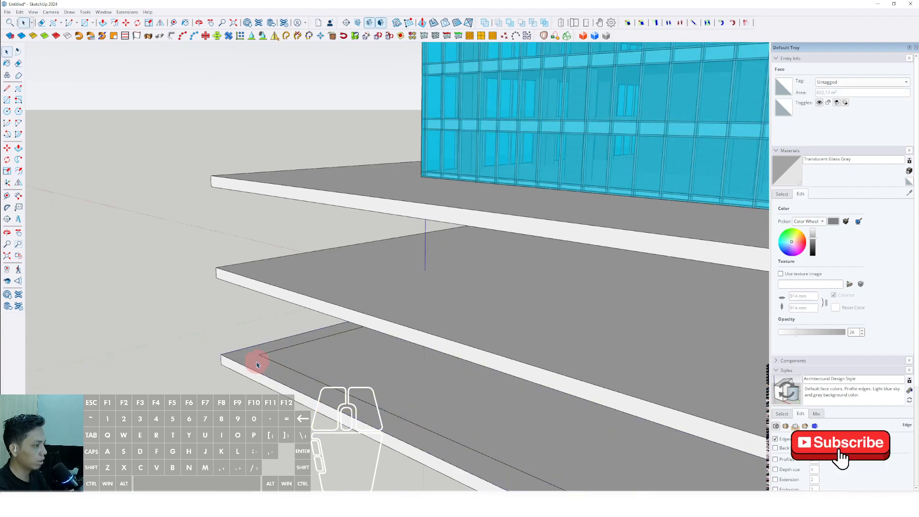
scroll(253, 363, up, 2)
click(243, 358)
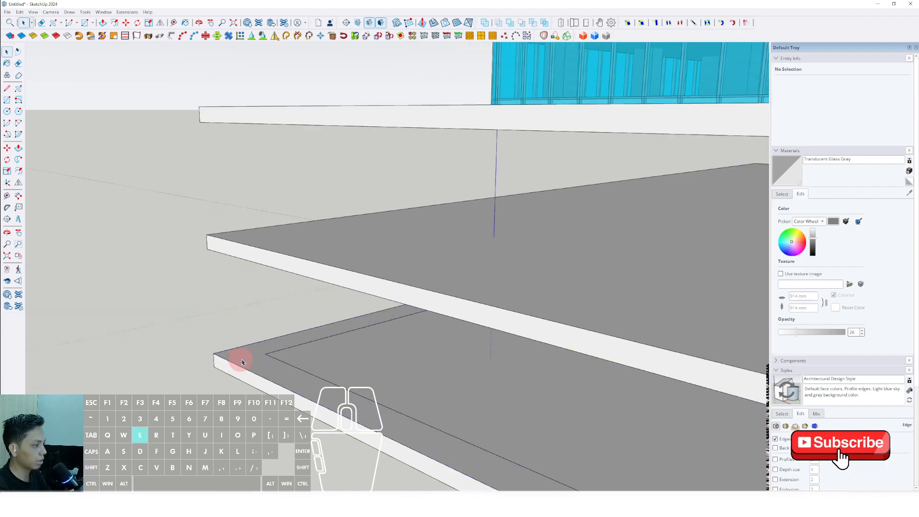
scroll(268, 364, down, 3)
key(space)
Step: Extrude the inner rectangle up to the underside of the top slab and make the box a group
scroll(293, 306, down, 6)
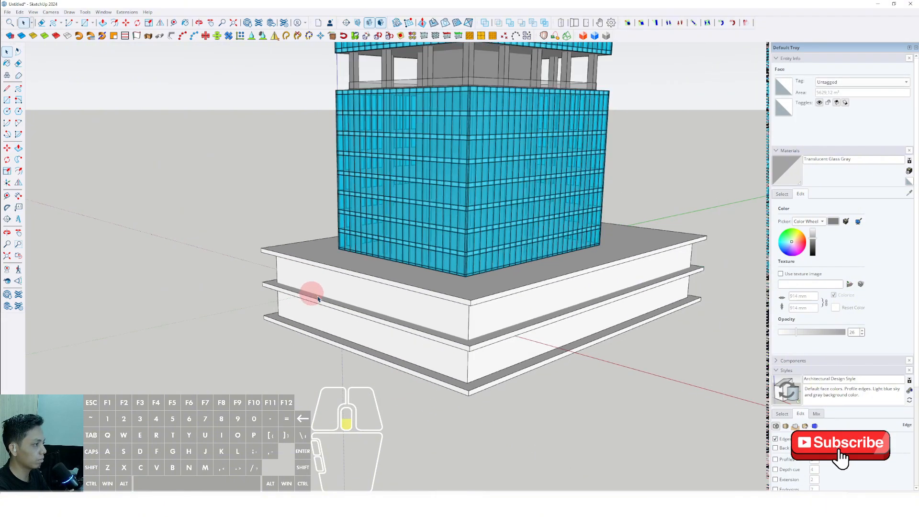
middle_drag(318, 299, 444, 359)
right_click(416, 314)
click(436, 379)
Step: Open the box group between the slabs and delete its top and bottom faces, keeping only the walls
triple_click(422, 339)
scroll(443, 351, up, 2)
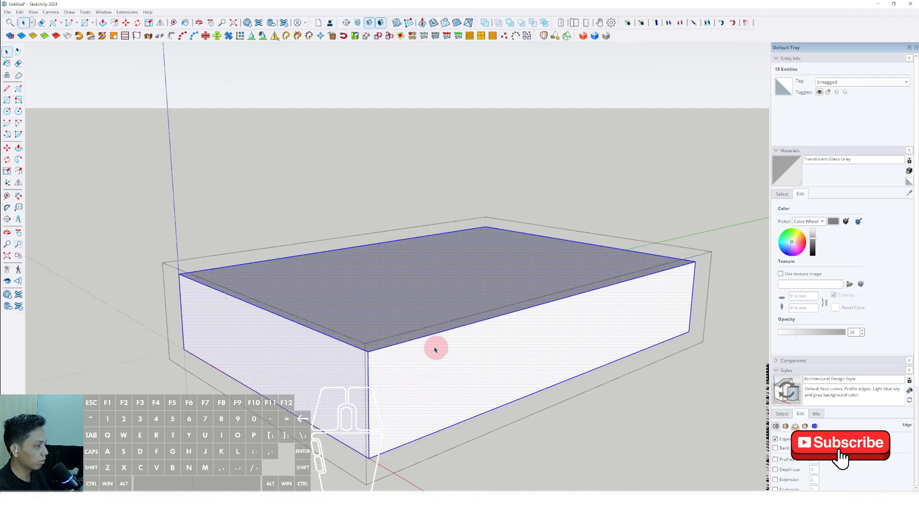
key(Delete)
key(Delete)
scroll(459, 332, down, 2)
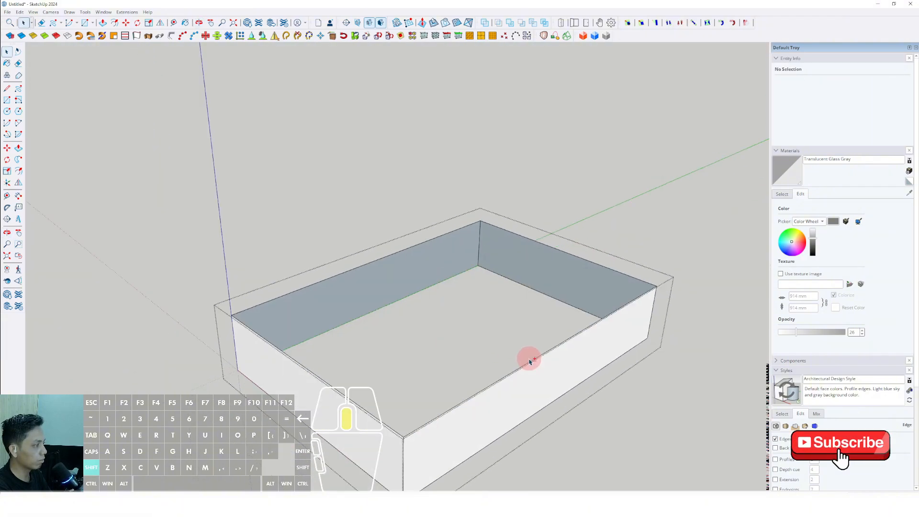
Step: Select all walls of the podium box and sample the Translucent Glass Tinted material from the tower
middle_drag(529, 358, 510, 307)
scroll(525, 335, down, 1)
click(525, 337)
triple_click(524, 337)
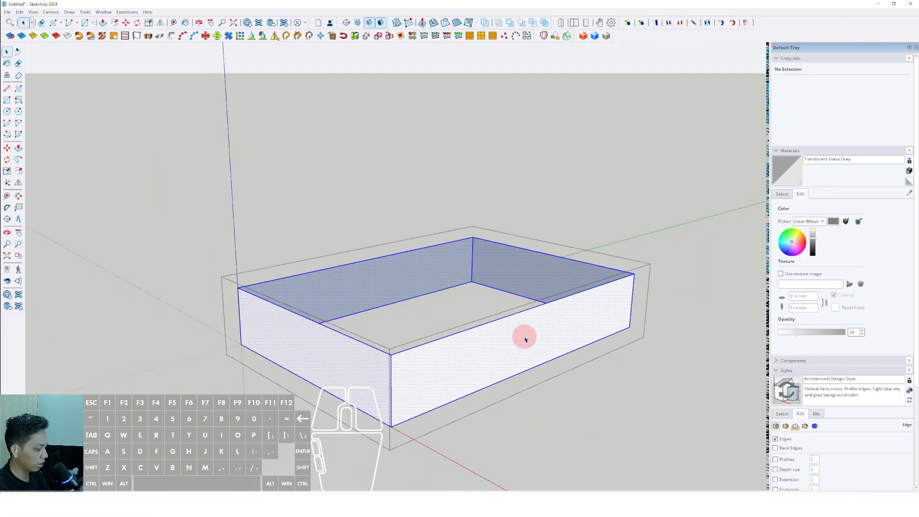
click(780, 195)
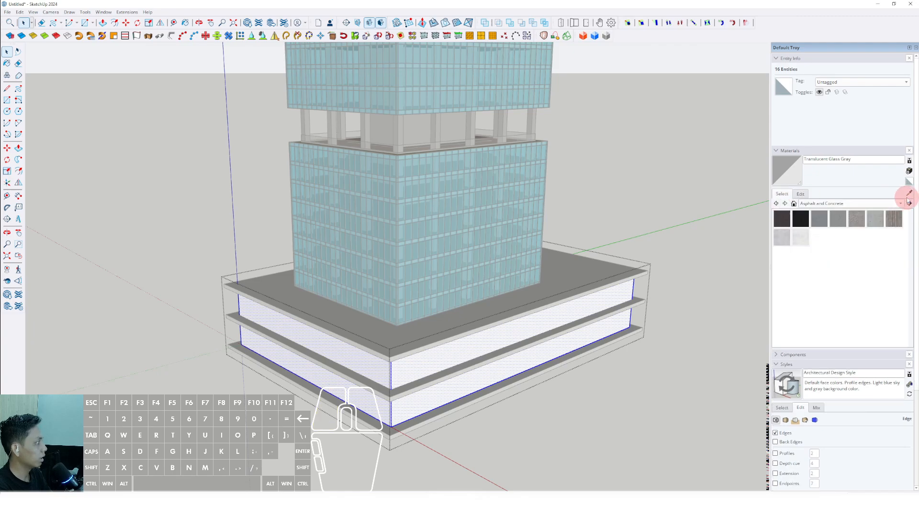
scroll(445, 247, up, 3)
click(493, 228)
Step: Paint the selected podium walls with Translucent Glass Tinted and close the group
scroll(492, 240, down, 4)
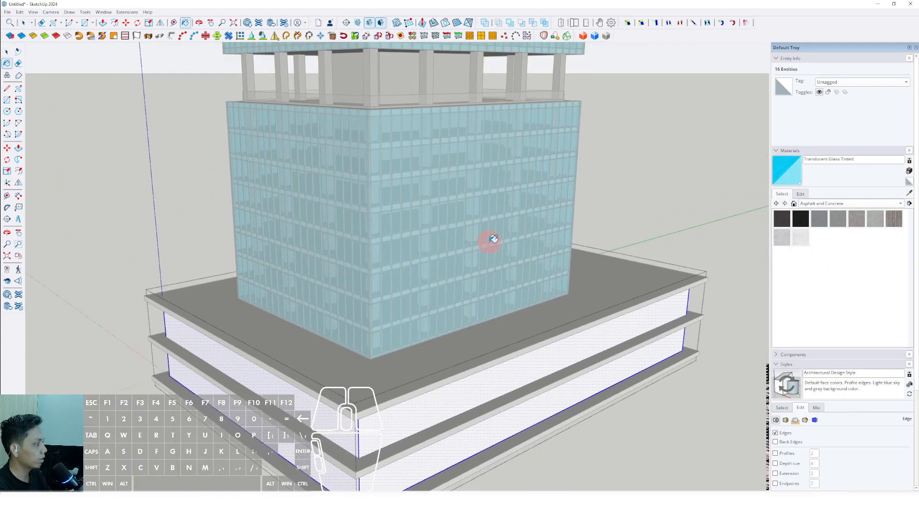
middle_drag(488, 306, 484, 241)
scroll(475, 216, up, 1)
shift+middle_drag(455, 286, 470, 237)
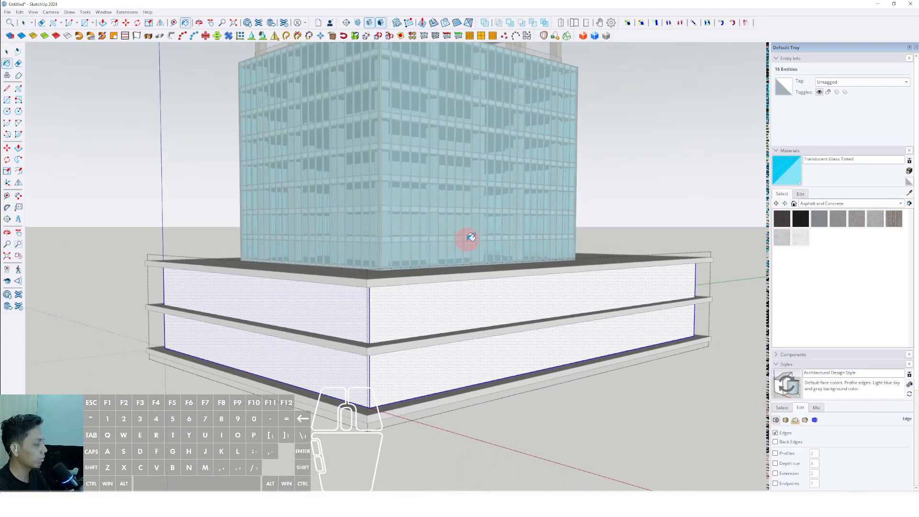
click(502, 292)
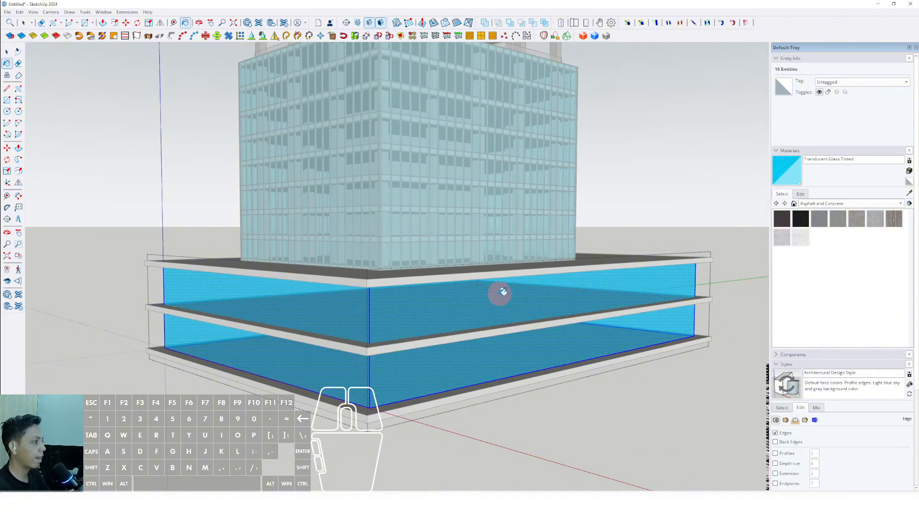
scroll(406, 314, down, 2)
middle_drag(403, 316, 404, 322)
scroll(404, 320, down, 2)
key(space)
click(576, 216)
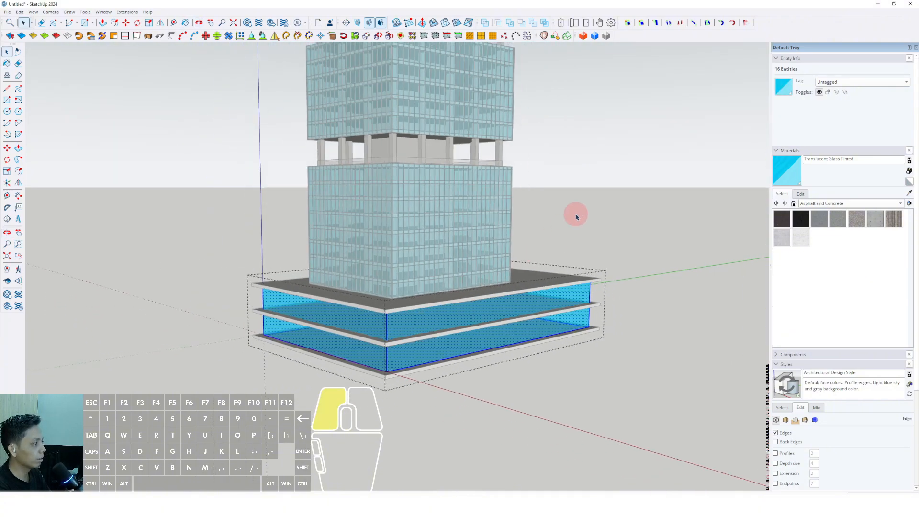
Step: Repaint the outer side of the podium walls with Translucent Glass Gray from the Glass and Mirrors materials
scroll(556, 243, down, 2)
shift+middle_drag(514, 301, 441, 291)
scroll(443, 293, down, 4)
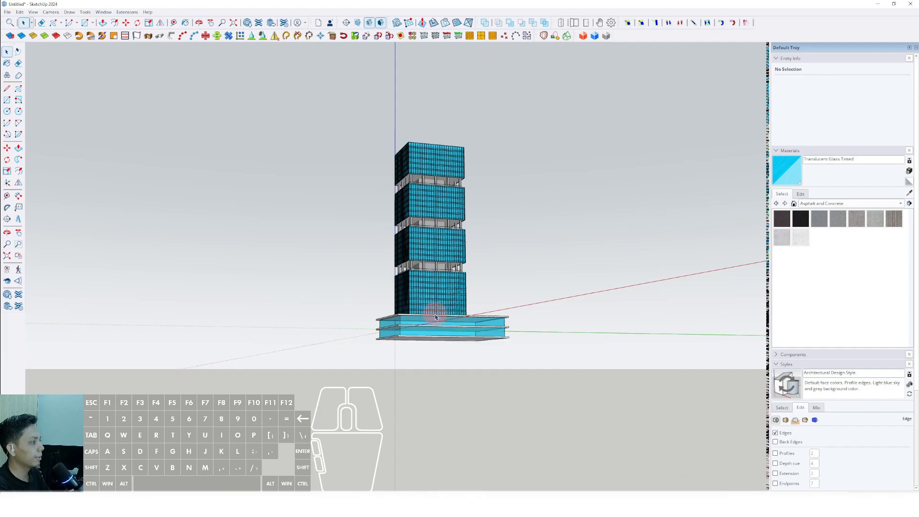
scroll(419, 321, up, 3)
scroll(474, 396, up, 3)
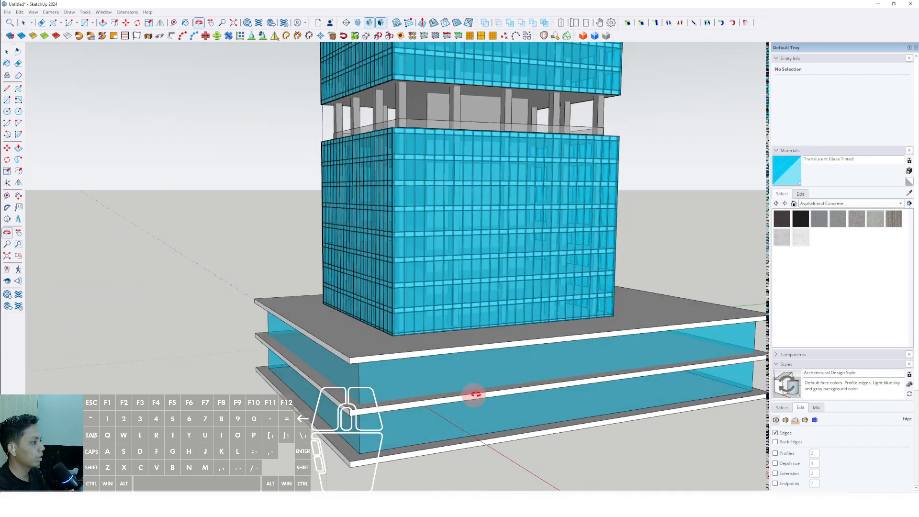
scroll(449, 373, up, 2)
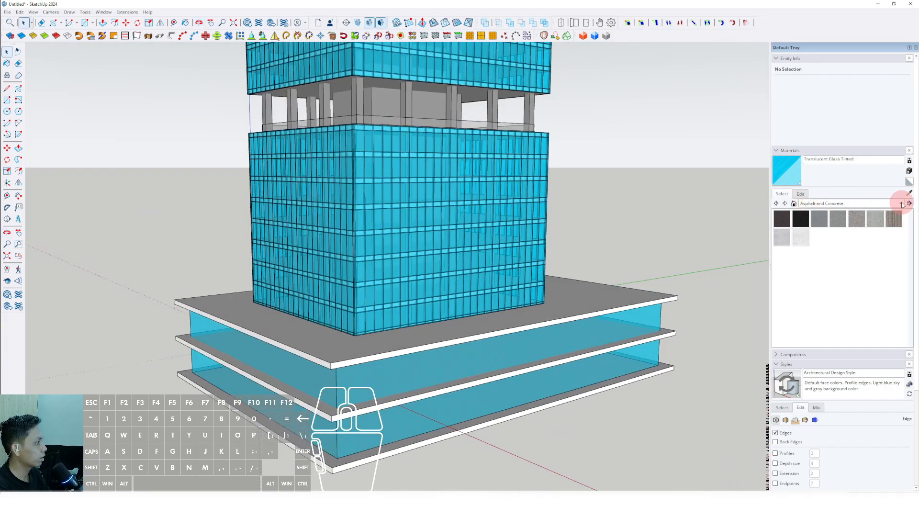
middle_drag(352, 373, 779, 265)
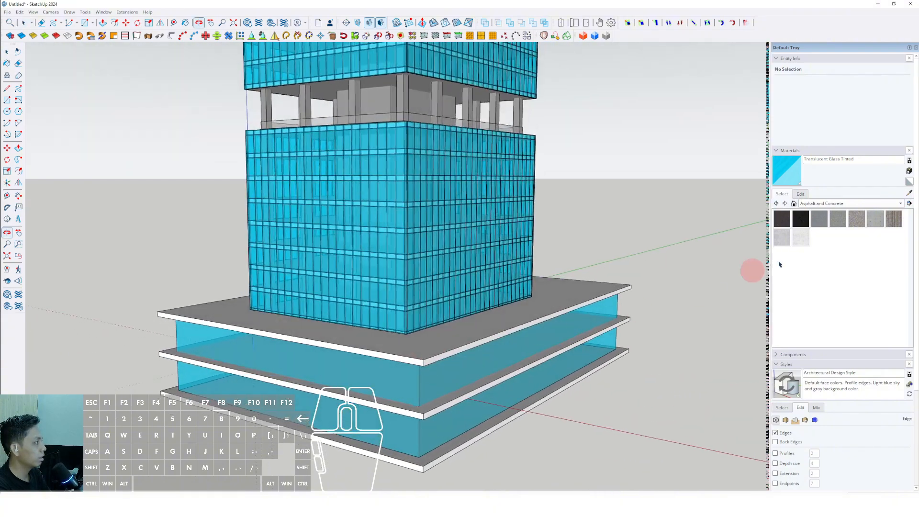
click(901, 205)
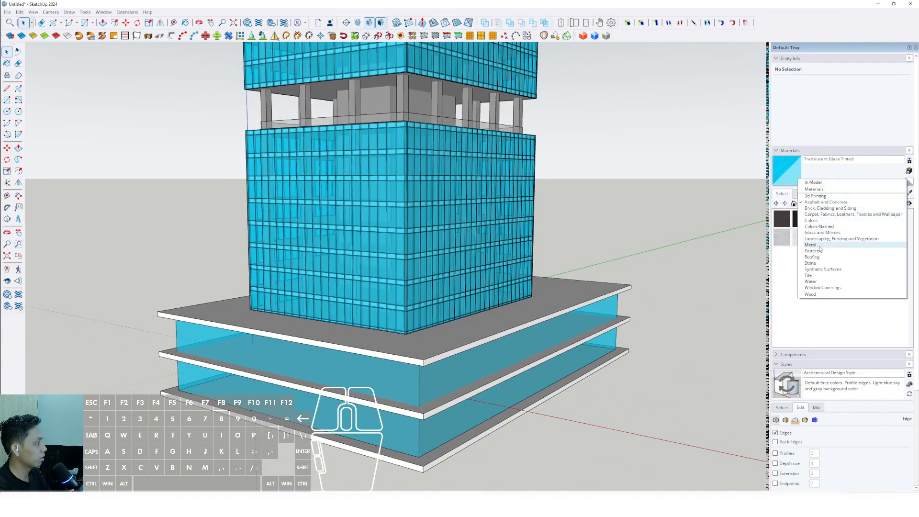
click(811, 232)
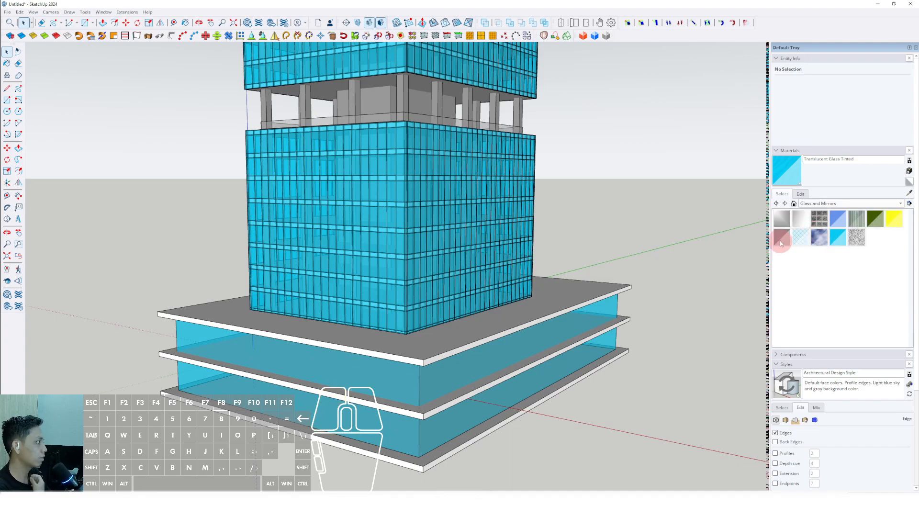
middle_drag(596, 321, 552, 324)
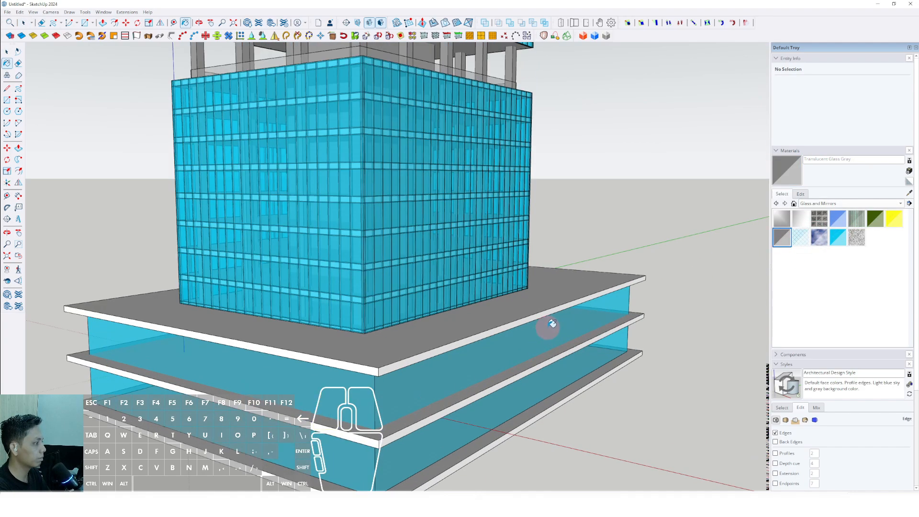
double_click(523, 340)
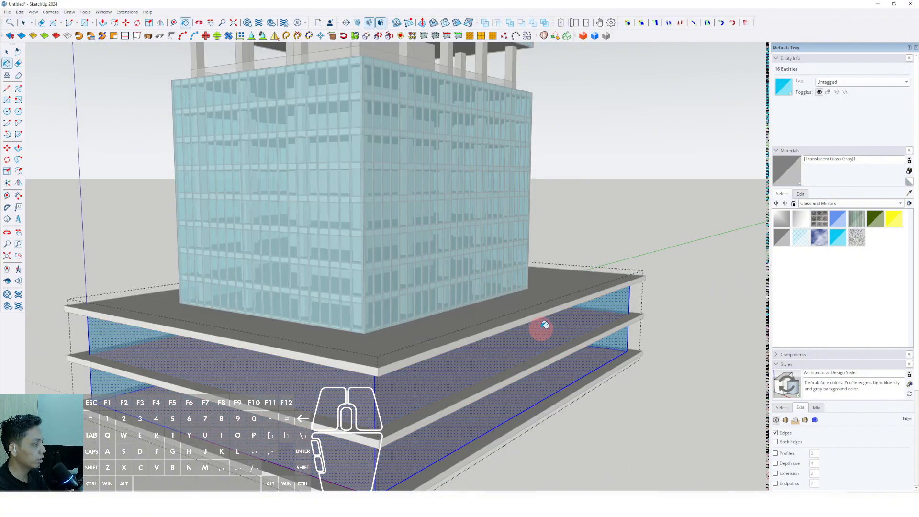
Step: Examine the podium's gray glass walls and slabs beneath the tower from several distances and angles
scroll(539, 324, down, 5)
middle_drag(548, 322, 575, 391)
scroll(539, 318, down, 6)
scroll(468, 339, up, 4)
middle_drag(468, 340, 478, 314)
scroll(499, 316, up, 3)
scroll(437, 339, down, 3)
scroll(401, 342, up, 4)
scroll(401, 342, up, 3)
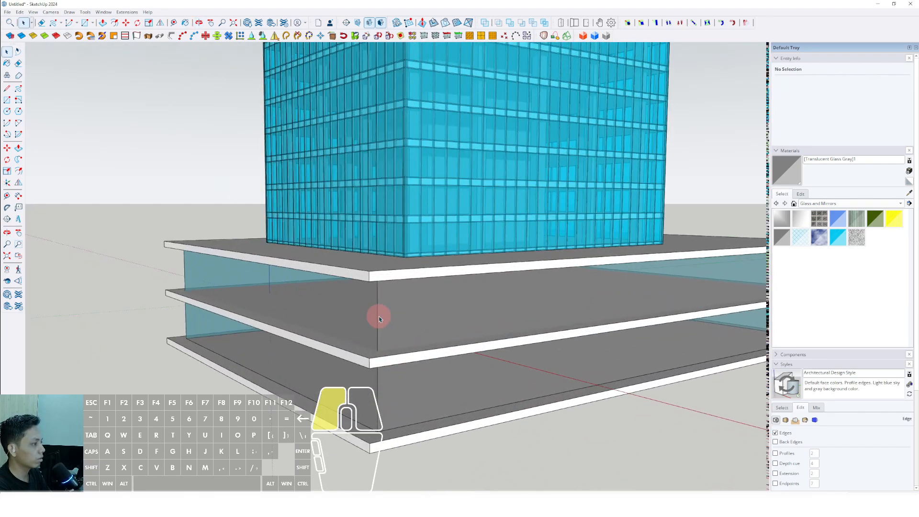
Step: Open the podium wall group and copy its vertical corner edge across one side as evenly spaced glazing divisions
double_click(377, 316)
click(378, 311)
middle_drag(378, 311, 121, 269)
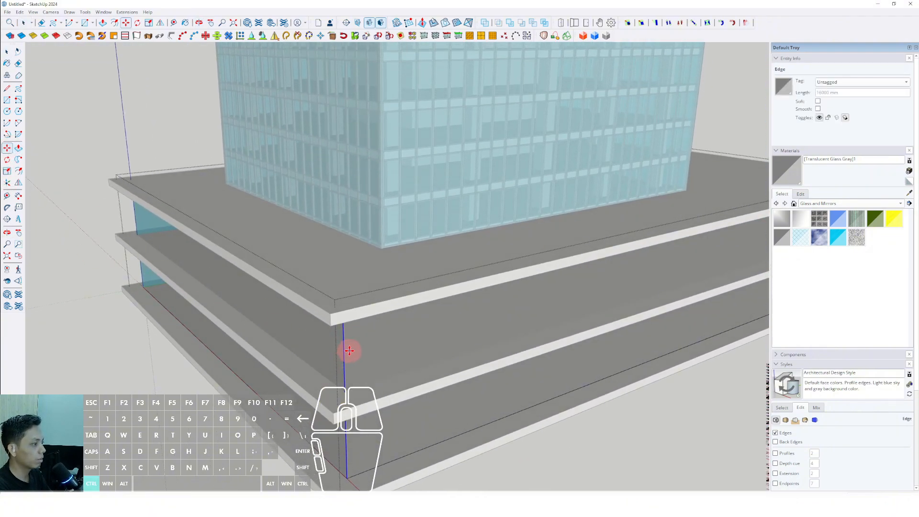
shift+scroll(356, 345, down, 2)
shift+middle_drag(467, 306, 172, 395)
shift+scroll(390, 332, up, 5)
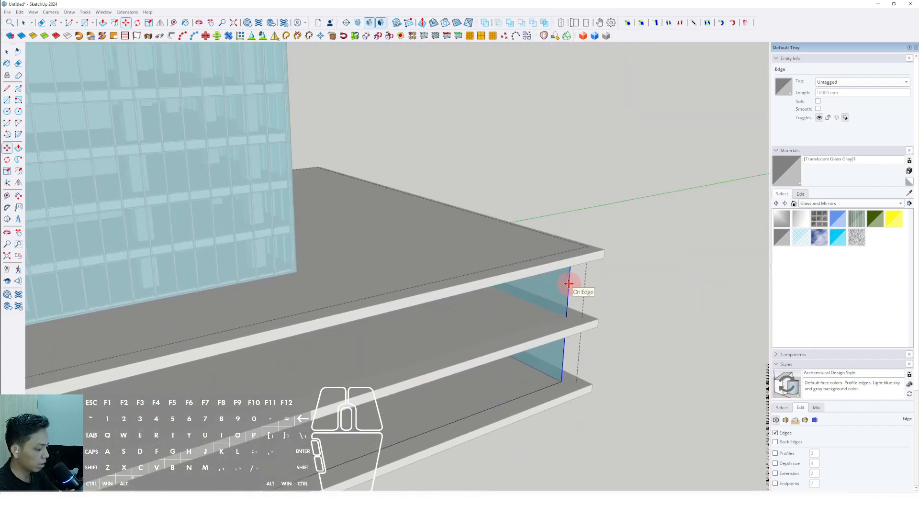
key(Return)
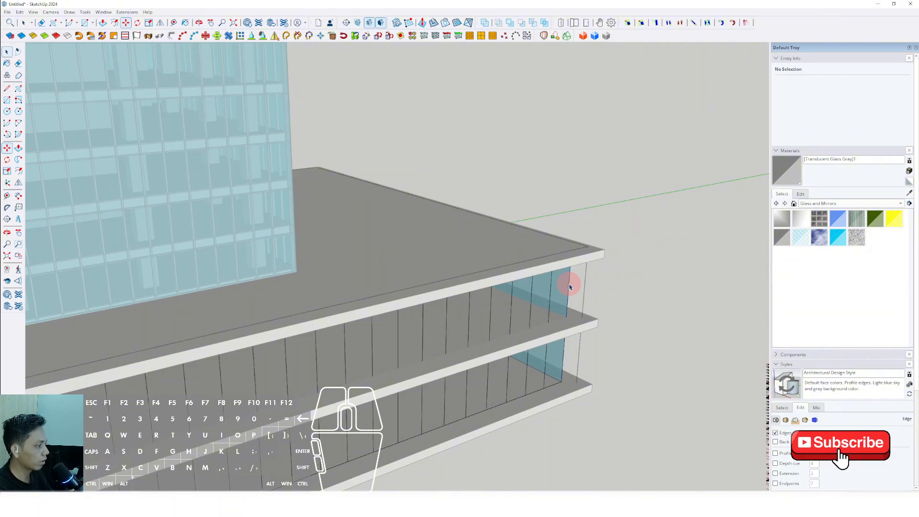
scroll(570, 286, down, 10)
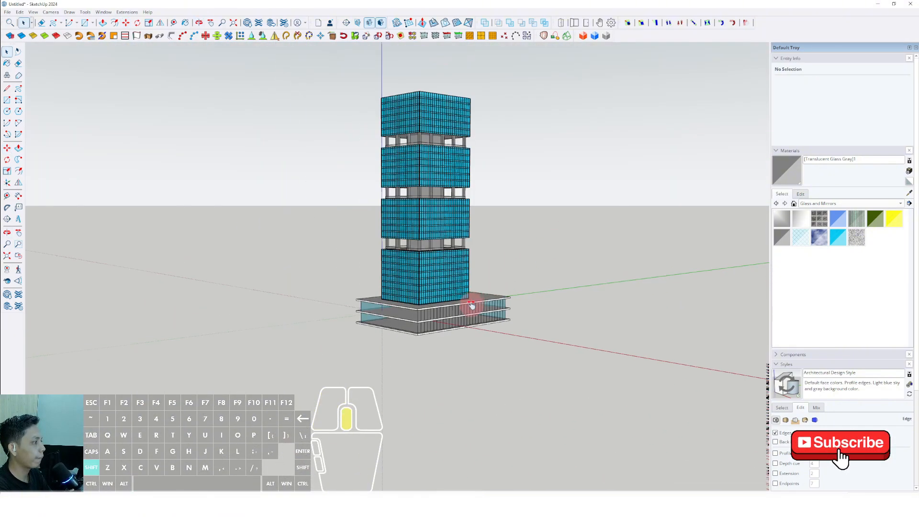
Step: Copy the corner edge across the adjacent podium side and divide the distance into evenly spaced vertical glazing lines
scroll(472, 306, up, 10)
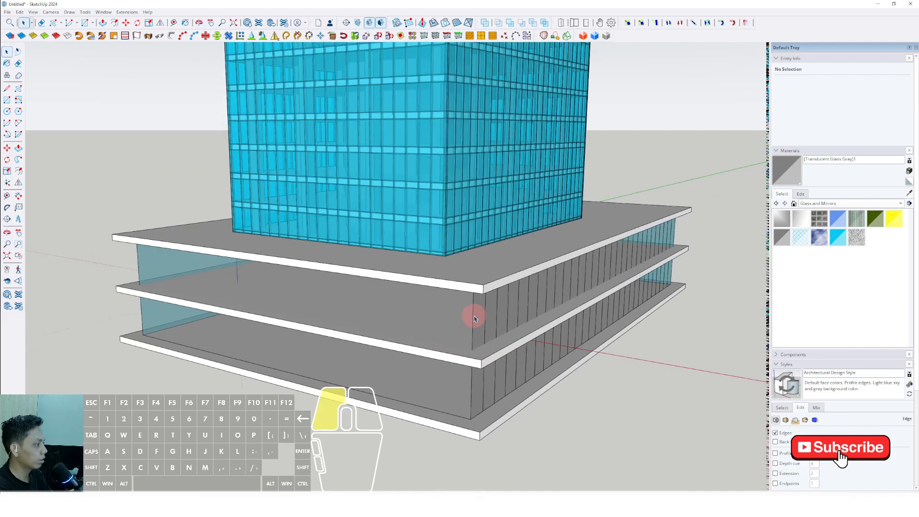
triple_click(473, 318)
click(473, 314)
key(m)
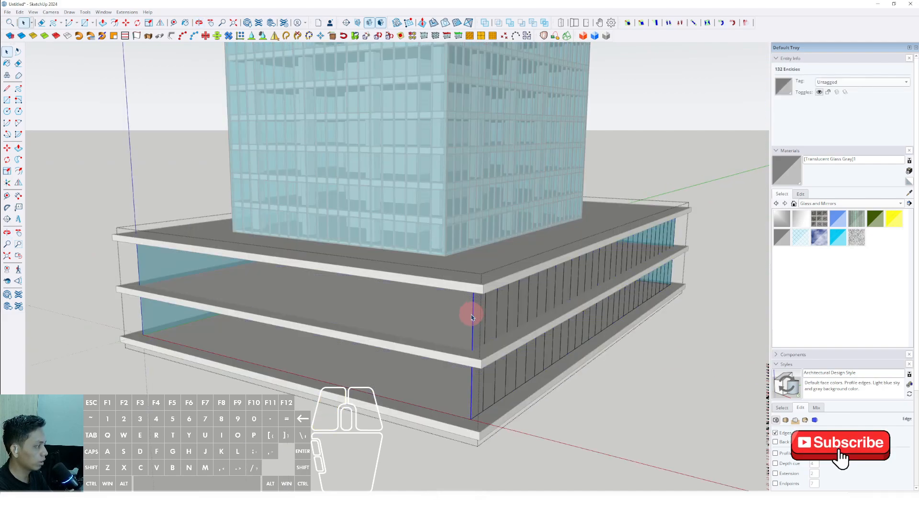
scroll(479, 318, up, 5)
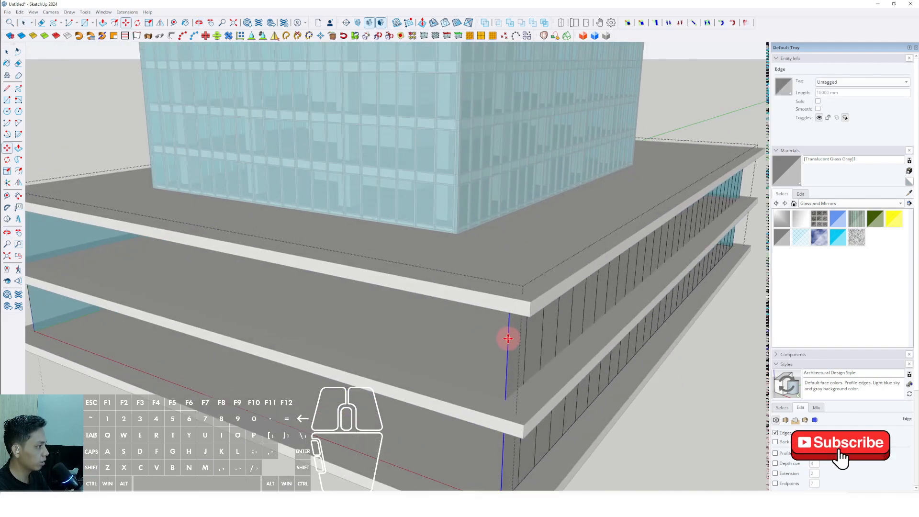
click(508, 339)
key(ctrl)
shift+middle_drag(390, 327, 679, 353)
shift+scroll(212, 248, up, 1)
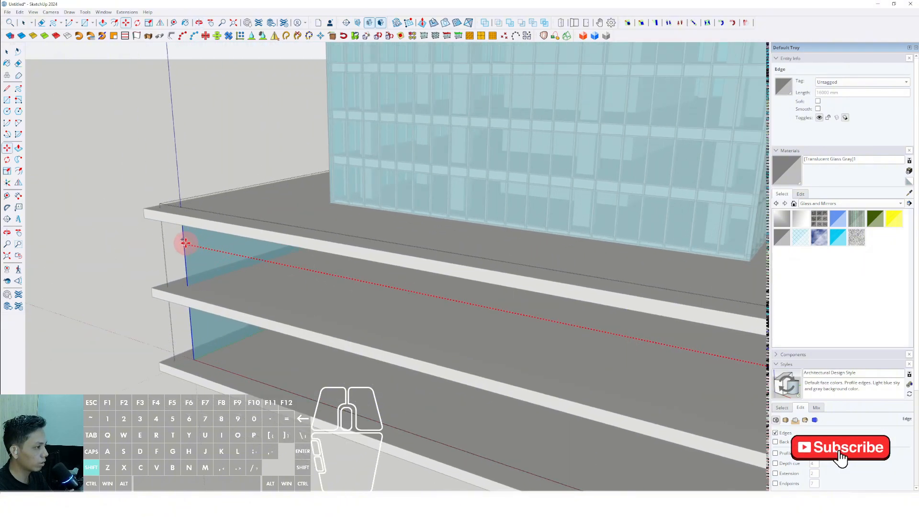
shift+click(185, 243)
text(0)
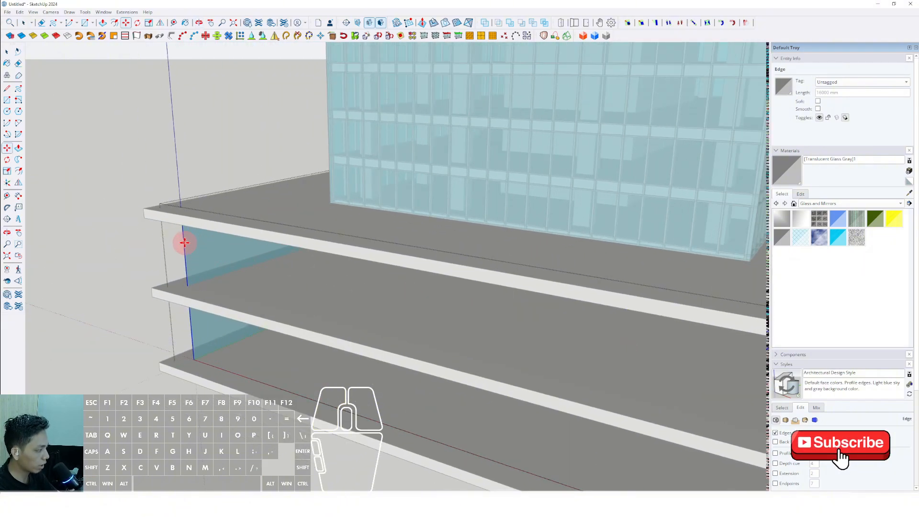
key(Return)
key(space)
key(Escape)
Step: Array the vertical corner edge evenly across the third, still undivided side of the podium walls
scroll(186, 245, down, 6)
middle_drag(327, 276, 367, 337)
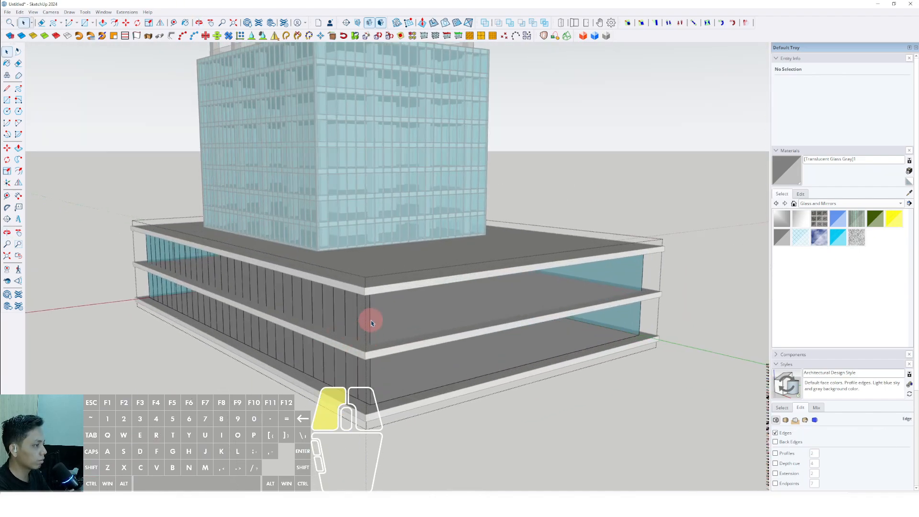
click(371, 323)
scroll(371, 335, up, 2)
key(m)
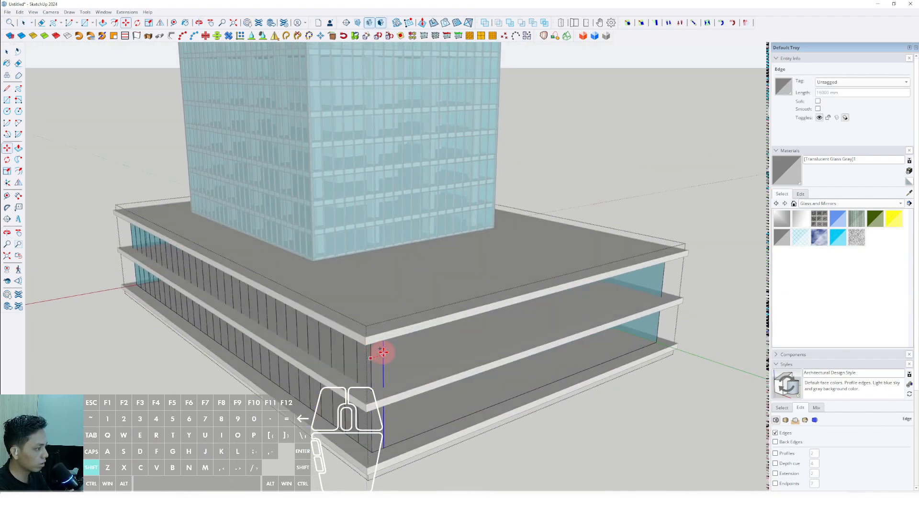
middle_drag(382, 352, 511, 338)
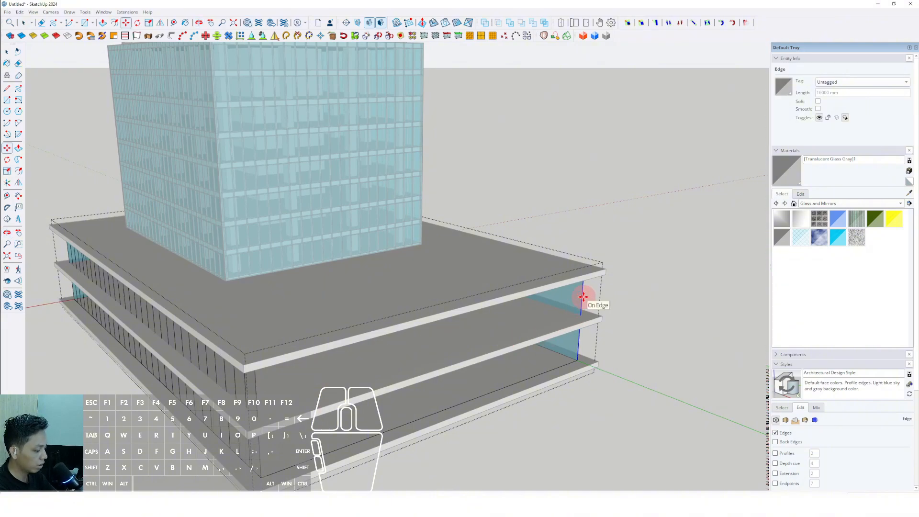
Step: Divide the last podium side with evenly spaced copies of its vertical corner edge and close the wall group
middle_drag(584, 293, 311, 344)
key(space)
click(311, 335)
key(m)
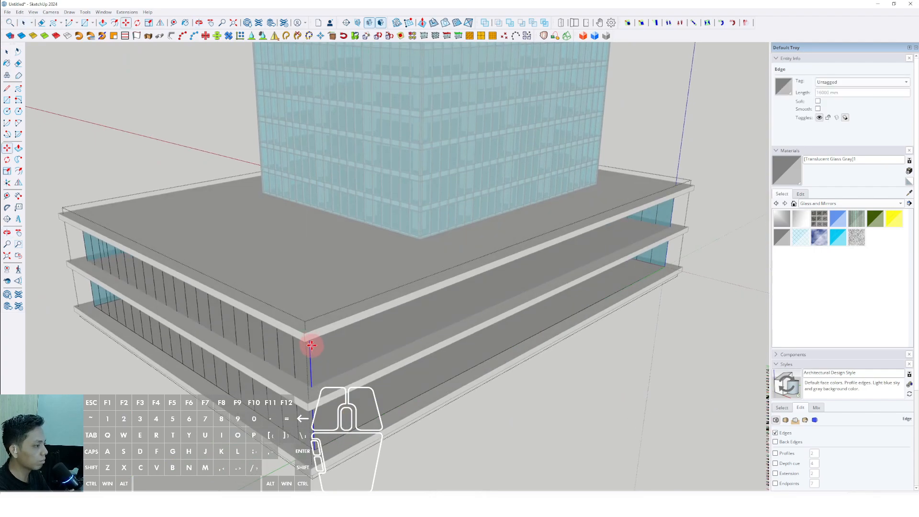
shift+scroll(405, 327, down, 3)
shift+scroll(497, 287, up, 5)
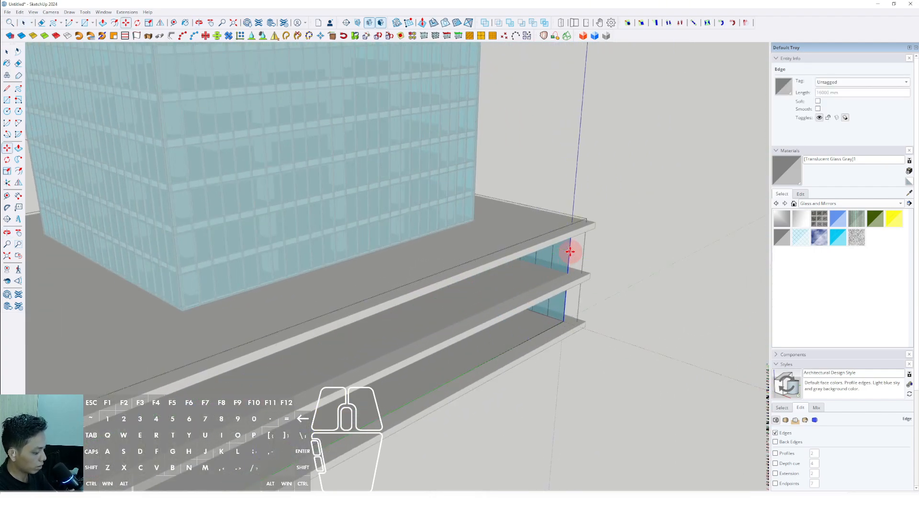
key(space)
scroll(507, 273, down, 5)
click(601, 253)
scroll(424, 302, down, 1)
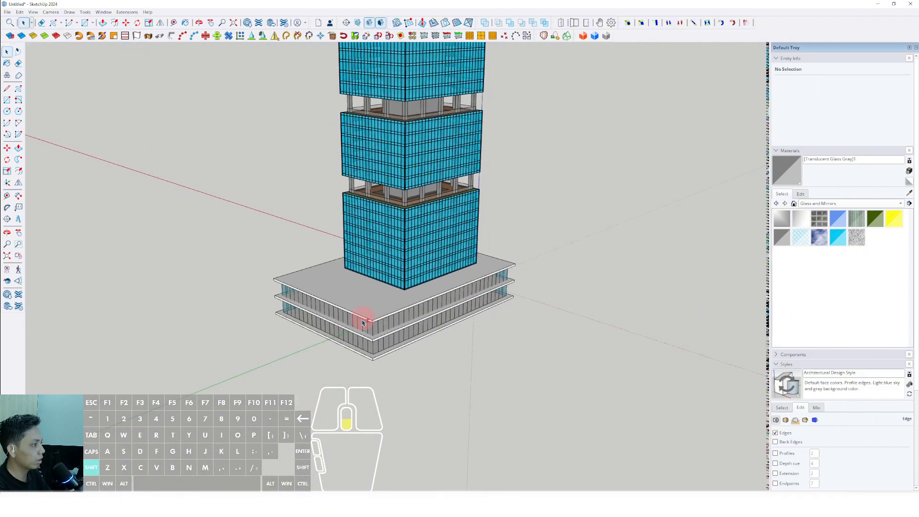
Step: Reopen the podium wall group, mark a horizontal canopy line across the lower-storey front glazing, and close the group
middle_drag(361, 318, 383, 322)
scroll(410, 328, up, 6)
double_click(397, 331)
triple_click(397, 332)
scroll(395, 331, down, 2)
scroll(383, 322, down, 1)
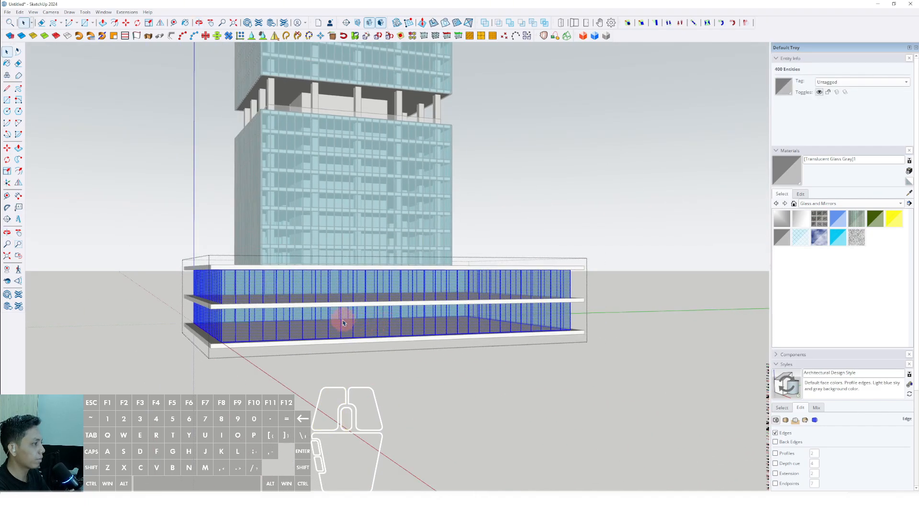
click(335, 321)
scroll(320, 332, up, 3)
scroll(297, 337, up, 3)
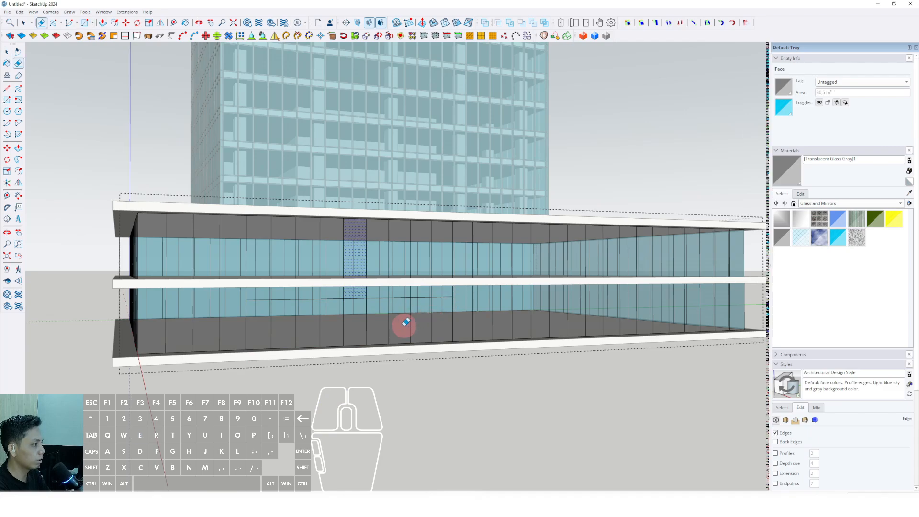
scroll(352, 318, down, 2)
middle_drag(353, 318, 389, 318)
scroll(390, 318, down, 2)
key(space)
click(420, 369)
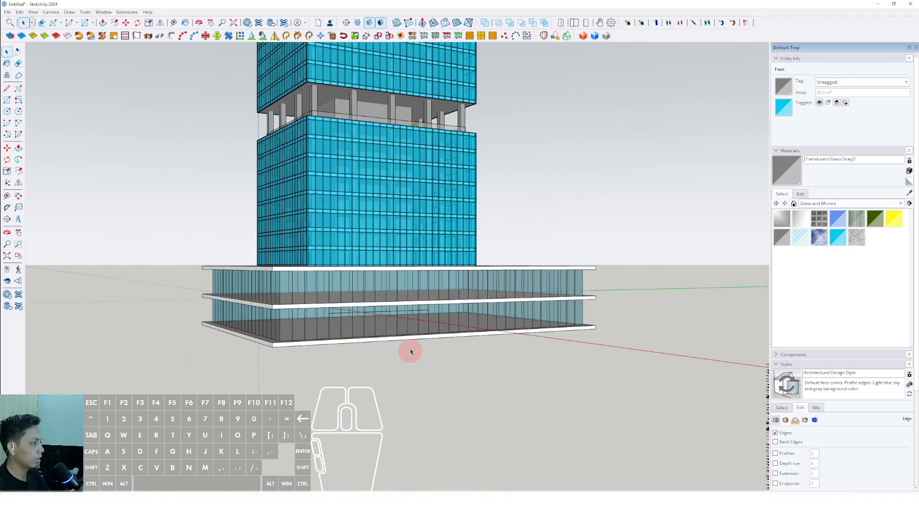
Step: Draw a long, thin rectangle on the podium's front glazing just below the middle slab, starting from the end of the marked line
middle_drag(412, 351, 432, 310)
scroll(360, 308, up, 4)
key(r)
click(352, 302)
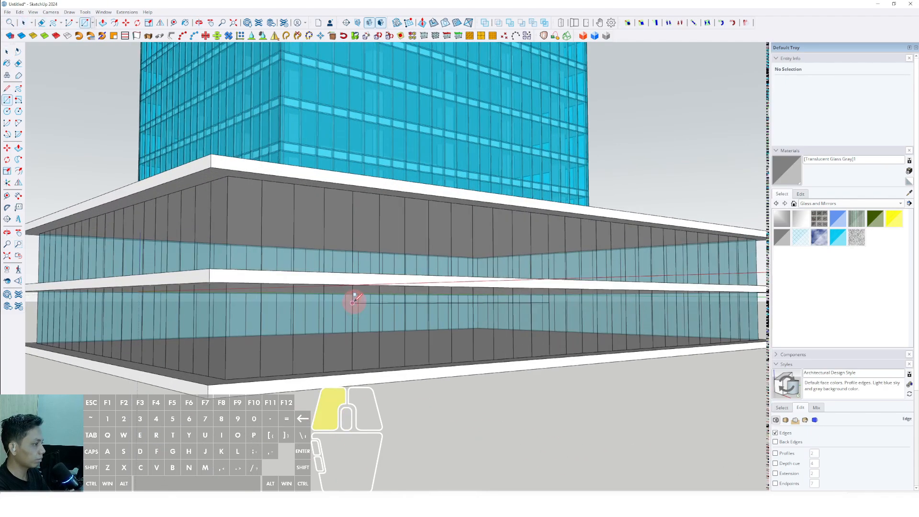
scroll(577, 299, up, 3)
scroll(580, 286, down, 2)
click(574, 296)
key(space)
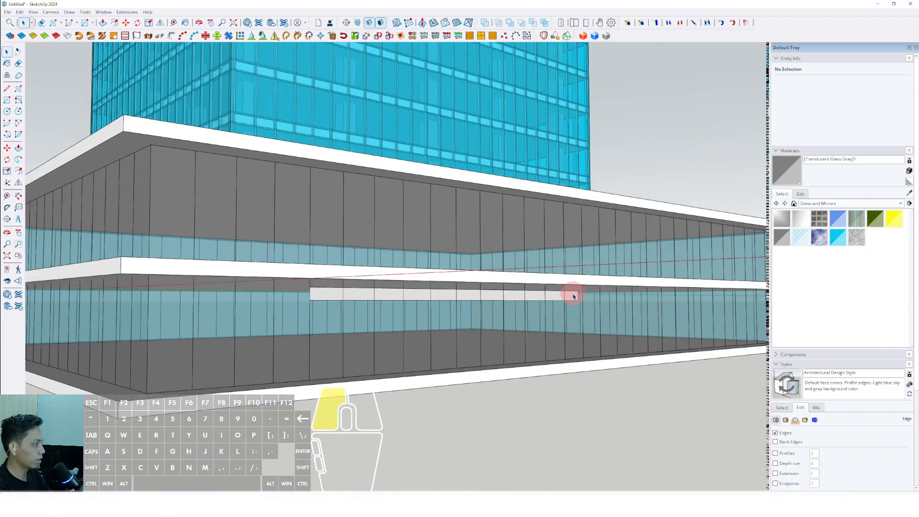
Step: Pull the thin rectangle outward into an entrance canopy slab and make the whole slab a group
click(576, 291)
scroll(578, 291, down, 5)
middle_drag(615, 293, 493, 305)
right_click(491, 304)
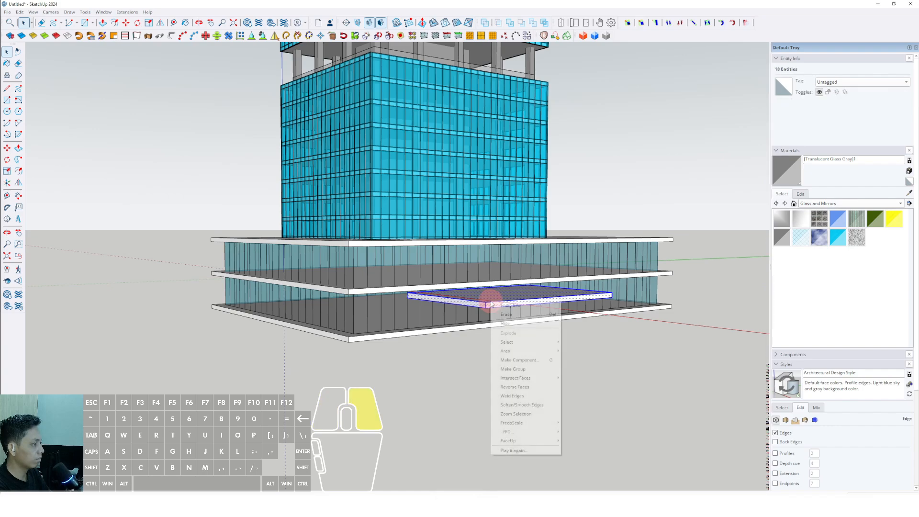
click(521, 359)
scroll(451, 283, up, 2)
middle_drag(451, 283, 461, 287)
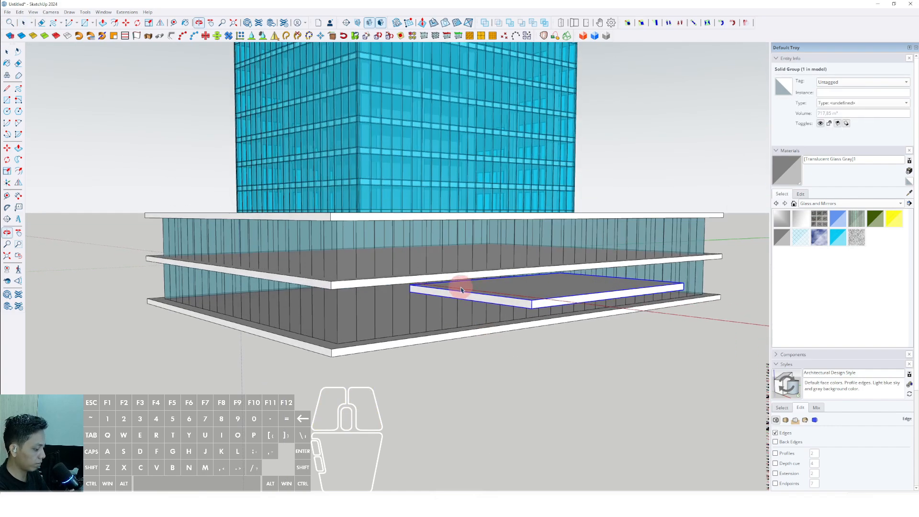
Step: Copy the canopy slab group straight down to the level of the podium's base slab and deselect it
scroll(447, 289, up, 2)
key(m)
key(ctrl)
click(446, 289)
key(shift)
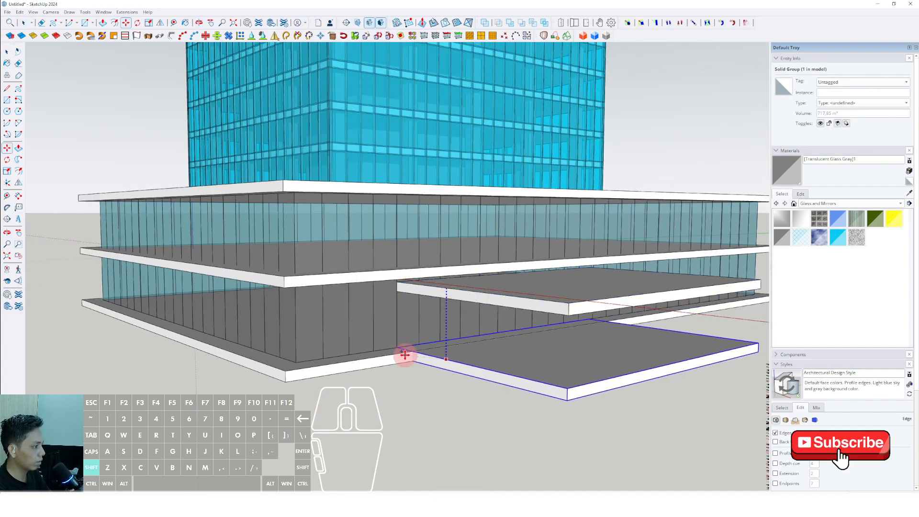
click(406, 352)
key(space)
scroll(410, 312, down, 10)
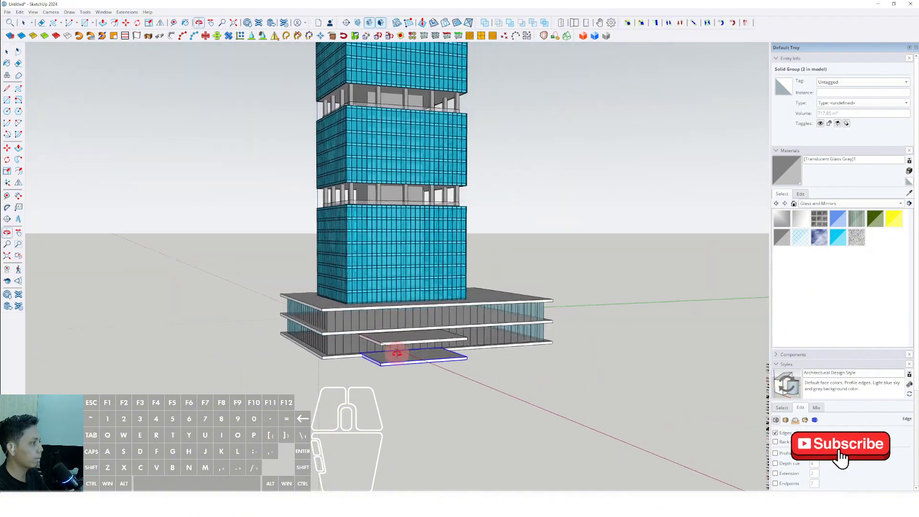
click(526, 258)
Step: Examine the entrance canopy and the slab below it against the podium and tower from several distances and angles
middle_drag(529, 313, 482, 396)
scroll(413, 310, down, 2)
scroll(412, 311, down, 2)
scroll(413, 332, up, 4)
middle_drag(412, 331, 387, 338)
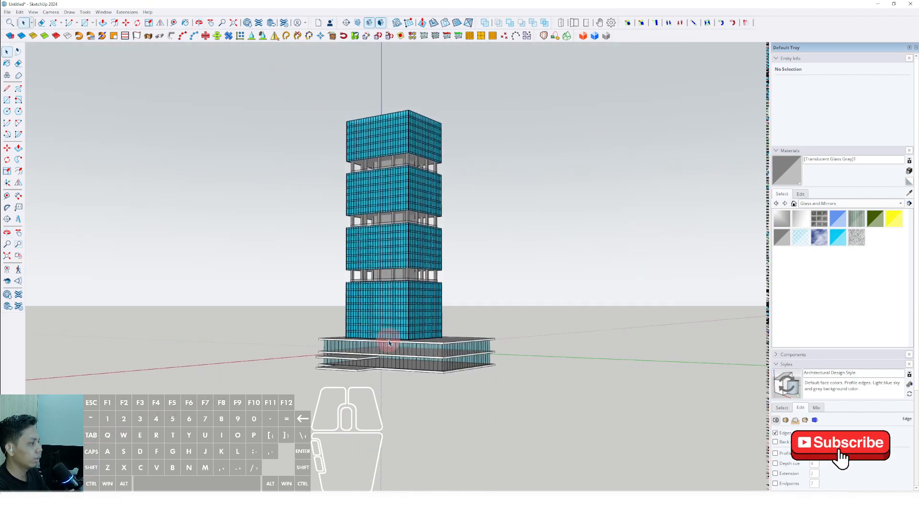
scroll(389, 342, up, 3)
scroll(354, 390, up, 4)
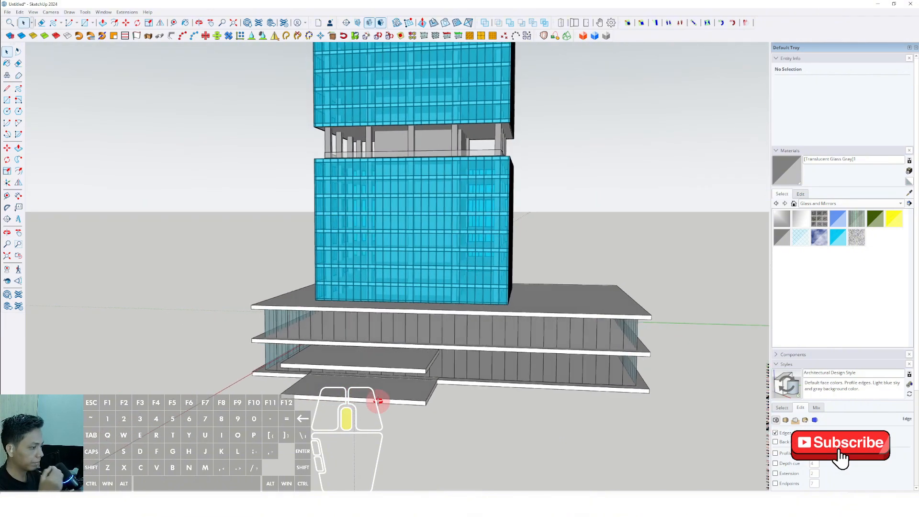
middle_drag(378, 401, 386, 397)
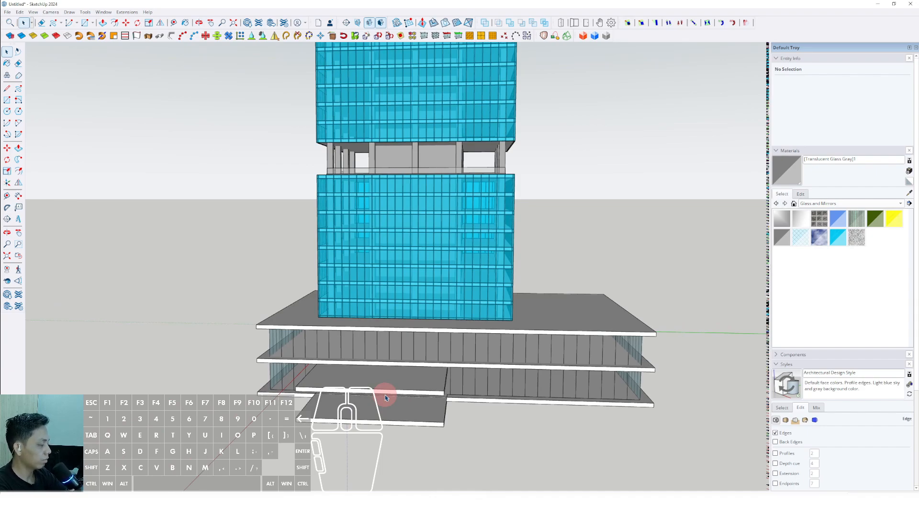
scroll(392, 401, down, 3)
middle_drag(386, 387, 524, 336)
scroll(397, 370, down, 5)
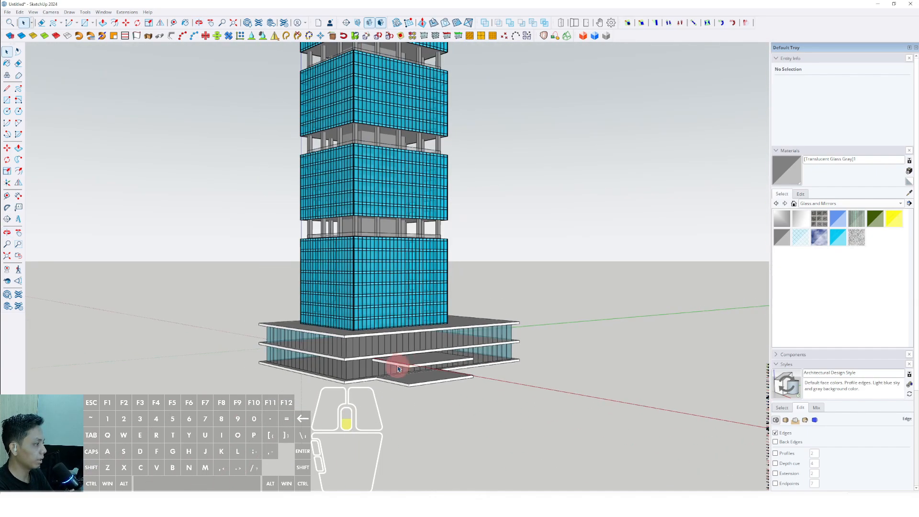
shift+middle_drag(410, 346, 410, 383)
scroll(381, 385, up, 3)
scroll(397, 379, up, 6)
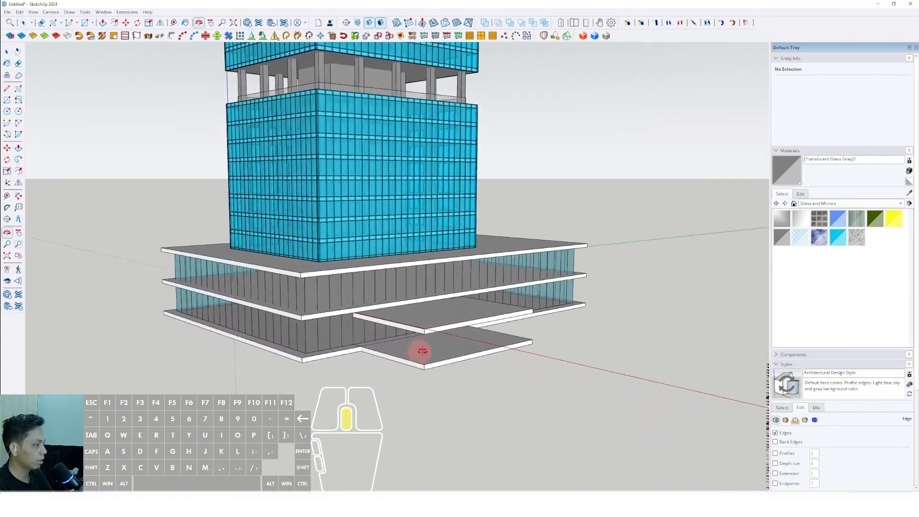
Step: Open the lower entrance slab group, push its top face down to thin the slab, and close the group
middle_drag(468, 365, 404, 325)
scroll(478, 340, up, 3)
triple_click(404, 325)
scroll(335, 322, up, 4)
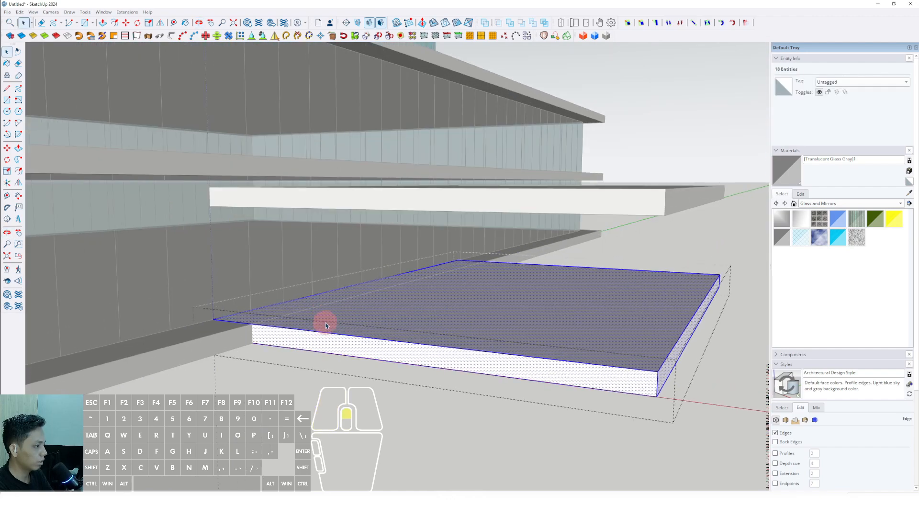
key(p)
click(340, 319)
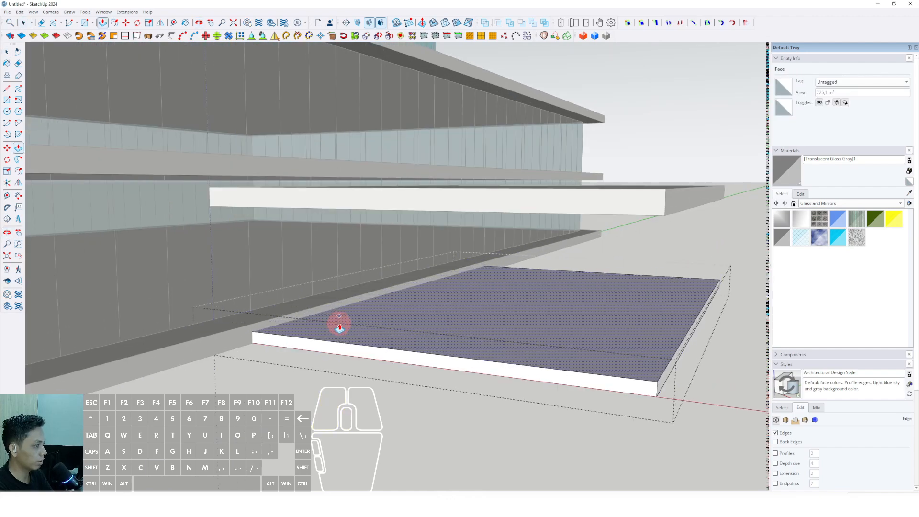
scroll(338, 323, down, 6)
key(space)
click(583, 287)
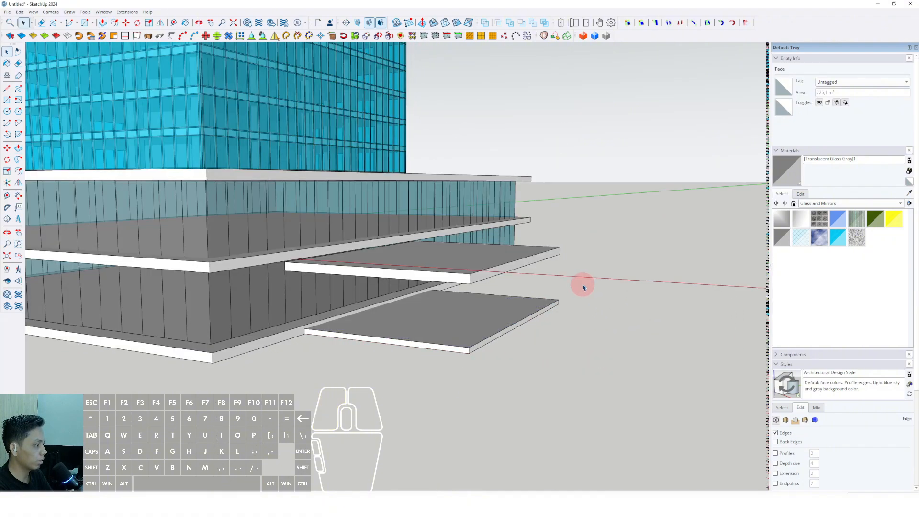
Step: Draw a rectangle over the lower entrance slab's side face and pull it out to extend the platform along the podium
scroll(480, 353, up, 2)
key(r)
scroll(296, 321, up, 2)
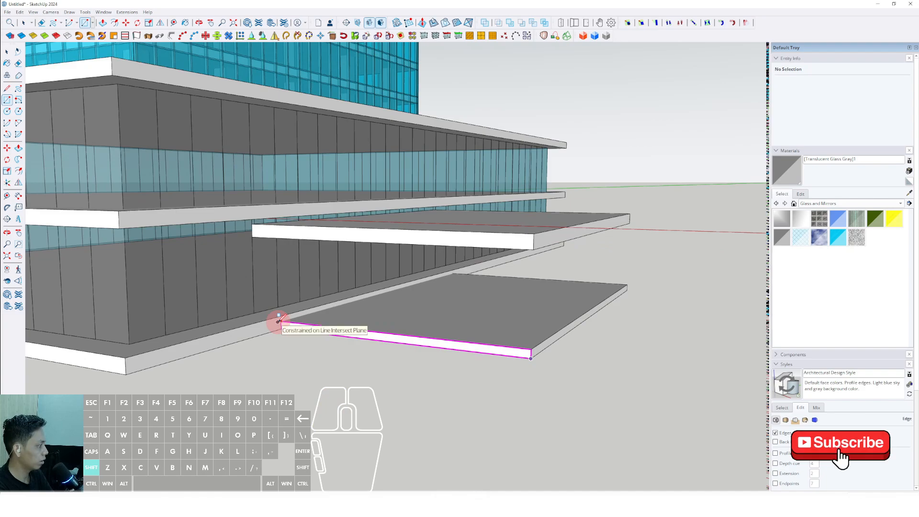
shift+scroll(278, 322, up, 1)
shift+click(278, 321)
scroll(283, 322, up, 1)
key(p)
click(310, 330)
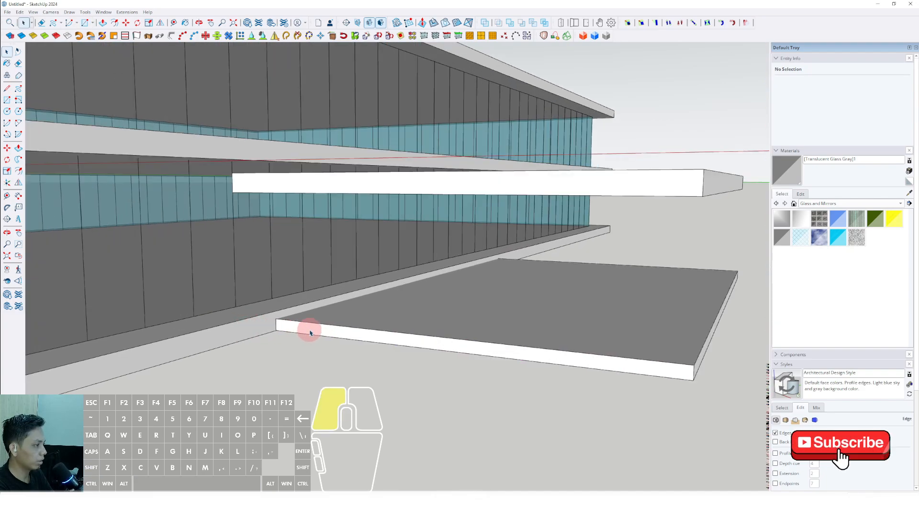
scroll(294, 346, down, 2)
scroll(294, 345, down, 2)
key(space)
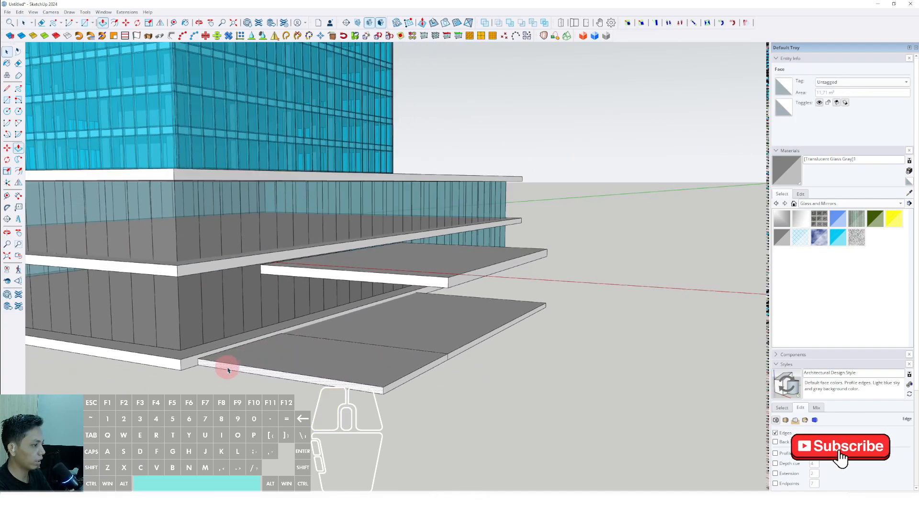
Step: Move the platform extension's outer top edge down to its bottom edge to form a ramp, and make the ramp a group
click(242, 366)
middle_drag(243, 367, 364, 388)
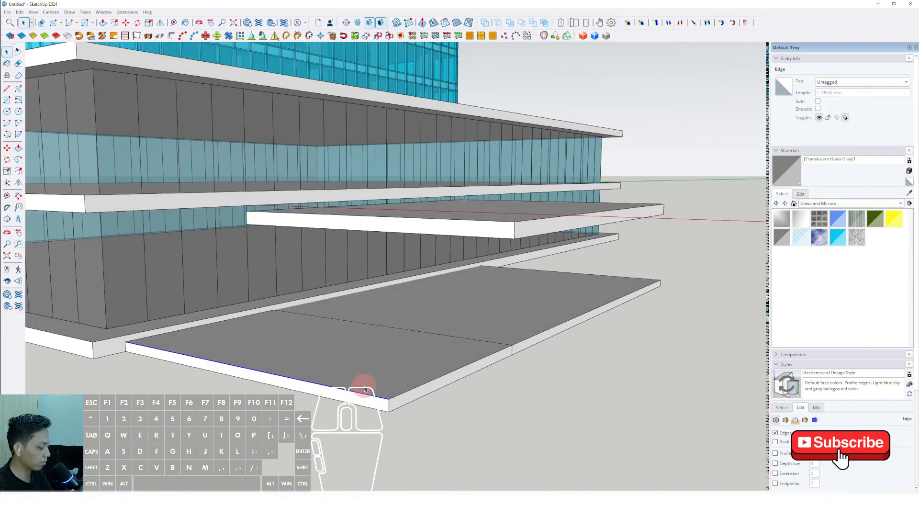
click(390, 399)
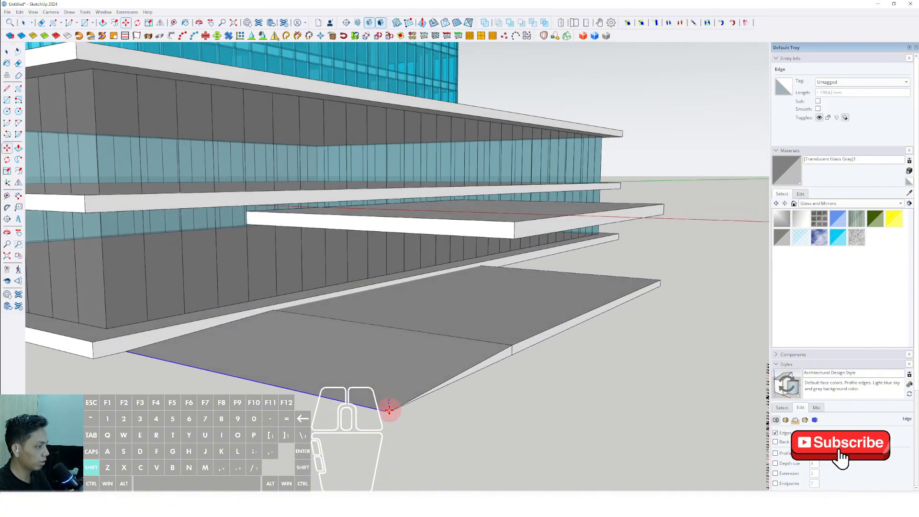
middle_drag(390, 389, 249, 405)
right_click(268, 359)
click(288, 262)
Step: Copy the ramp group along the podium to the opposite end of the entrance platform
key(m)
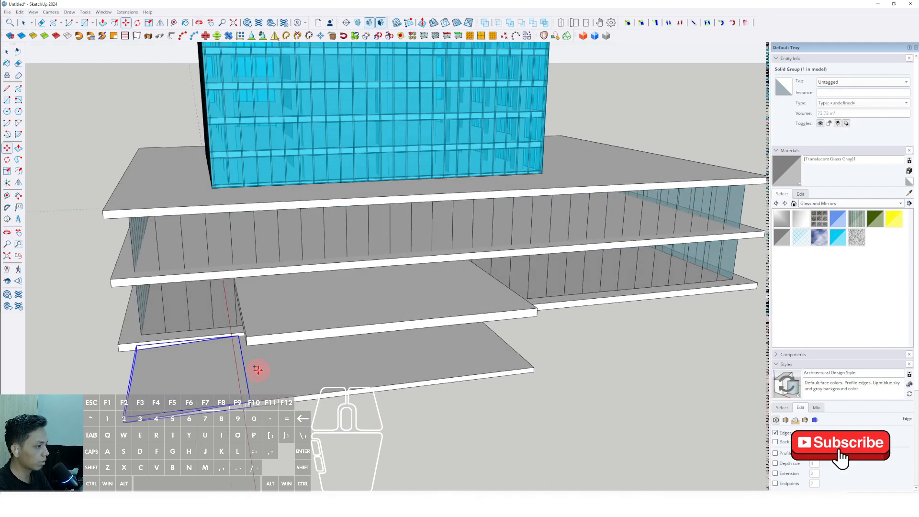
click(254, 372)
key(ctrl)
scroll(330, 364, down, 2)
shift+middle_drag(318, 364, 239, 386)
click(457, 362)
middle_drag(457, 362, 311, 378)
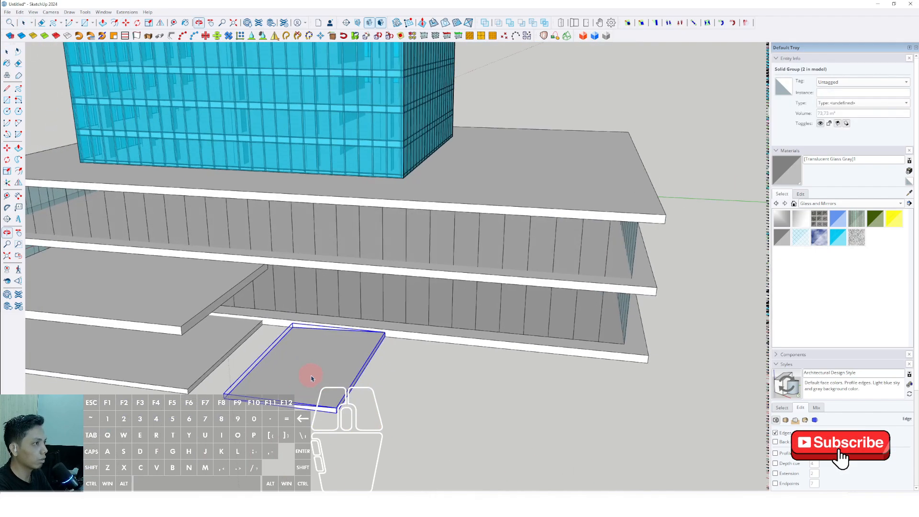
Step: Flip the copied ramp so it slopes outward, move it corner to corner against the platform's end, and deselect it
click(161, 22)
scroll(297, 354, up, 1)
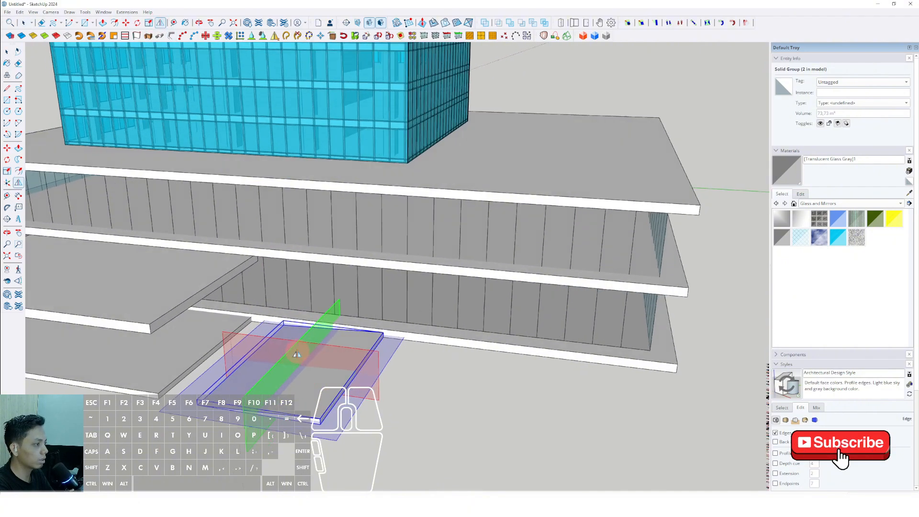
click(312, 334)
scroll(326, 389, up, 4)
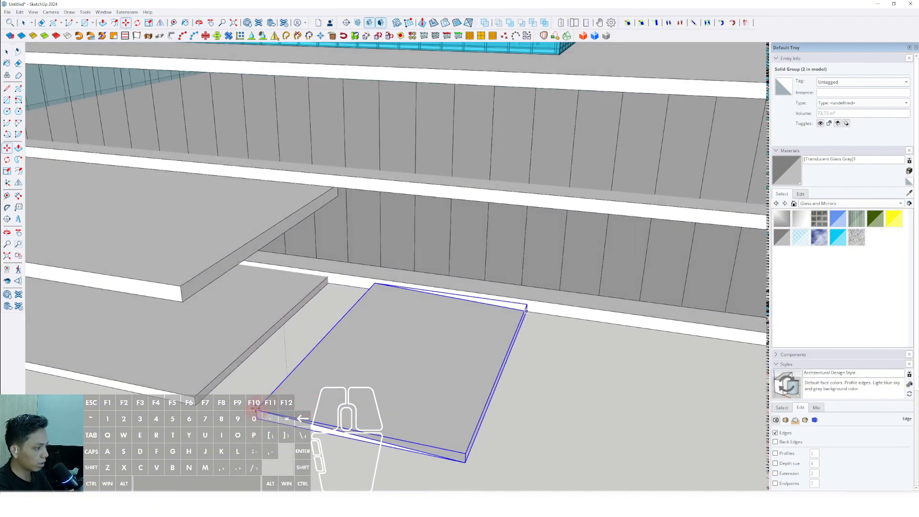
click(190, 390)
scroll(498, 375, down, 2)
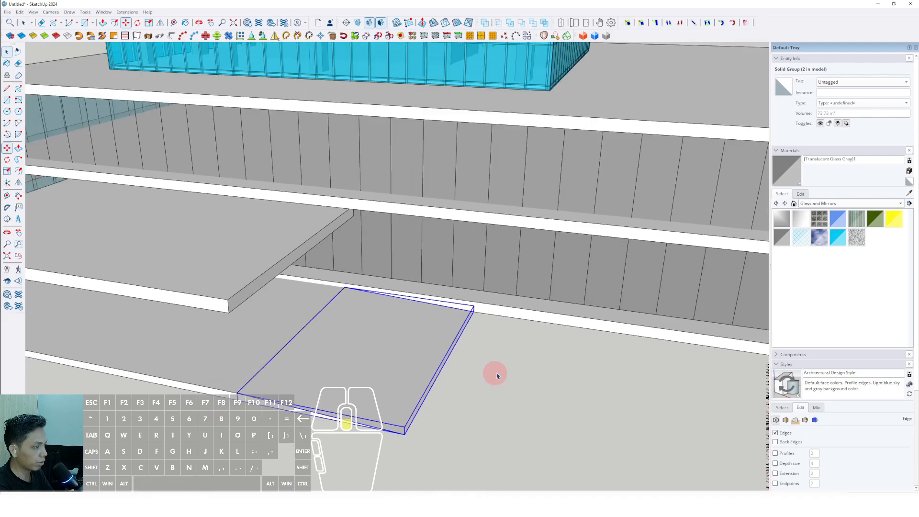
scroll(496, 376, down, 5)
middle_drag(335, 345, 444, 362)
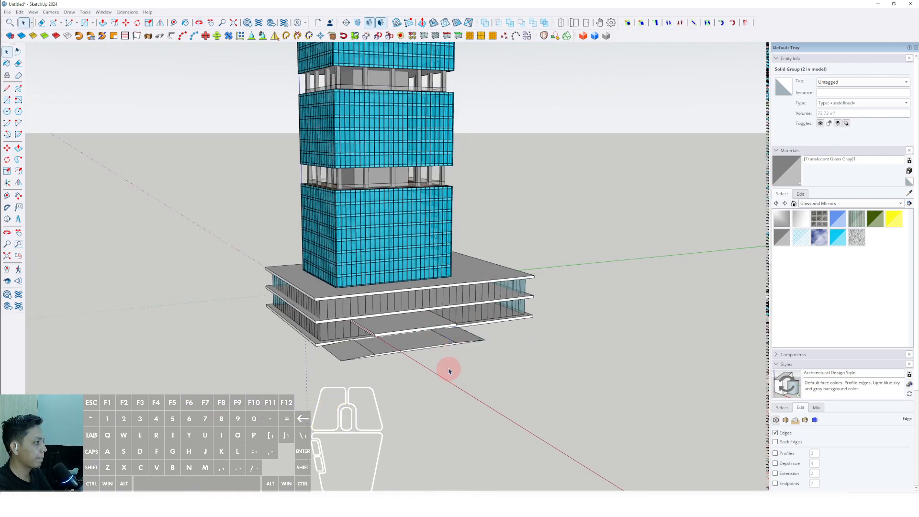
click(449, 371)
Step: Draw a circle on the platform near the canopy's front corner, extrude it up to the canopy, and group the column
scroll(451, 369, up, 6)
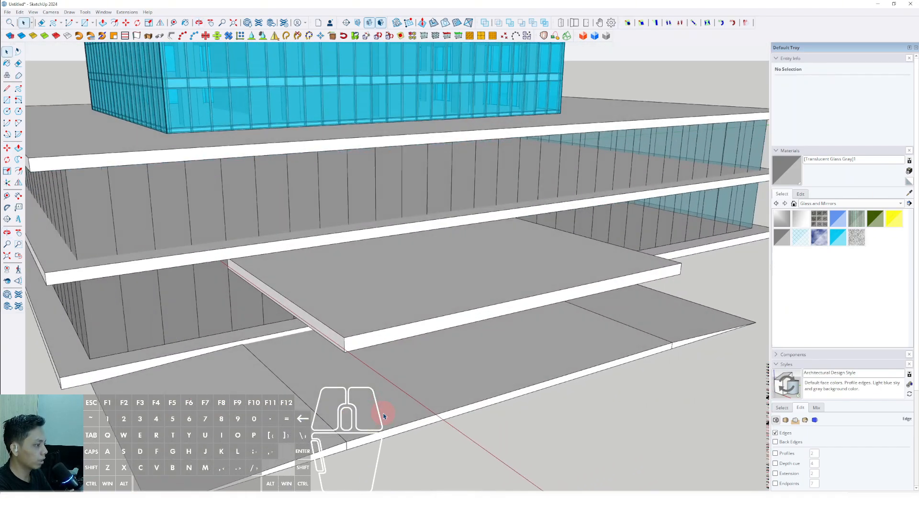
middle_drag(383, 416, 381, 423)
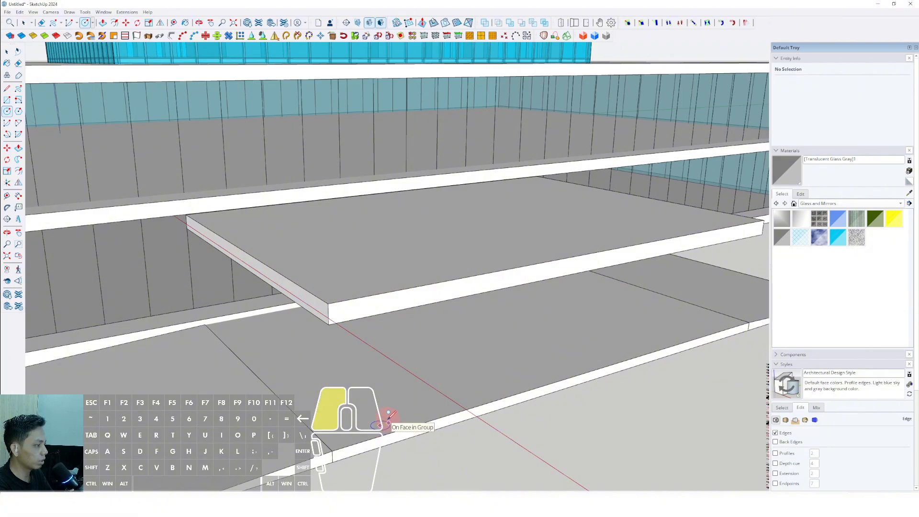
key(space)
scroll(373, 326, down, 2)
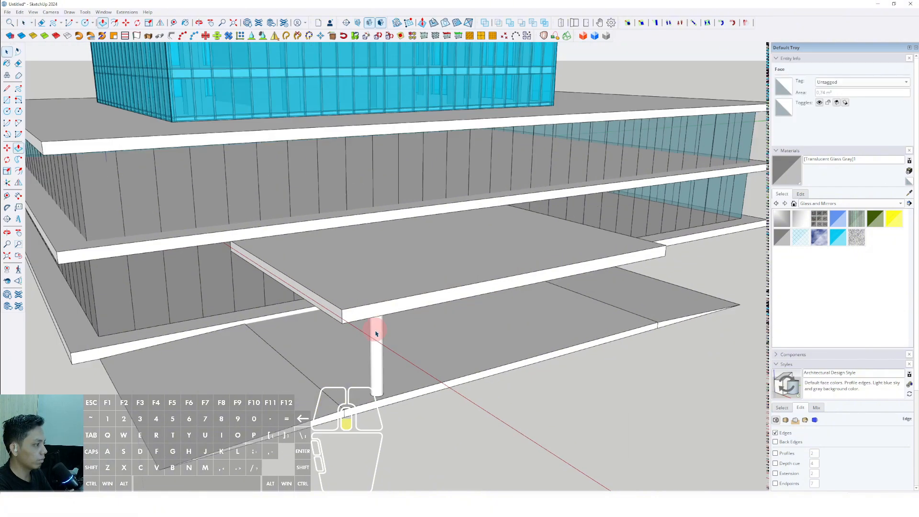
right_click(380, 338)
click(404, 406)
Step: Copy the round column along the canopy's front edge to make an evenly spaced row of five columns
scroll(403, 368, down, 2)
middle_drag(403, 367, 297, 385)
scroll(297, 385, up, 2)
key(m)
click(298, 386)
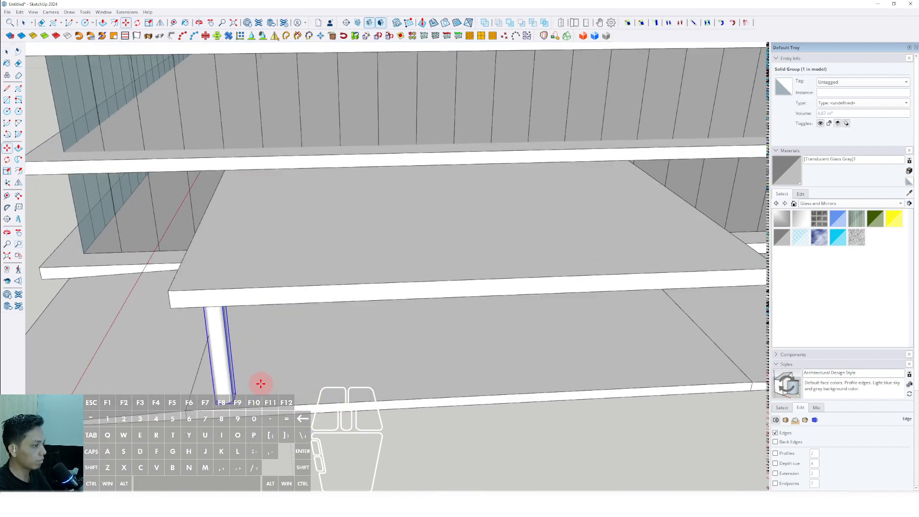
key(shift)
scroll(295, 379, down, 3)
scroll(383, 376, up, 2)
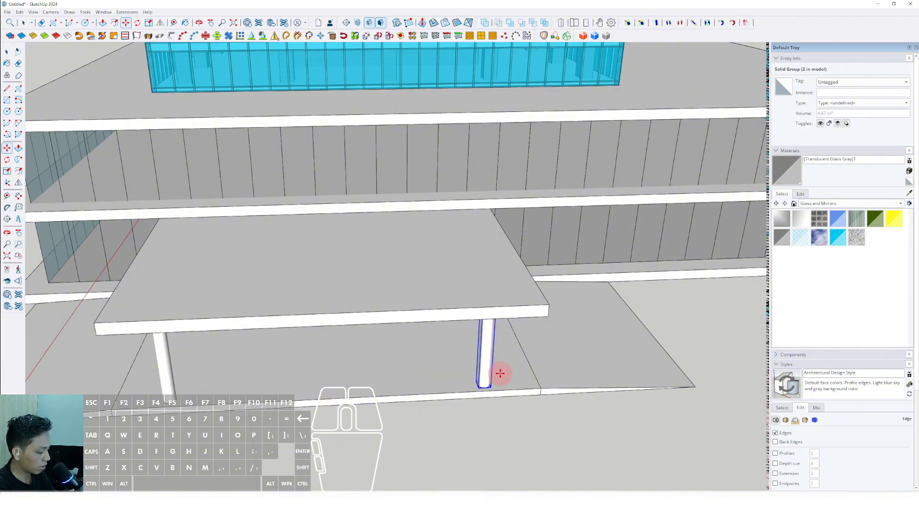
key(space)
click(496, 407)
Step: Examine the columned entrance canopy and ramps against the podium and tower from several distances and angles
scroll(475, 376, down, 3)
middle_drag(417, 373, 581, 289)
scroll(527, 313, down, 2)
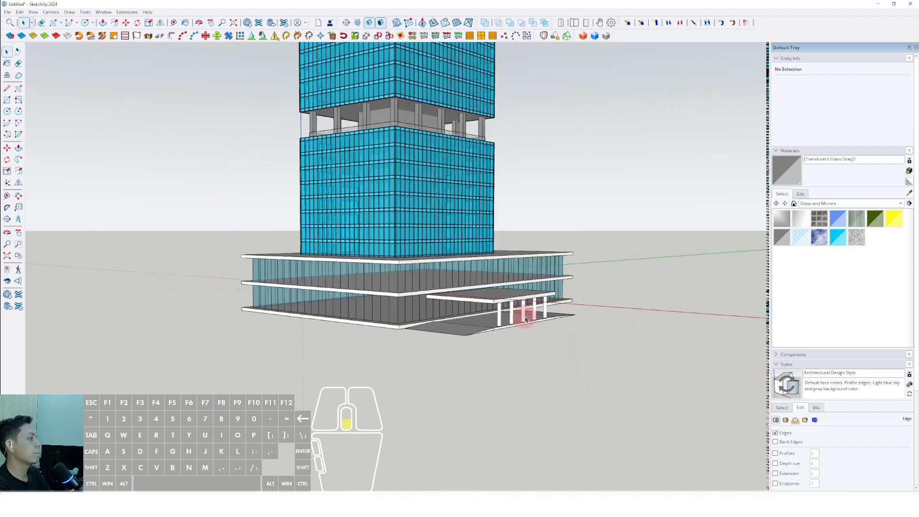
shift+middle_drag(523, 314, 391, 414)
scroll(383, 384, down, 2)
scroll(408, 398, down, 1)
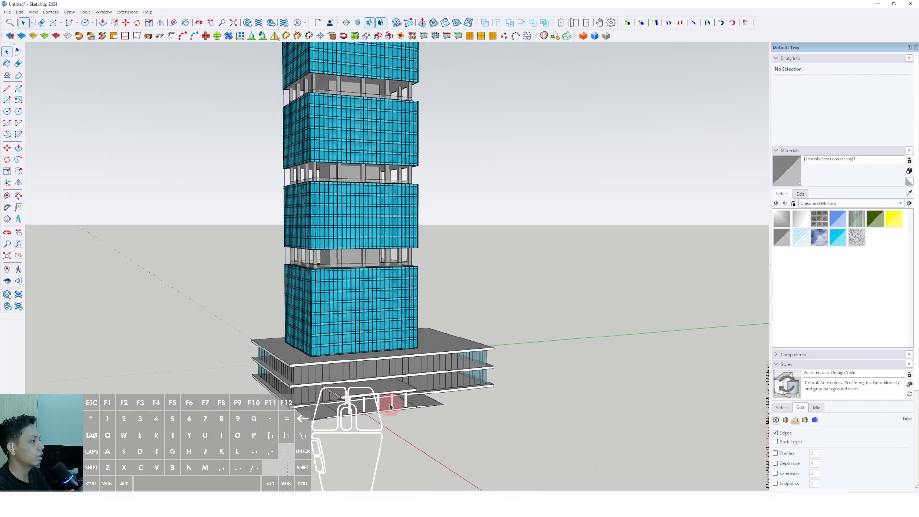
scroll(382, 400, up, 1)
scroll(415, 388, down, 3)
mouse_move(419, 387)
shift+middle_down()
mouse_move(402, 394)
mouse_move(376, 372)
shift+middle_up()
scroll(373, 384, up, 2)
scroll(374, 383, up, 2)
Step: Open the tower's core group and pull its bottom face down through the podium to the base slab
mouse_move(376, 372)
middle_down()
mouse_move(439, 327)
mouse_move(312, 317)
mouse_move(379, 332)
mouse_move(389, 365)
mouse_move(346, 201)
middle_up()
scroll(346, 201, up, 2)
scroll(352, 191, down, 1)
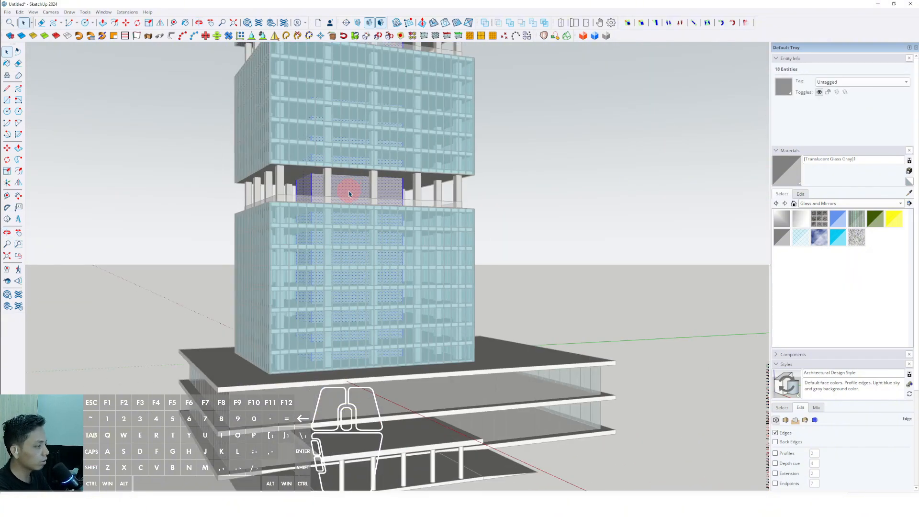
key(i)
scroll(281, 313, down, 1)
drag(269, 303, 422, 379)
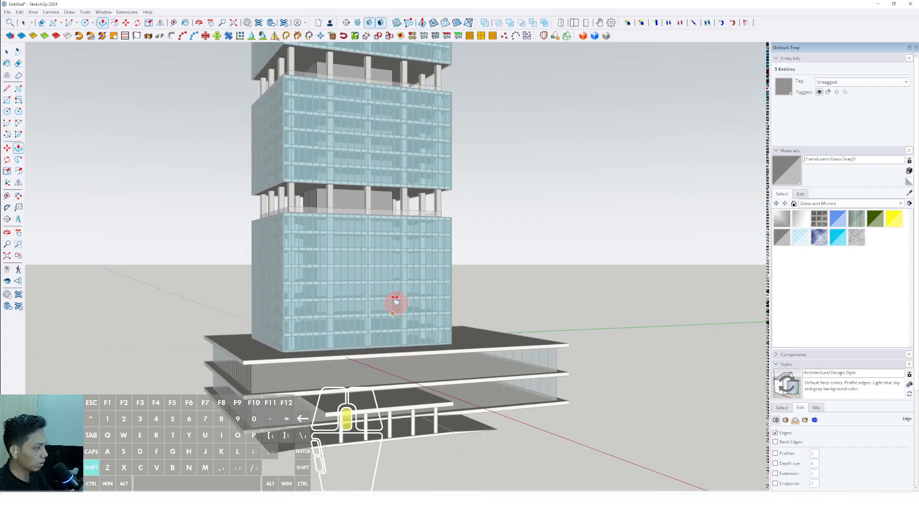
scroll(503, 340, up, 1)
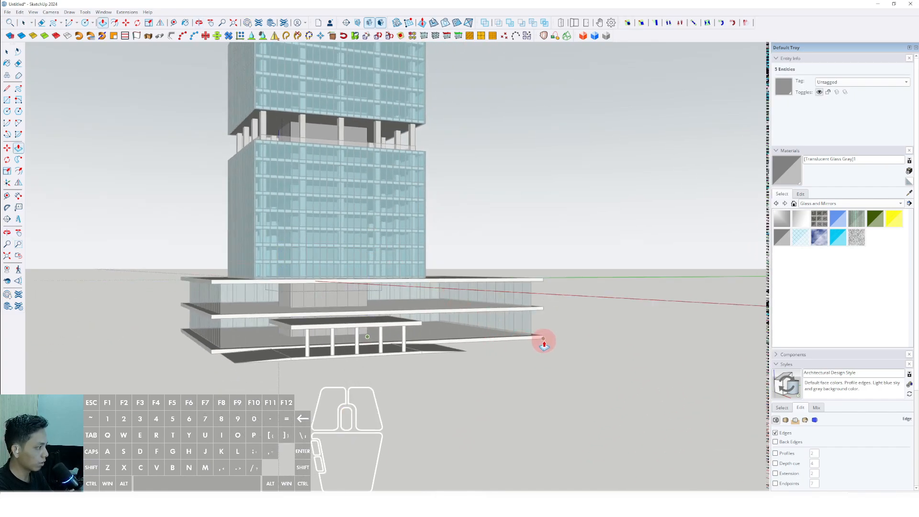
key(space)
Step: Examine the whole tower from ground level and above, including the roof, planted terraces and podium
scroll(545, 341, down, 3)
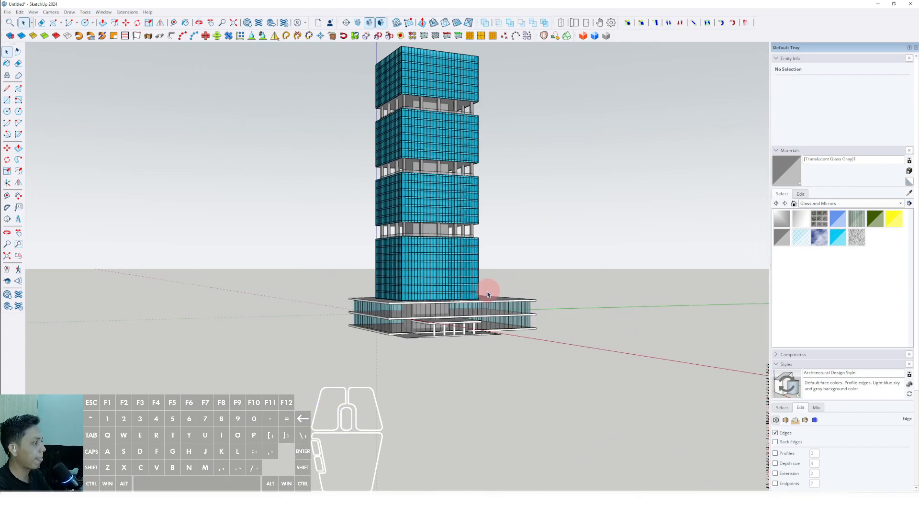
middle_drag(488, 294, 409, 299)
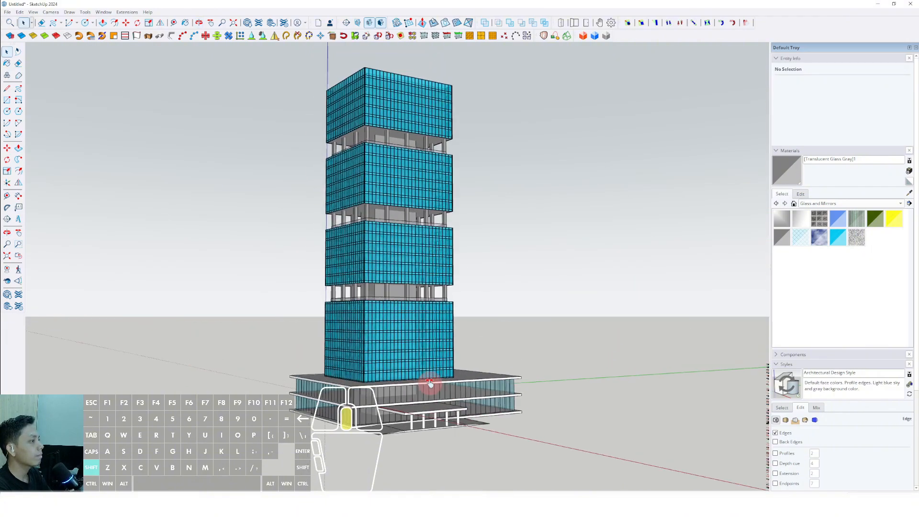
middle_drag(429, 382, 325, 376)
middle_drag(410, 325, 393, 306)
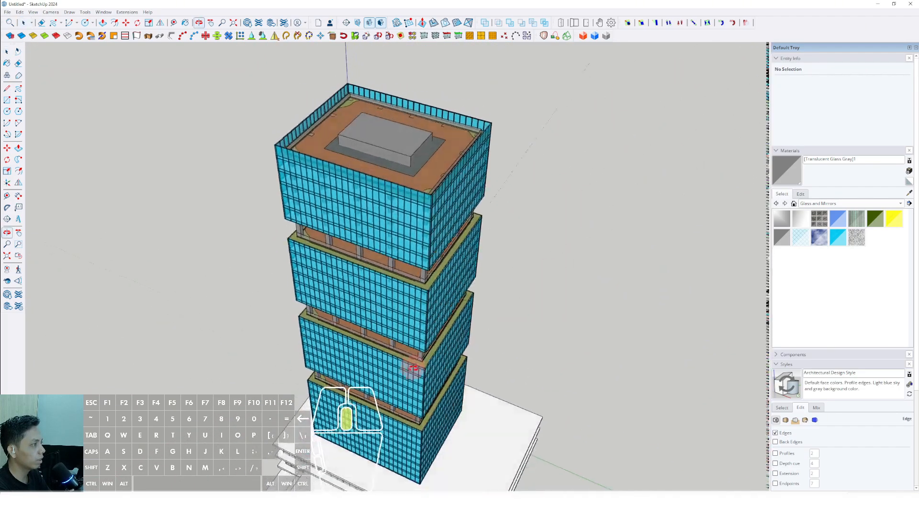
middle_drag(408, 334, 409, 217)
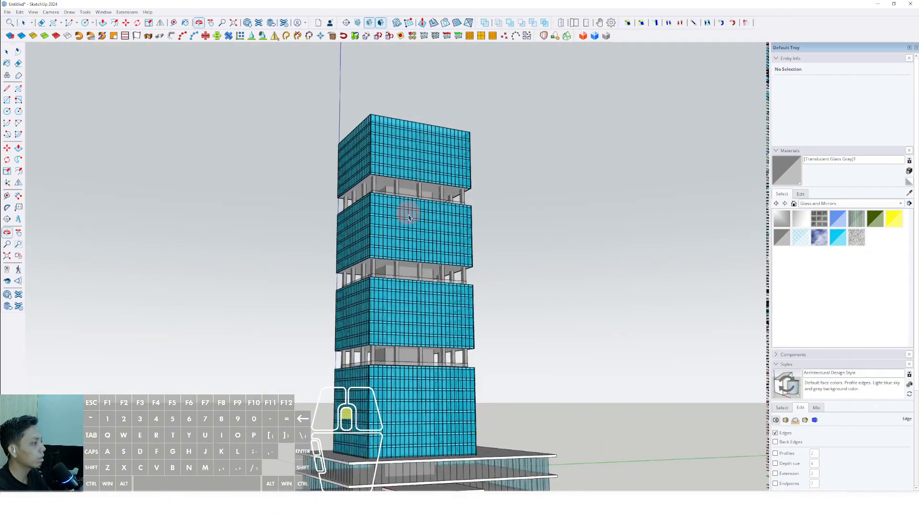
shift+middle_drag(399, 333, 401, 291)
middle_drag(401, 290, 513, 320)
scroll(418, 260, up, 3)
middle_drag(418, 260, 429, 339)
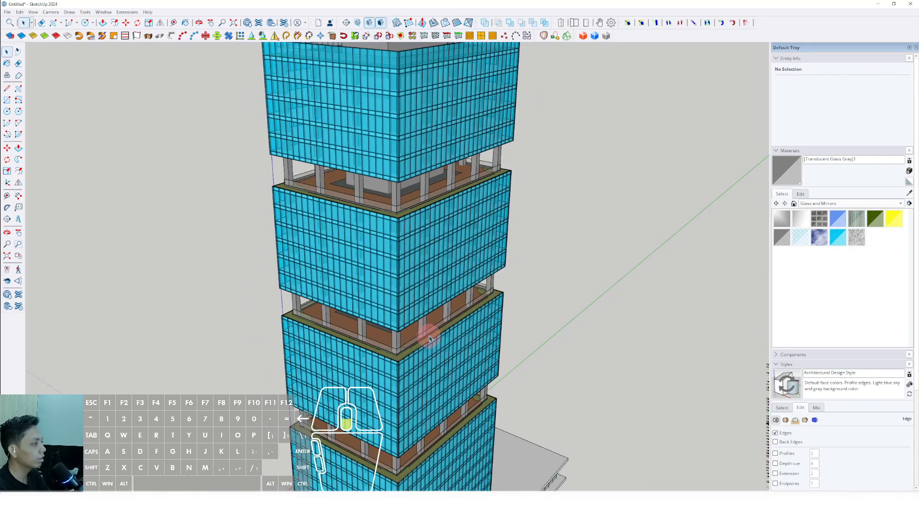
middle_drag(405, 214, 413, 328)
scroll(387, 283, up, 3)
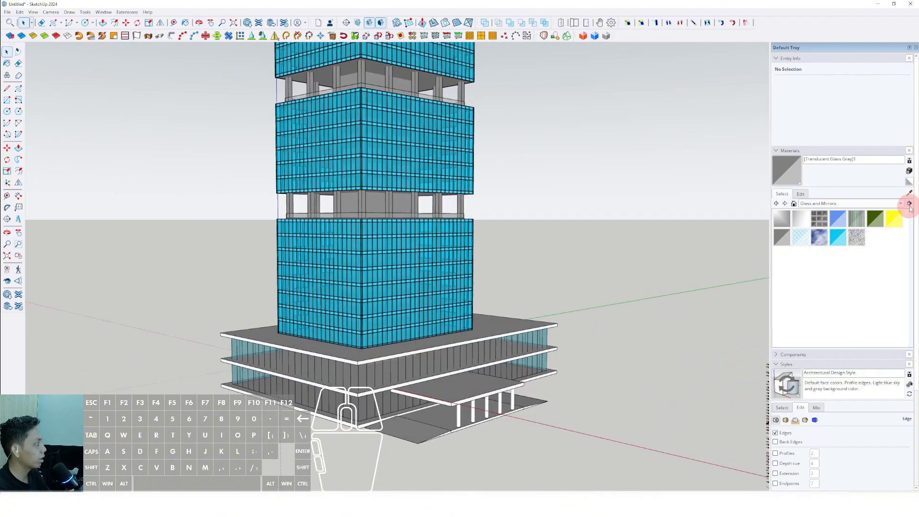
Step: Sample the Color M06 material from the terrace level and paint the podium's two upper slabs and the entrance canopy
click(911, 195)
scroll(388, 195, up, 5)
click(396, 202)
scroll(397, 203, down, 3)
shift+middle_drag(431, 287, 400, 202)
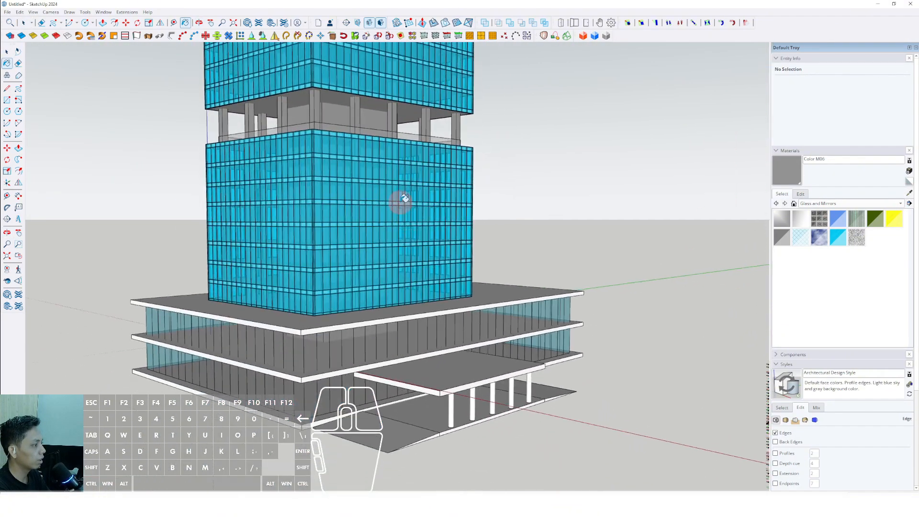
scroll(457, 305, up, 1)
middle_drag(464, 303, 445, 341)
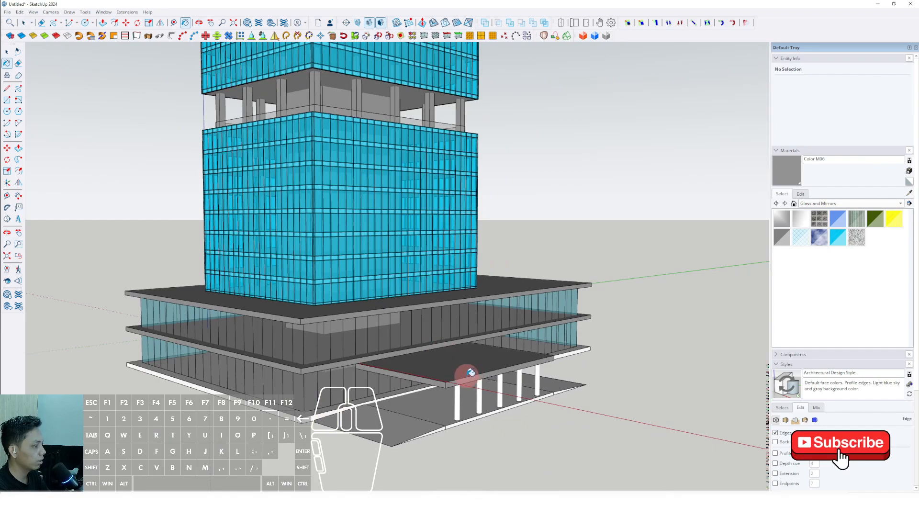
Step: Paint the entrance platform, both ramps, the podium's base slab and the canopy columns with Color M06
middle_drag(470, 372, 401, 415)
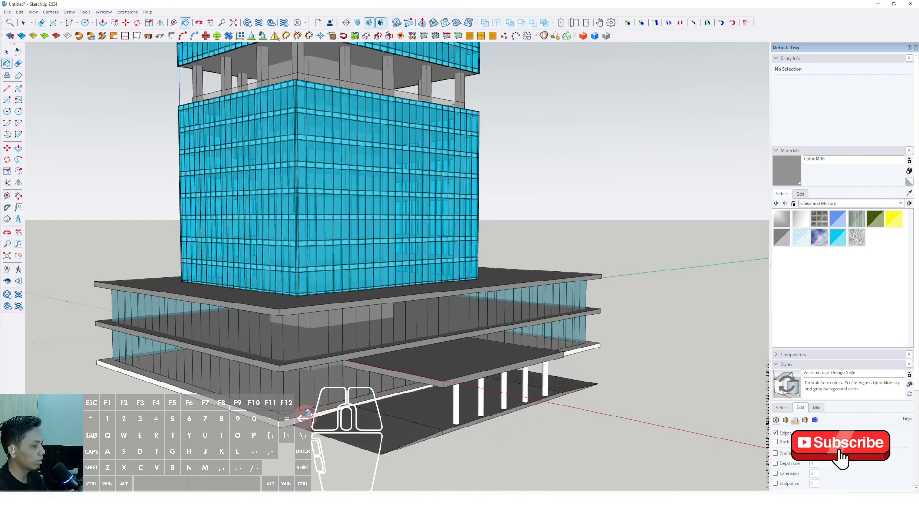
middle_drag(306, 413, 493, 378)
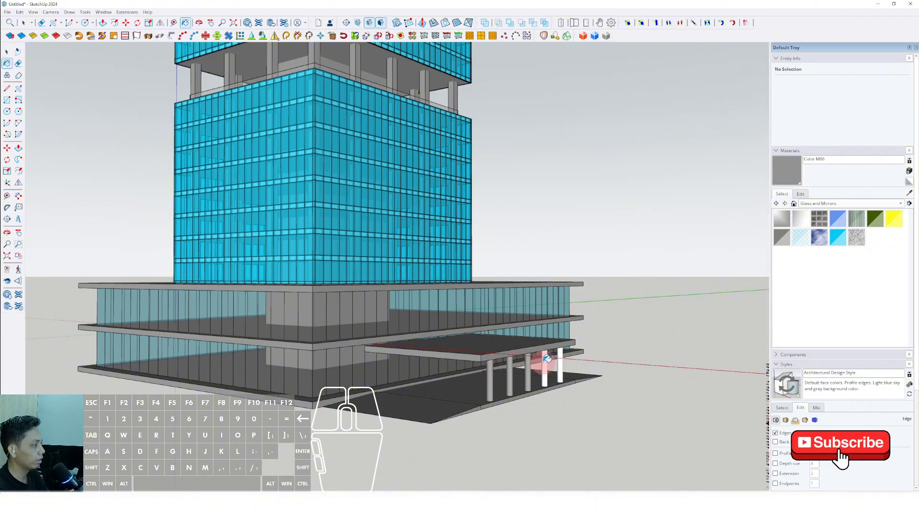
scroll(504, 350, down, 2)
Step: Examine the painted podium, entrance canopy and tower from several distances and angles
mouse_move(504, 351)
middle_down()
mouse_move(367, 316)
mouse_move(430, 339)
mouse_move(463, 335)
middle_up()
scroll(367, 316, down, 2)
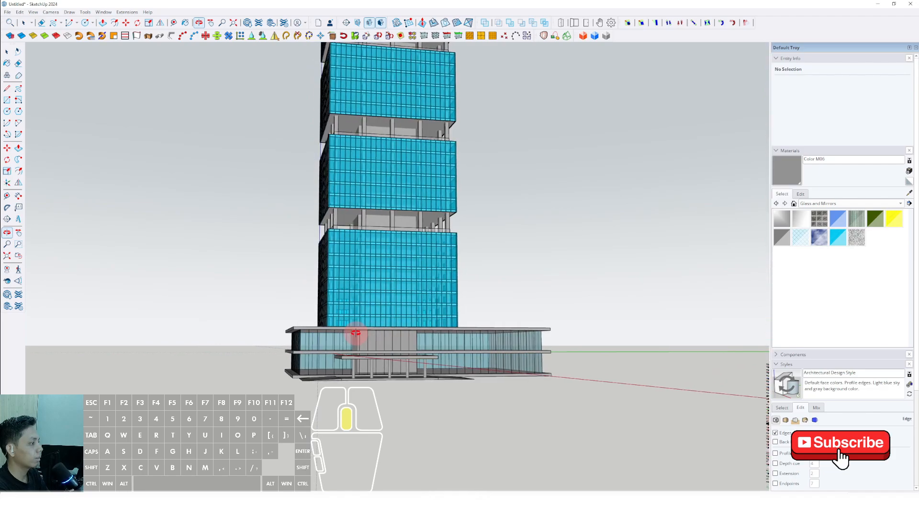
middle_drag(355, 332, 517, 356)
scroll(424, 382, up, 5)
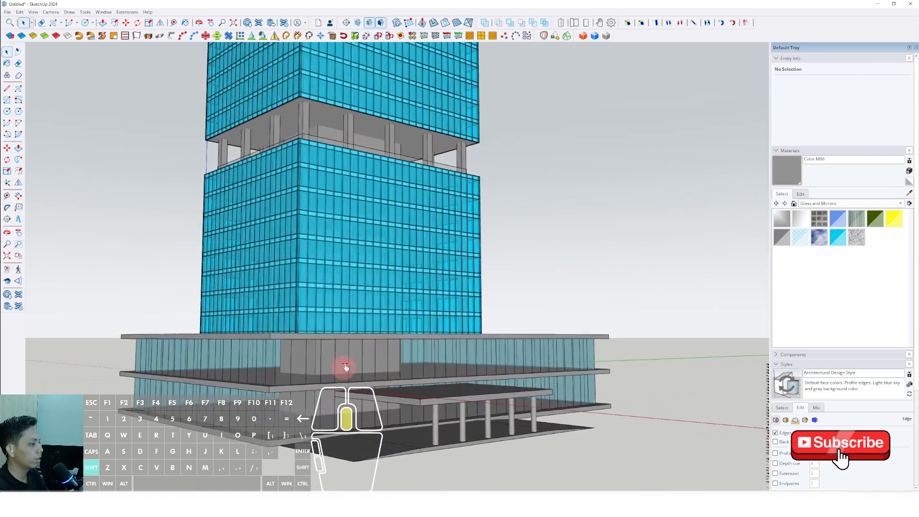
shift+middle_drag(345, 367, 285, 371)
scroll(386, 341, down, 1)
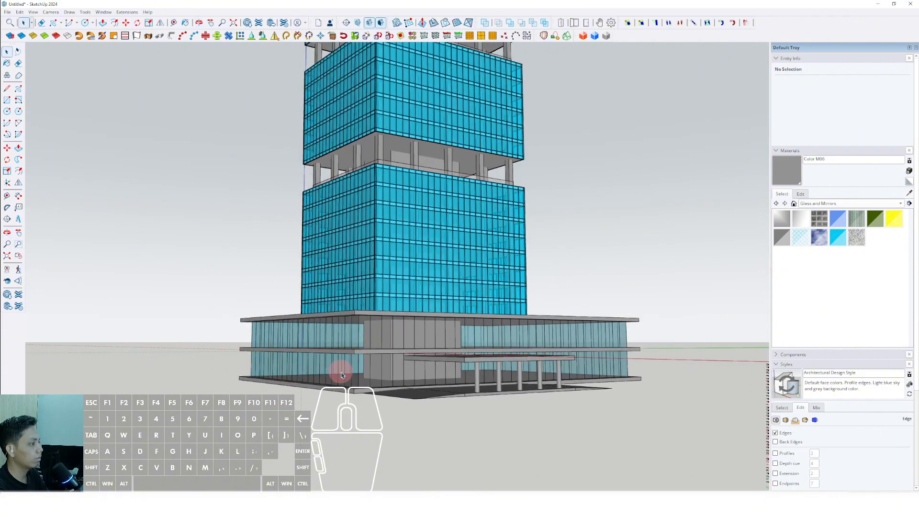
scroll(402, 368, down, 2)
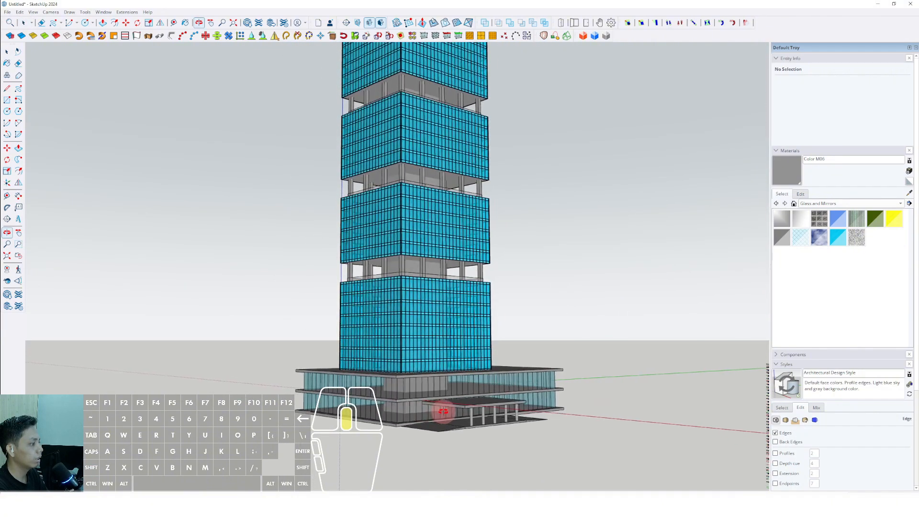
middle_drag(470, 411, 530, 458)
scroll(442, 449, up, 5)
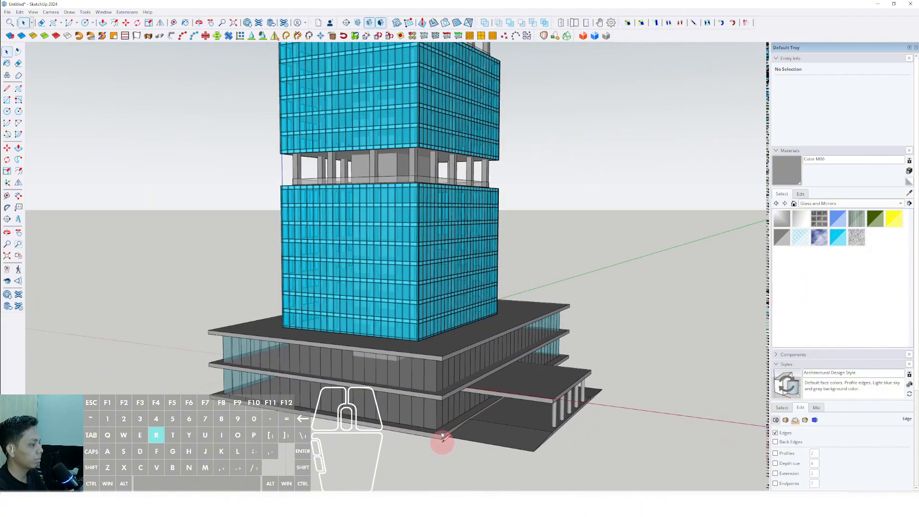
scroll(209, 410, up, 2)
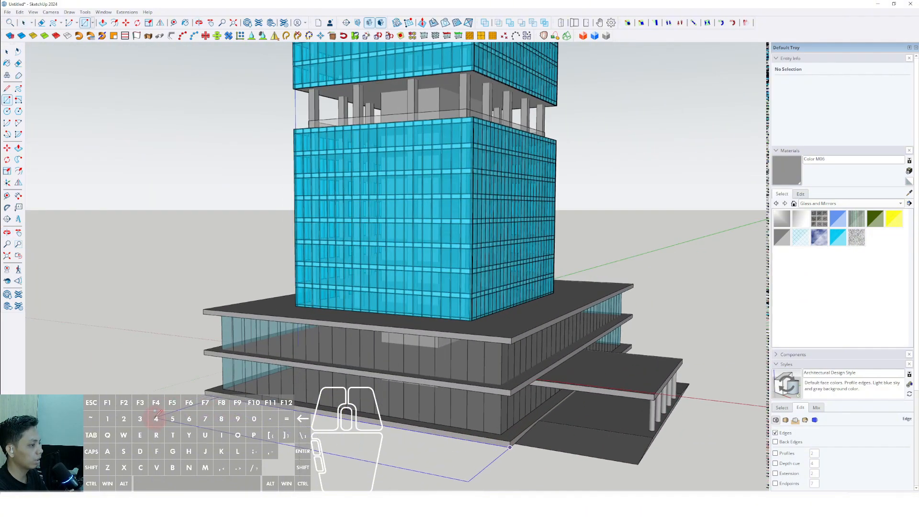
scroll(200, 417, down, 4)
shift+middle_drag(261, 422, 296, 378)
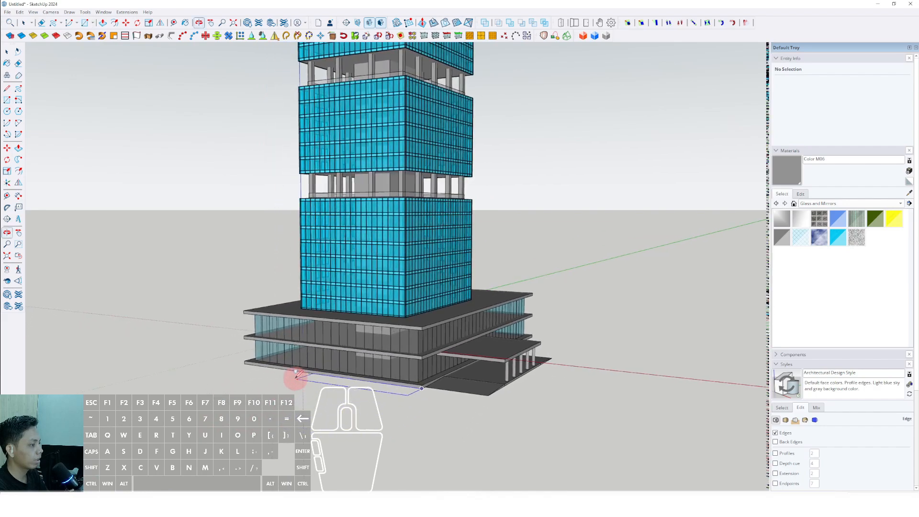
middle_drag(219, 382, 503, 383)
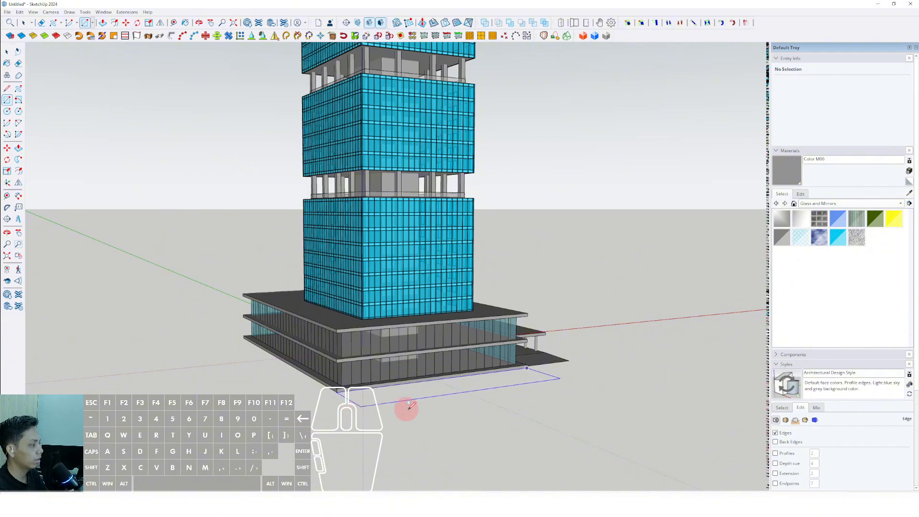
key(space)
Step: Draw a vertical triangular profile at the podium base slab's corner beside the entrance ramp, sloping down to the ground
scroll(472, 370, up, 2)
middle_drag(457, 371, 334, 371)
scroll(306, 368, up, 5)
scroll(343, 378, up, 2)
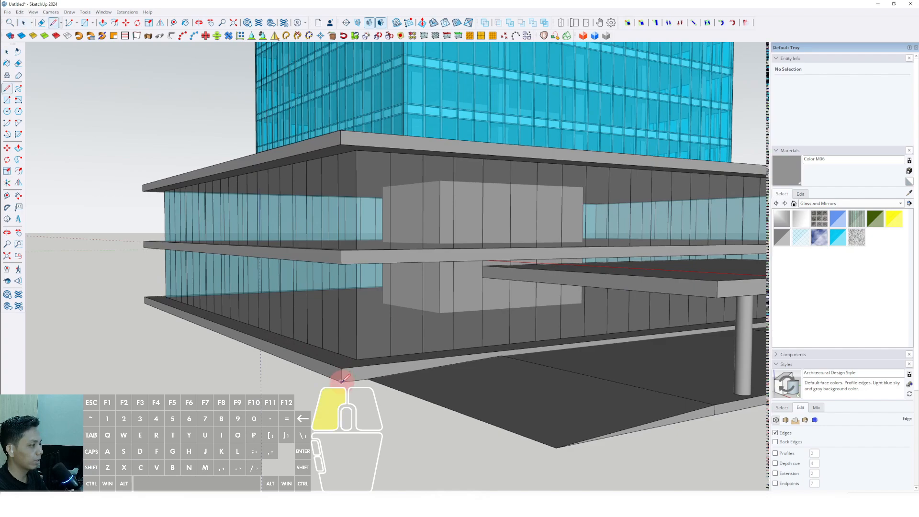
click(343, 378)
scroll(342, 375, up, 3)
middle_drag(343, 345, 256, 364)
click(342, 324)
scroll(311, 328, down, 2)
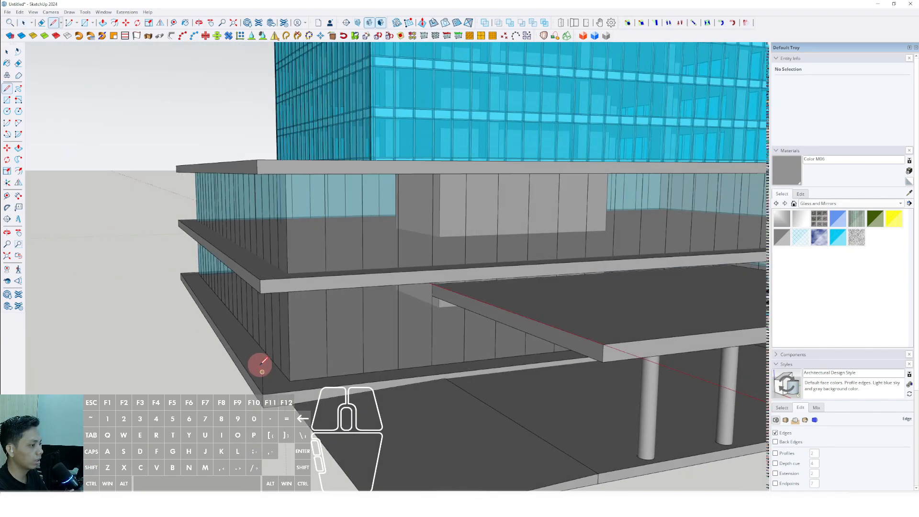
click(263, 407)
shift+middle_drag(263, 408, 382, 341)
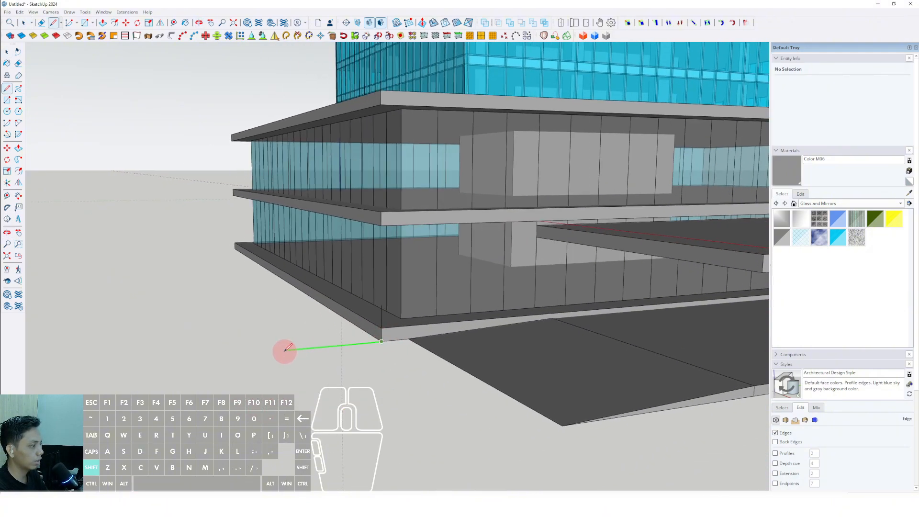
key(space)
scroll(381, 330, down, 2)
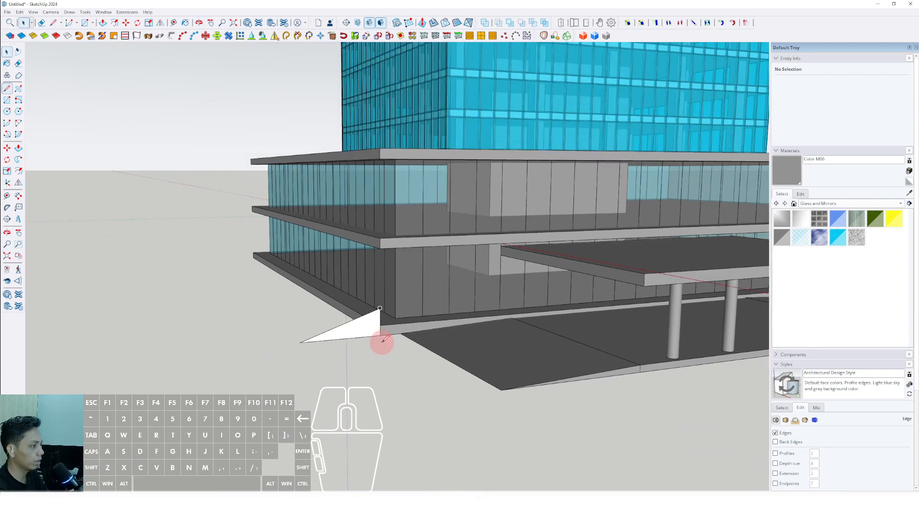
Step: Draw a path line along the podium base slab's lower edge, starting from the triangular profile's foot
scroll(380, 330, up, 5)
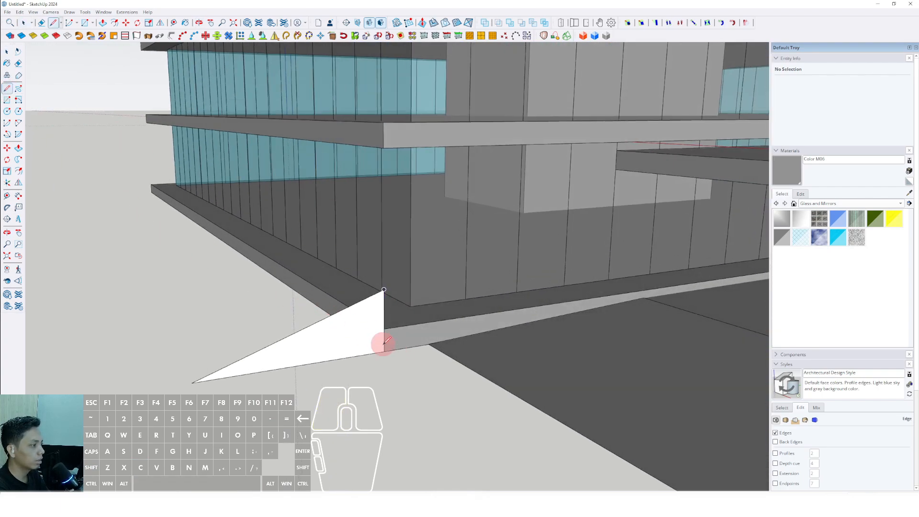
click(384, 351)
scroll(332, 305, down, 3)
middle_drag(267, 274, 517, 287)
middle_drag(517, 287, 644, 304)
click(451, 348)
middle_drag(451, 347, 402, 312)
scroll(315, 373, up, 2)
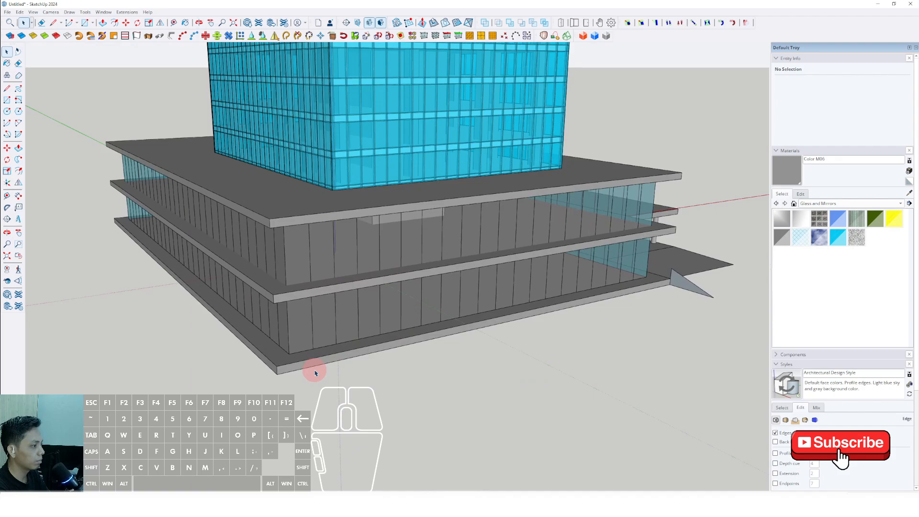
click(266, 366)
middle_drag(268, 367, 604, 246)
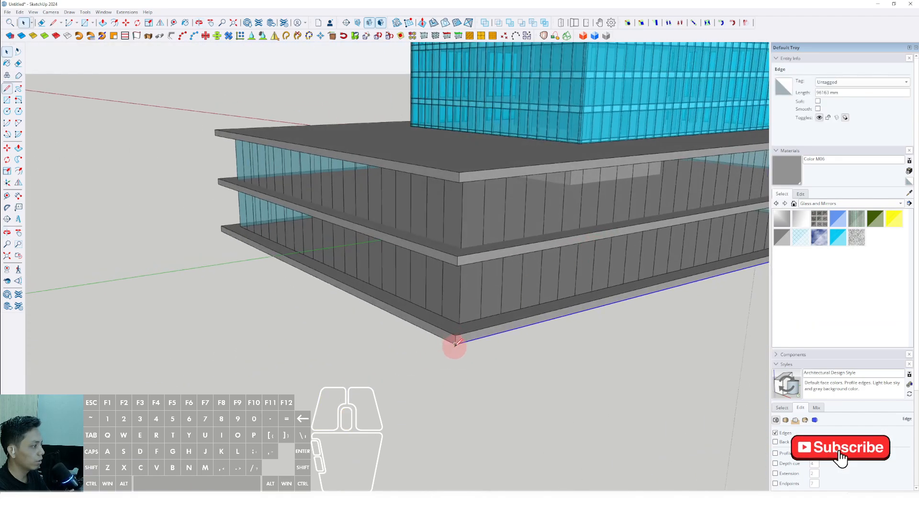
Step: Continue the path line around the base slab's remaining lower edges to the far side of the entrance platform
key(l)
click(453, 341)
mouse_move(301, 267)
middle_down()
mouse_move(319, 285)
mouse_move(404, 260)
mouse_move(422, 300)
mouse_move(523, 298)
mouse_move(423, 214)
mouse_move(714, 222)
mouse_move(214, 267)
middle_up()
click(417, 302)
click(403, 206)
key(space)
Step: Draw a line across the triangular profile's upper tip and erase the leftover piece to give it a flatter top
scroll(214, 266, up, 5)
key(l)
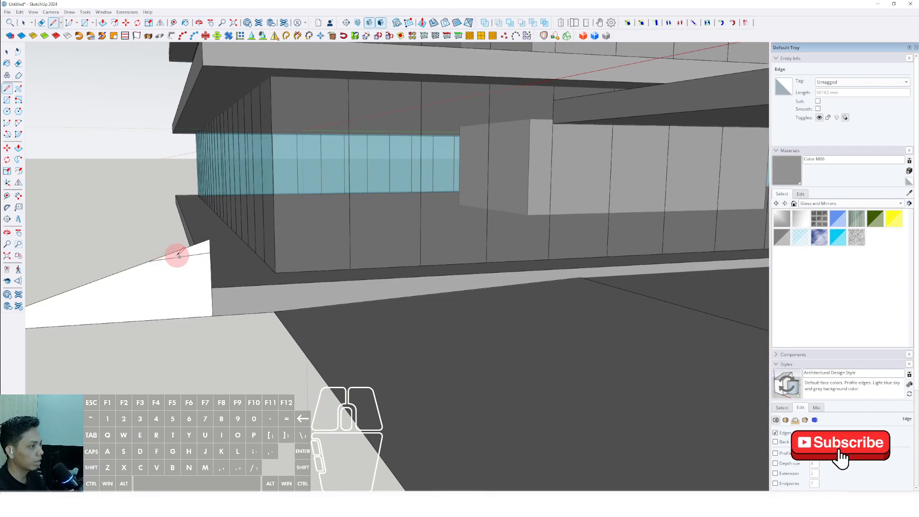
middle_drag(178, 256, 181, 248)
key(e)
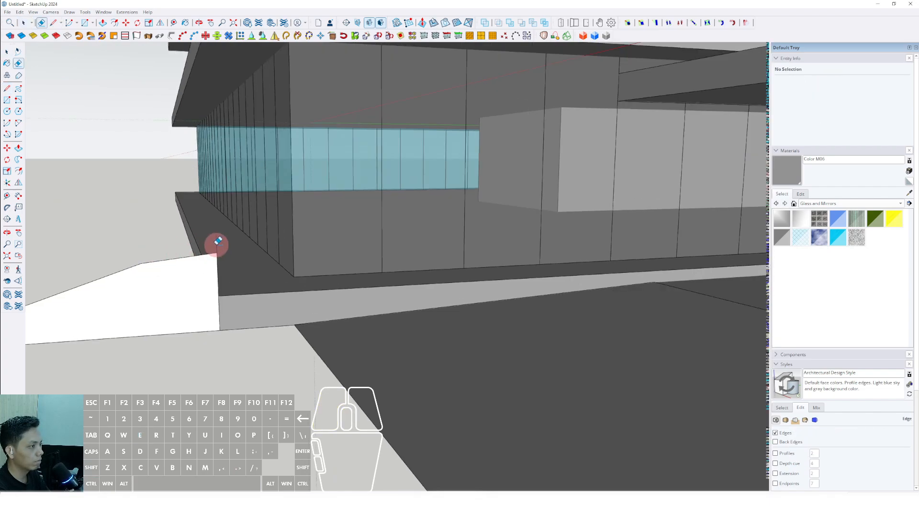
scroll(265, 260, down, 5)
middle_drag(204, 276, 381, 295)
Step: Group the profile with its path lines, open the group for editing and hide the rest of the model
key(space)
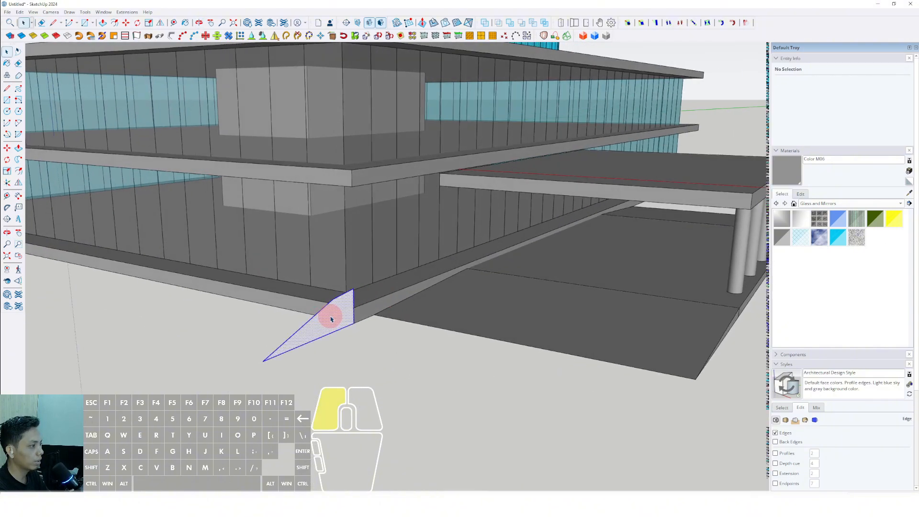
right_click(330, 316)
click(353, 383)
triple_click(331, 328)
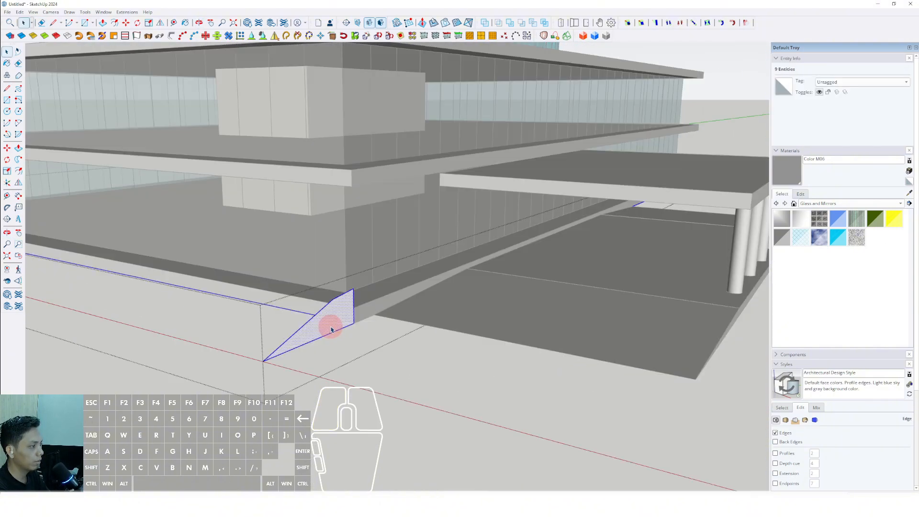
middle_drag(330, 326, 316, 376)
key(comma)
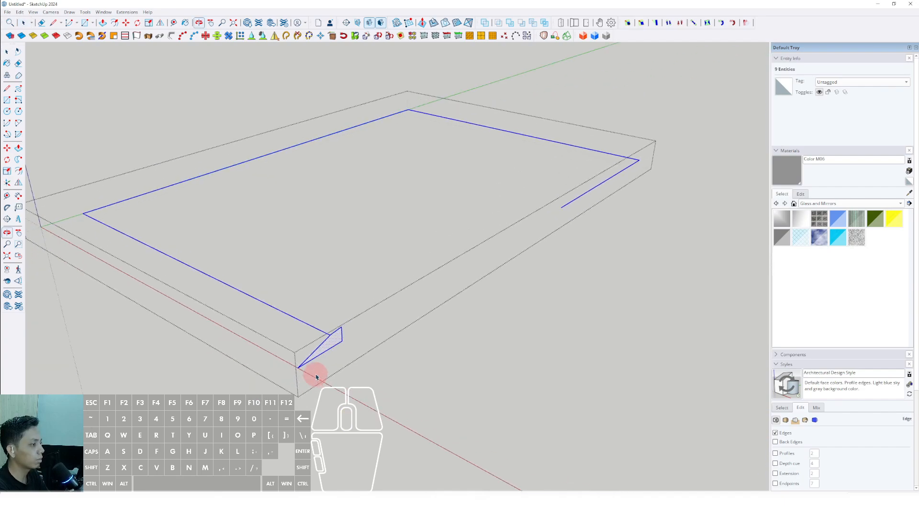
Step: Select the four path edges and sweep the profile along them with Follow Me to form a sloped berm
drag(374, 388, 377, 389)
scroll(334, 342, up, 3)
middle_drag(335, 342, 369, 344)
scroll(310, 350, down, 2)
scroll(385, 347, down, 1)
drag(634, 273, 114, 149)
scroll(256, 370, up, 5)
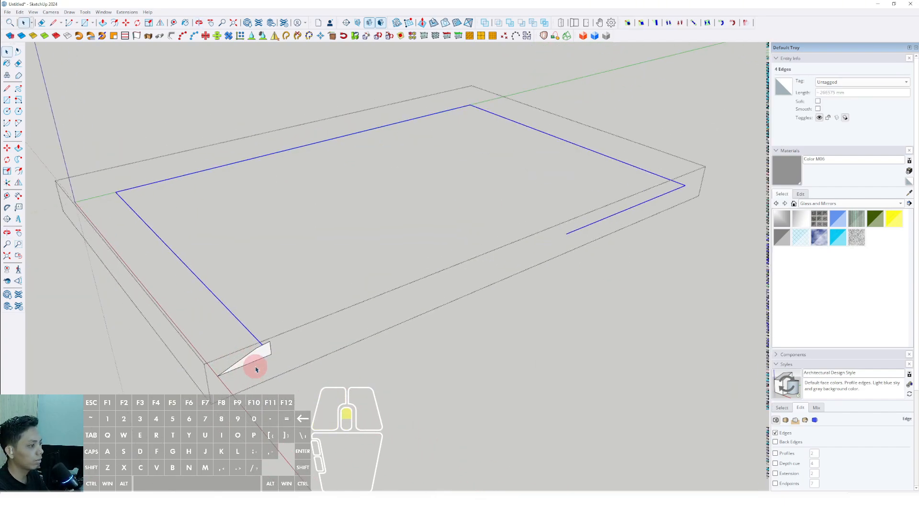
shift+middle_drag(263, 353, 305, 348)
click(18, 172)
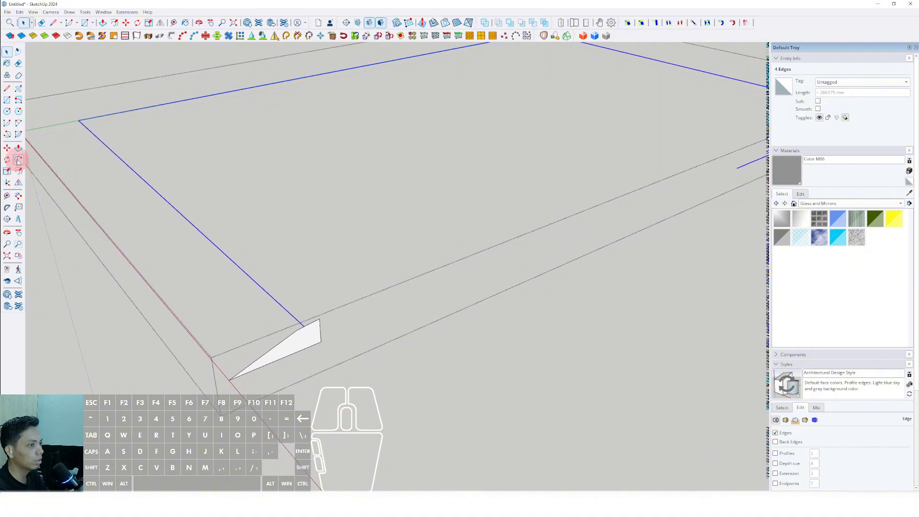
click(300, 344)
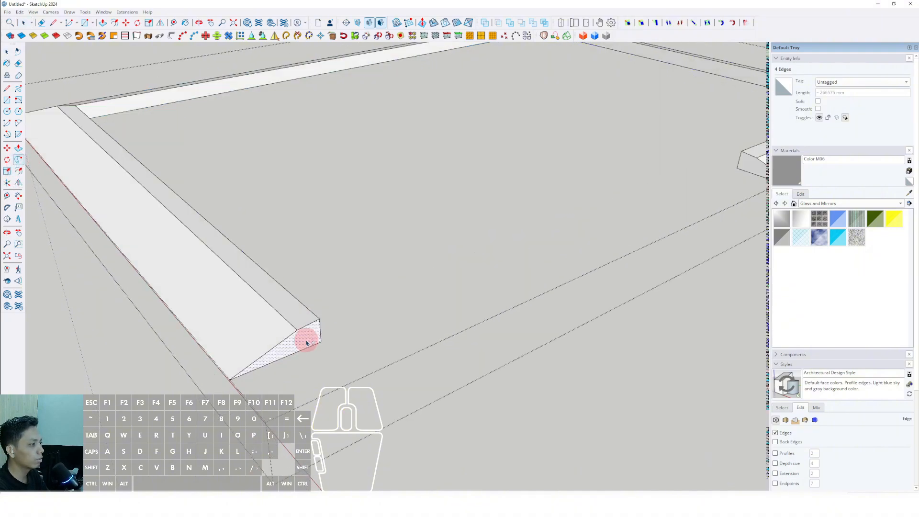
key(space)
scroll(291, 338, down, 3)
Step: Paint the berm's outer sloping faces with Vegetation Grass from the Landscaping, Fencing and Vegetation collection
click(269, 339)
click(900, 203)
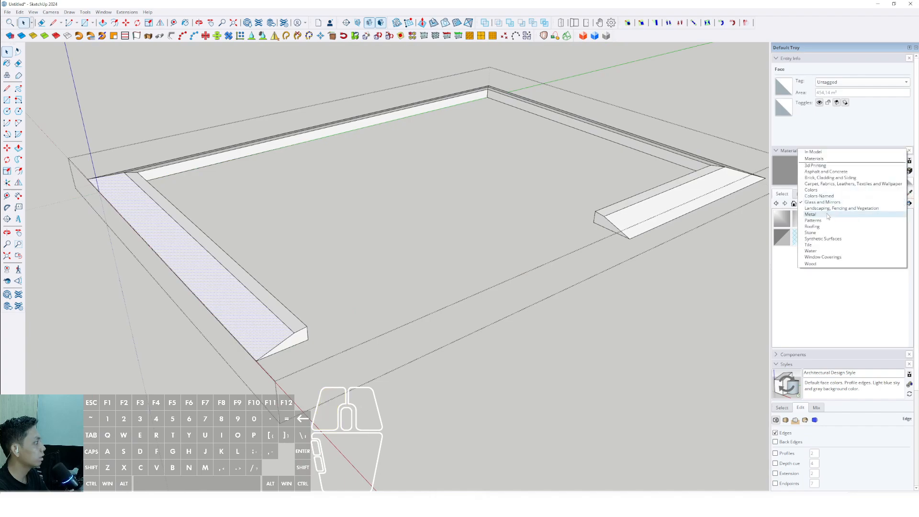
click(819, 209)
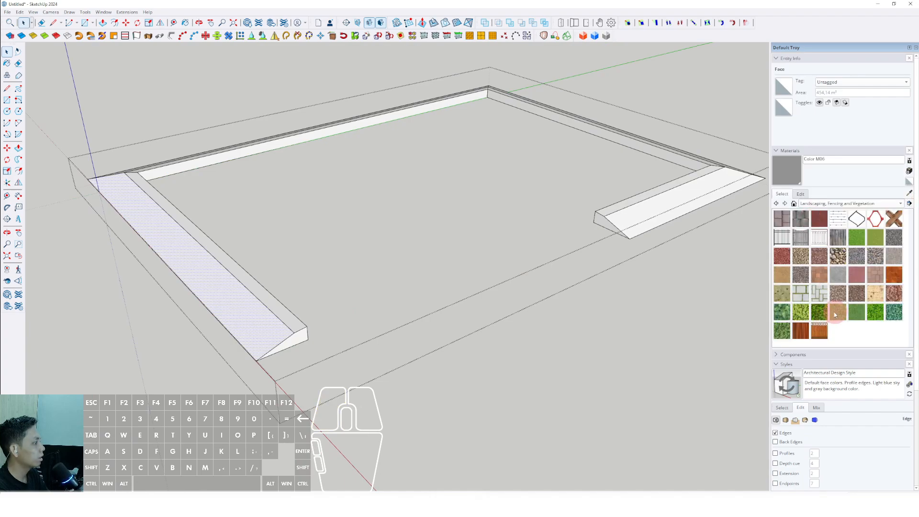
click(247, 303)
mouse_move(248, 304)
middle_down()
mouse_move(232, 300)
mouse_move(301, 318)
mouse_move(103, 260)
mouse_move(288, 180)
middle_up()
shift+middle_drag(474, 116, 386, 207)
scroll(389, 209, up, 2)
click(441, 219)
click(434, 205)
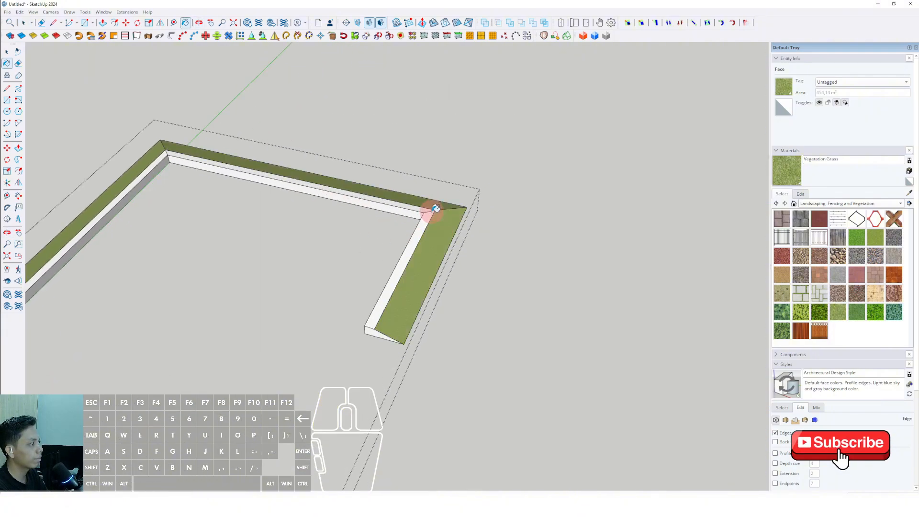
Step: Paint the berm's narrow upper strips with Vegetation Grass on all sides and close the group
click(428, 218)
scroll(425, 214, down, 4)
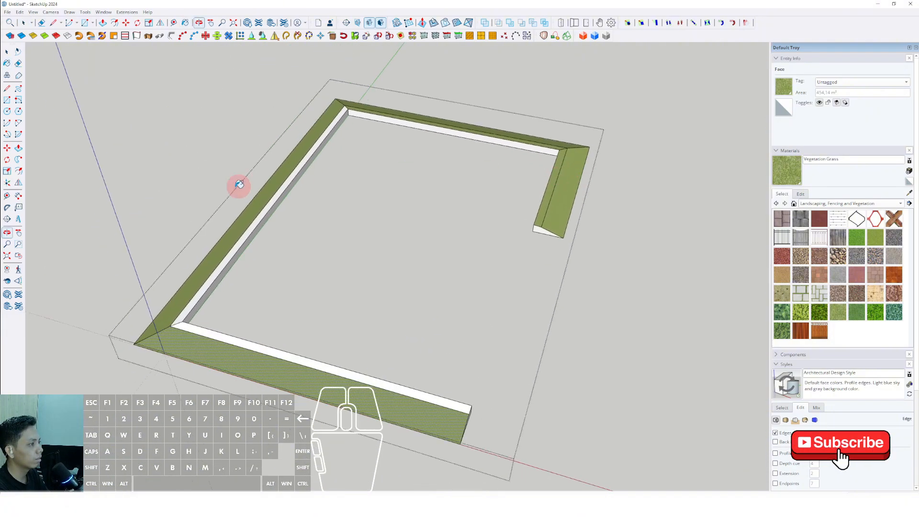
scroll(236, 259, up, 4)
click(232, 262)
scroll(227, 258, down, 4)
scroll(195, 286, up, 3)
click(194, 287)
scroll(184, 291, down, 4)
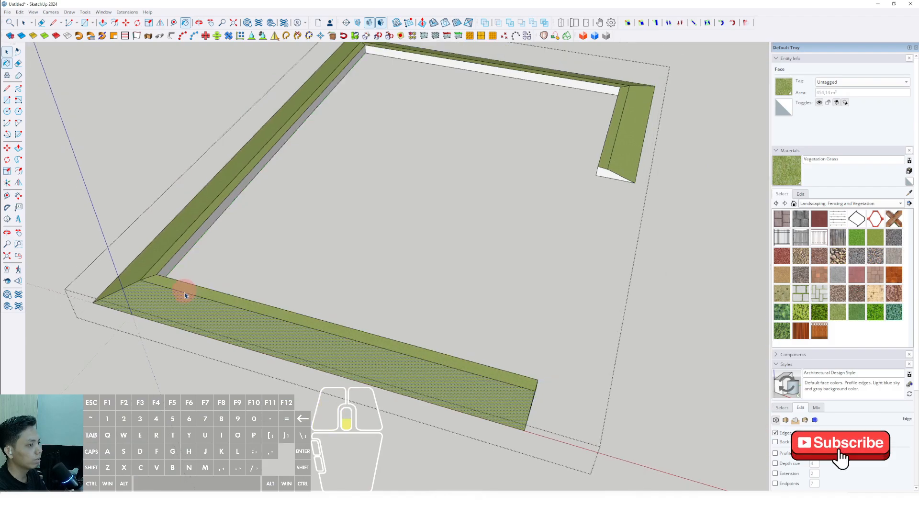
key(space)
mouse_move(330, 289)
middle_down()
mouse_move(281, 230)
mouse_move(275, 184)
middle_up()
scroll(379, 362, up, 2)
click(654, 173)
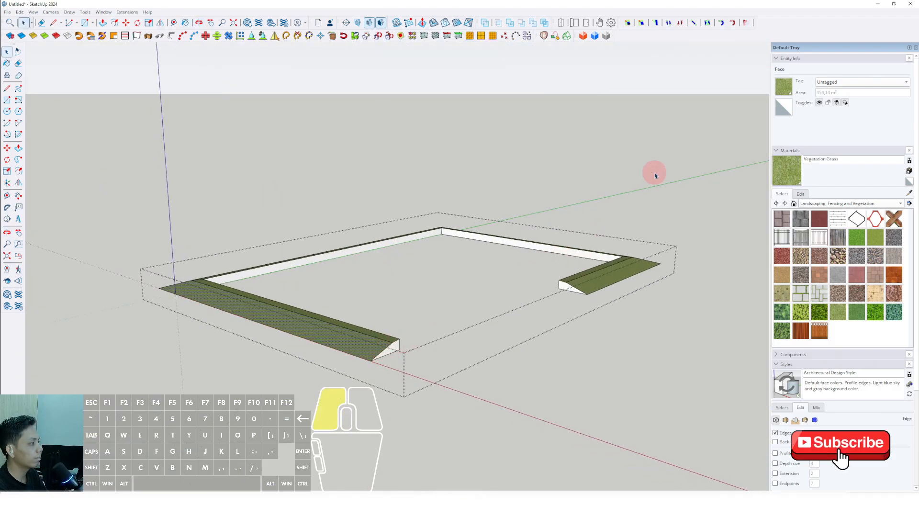
Step: Sample the Color M06 material from the podium slab
scroll(497, 294, down, 2)
scroll(497, 294, down, 3)
scroll(421, 209, up, 3)
middle_drag(424, 249, 412, 336)
scroll(482, 250, down, 2)
scroll(412, 336, up, 4)
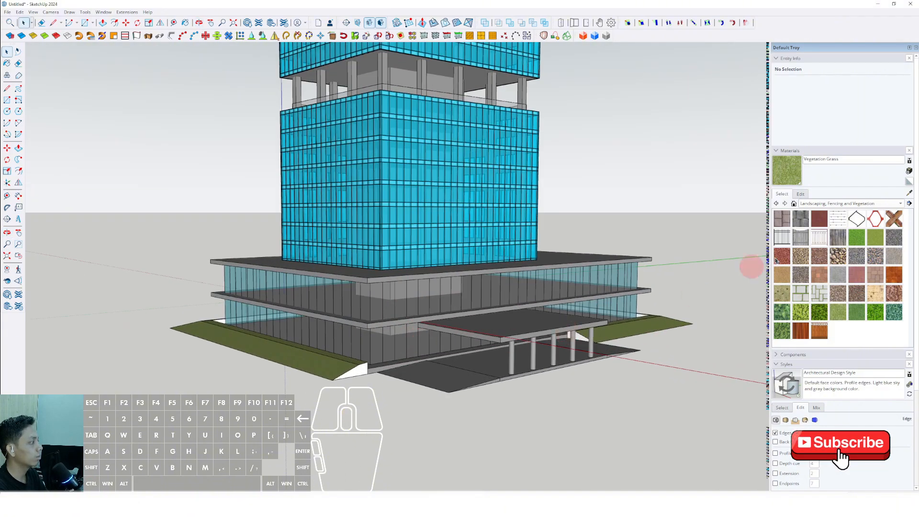
click(910, 193)
scroll(378, 320, up, 4)
click(377, 313)
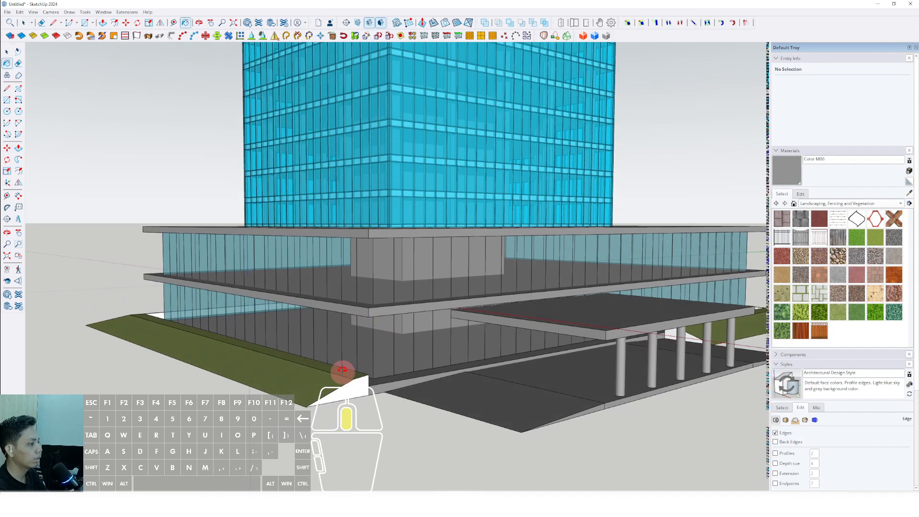
Step: Paint both end faces of the grass berm with Color M06 inside its group and close the group
middle_drag(343, 373, 346, 340)
key(space)
click(350, 370)
double_click(353, 370)
scroll(670, 335, up, 1)
click(683, 330)
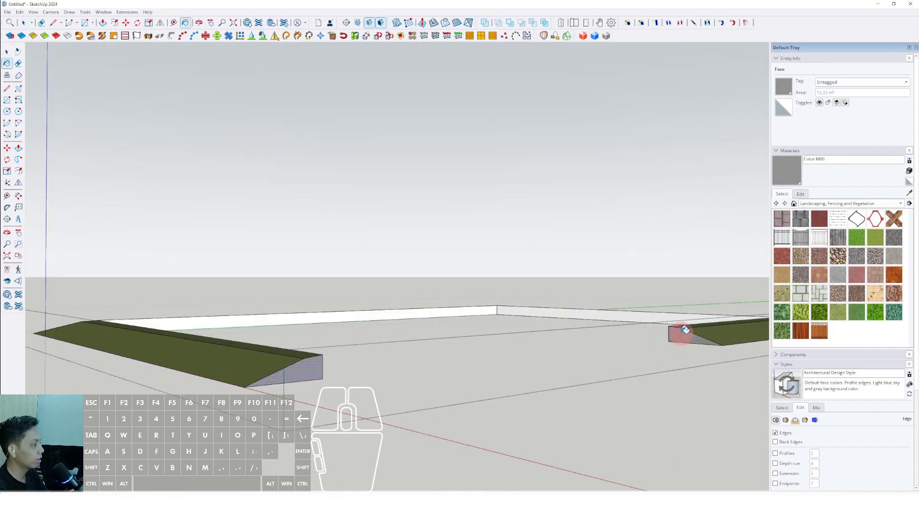
scroll(683, 329, down, 3)
key(space)
click(687, 229)
Step: Examine the tower and podium with the surrounding grass berm from several distances and angles
scroll(525, 293, down, 3)
shift+middle_drag(525, 292, 472, 331)
mouse_move(471, 331)
middle_down()
mouse_move(444, 312)
mouse_move(453, 297)
mouse_move(427, 377)
mouse_move(447, 377)
mouse_move(447, 406)
mouse_move(447, 351)
mouse_move(492, 342)
mouse_move(446, 374)
middle_up()
scroll(428, 335, down, 6)
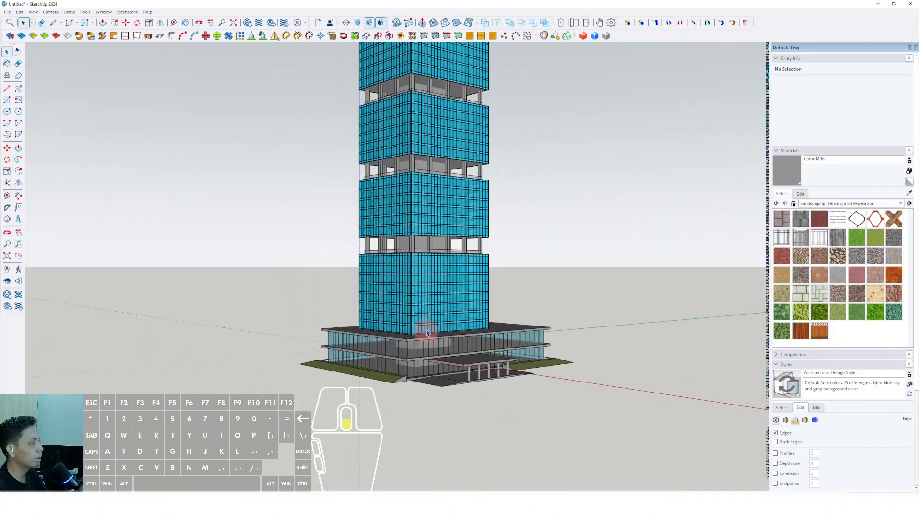
shift+middle_drag(427, 334, 437, 402)
scroll(410, 399, up, 4)
scroll(355, 422, up, 5)
middle_drag(354, 423, 374, 394)
scroll(443, 370, down, 6)
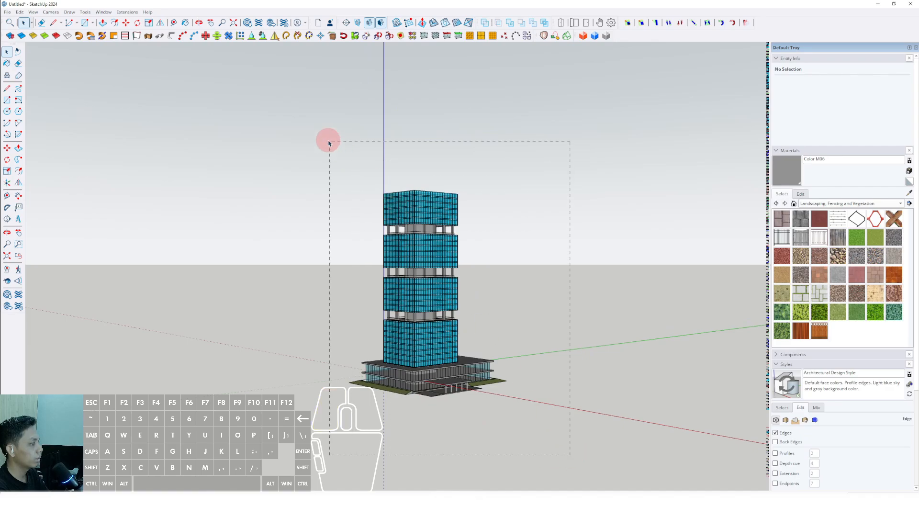
drag(329, 143, 329, 143)
scroll(407, 378, up, 5)
key(m)
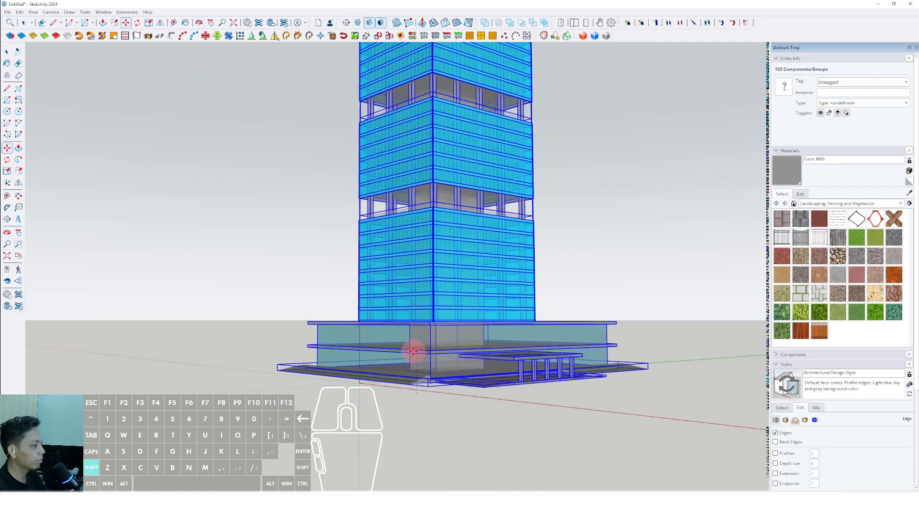
key(space)
middle_drag(413, 351, 433, 407)
scroll(430, 343, down, 3)
click(588, 297)
Step: Place a Tree 2D Deciduous component from the Components Sampler on the grass berm near the entrance end
scroll(436, 380, up, 5)
middle_drag(432, 407, 447, 441)
scroll(598, 325, up, 5)
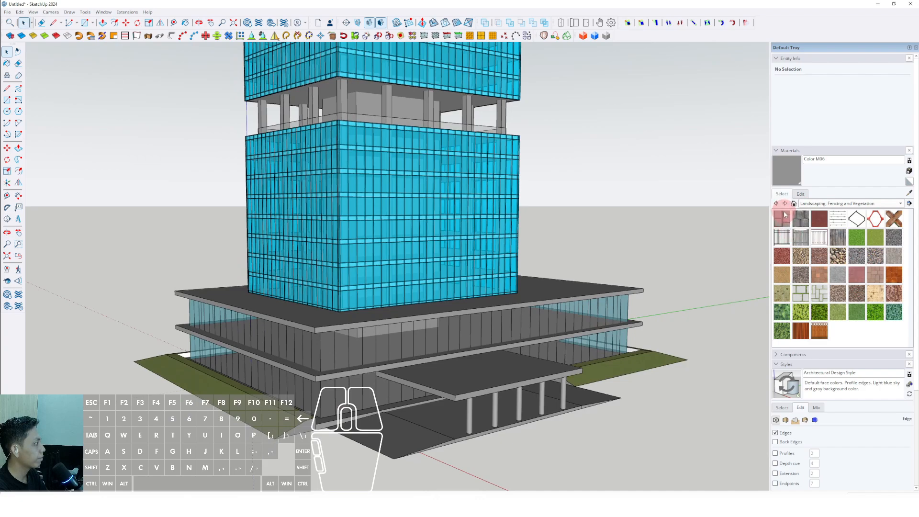
click(778, 151)
click(778, 161)
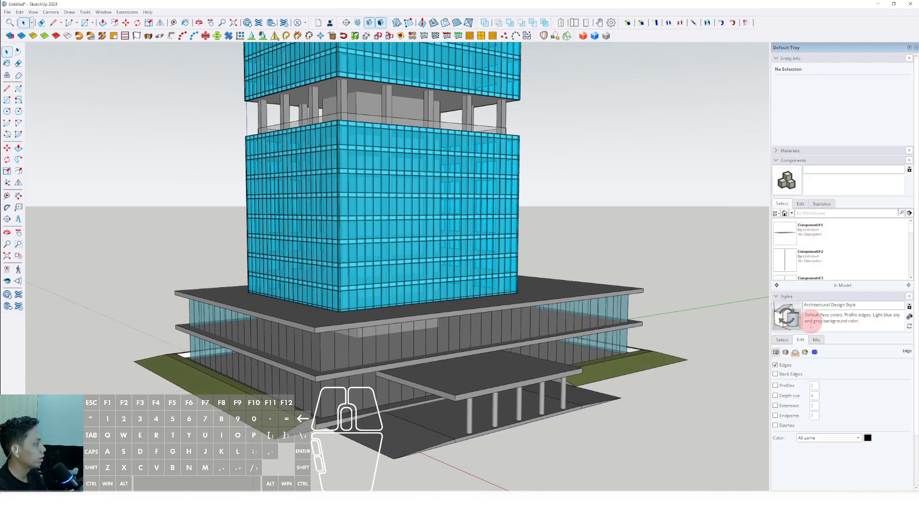
click(792, 214)
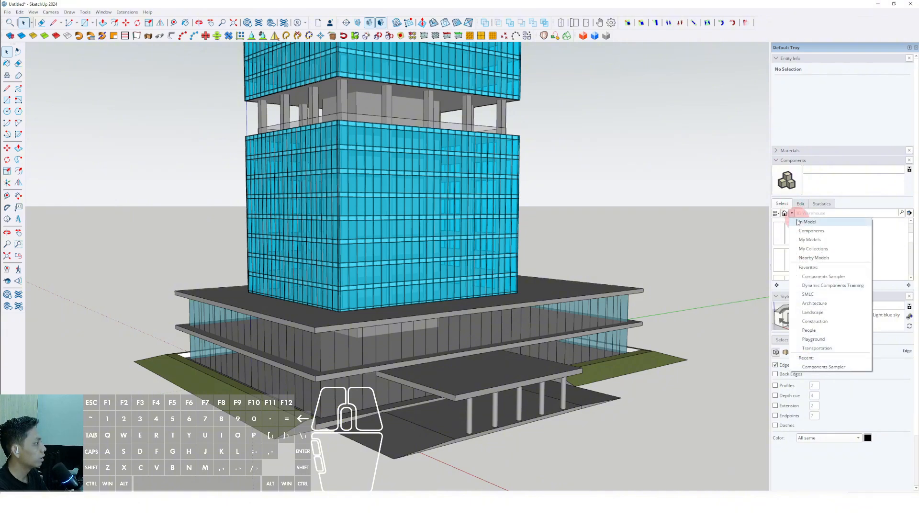
click(808, 231)
click(786, 233)
click(803, 240)
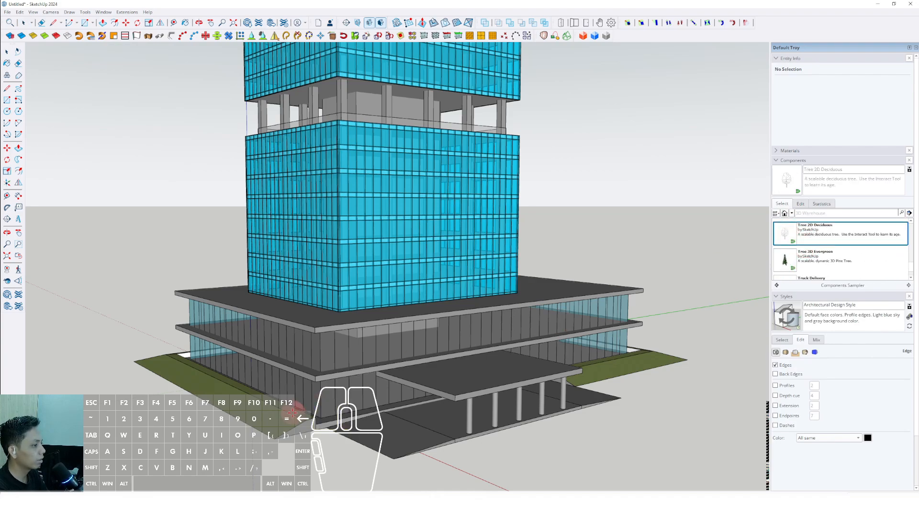
scroll(292, 412, up, 2)
scroll(270, 425, up, 2)
click(271, 424)
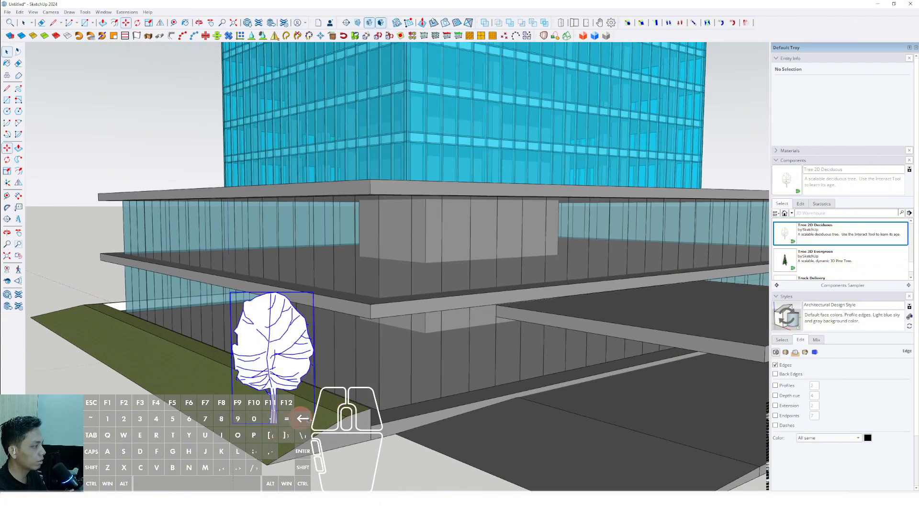
Step: Paint the tree with Translucent Glass Dark Green from the Glass and Mirrors materials
click(778, 160)
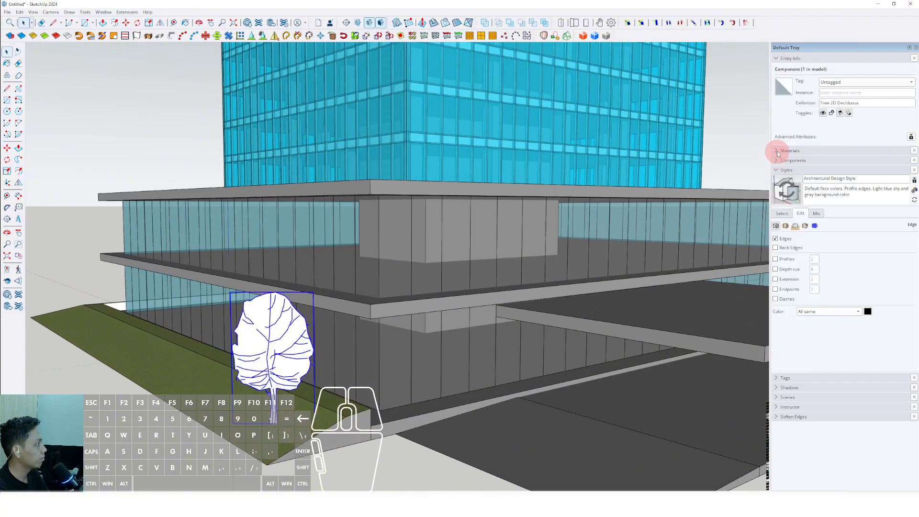
click(789, 150)
click(901, 204)
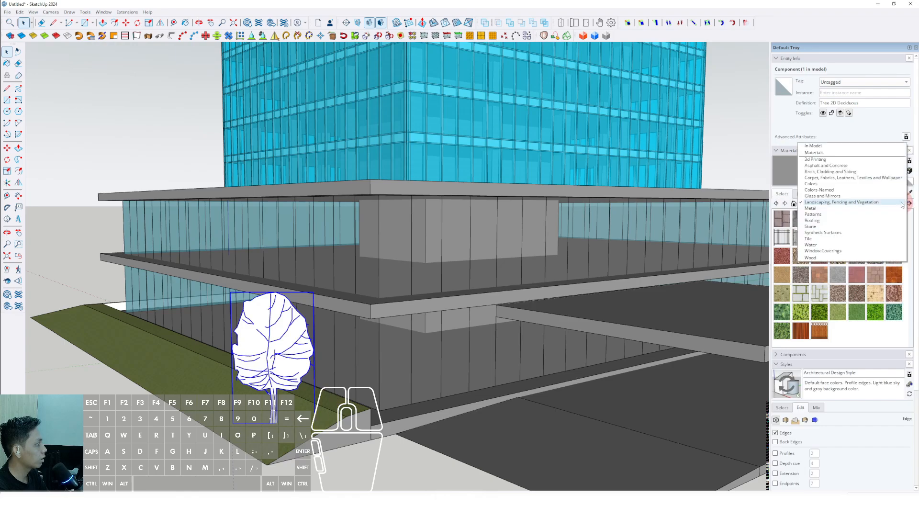
click(815, 195)
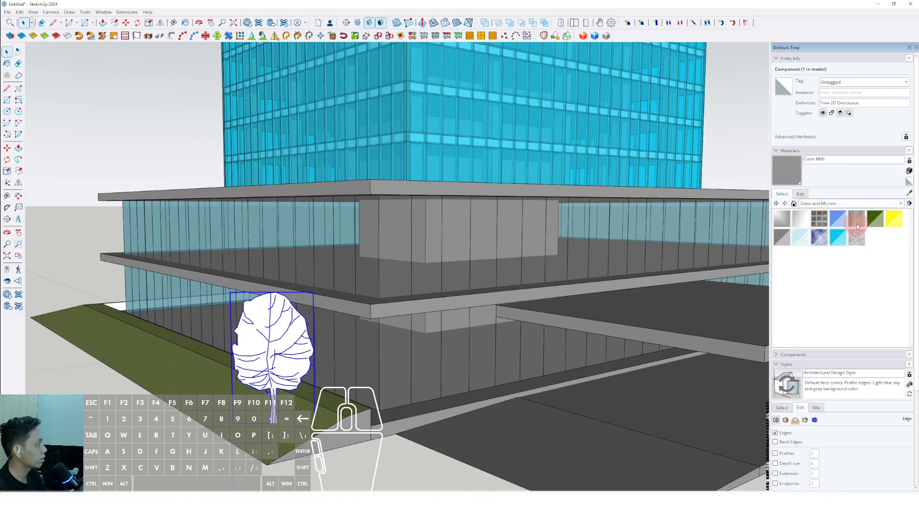
click(286, 351)
key(space)
Step: Copy the tree several times in a staggered row along the side berm, starting from its entrance end
mouse_move(287, 352)
middle_down()
mouse_move(297, 293)
mouse_move(271, 280)
mouse_move(433, 368)
mouse_move(474, 357)
mouse_move(525, 405)
middle_up()
scroll(271, 281, up, 3)
scroll(433, 368, down, 2)
key(m)
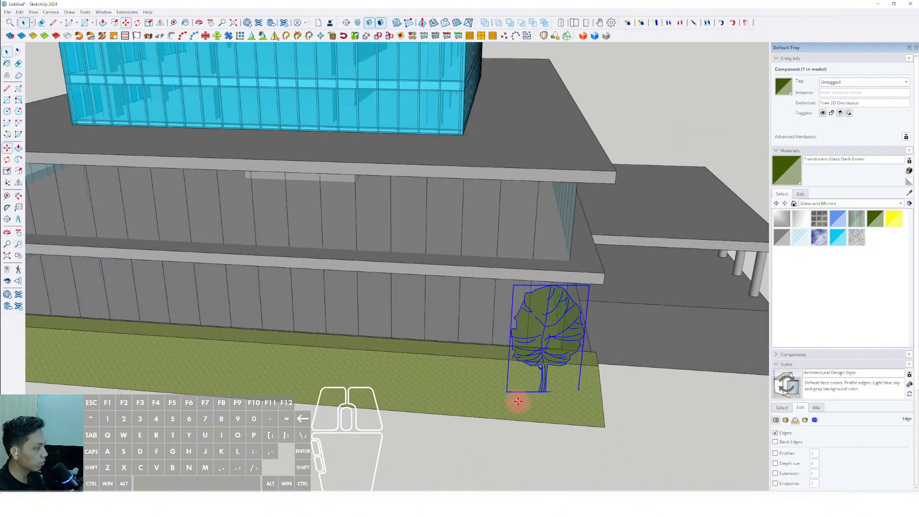
scroll(546, 401, up, 1)
click(545, 400)
scroll(478, 401, down, 2)
scroll(428, 410, up, 1)
click(429, 407)
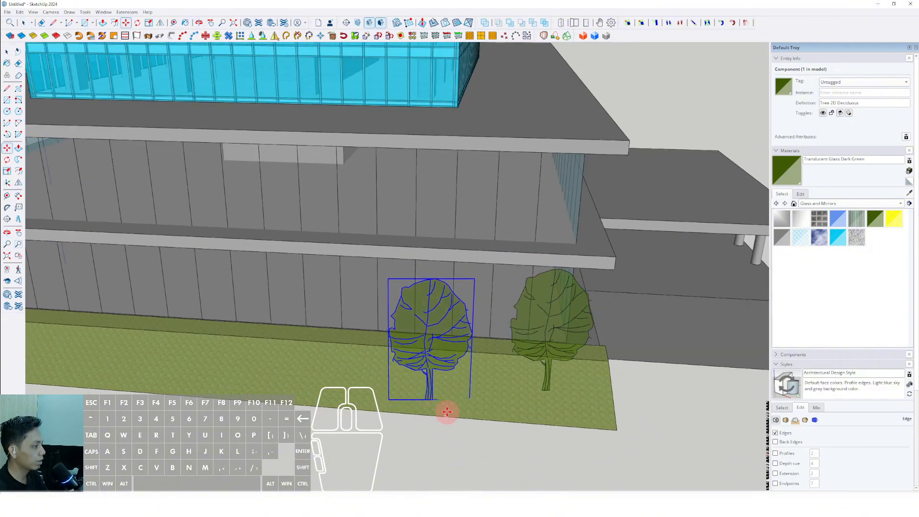
key(ctrl)
click(447, 408)
middle_drag(308, 373, 464, 370)
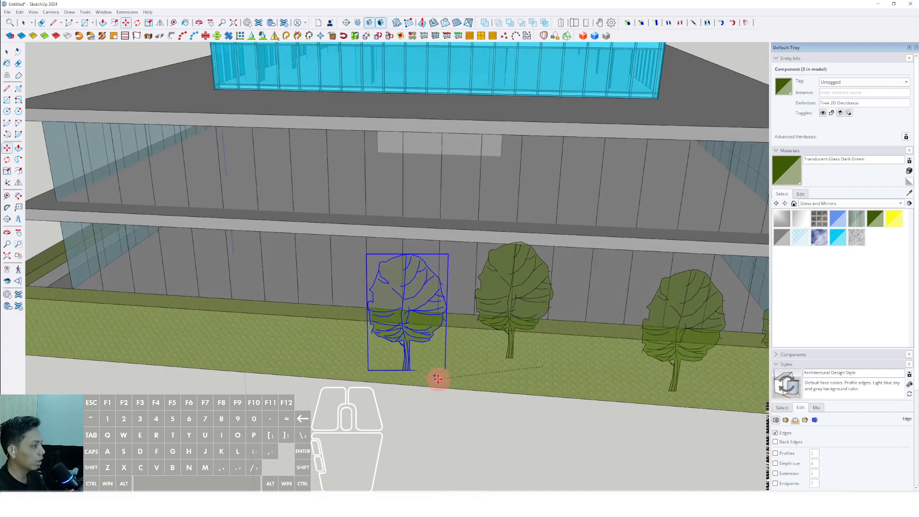
scroll(417, 380, up, 3)
key(ctrl)
click(417, 380)
click(284, 345)
key(ctrl)
click(277, 341)
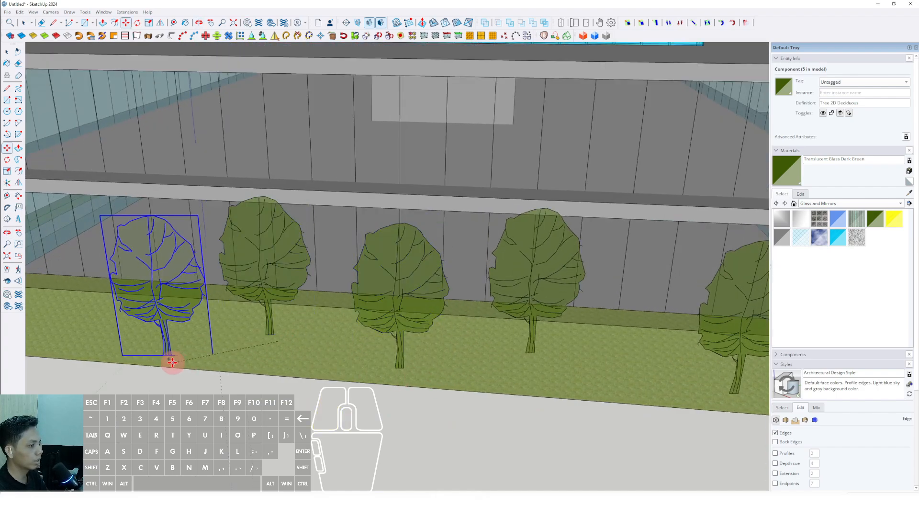
Step: Extend the staggered row of tree copies to the far corner of the same berm side
click(157, 360)
key(ctrl)
click(166, 358)
shift+middle_drag(160, 349, 504, 367)
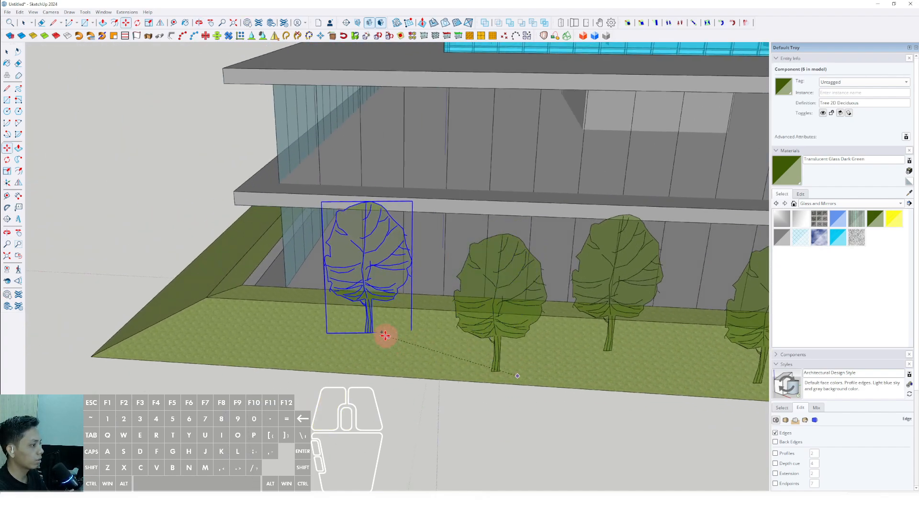
click(384, 336)
key(ctrl)
click(378, 349)
click(246, 364)
key(ctrl)
click(252, 360)
scroll(254, 360, up, 2)
middle_drag(254, 360, 362, 387)
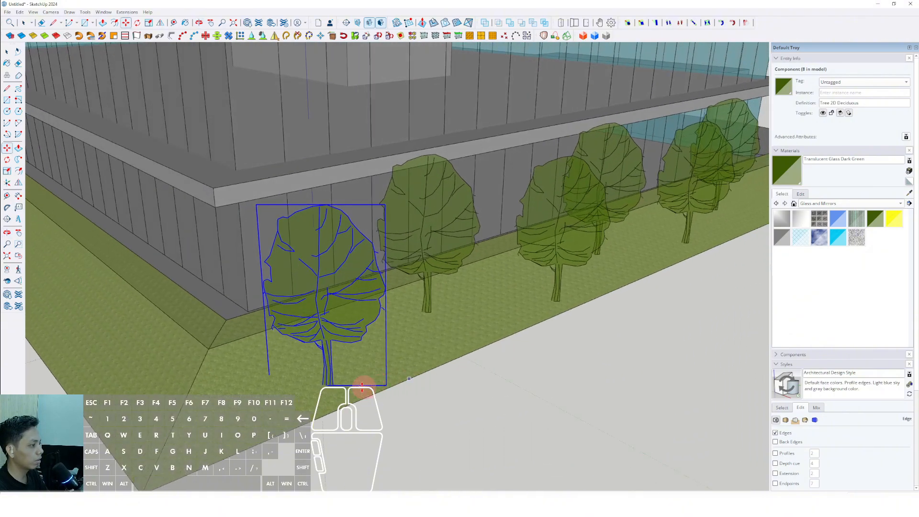
Step: Continue the tree copies around the corner and along the whole second side of the berm
middle_drag(289, 398, 400, 348)
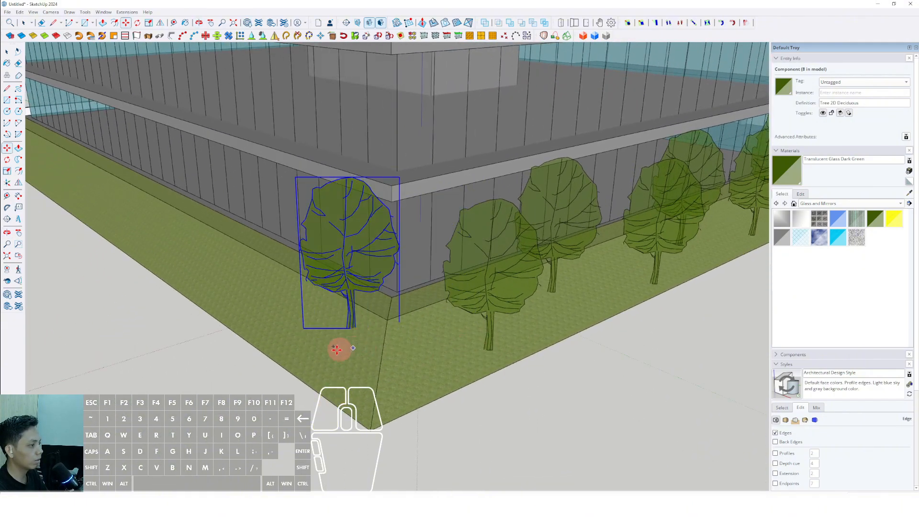
click(353, 348)
shift+middle_drag(279, 326, 349, 350)
middle_drag(255, 286, 396, 335)
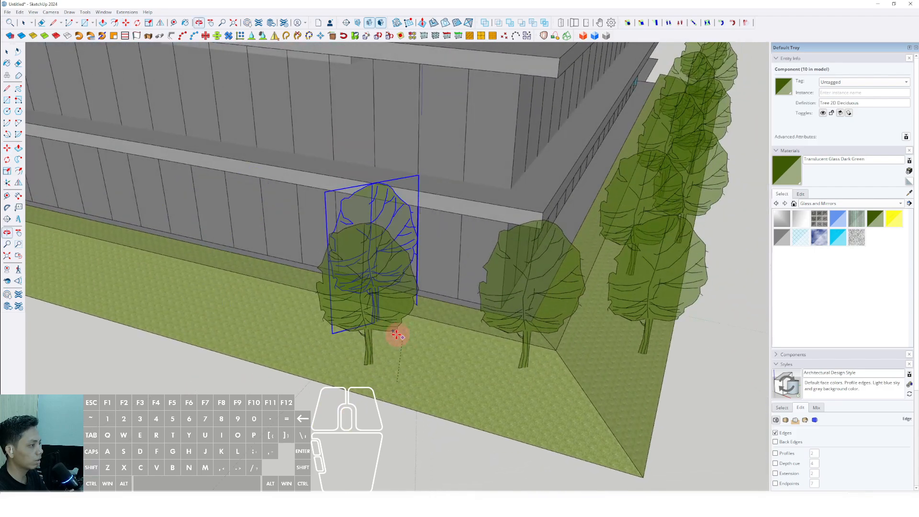
click(247, 309)
shift+middle_drag(244, 308, 411, 318)
key(ctrl)
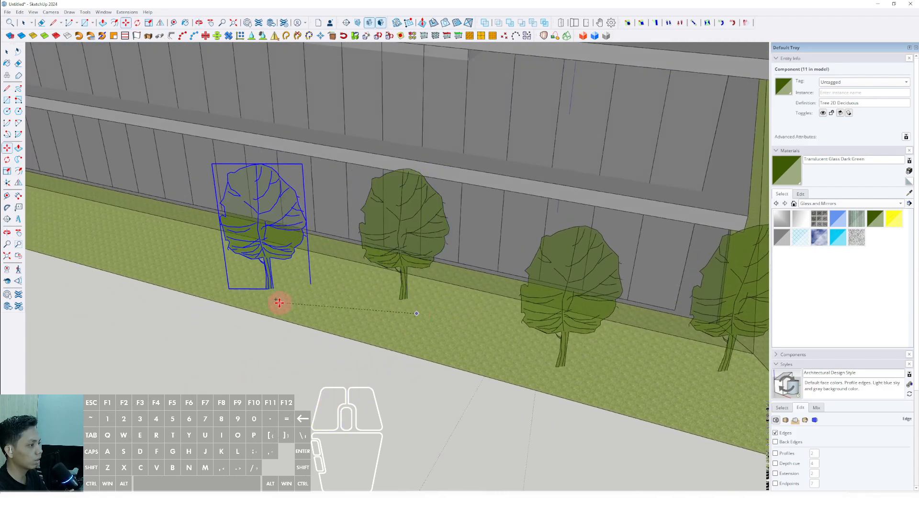
click(266, 304)
shift+middle_drag(205, 269, 365, 295)
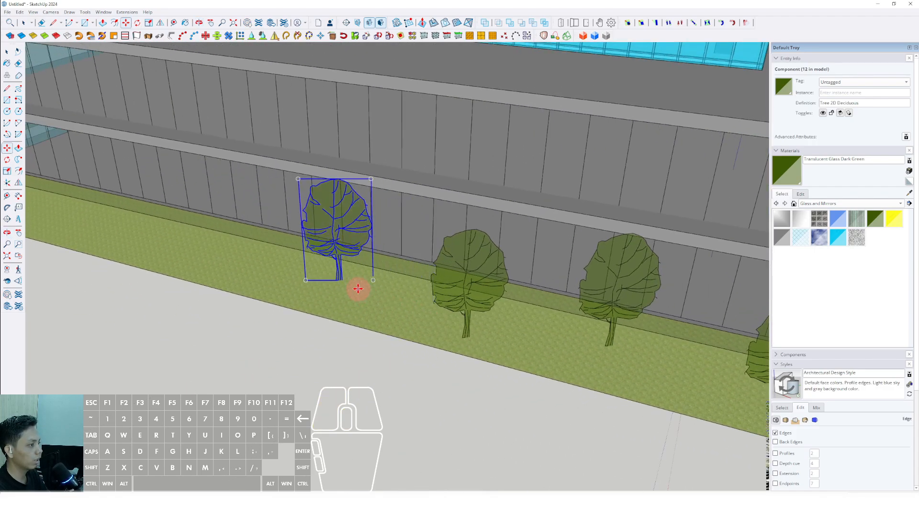
shift+middle_drag(300, 293, 380, 288)
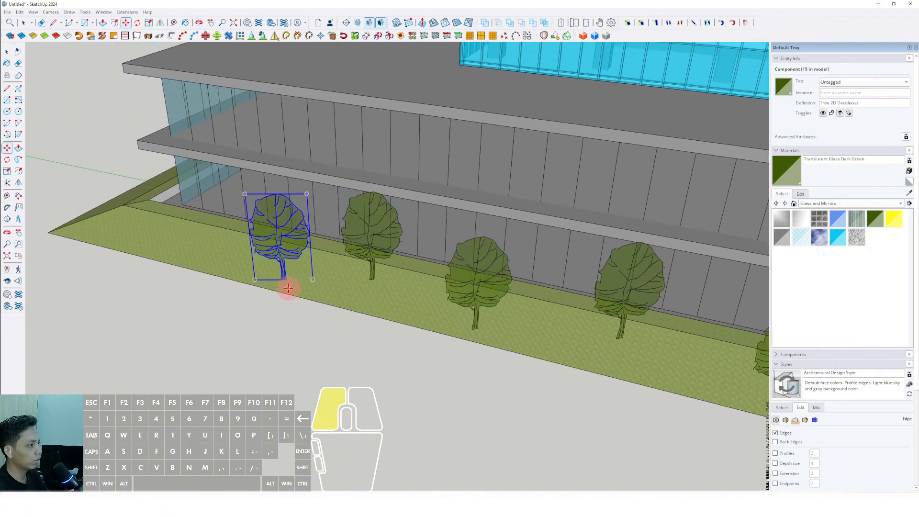
middle_drag(288, 288, 428, 314)
scroll(428, 314, up, 3)
click(429, 314)
middle_drag(285, 257, 363, 285)
click(335, 275)
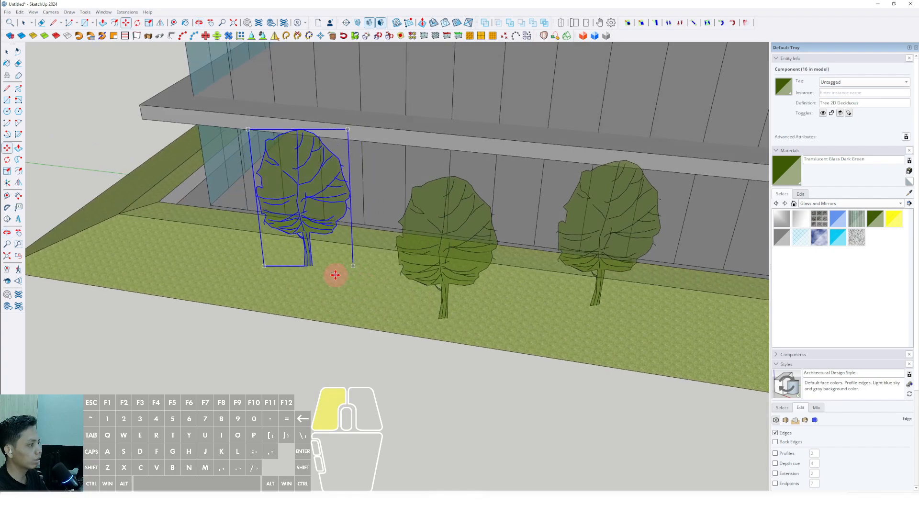
Step: Copy more trees in a staggered row along the third side of the berm to its end corner
middle_drag(273, 286, 396, 310)
click(265, 281)
click(266, 293)
click(312, 281)
middle_drag(313, 281, 388, 292)
click(395, 277)
click(361, 305)
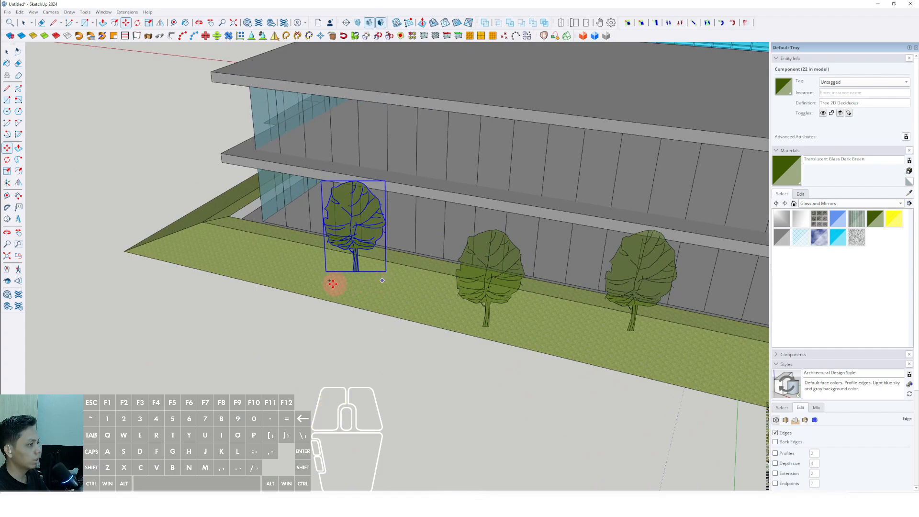
click(281, 281)
Step: Place the last tree copies on the short front berm strip between the podium corner and the entrance
middle_drag(281, 281, 550, 320)
click(357, 307)
click(433, 312)
middle_drag(432, 311, 500, 334)
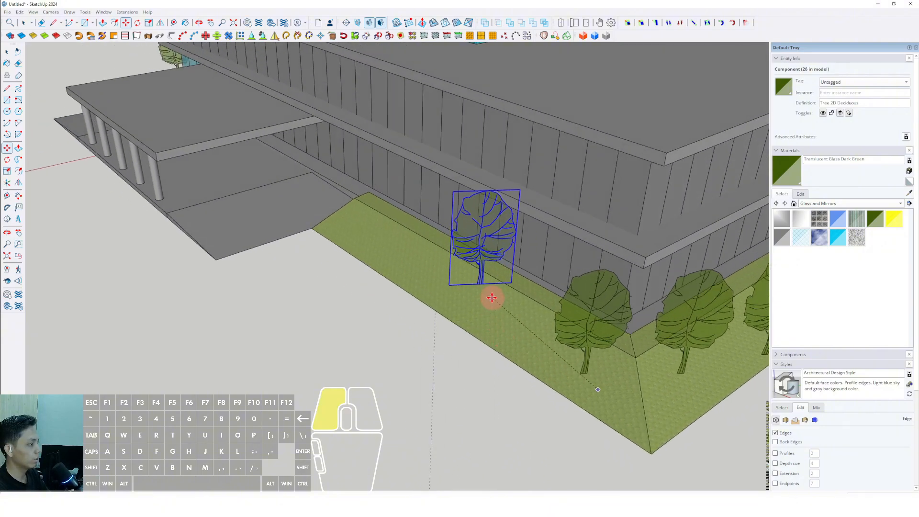
click(411, 272)
scroll(421, 267, down, 6)
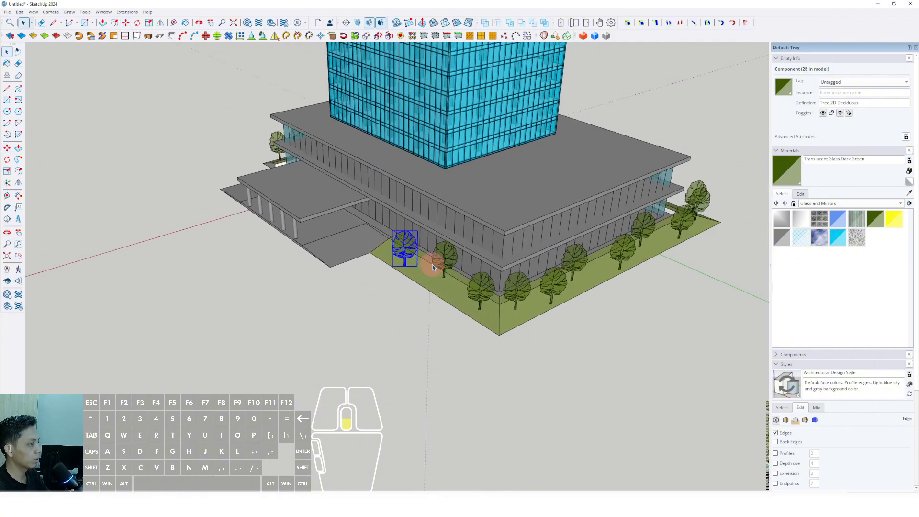
Step: Examine the podium and its surrounding trees from several distances and angles
middle_drag(431, 263, 605, 222)
key(space)
scroll(437, 269, down, 3)
middle_drag(437, 268, 372, 353)
scroll(412, 303, up, 3)
scroll(404, 268, down, 4)
scroll(388, 323, up, 4)
scroll(430, 310, up, 4)
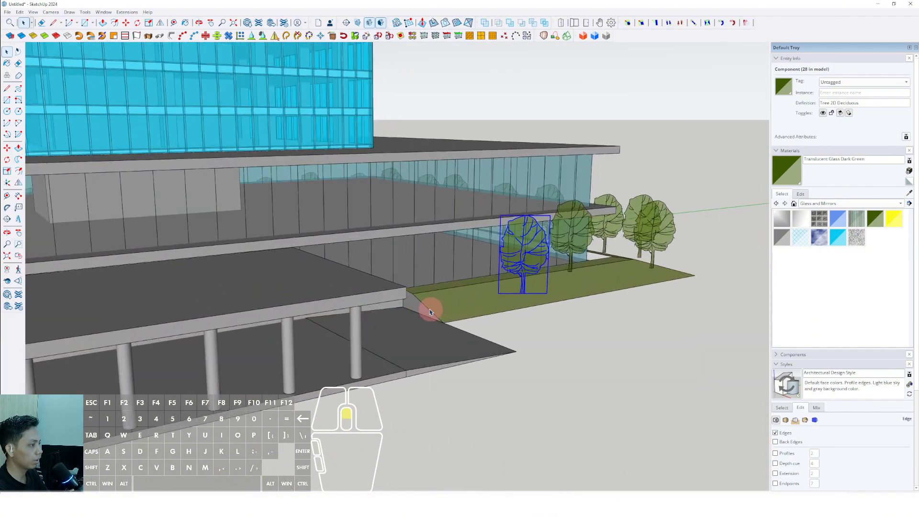
Step: Open the berm group and copy its end profile face beside the entrance canopy
triple_click(415, 298)
scroll(414, 299, up, 2)
click(414, 299)
scroll(397, 308, up, 2)
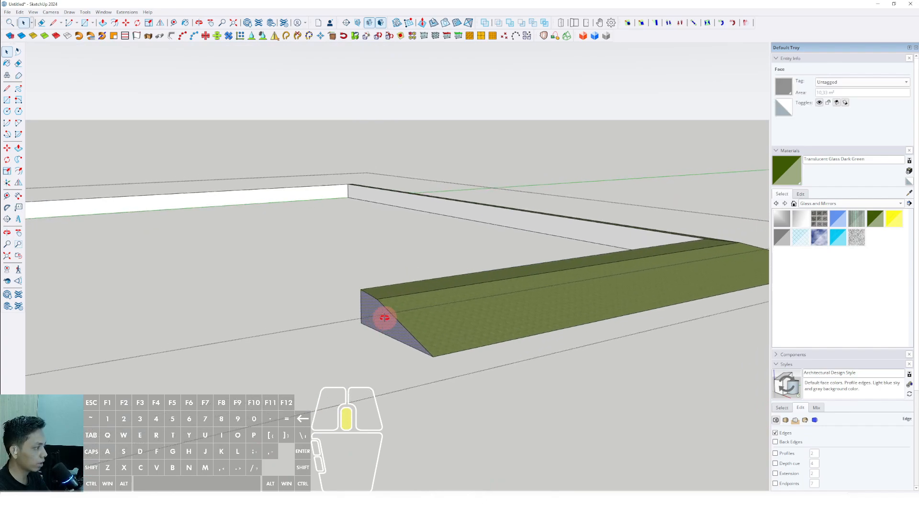
click(19, 14)
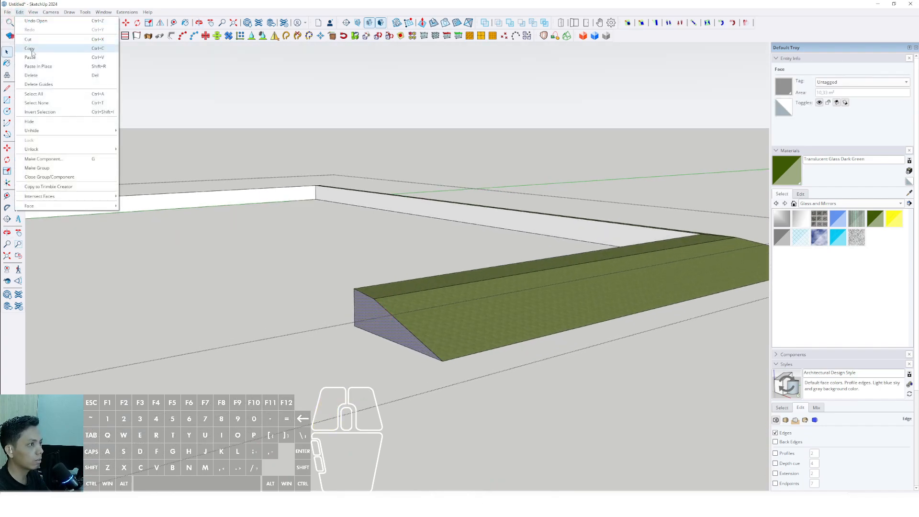
click(30, 48)
Step: Close the berm group and paste the copied profile in place outside it
scroll(90, 85, down, 5)
scroll(300, 222, down, 2)
click(449, 175)
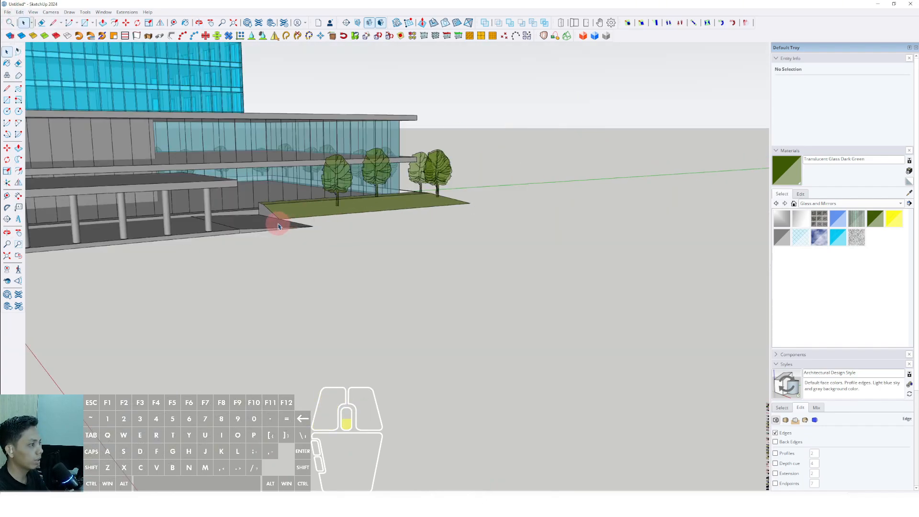
scroll(277, 226, up, 3)
middle_drag(277, 226, 364, 230)
scroll(347, 263, up, 2)
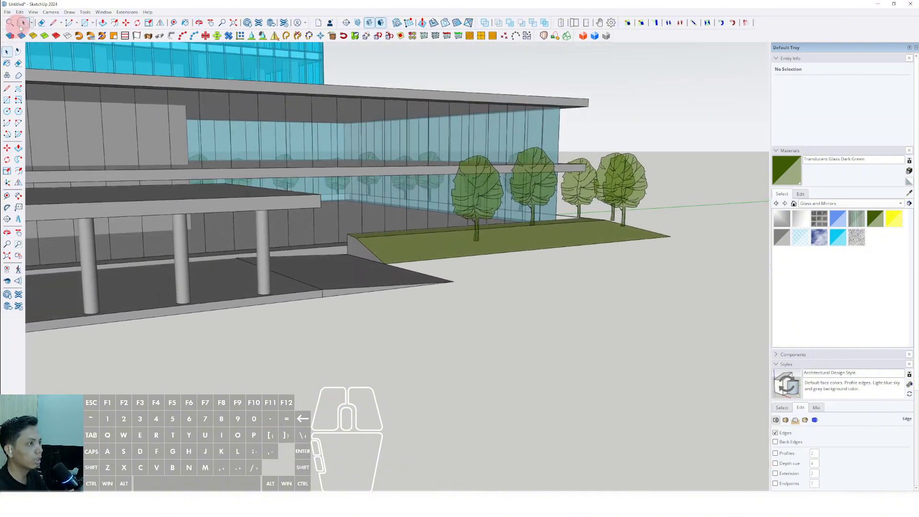
click(19, 11)
click(42, 68)
scroll(378, 258, up, 6)
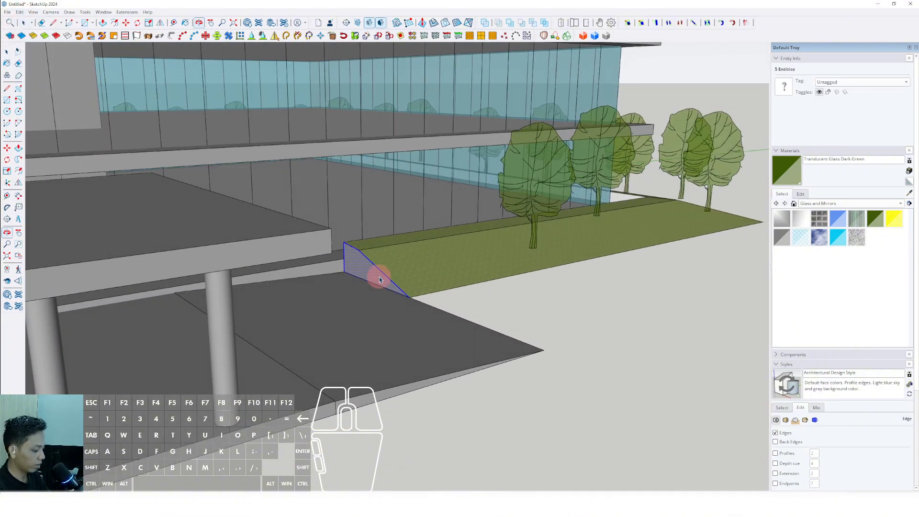
Step: Move the pasted profile to the front corner of the entrance driveway, near the outermost canopy column
key(m)
click(347, 274)
scroll(434, 273, down, 6)
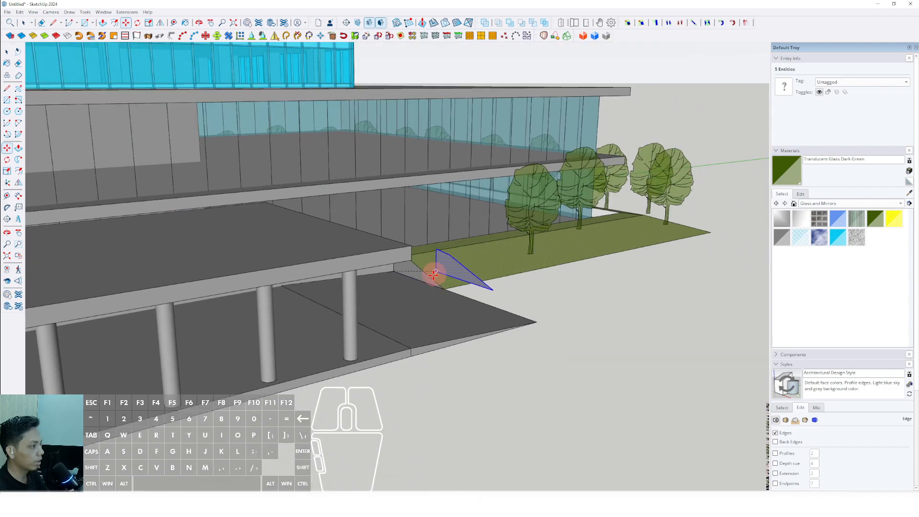
shift+middle_drag(434, 273, 540, 237)
click(275, 339)
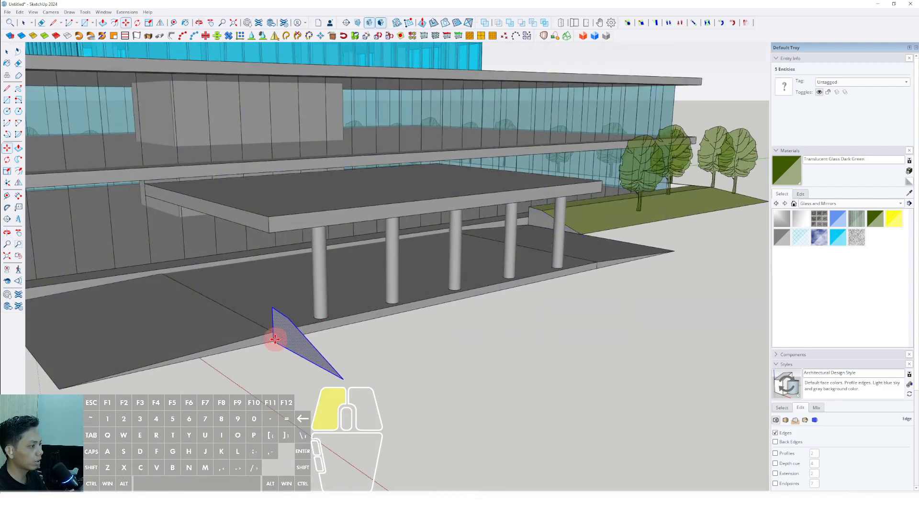
Step: Extrude the profile along the driveway's front edge beside the canopy columns and group the resulting solid
click(299, 331)
scroll(448, 298, down, 3)
middle_drag(536, 285, 492, 267)
key(space)
scroll(360, 302, down, 4)
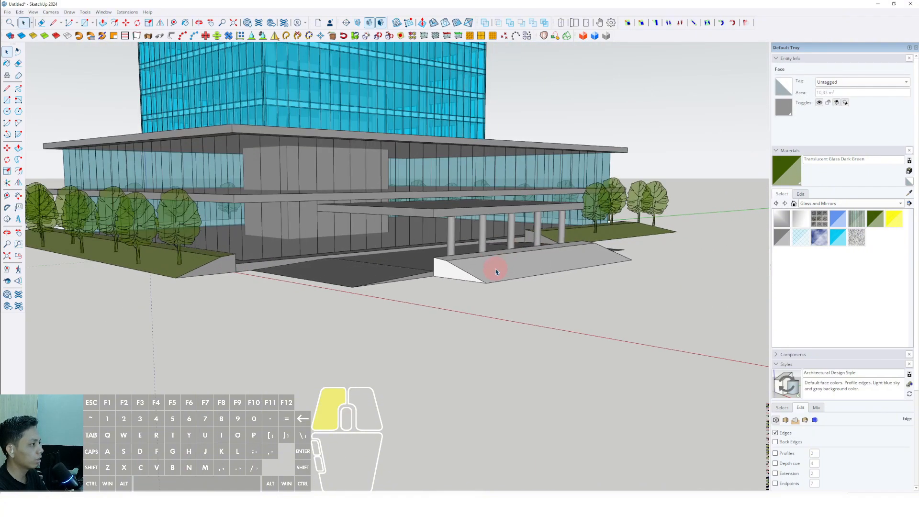
click(492, 267)
right_click(501, 273)
click(519, 336)
Step: Sample Color M06 from the model and paint the new front berm group with it
scroll(519, 336, down, 2)
shift+middle_drag(518, 335, 474, 381)
click(909, 193)
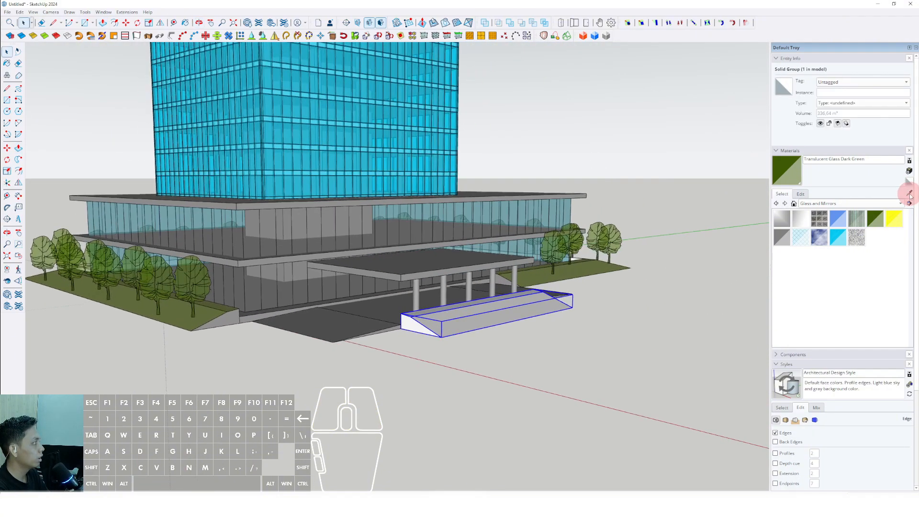
scroll(217, 336, up, 1)
click(343, 314)
click(513, 314)
key(space)
Step: Open the front berm group and paint its top and sloped faces with Vegetation Grass sampled from the neighbouring berm
scroll(466, 353, up, 5)
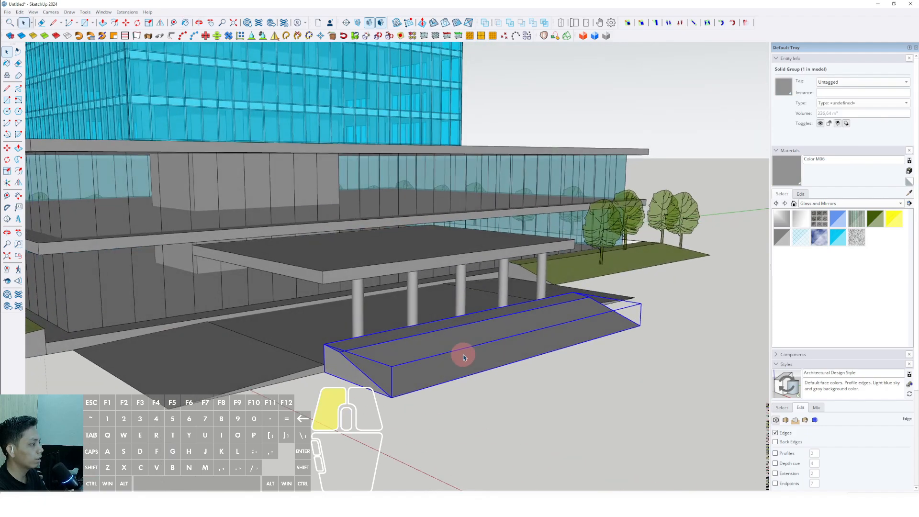
click(518, 335)
scroll(518, 335, down, 3)
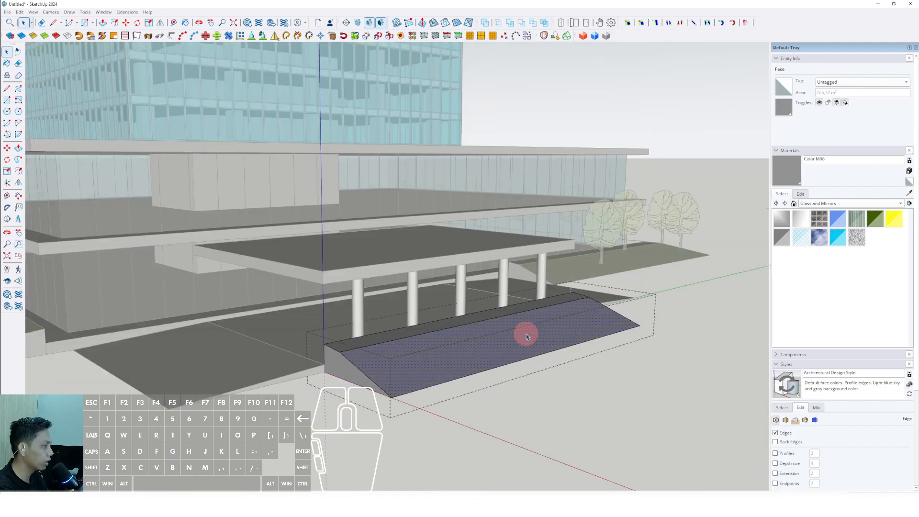
scroll(606, 309, up, 1)
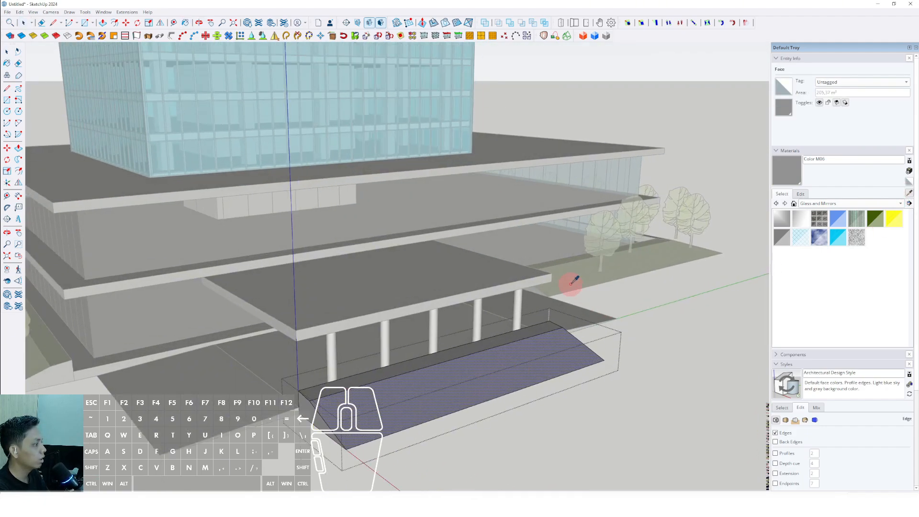
click(569, 287)
mouse_move(514, 397)
middle_down()
mouse_move(498, 372)
mouse_move(440, 355)
mouse_move(402, 322)
middle_up()
click(466, 382)
click(402, 321)
key(space)
scroll(428, 323, down, 4)
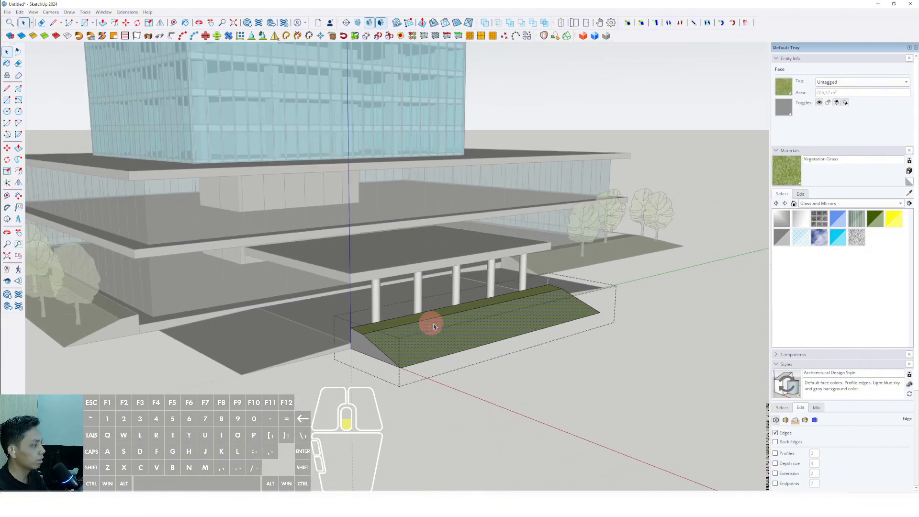
Step: Close the berm group and copy a deciduous tree from the far berm onto the near end of the front berm
click(692, 317)
middle_drag(531, 290, 491, 297)
scroll(540, 281, up, 3)
click(541, 284)
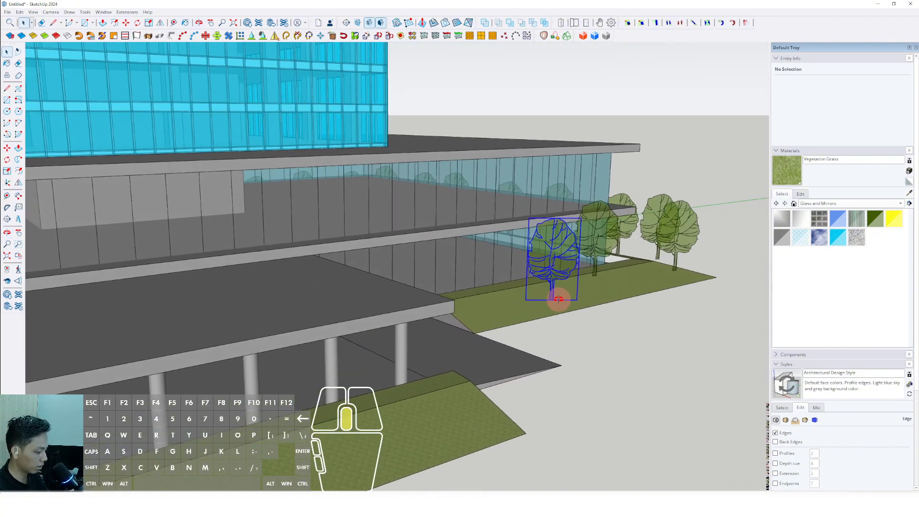
key(m)
scroll(551, 306, up, 2)
click(551, 308)
scroll(472, 317, down, 4)
scroll(427, 344, up, 3)
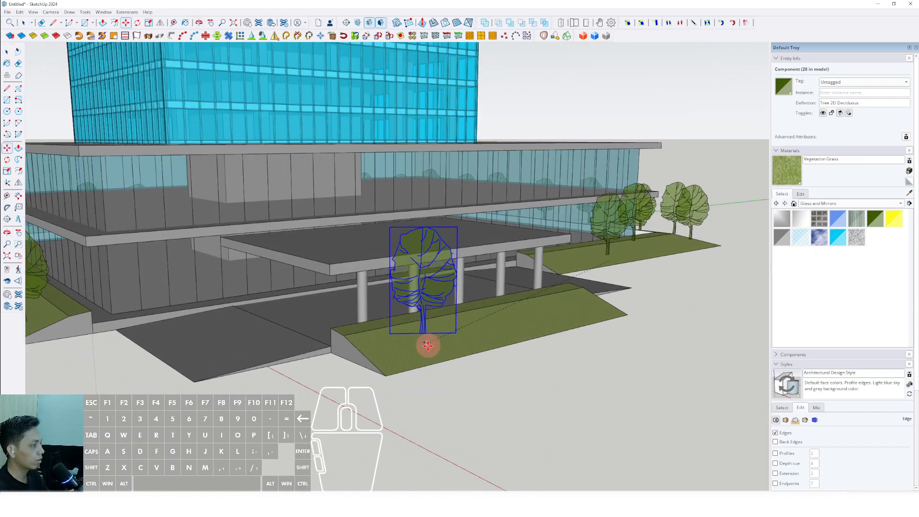
click(426, 357)
scroll(431, 356, up, 2)
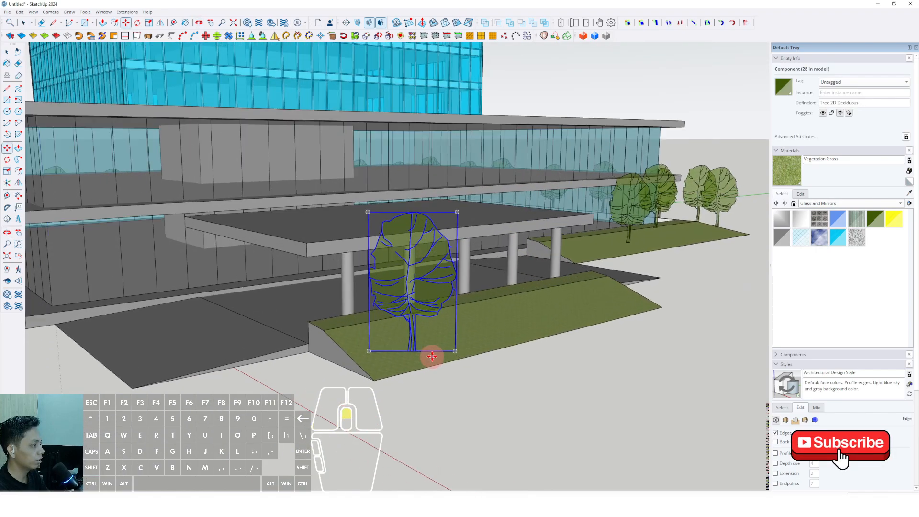
Step: Copy the new tree once more farther along the front berm and clear the selection
click(446, 337)
shift+middle_drag(529, 314, 472, 339)
scroll(536, 327, down, 5)
drag(628, 175, 598, 217)
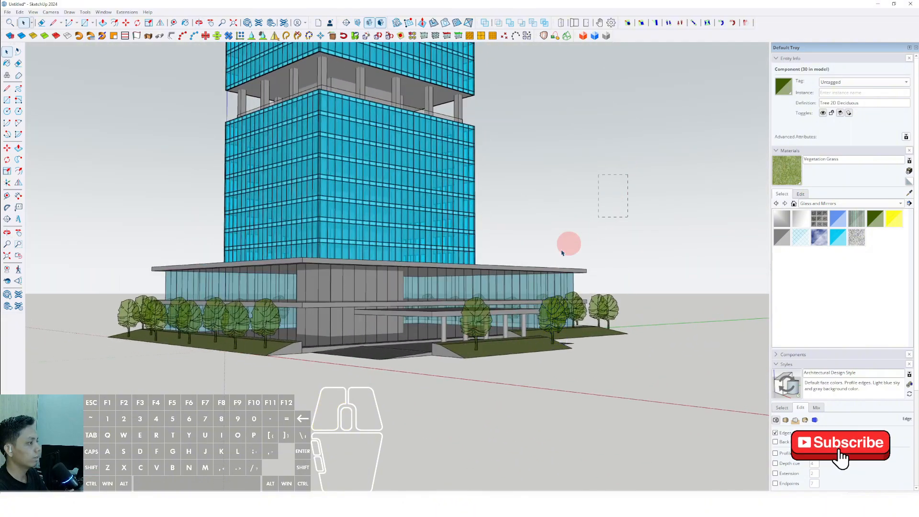
Step: Draw a rectangle over the ground-floor glazing beneath the entrance canopy
scroll(522, 268, down, 2)
shift+middle_drag(486, 282, 471, 341)
middle_drag(471, 341, 404, 322)
scroll(364, 364, up, 3)
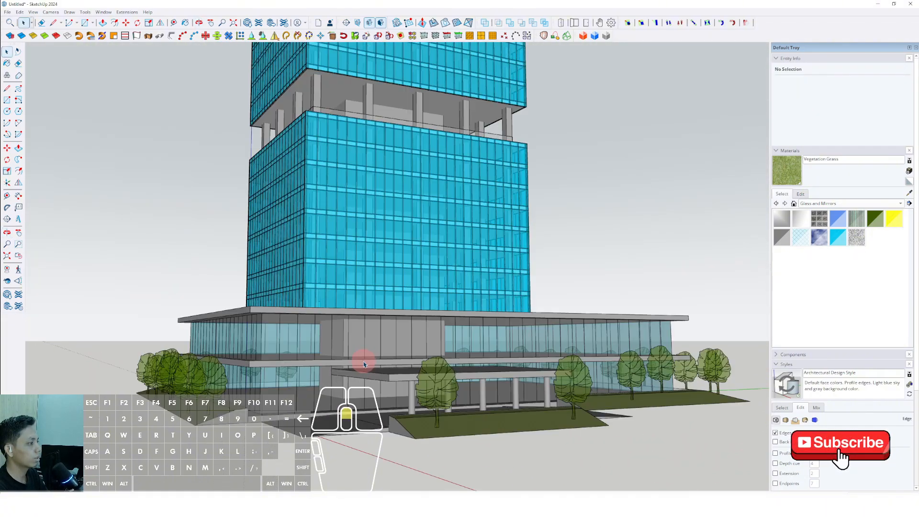
middle_drag(364, 365, 333, 327)
middle_drag(495, 328, 411, 353)
scroll(443, 338, up, 6)
scroll(360, 255, up, 2)
middle_drag(360, 243, 517, 321)
scroll(517, 320, up, 5)
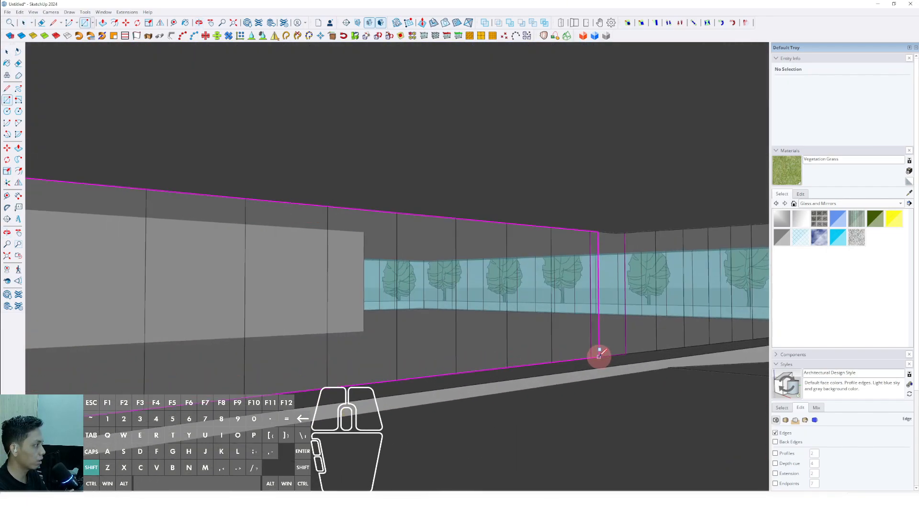
click(614, 233)
scroll(598, 258, down, 4)
Step: Extrude the rectangle under the canopy into a thin entrance wall with Push/Pull
middle_drag(565, 287, 361, 310)
key(v)
key(space)
click(289, 297)
click(289, 283)
click(268, 283)
key(space)
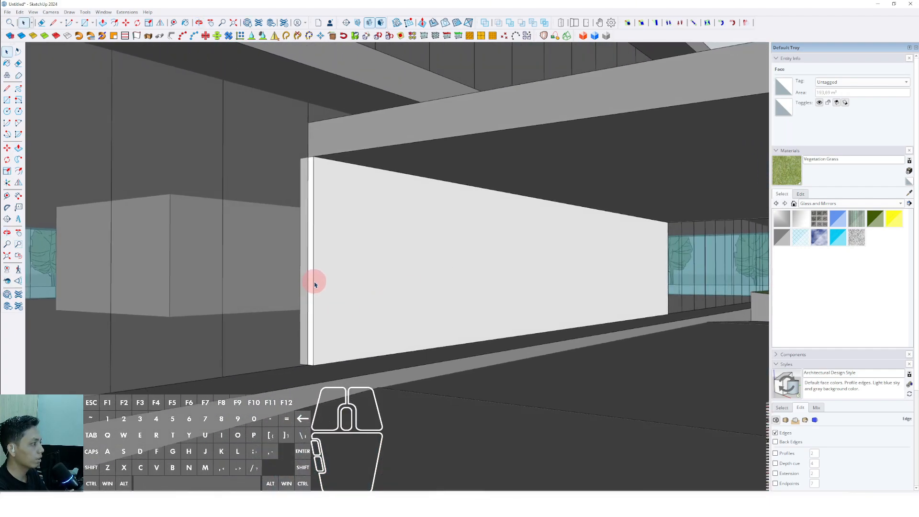
Step: Outline a large rectangular opening and a smaller one beside it along the base of the entrance wall
middle_drag(315, 285, 330, 327)
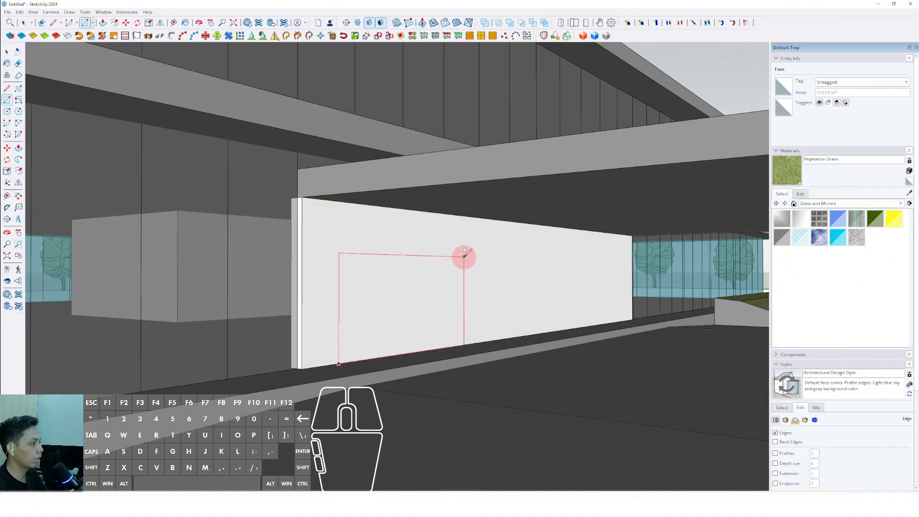
click(465, 255)
key(space)
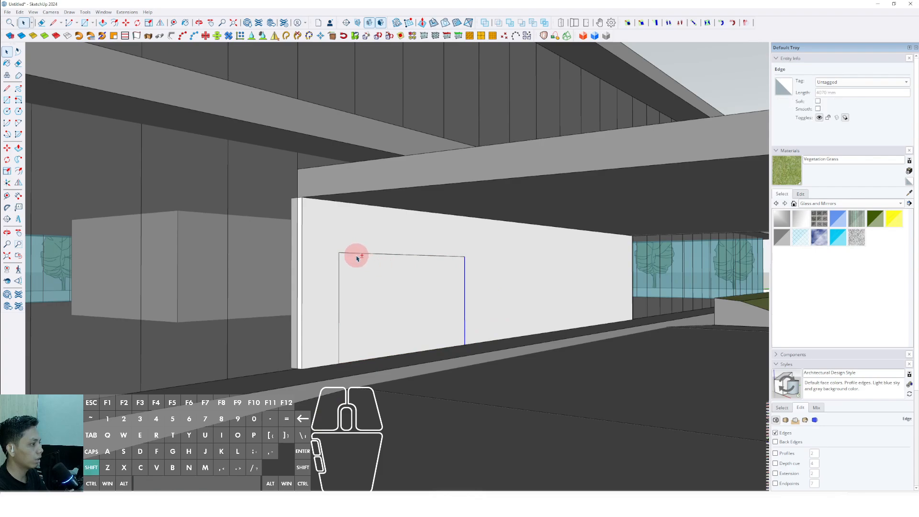
double_click(341, 270)
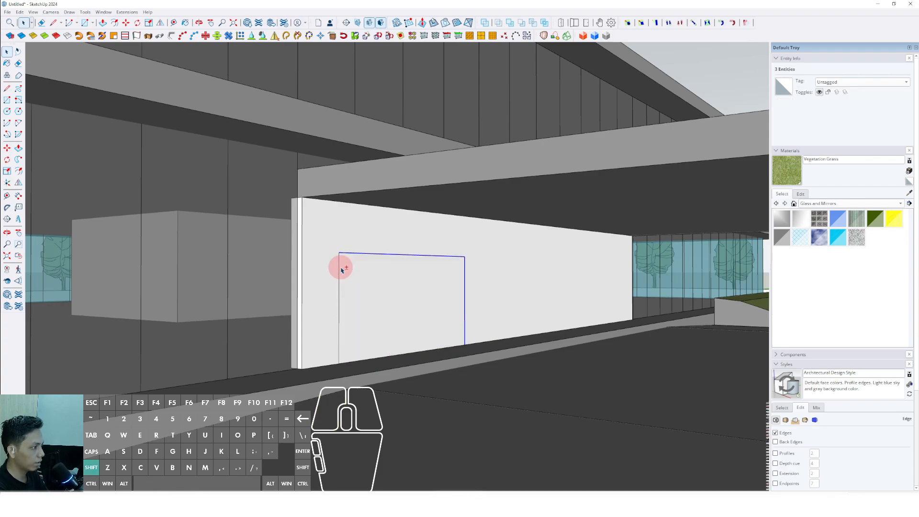
middle_drag(341, 265, 404, 267)
key(space)
Step: Select the entire entrance wall with its opening outlines and make it a group
click(412, 261)
right_click(413, 262)
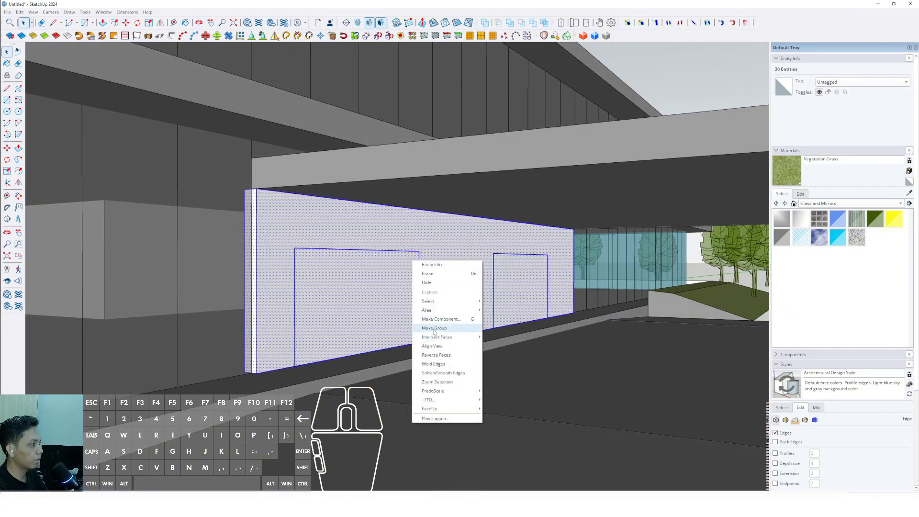
click(434, 329)
Step: Open the wall group and push both outlined rectangles through the wall's thickness to cut two door openings
middle_drag(405, 302, 353, 292)
double_click(359, 284)
key(v)
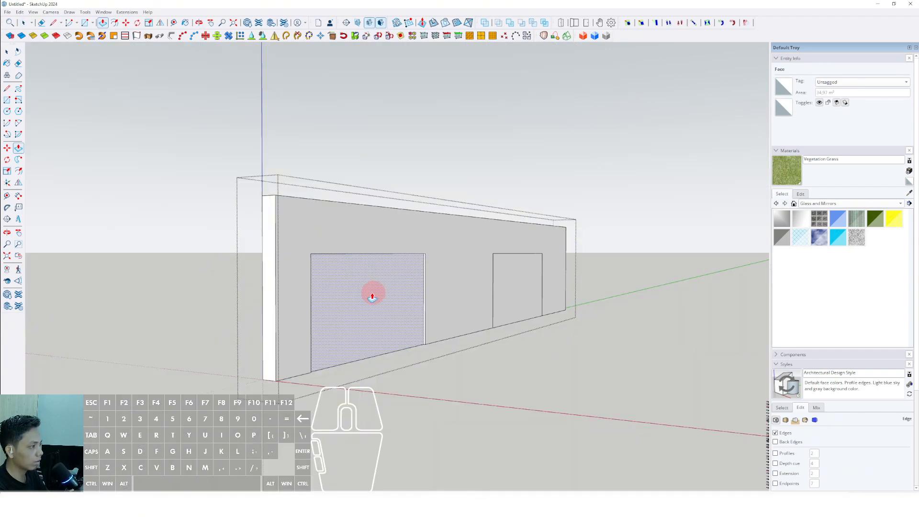
drag(372, 294, 346, 308)
key(space)
middle_drag(347, 308, 526, 296)
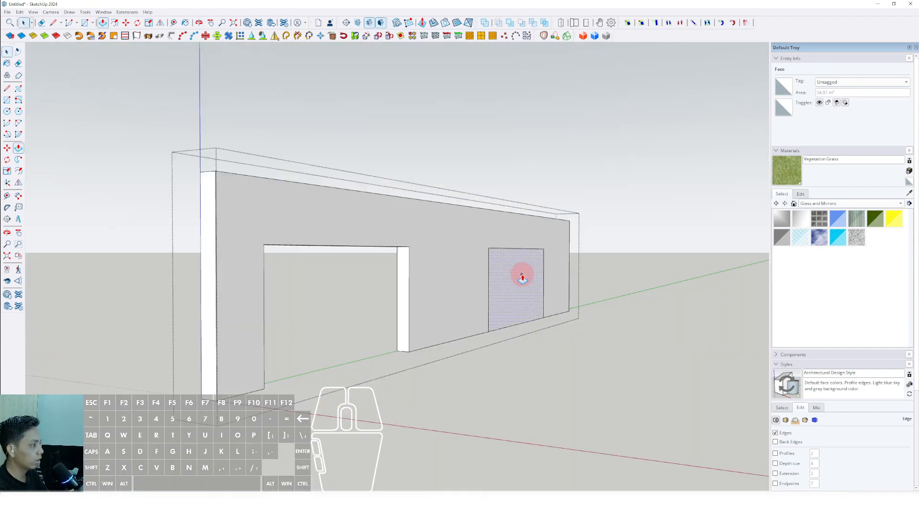
double_click(522, 278)
scroll(627, 222, down, 3)
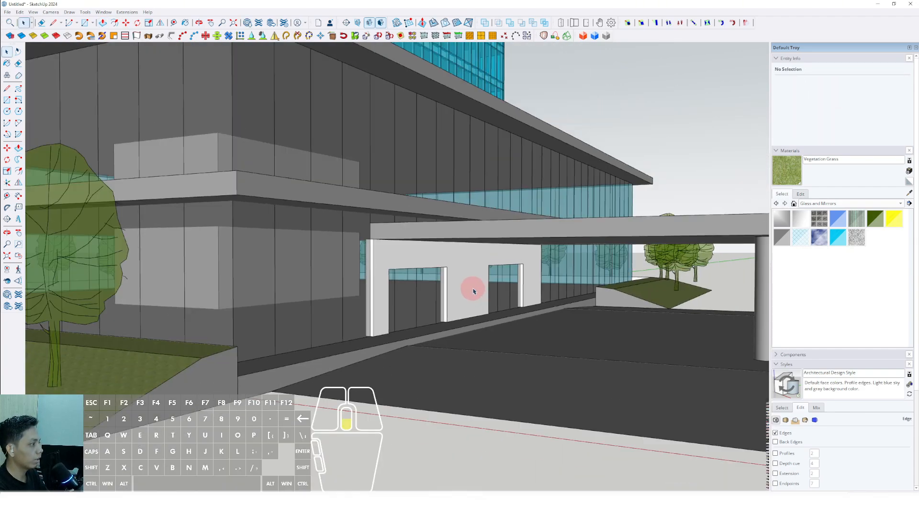
scroll(431, 278, up, 3)
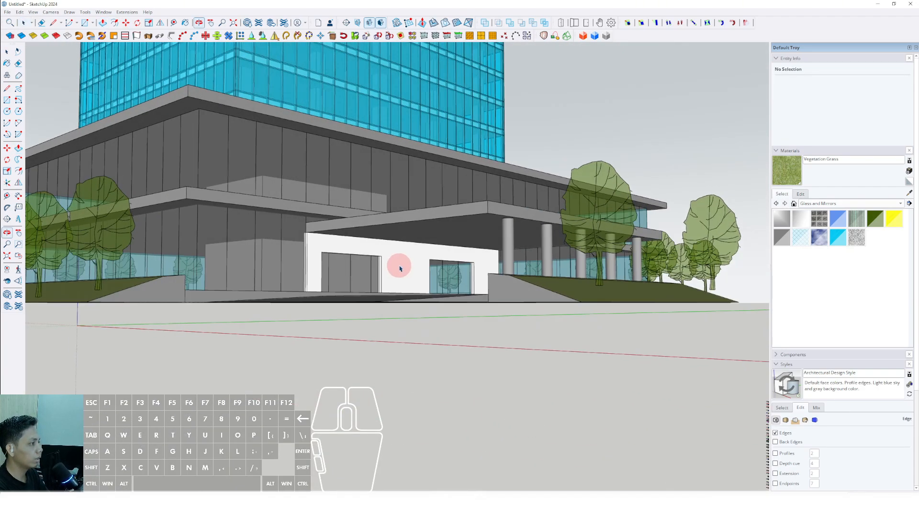
Step: Open the entrance canopy group and extend the slab's far end beyond the last column with Push/Pull
scroll(383, 263, up, 5)
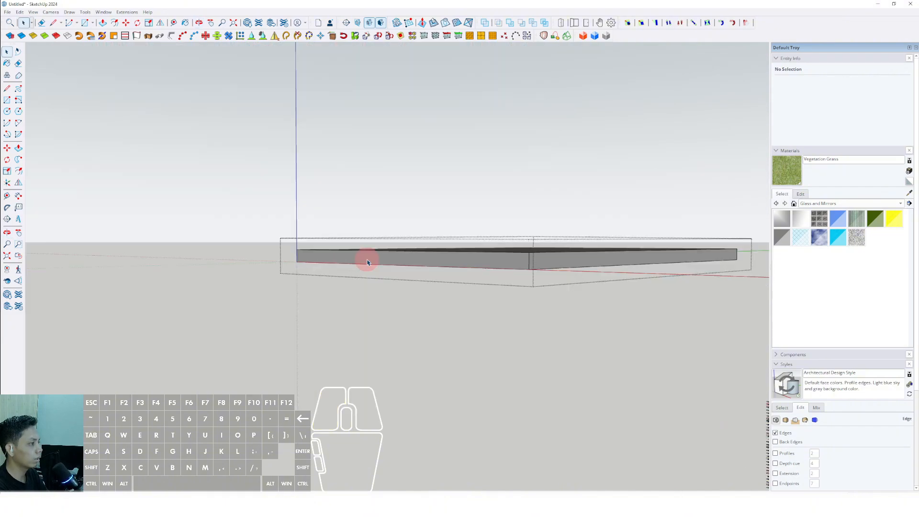
middle_drag(367, 262, 511, 159)
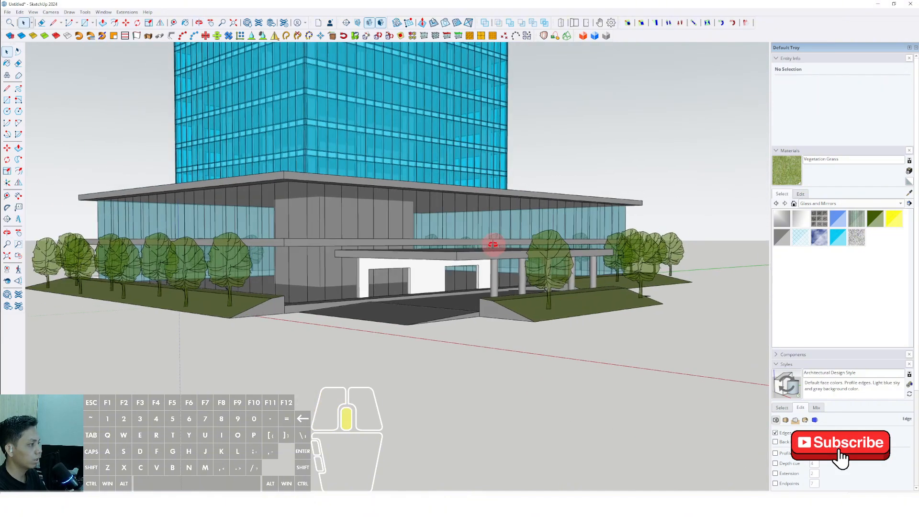
key(p)
middle_drag(493, 245, 363, 270)
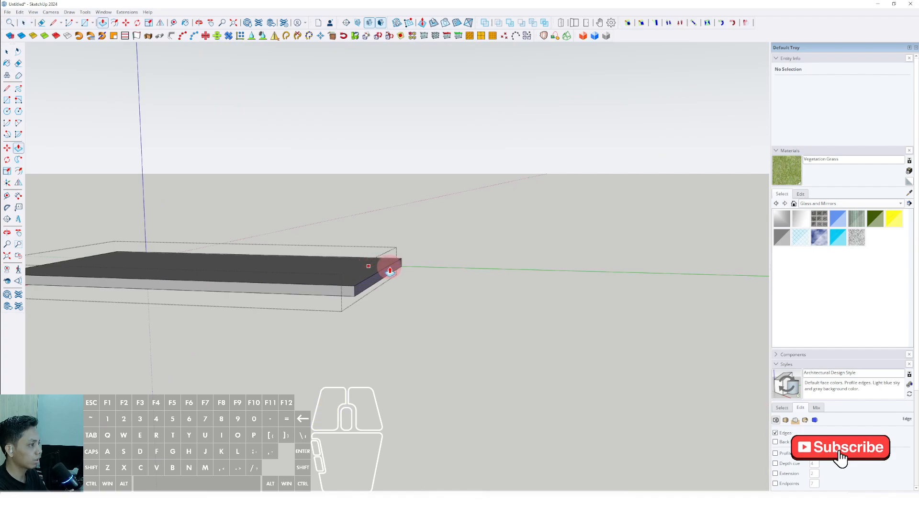
middle_drag(390, 271, 414, 269)
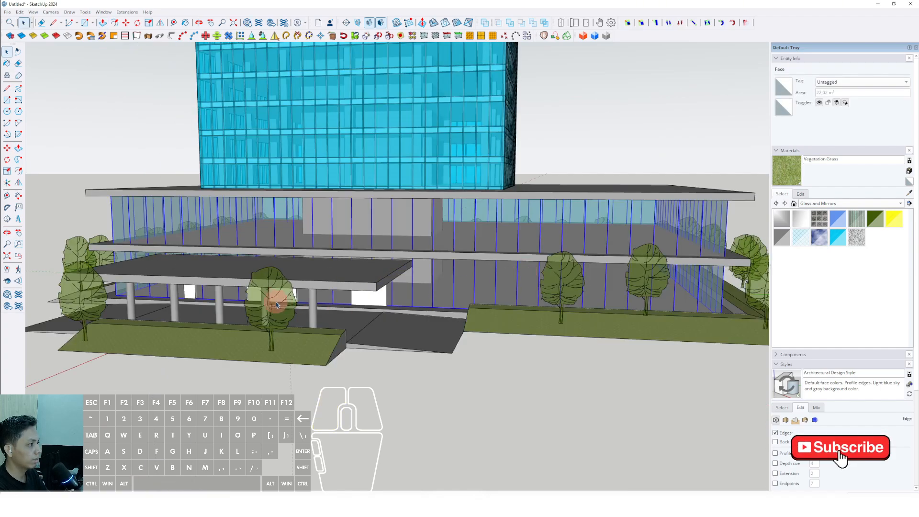
Step: Paint the entrance wall with Concrete Aggregate Smoke from the Asphalt and Concrete materials
middle_drag(266, 297, 525, 259)
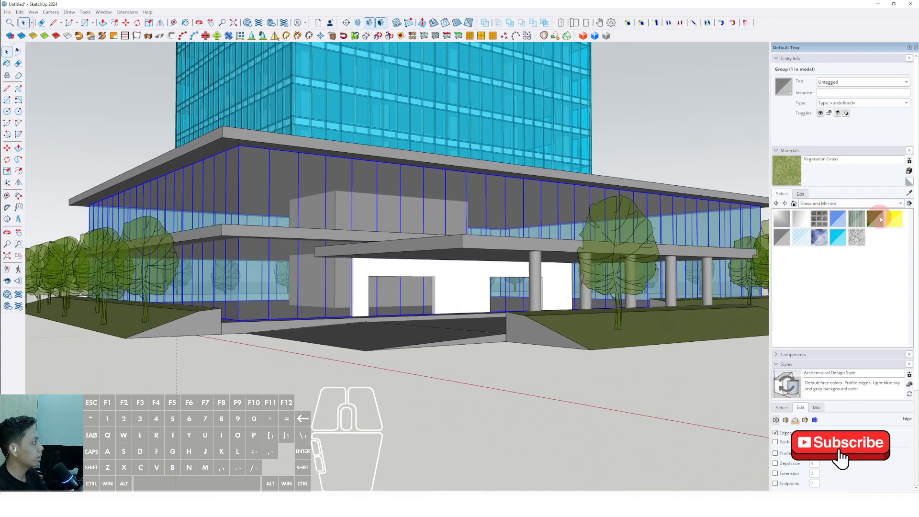
click(895, 204)
click(828, 172)
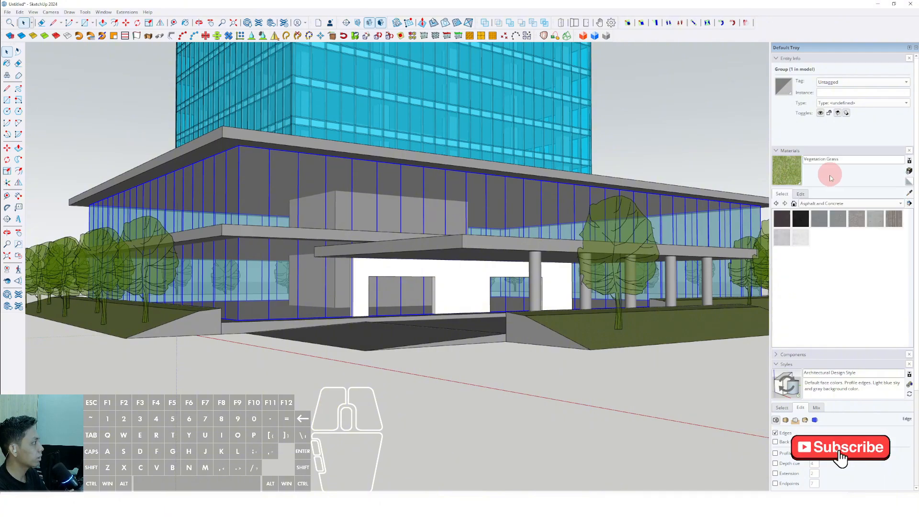
click(855, 229)
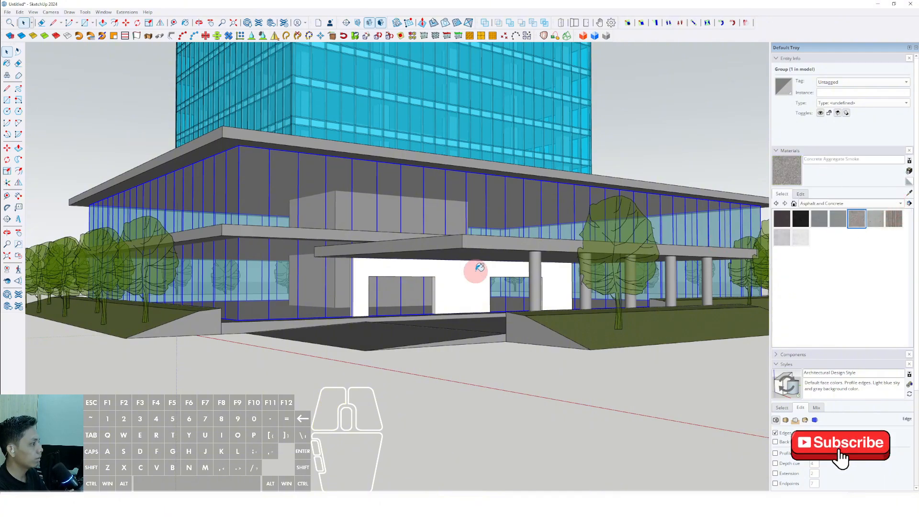
scroll(475, 266, up, 3)
click(463, 277)
scroll(462, 278, up, 4)
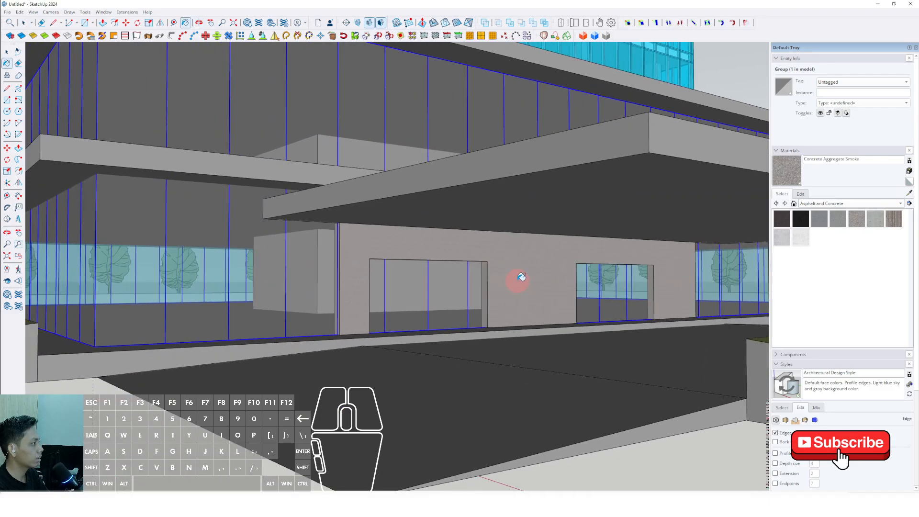
scroll(521, 277, down, 7)
middle_drag(521, 283, 627, 347)
Step: Repaint the entrance wall with Polished Concrete New and clear the selection
key(space)
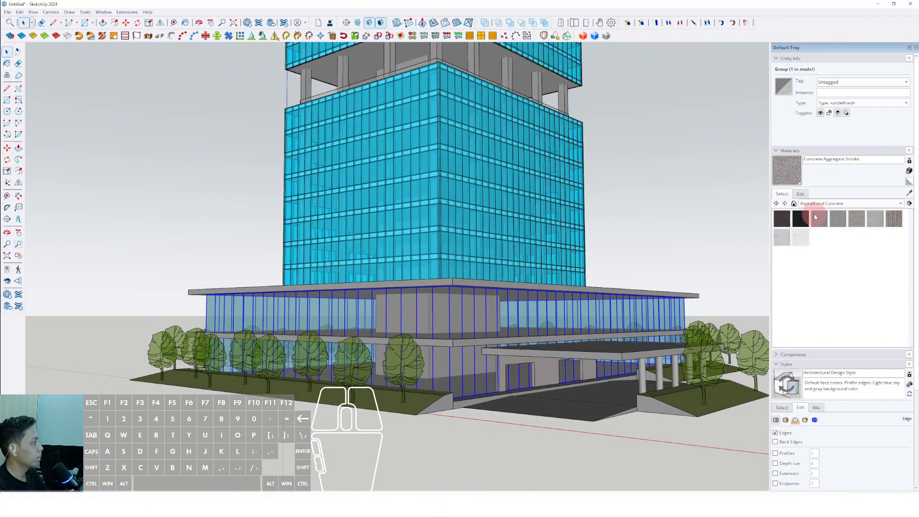
mouse_move(546, 368)
middle_down()
mouse_move(523, 344)
mouse_move(479, 334)
mouse_move(465, 363)
mouse_move(472, 355)
mouse_move(453, 349)
middle_up()
key(space)
scroll(471, 355, down, 3)
click(646, 215)
Step: Place the Silhouette Man Walking Bag and Silhouette Woman Walking Sideways components in front of the larger entrance opening
mouse_move(462, 301)
shift+middle_down()
mouse_move(462, 343)
mouse_move(532, 348)
mouse_move(543, 358)
mouse_move(512, 383)
mouse_move(420, 395)
mouse_move(446, 304)
shift+middle_up()
scroll(420, 397, down, 5)
scroll(434, 372, up, 2)
scroll(455, 444, up, 5)
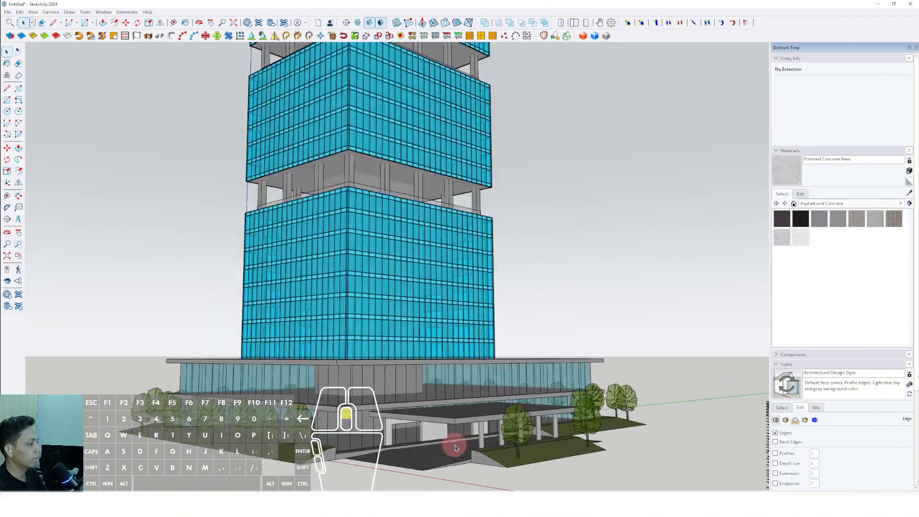
shift+middle_drag(454, 444, 476, 399)
scroll(476, 399, up, 5)
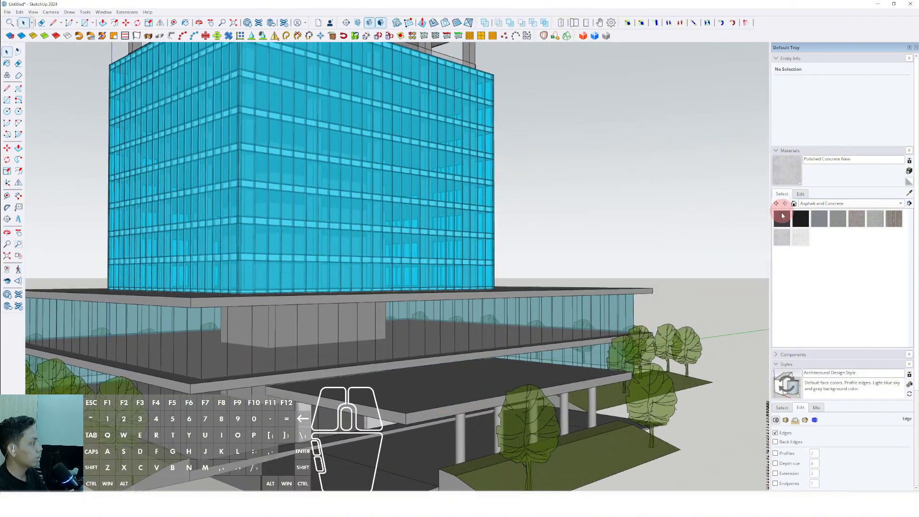
click(777, 151)
click(776, 171)
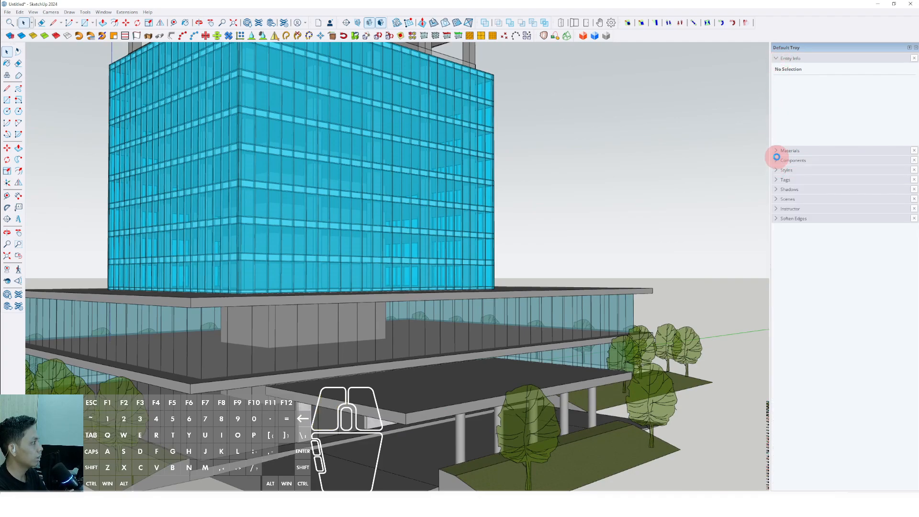
click(778, 161)
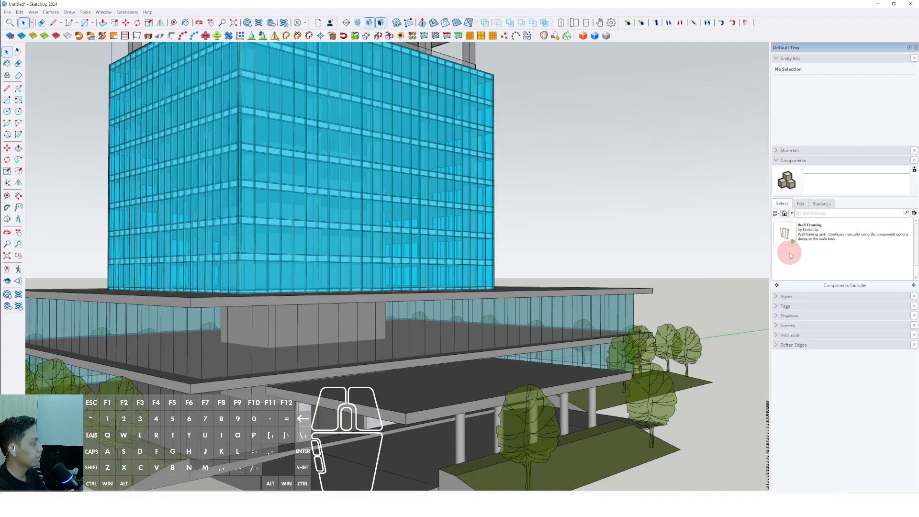
scroll(790, 254, down, 4)
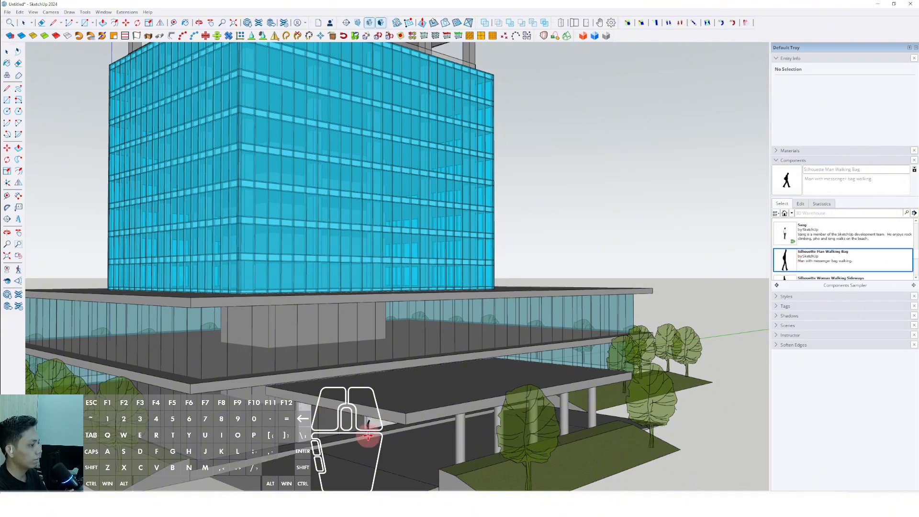
scroll(369, 433, up, 8)
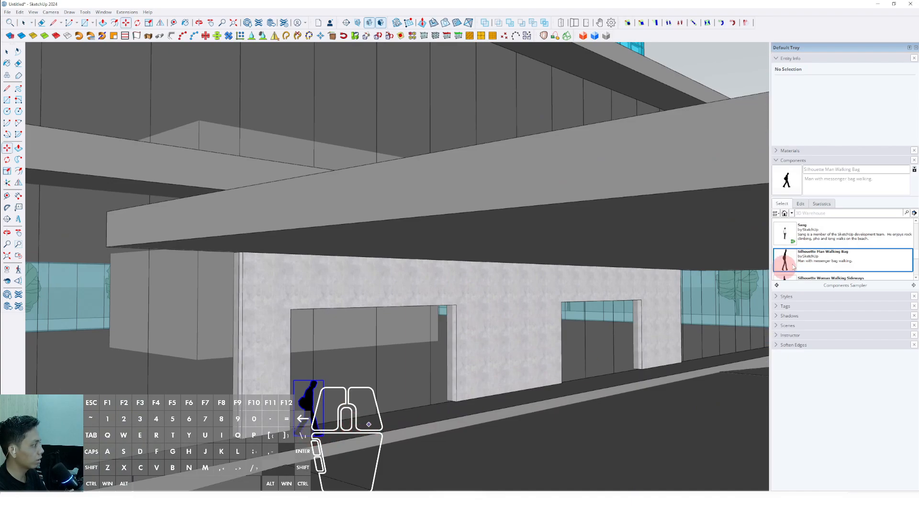
scroll(790, 261, down, 1)
click(813, 259)
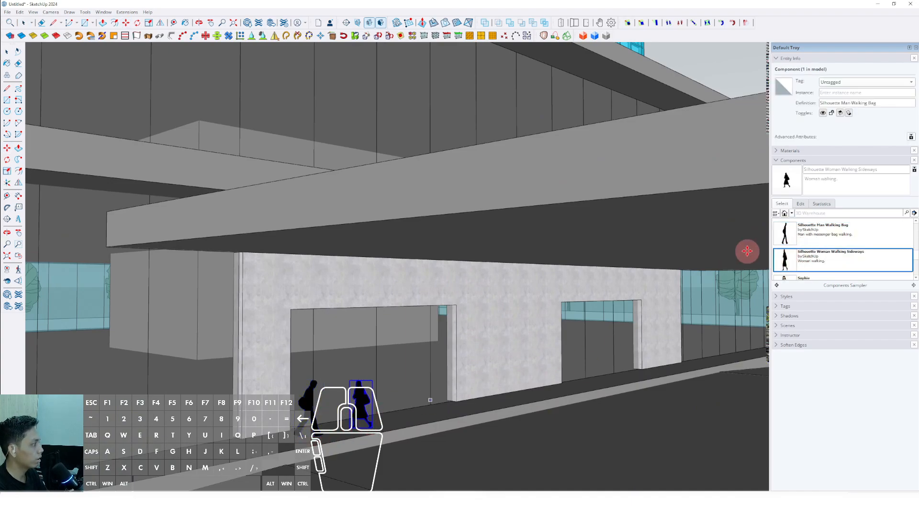
Step: Place the standing man in a white shirt and the man with crossed arms components between the two entrance openings
scroll(790, 244, up, 1)
click(790, 239)
scroll(467, 408, up, 3)
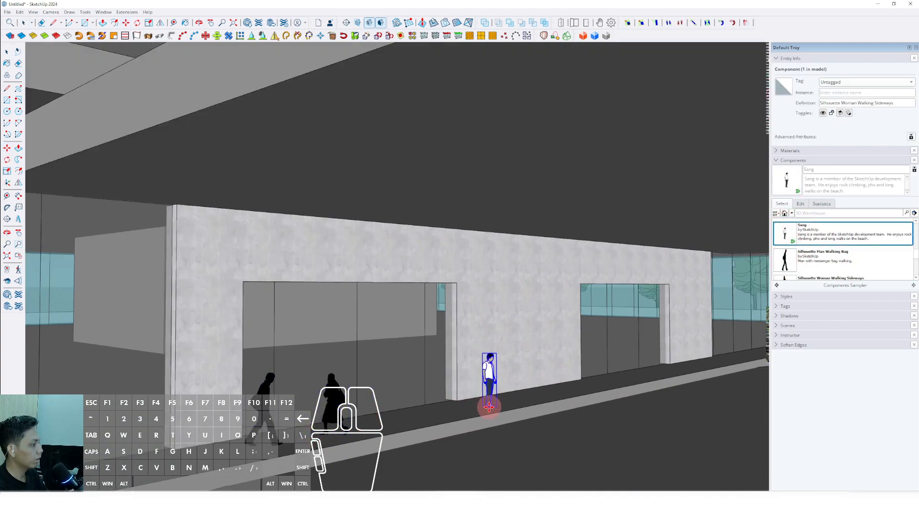
scroll(799, 234, up, 2)
click(789, 242)
scroll(528, 390, up, 3)
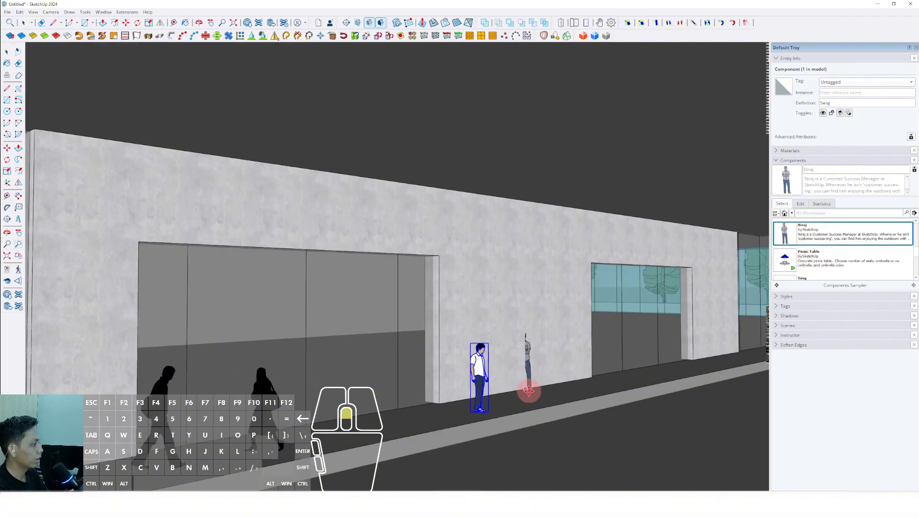
click(535, 395)
Step: Place the man in a green jacket and the woman in a blue dress components in front of the smaller entrance opening
scroll(804, 245, down, 2)
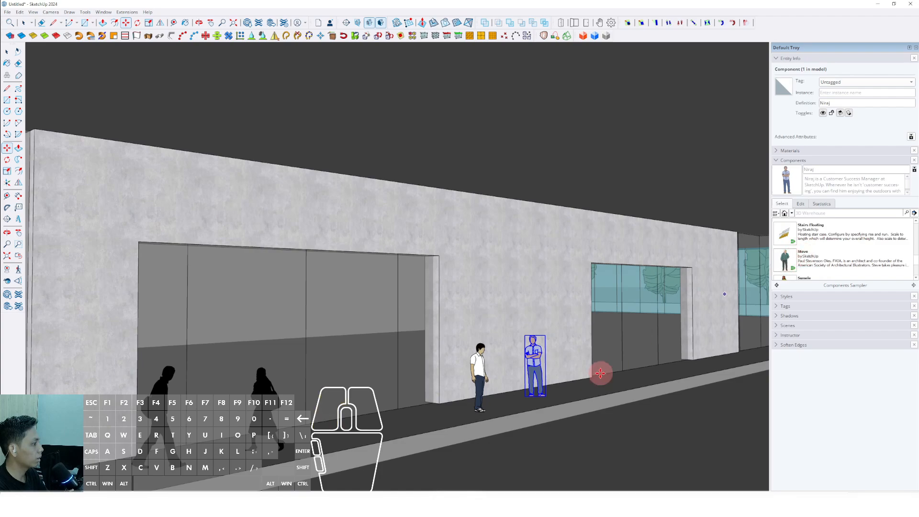
scroll(600, 373, up, 2)
click(616, 383)
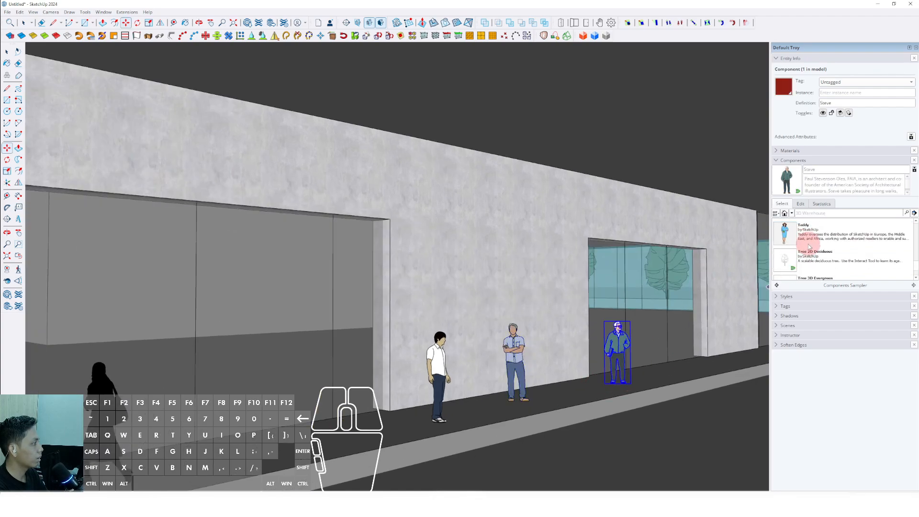
click(785, 235)
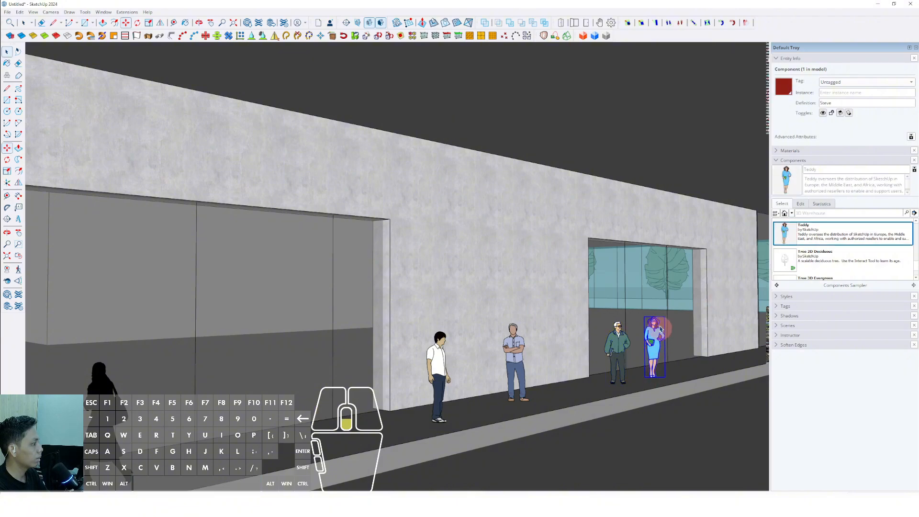
scroll(652, 343, down, 4)
scroll(554, 338, down, 1)
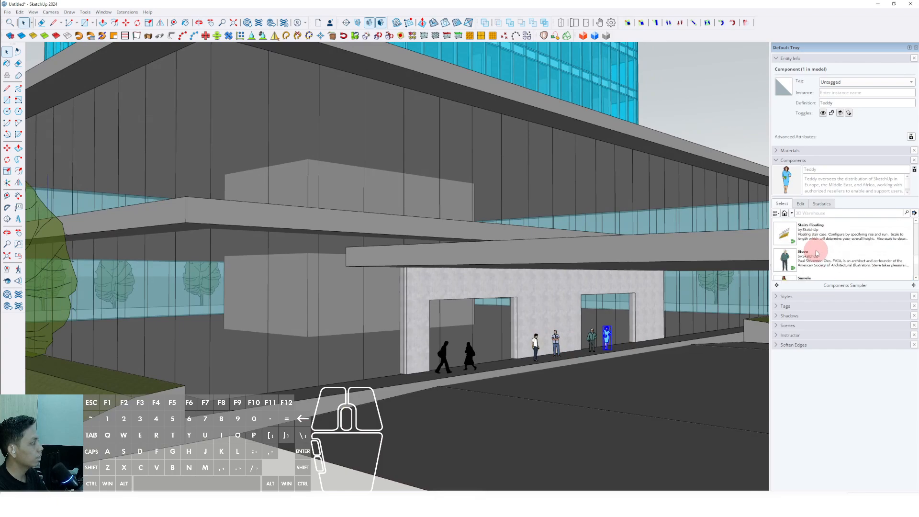
Step: Place the Car Sedan component on the driveway in front of the entrance and rotate it to align with the drive
scroll(816, 252, up, 3)
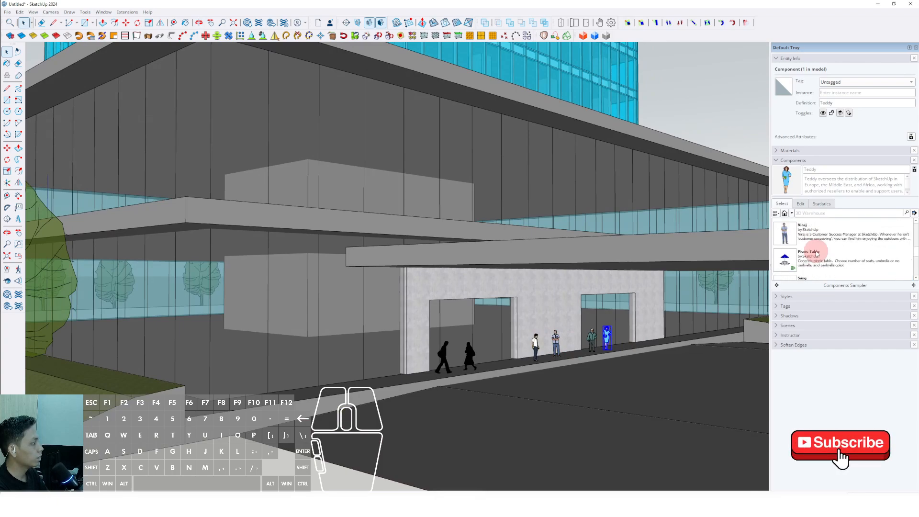
scroll(816, 253, up, 1)
scroll(817, 254, up, 2)
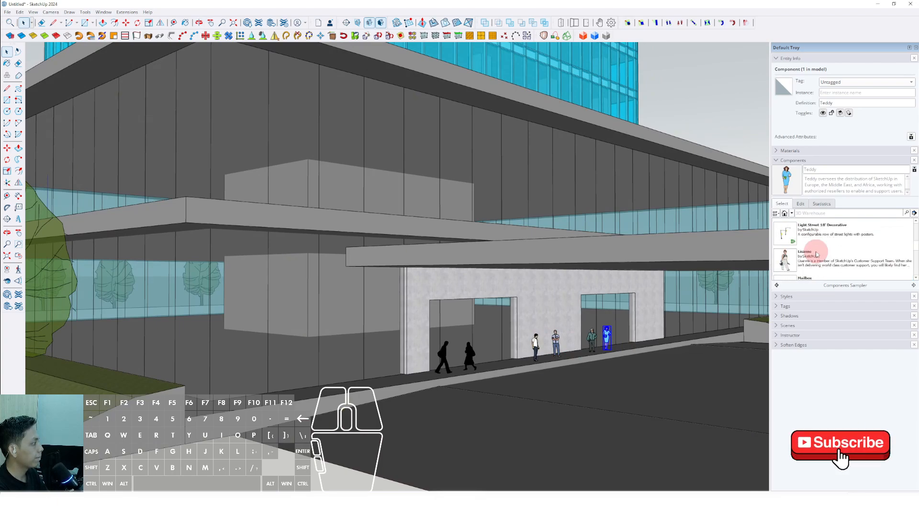
scroll(816, 254, up, 2)
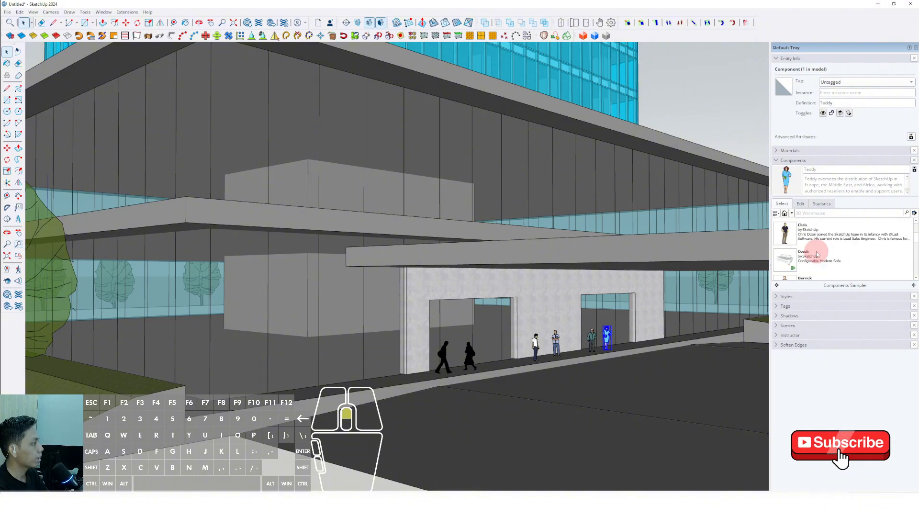
click(791, 237)
scroll(625, 379, down, 3)
shift+middle_drag(626, 379, 525, 374)
scroll(538, 378, up, 3)
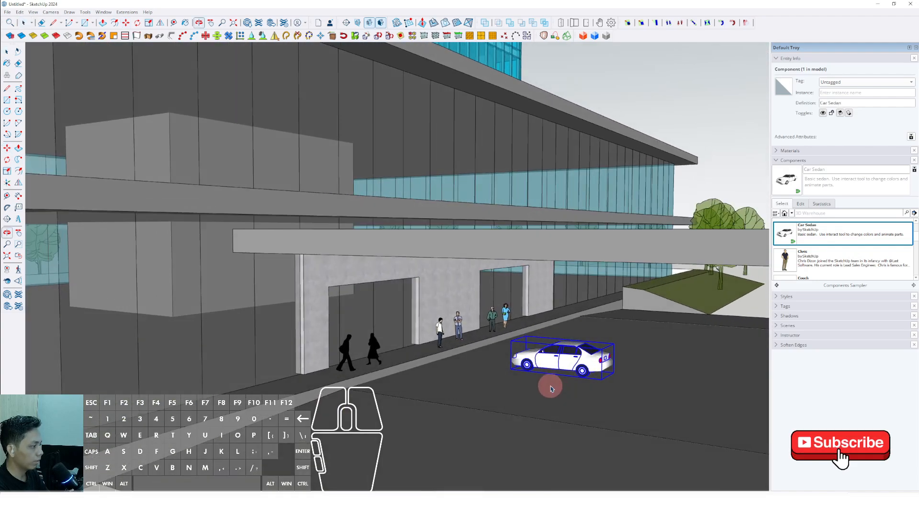
key(q)
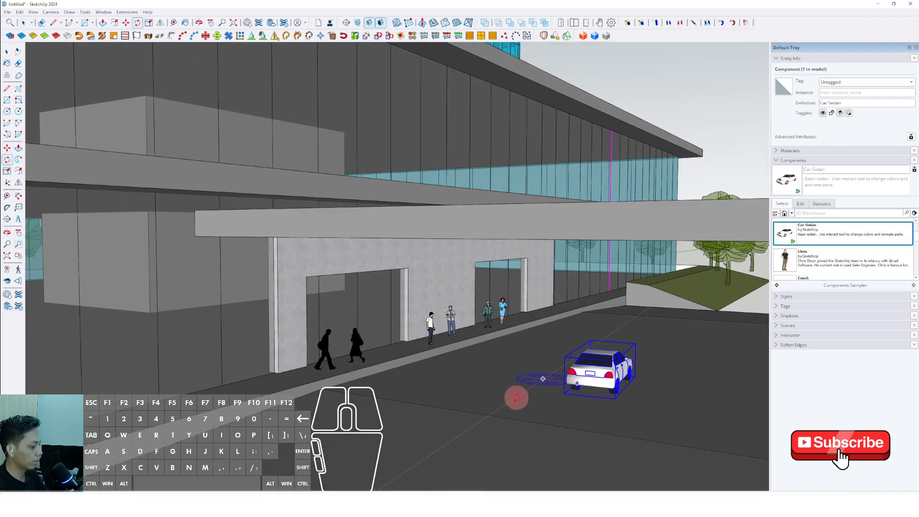
Step: Copy the sedan farther along the driveway and make another copy near the canopy columns
key(m)
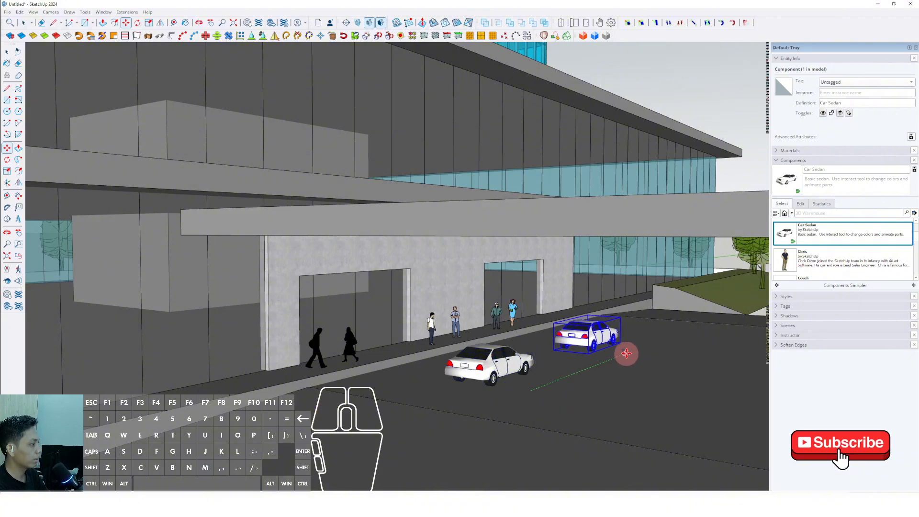
click(625, 353)
scroll(613, 359, down, 4)
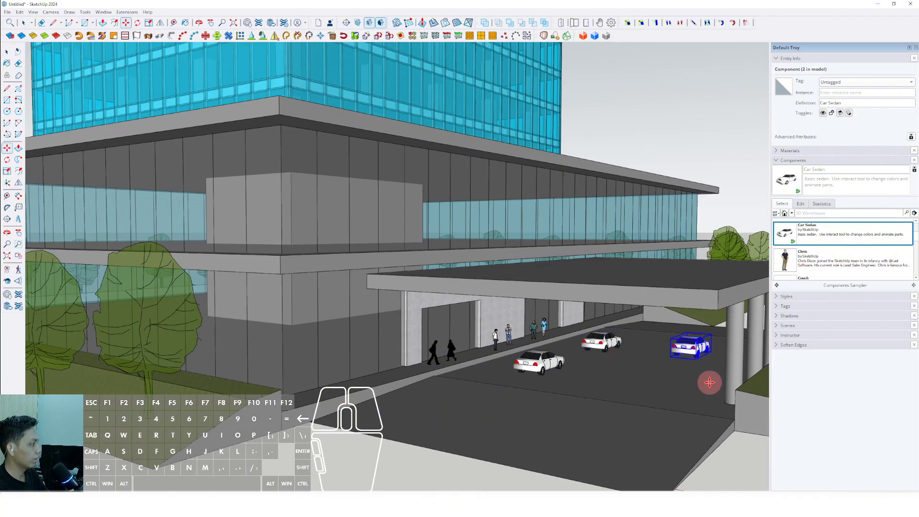
scroll(647, 382, down, 5)
middle_drag(638, 371, 503, 391)
key(space)
Step: Open the tower column component and extend the columns' lower ends through the podium to the ground with Push/Pull
middle_drag(433, 347, 437, 293)
scroll(431, 357, up, 5)
middle_drag(434, 406, 473, 377)
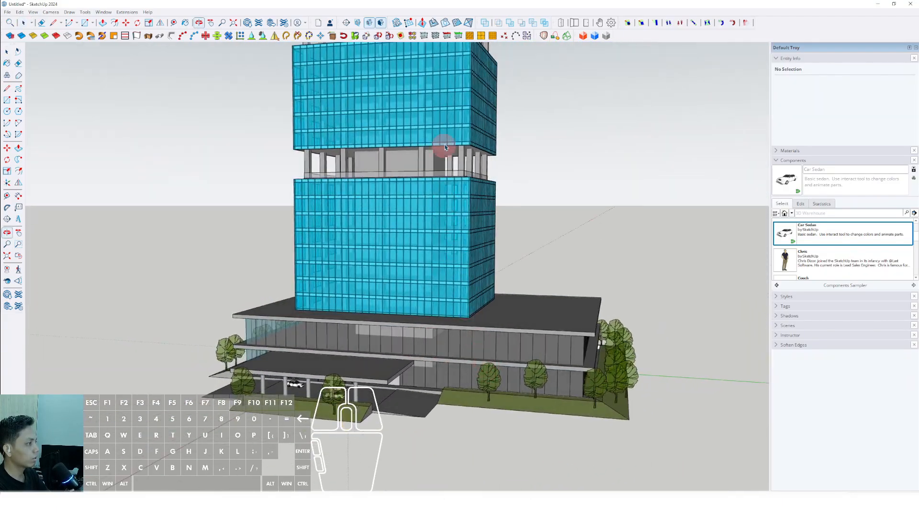
scroll(464, 169, up, 2)
triple_click(464, 173)
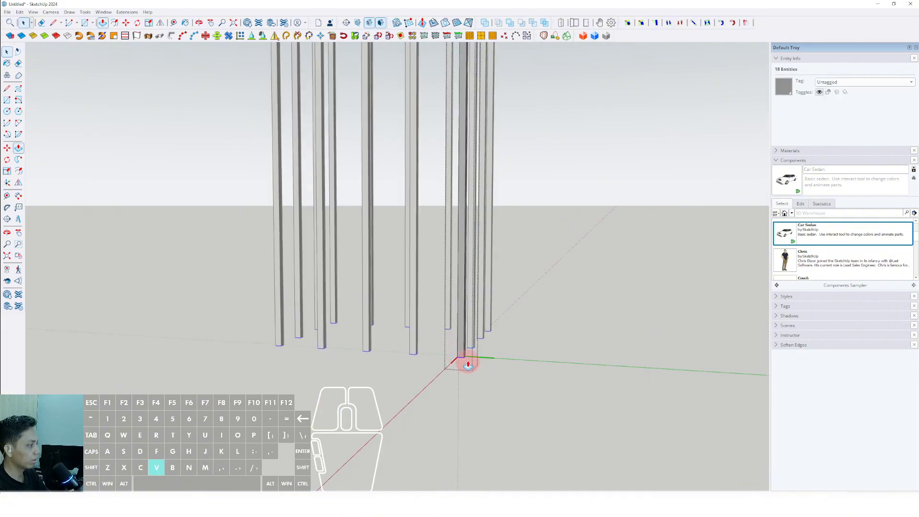
key(h)
middle_drag(468, 371, 418, 293)
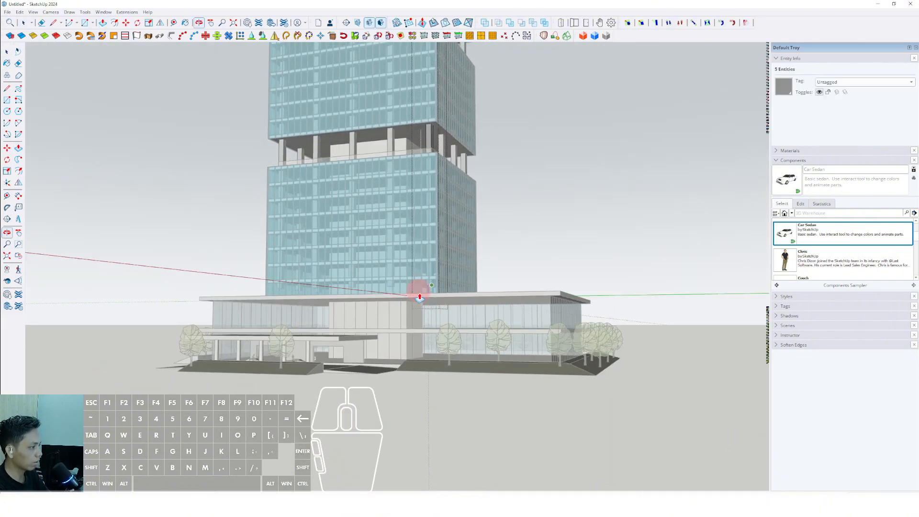
scroll(426, 355, up, 4)
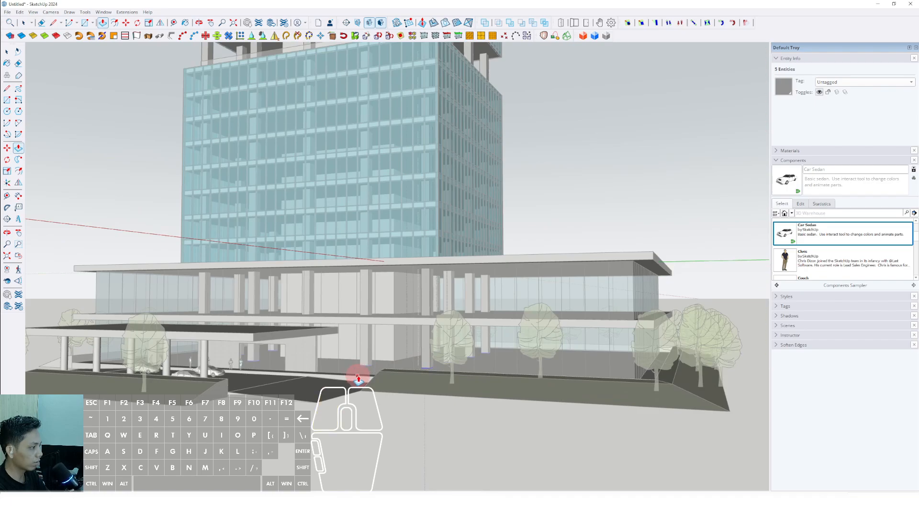
scroll(359, 379, down, 3)
middle_drag(369, 366, 406, 371)
key(space)
click(563, 235)
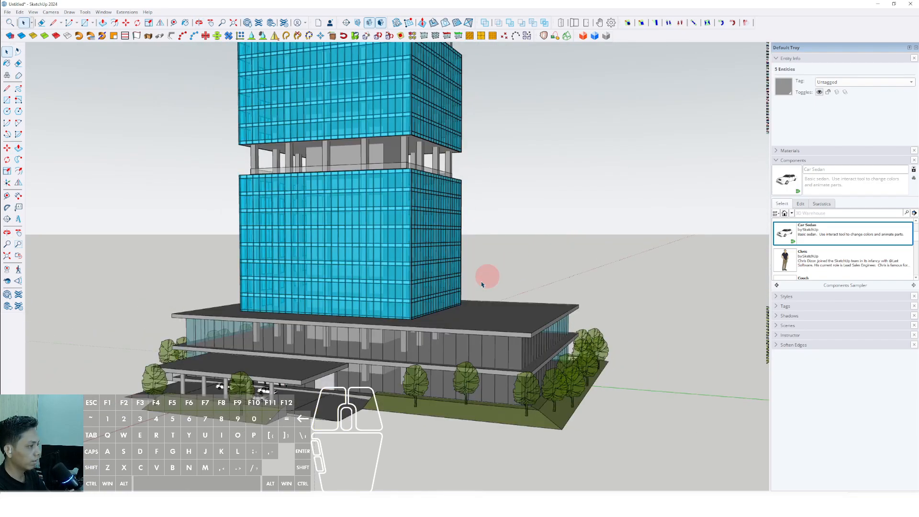
Step: Copy the four columns along the tower's side outward beyond the glass facade, onto the podium roof area
middle_drag(486, 274, 470, 221)
scroll(370, 260, up, 3)
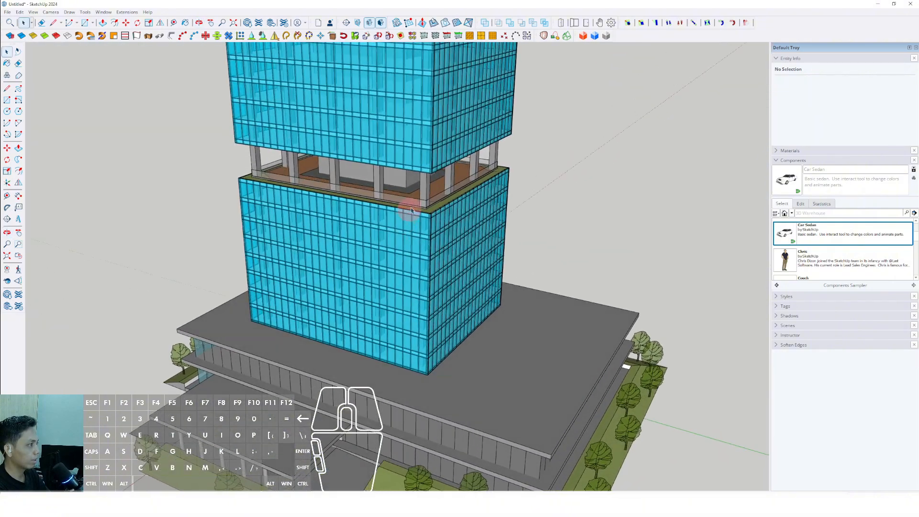
scroll(427, 179, up, 4)
shift+click(461, 169)
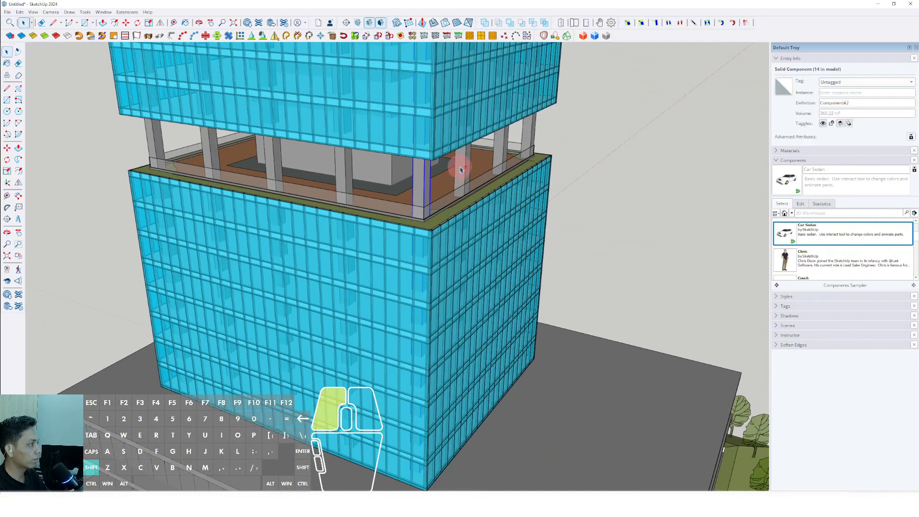
shift+click(530, 136)
scroll(437, 249, down, 2)
middle_drag(440, 328, 461, 258)
middle_drag(431, 215, 425, 271)
scroll(435, 163, up, 3)
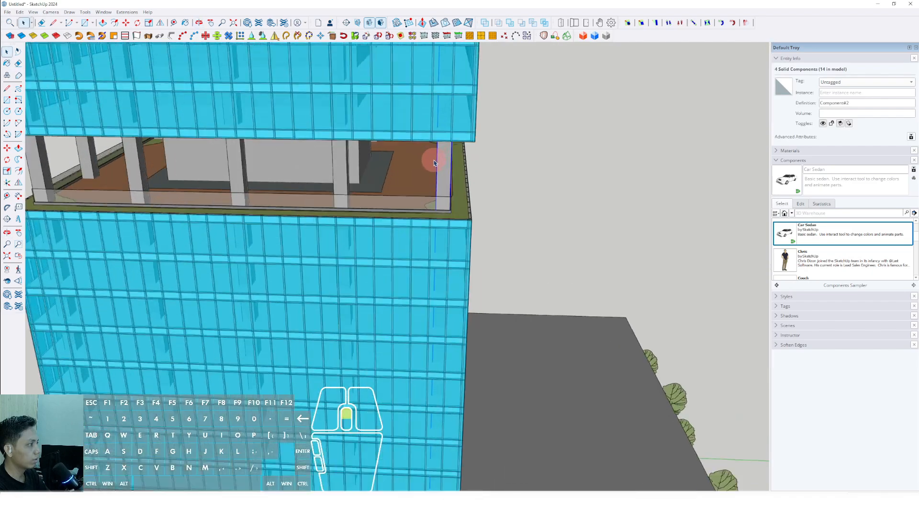
scroll(447, 188, up, 2)
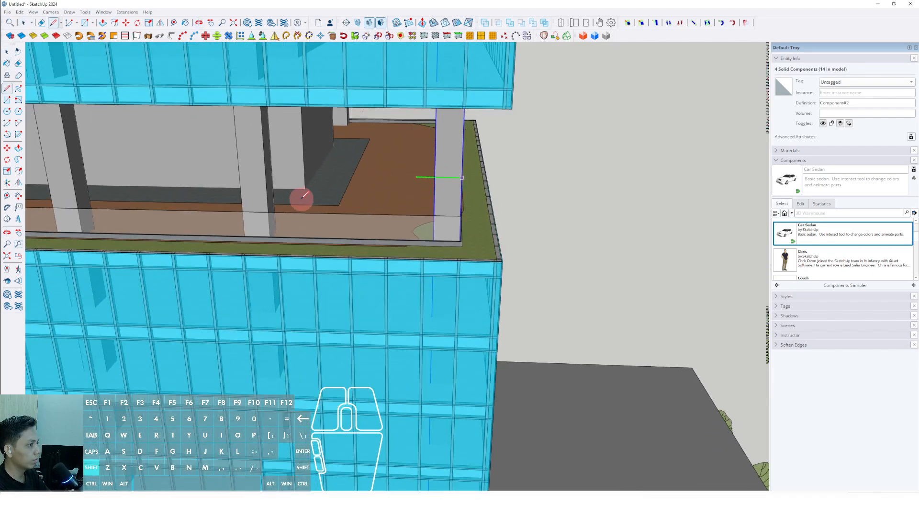
scroll(267, 199, down, 8)
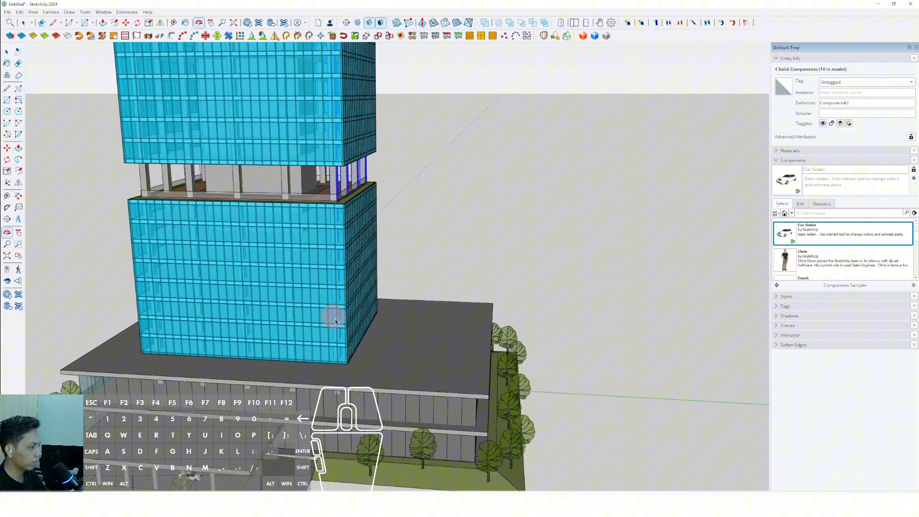
middle_drag(332, 318, 364, 347)
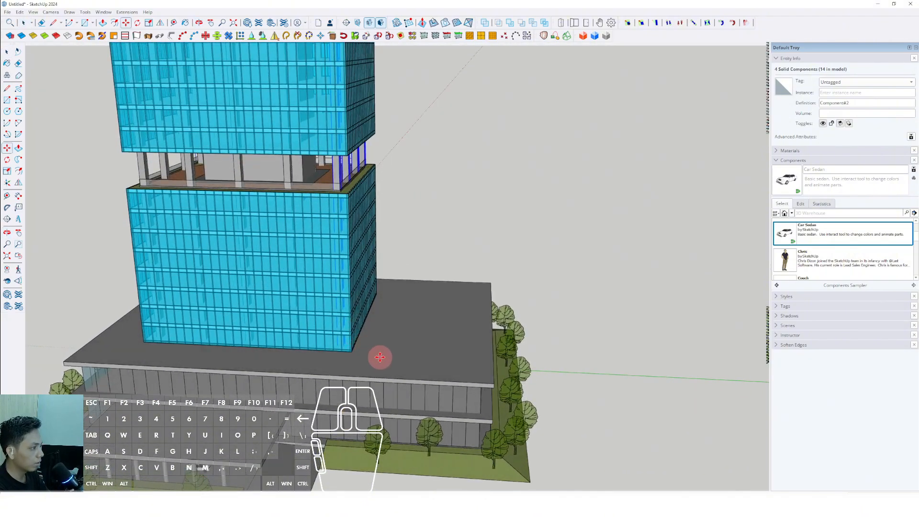
click(404, 349)
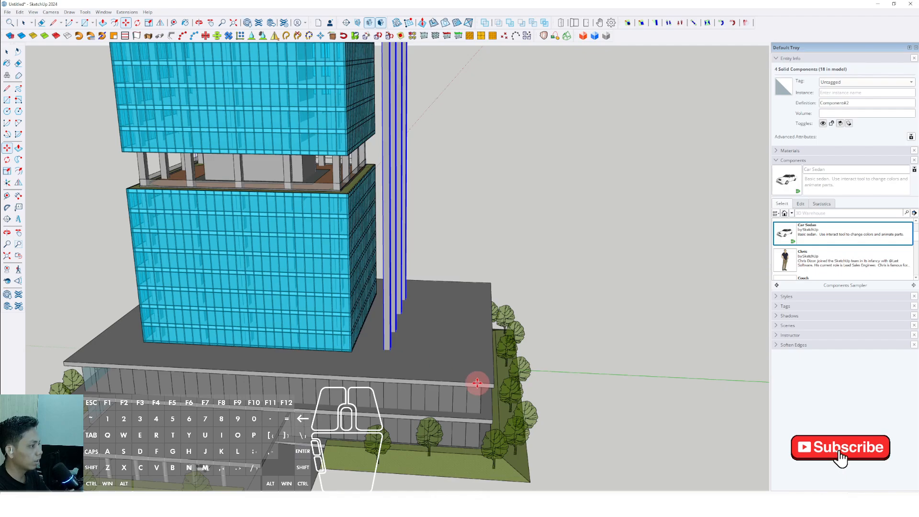
right_click(388, 324)
click(414, 405)
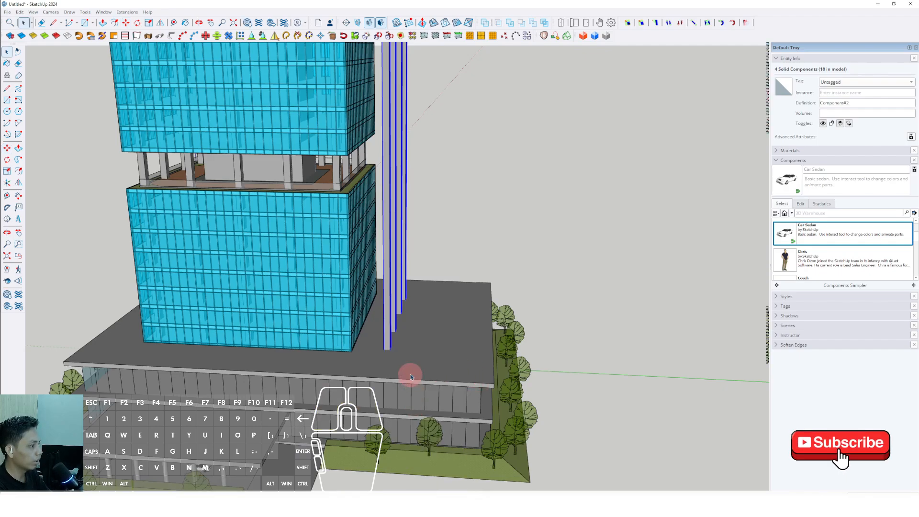
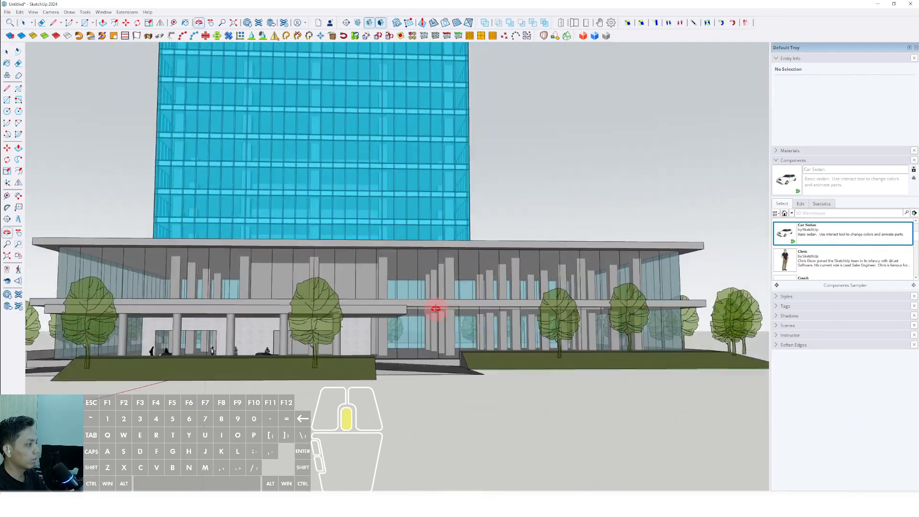
Step: Create the 3D text "Signage" and place it on the front fascia of the entrance canopy
scroll(530, 342, down, 4)
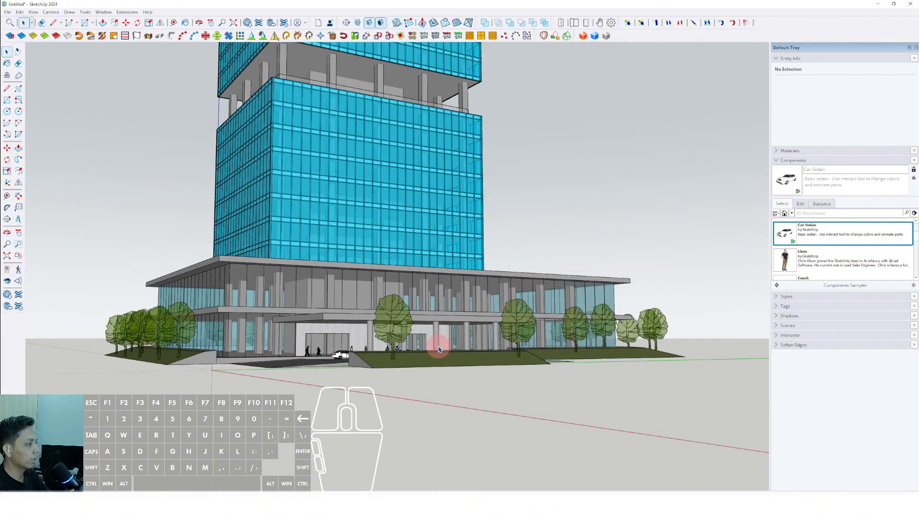
scroll(536, 347, up, 4)
middle_drag(538, 350, 219, 319)
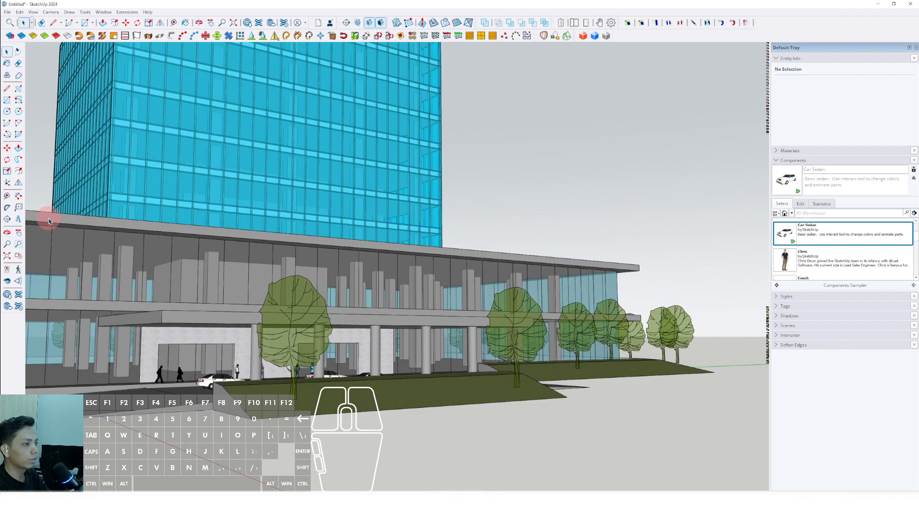
click(17, 220)
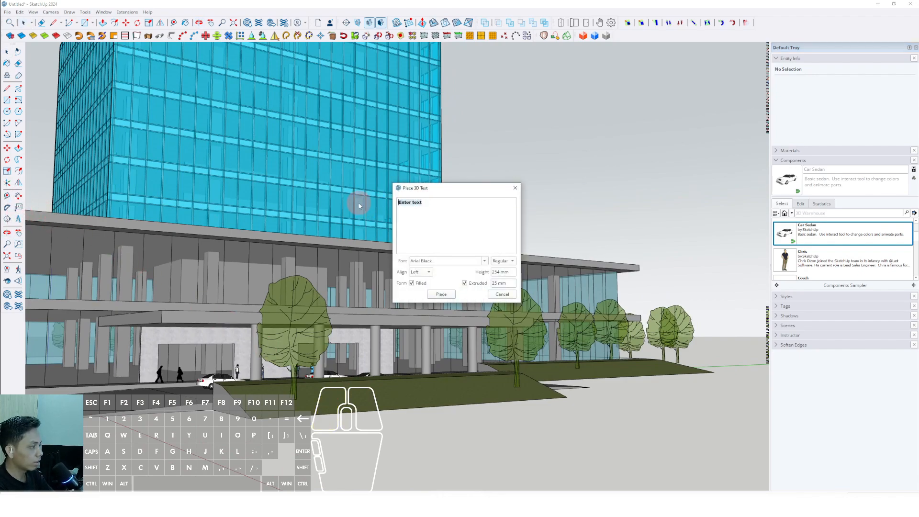
text(Sign)
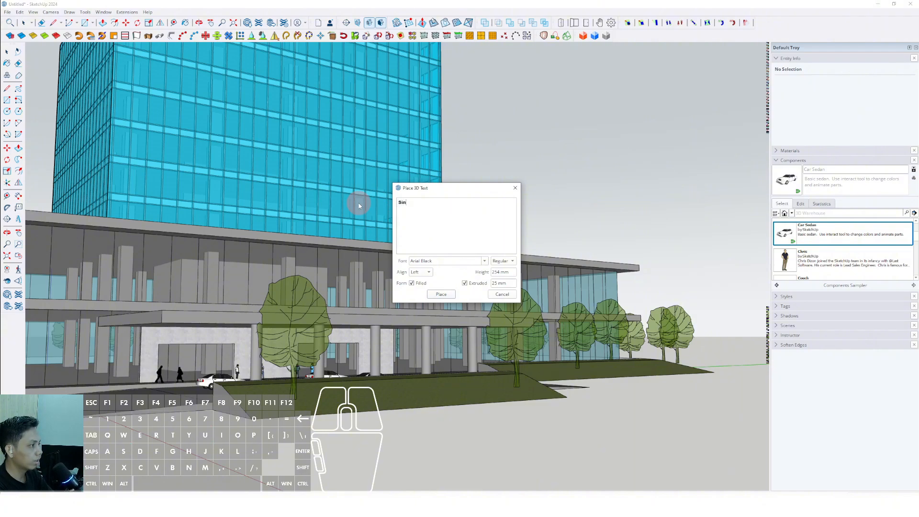
key(BackSpace)
text(gnage)
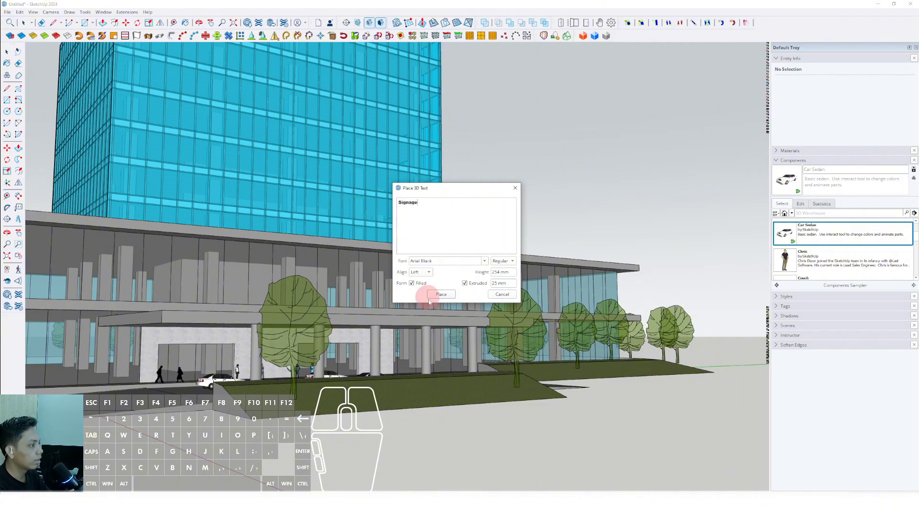
click(429, 297)
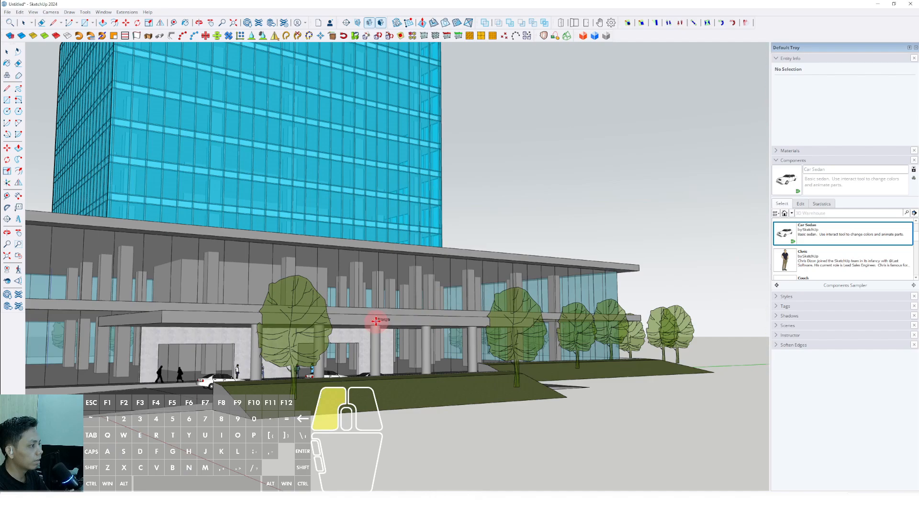
click(375, 321)
Step: Scale the Signage text up uniformly until it is taller than the canopy fascia
scroll(376, 320, up, 6)
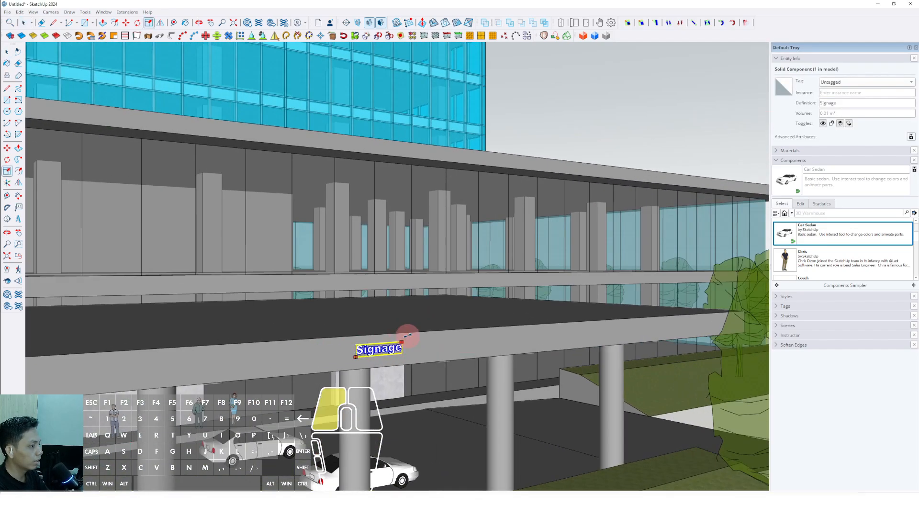
drag(407, 336, 558, 256)
key(space)
scroll(420, 342, up, 3)
Step: Move the enlarged signage off the canopy fascia down to the grass berm in front of the canopy columns
key(m)
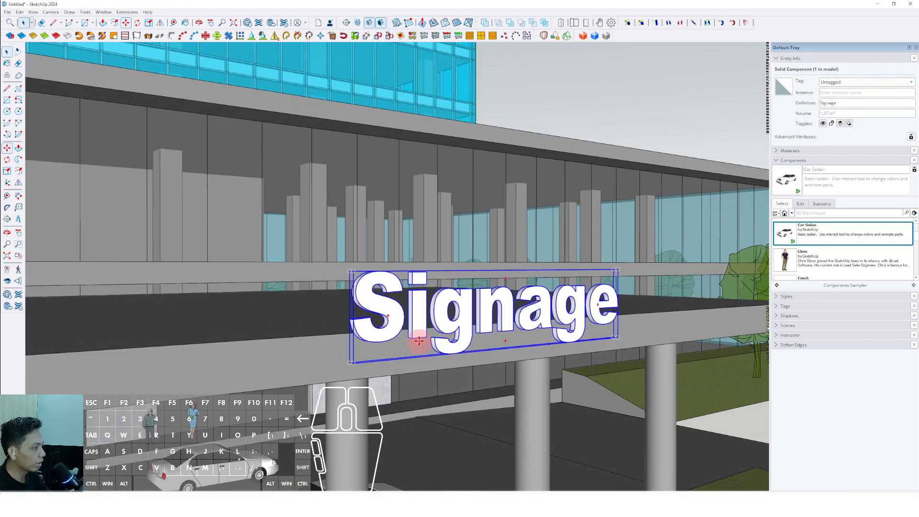
click(419, 341)
scroll(419, 340, down, 5)
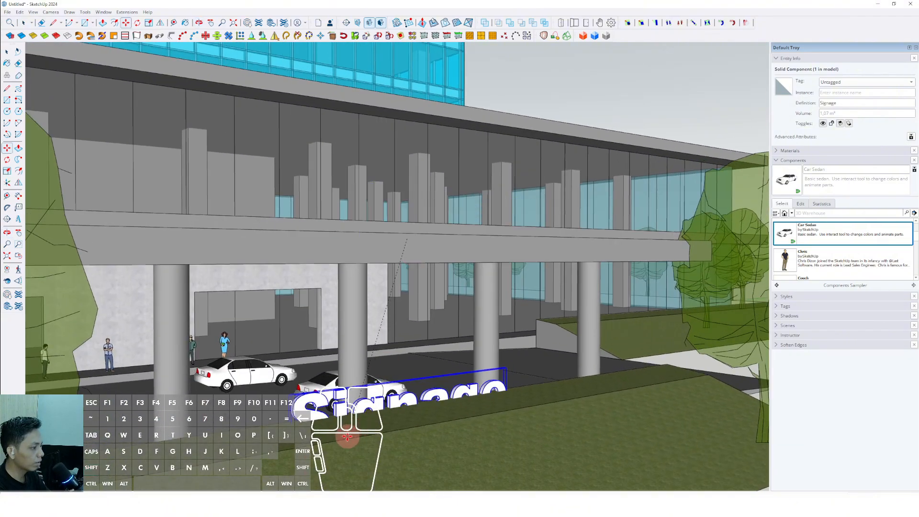
middle_drag(347, 414, 453, 328)
scroll(395, 455, down, 5)
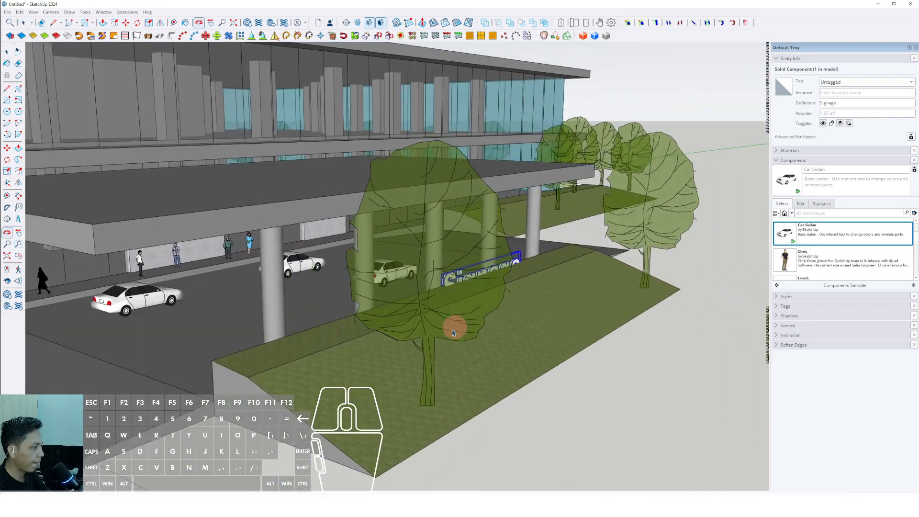
Step: Adjust the signage's position vertically so the letters stand on top of the grass berm
scroll(263, 386, up, 1)
key(space)
key(m)
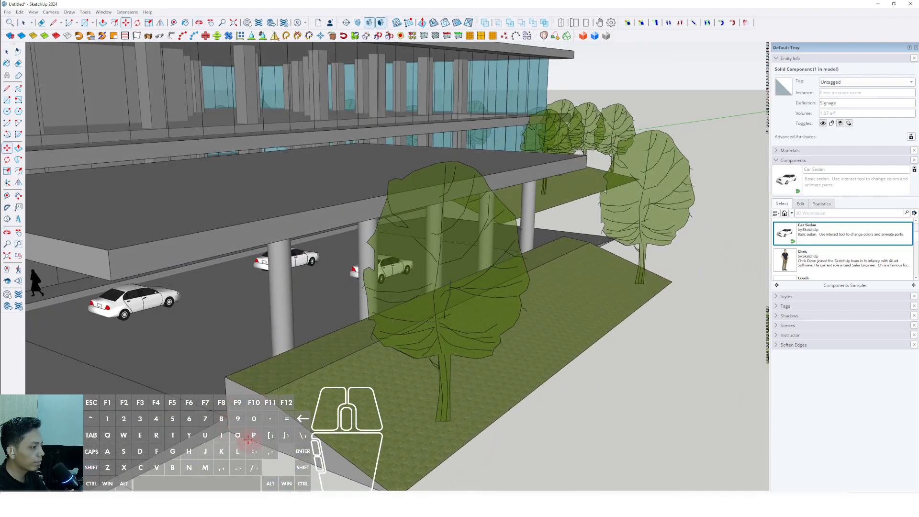
key(space)
scroll(238, 438, up, 2)
middle_drag(236, 435, 238, 439)
key(m)
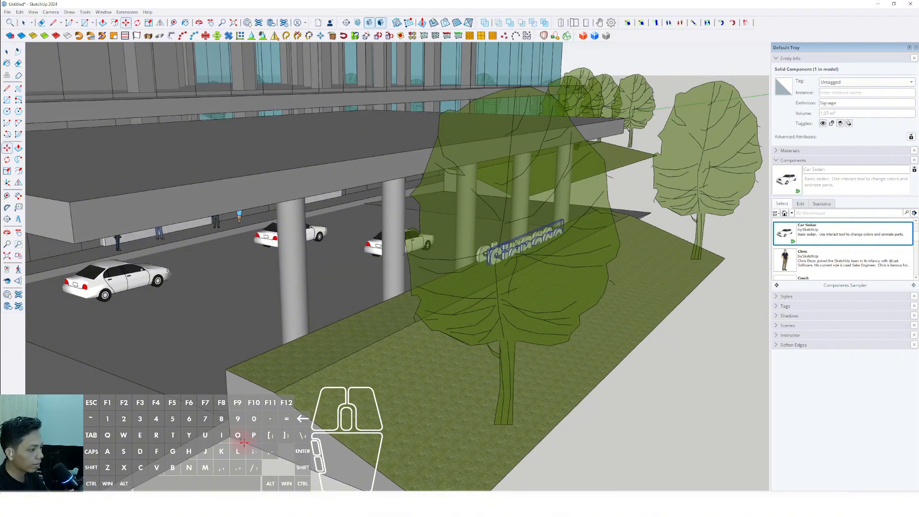
middle_drag(362, 395, 316, 435)
click(472, 274)
scroll(316, 435, up, 1)
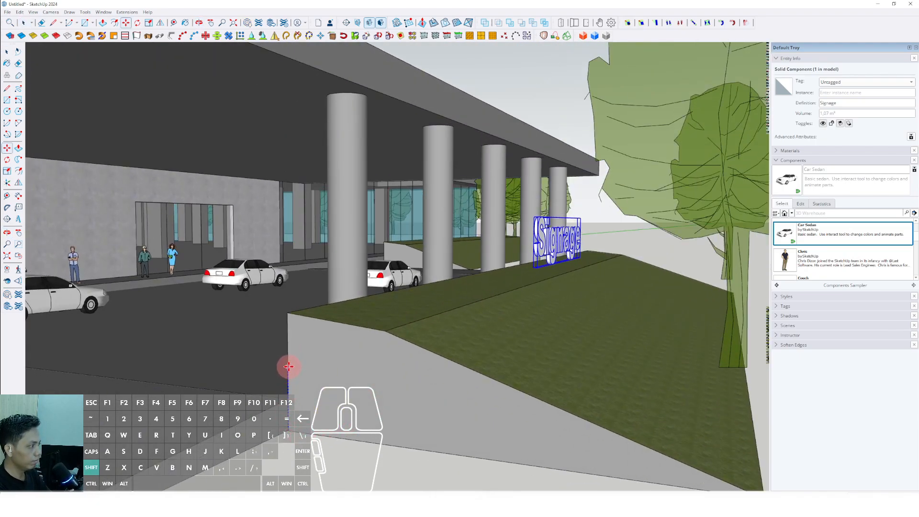
key(space)
Step: Explode the signage component on the berm and make its selected geometry a group
scroll(368, 375, down, 3)
middle_drag(369, 375, 349, 326)
scroll(478, 300, up, 2)
right_click(471, 297)
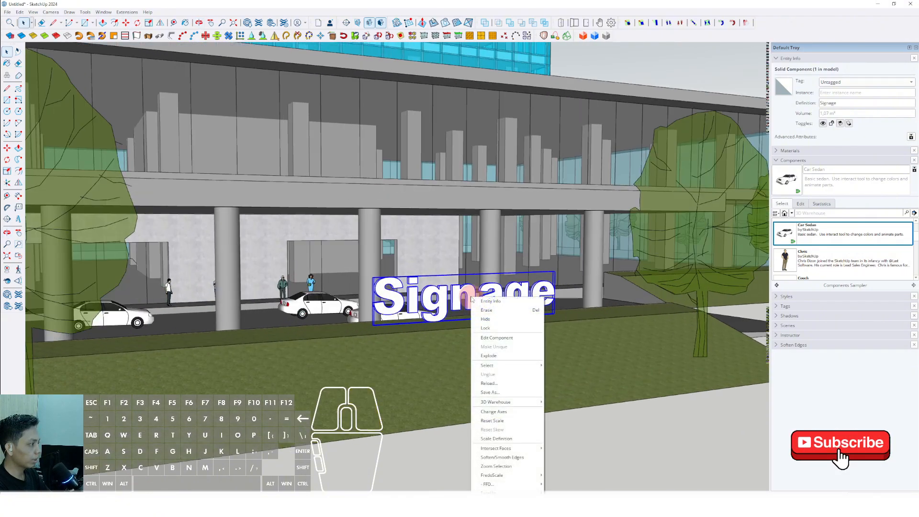
click(488, 356)
middle_drag(461, 318, 443, 308)
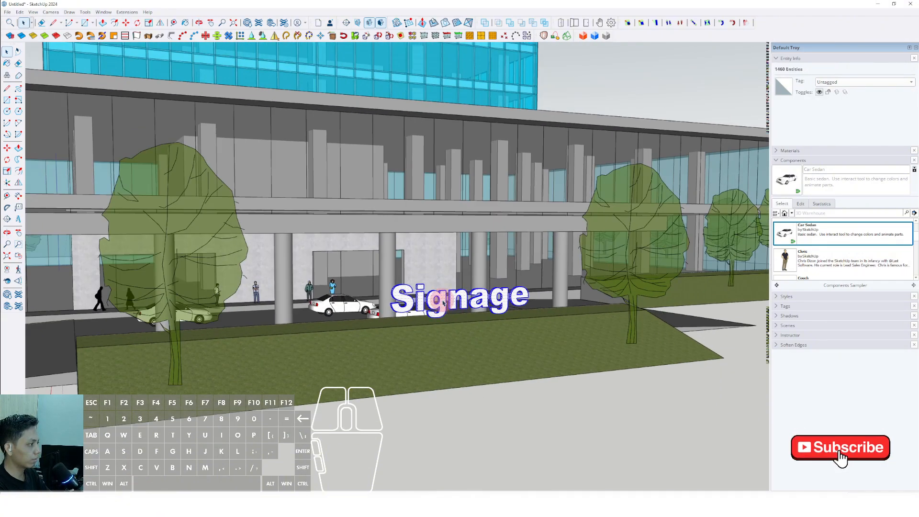
right_click(443, 302)
click(460, 349)
Step: Resize the signage group from its corners with the Scale tool and collapse the component browser
key(s)
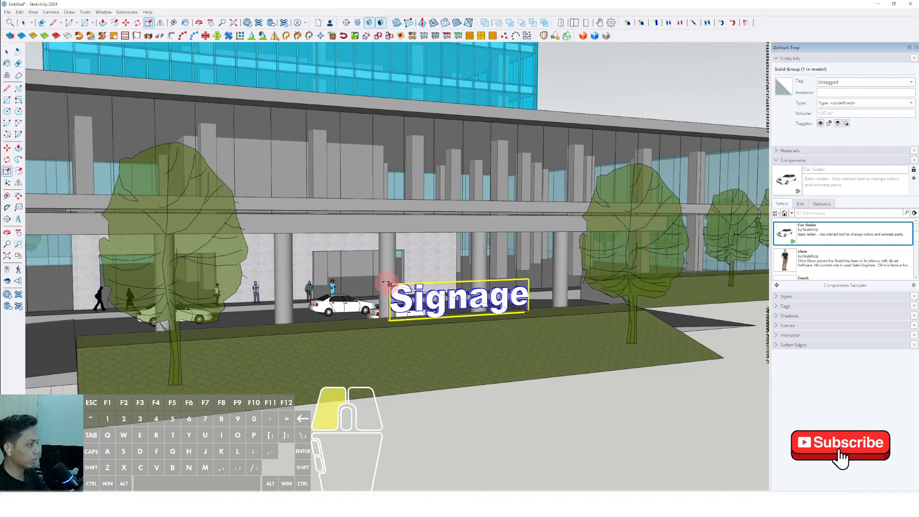
drag(385, 282, 257, 232)
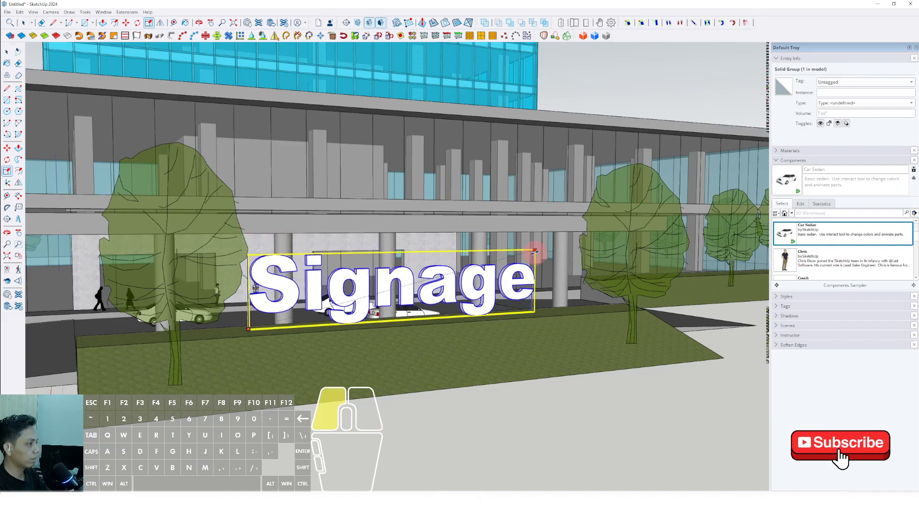
key(space)
scroll(415, 298, down, 10)
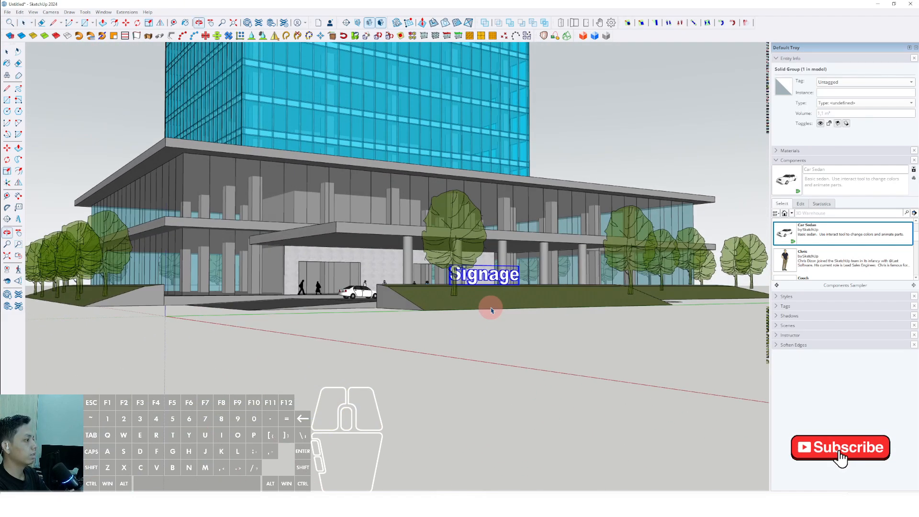
shift+middle_drag(492, 334, 416, 361)
click(778, 162)
click(542, 405)
scroll(478, 371, up, 5)
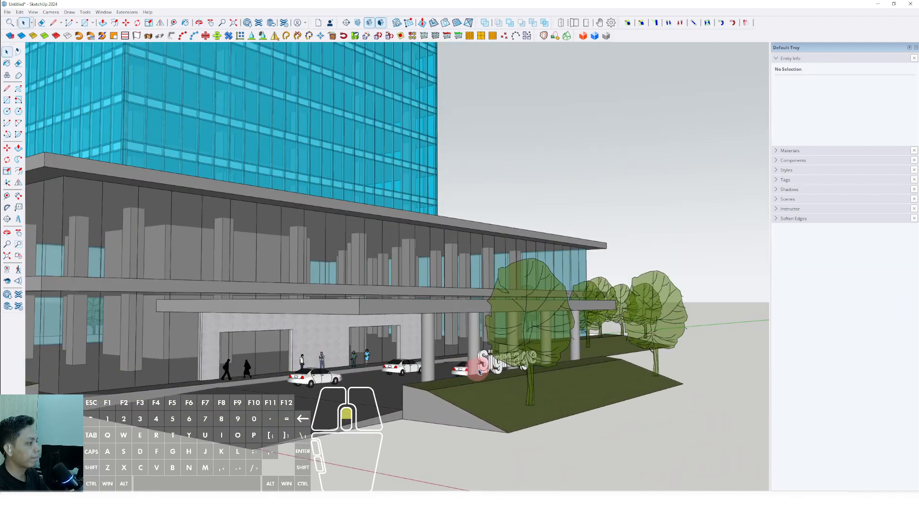
Step: Copy the signage group from the berm onto the podium's upper-floor glass facade, near the far end under the roof
click(479, 371)
scroll(478, 371, up, 4)
key(m)
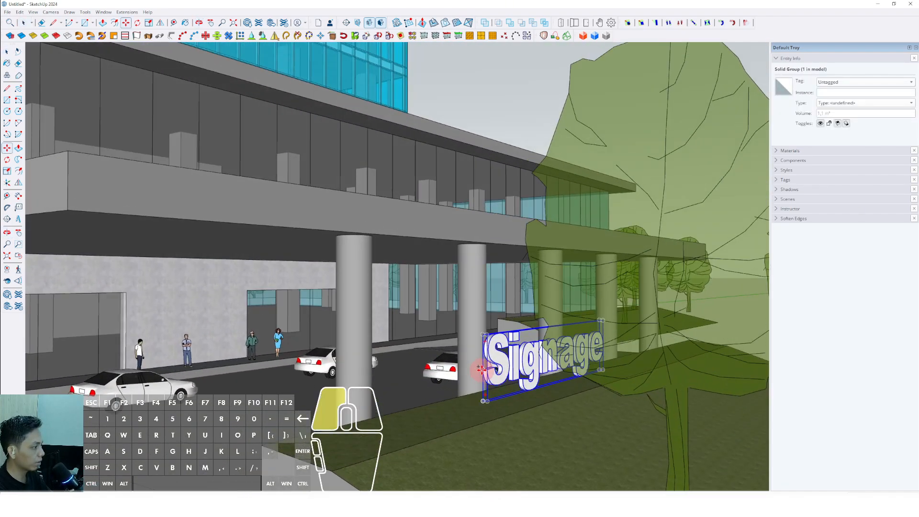
click(481, 369)
scroll(483, 366, down, 5)
shift+middle_drag(484, 353, 498, 426)
middle_drag(455, 324, 414, 319)
scroll(454, 310, down, 2)
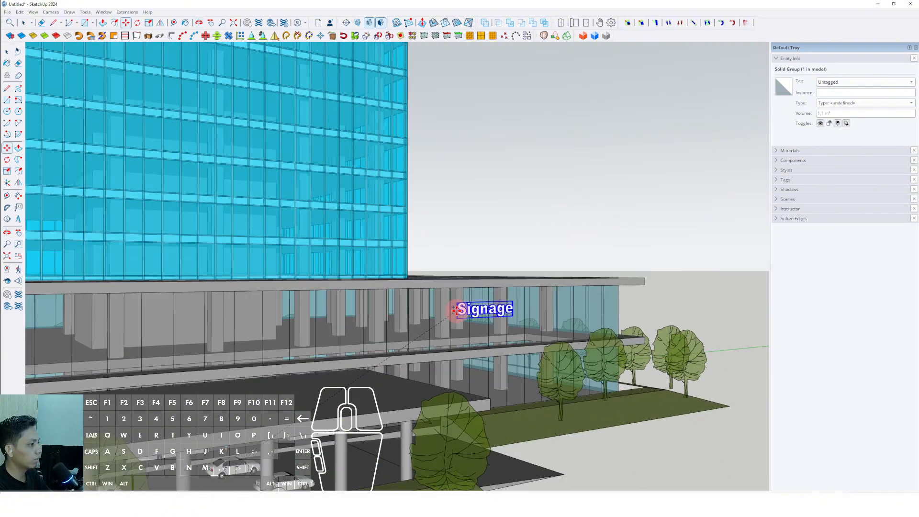
scroll(455, 309, down, 3)
scroll(476, 272, up, 1)
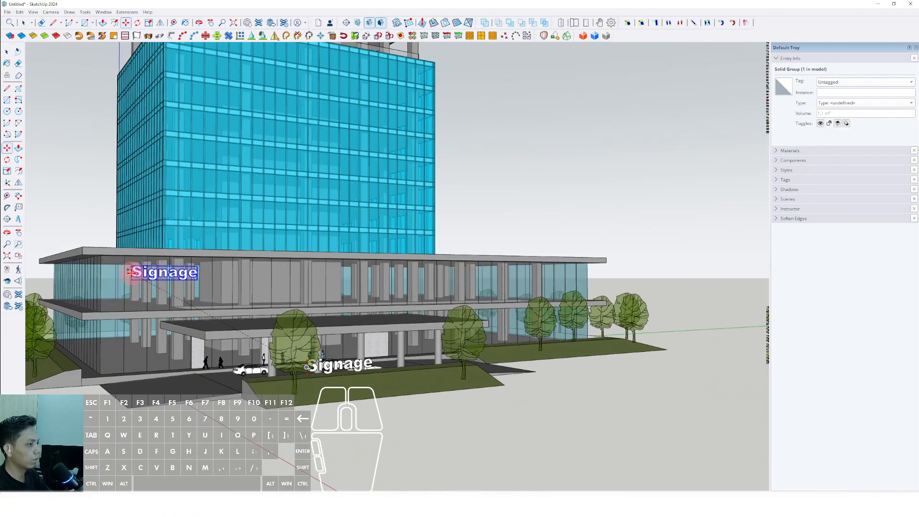
scroll(488, 271, up, 2)
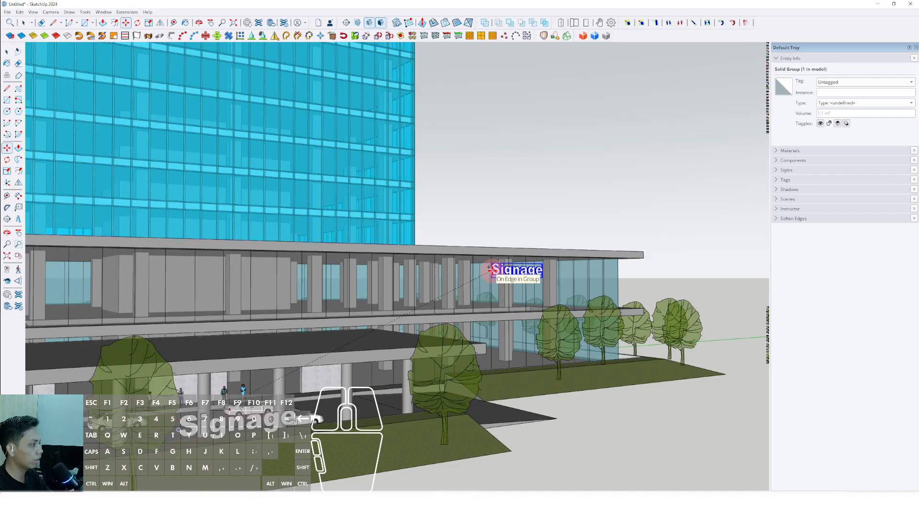
scroll(483, 277, down, 3)
click(523, 219)
Step: Examine the whole tower and podium from several angles, including the open terrace levels and both signs
middle_drag(378, 319, 383, 424)
scroll(421, 341, down, 3)
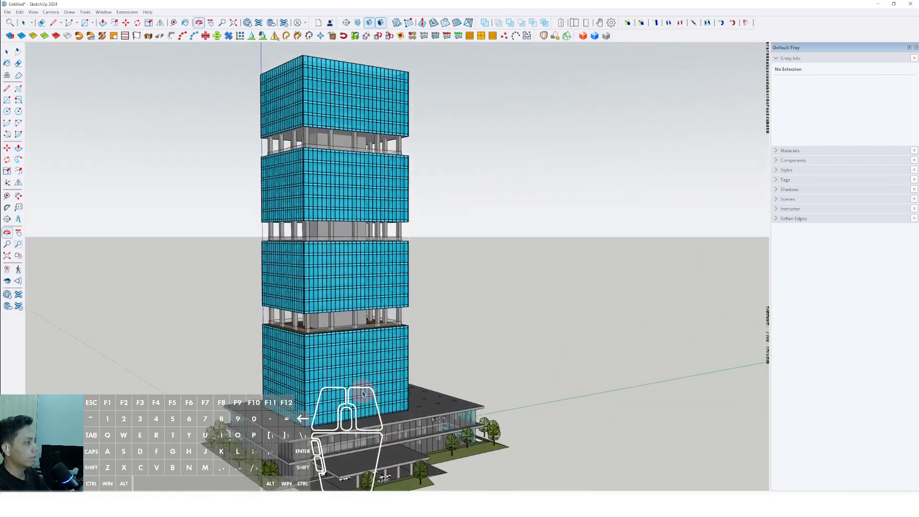
scroll(383, 402, down, 1)
middle_drag(376, 340, 383, 301)
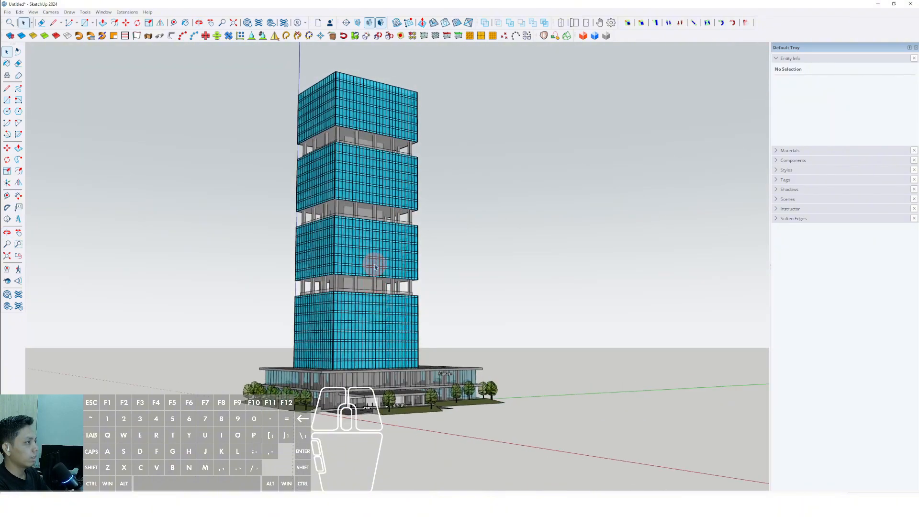
scroll(369, 330, up, 2)
shift+middle_drag(368, 331, 372, 339)
middle_drag(372, 339, 378, 379)
scroll(374, 334, down, 2)
scroll(372, 337, up, 3)
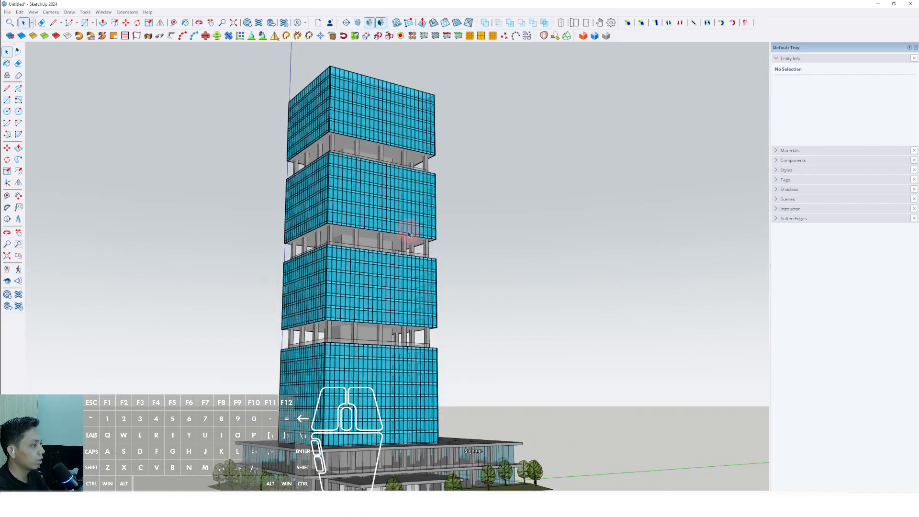
middle_drag(364, 328, 502, 271)
scroll(376, 263, up, 4)
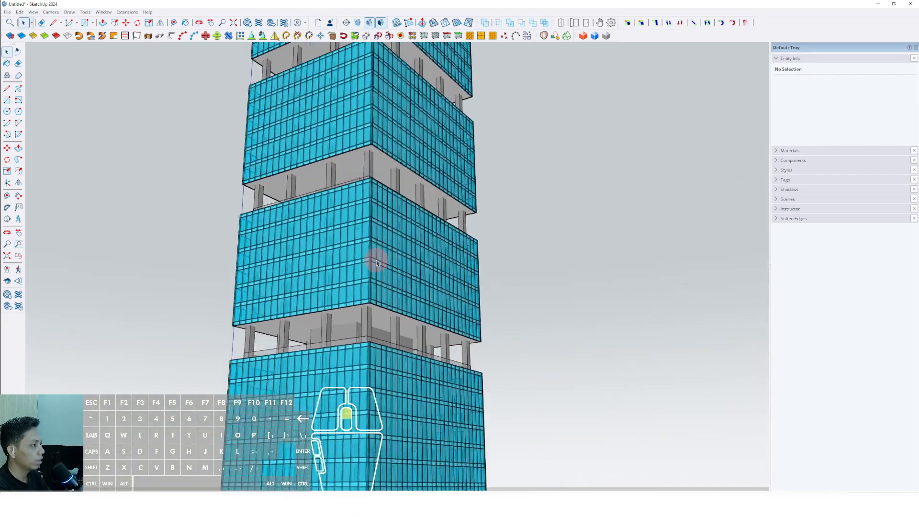
middle_drag(375, 261, 406, 233)
scroll(402, 277, down, 3)
middle_drag(401, 294, 271, 264)
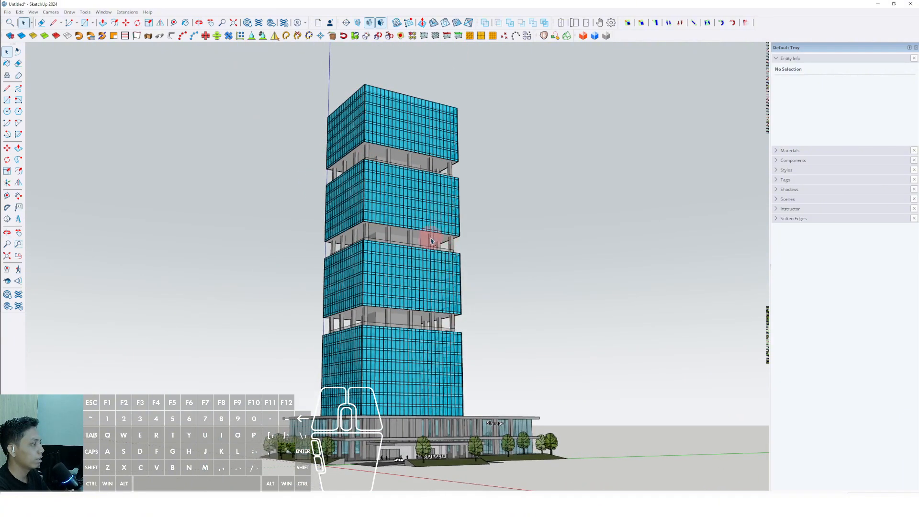
middle_drag(430, 240, 382, 241)
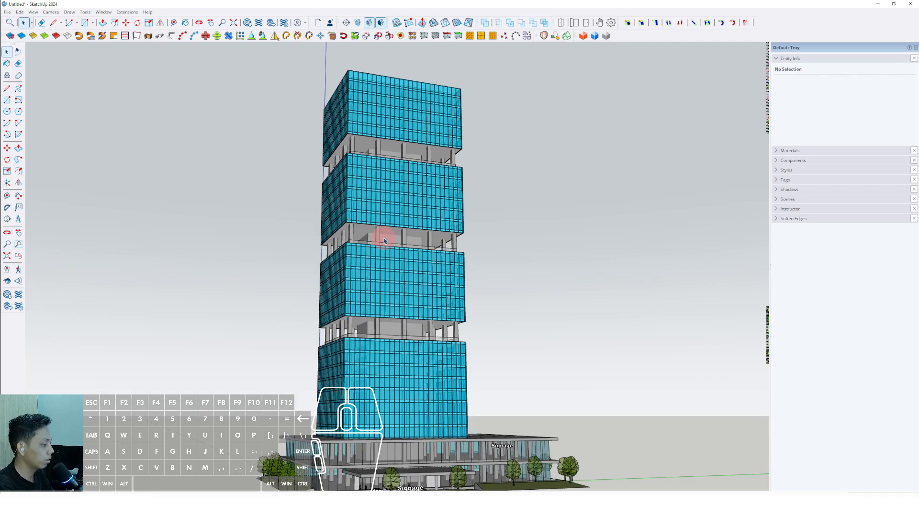
middle_drag(404, 249, 183, 314)
middle_drag(397, 349, 133, 165)
Step: Draw a slanted line from the tower facade's base edge up across the glass to a point on the third block
scroll(342, 429, up, 10)
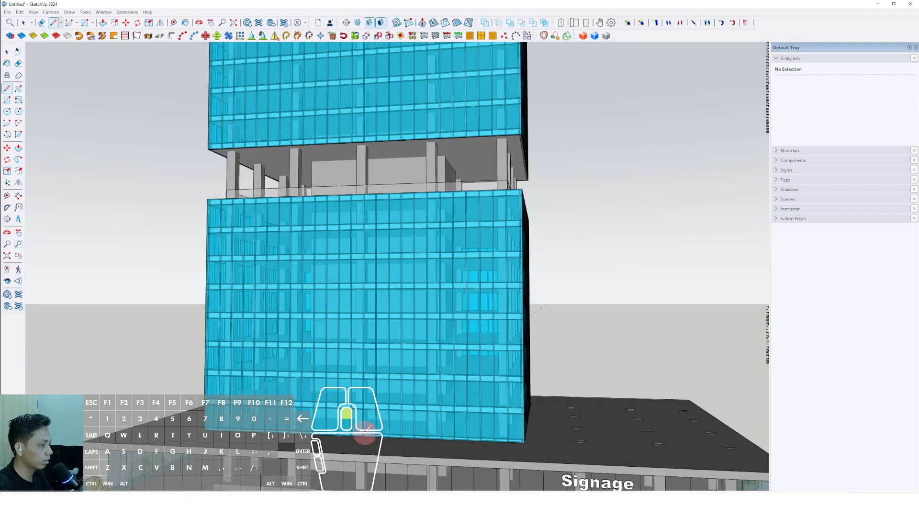
scroll(503, 455, down, 8)
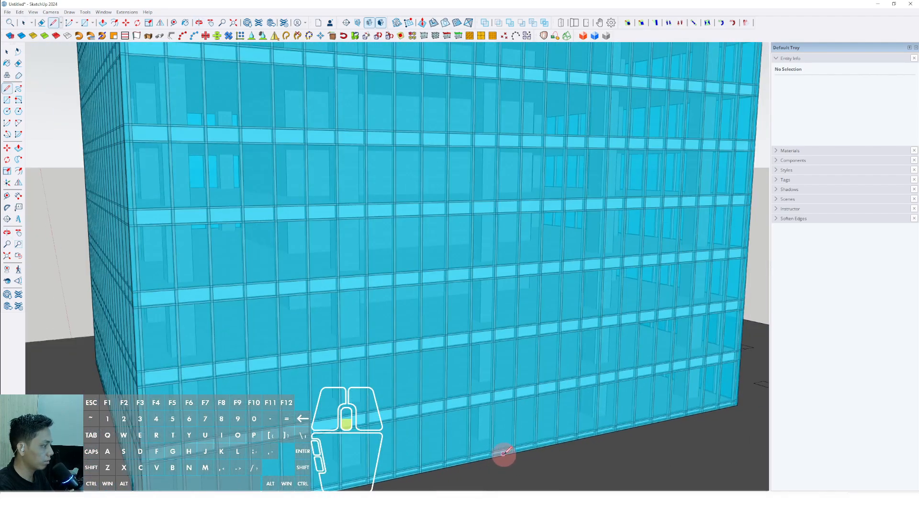
scroll(495, 455, up, 8)
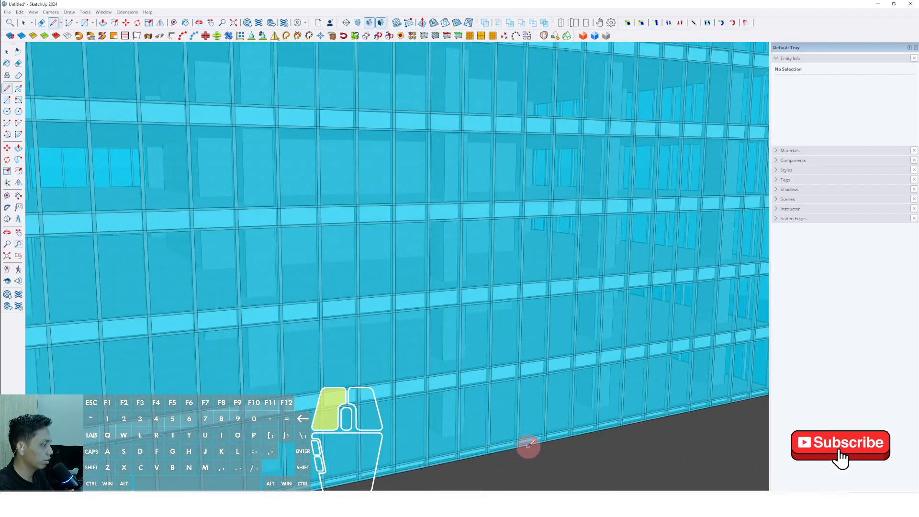
scroll(529, 445, down, 10)
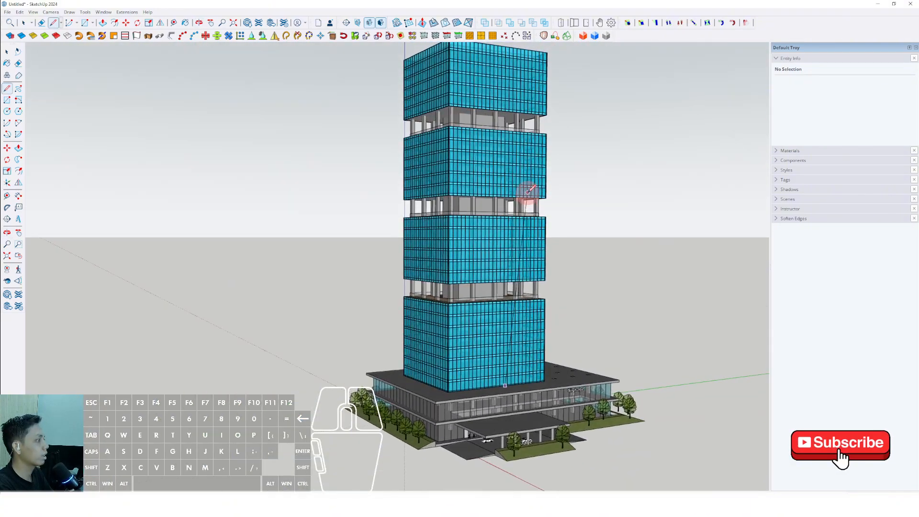
scroll(529, 191, up, 4)
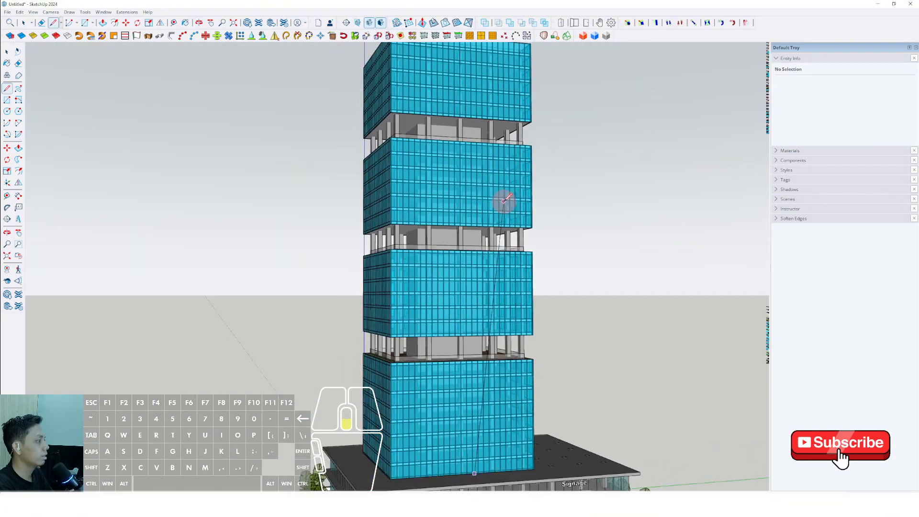
scroll(505, 198, down, 4)
scroll(509, 180, up, 6)
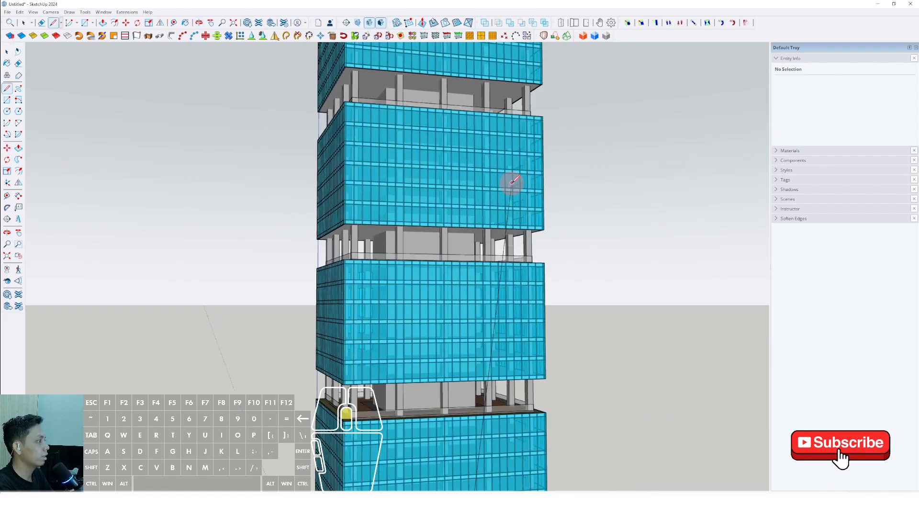
scroll(510, 183, up, 3)
scroll(479, 143, down, 5)
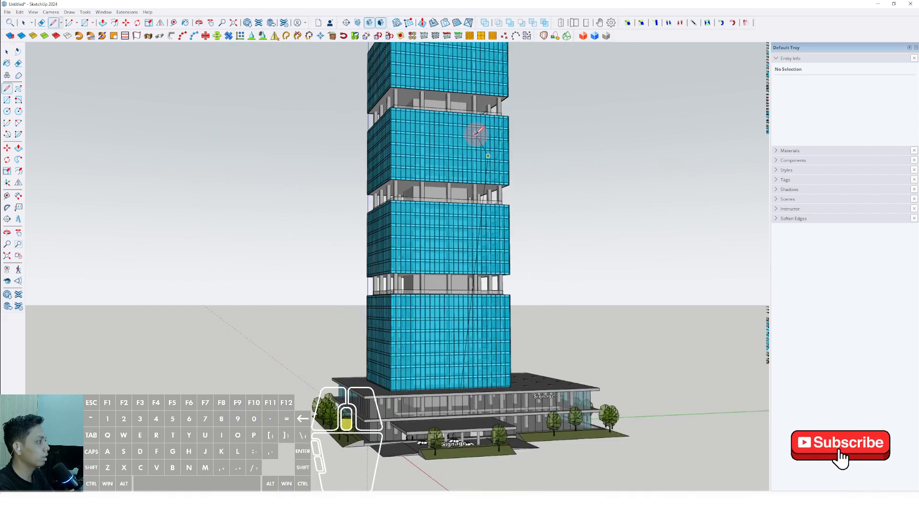
Step: Continue the outline with a line slanting back across the top glass block to a point just above the roof edge
scroll(481, 158, up, 3)
scroll(463, 113, up, 6)
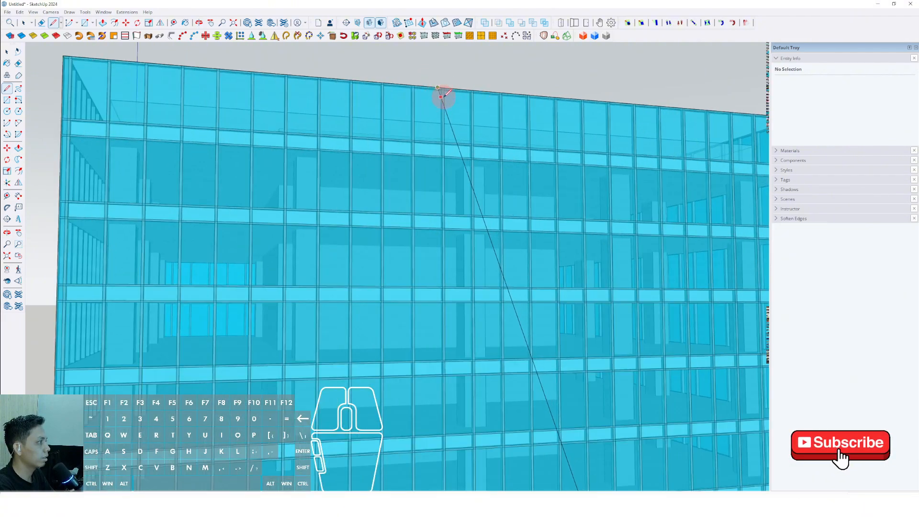
scroll(450, 121, down, 4)
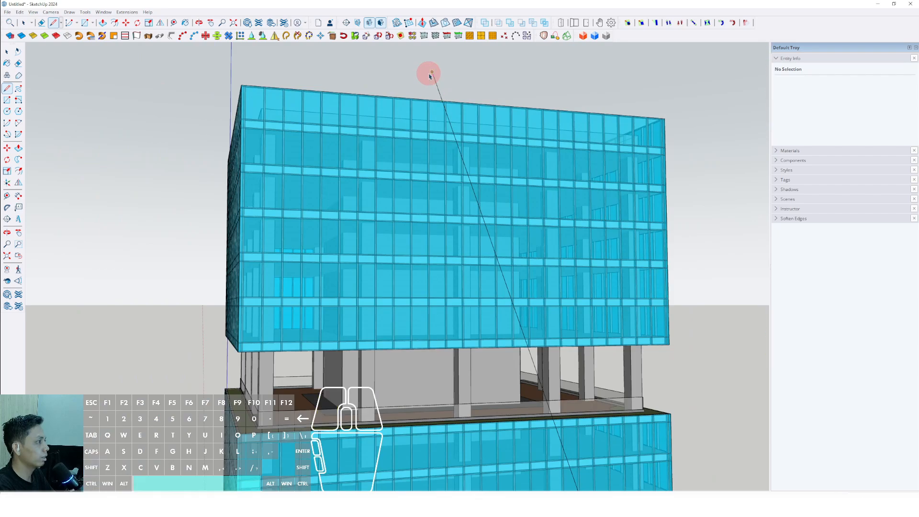
key(space)
scroll(445, 111, down, 4)
mouse_move(453, 125)
middle_down()
mouse_move(359, 165)
mouse_move(432, 136)
mouse_move(476, 143)
mouse_move(465, 133)
middle_up()
scroll(450, 105, up, 3)
middle_drag(444, 99, 436, 103)
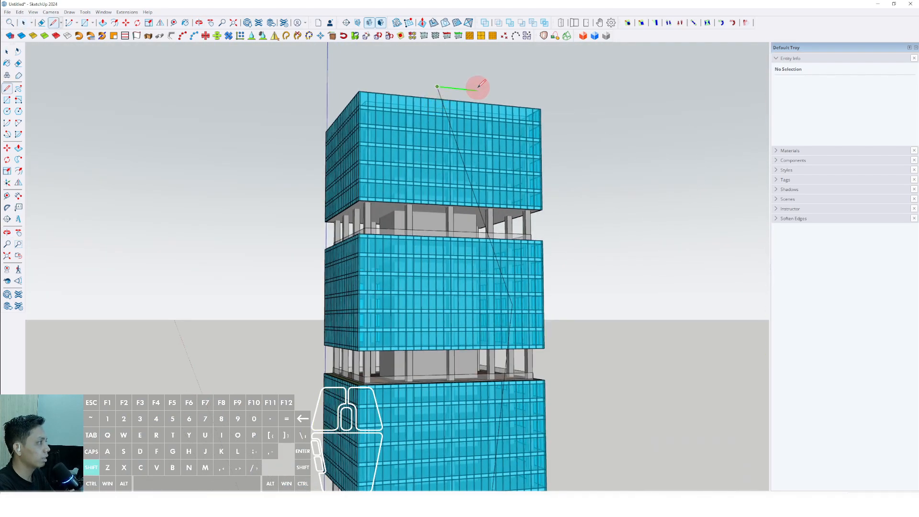
Step: Draw a horizontal line along the green axis from that point above the roof out to the tower's corner
scroll(547, 97, up, 6)
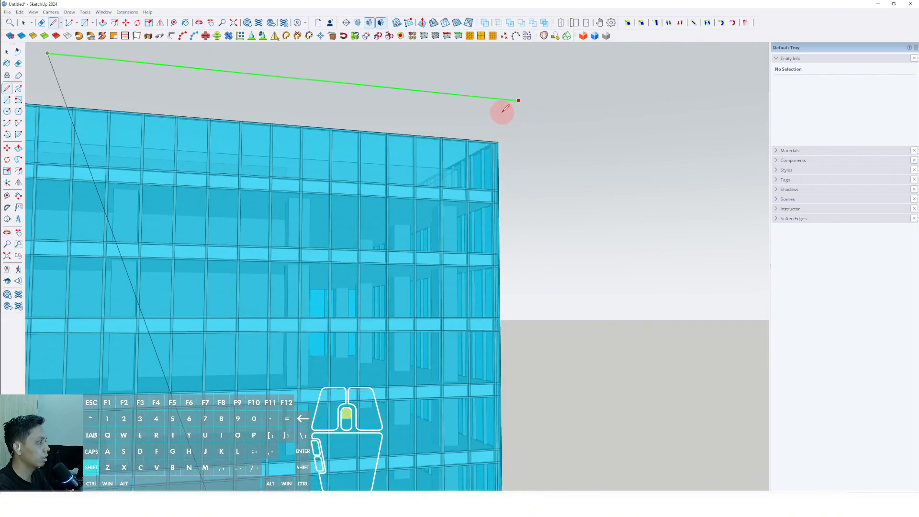
scroll(504, 109, down, 5)
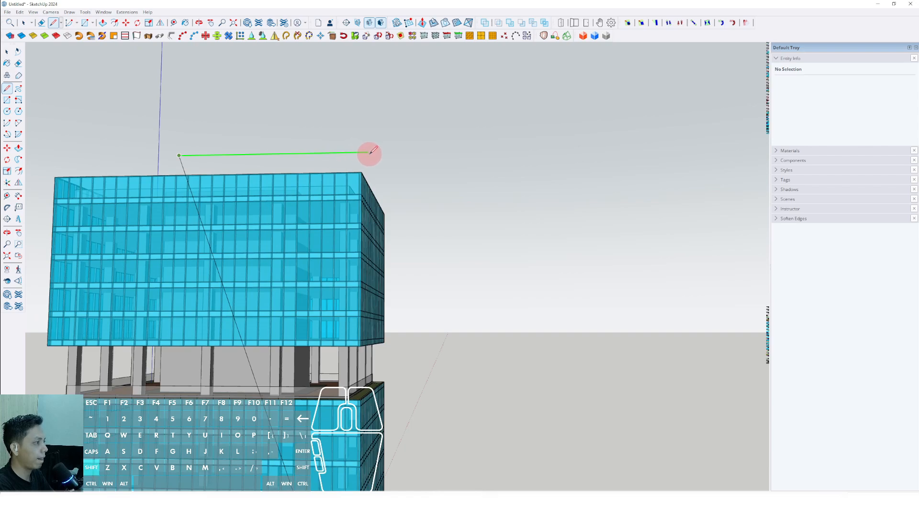
scroll(368, 155, down, 3)
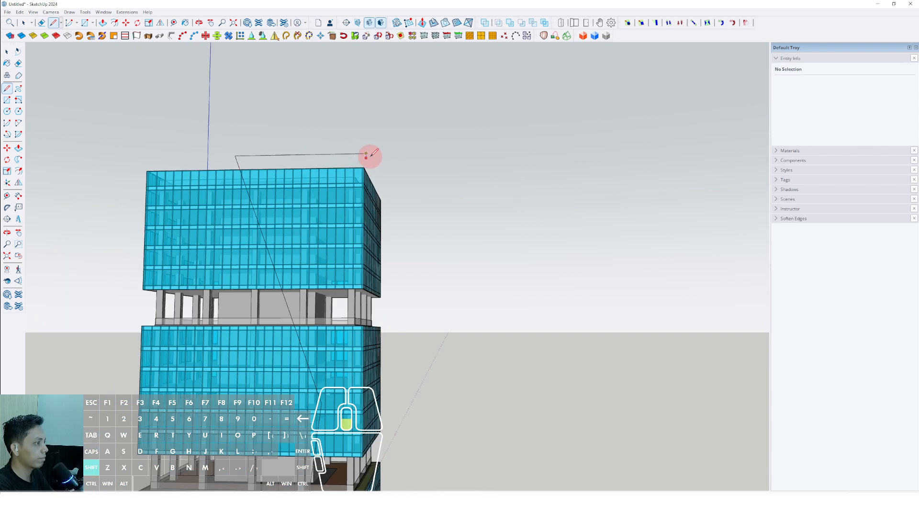
Step: Draw a vertical line down the tower's corner to the podium roof and close the outline along the facade's base
shift+middle_drag(378, 171, 381, 118)
scroll(381, 120, down, 2)
shift+middle_drag(378, 307, 378, 296)
scroll(393, 390, up, 8)
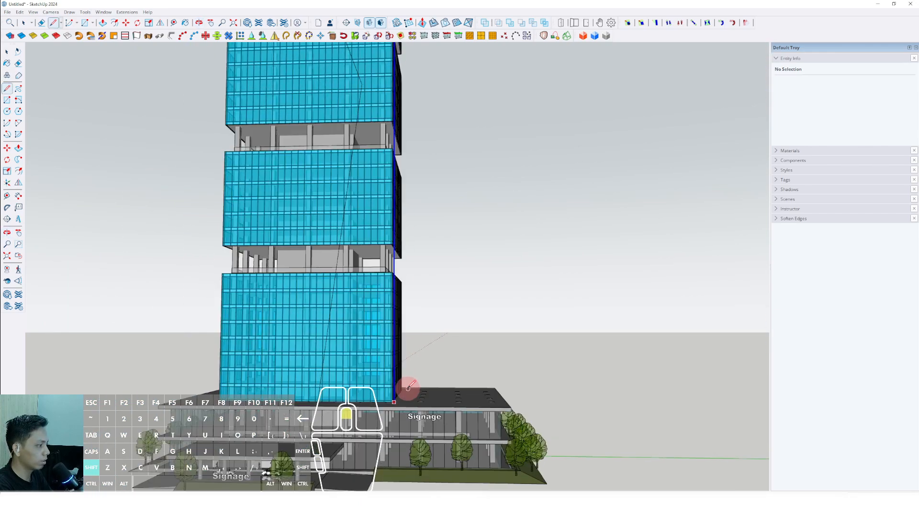
scroll(391, 415, up, 4)
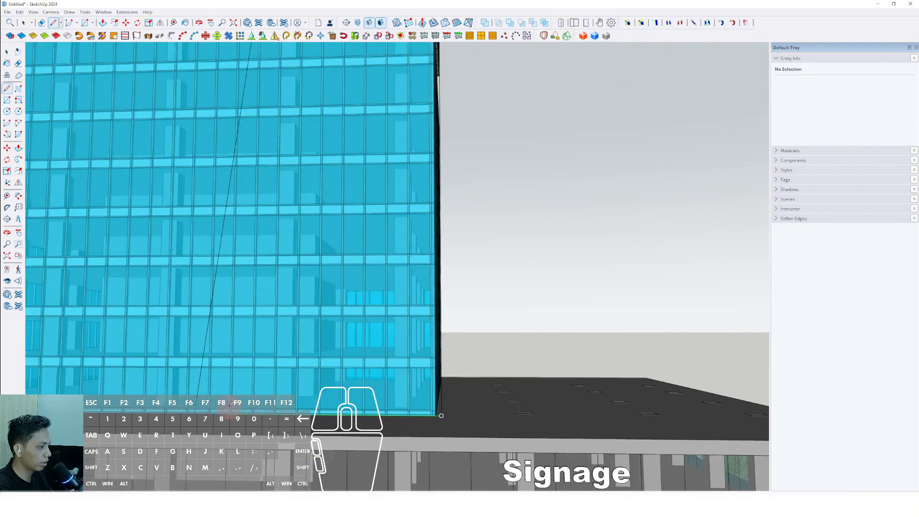
shift+click(169, 457)
scroll(378, 344, down, 7)
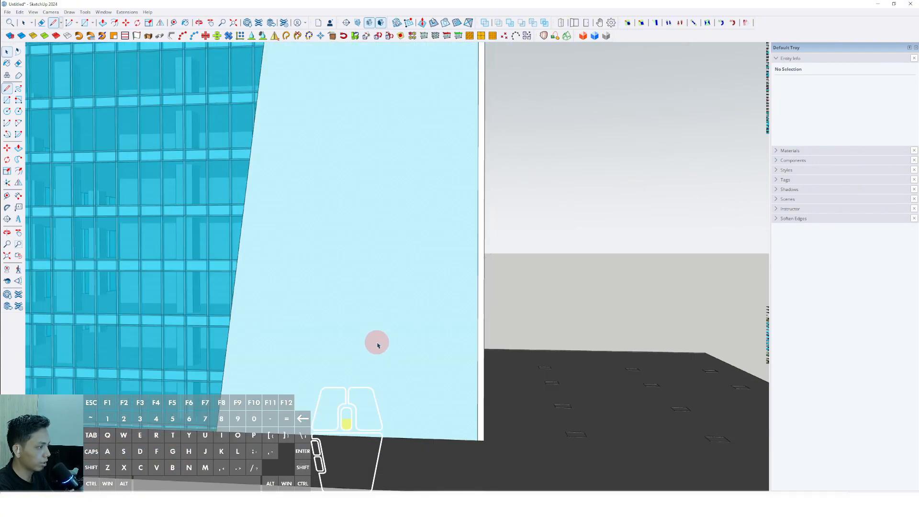
middle_drag(328, 306, 427, 355)
scroll(451, 279, down, 2)
key(space)
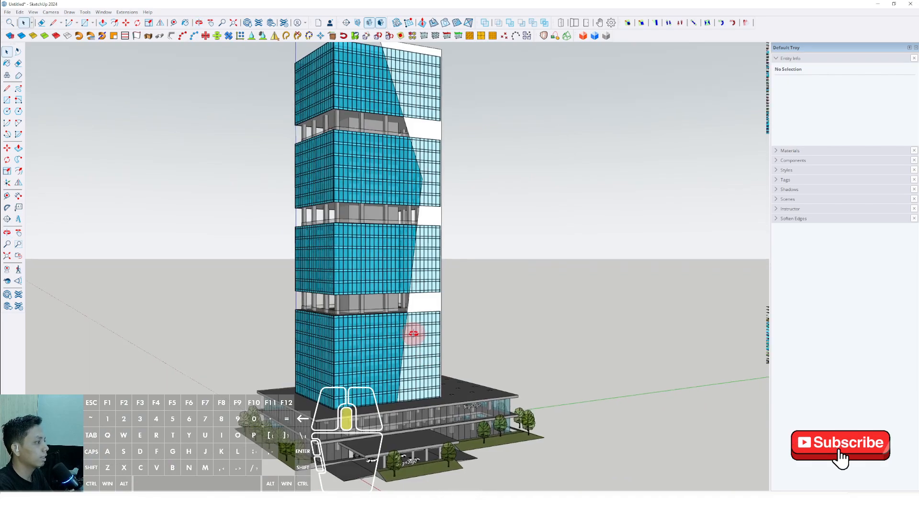
Step: Select the angular face on the facade and thicken it into a thin panel with Push/Pull
scroll(413, 333, down, 2)
scroll(416, 317, up, 5)
click(424, 325)
scroll(424, 325, up, 2)
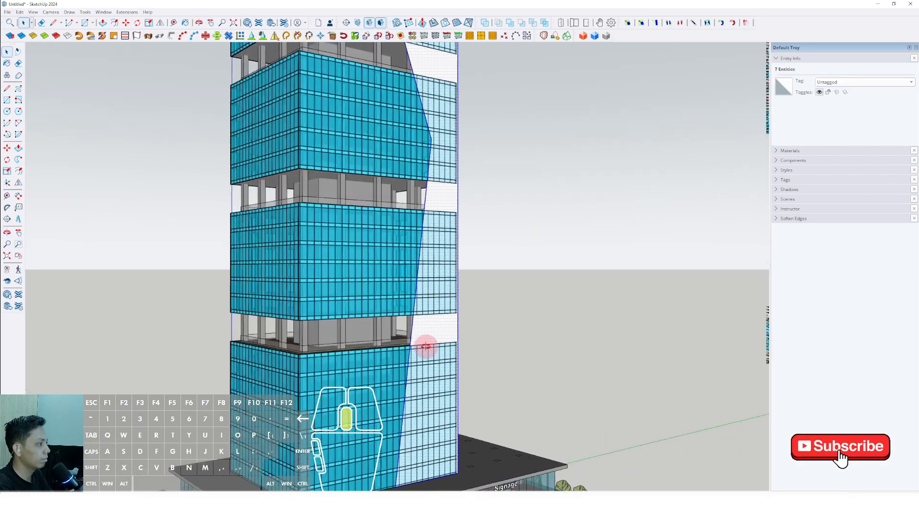
key(p)
double_click(424, 332)
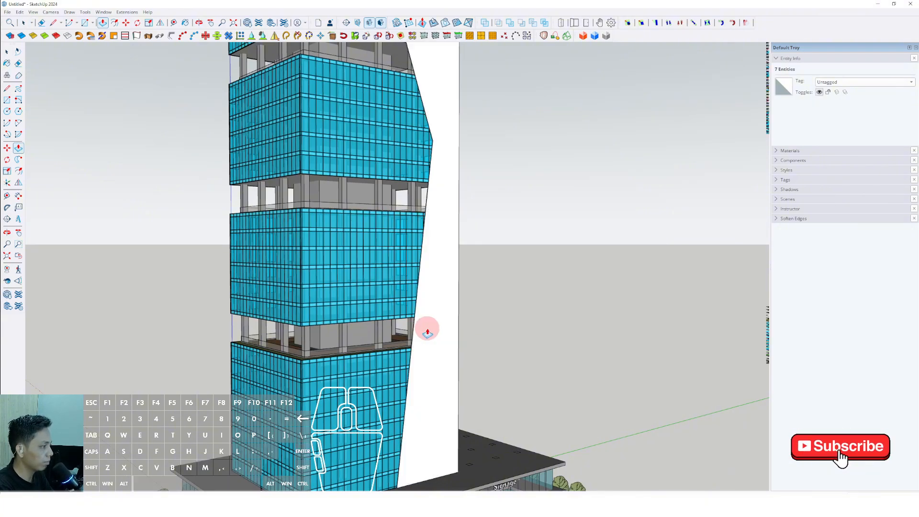
Step: Make the selected angular panel geometry a group
key(space)
scroll(428, 330, up, 4)
right_click(425, 316)
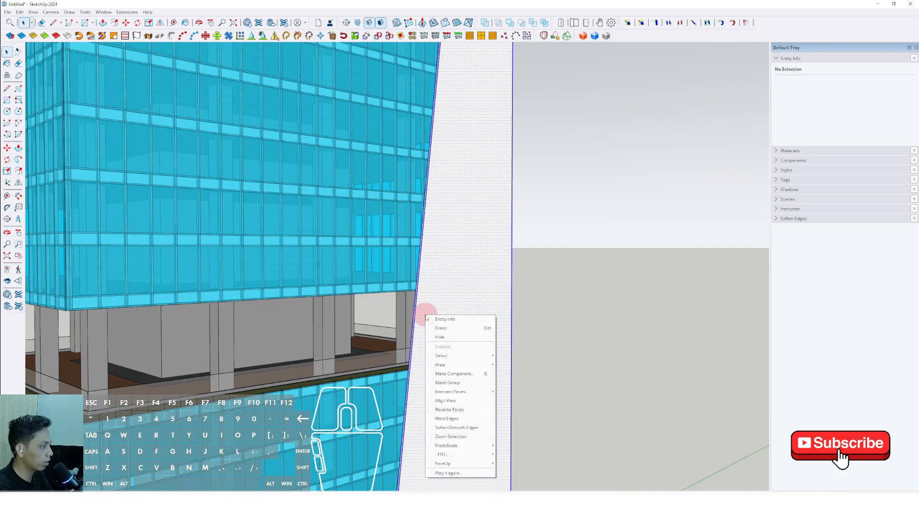
click(450, 384)
scroll(431, 332, down, 6)
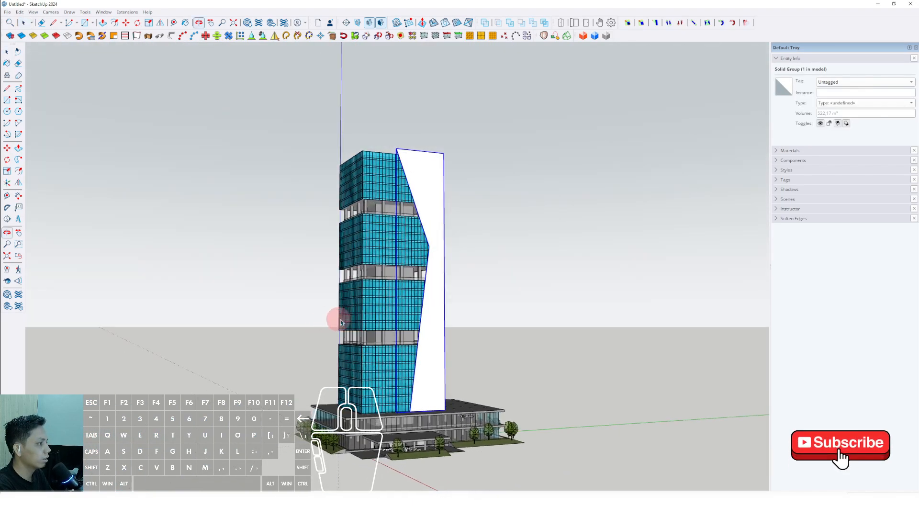
scroll(335, 317, up, 4)
shift+middle_drag(334, 318, 455, 345)
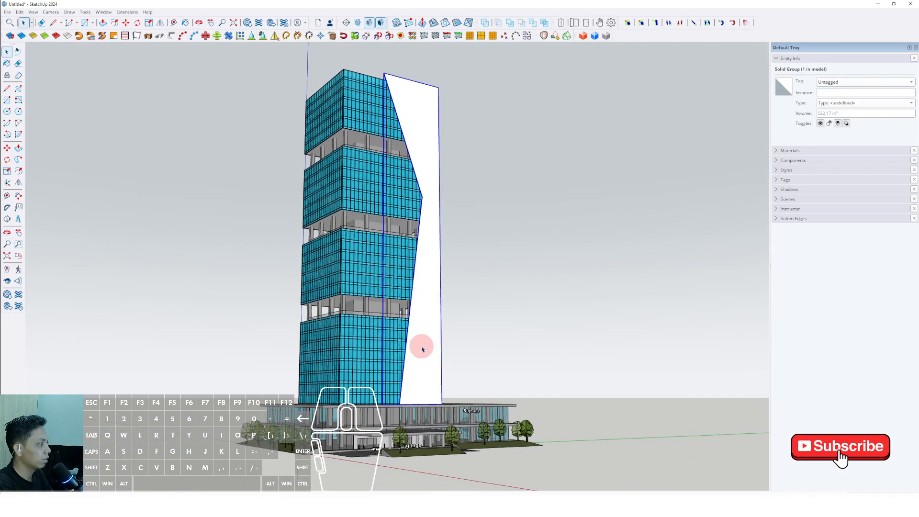
Step: Flip the angular panel group vertically so that its pointed notch sits in the lower half of the tower
scroll(422, 349, up, 4)
click(160, 23)
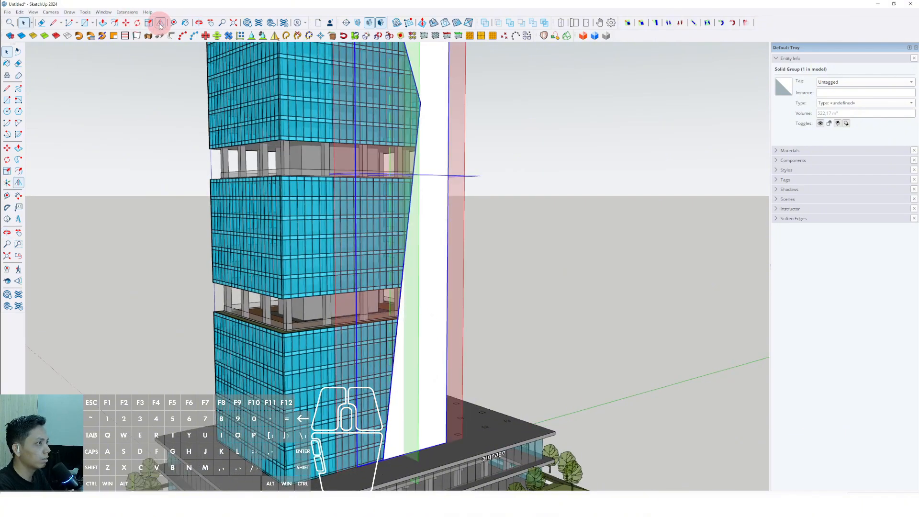
scroll(424, 256, down, 3)
middle_drag(424, 256, 382, 199)
click(464, 205)
scroll(421, 280, down, 3)
key(space)
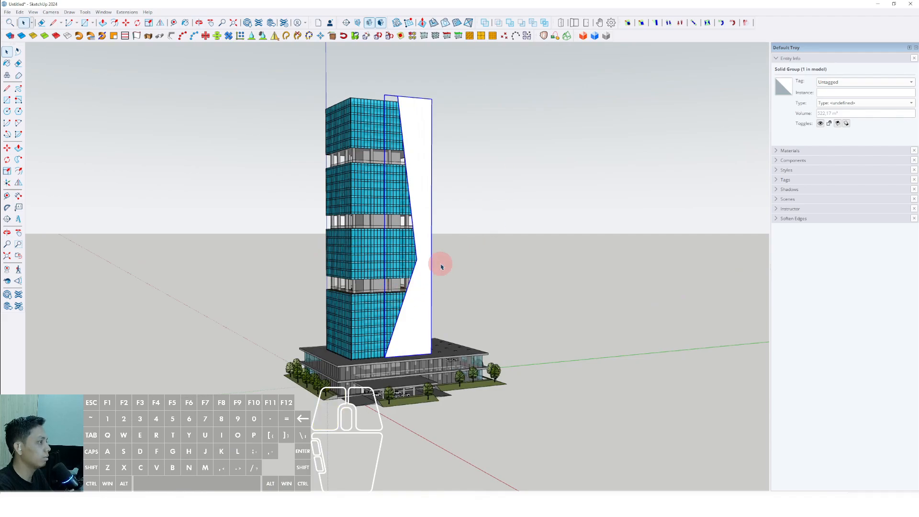
Step: Rotate a copy of the panel group about the tower's bottom corner onto the adjacent facade and clear the selection
click(440, 267)
scroll(410, 283, up, 4)
middle_drag(410, 283, 401, 256)
scroll(402, 266, down, 3)
shift+middle_drag(402, 265, 120, 442)
scroll(354, 436, up, 6)
click(404, 410)
scroll(414, 421, up, 2)
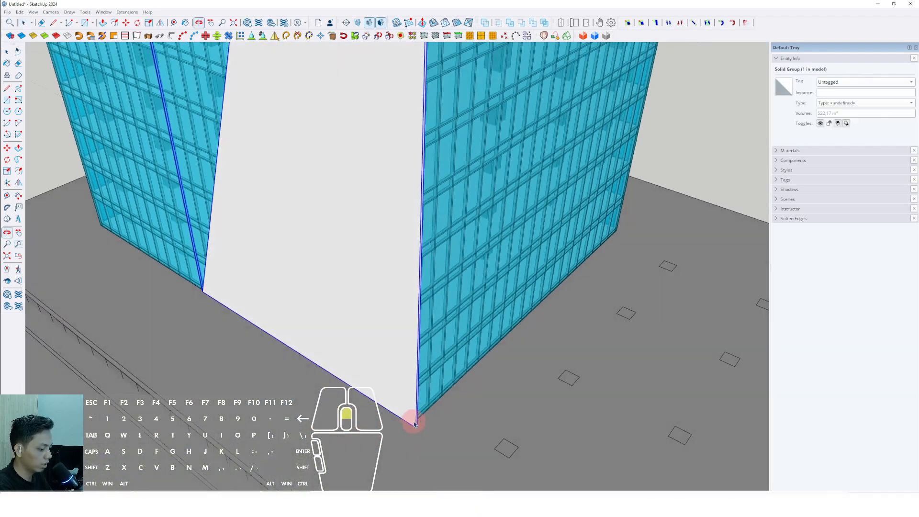
scroll(415, 424, up, 2)
key(q)
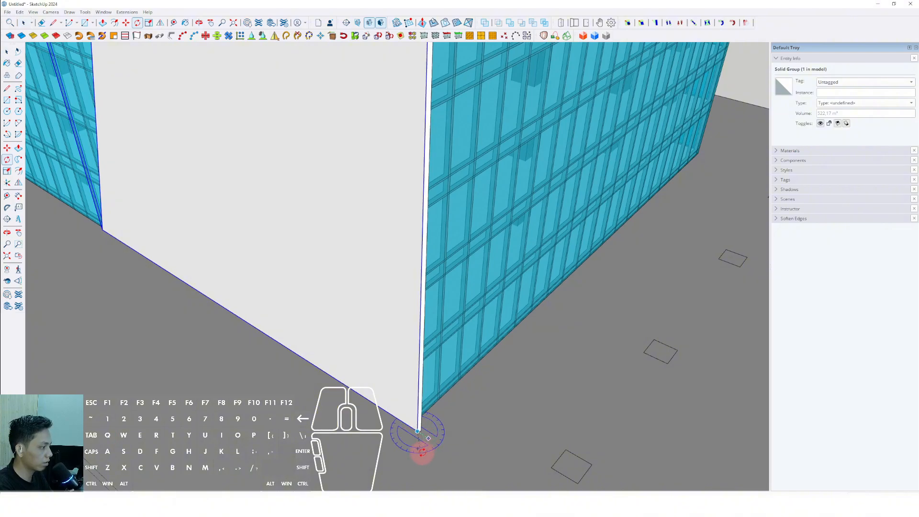
middle_drag(418, 431, 417, 441)
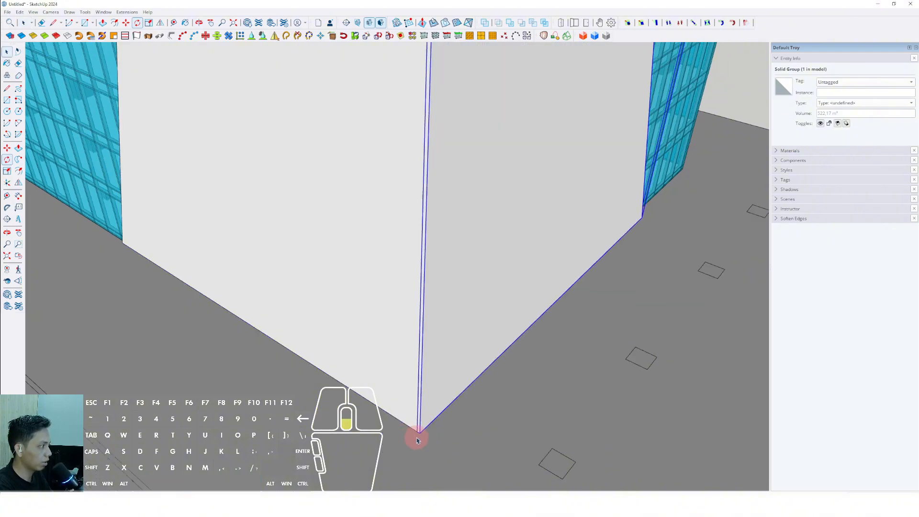
scroll(417, 440, down, 7)
shift+middle_drag(438, 399, 471, 299)
click(471, 291)
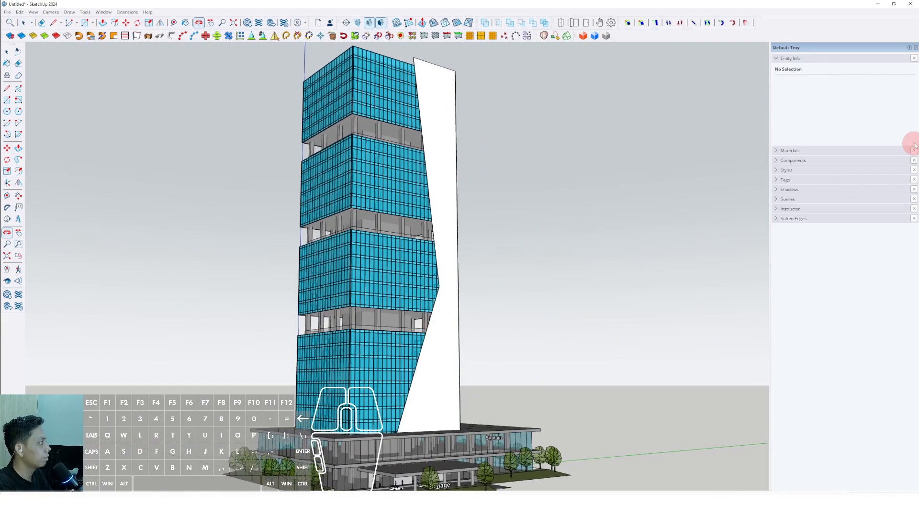
Step: Paint both angular panel groups with Translucent Glass Safety from the Glass and Mirrors collection
click(776, 151)
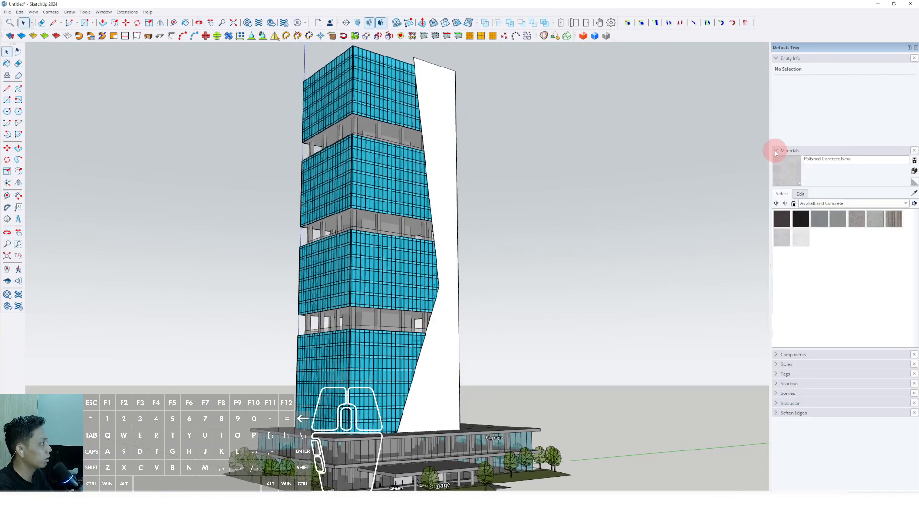
click(901, 205)
click(819, 233)
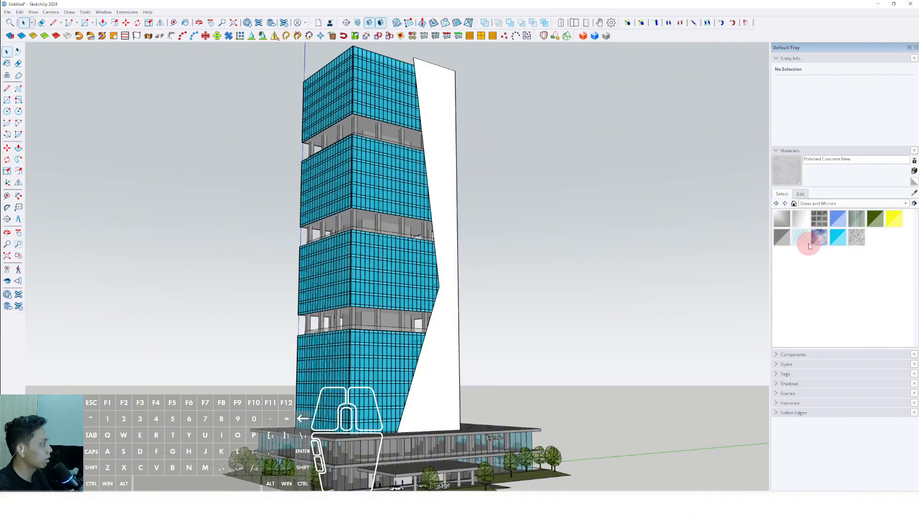
scroll(458, 216, up, 2)
click(439, 234)
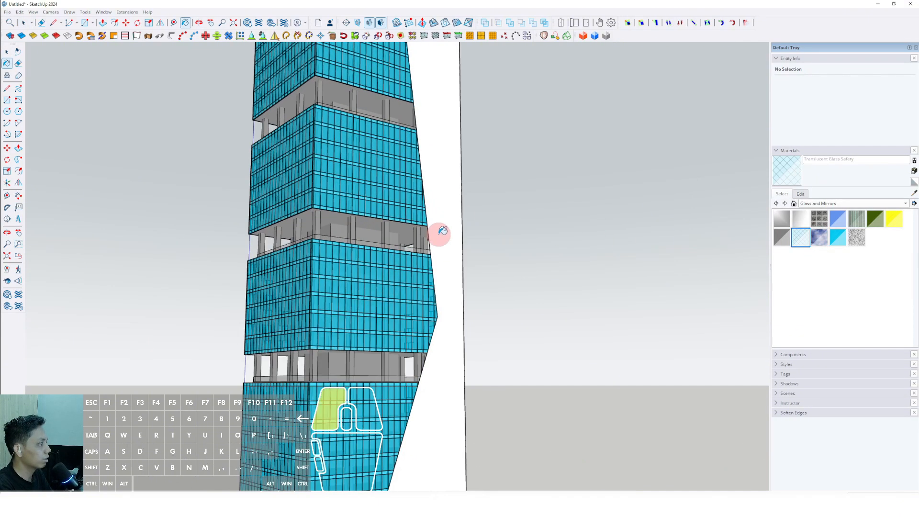
scroll(454, 259, down, 2)
middle_drag(456, 262, 689, 431)
scroll(425, 433, up, 2)
scroll(437, 379, up, 2)
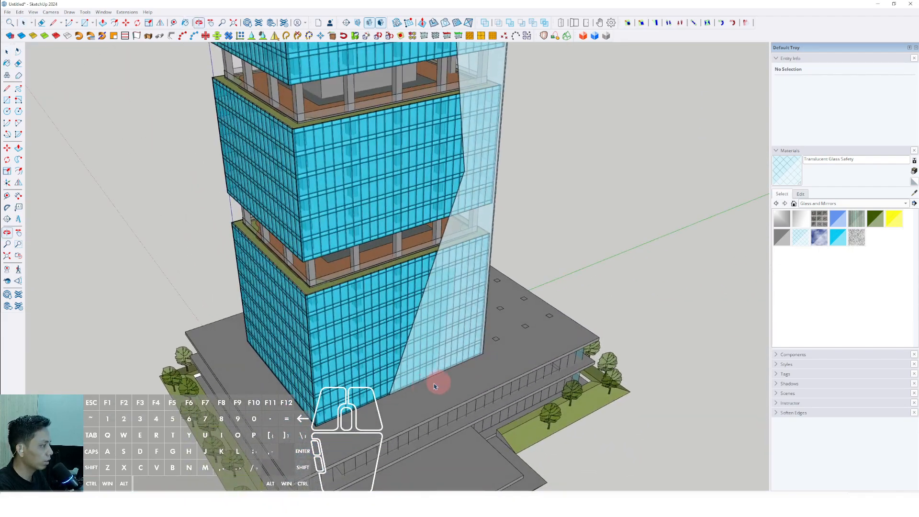
Step: Move the front glass panel slightly outward from the tower facade
scroll(396, 377, up, 2)
scroll(421, 403, up, 2)
scroll(412, 392, up, 2)
click(416, 396)
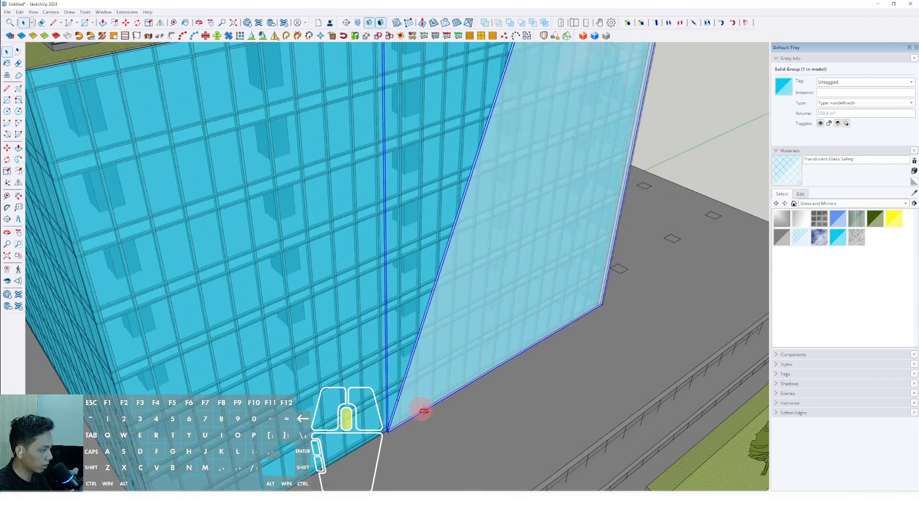
key(m)
middle_drag(423, 411, 303, 413)
click(450, 415)
click(457, 424)
Step: Move the side glass panel by its bottom corner to meet the front panel's outer corner
key(space)
key(m)
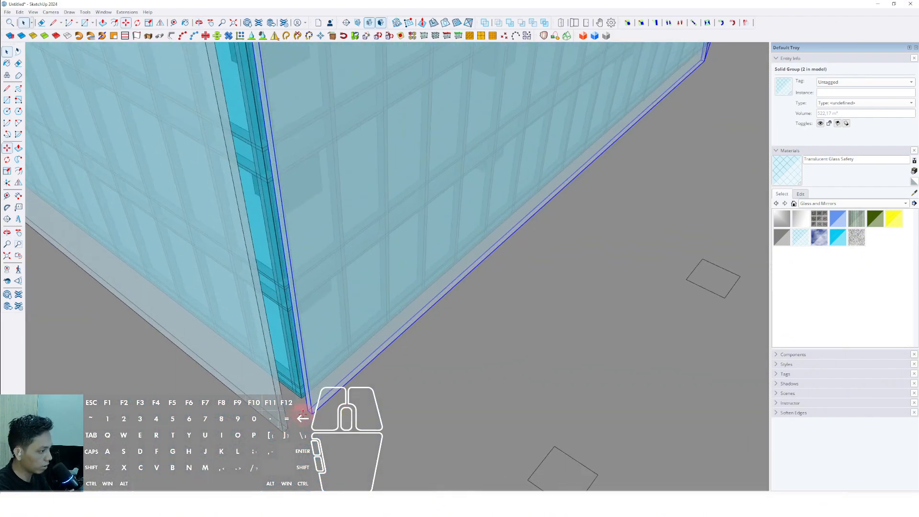
click(307, 410)
click(284, 430)
scroll(449, 402, down, 8)
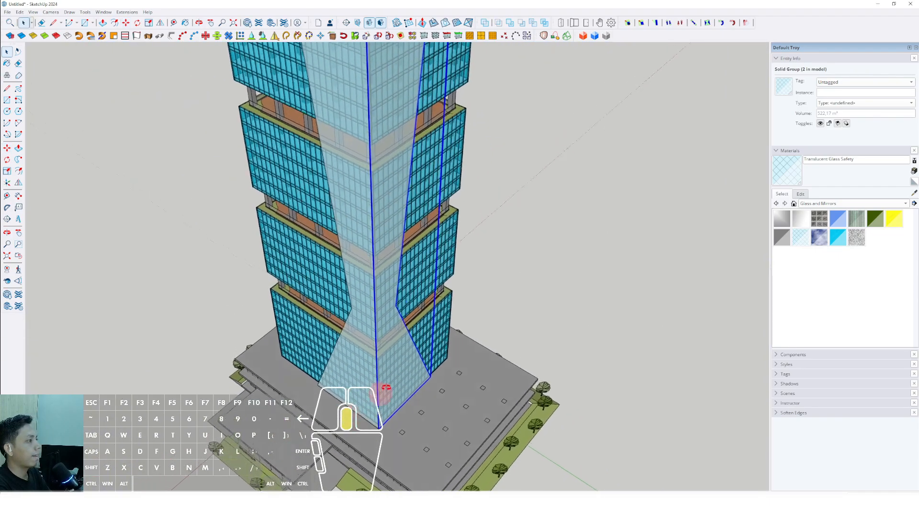
key(space)
middle_drag(383, 389, 464, 255)
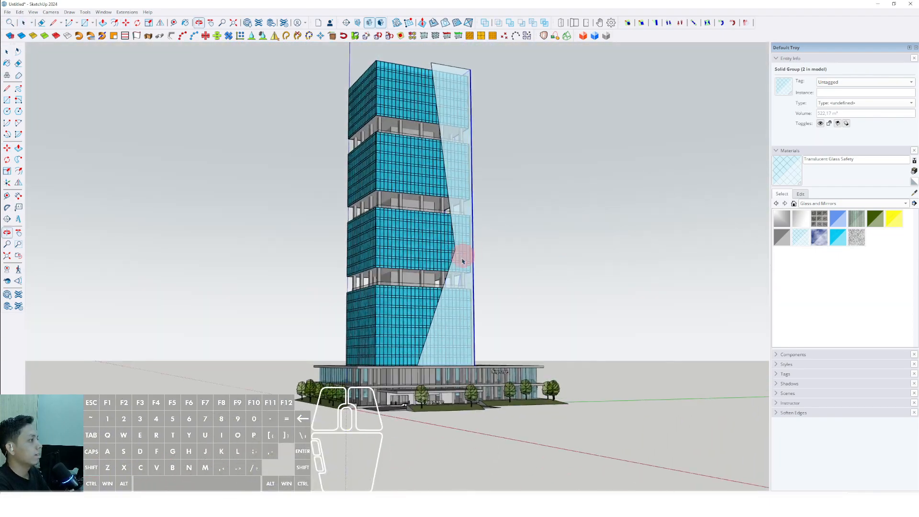
Step: Paint both angular corner panels with Translucent Glass Gray and clear the selection
scroll(462, 287, up, 3)
shift+middle_drag(447, 322, 248, 294)
scroll(485, 294, down, 2)
scroll(455, 271, up, 2)
scroll(415, 289, down, 2)
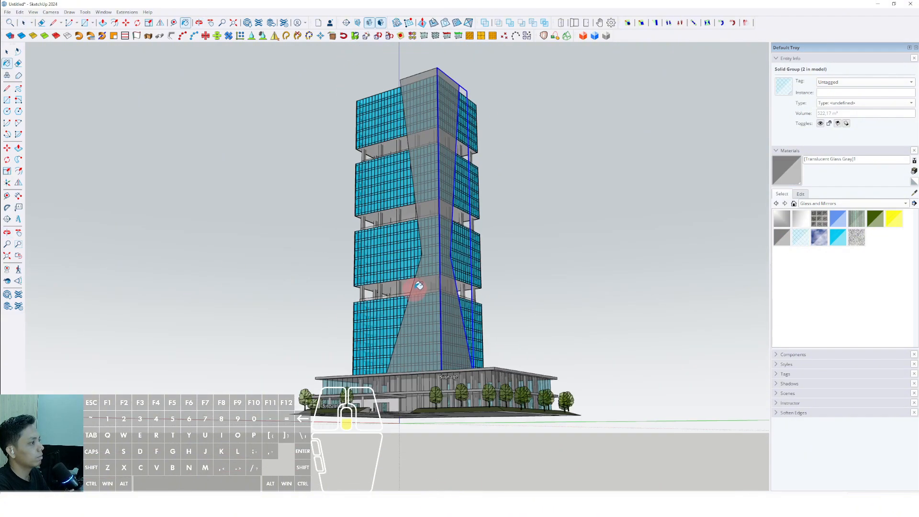
middle_drag(415, 288, 497, 299)
key(space)
scroll(498, 301, up, 3)
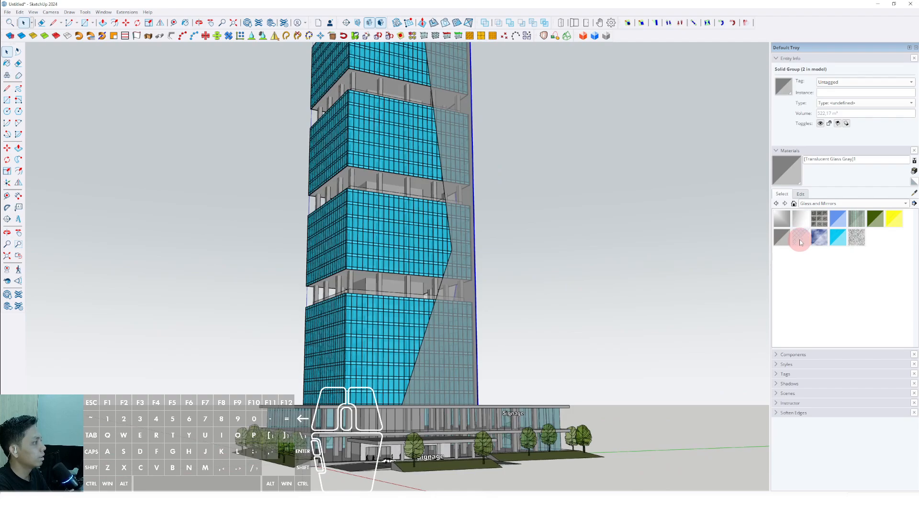
scroll(416, 319, down, 2)
click(535, 219)
scroll(441, 301, up, 4)
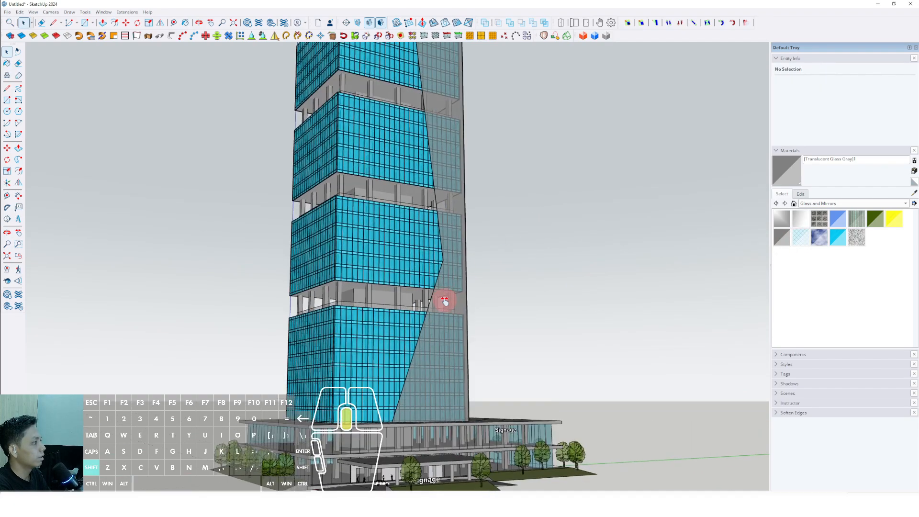
Step: Try a darker, more opaque version of the gray panel glass, then undo the changes
click(801, 194)
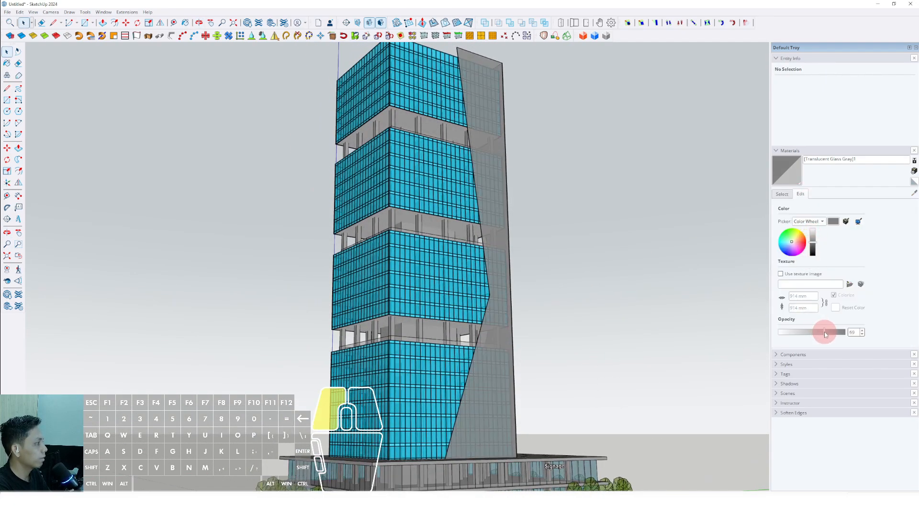
drag(811, 255, 812, 253)
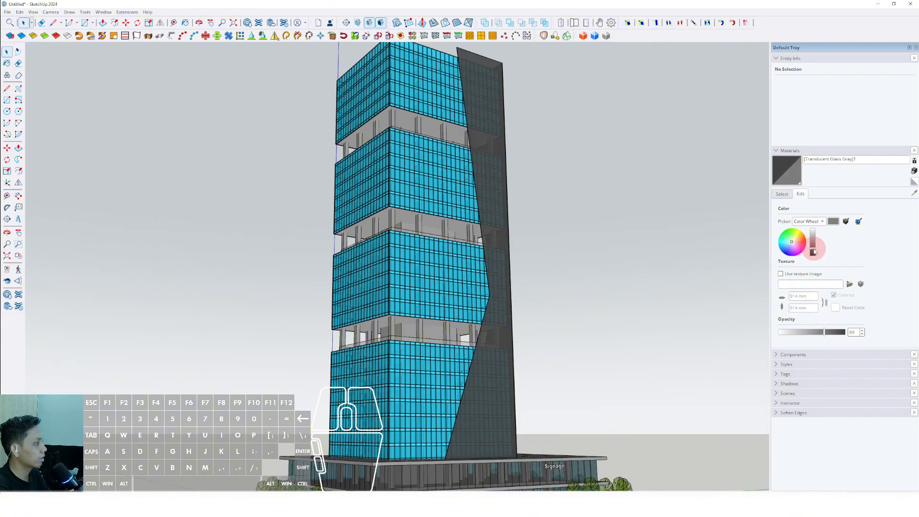
scroll(443, 268, down, 2)
middle_drag(444, 261, 471, 266)
scroll(445, 280, down, 3)
scroll(465, 299, up, 3)
key(ctrl+z)
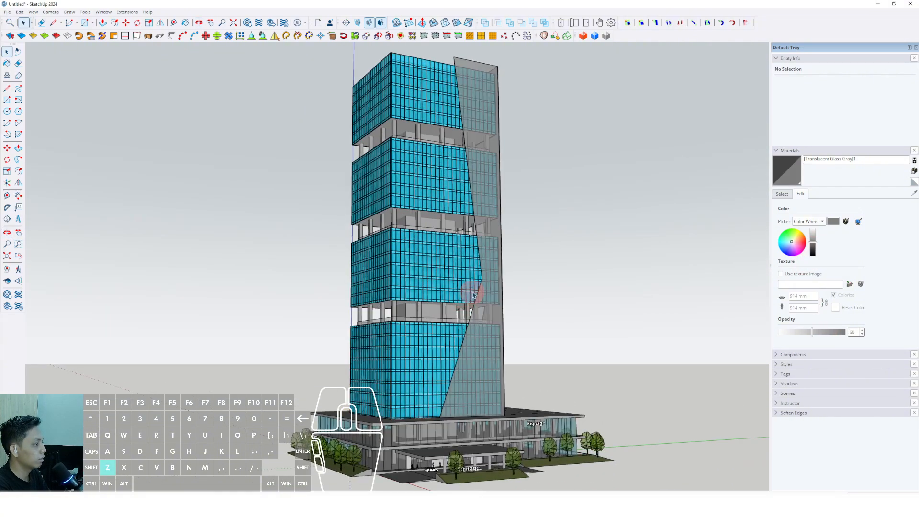
scroll(473, 294, down, 2)
Step: Try other Glass and Mirrors materials on the panels, including Translucent Glass Sky Reflection, Translucent Glass Dark Green and Mirror 02
click(780, 195)
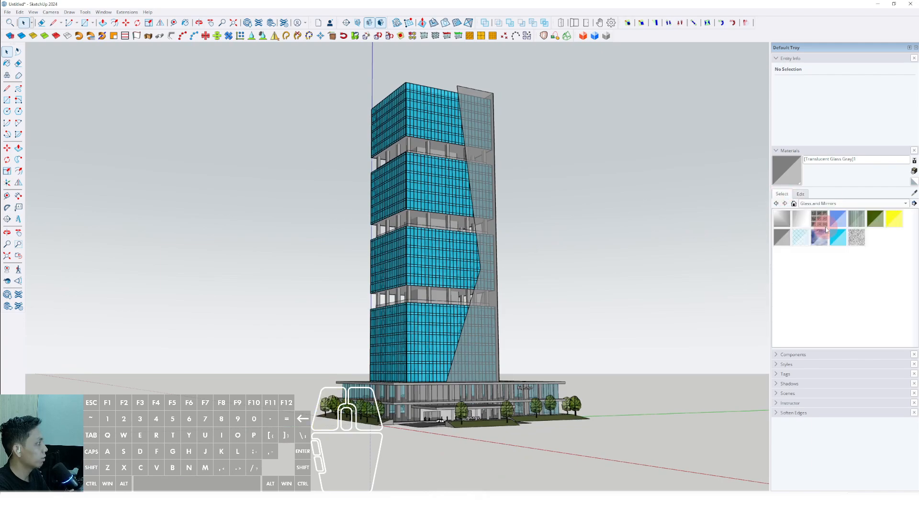
scroll(498, 246, up, 2)
click(492, 225)
scroll(488, 211, down, 1)
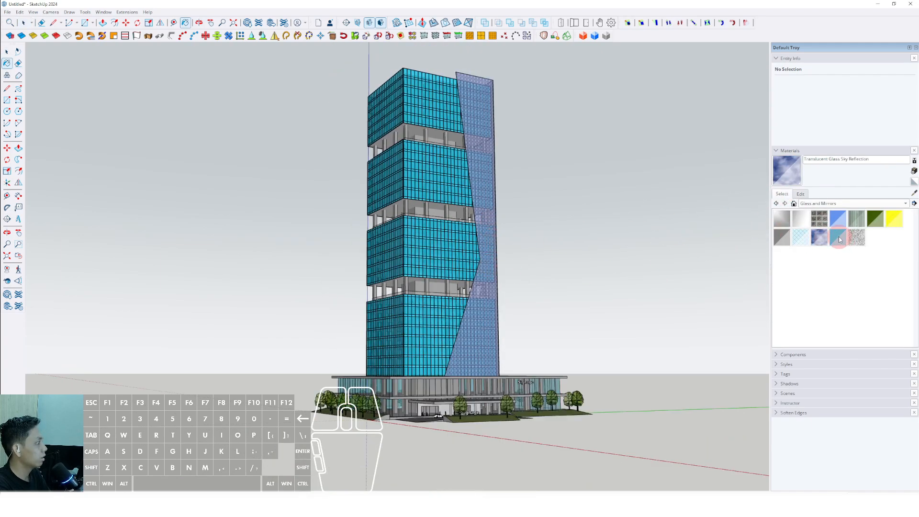
click(494, 211)
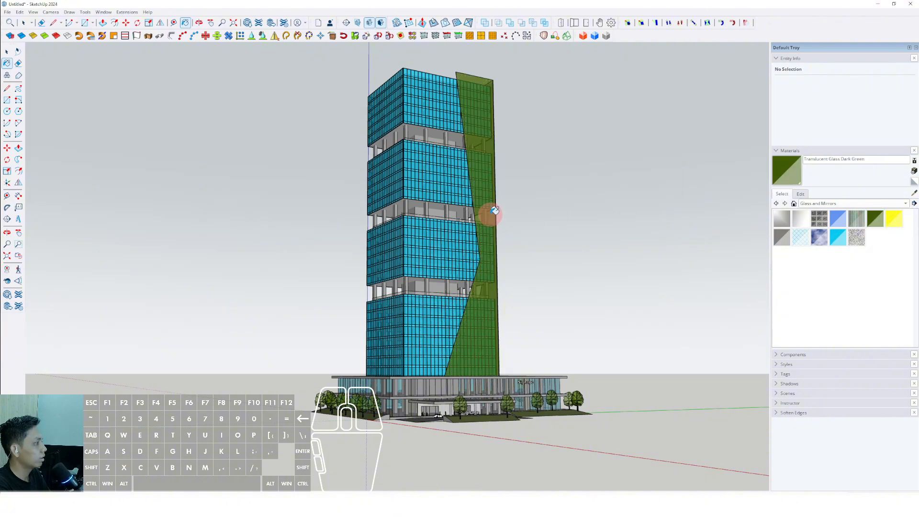
click(802, 220)
click(487, 214)
scroll(491, 243, up, 2)
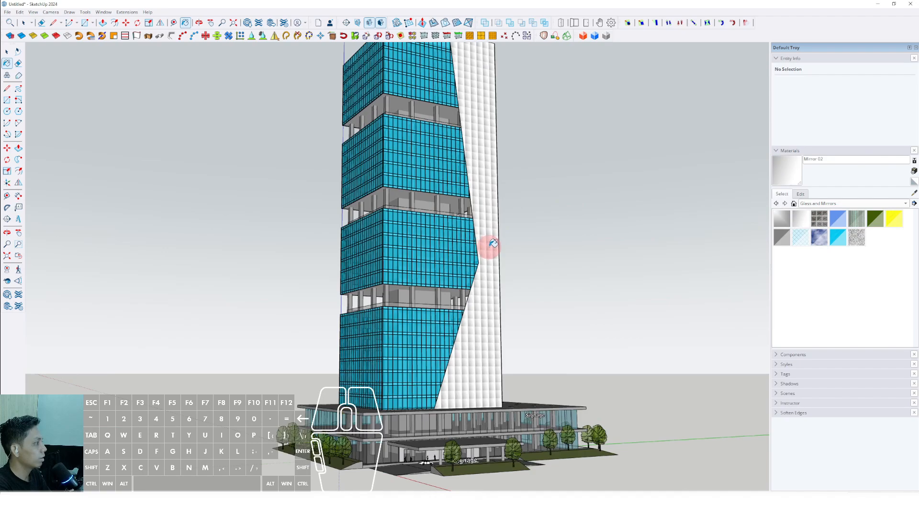
Step: Repaint the front and side angular panels with Translucent Glass Safety
scroll(493, 243, down, 2)
click(801, 240)
scroll(496, 254, up, 2)
click(496, 263)
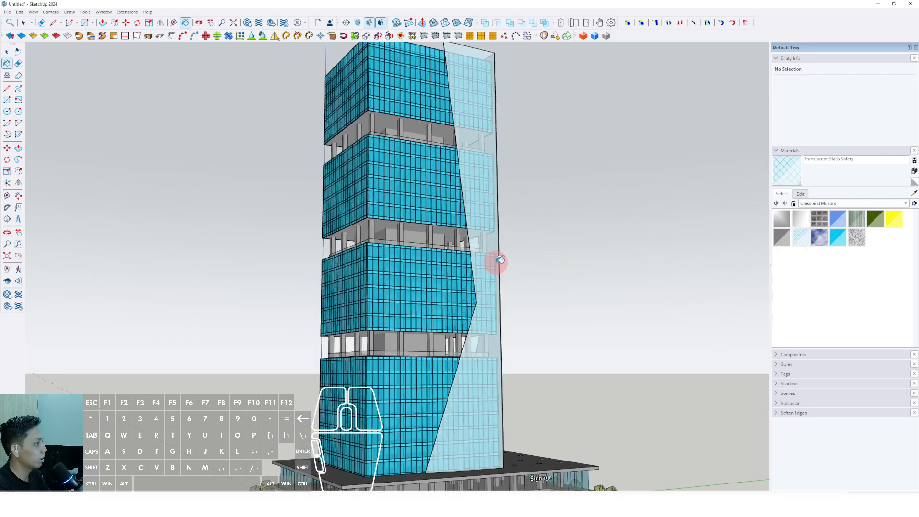
middle_drag(497, 263, 145, 238)
click(400, 227)
middle_drag(400, 227, 596, 264)
scroll(479, 275, down, 3)
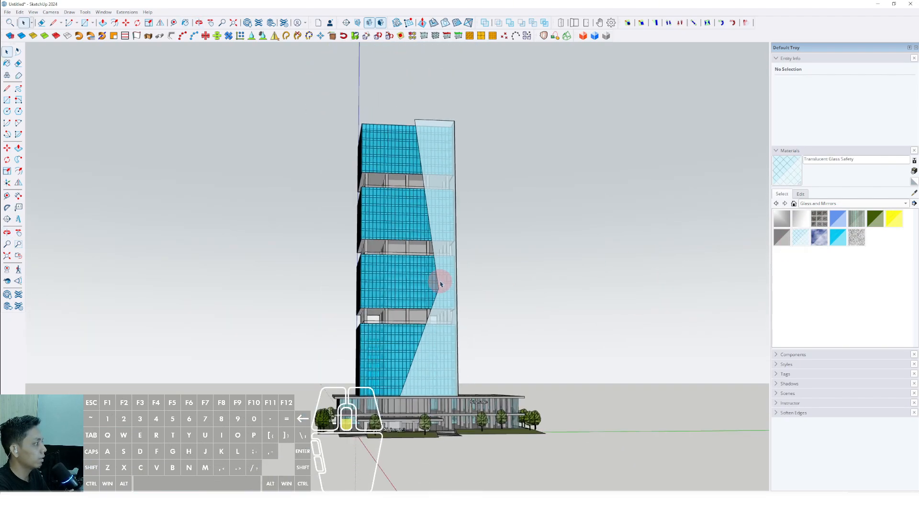
Step: Darken the Translucent Glass Safety material to a deep teal and set its opacity to about 66
middle_drag(441, 284, 498, 276)
click(800, 194)
click(830, 335)
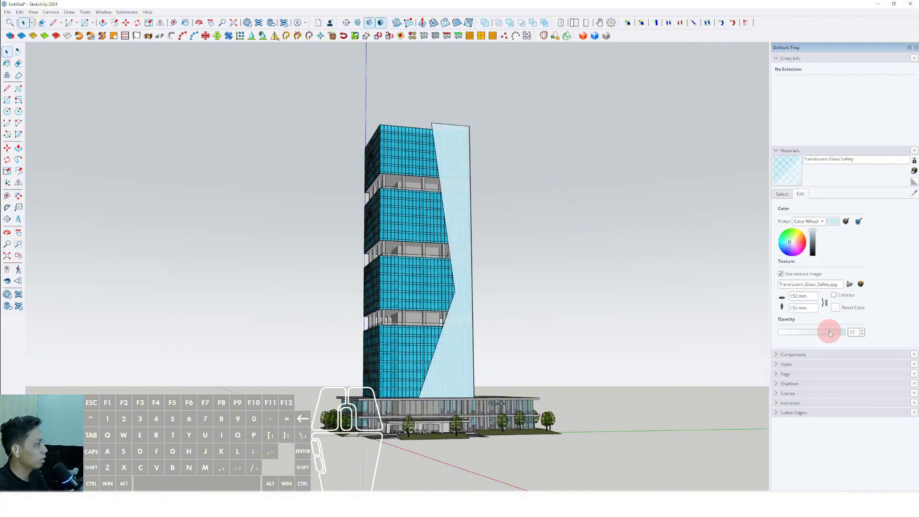
drag(815, 249, 812, 246)
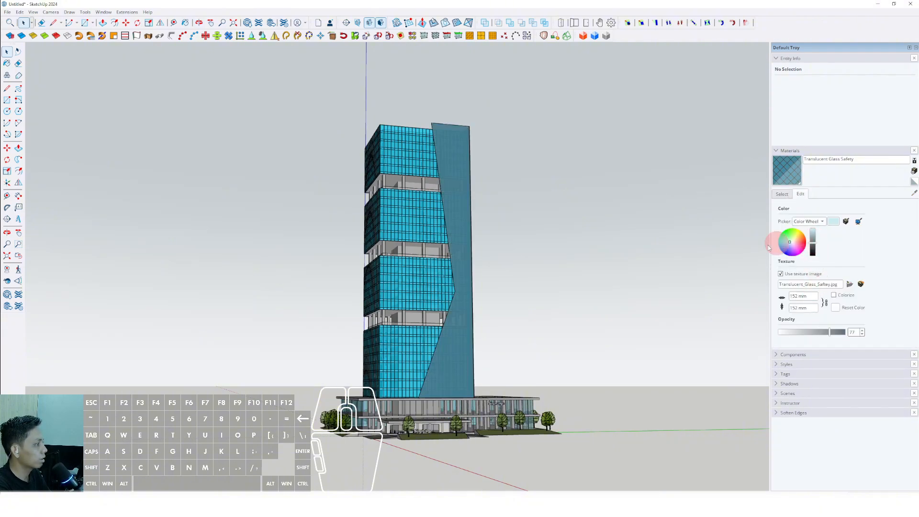
middle_drag(424, 321, 443, 333)
scroll(439, 321, up, 2)
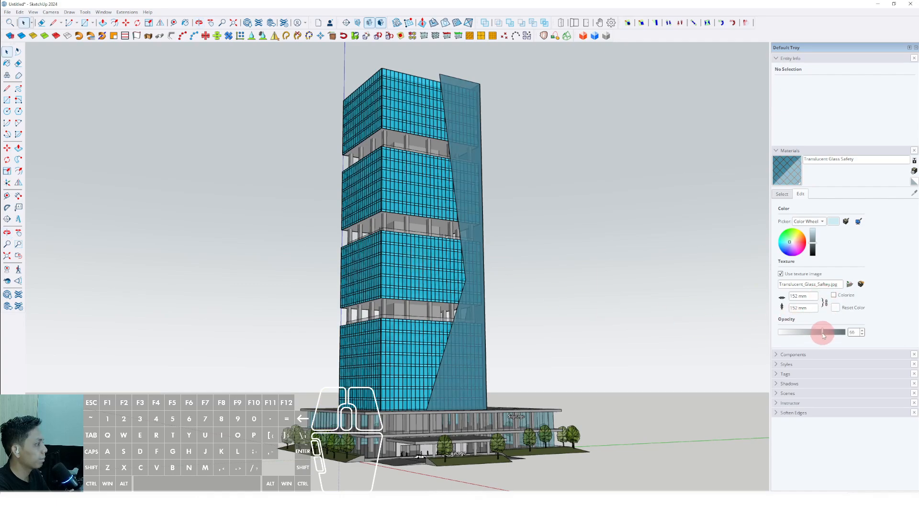
Step: Examine the darkened glass panels on the tower from street level and from above the roof
middle_drag(454, 247, 560, 250)
scroll(443, 296, down, 2)
middle_drag(443, 295, 481, 240)
scroll(482, 240, up, 4)
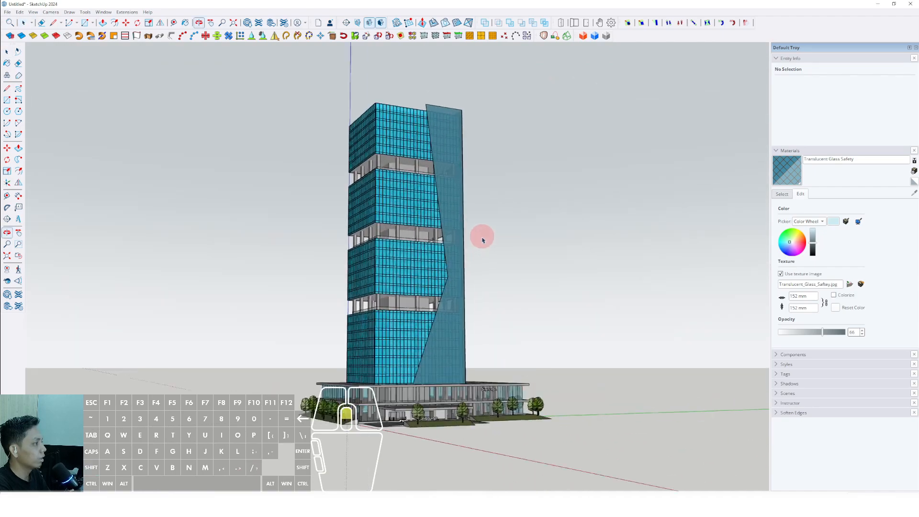
shift+middle_drag(412, 335, 472, 340)
scroll(488, 328, down, 2)
scroll(460, 199, up, 3)
middle_drag(460, 198, 440, 326)
scroll(433, 115, up, 3)
middle_drag(432, 115, 415, 214)
scroll(415, 213, up, 2)
scroll(476, 201, down, 7)
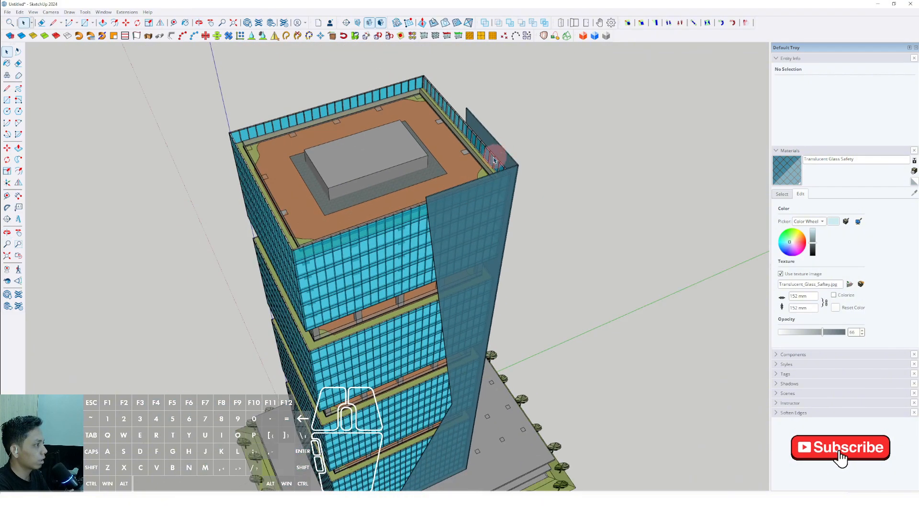
Step: Combine the front and side angular panels into one group
middle_drag(466, 294, 467, 180)
scroll(439, 219, up, 5)
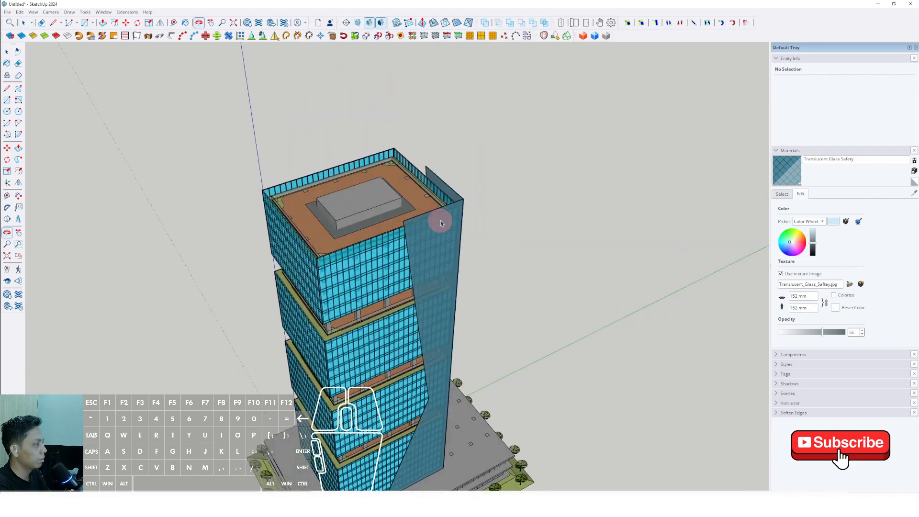
click(465, 204)
shift+scroll(459, 210, up, 3)
right_click(455, 207)
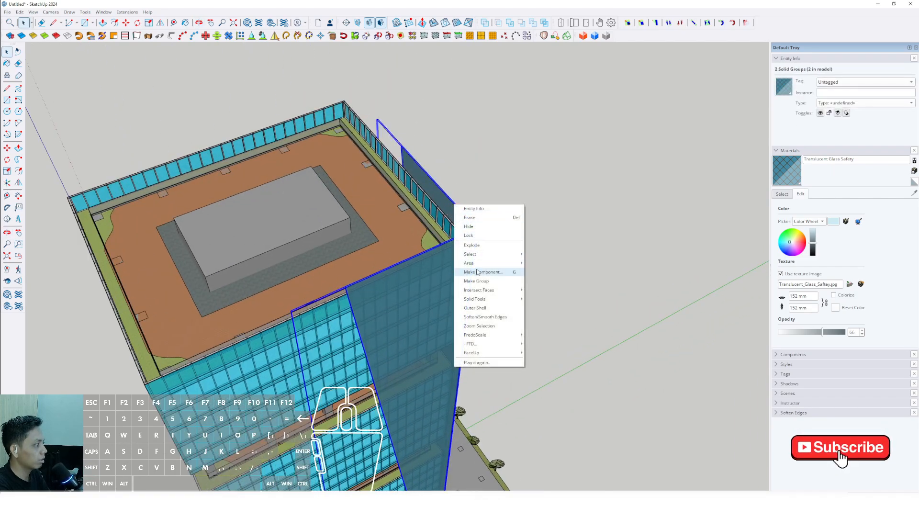
click(471, 279)
scroll(454, 261, down, 3)
Step: Copy the panel group from its tower corner to beside the diagonally opposite corner
middle_drag(454, 256, 500, 268)
middle_drag(253, 235, 496, 252)
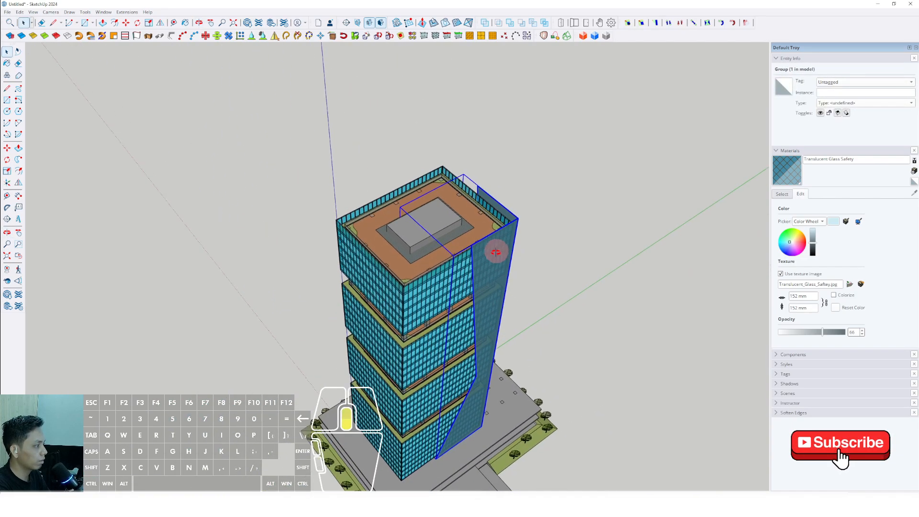
scroll(497, 375, up, 4)
key(m)
click(488, 357)
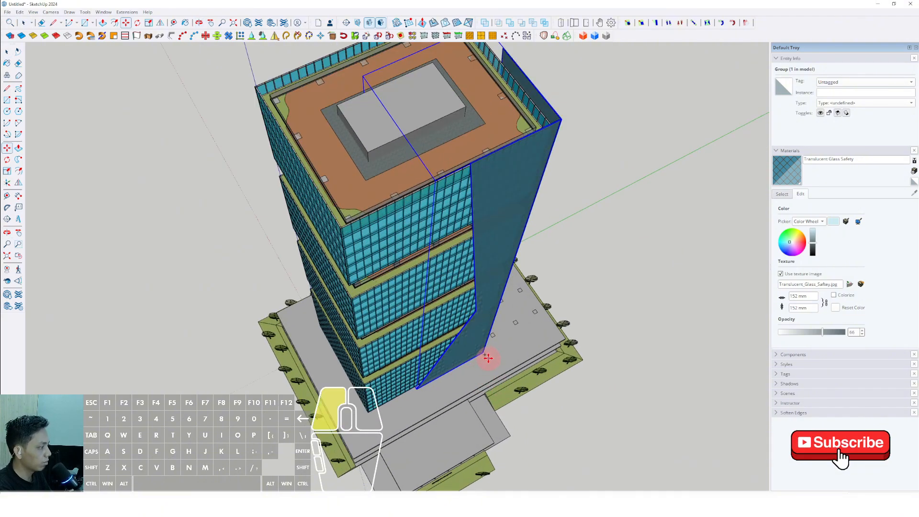
shift+middle_drag(455, 390, 476, 375)
key(ctrl)
scroll(354, 328, up, 3)
click(343, 310)
scroll(344, 311, down, 5)
shift+middle_drag(354, 322, 369, 391)
shift+middle_drag(356, 299, 347, 329)
key(space)
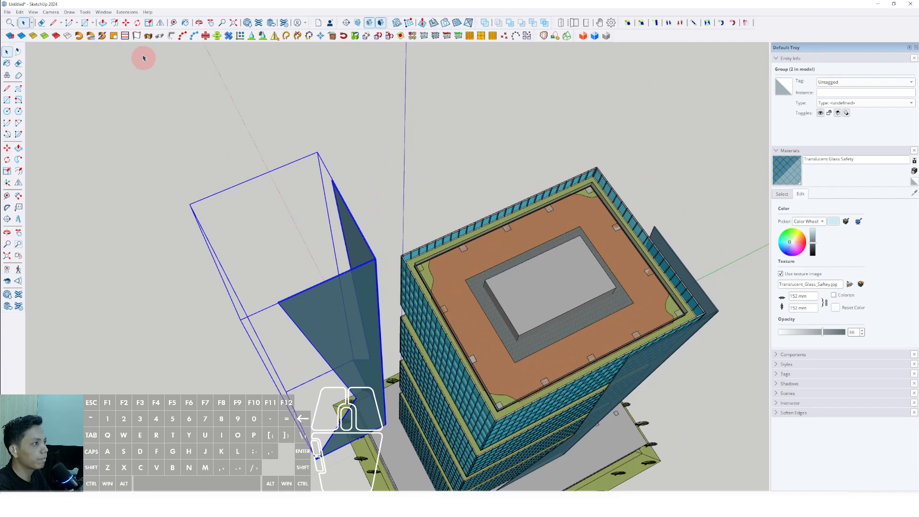
Step: Mirror the copied panel group with the Flip tool across the plane parallel to the tower's front facade
click(149, 23)
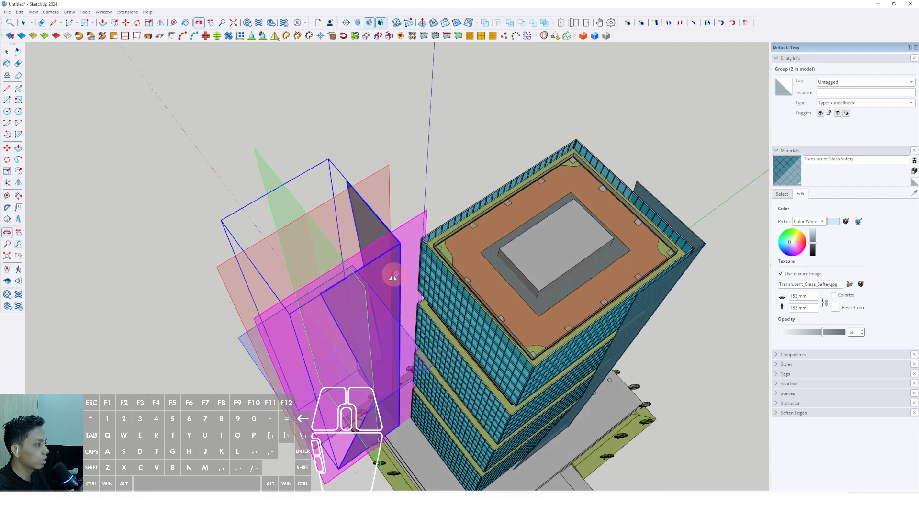
key(shift+f)
middle_drag(335, 252, 752, 103)
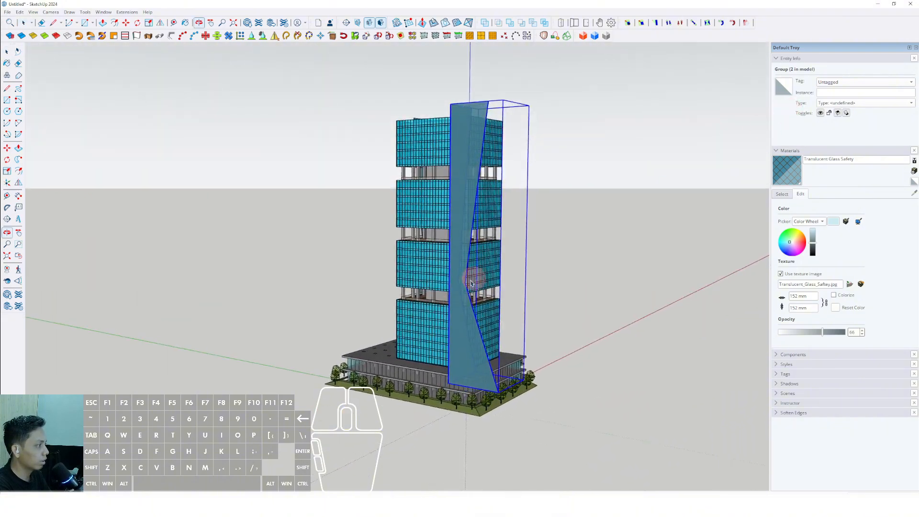
Step: Rotate the mirrored panel group horizontally at its base to match the opposite tower corner's orientation
middle_drag(472, 277, 427, 389)
scroll(453, 402, up, 3)
scroll(427, 389, up, 2)
scroll(427, 390, up, 2)
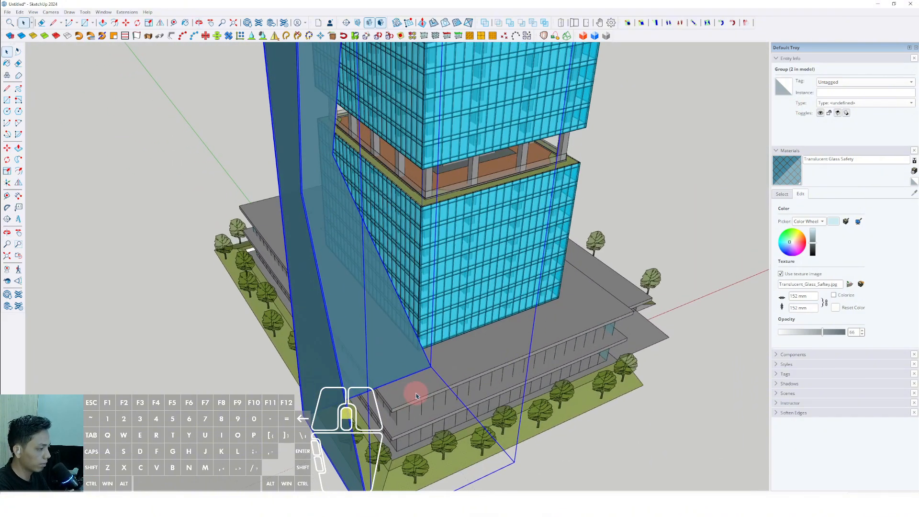
click(414, 383)
click(400, 389)
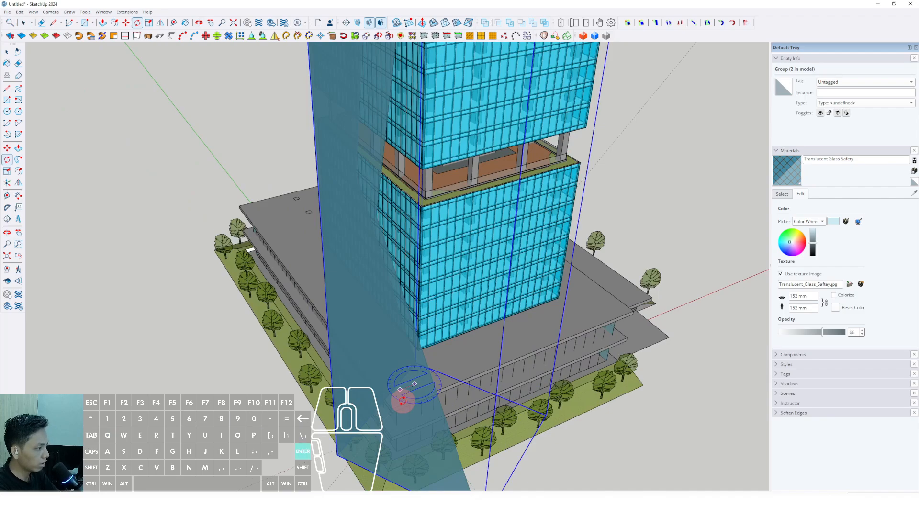
key(Return)
key(space)
Step: Move the rotated panel group against the tower so that it wraps the opposite corner
shift+middle_drag(400, 402, 532, 365)
scroll(533, 365, up, 1)
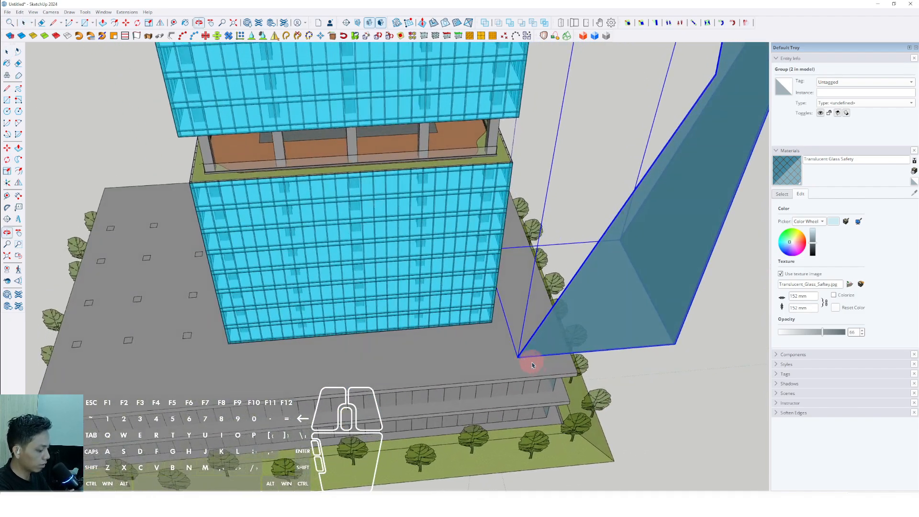
click(555, 359)
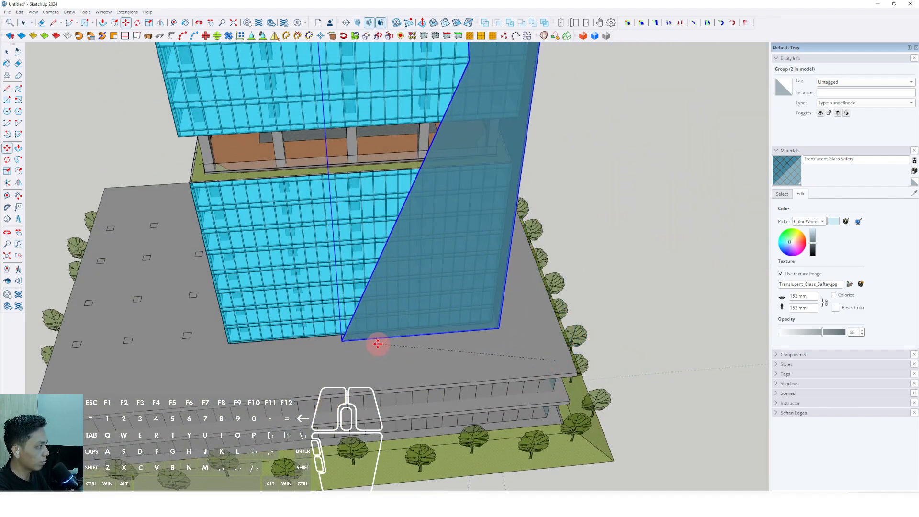
click(376, 342)
key(space)
scroll(441, 328, down, 4)
Step: Scale the original panel group upward so its top rises well above the tower roof
shift+middle_drag(441, 328, 202, 256)
shift+middle_drag(202, 256, 73, 236)
middle_drag(344, 240, 286, 217)
shift+middle_drag(384, 273, 400, 212)
key(space)
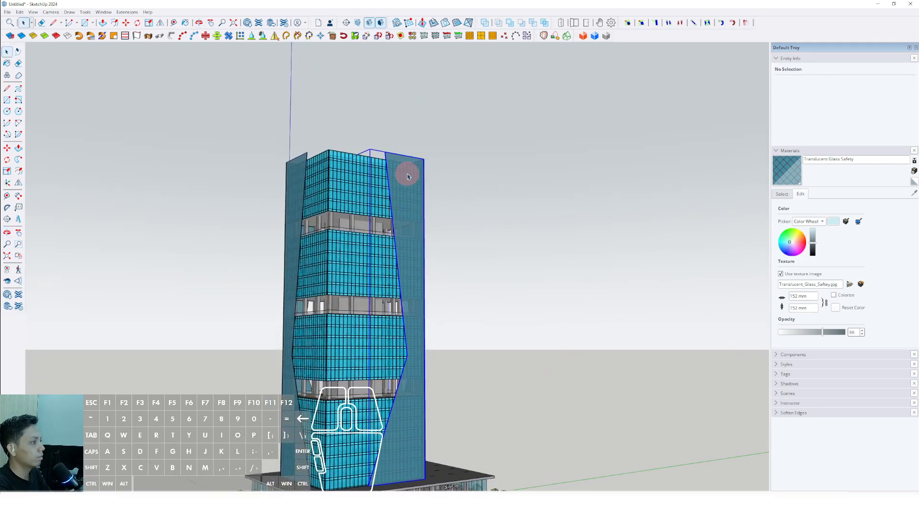
click(410, 173)
middle_drag(410, 172, 398, 264)
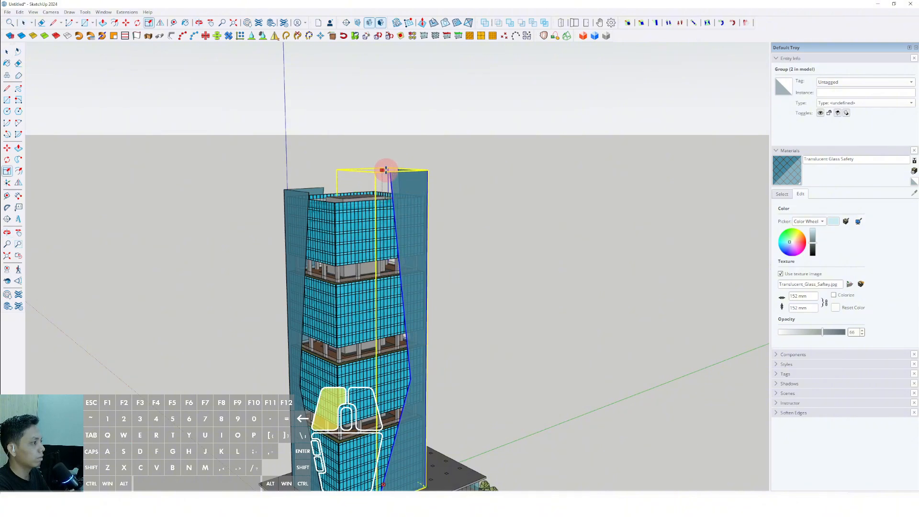
drag(385, 170, 386, 170)
key(space)
Step: Scale the copied panel group slightly taller above the roof, keeping it lower than the original panel group
scroll(394, 191, down, 3)
middle_drag(390, 187, 386, 178)
click(320, 161)
scroll(322, 160, up, 3)
middle_drag(322, 160, 322, 166)
key(s)
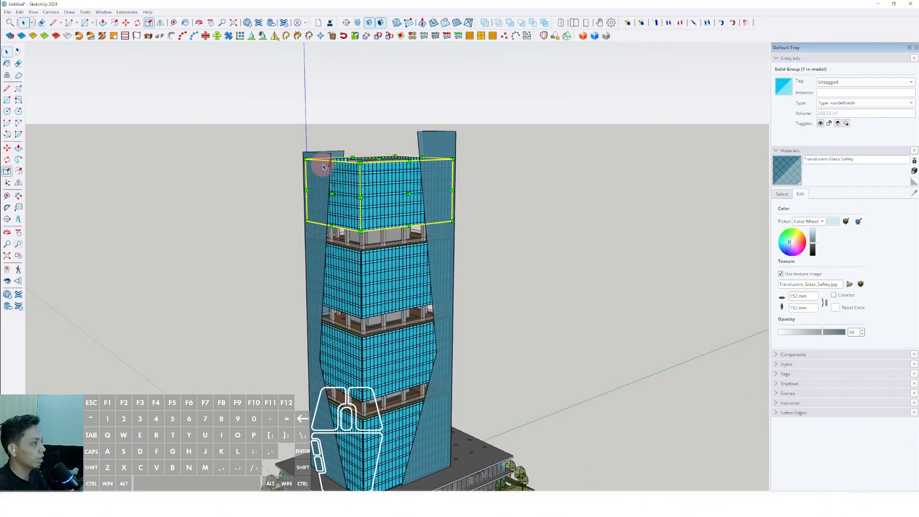
key(space)
scroll(321, 158, up, 2)
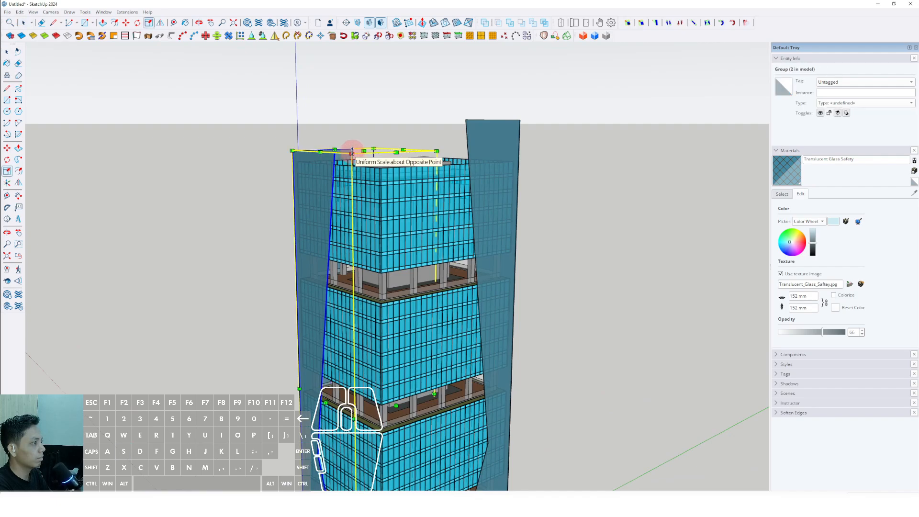
key(space)
scroll(366, 153, down, 4)
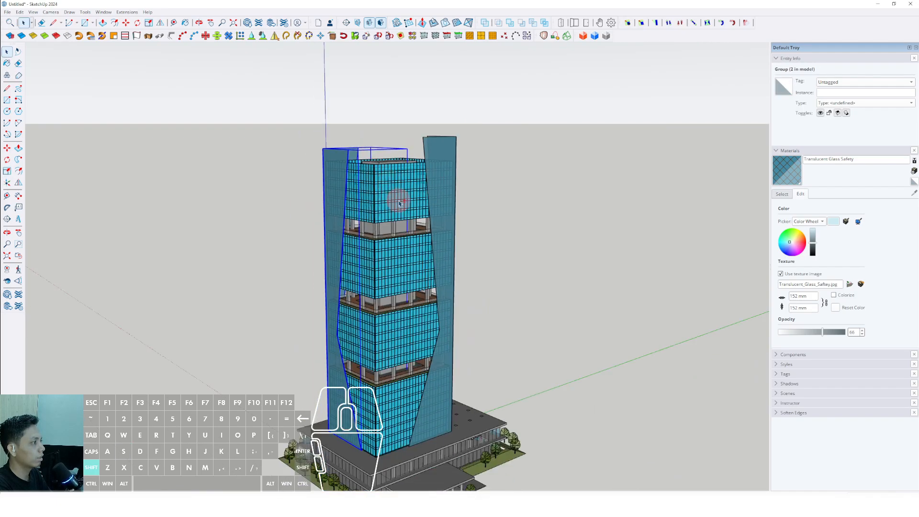
Step: Clear the selection and examine the whole tower with both wrapped corners from several angles
shift+middle_drag(400, 200, 397, 180)
middle_drag(397, 180, 399, 153)
click(453, 258)
middle_drag(453, 258, 383, 203)
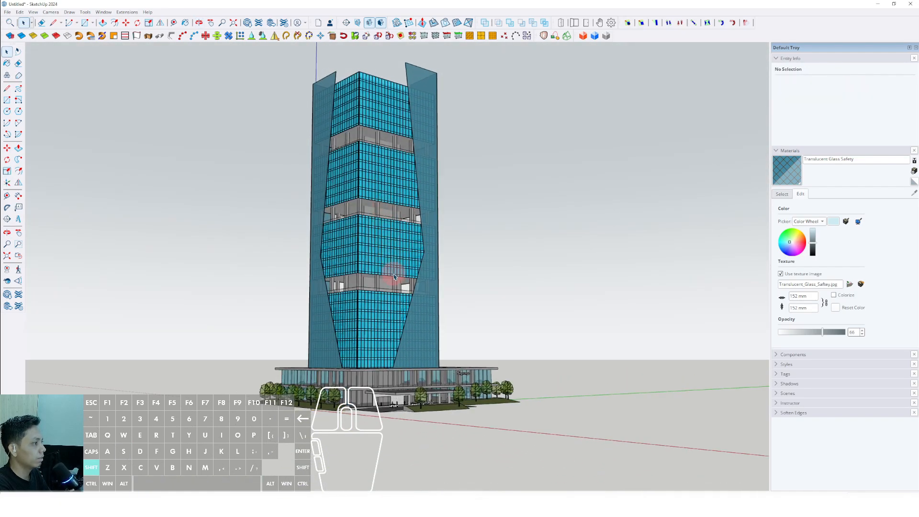
middle_drag(394, 276, 345, 288)
scroll(397, 369, up, 2)
middle_drag(395, 369, 507, 362)
scroll(385, 383, up, 2)
middle_drag(386, 384, 321, 457)
scroll(383, 362, down, 4)
middle_drag(383, 362, 490, 356)
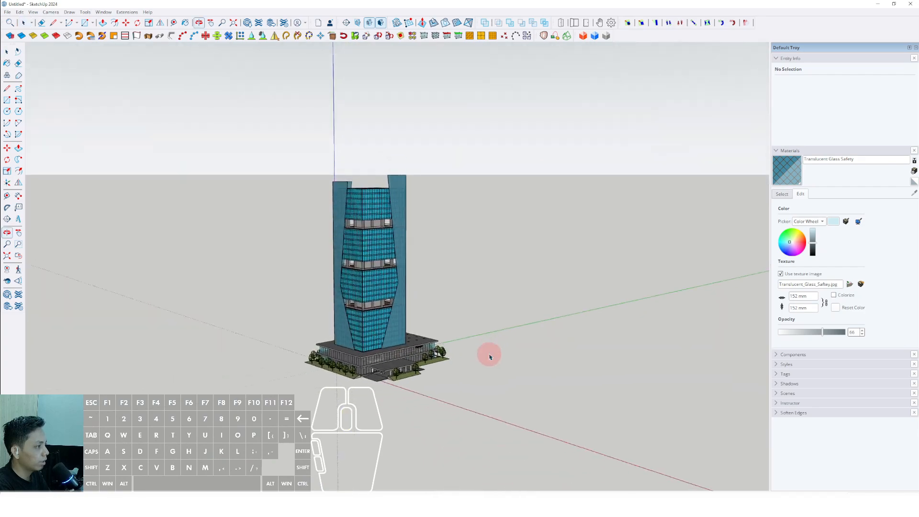
Step: Inspect the finished tower and its podium at close and distant range from different sides
middle_drag(374, 323, 414, 405)
scroll(379, 347, down, 1)
shift+middle_drag(379, 347, 454, 208)
scroll(333, 293, up, 3)
scroll(402, 242, up, 2)
shift+middle_drag(402, 241, 539, 344)
middle_drag(538, 344, 455, 383)
scroll(435, 328, down, 5)
middle_drag(435, 328, 402, 336)
Step: Select the complete tower with its podium, landscaping and glass panels and make it a single group
drag(266, 142, 265, 142)
scroll(416, 375, up, 4)
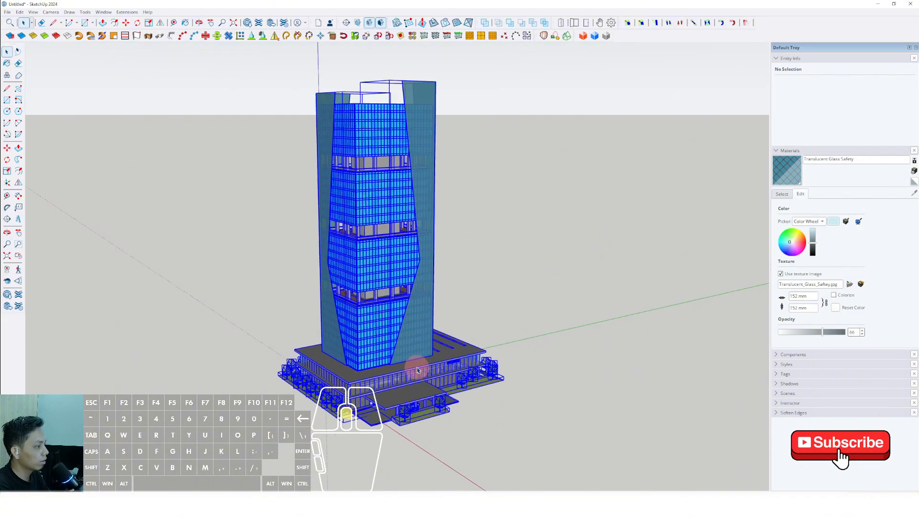
right_click(353, 338)
click(375, 412)
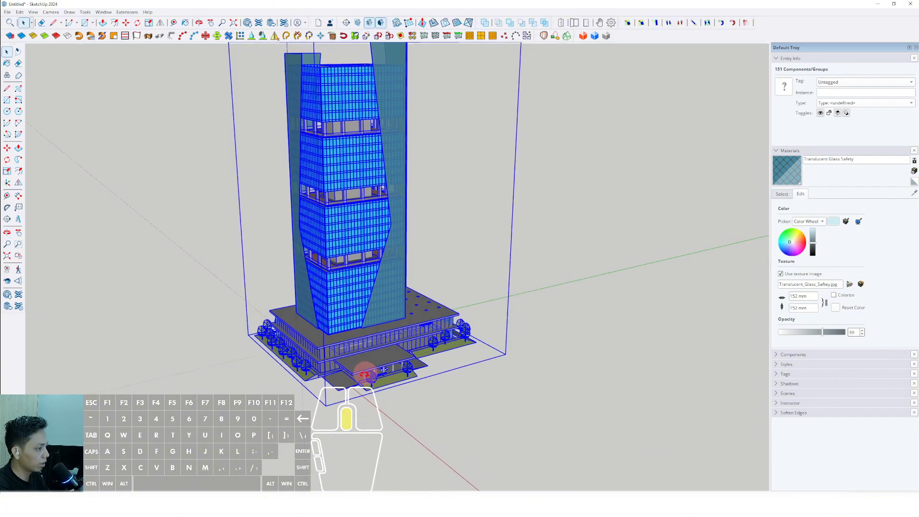
Step: Copy the tower group along the green axis to place a second tower beside the original
ctrl+click(381, 405)
shift+middle_drag(414, 395, 354, 410)
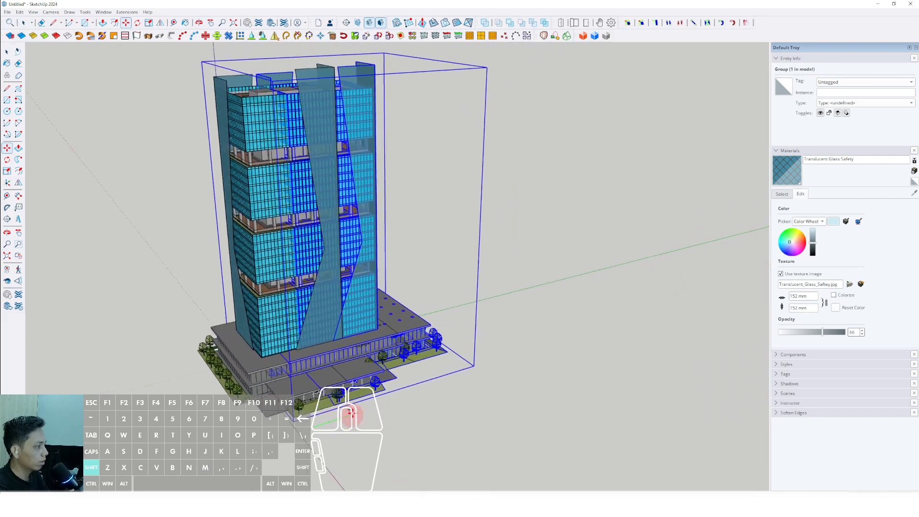
scroll(354, 411, down, 1)
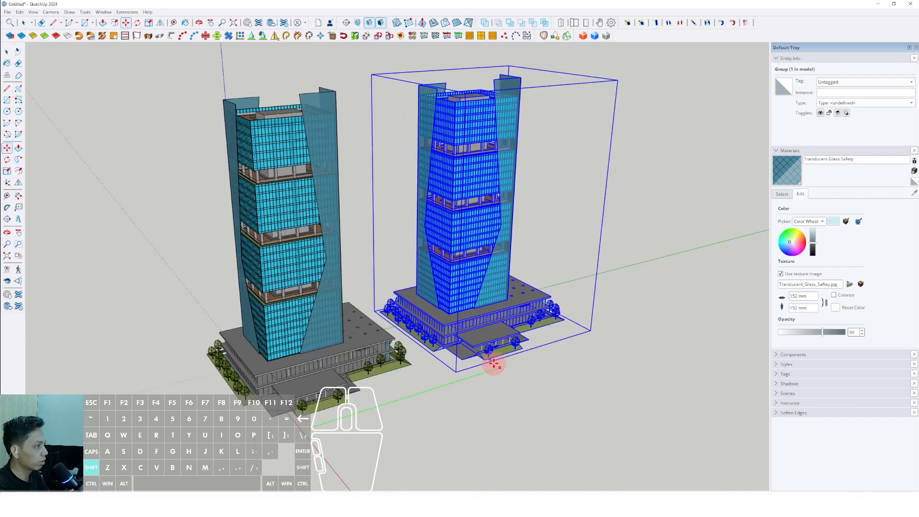
click(492, 365)
key(space)
Step: Apply the Construction Documentation Style from the Default Styles collection to the model
scroll(469, 291, down, 1)
middle_drag(469, 291, 637, 247)
shift+middle_drag(536, 286, 430, 298)
scroll(601, 357, up, 2)
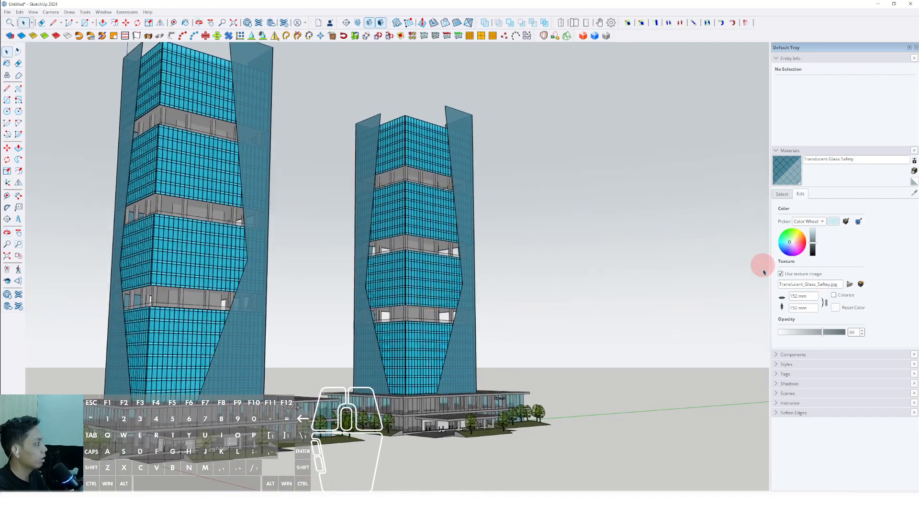
click(785, 364)
scroll(866, 431, down, 3)
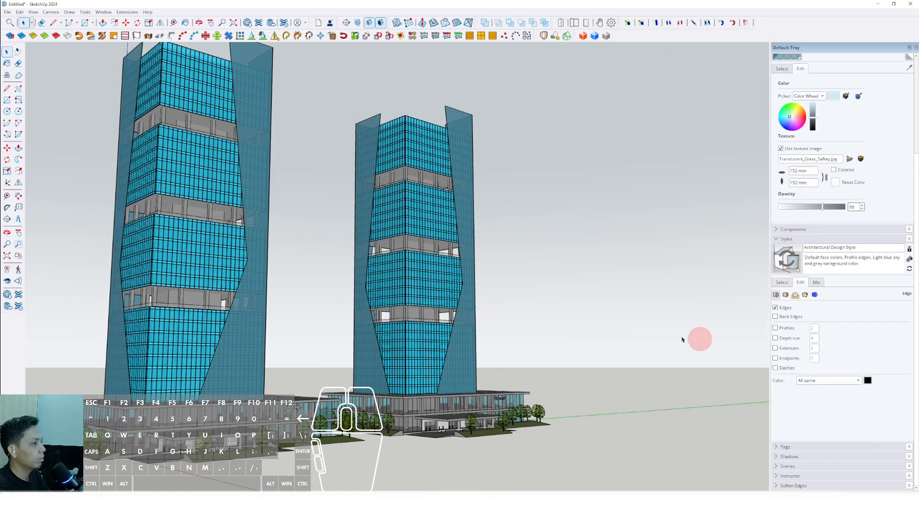
scroll(452, 284, down, 1)
shift+middle_drag(452, 285, 463, 290)
click(782, 282)
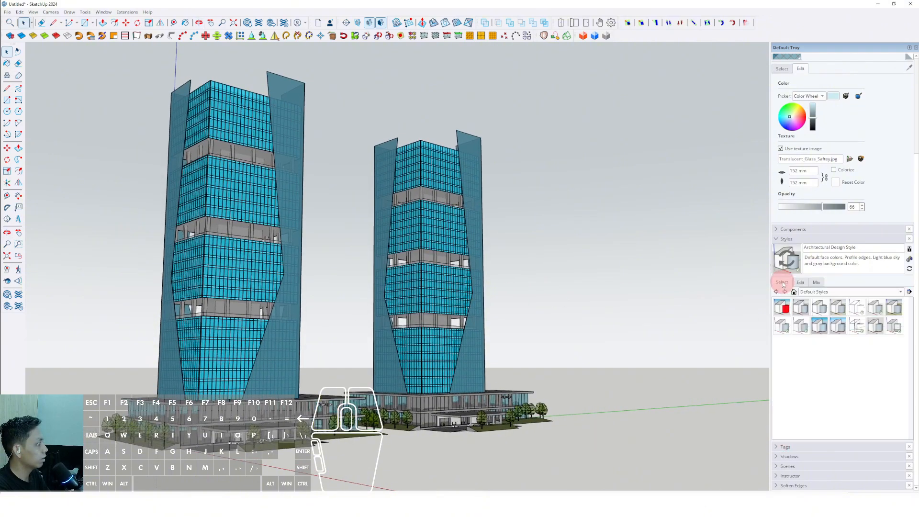
click(818, 307)
click(487, 294)
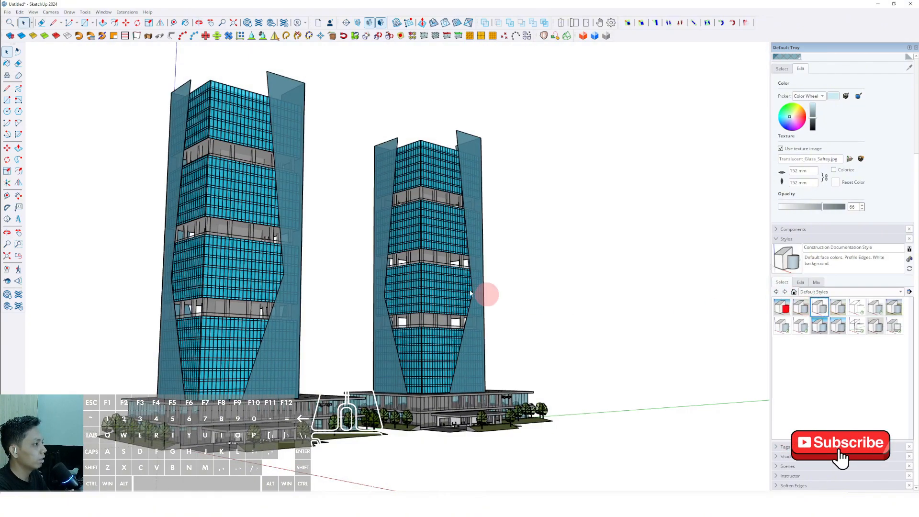
Step: Hide the tray and turn off the display of the model axes
click(916, 48)
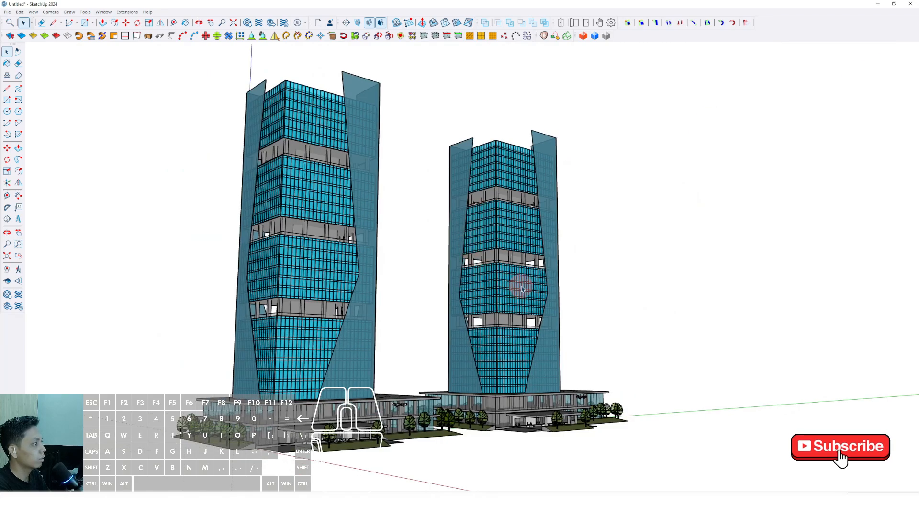
scroll(519, 286, up, 1)
shift+middle_drag(518, 285, 468, 271)
scroll(447, 275, down, 1)
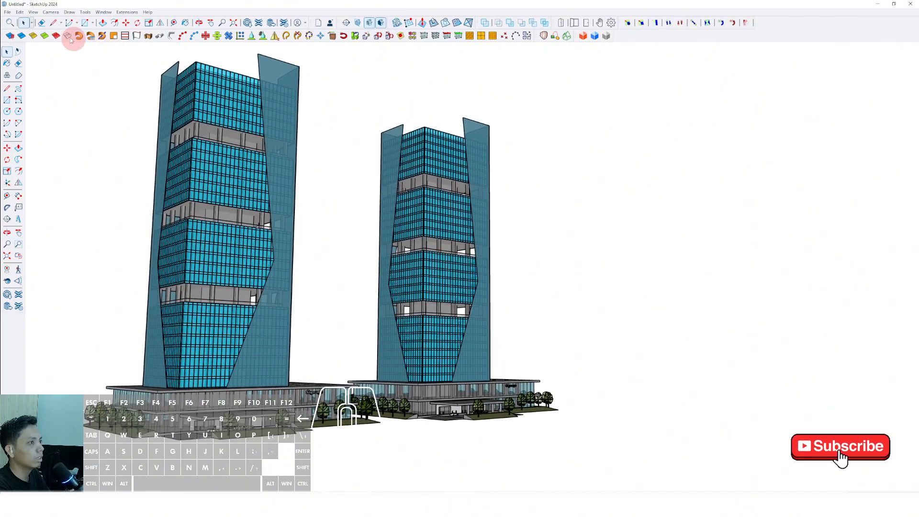
click(33, 13)
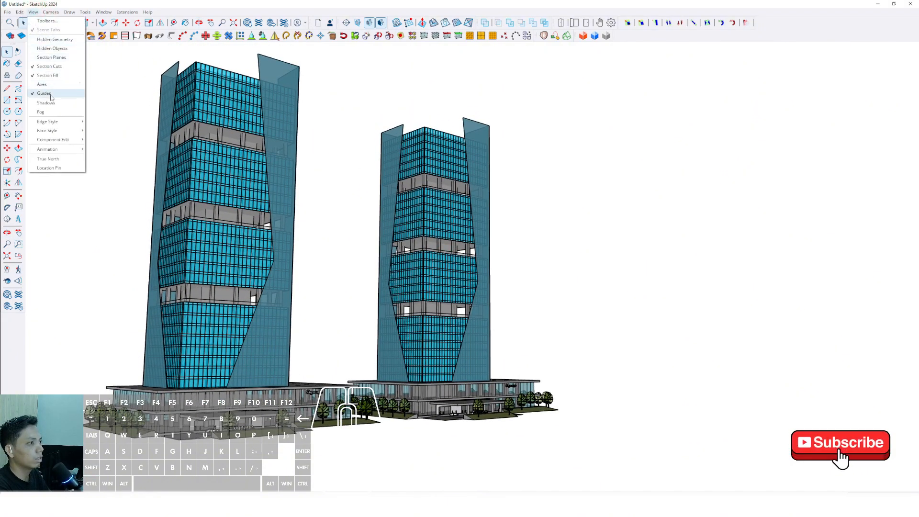
click(437, 206)
Step: Select the copied tower group and move it along the green axis closer to the original tower
middle_drag(445, 192, 426, 318)
scroll(425, 317, up, 3)
click(443, 369)
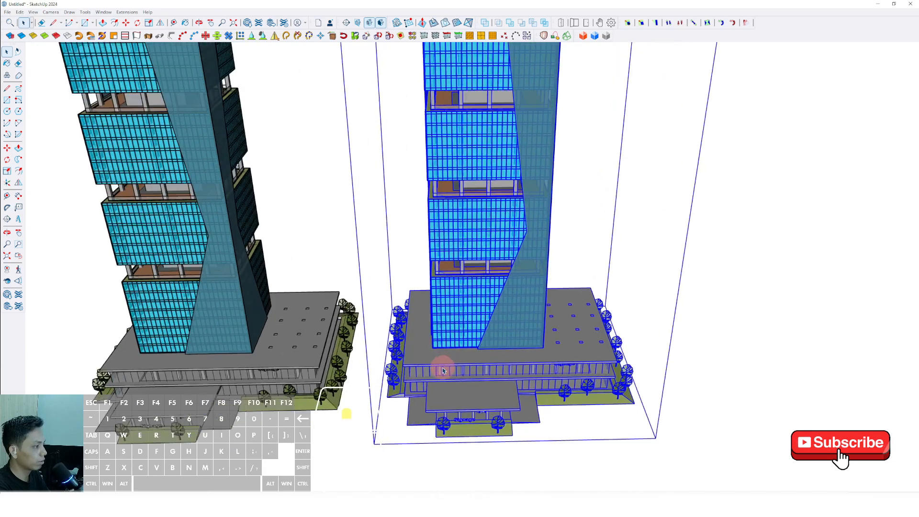
shift+middle_drag(445, 370, 511, 332)
scroll(507, 330, up, 3)
key(m)
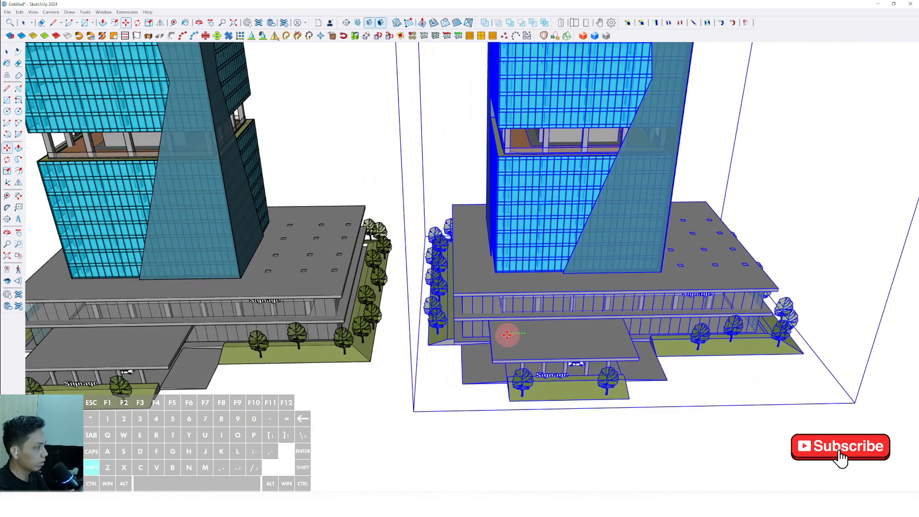
drag(500, 335, 474, 339)
scroll(390, 342, up, 5)
Step: Check the gap between the two podium sites along the green axis using temporary Line tool segments
key(l)
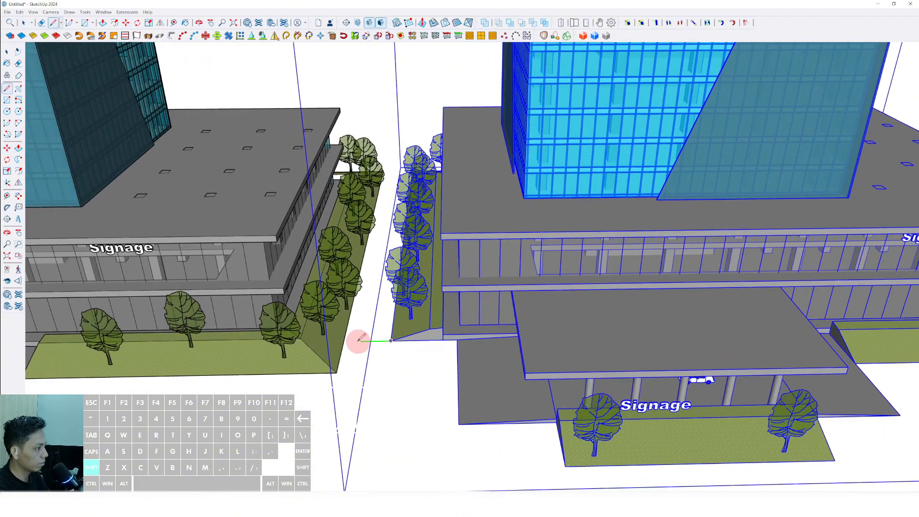
key(space)
scroll(417, 328, down, 3)
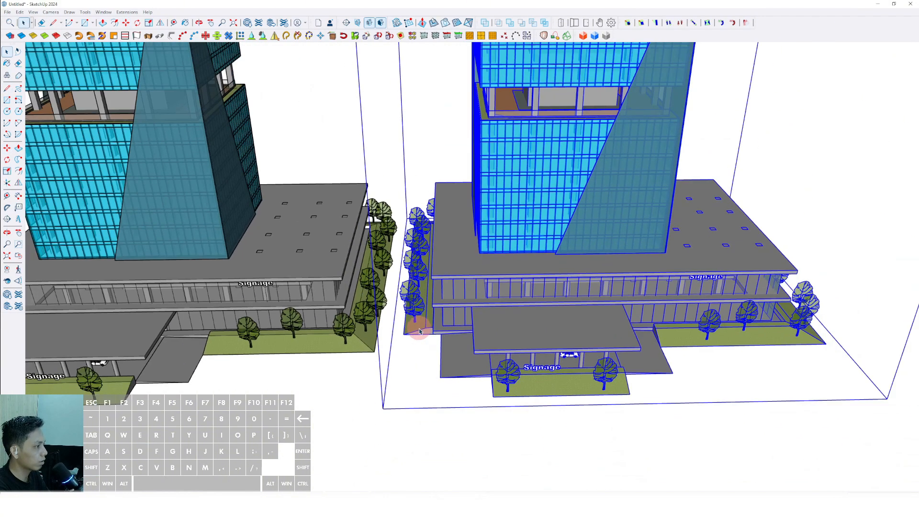
scroll(414, 334, up, 2)
key(d)
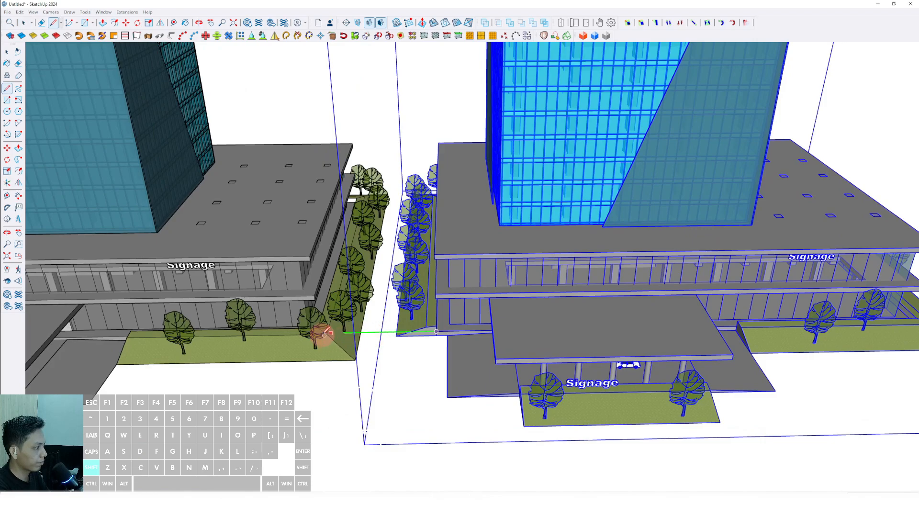
scroll(421, 311, down, 3)
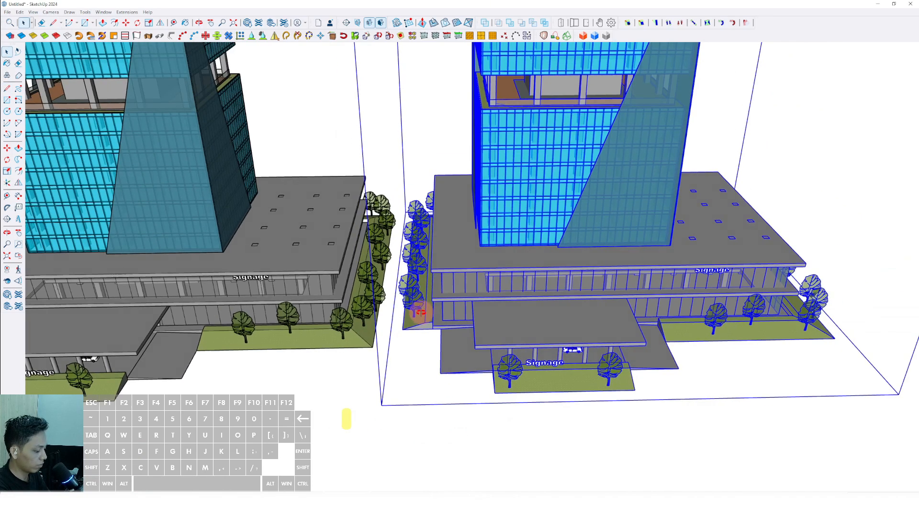
Step: Move the copied tower slightly away from the original along the green axis and clear the selection
key(m)
scroll(427, 318, up, 4)
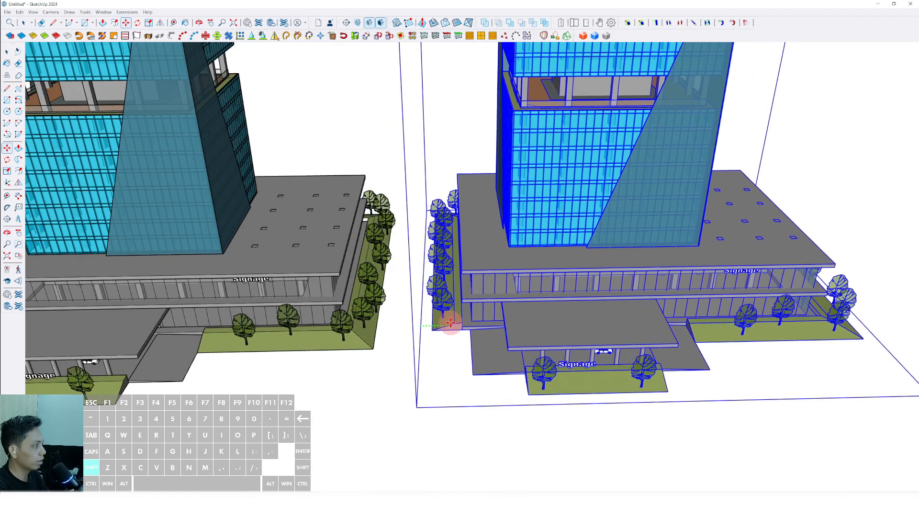
key(space)
scroll(438, 351, down, 3)
scroll(438, 353, down, 2)
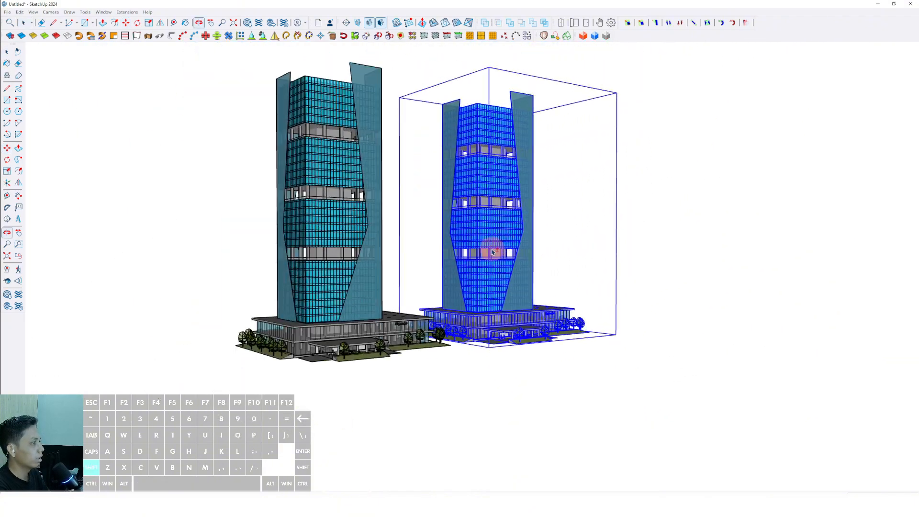
click(658, 182)
Step: Examine the two towers together from low angles and frame them in perspective
scroll(421, 242, up, 5)
middle_drag(399, 258, 415, 234)
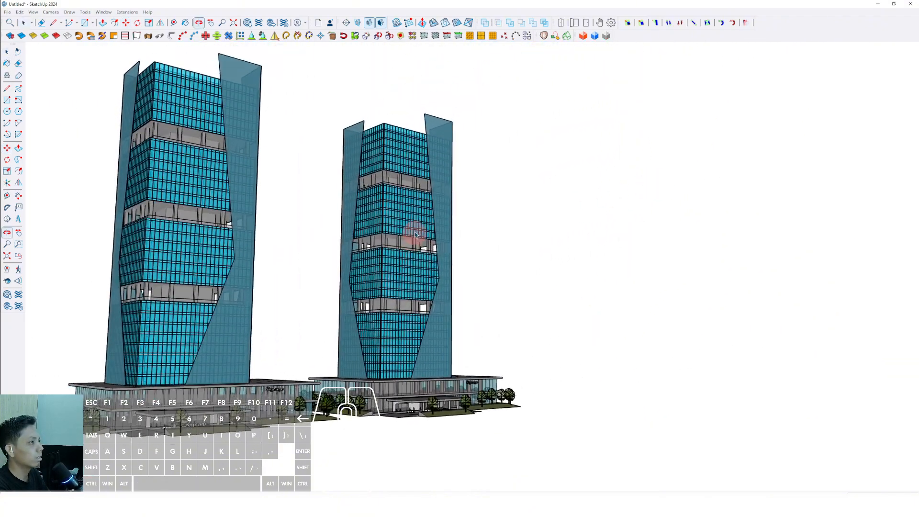
scroll(385, 296, down, 3)
scroll(384, 294, up, 2)
middle_drag(384, 295, 427, 243)
scroll(394, 351, up, 1)
scroll(412, 298, down, 2)
scroll(420, 263, up, 3)
shift+middle_drag(426, 243, 437, 267)
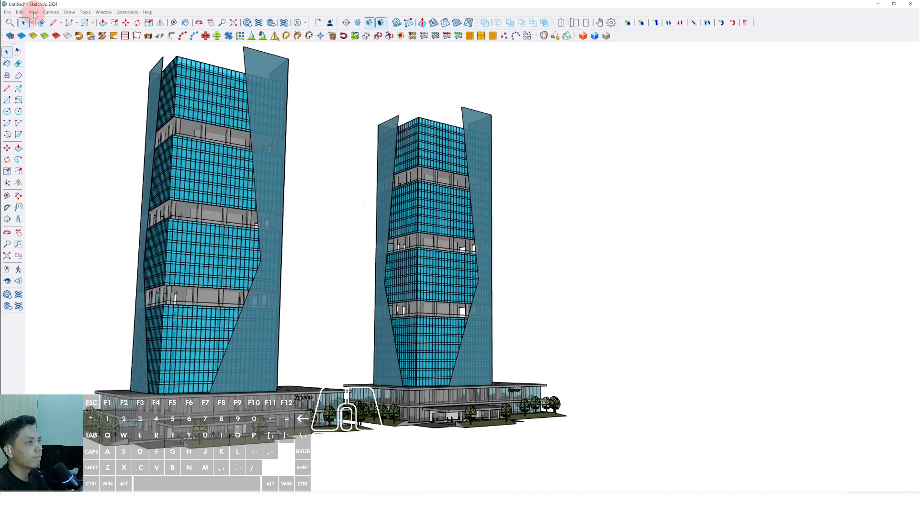
Step: Turn on shadows for the two-tower scene
click(33, 12)
click(46, 103)
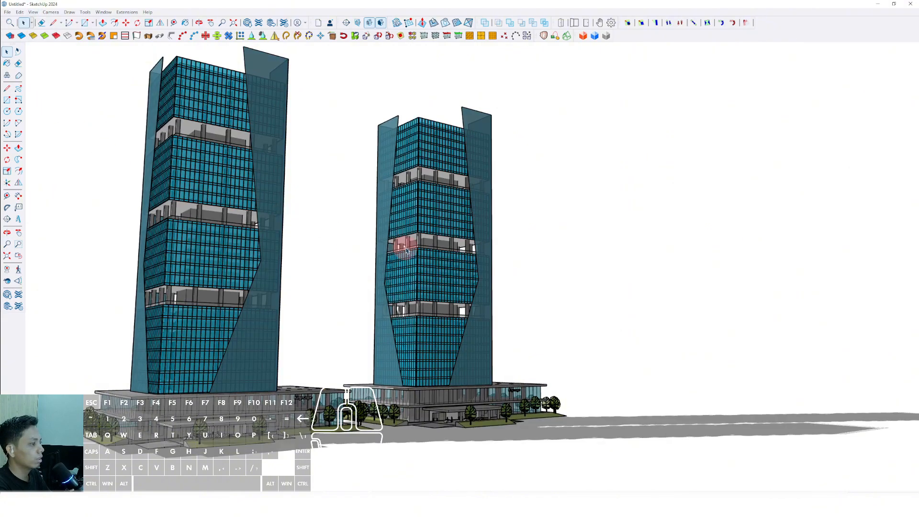
mouse_move(424, 223)
middle_down()
mouse_move(437, 242)
mouse_move(426, 219)
mouse_move(431, 229)
middle_up()
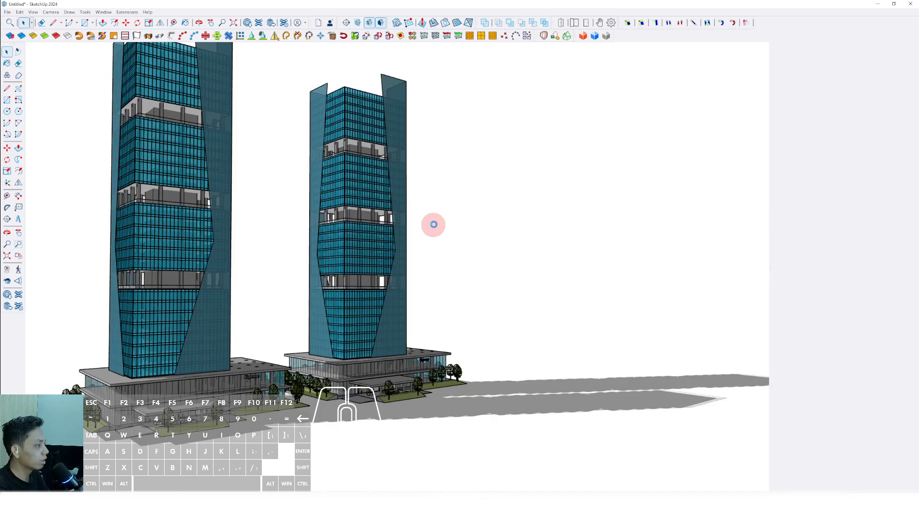
Step: Turn off Profiles and Dashes in the current style's edge settings
key(b)
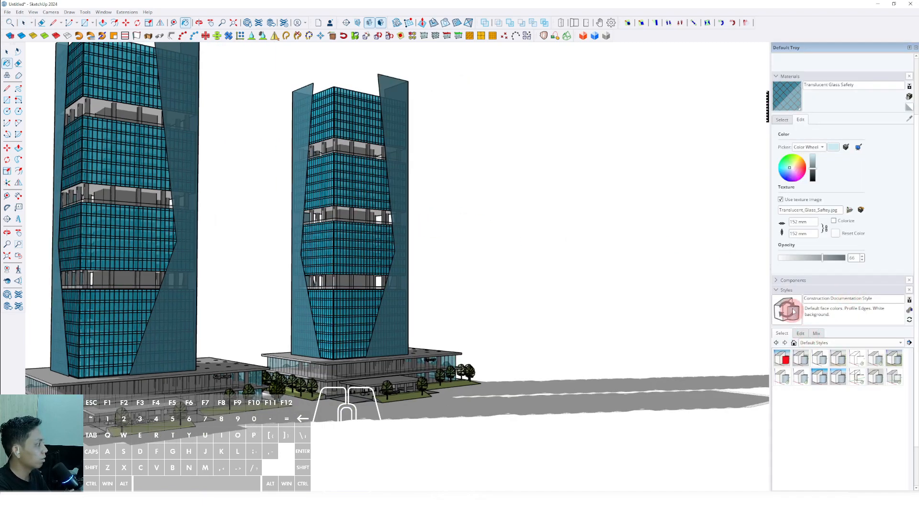
click(800, 333)
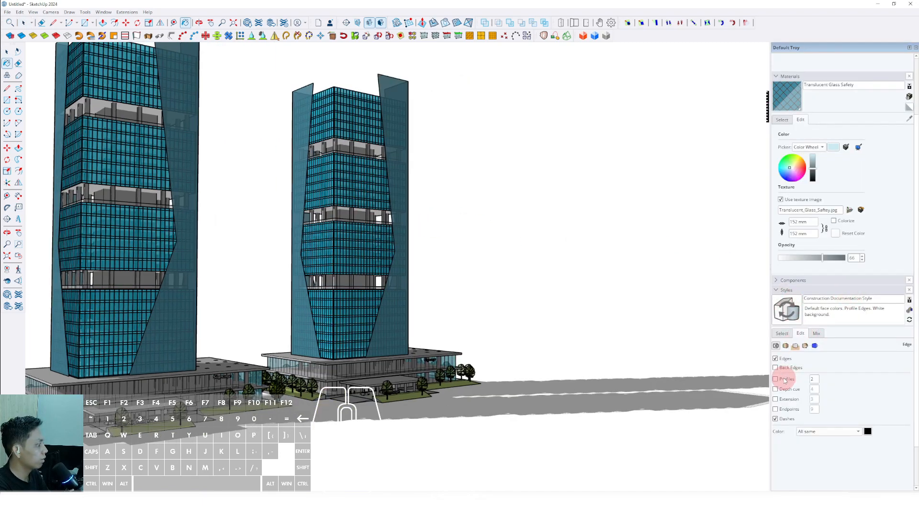
middle_drag(396, 305, 418, 296)
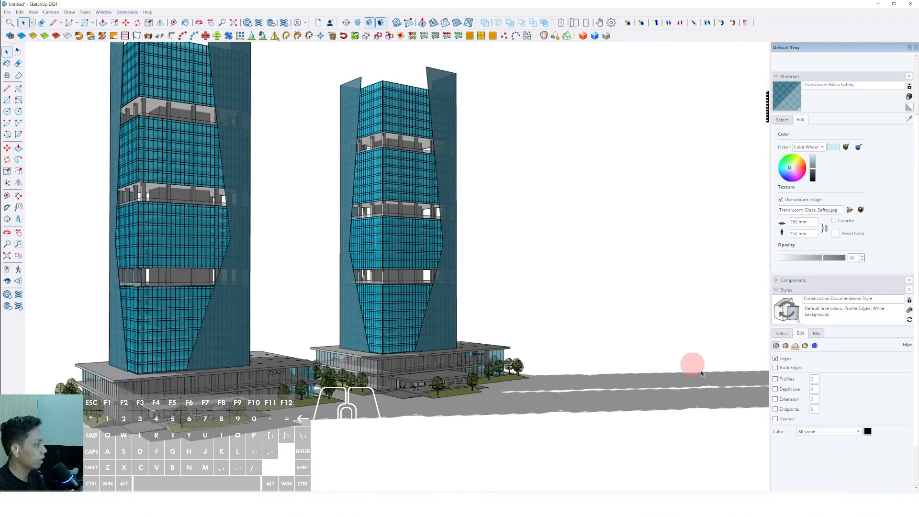
click(779, 291)
Step: Set the shadow time to 10:44 and the shadow date to 10/27
click(784, 383)
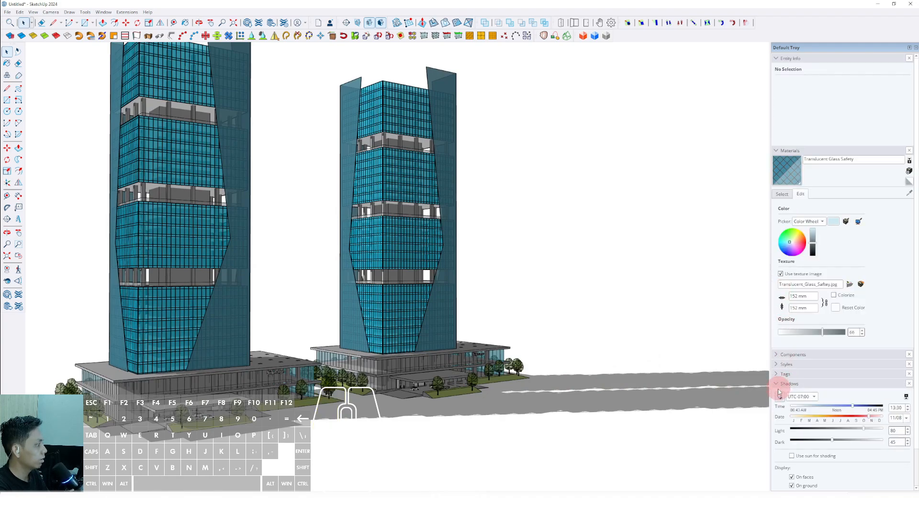
drag(833, 420, 805, 408)
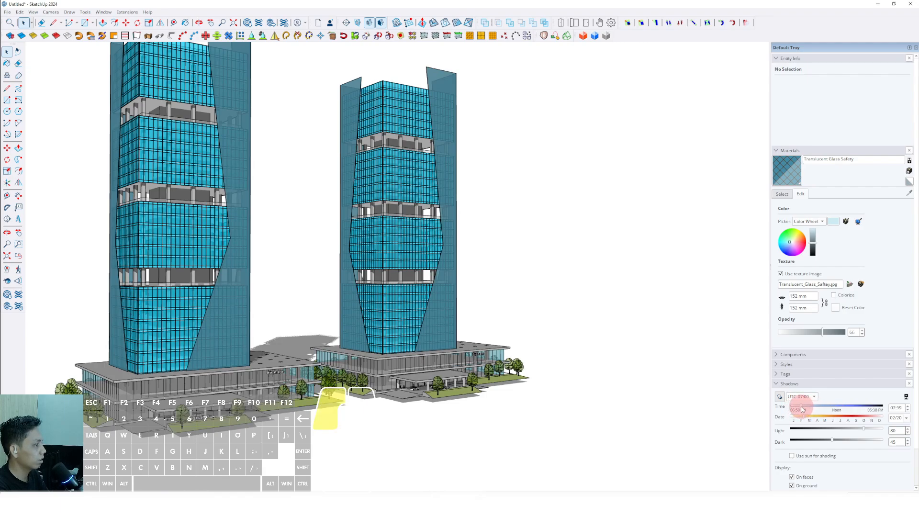
drag(802, 409, 803, 409)
middle_drag(407, 284, 610, 348)
mouse_move(810, 409)
mouse_down()
mouse_move(855, 407)
mouse_move(828, 419)
mouse_move(866, 418)
mouse_move(812, 409)
mouse_move(840, 408)
mouse_move(828, 408)
mouse_up()
Step: Examine the shaded facade, terraces and corner glass panels of the original tower up close
middle_drag(454, 301, 436, 374)
mouse_move(325, 378)
middle_down()
mouse_move(527, 375)
mouse_move(369, 366)
mouse_move(408, 318)
mouse_move(304, 351)
mouse_move(311, 368)
middle_up()
scroll(300, 264, up, 5)
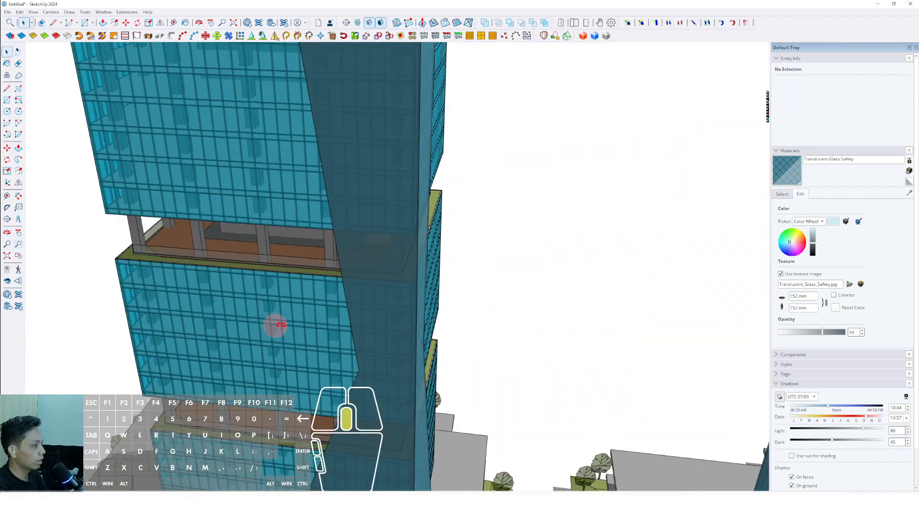
middle_drag(275, 324, 354, 363)
scroll(357, 365, down, 3)
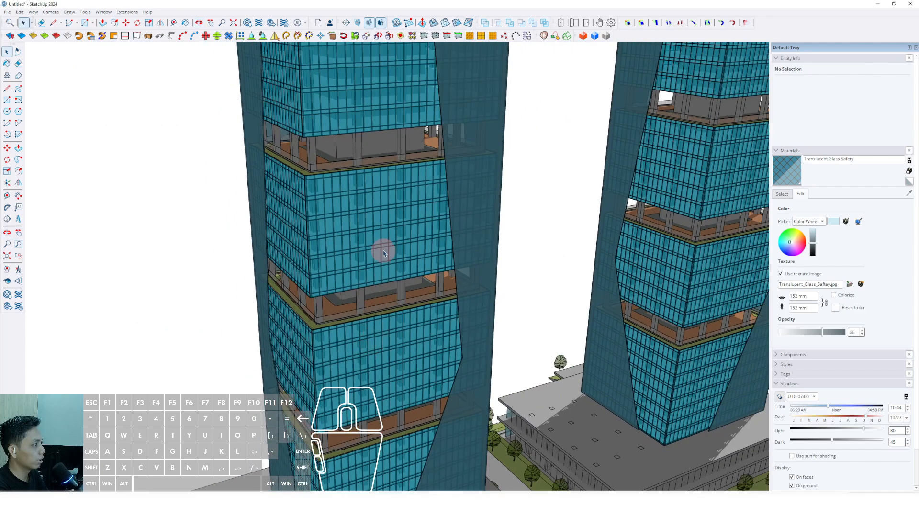
shift+middle_drag(356, 297, 314, 431)
middle_drag(329, 235, 301, 240)
scroll(301, 241, down, 2)
Step: Examine the towers down to street level, including the podium entrance, signage, trees and lawns
shift+middle_drag(532, 199, 529, 299)
middle_drag(529, 299, 528, 175)
scroll(230, 431, up, 3)
shift+middle_drag(278, 411, 595, 262)
scroll(472, 354, down, 2)
scroll(468, 273, up, 3)
middle_drag(468, 273, 656, 334)
scroll(547, 273, up, 2)
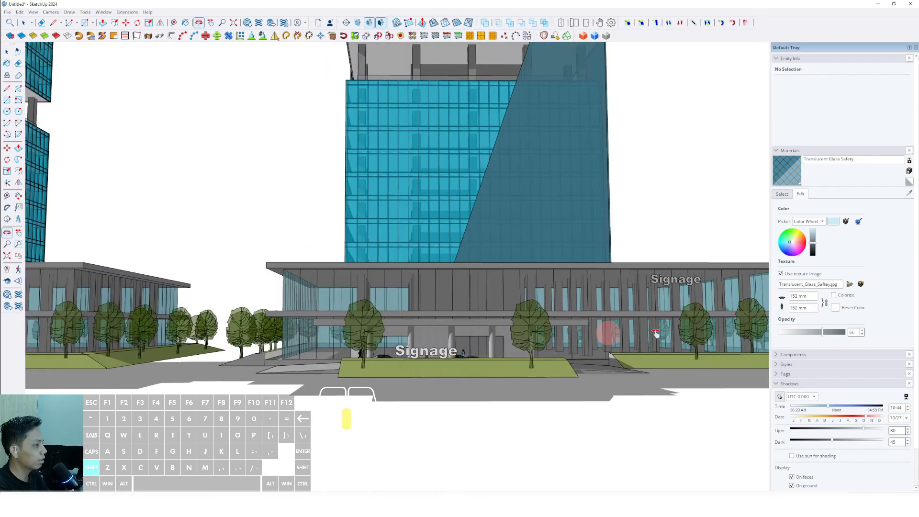
shift+middle_drag(364, 332, 747, 332)
shift+middle_drag(241, 296, 352, 300)
middle_drag(352, 300, 371, 352)
Step: Review both complete towers with their cast shadows from raised and low viewpoints
scroll(431, 322, down, 3)
middle_drag(371, 352, 412, 406)
scroll(335, 375, down, 6)
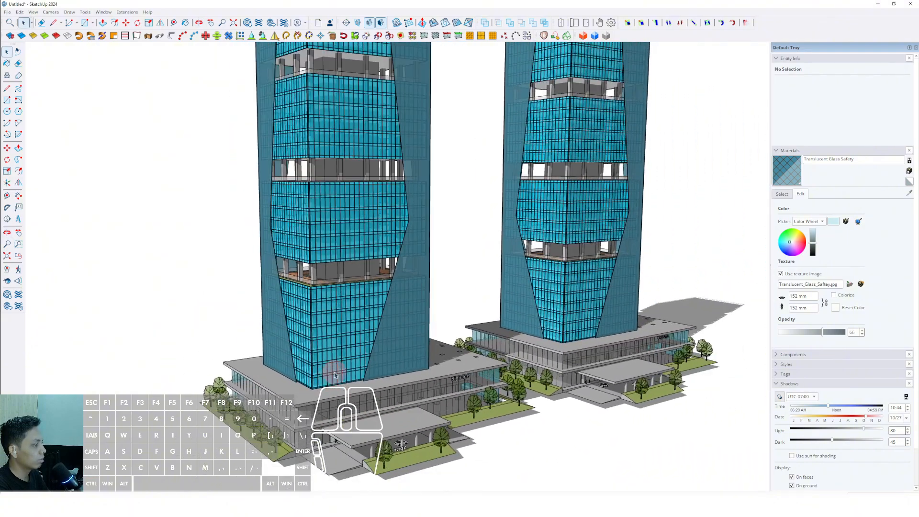
shift+middle_drag(337, 367, 332, 295)
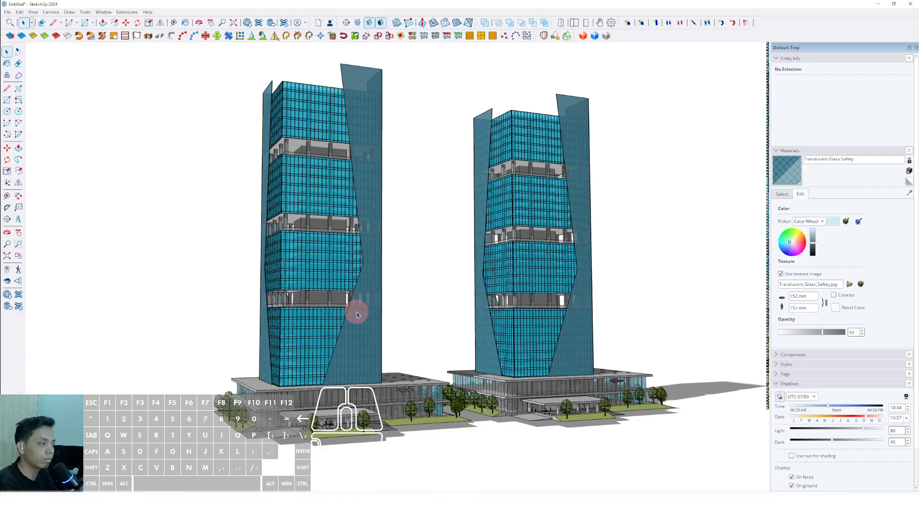
middle_drag(359, 313, 259, 329)
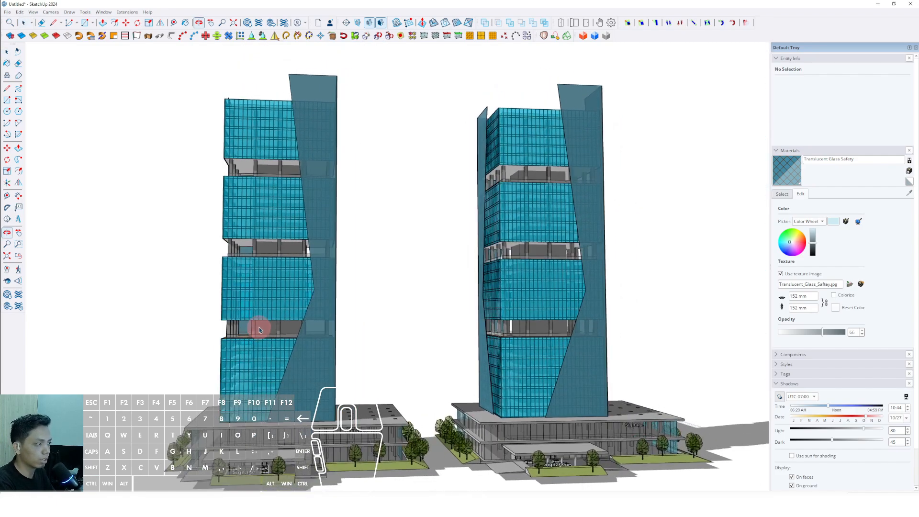
middle_drag(314, 337, 305, 444)
shift+middle_drag(331, 408, 464, 348)
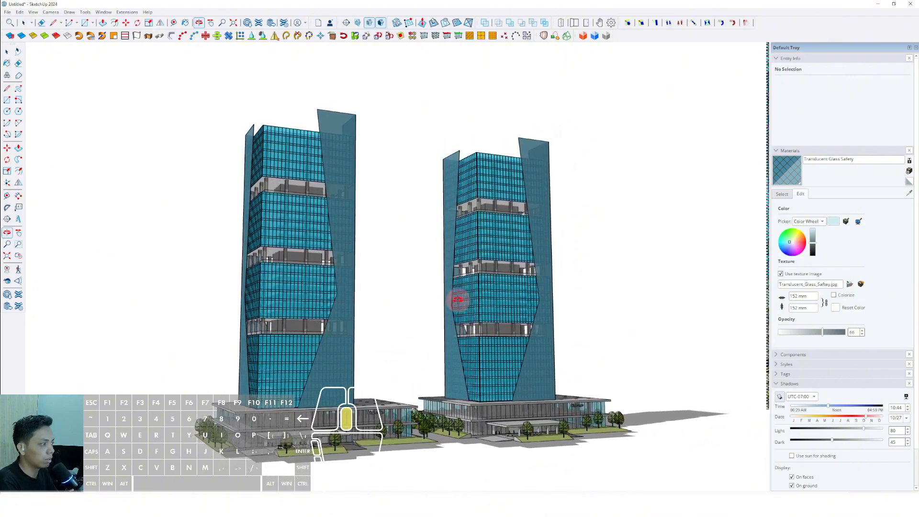
Step: Inspect the finished twin towers from several sides, including their angular corner glass panels, terraces, podiums and surrounding trees
middle_drag(398, 300, 311, 291)
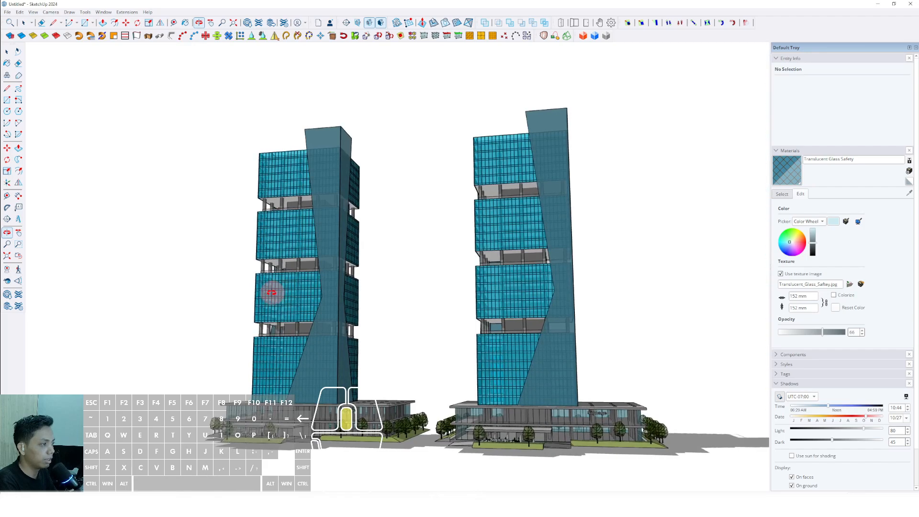
middle_drag(486, 304, 283, 330)
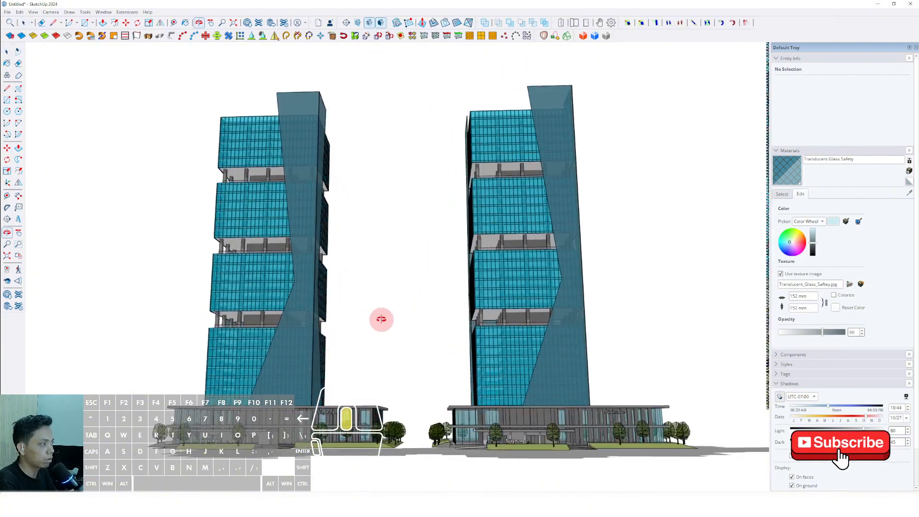
middle_drag(381, 319, 345, 320)
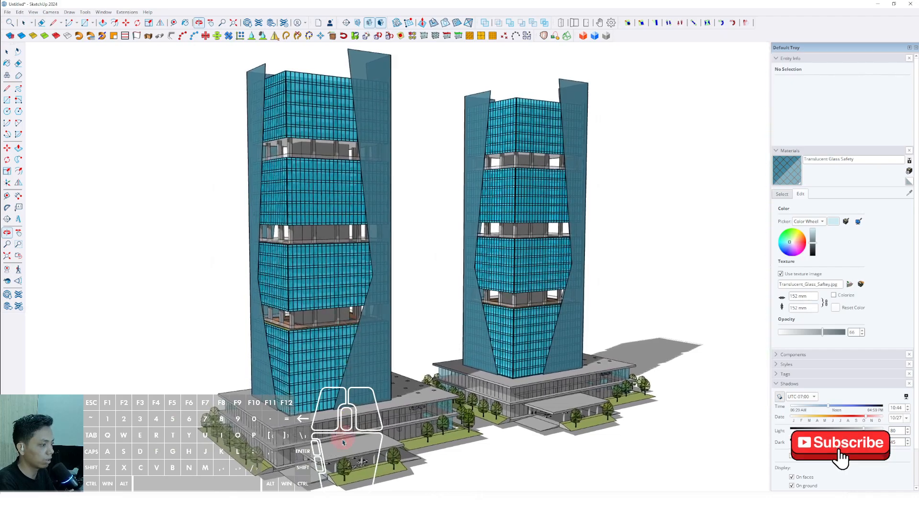
scroll(345, 431, up, 5)
shift+middle_drag(387, 401, 353, 348)
shift+middle_drag(588, 352, 275, 288)
key(space)
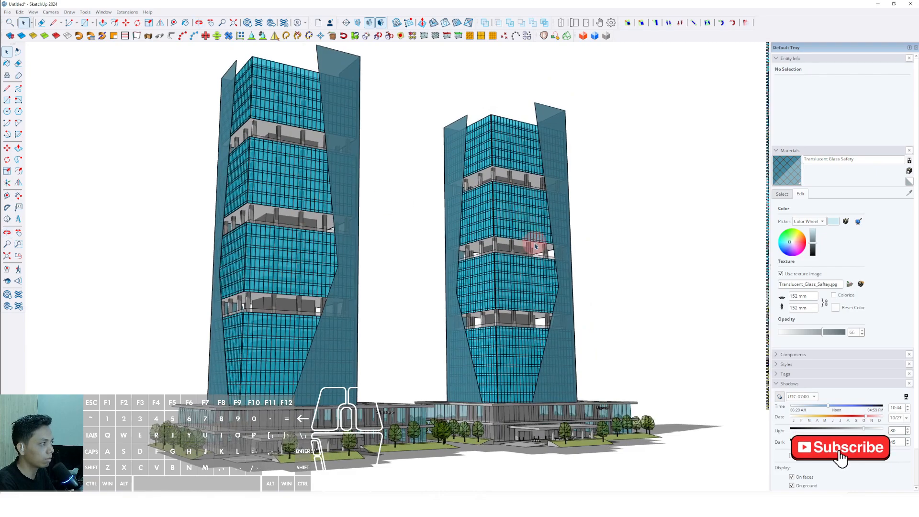
scroll(433, 406, up, 4)
scroll(289, 415, down, 2)
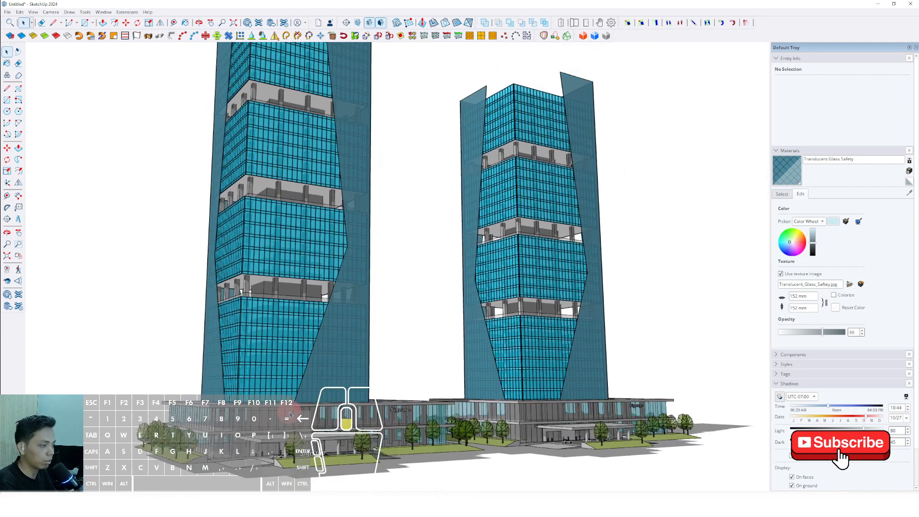
middle_drag(305, 413, 332, 418)
middle_drag(491, 406, 463, 381)
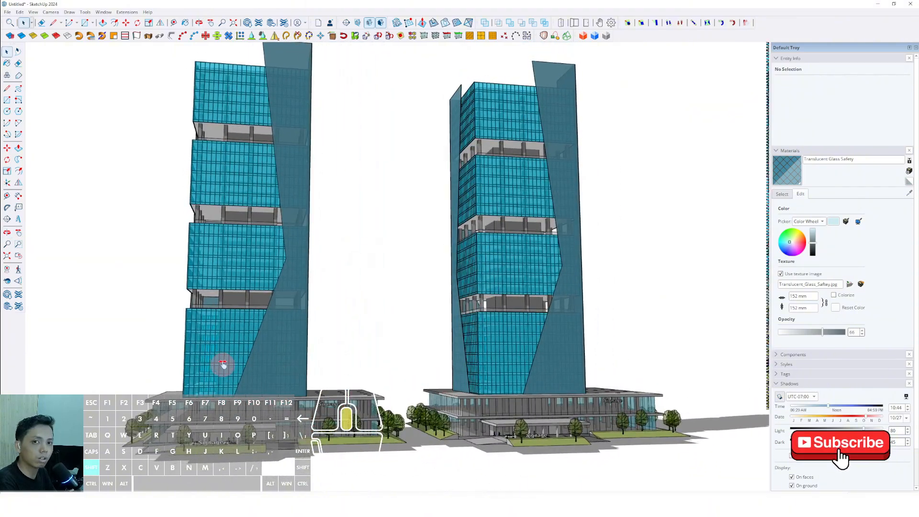
middle_drag(290, 365, 408, 364)
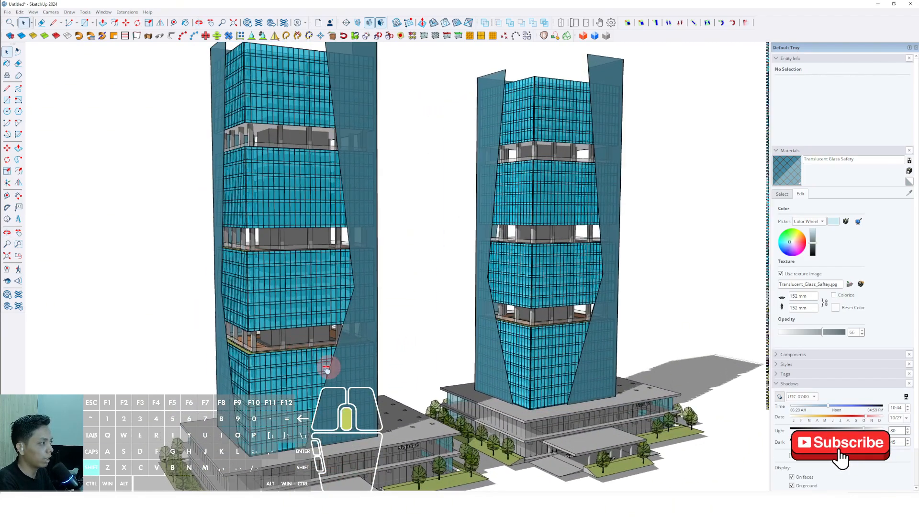
middle_drag(327, 369, 302, 370)
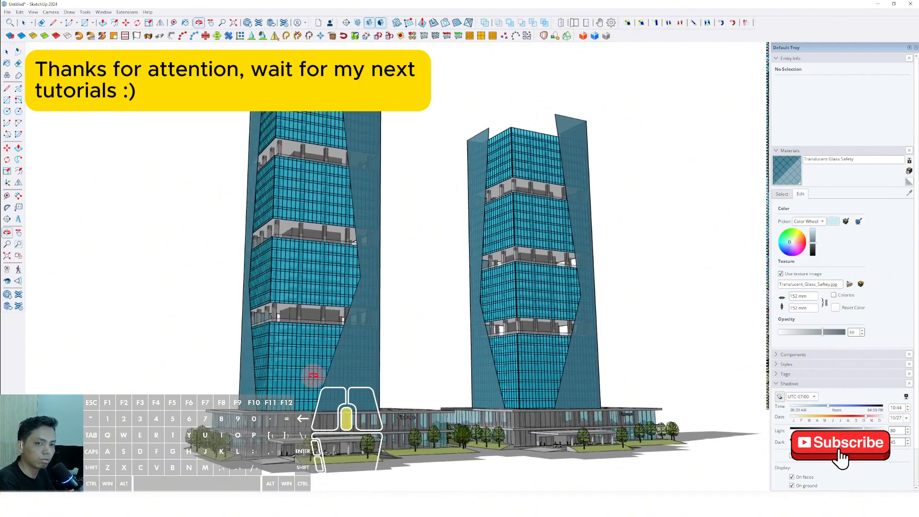
middle_drag(346, 380, 383, 381)
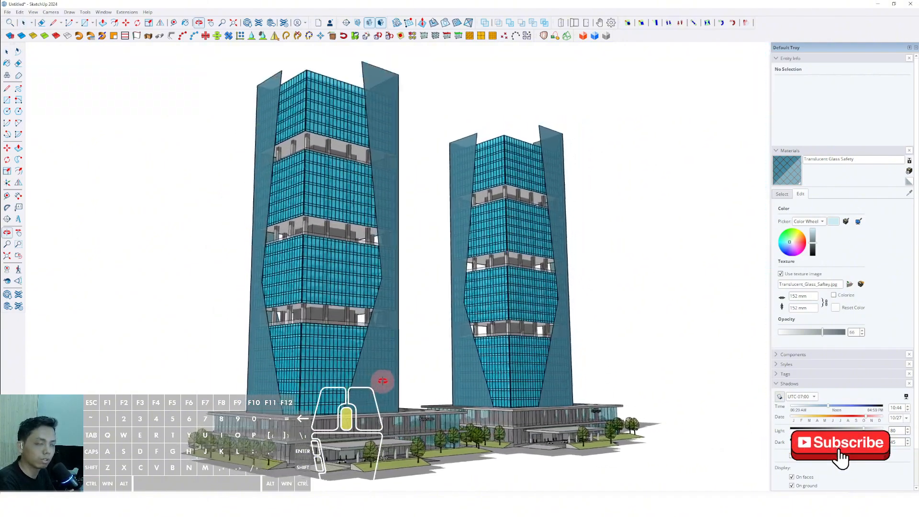